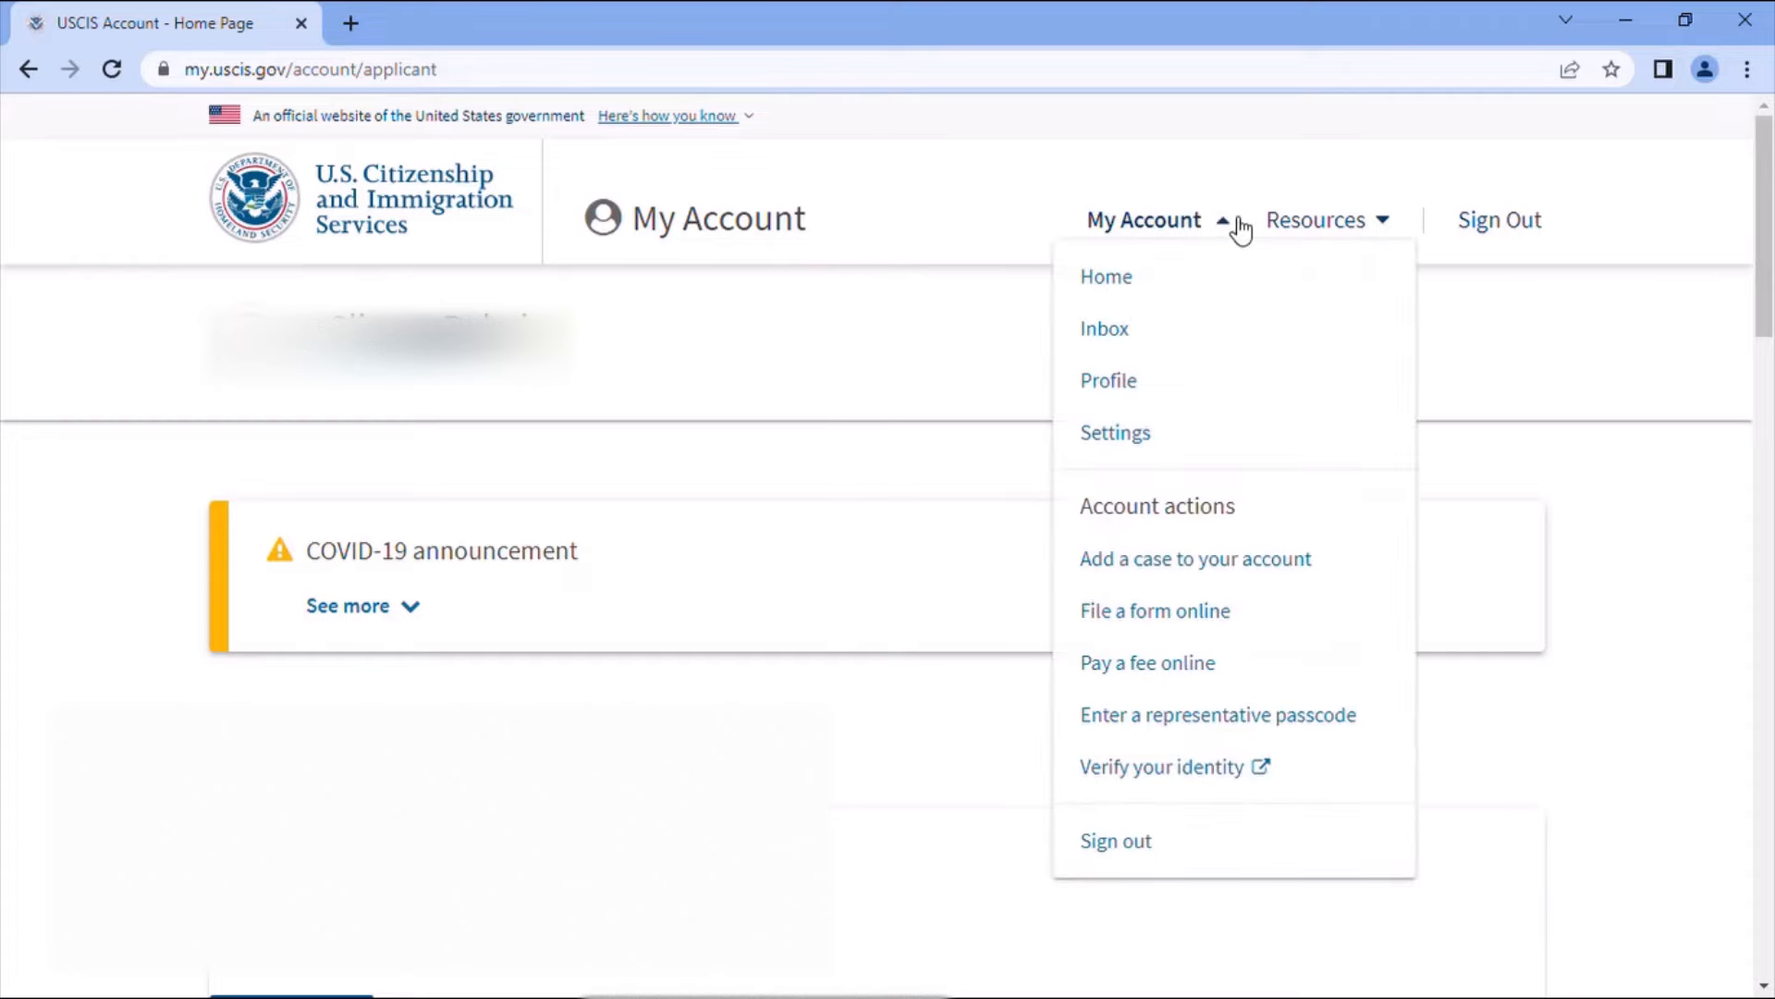
- Under File a form online, choose I-130, Petition for Alien Relative and start it
click(1188, 619)
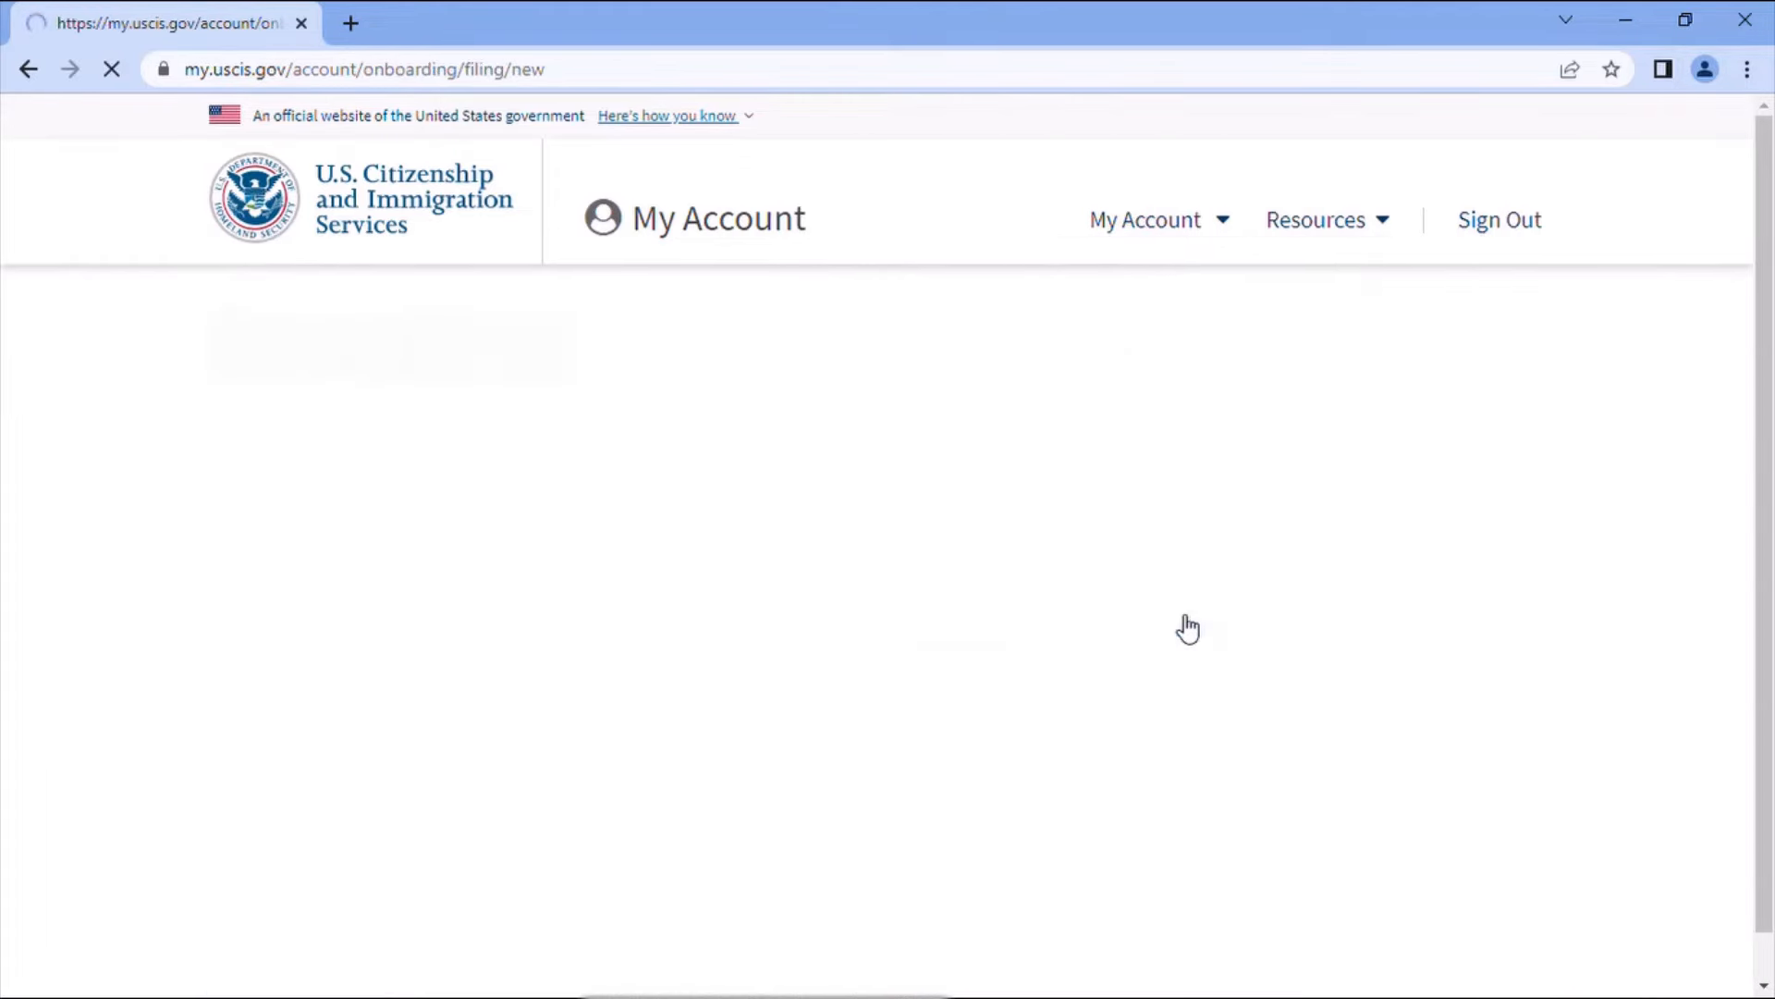
scroll(1107, 641, down, 3)
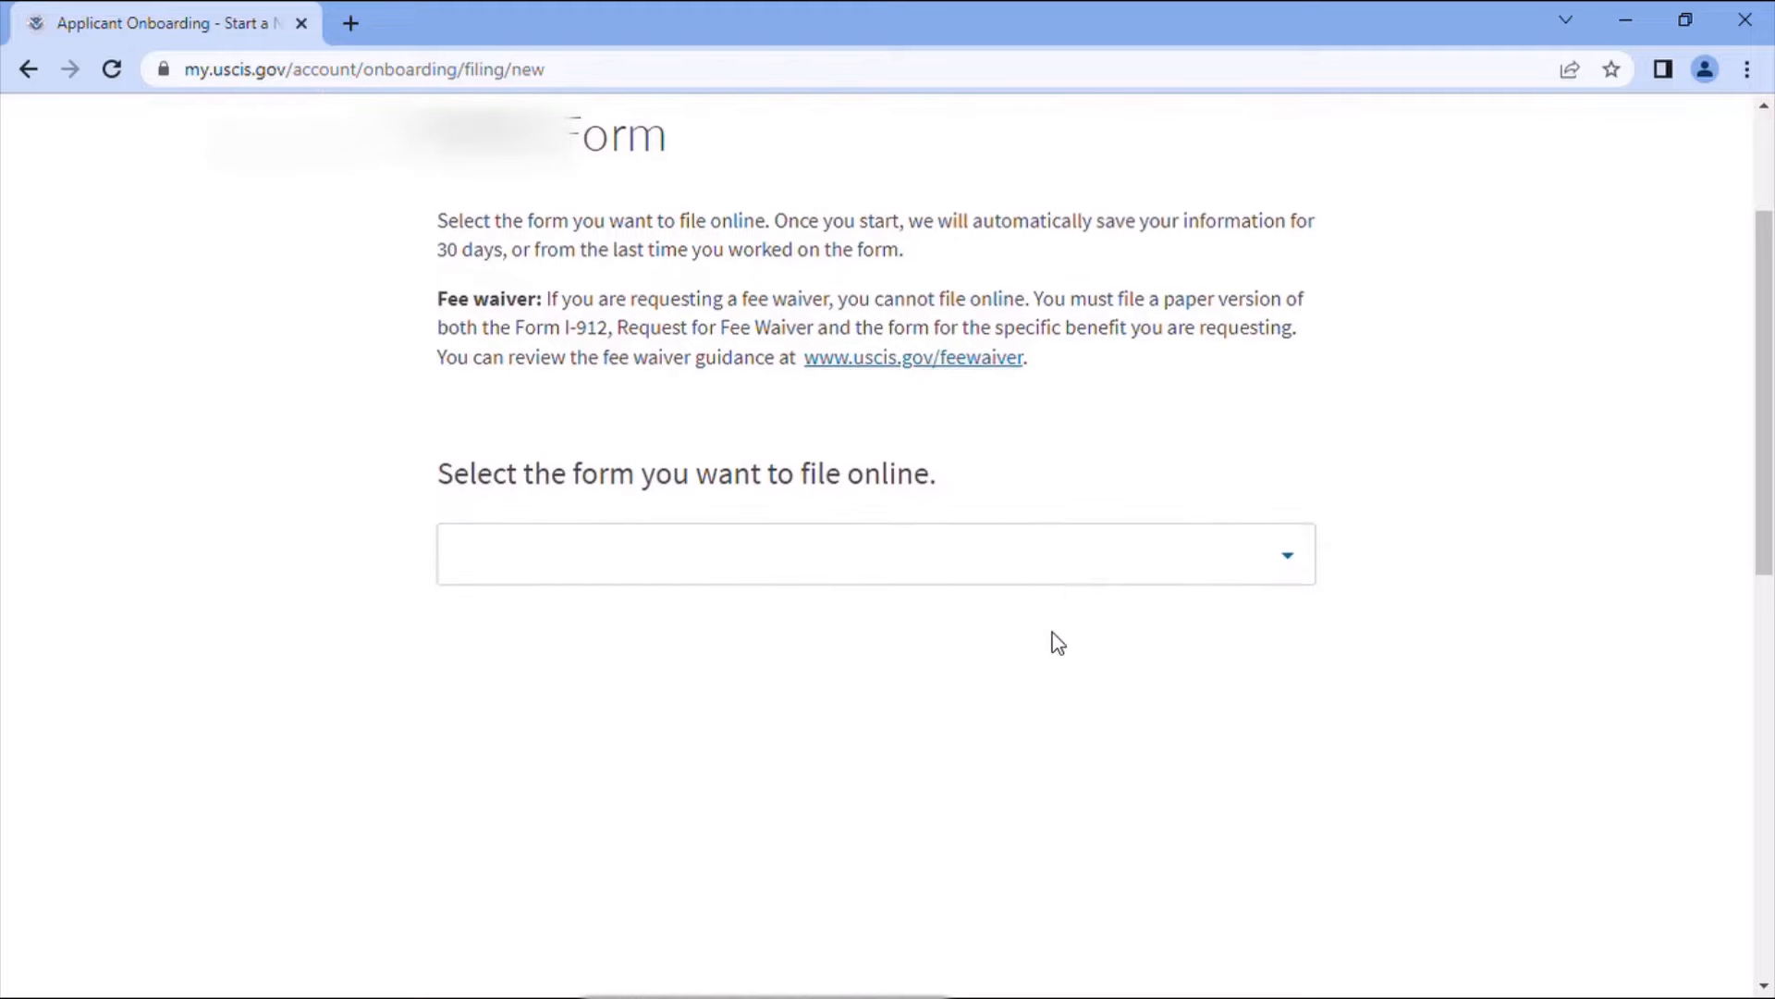
click(1287, 543)
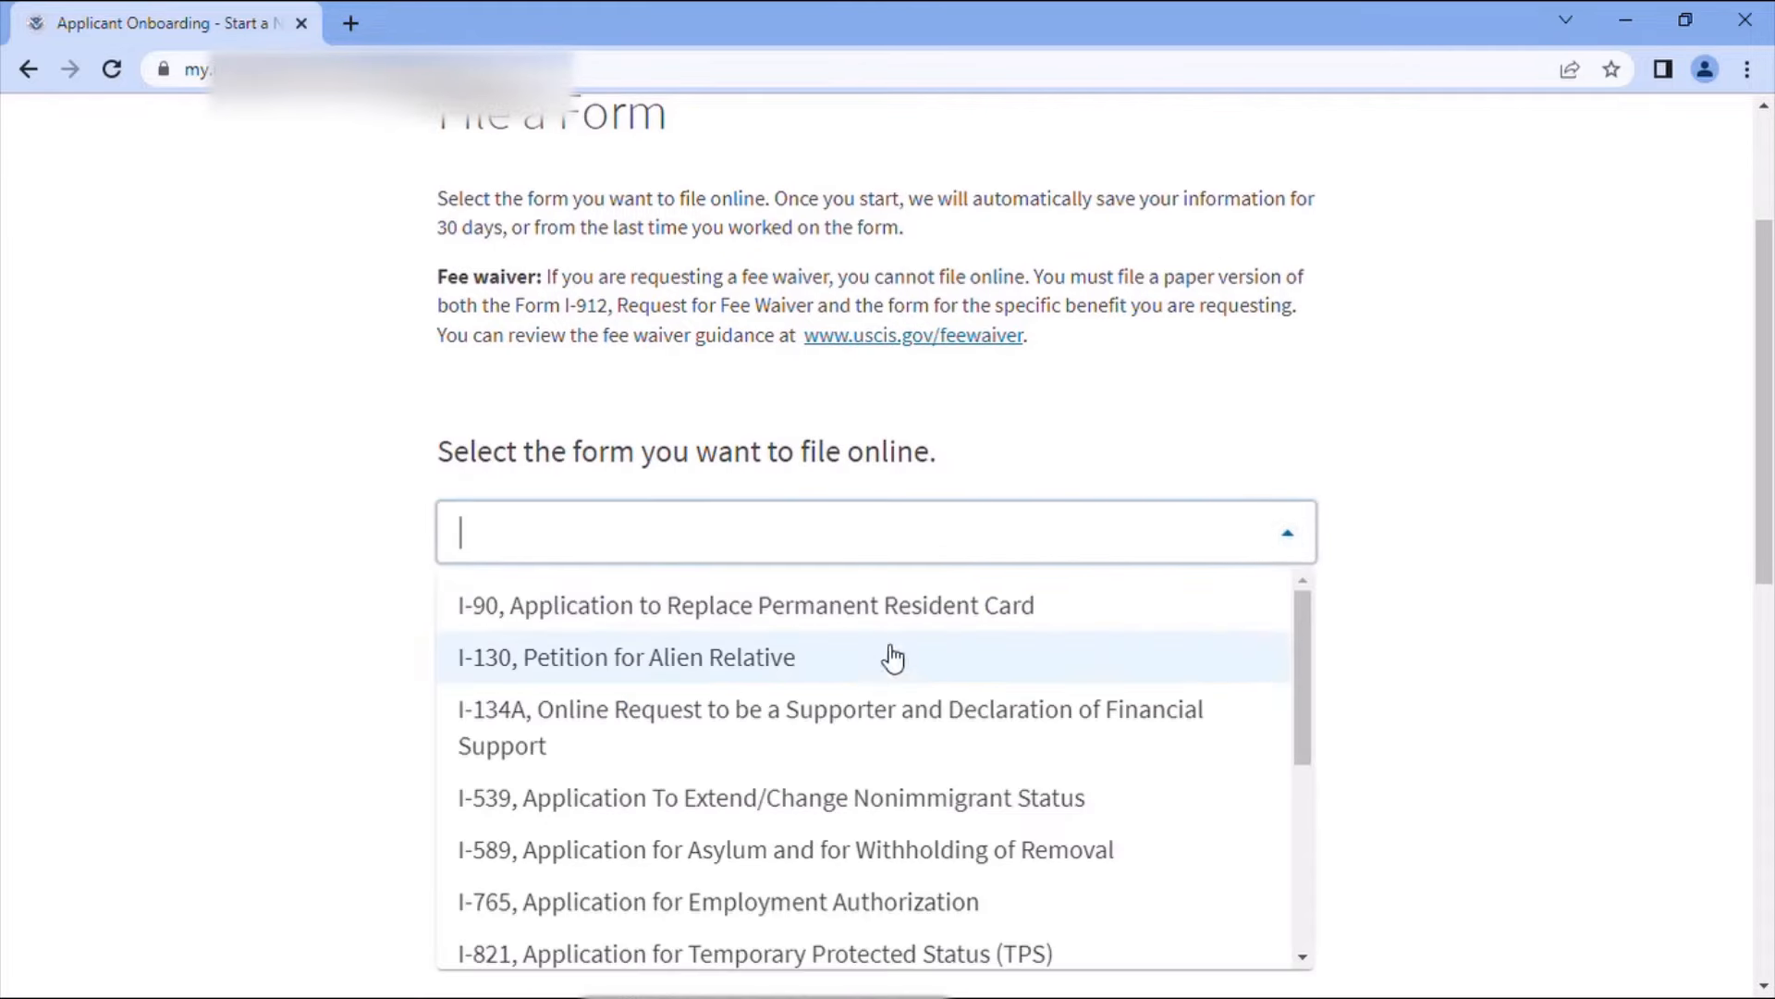
click(577, 676)
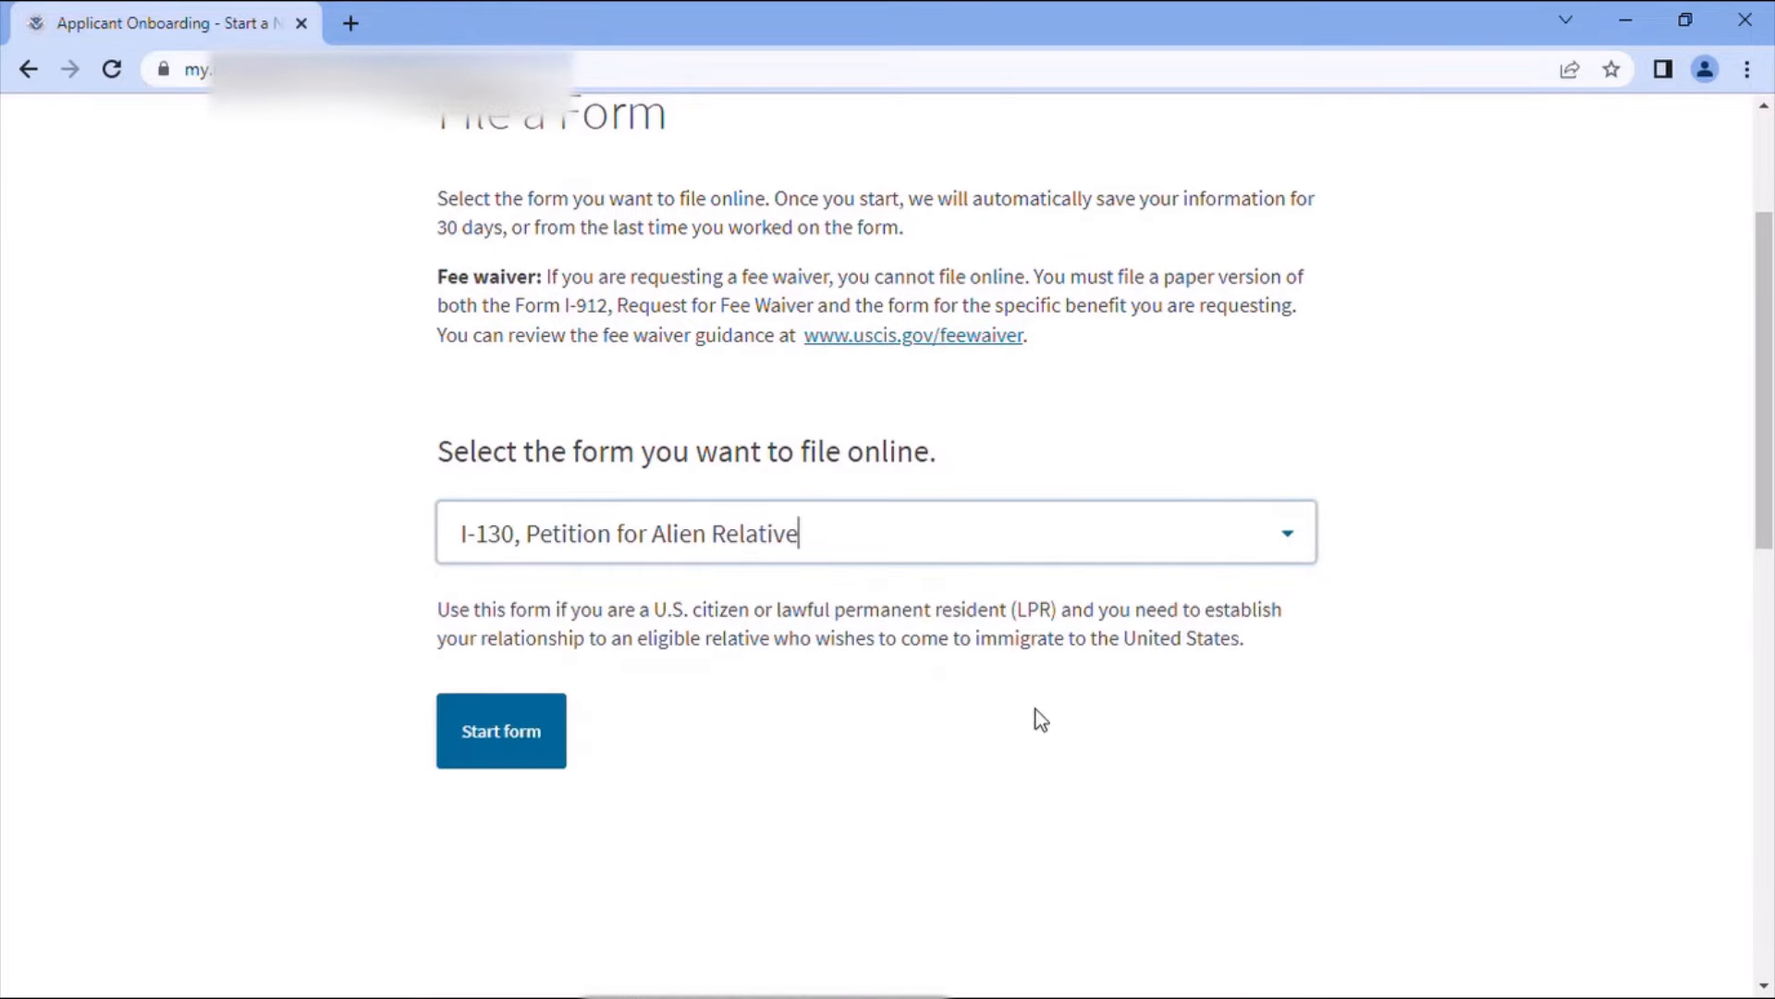
click(515, 729)
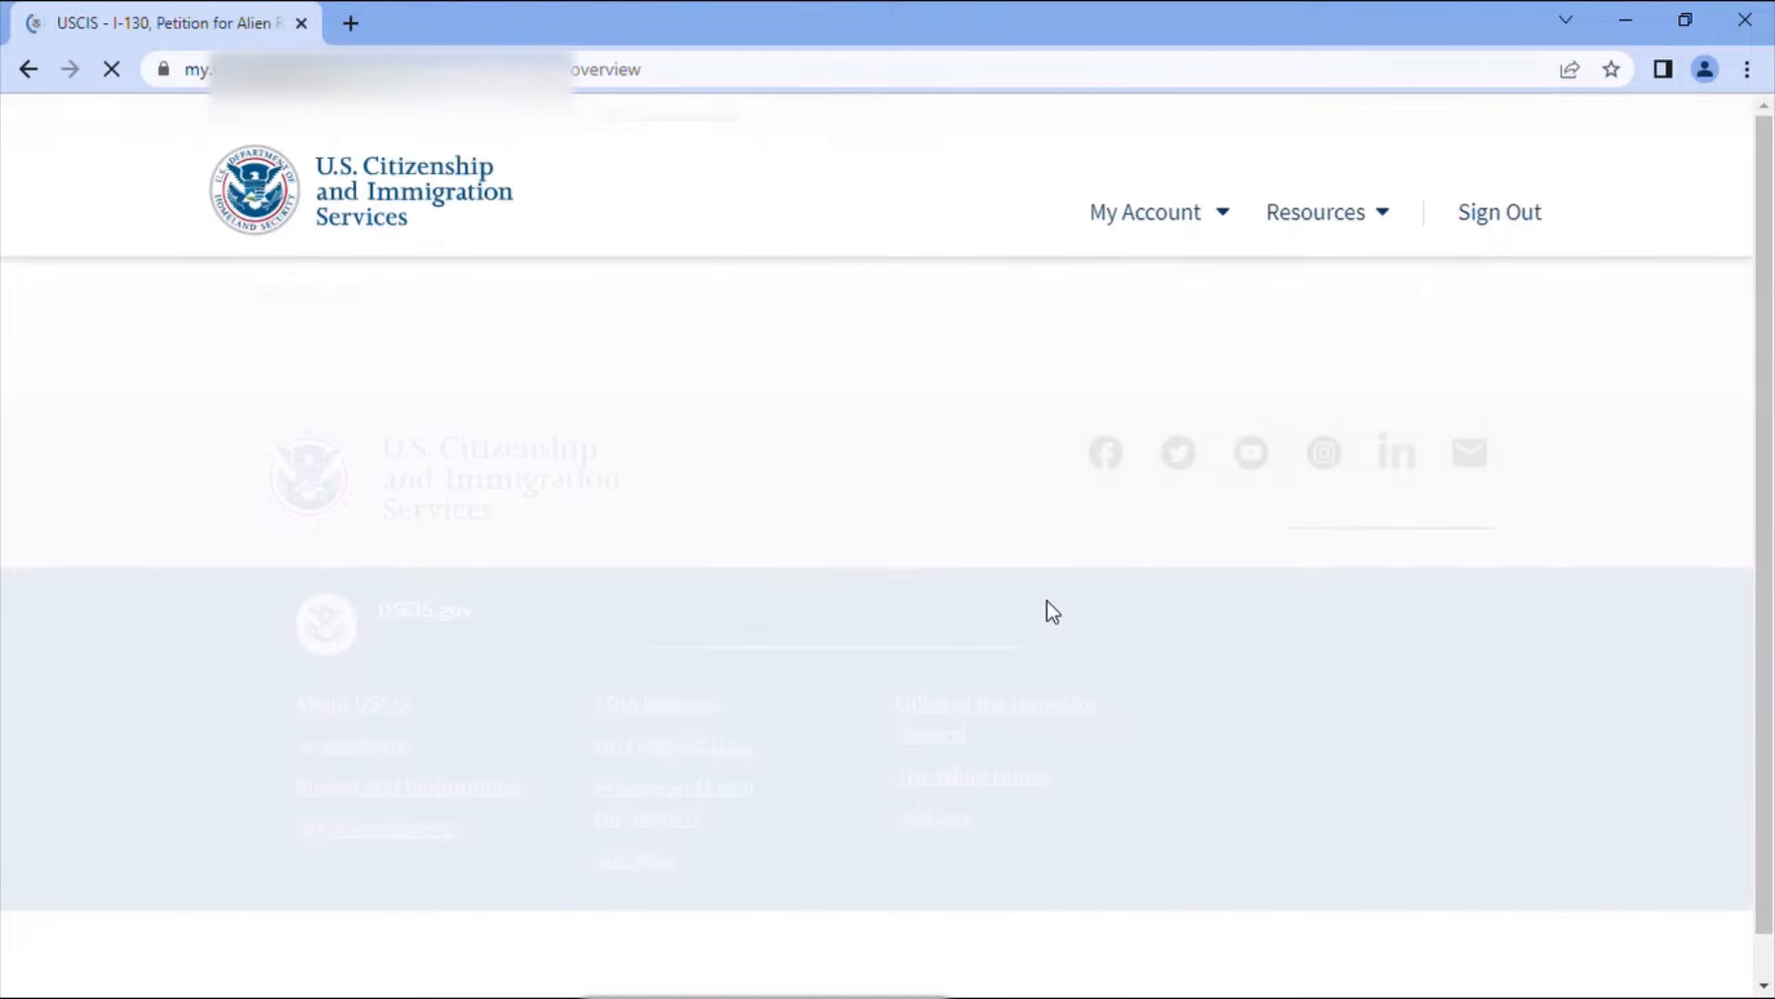
- Scroll through the I-130 overview covering eligibility, the $535.00 fee and required documents
scroll(1048, 602, down, 2)
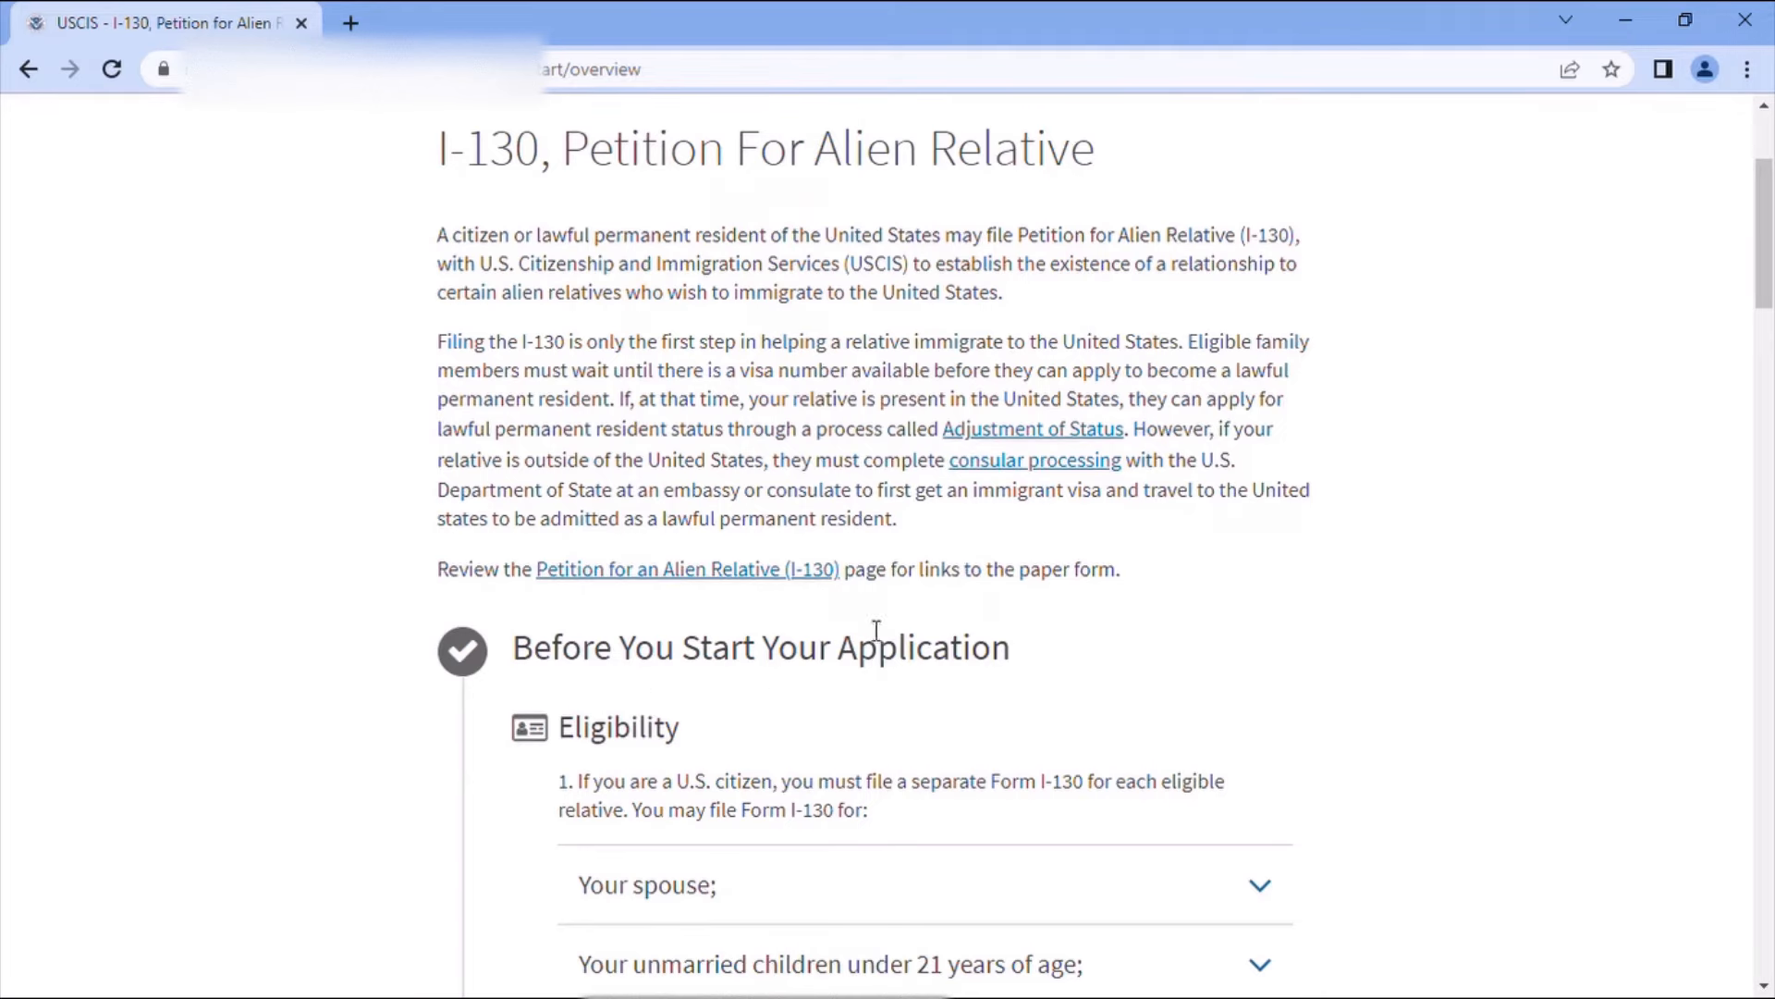
scroll(804, 689, down, 4)
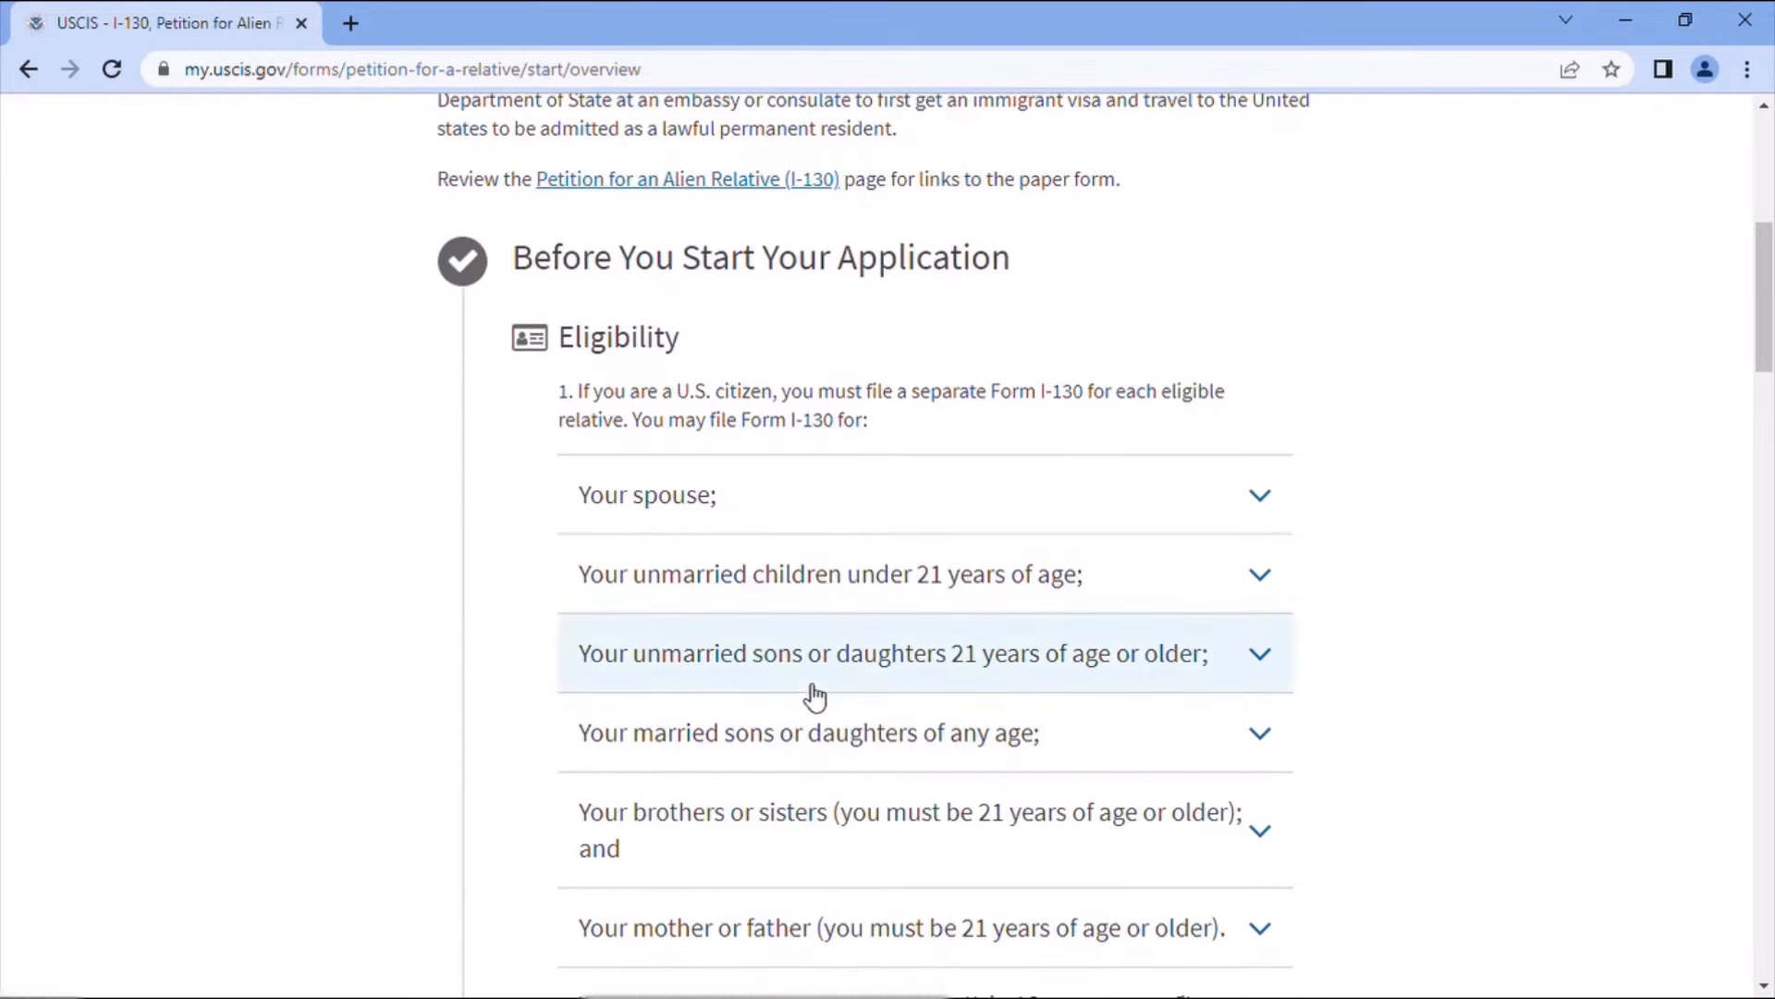
scroll(814, 695, down, 10)
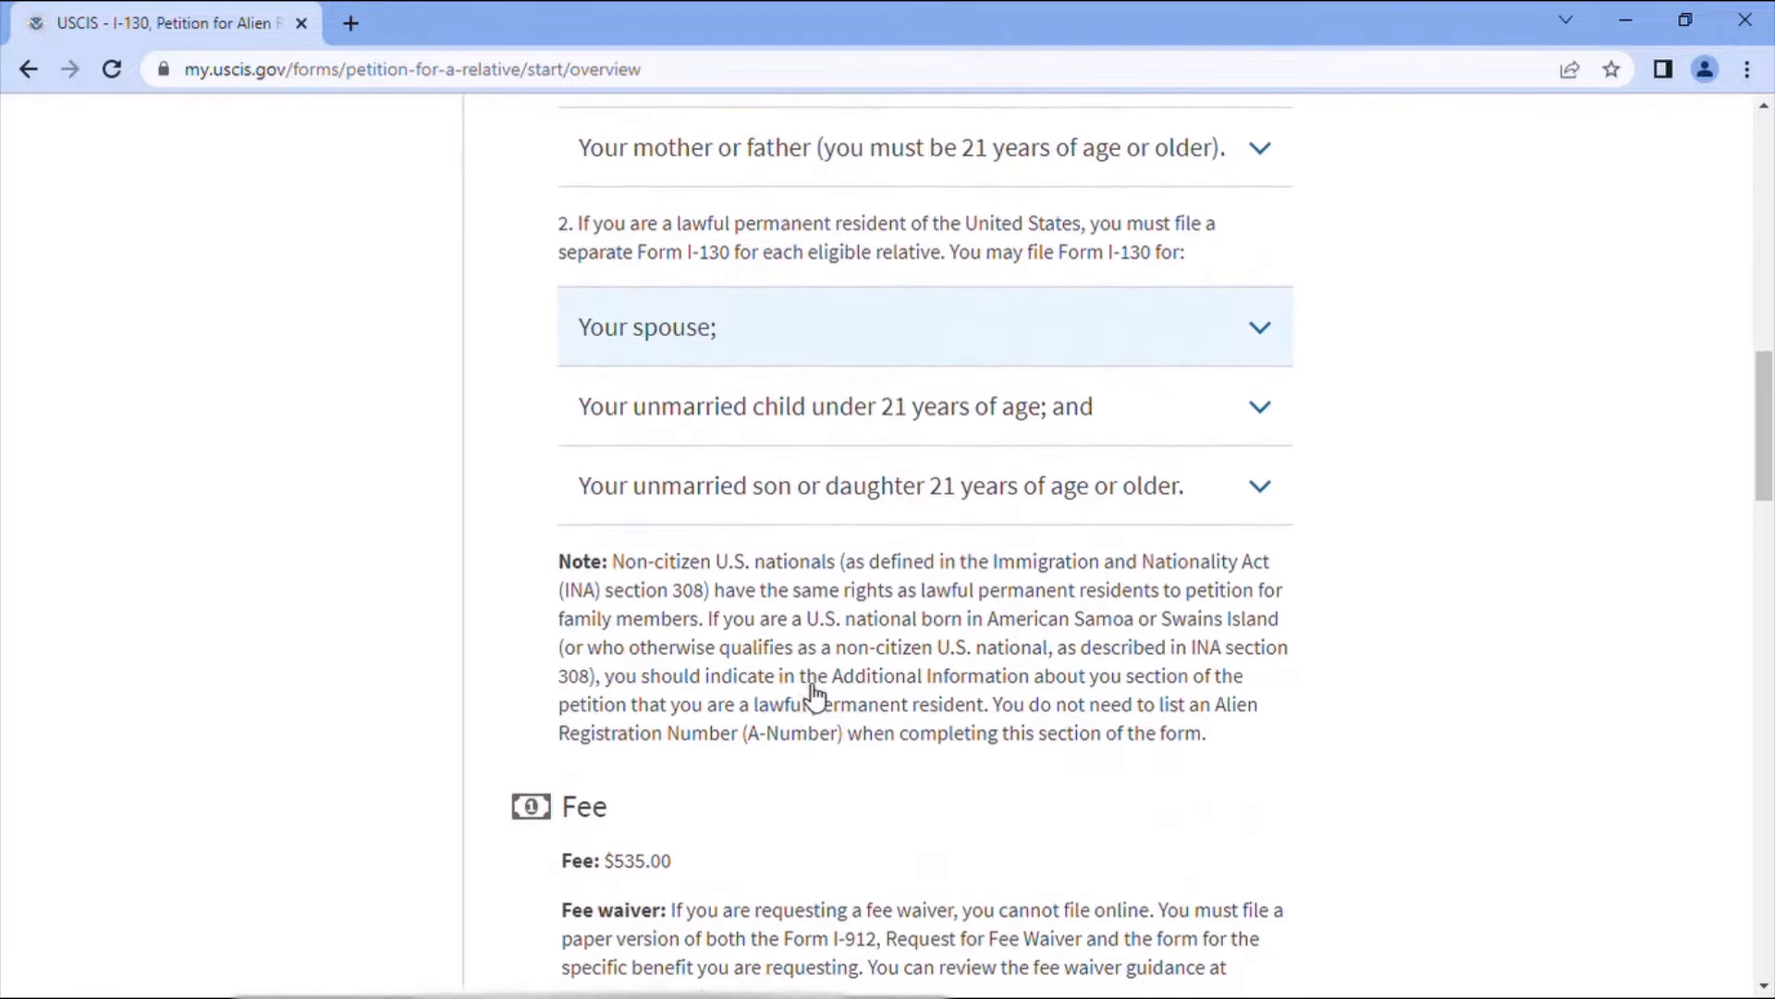
scroll(813, 696, down, 4)
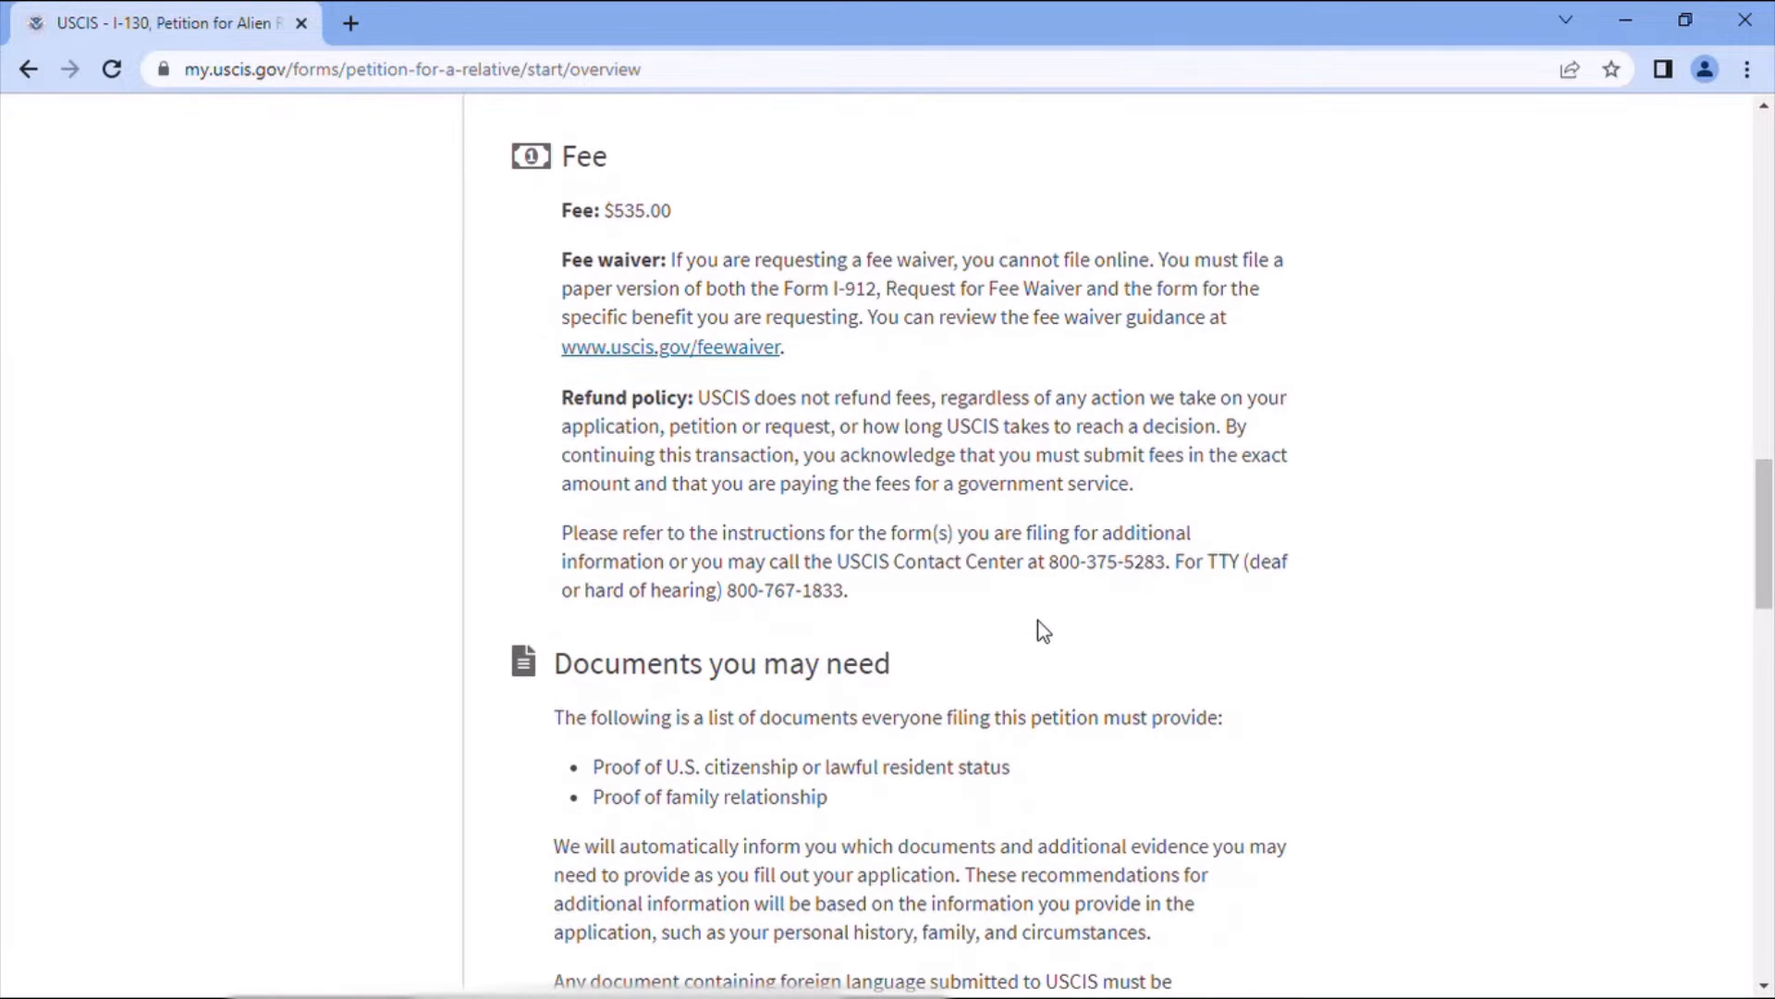
scroll(1043, 632, down, 4)
scroll(1050, 632, down, 1)
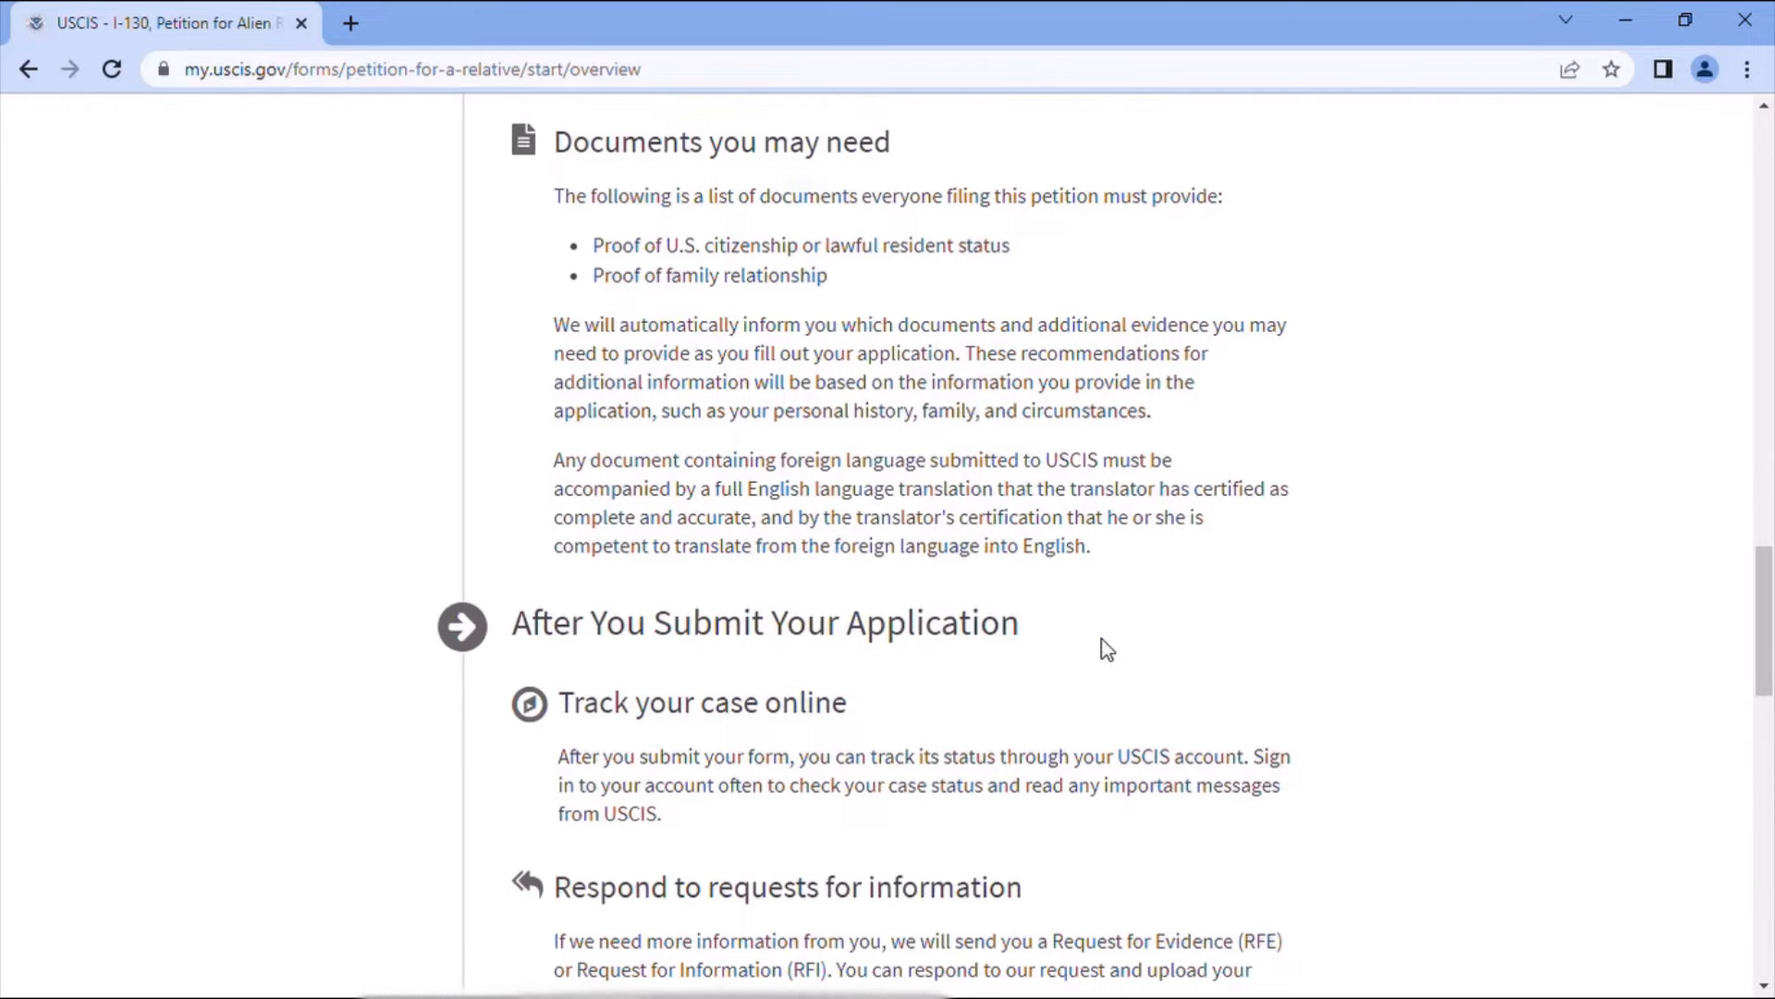
scroll(1101, 647, down, 5)
scroll(1157, 659, down, 3)
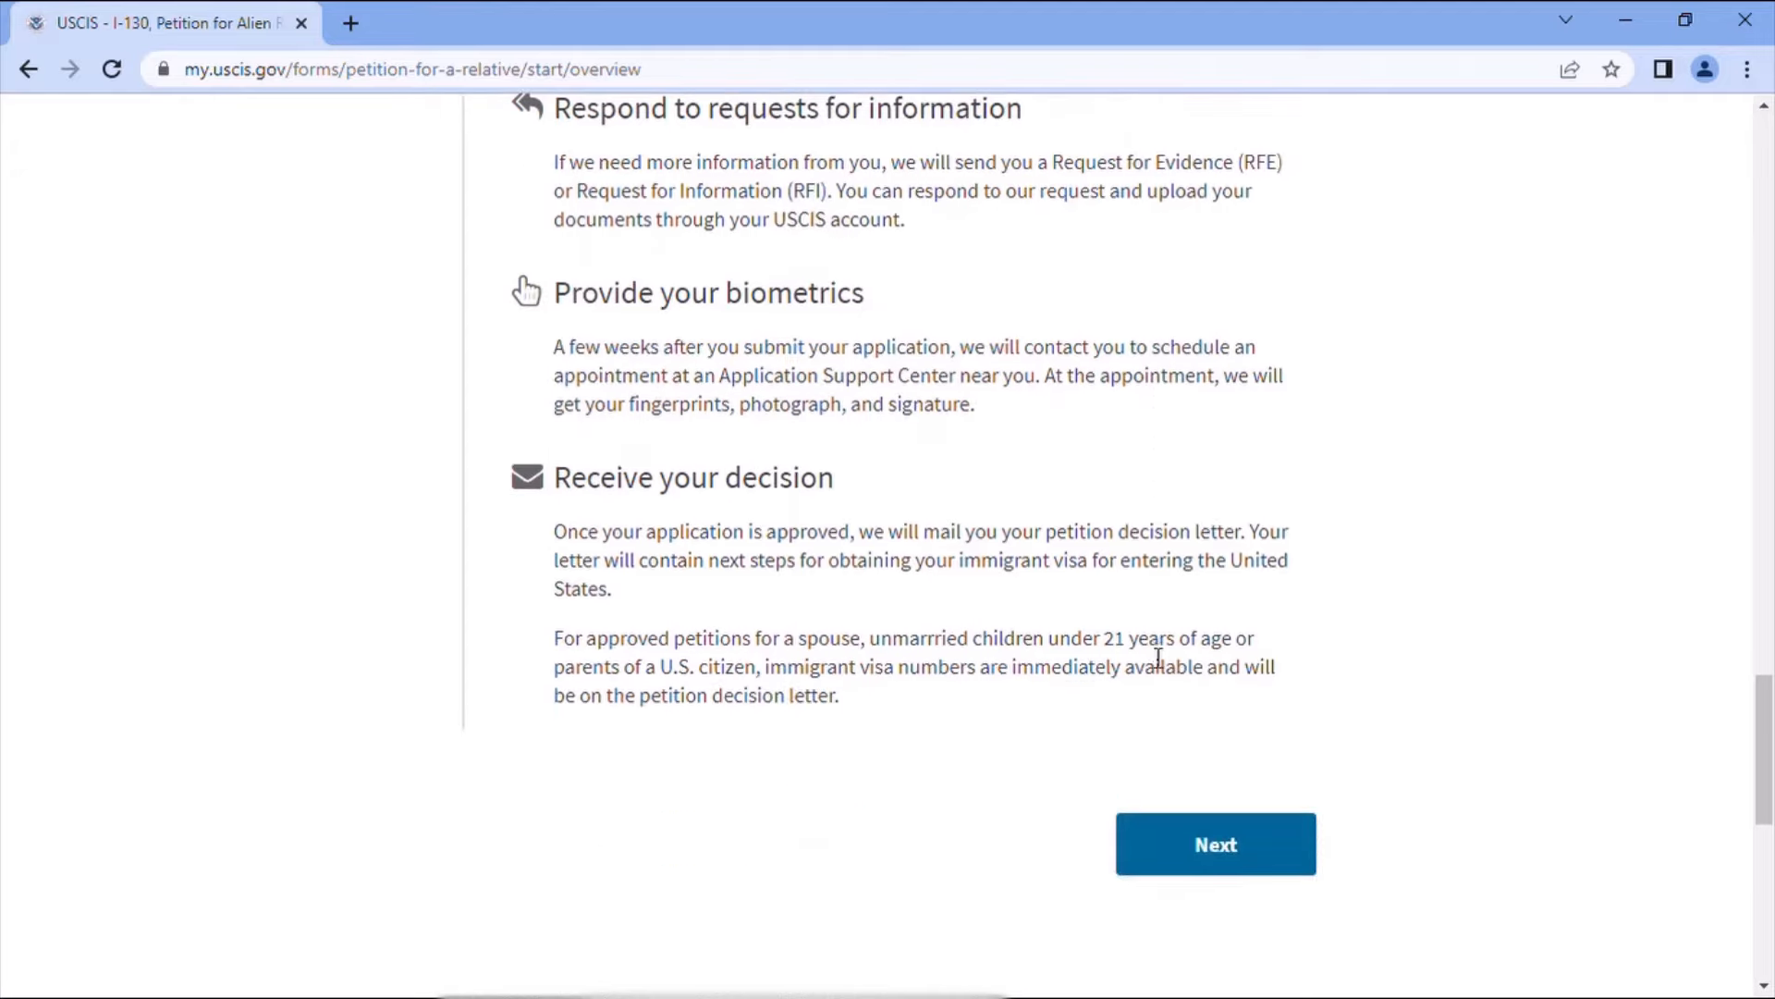
click(1268, 847)
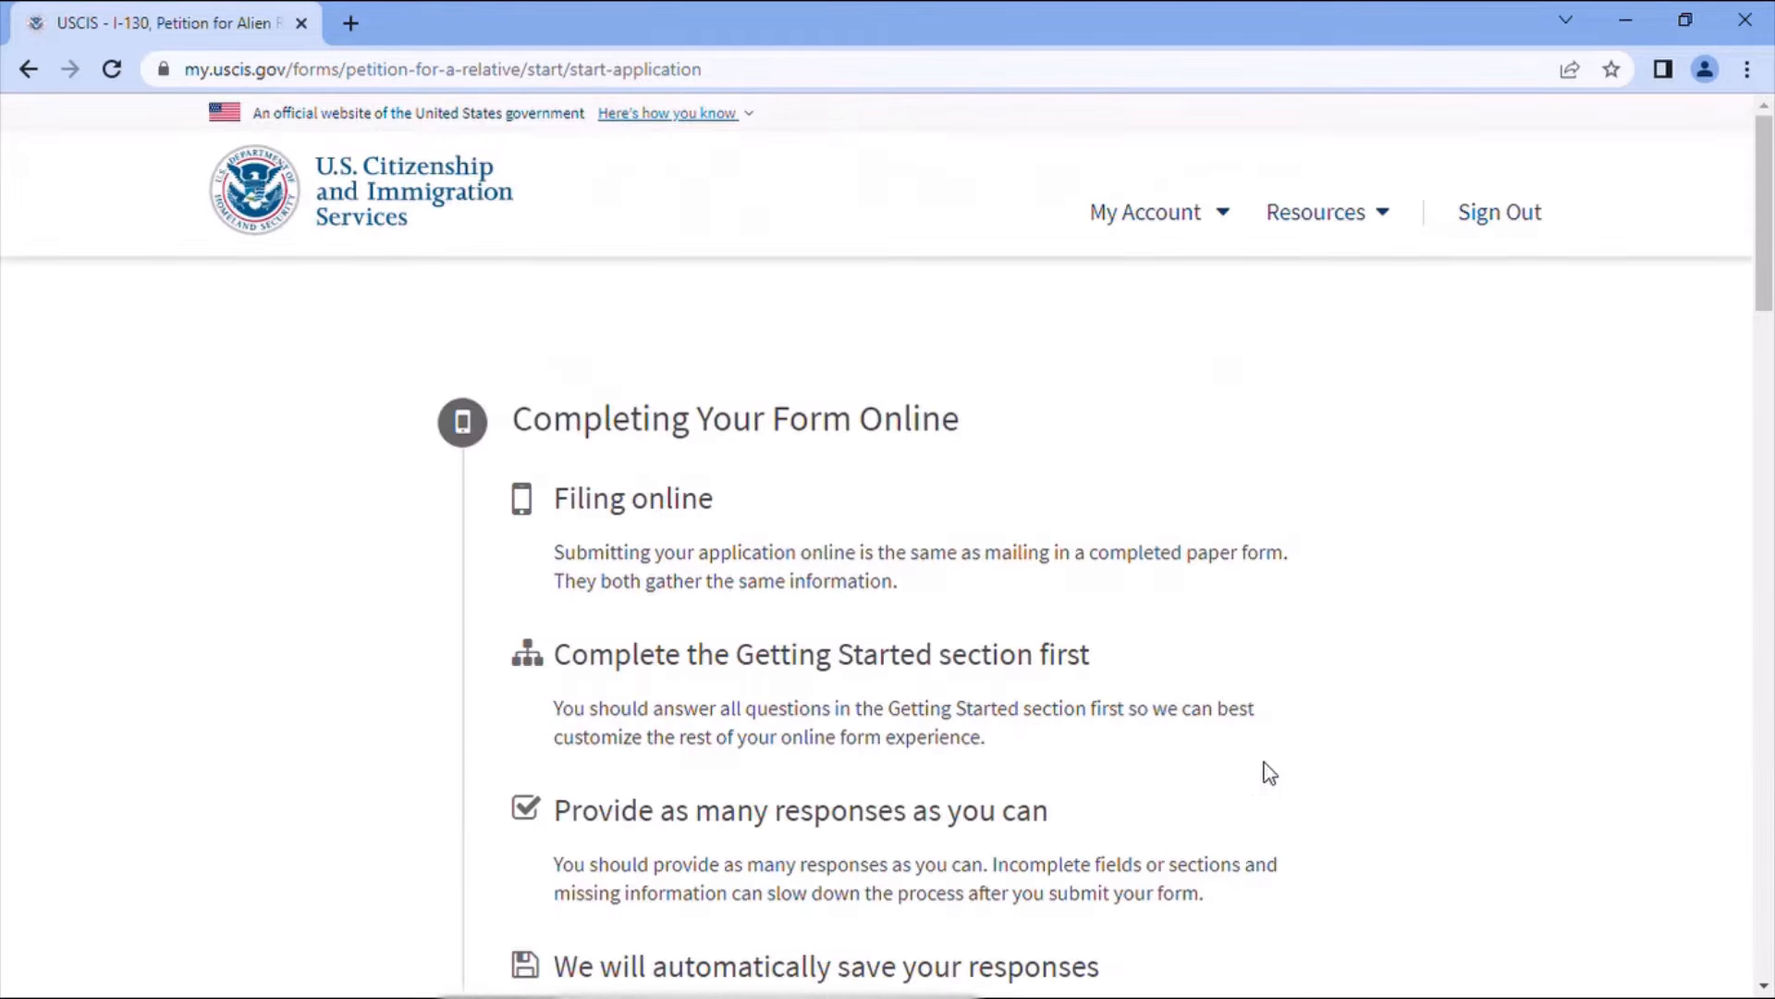
scroll(1259, 689, down, 10)
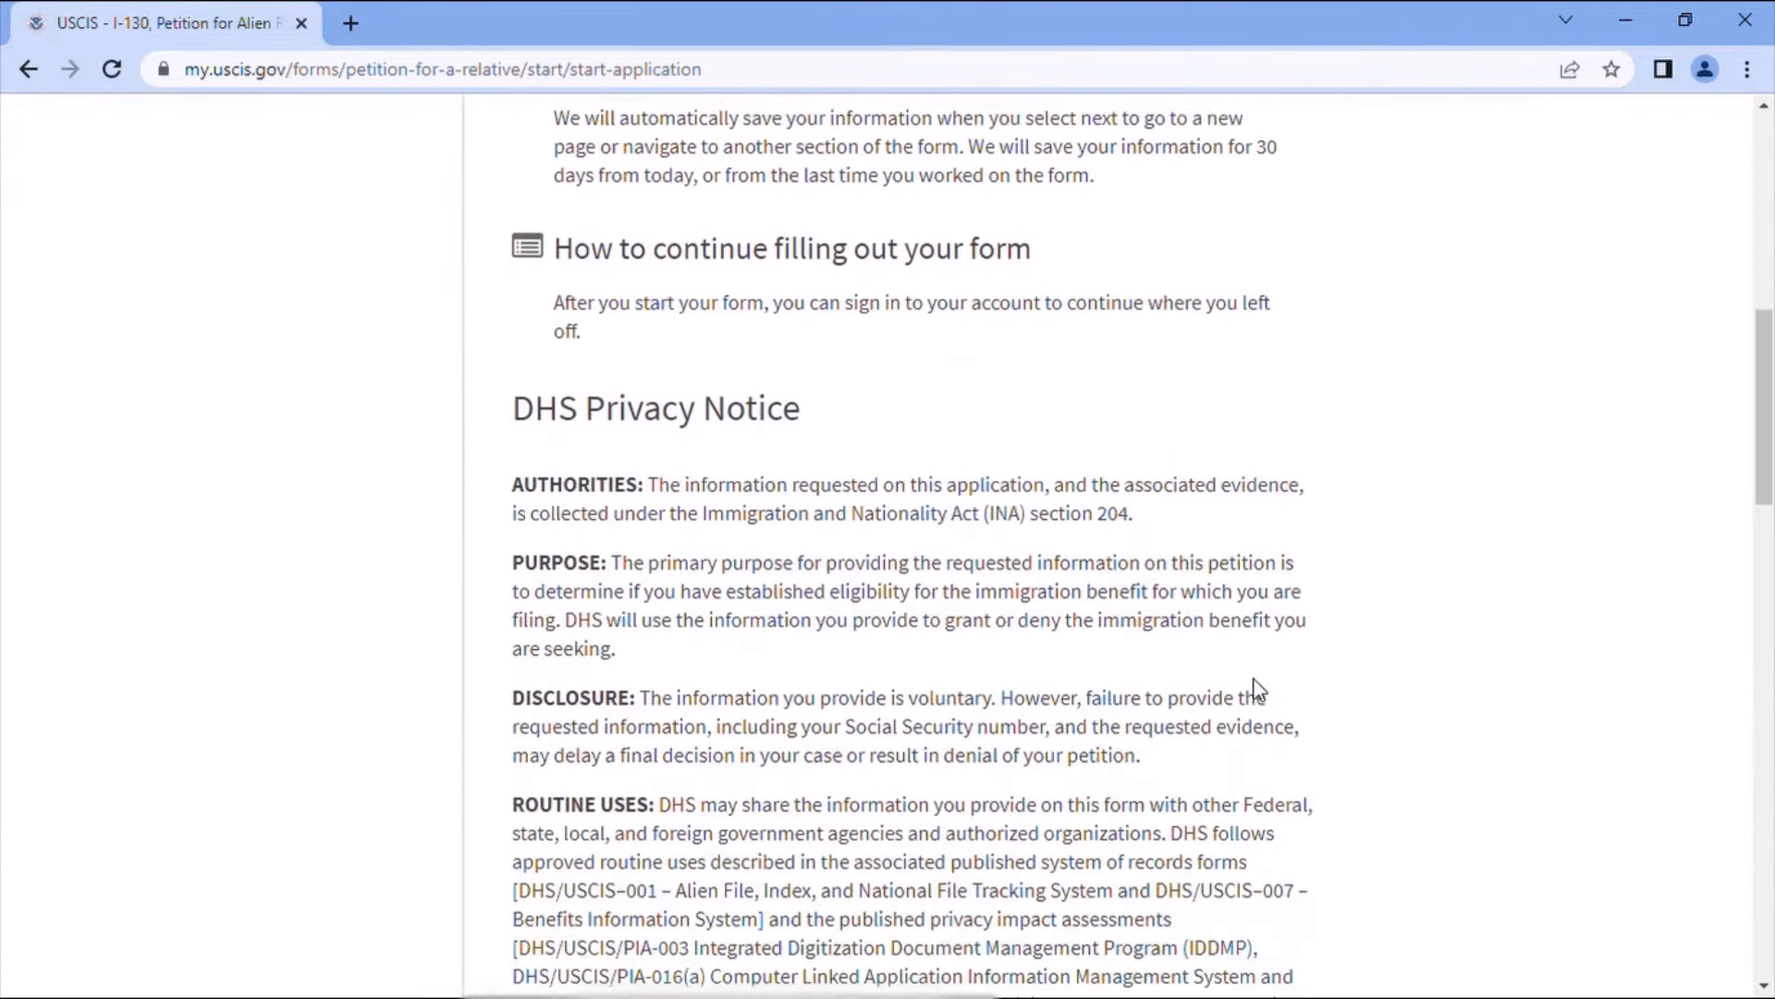
scroll(1267, 690, down, 2)
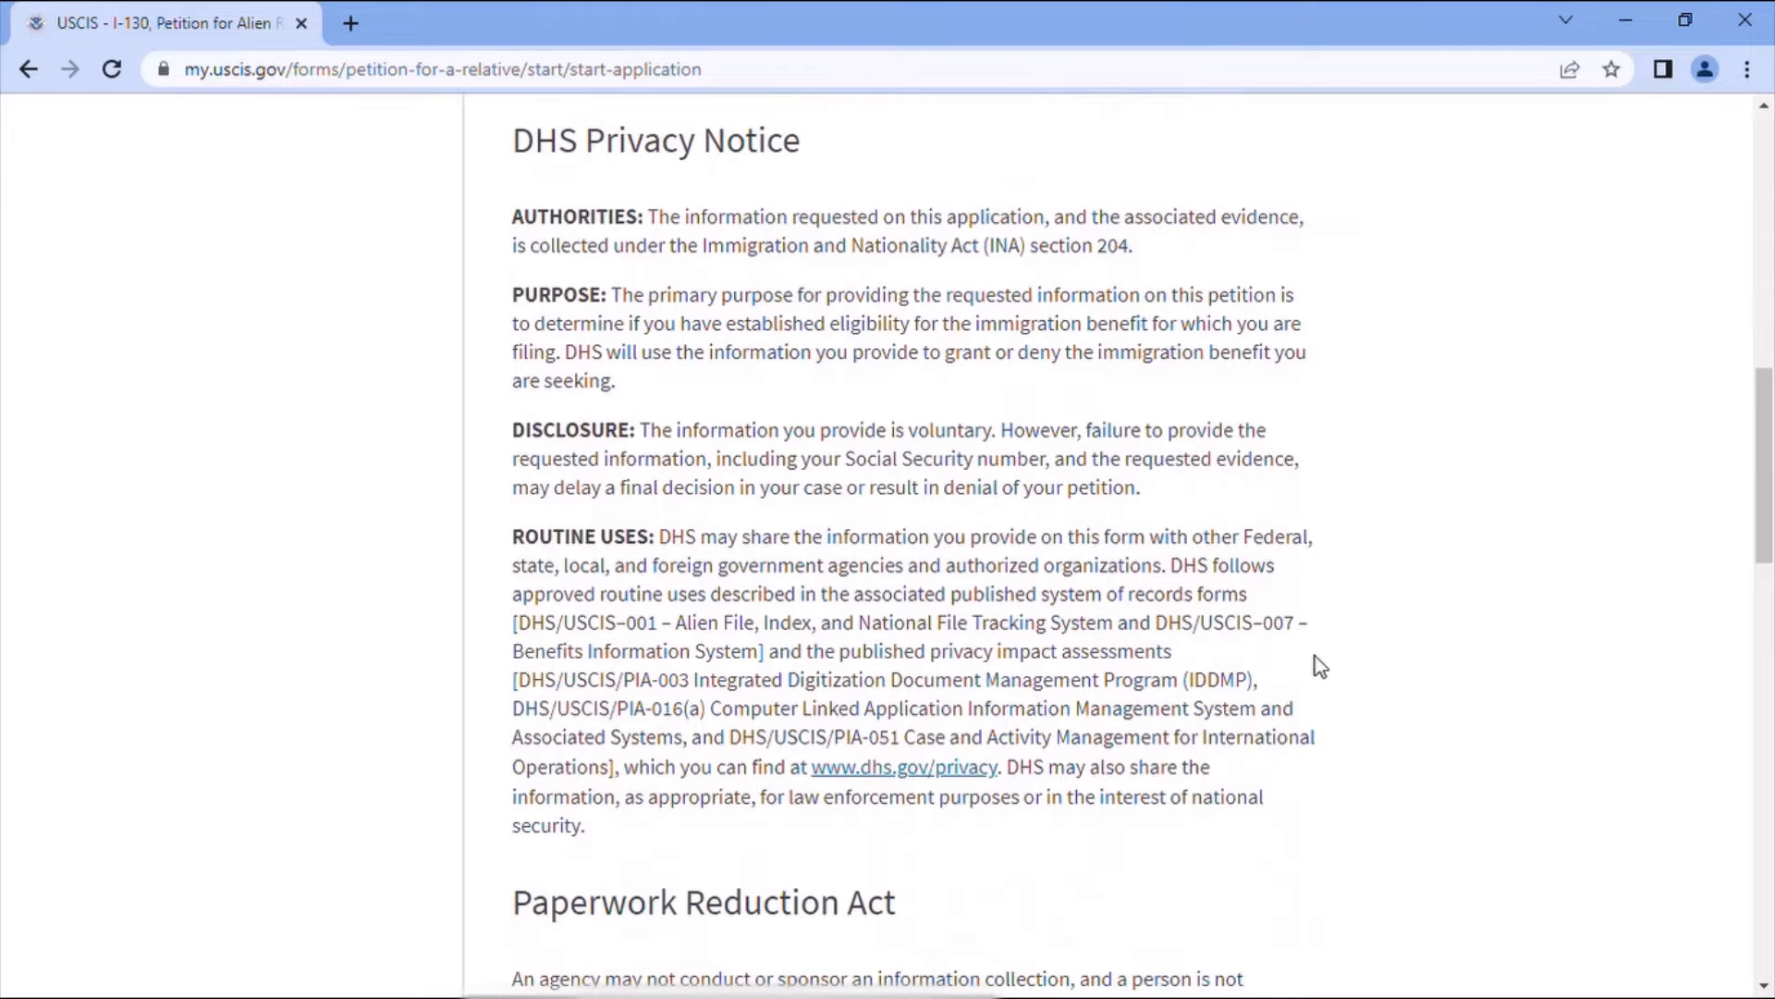
scroll(1274, 694, down, 2)
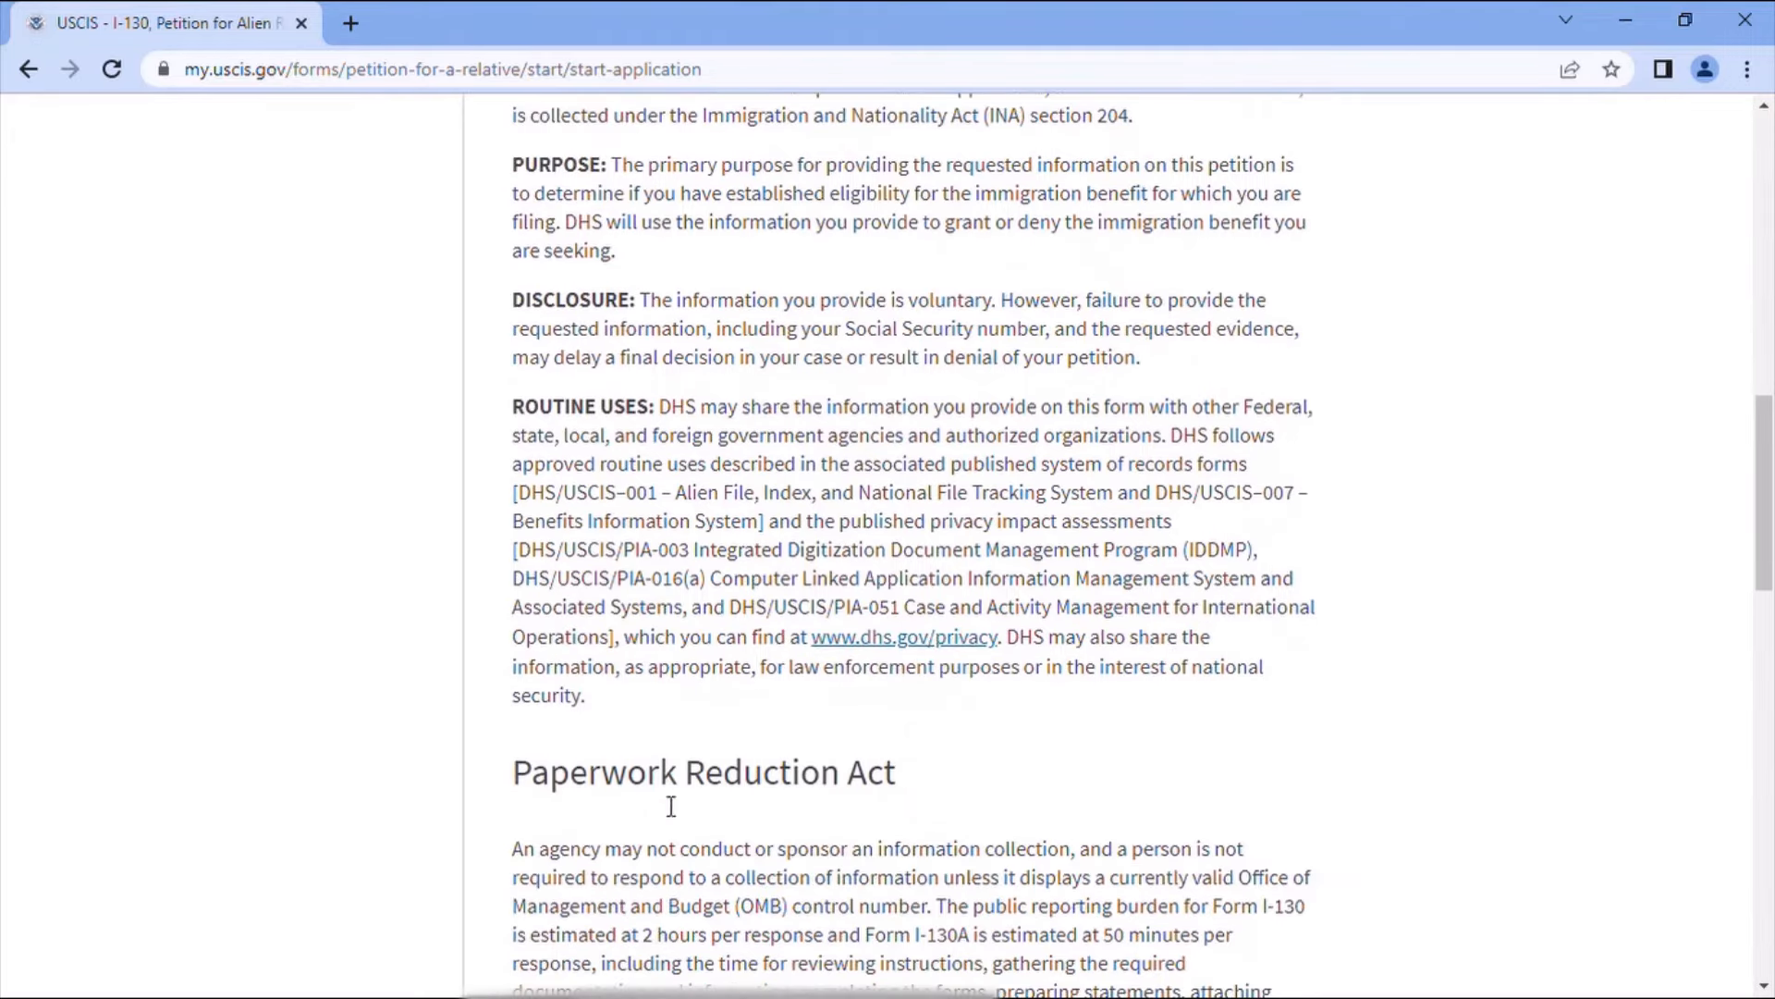
scroll(1144, 751, down, 1)
scroll(1146, 754, down, 1)
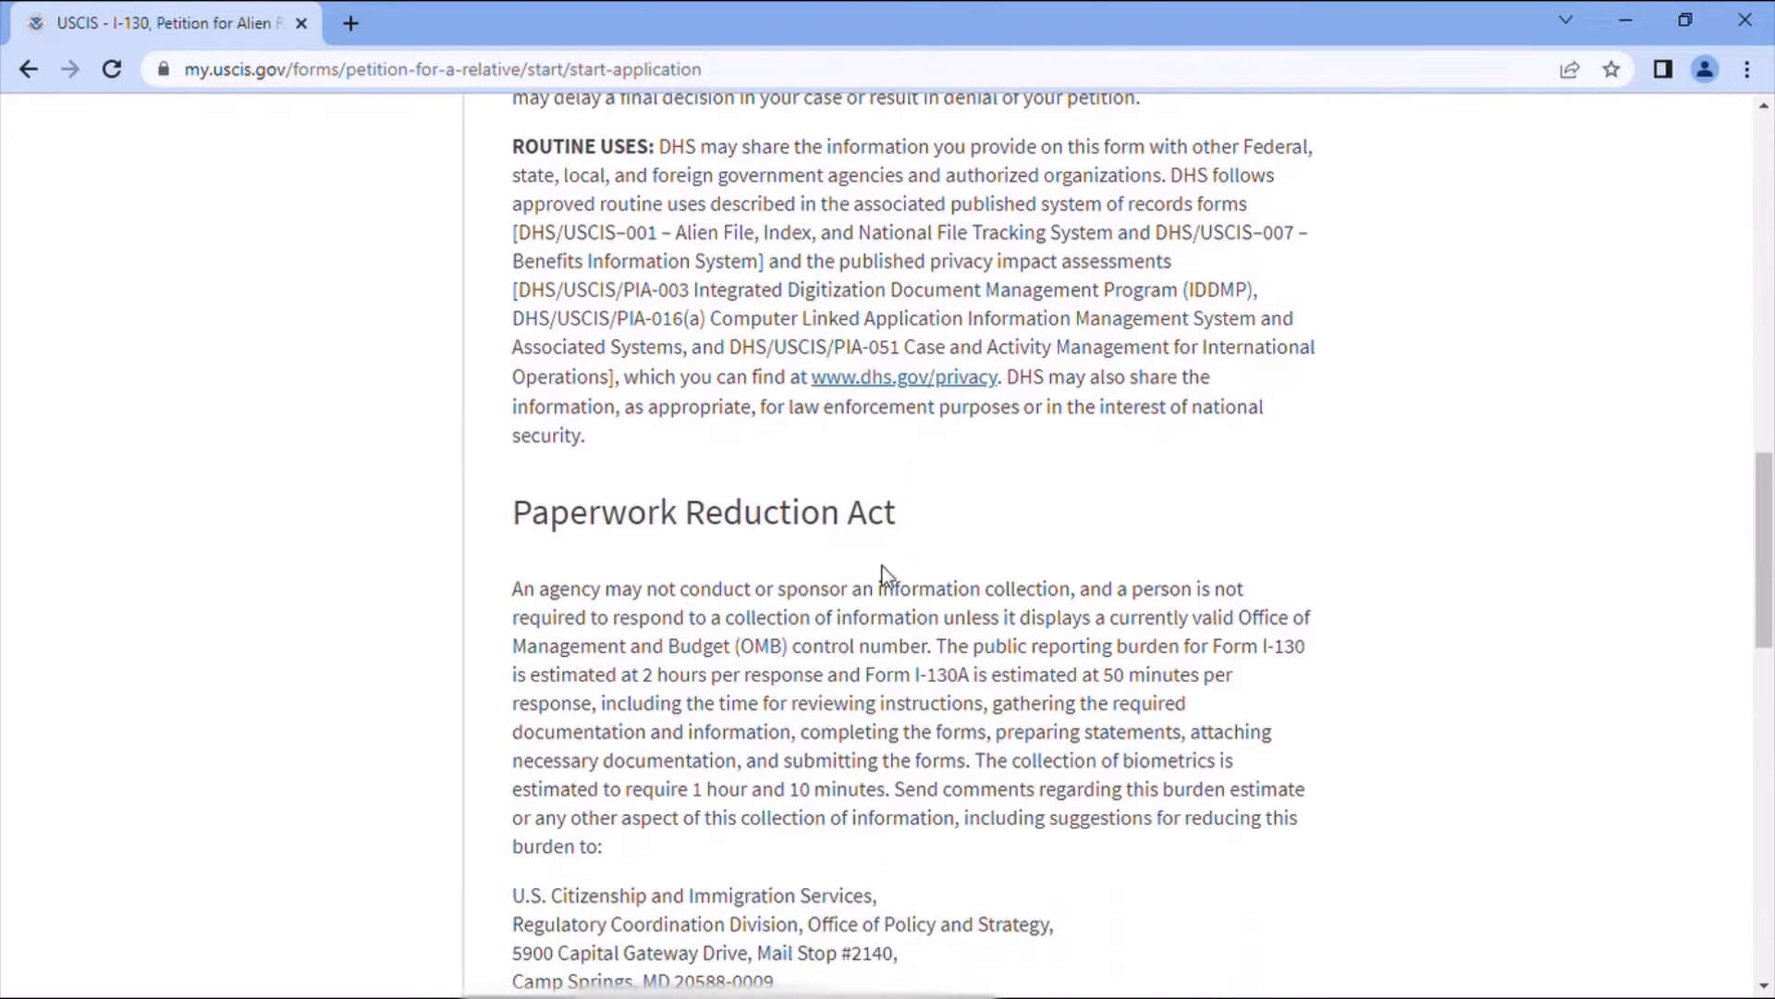
scroll(943, 573, down, 3)
scroll(946, 577, down, 2)
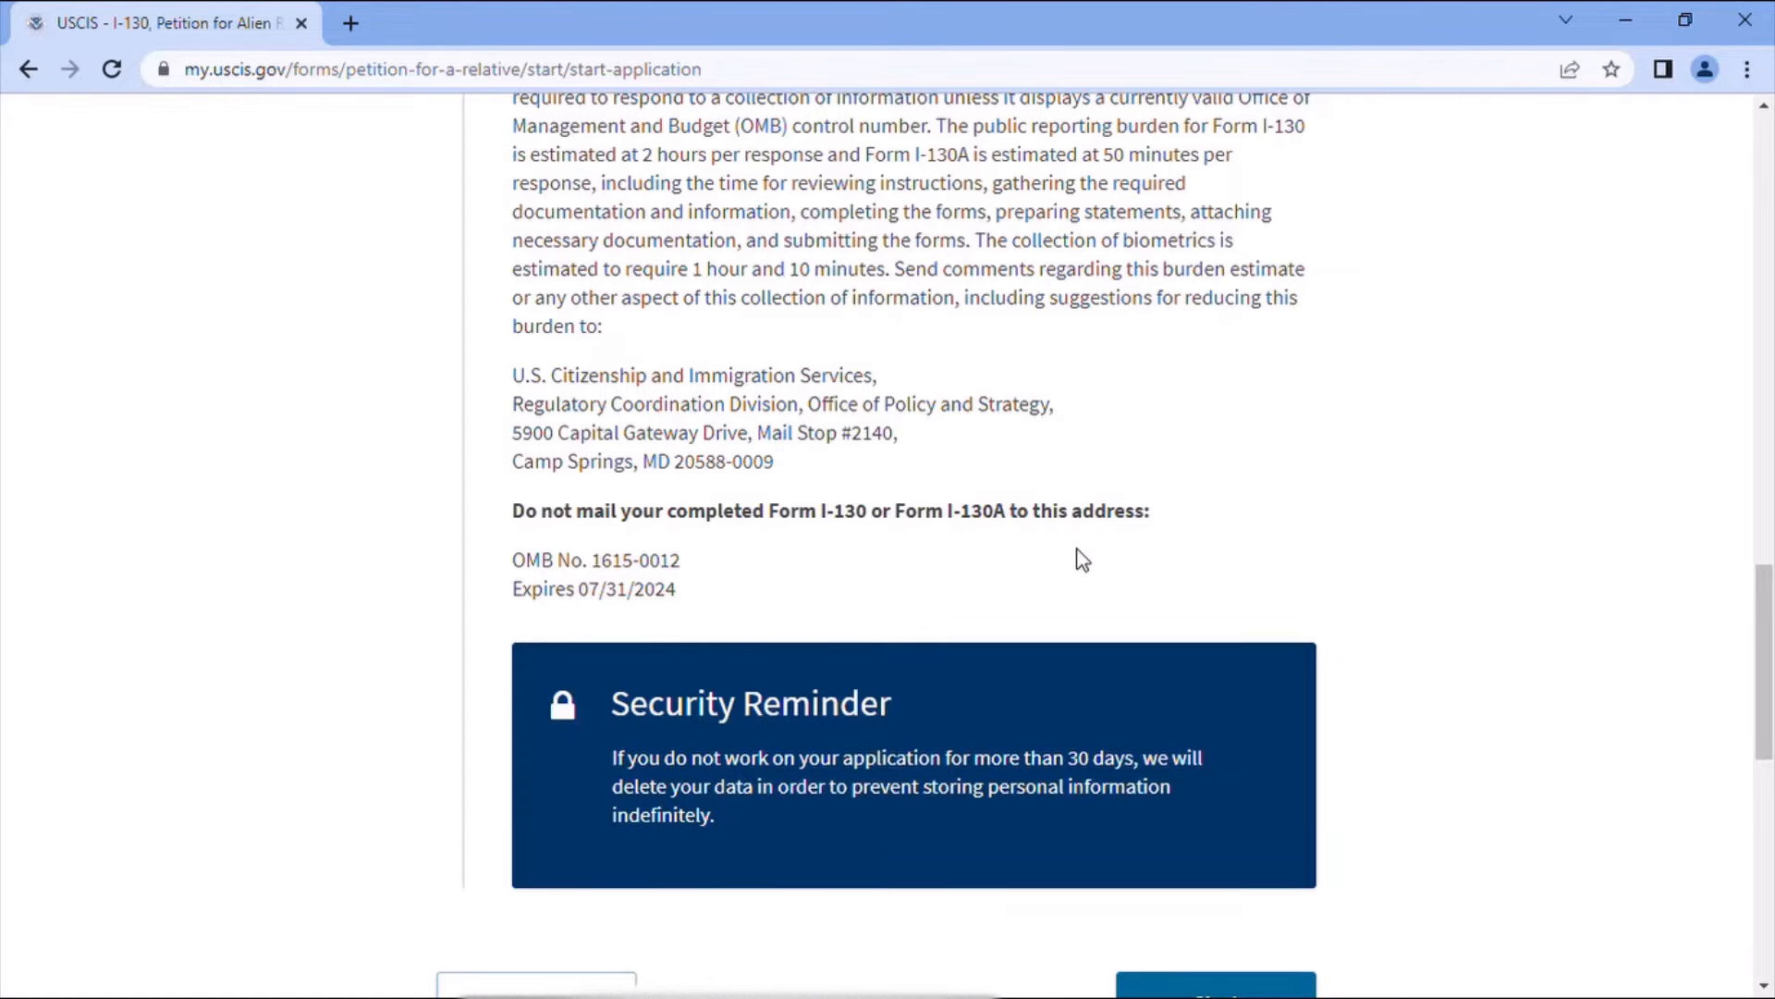
scroll(1111, 549, down, 3)
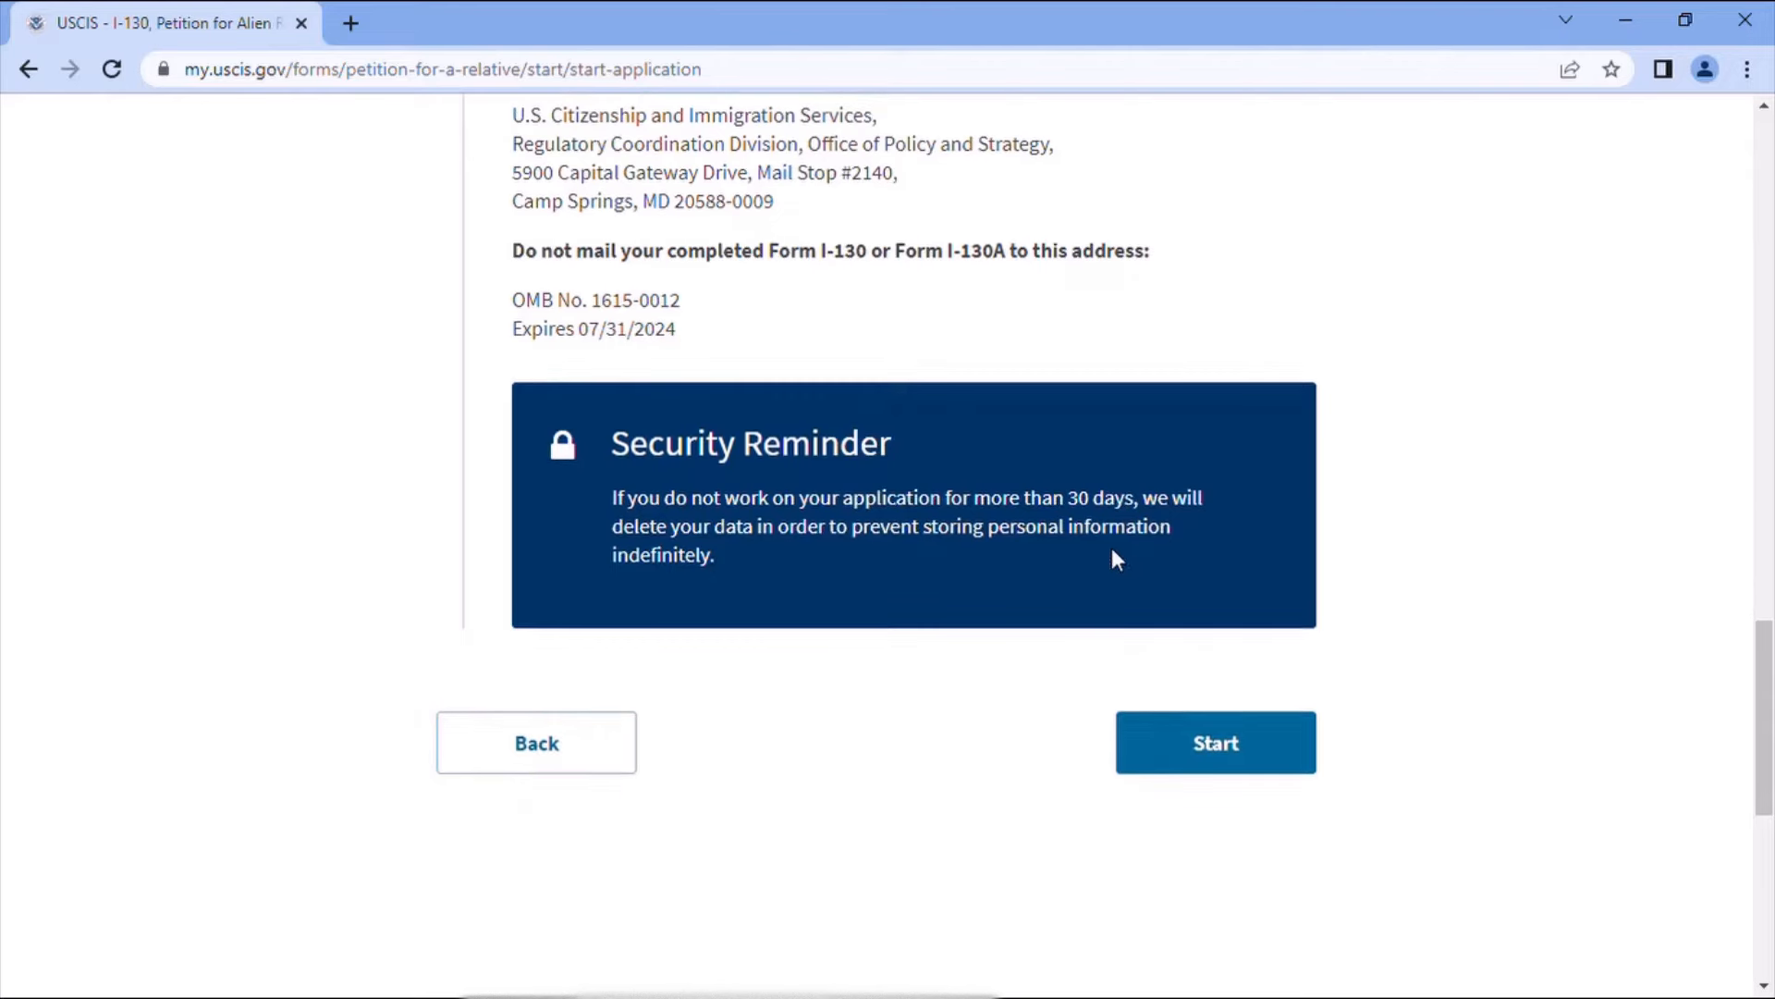
- Start the I-130 application and answer No to someone assisting you
click(1240, 745)
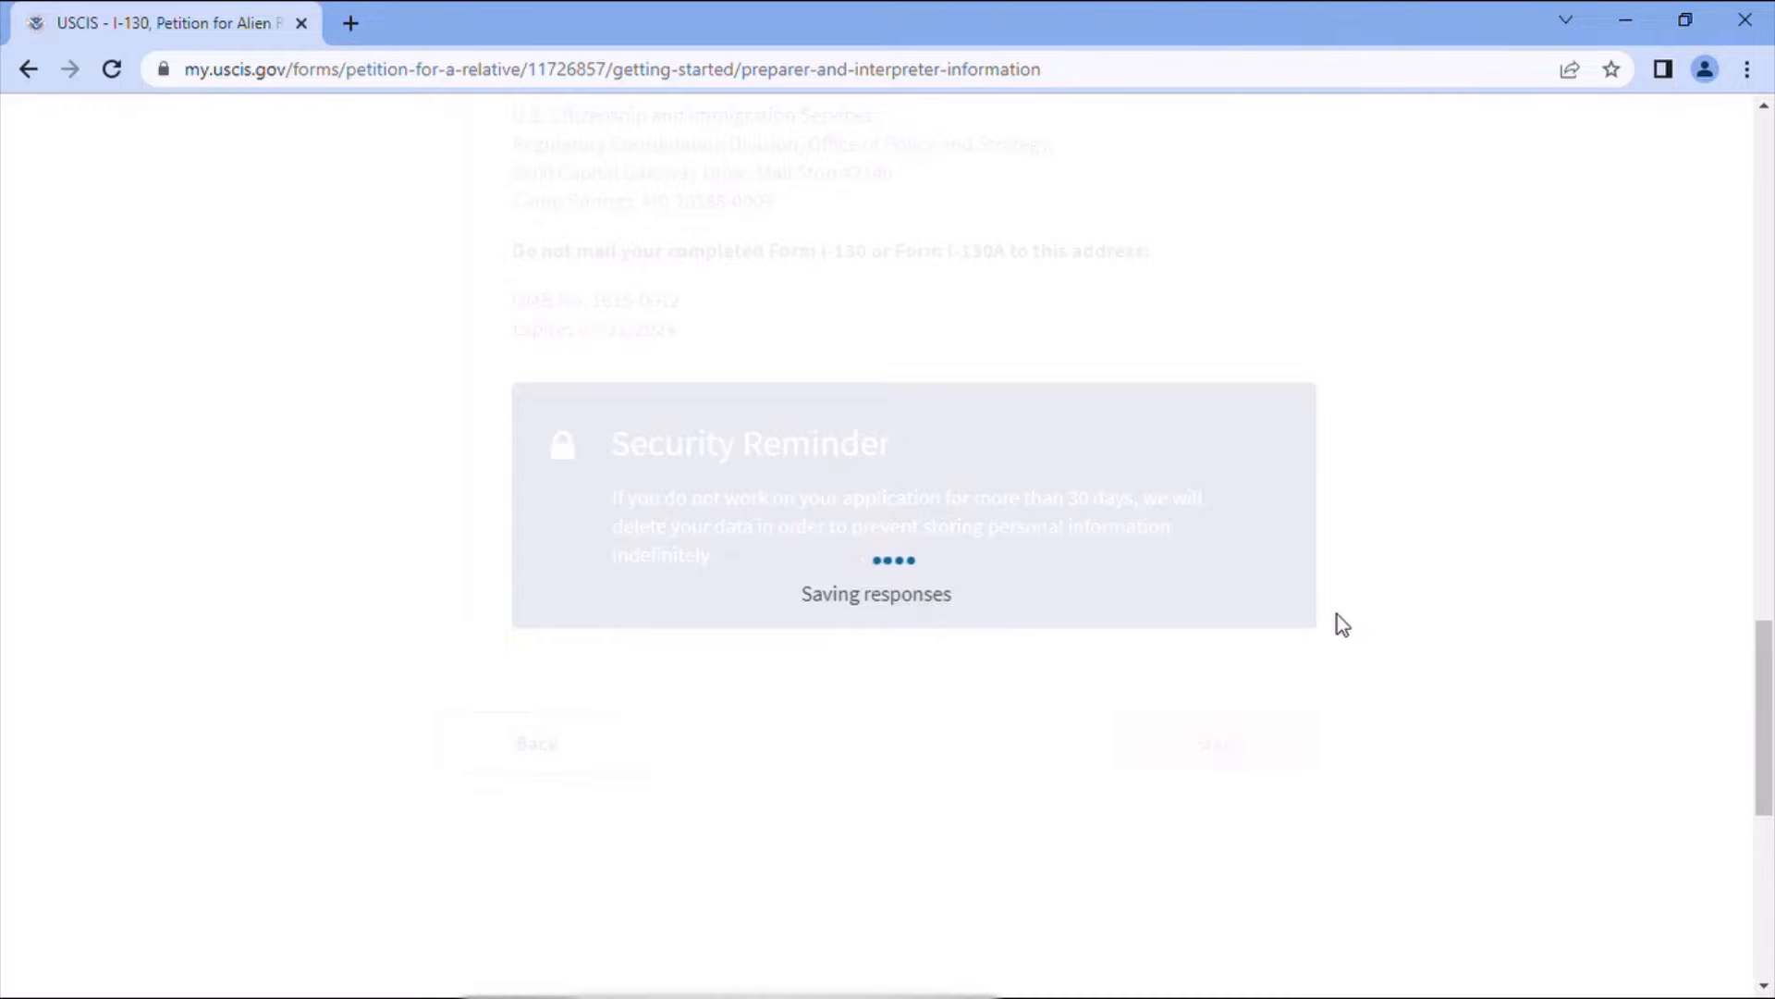
scroll(1296, 616, down, 4)
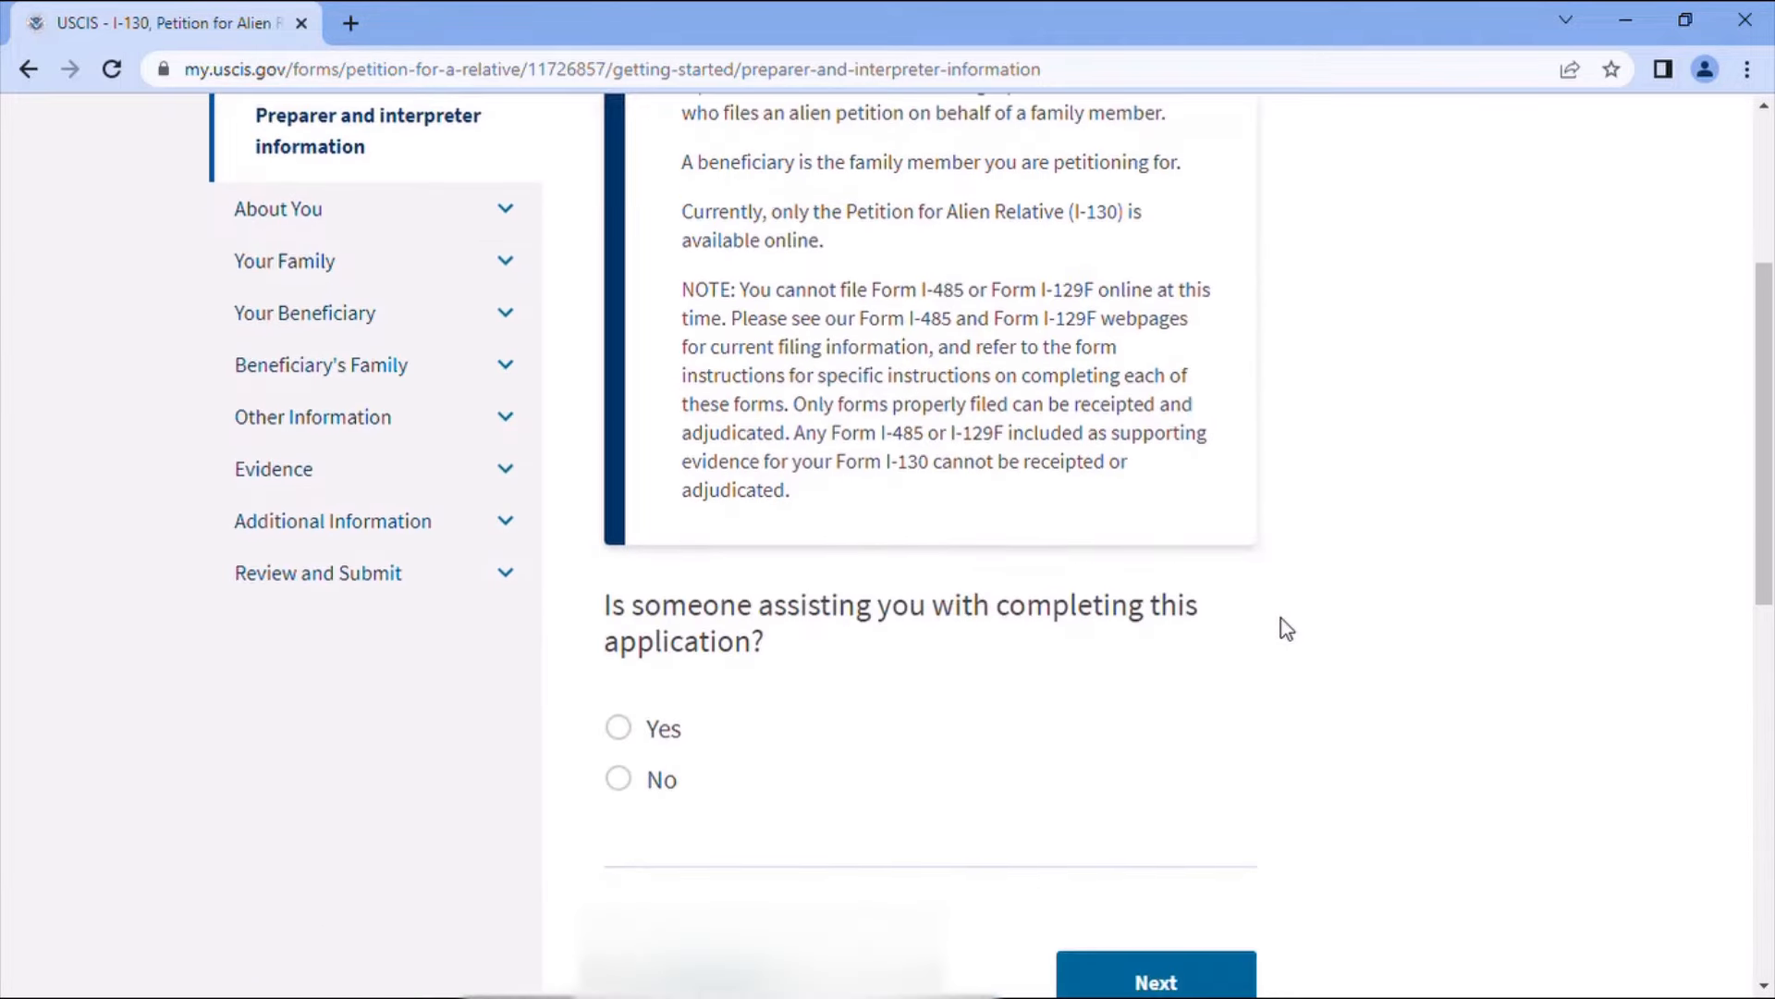
scroll(1285, 629, down, 3)
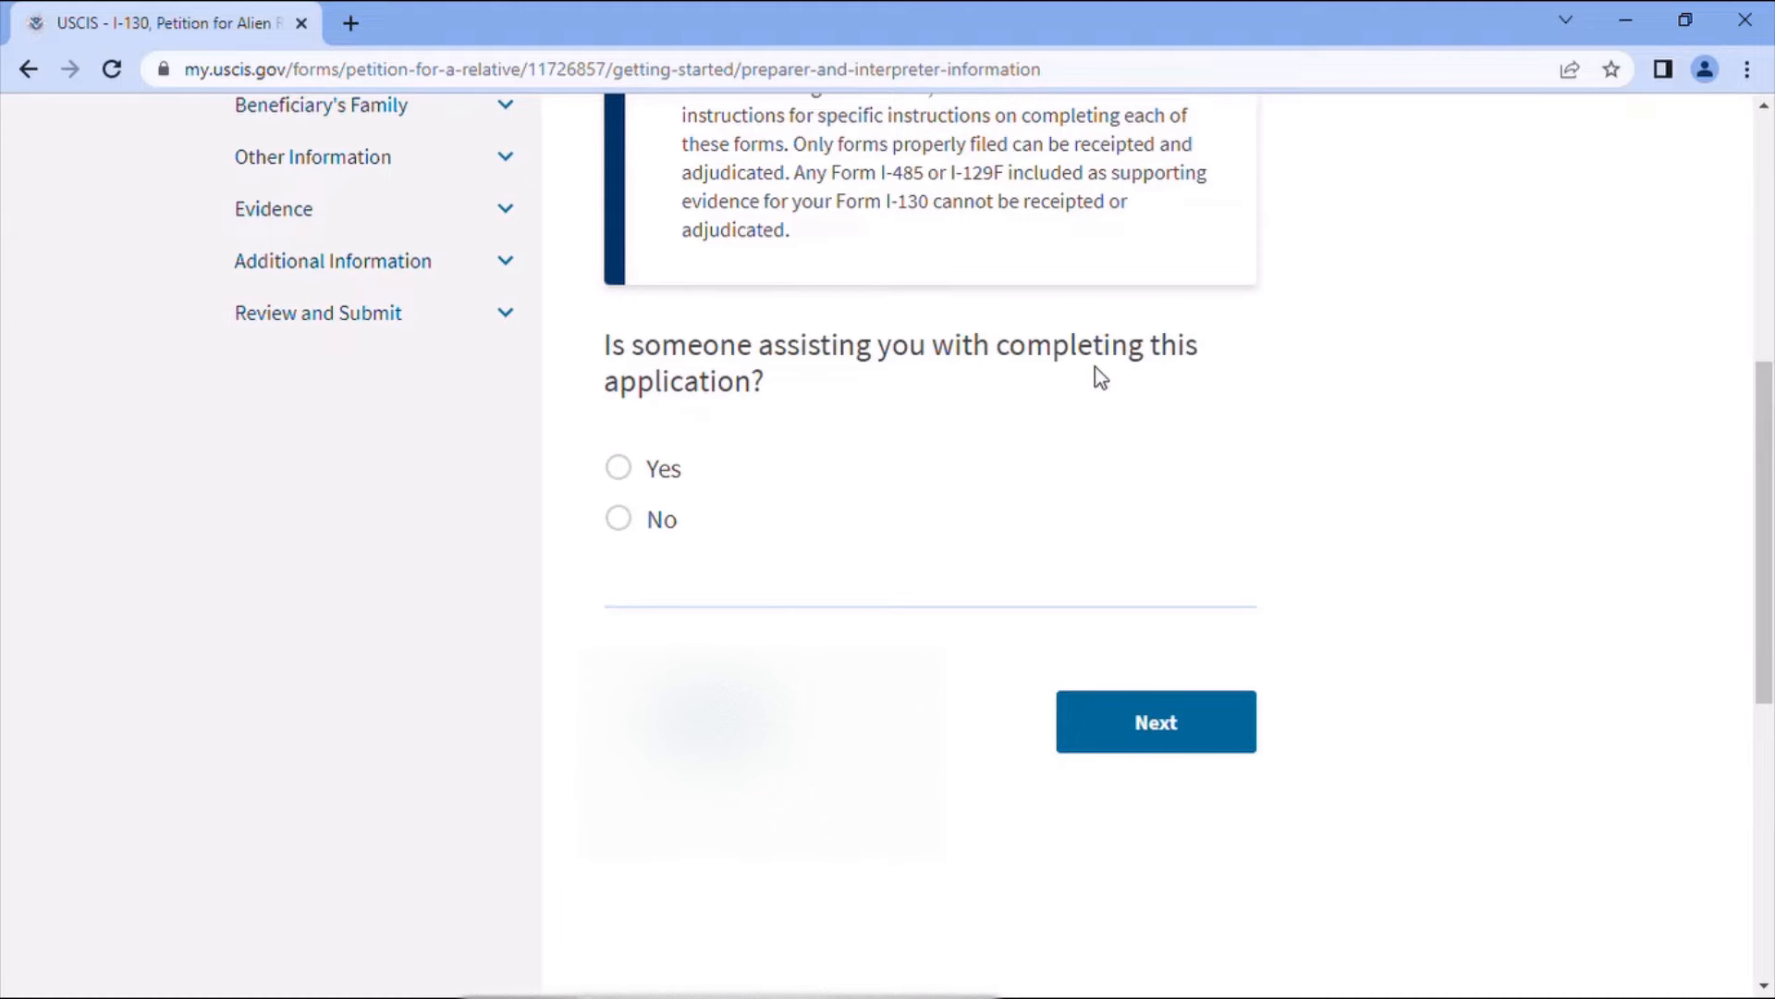
click(632, 518)
click(1174, 732)
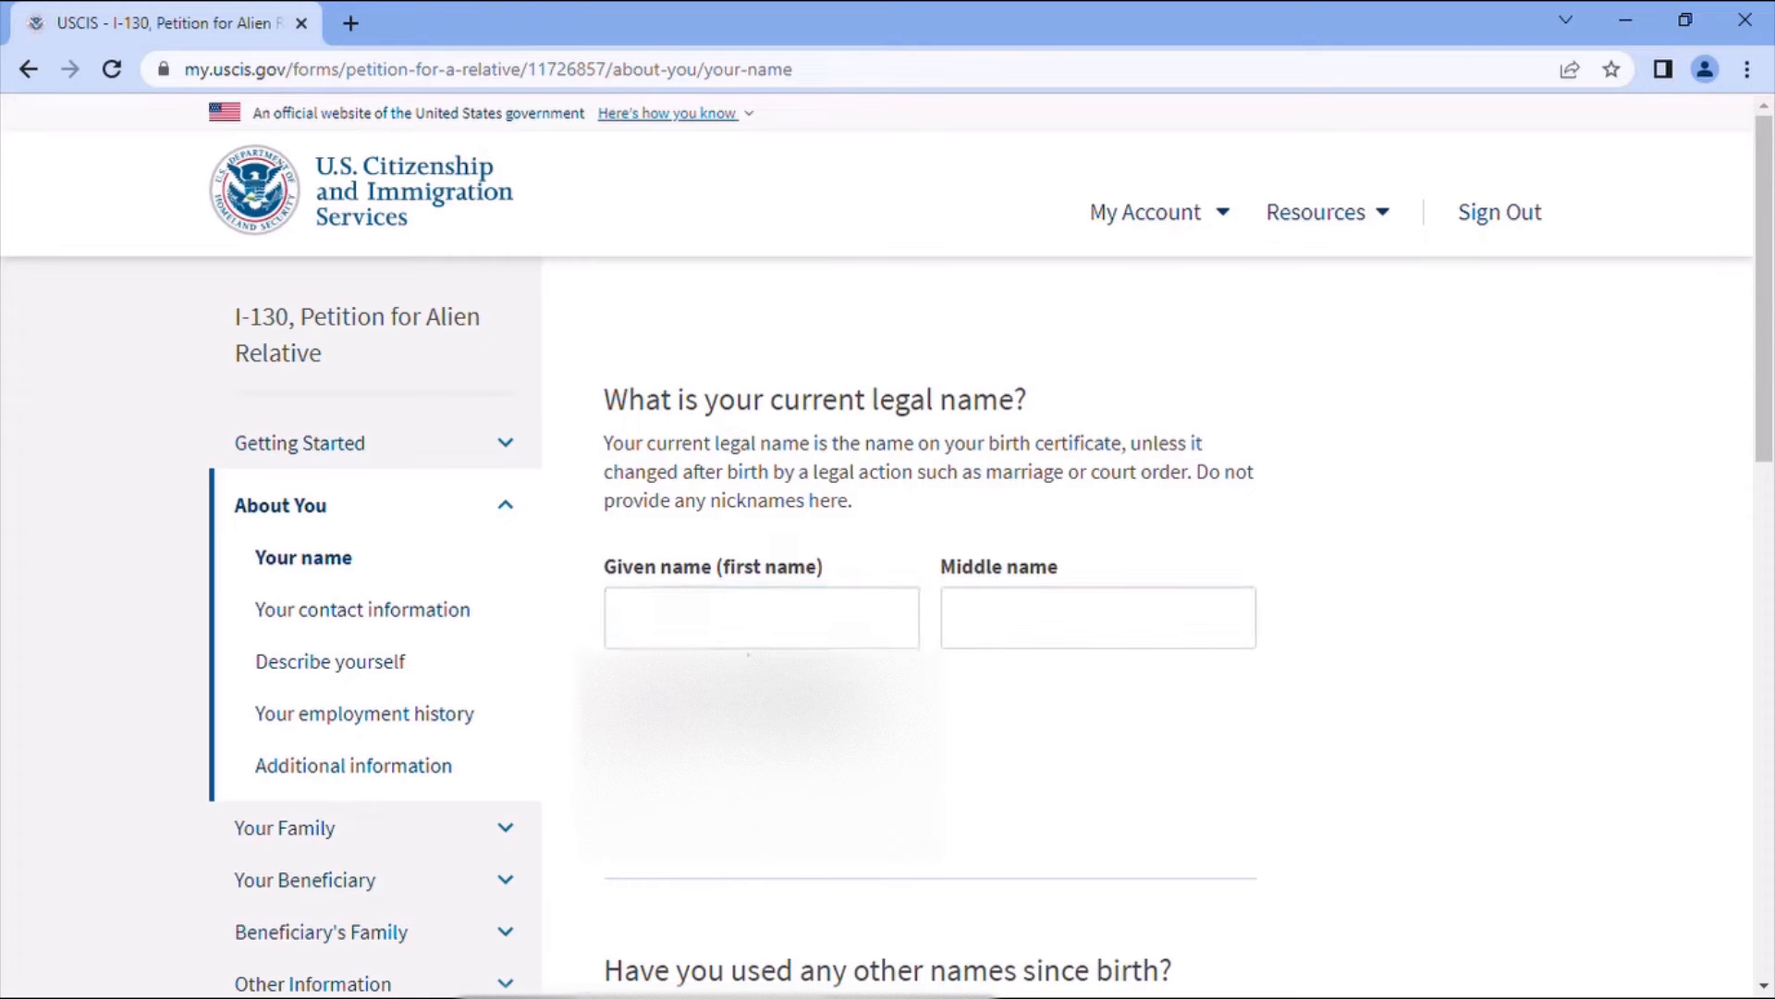
- Enter the petitioner's given name, leave the middle name blank, and answer No to other names
click(739, 640)
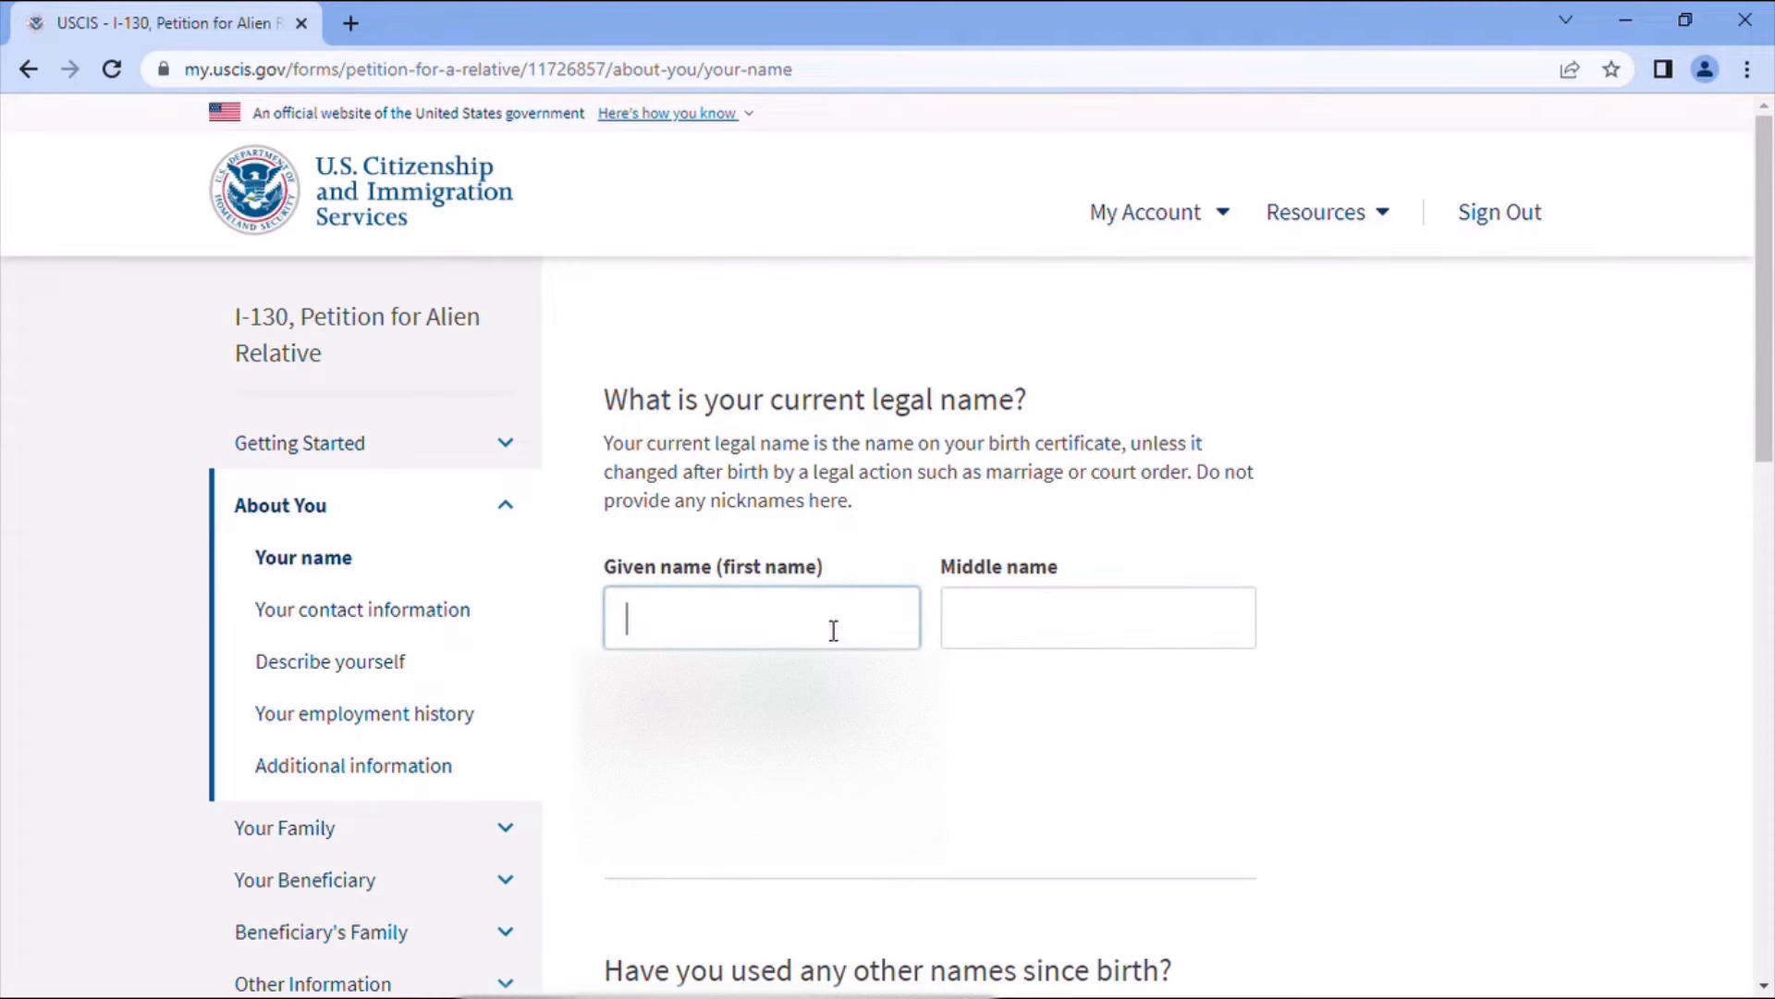
text(Sliman)
click(762, 735)
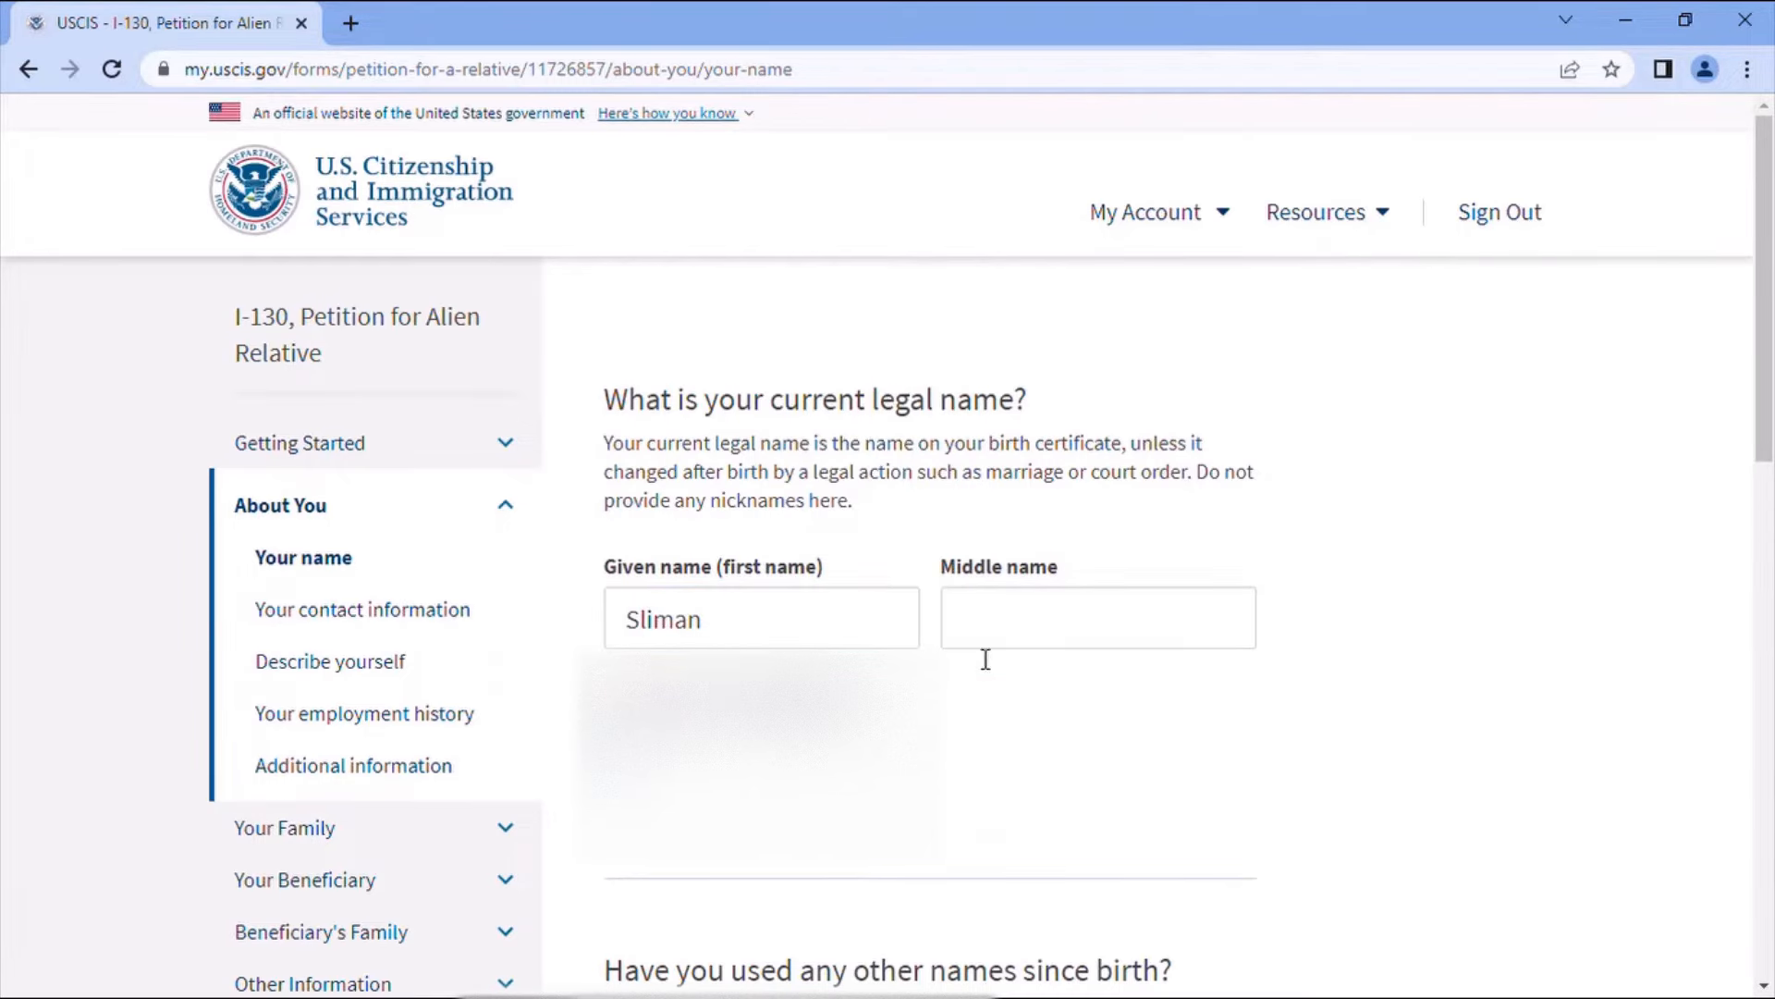
click(1088, 626)
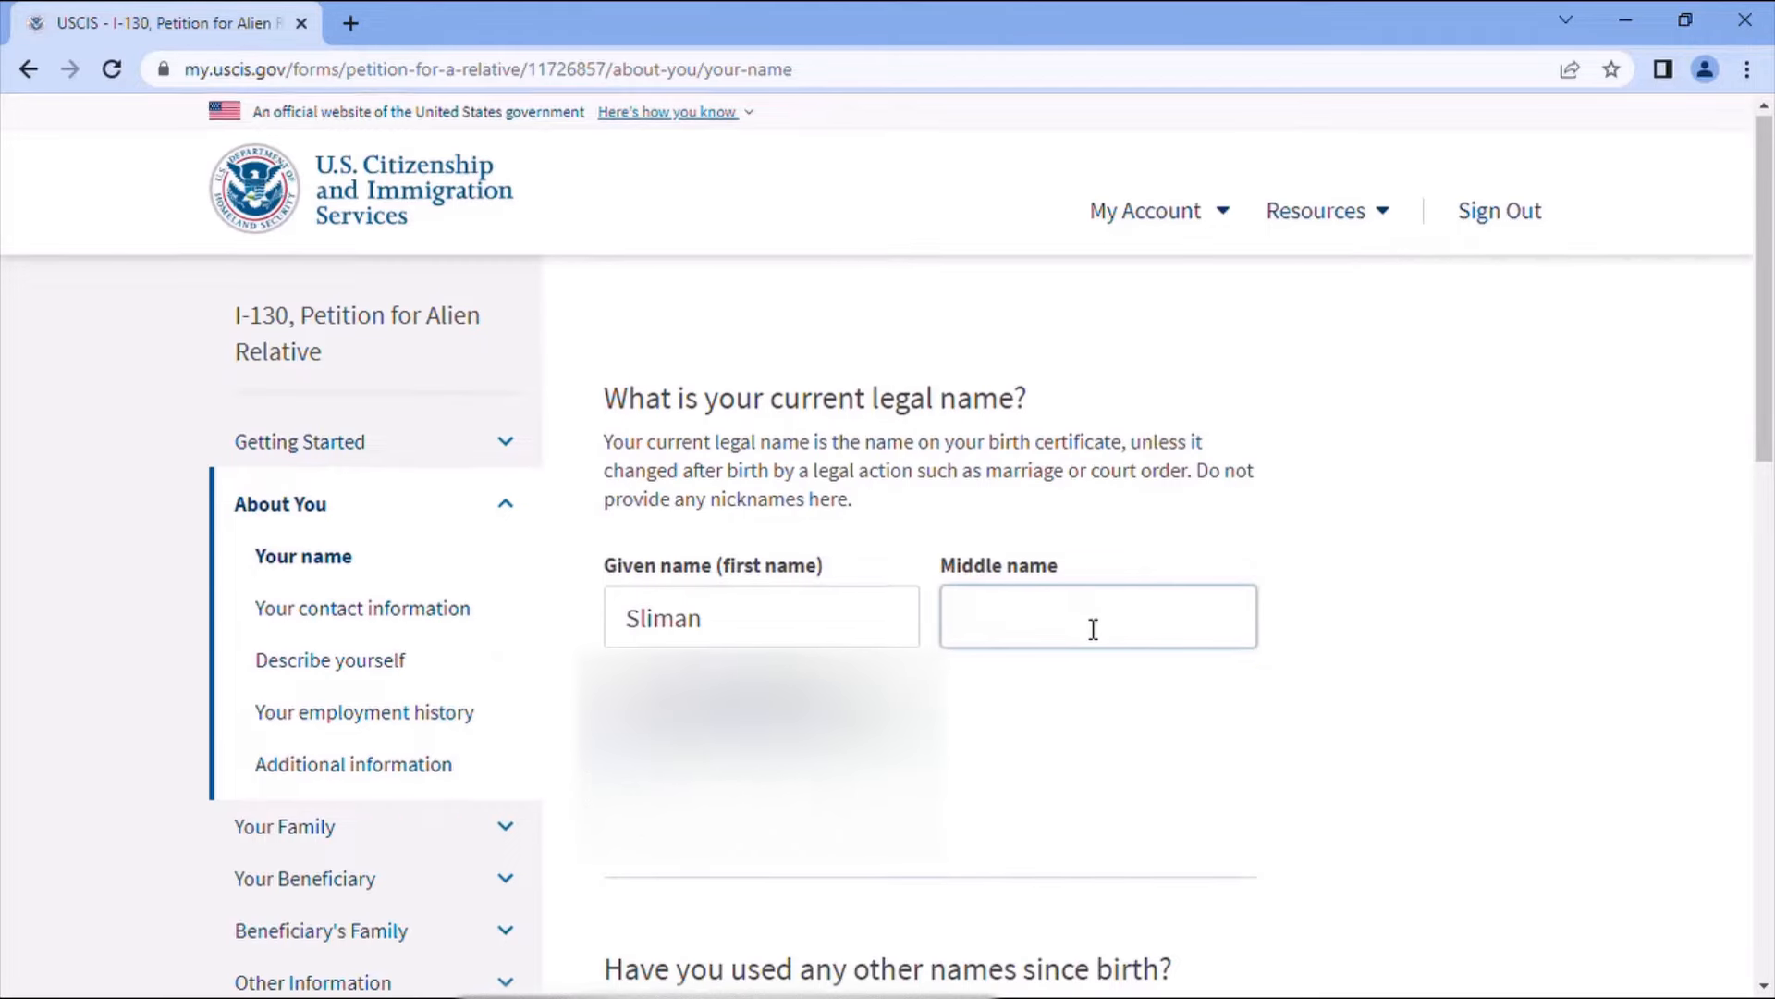
scroll(1087, 626, down, 1)
click(1080, 628)
scroll(1096, 638, down, 3)
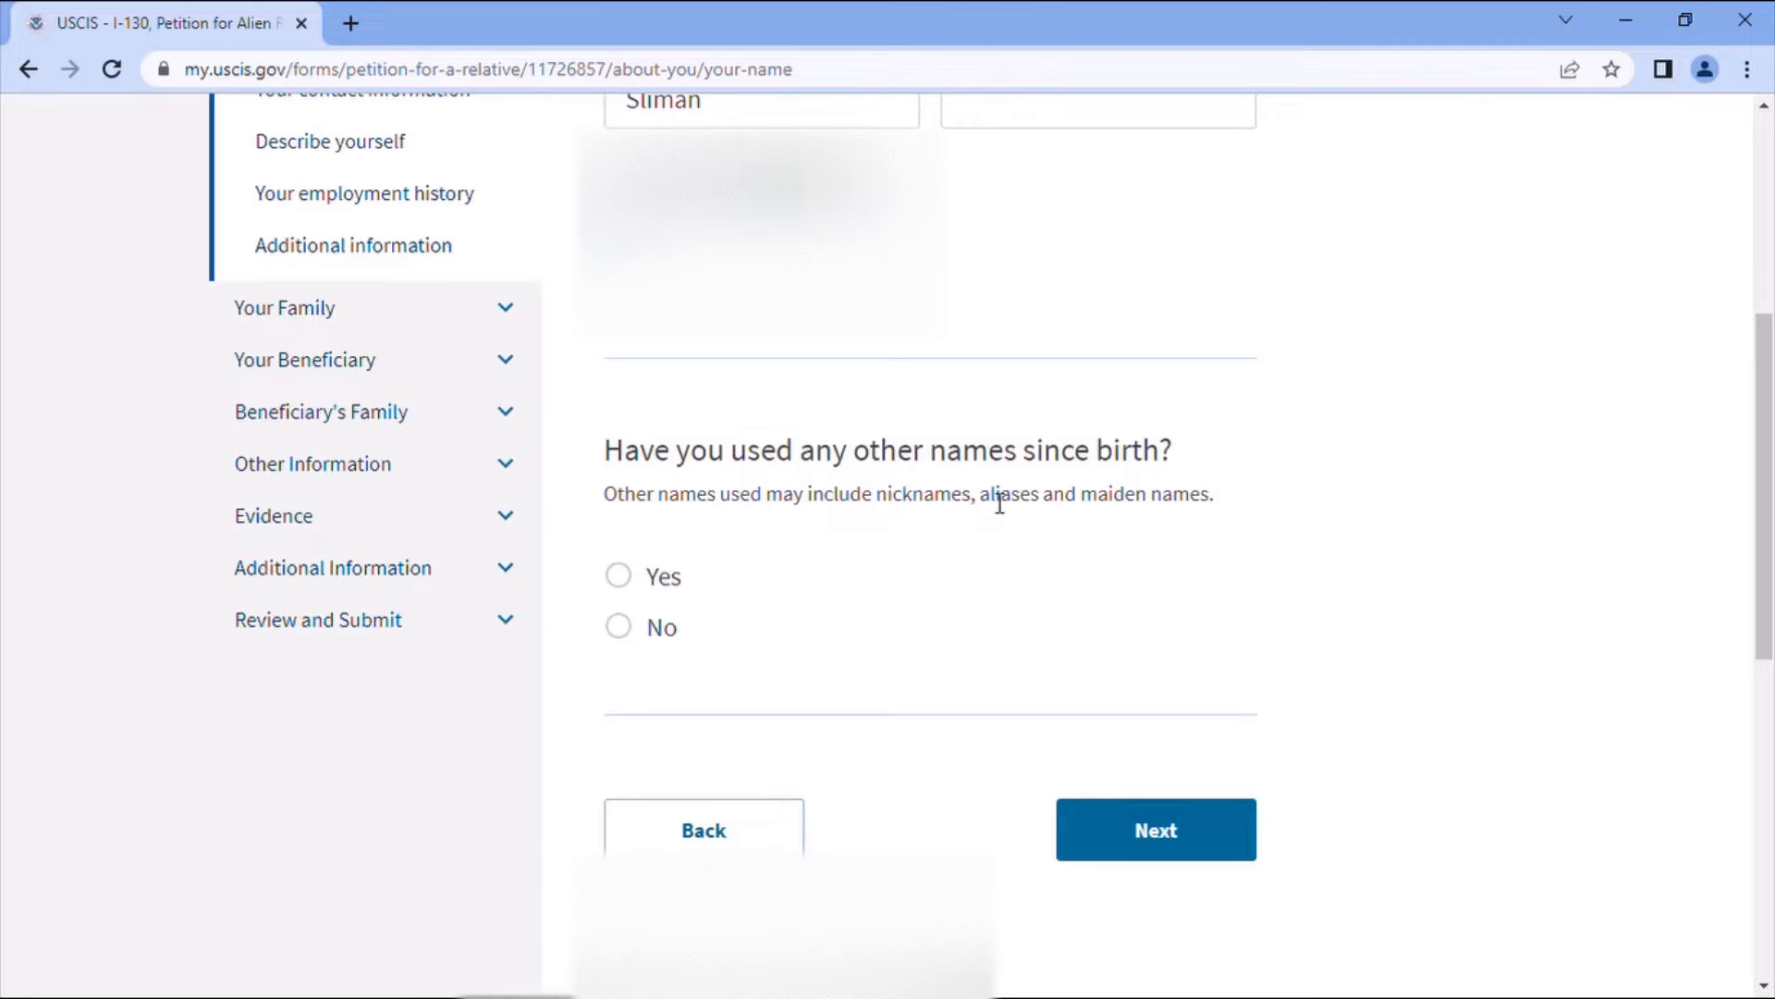
click(621, 629)
- Fill the daytime phone from the saved suggestion, mark the mobile as the same, and select the e-mail field
click(1164, 821)
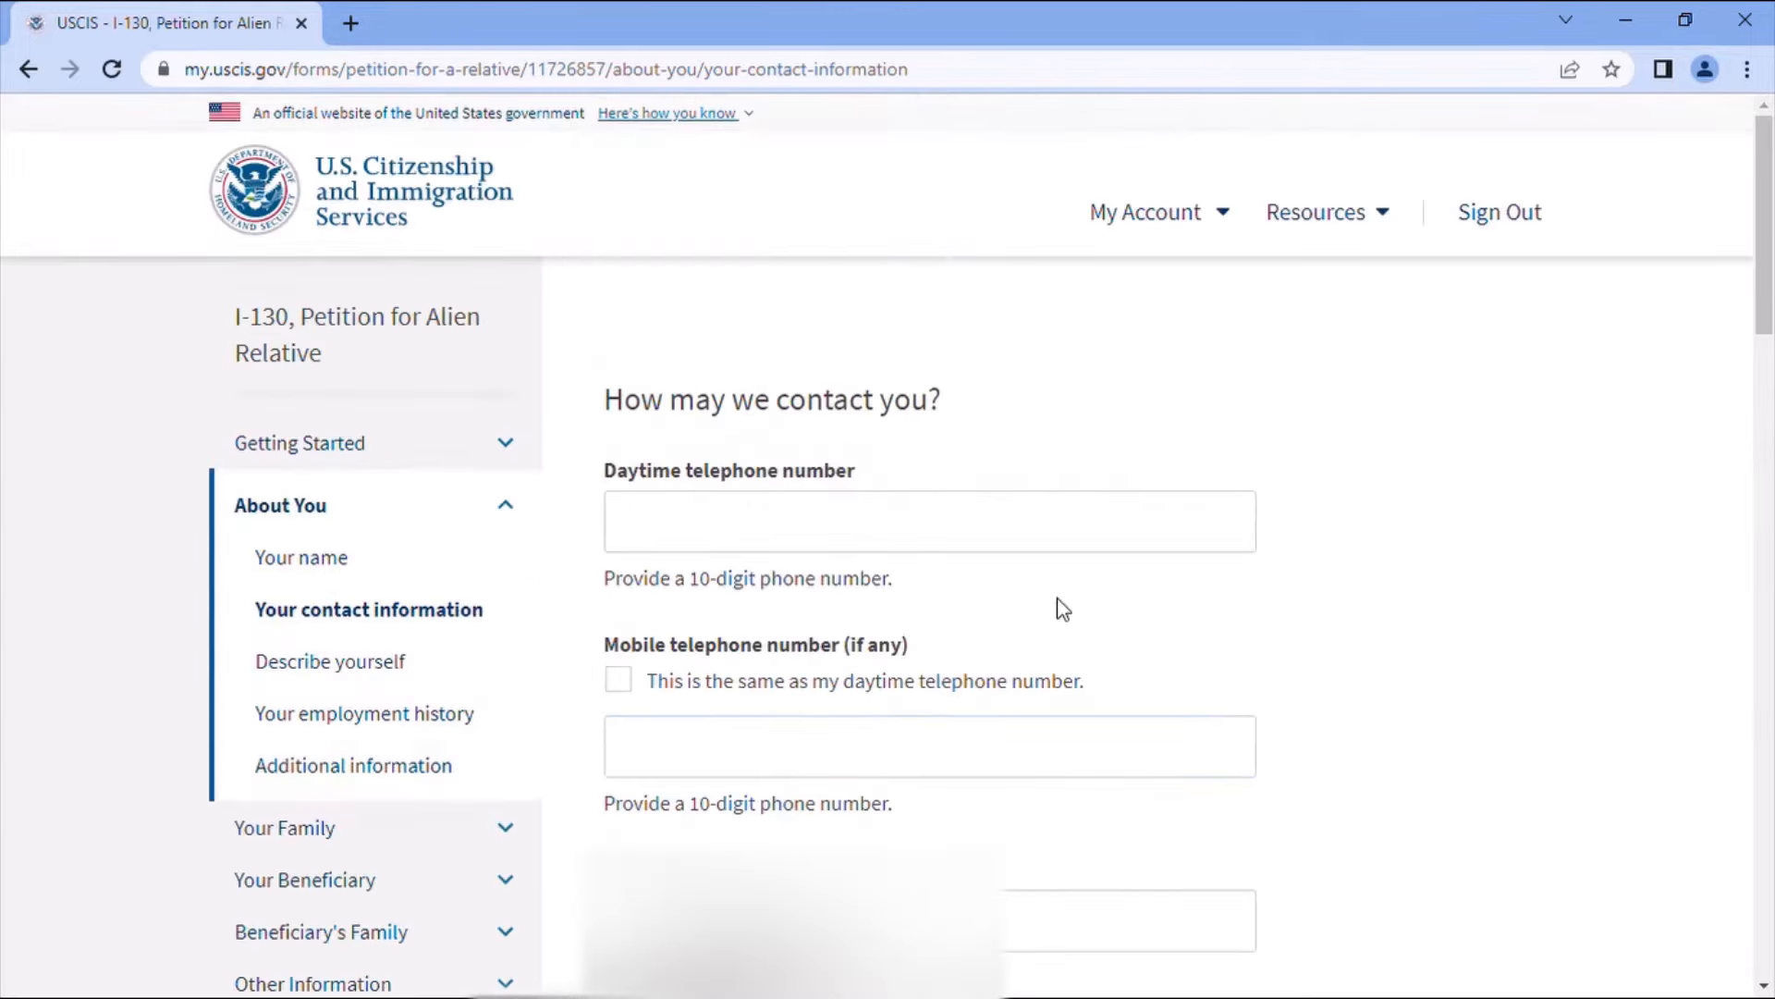
scroll(1017, 582, down, 1)
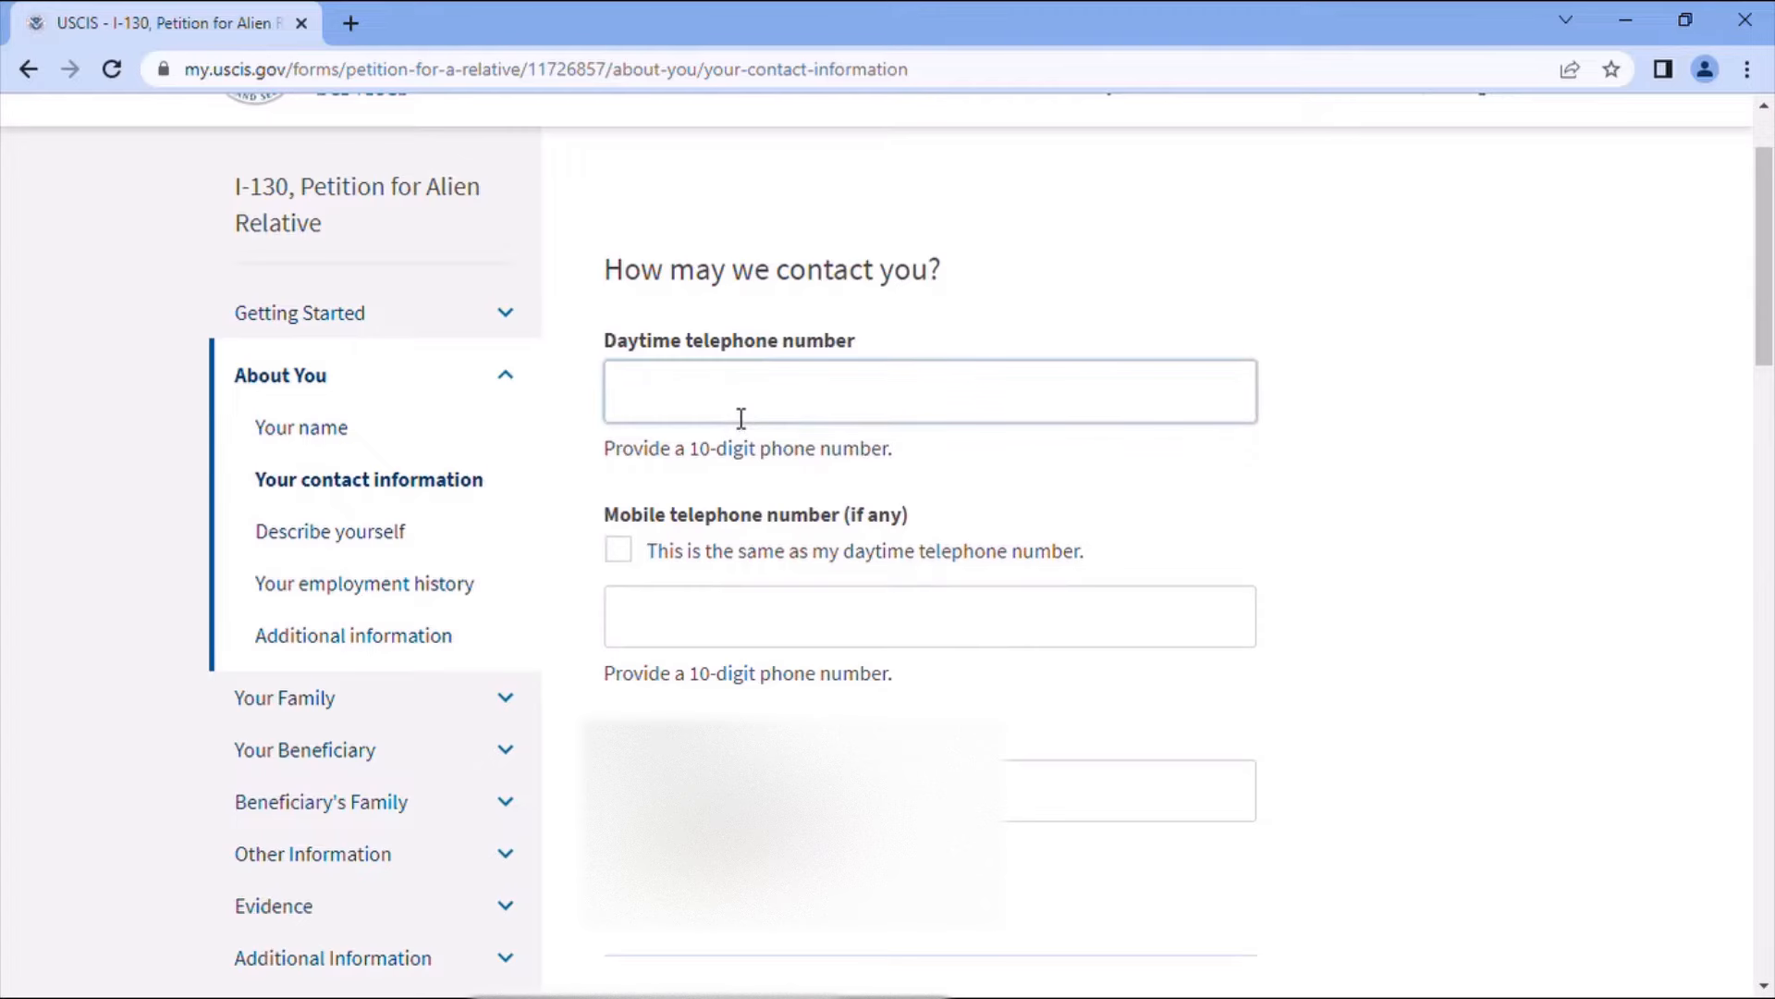
text(317) 222-2222)
click(789, 464)
click(636, 554)
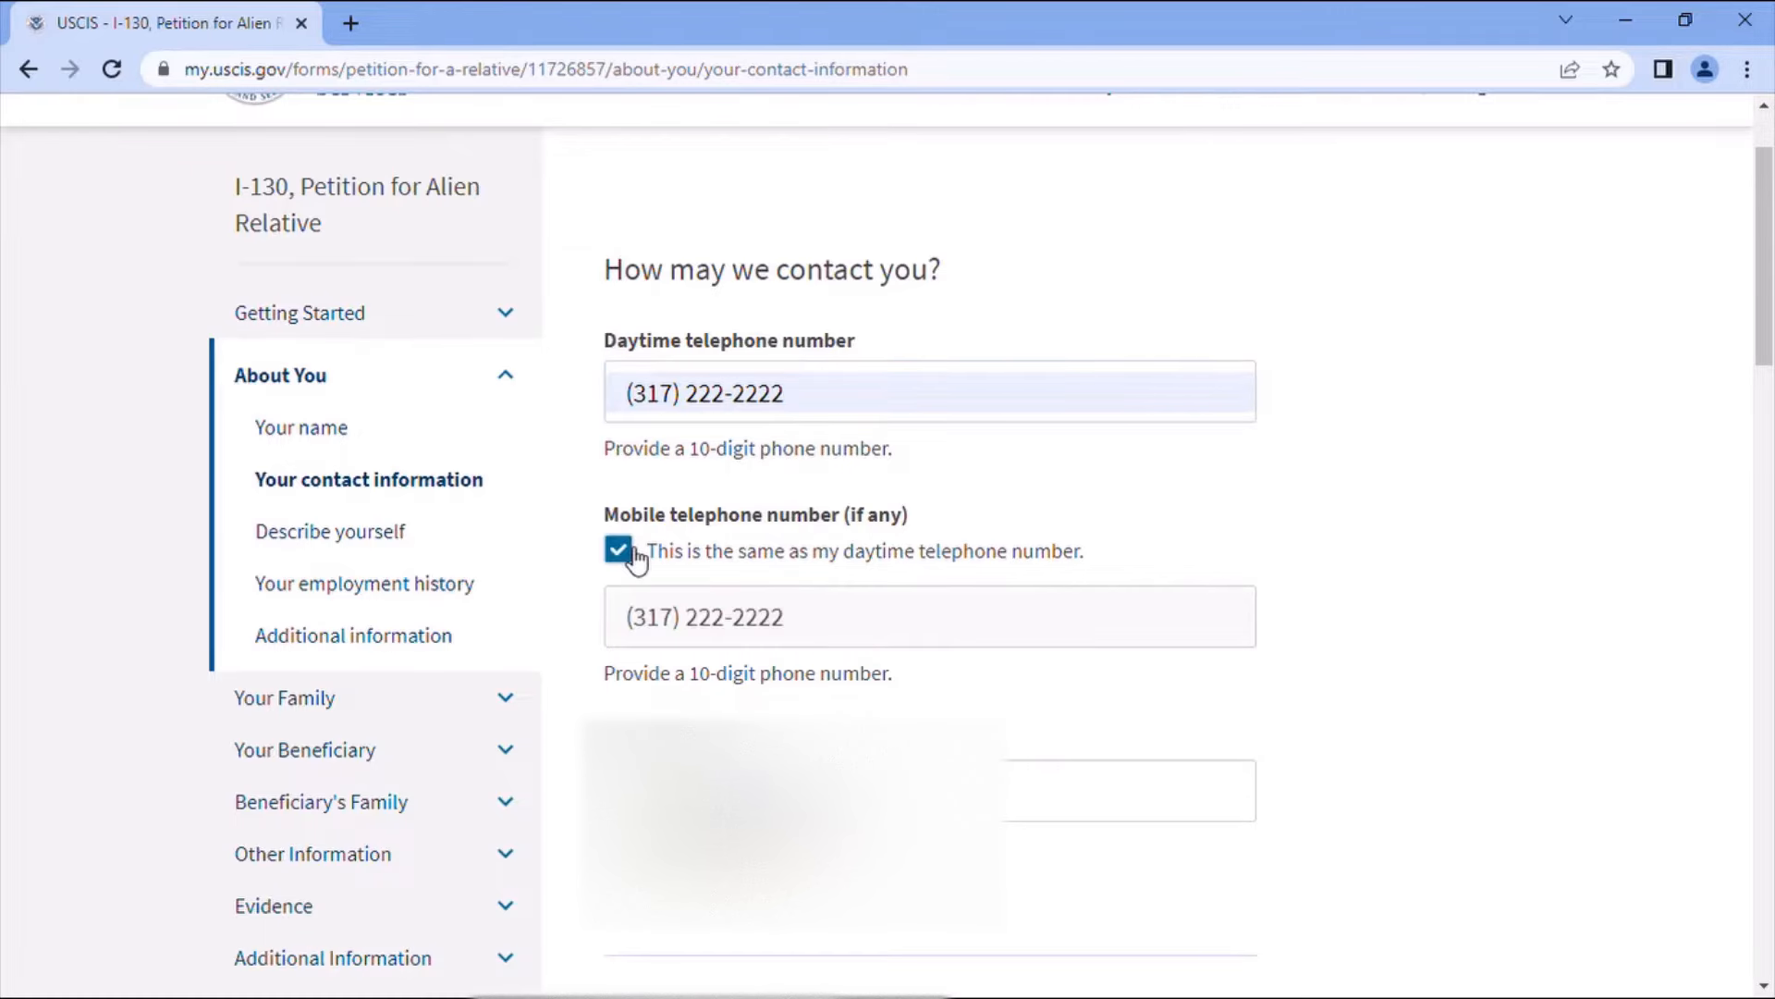
scroll(1068, 673, down, 2)
scroll(1068, 674, down, 1)
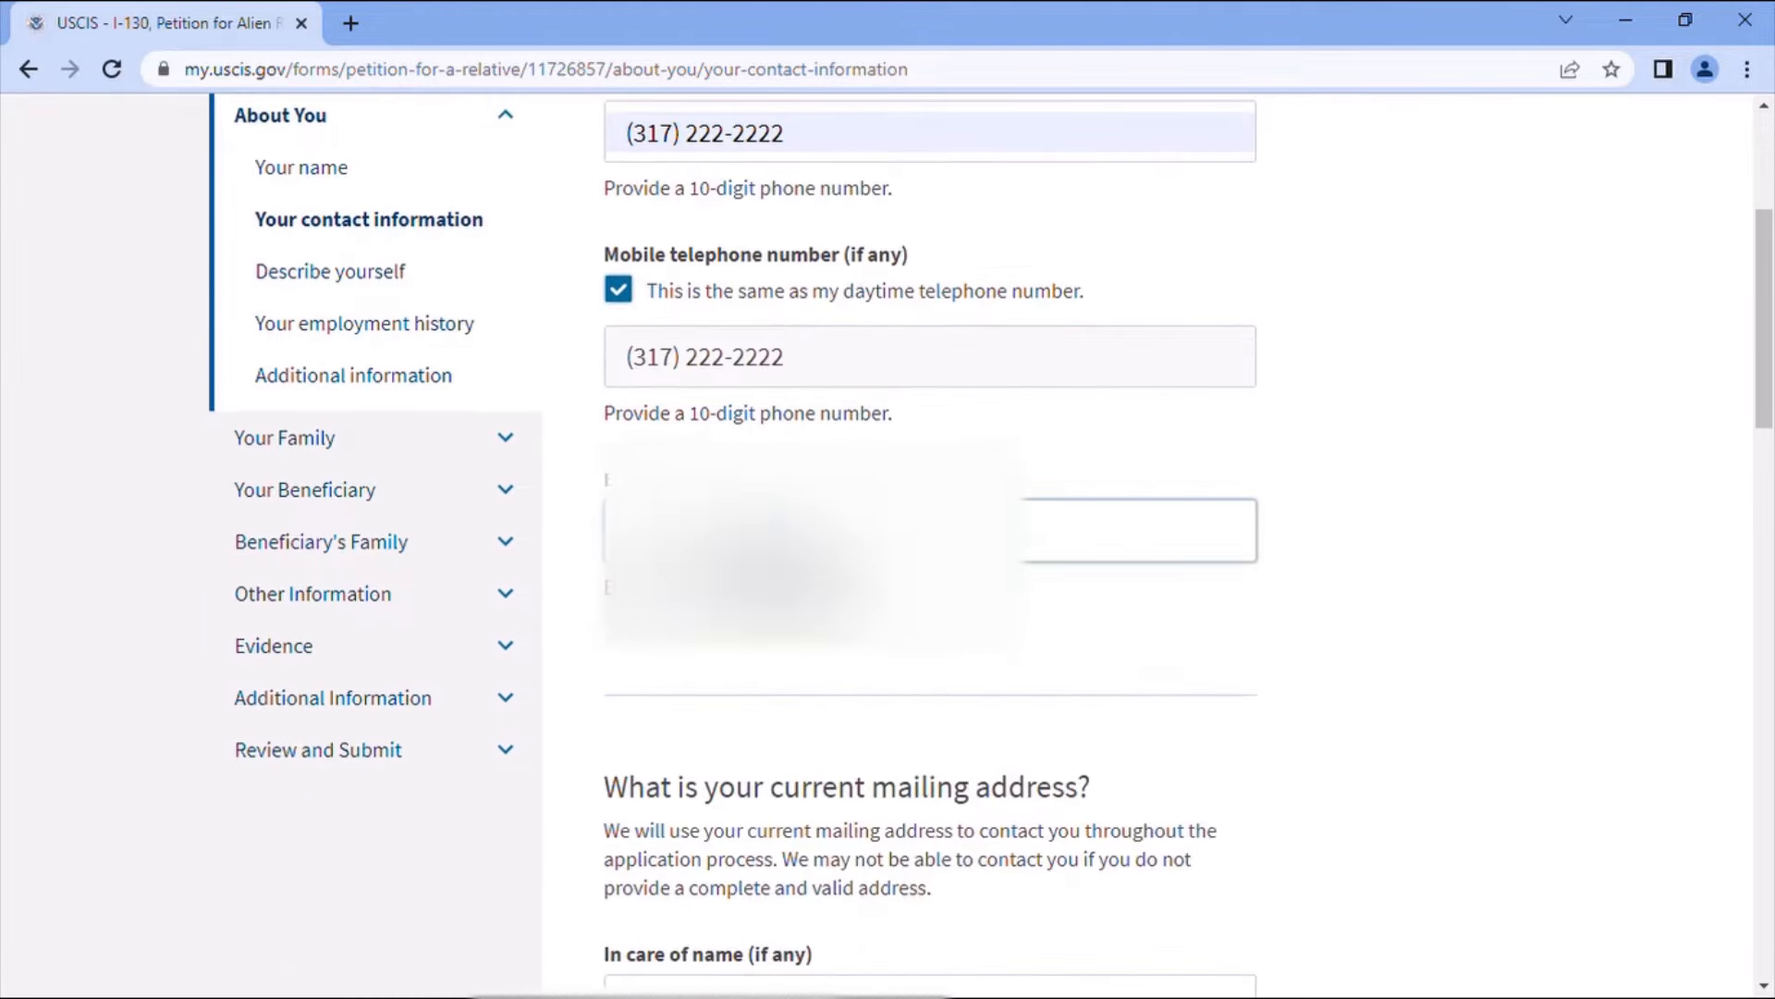
click(823, 531)
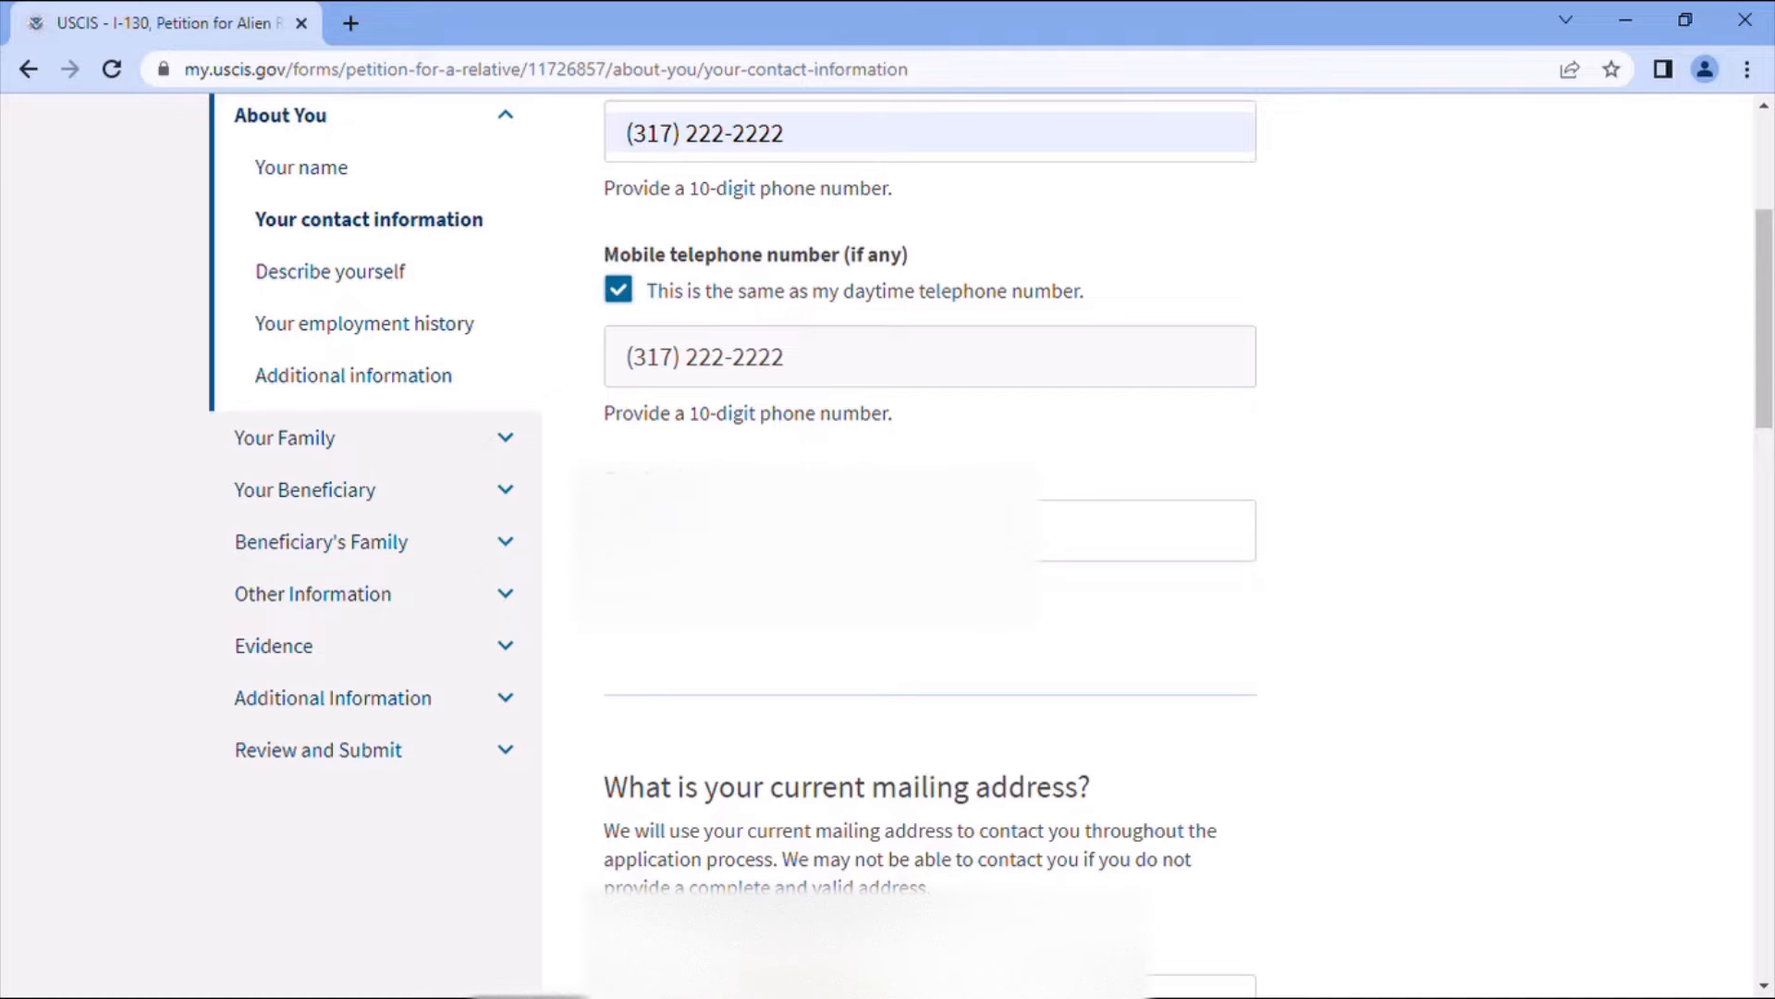
scroll(940, 663, down, 3)
scroll(925, 651, down, 1)
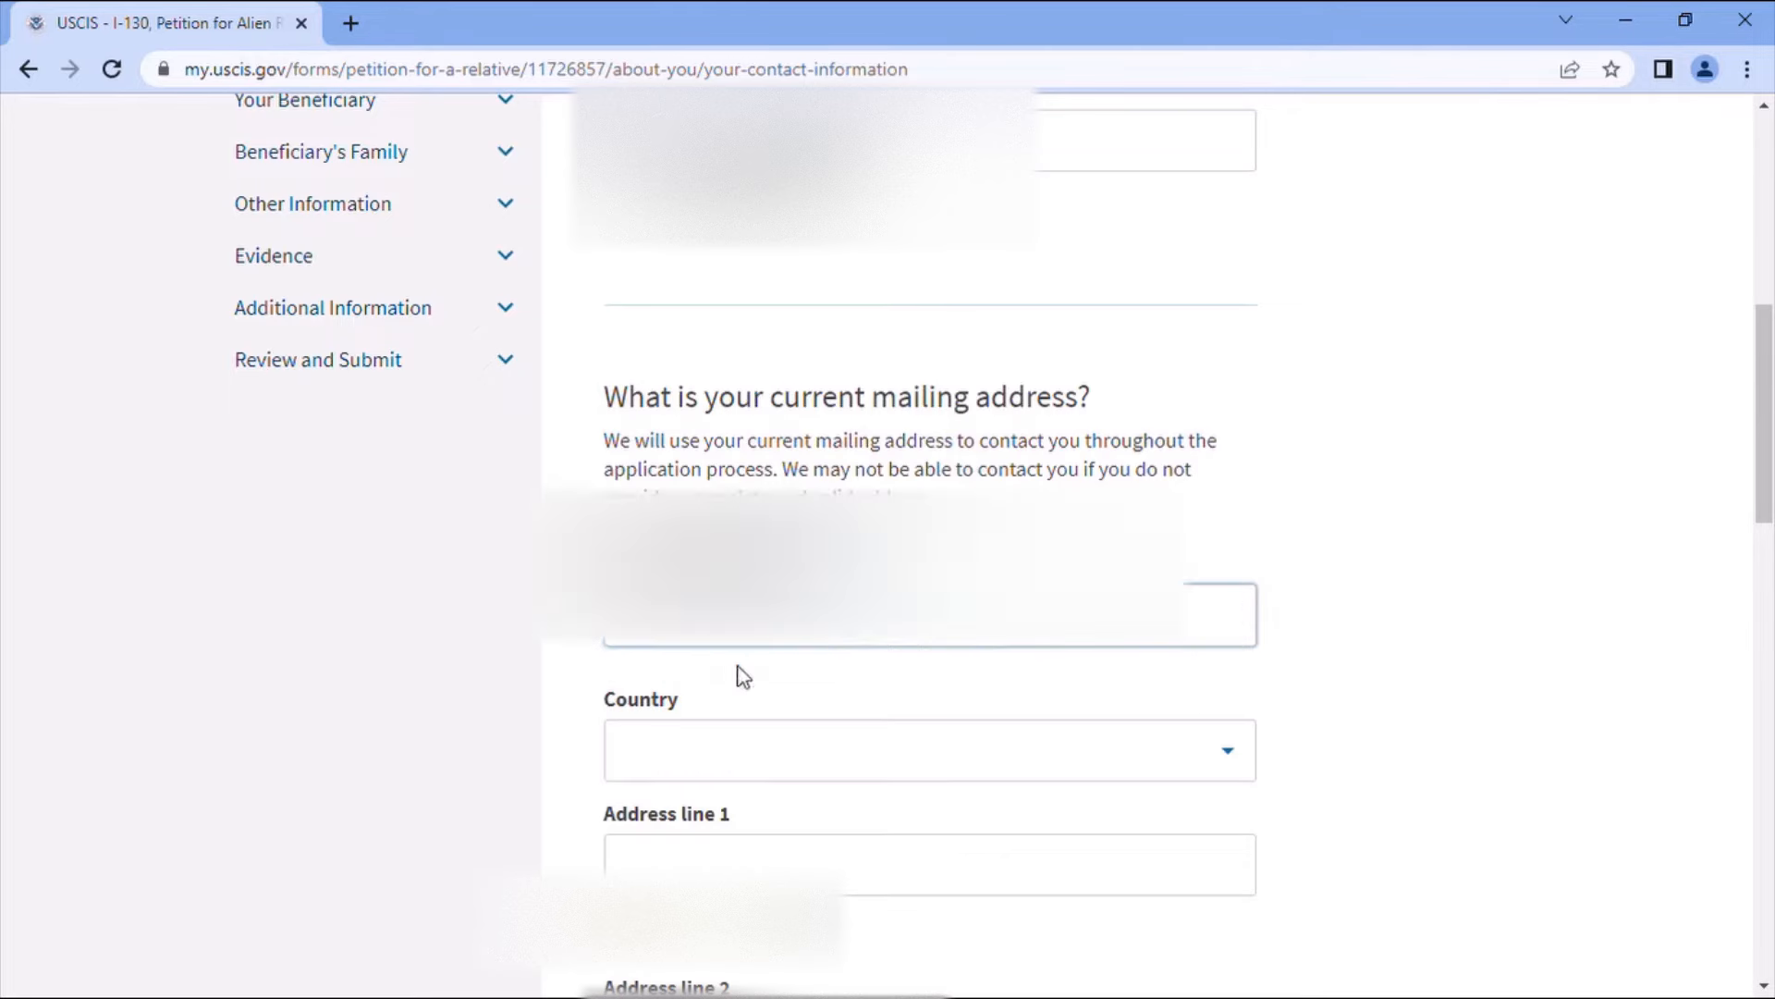
- Set the address country to United States
click(780, 752)
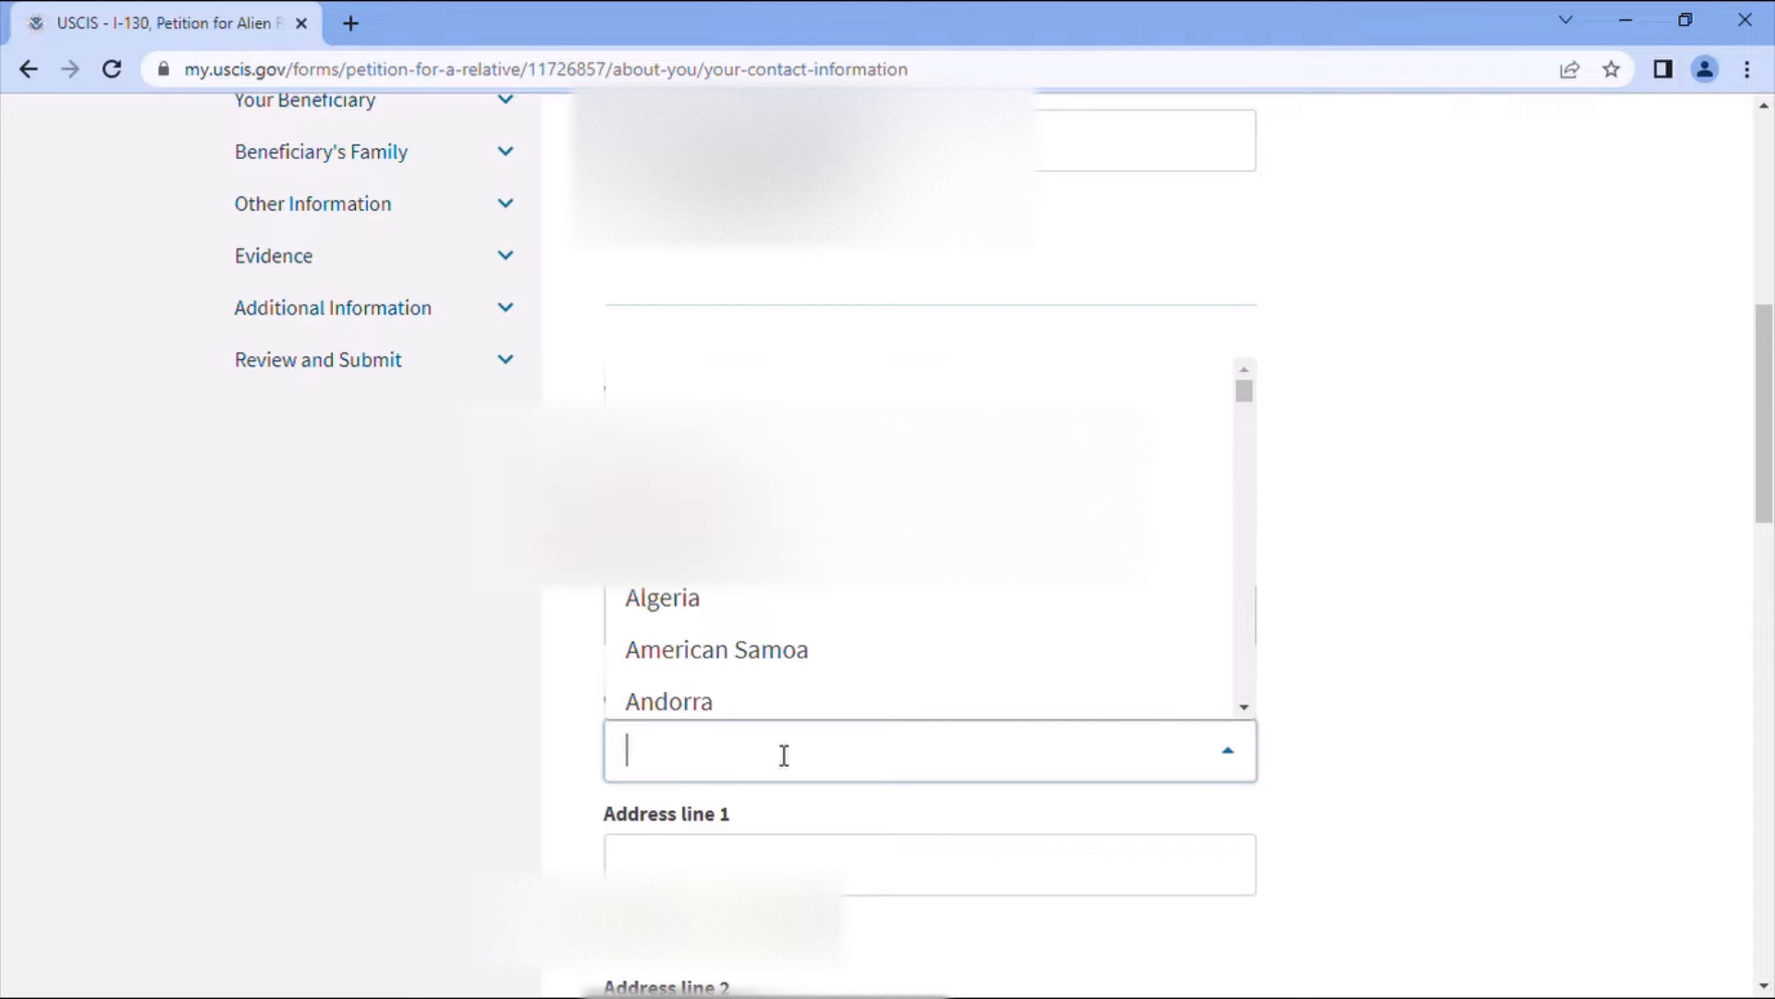
text(UN)
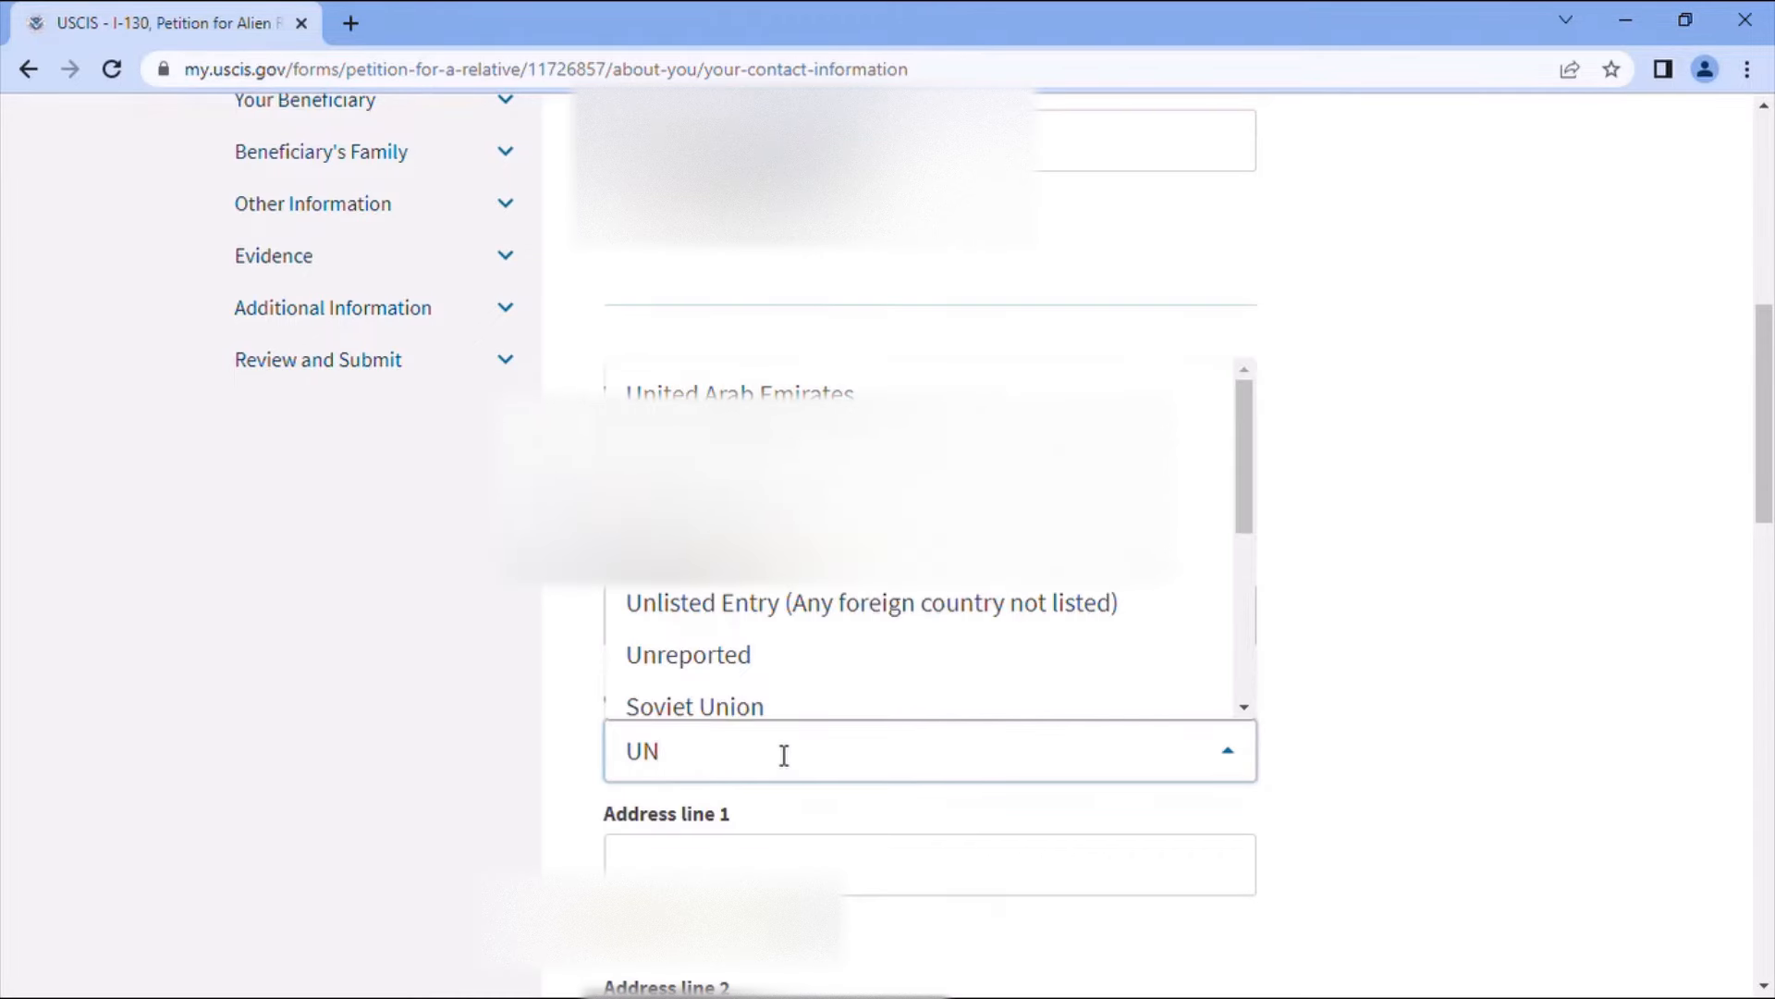
key(BackSpace)
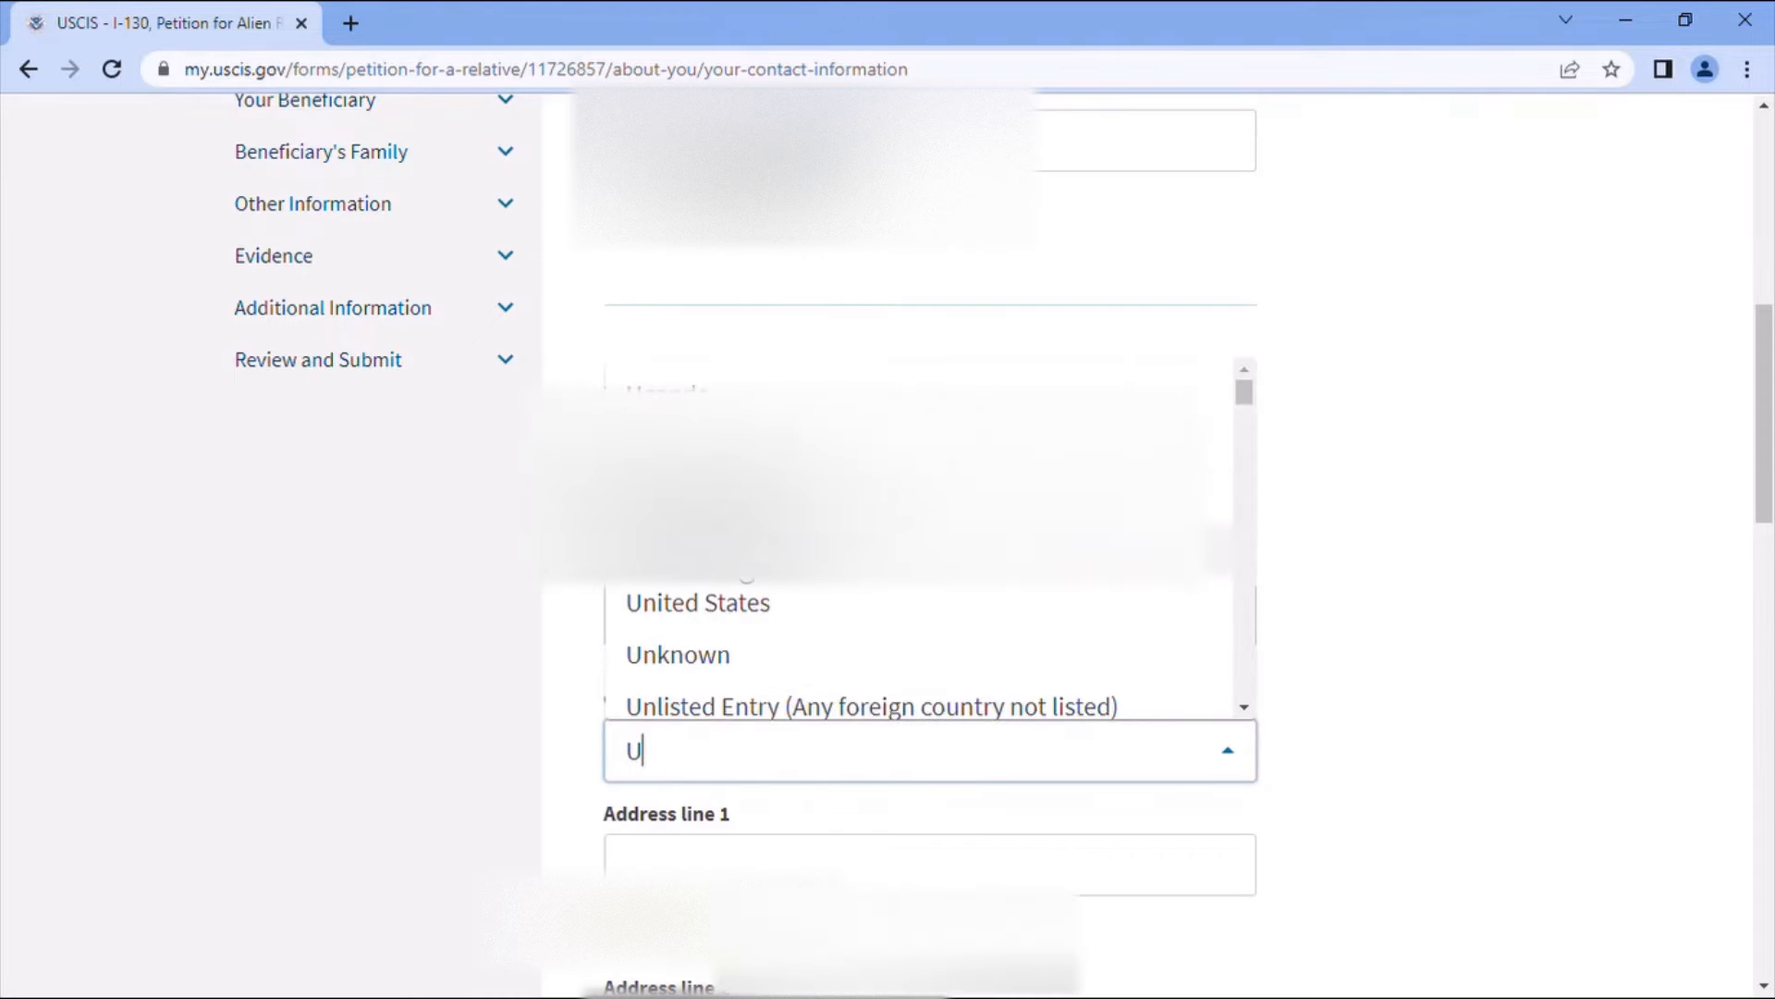
click(743, 615)
scroll(777, 773, down, 4)
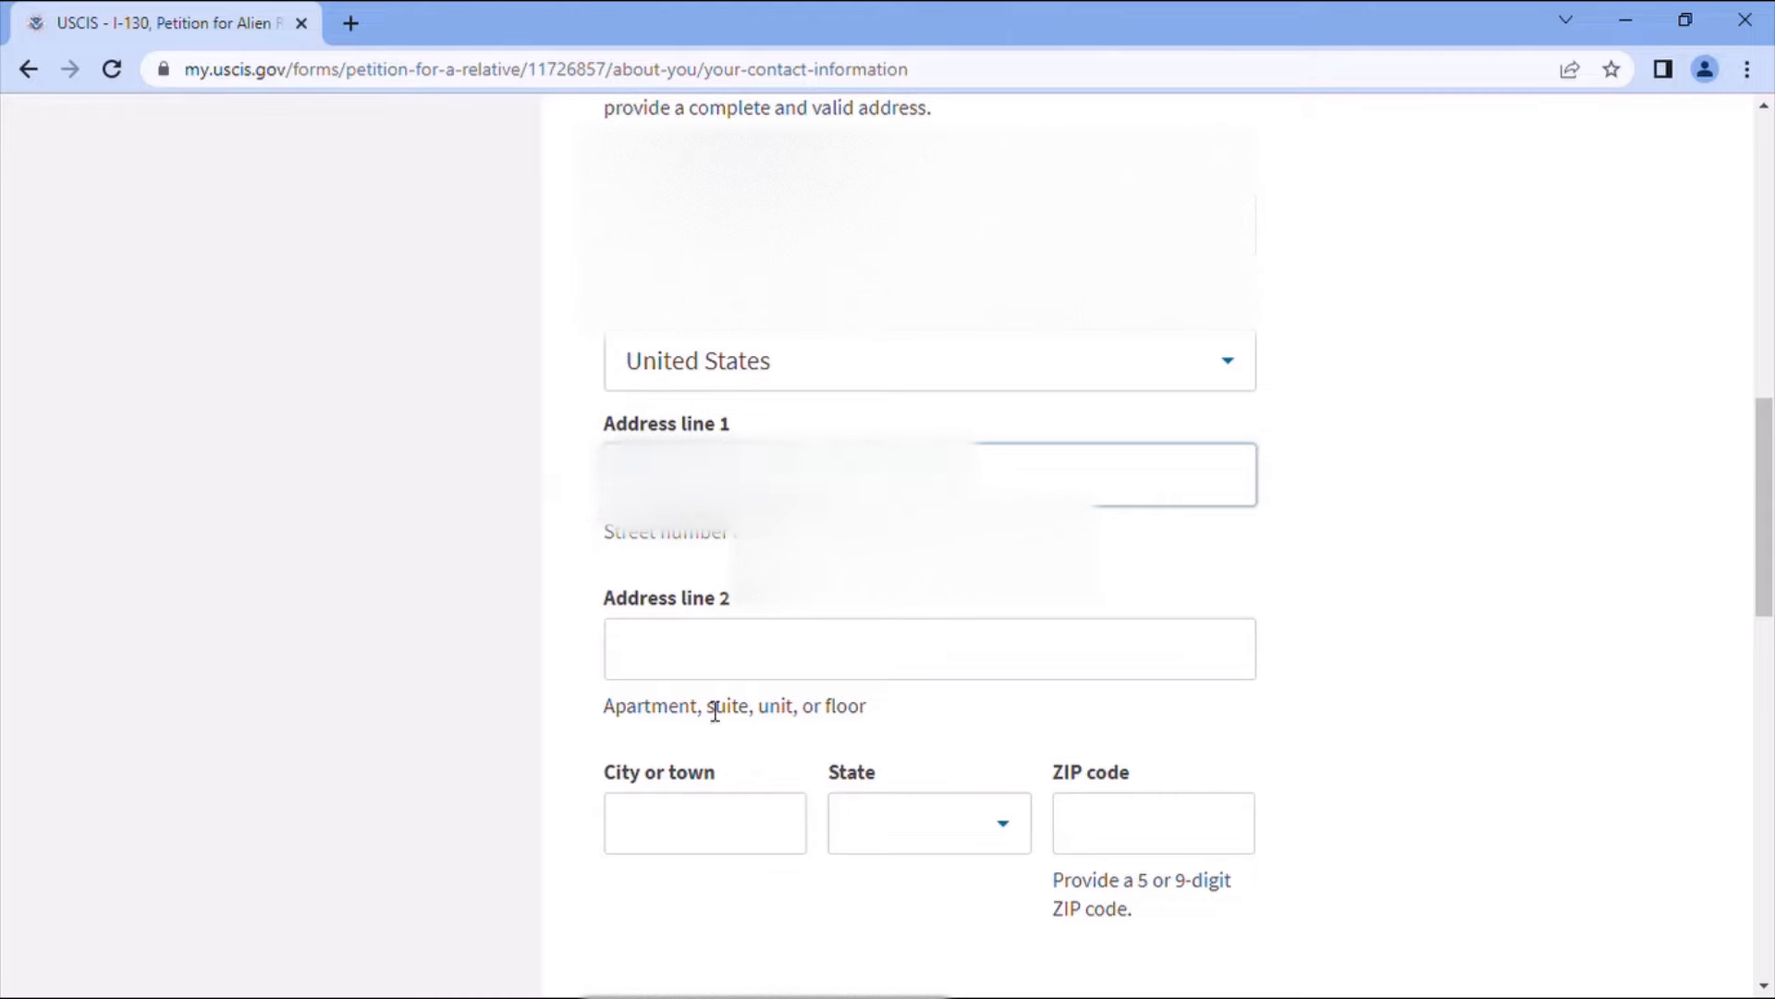
- Enter Crothersville as the city and Indiana as the state
click(700, 828)
text(Cr)
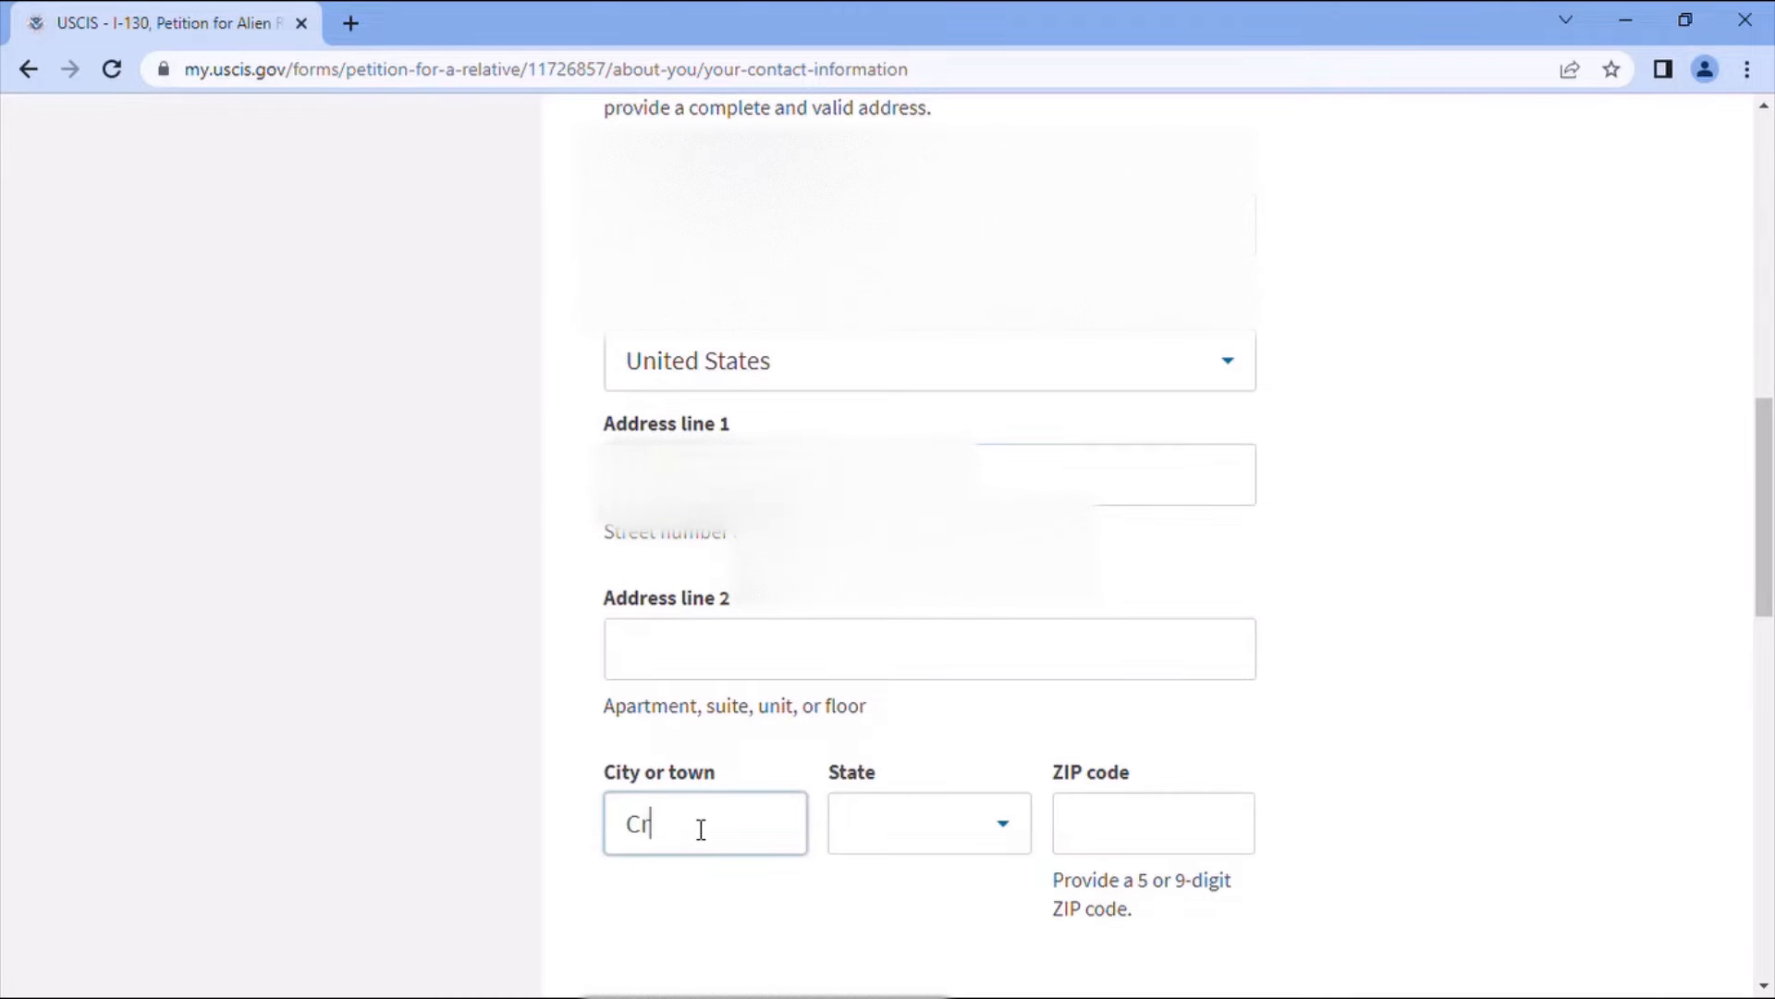
text(othersv)
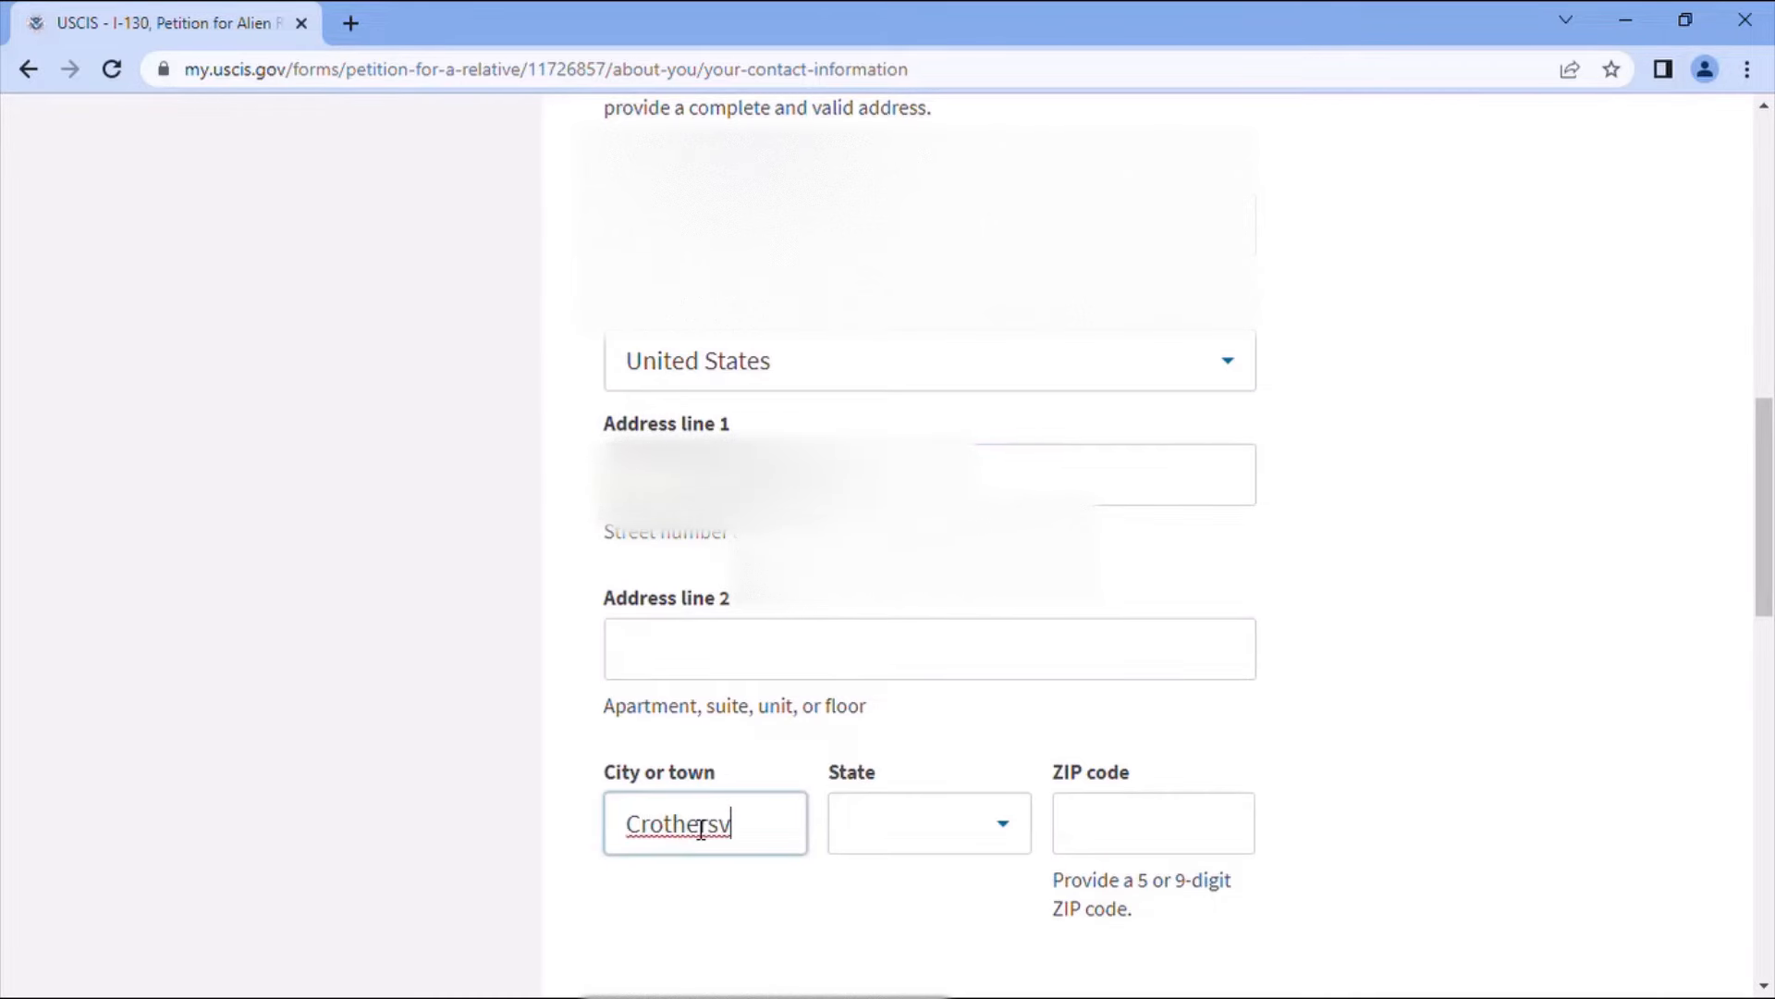
text(ille)
click(970, 841)
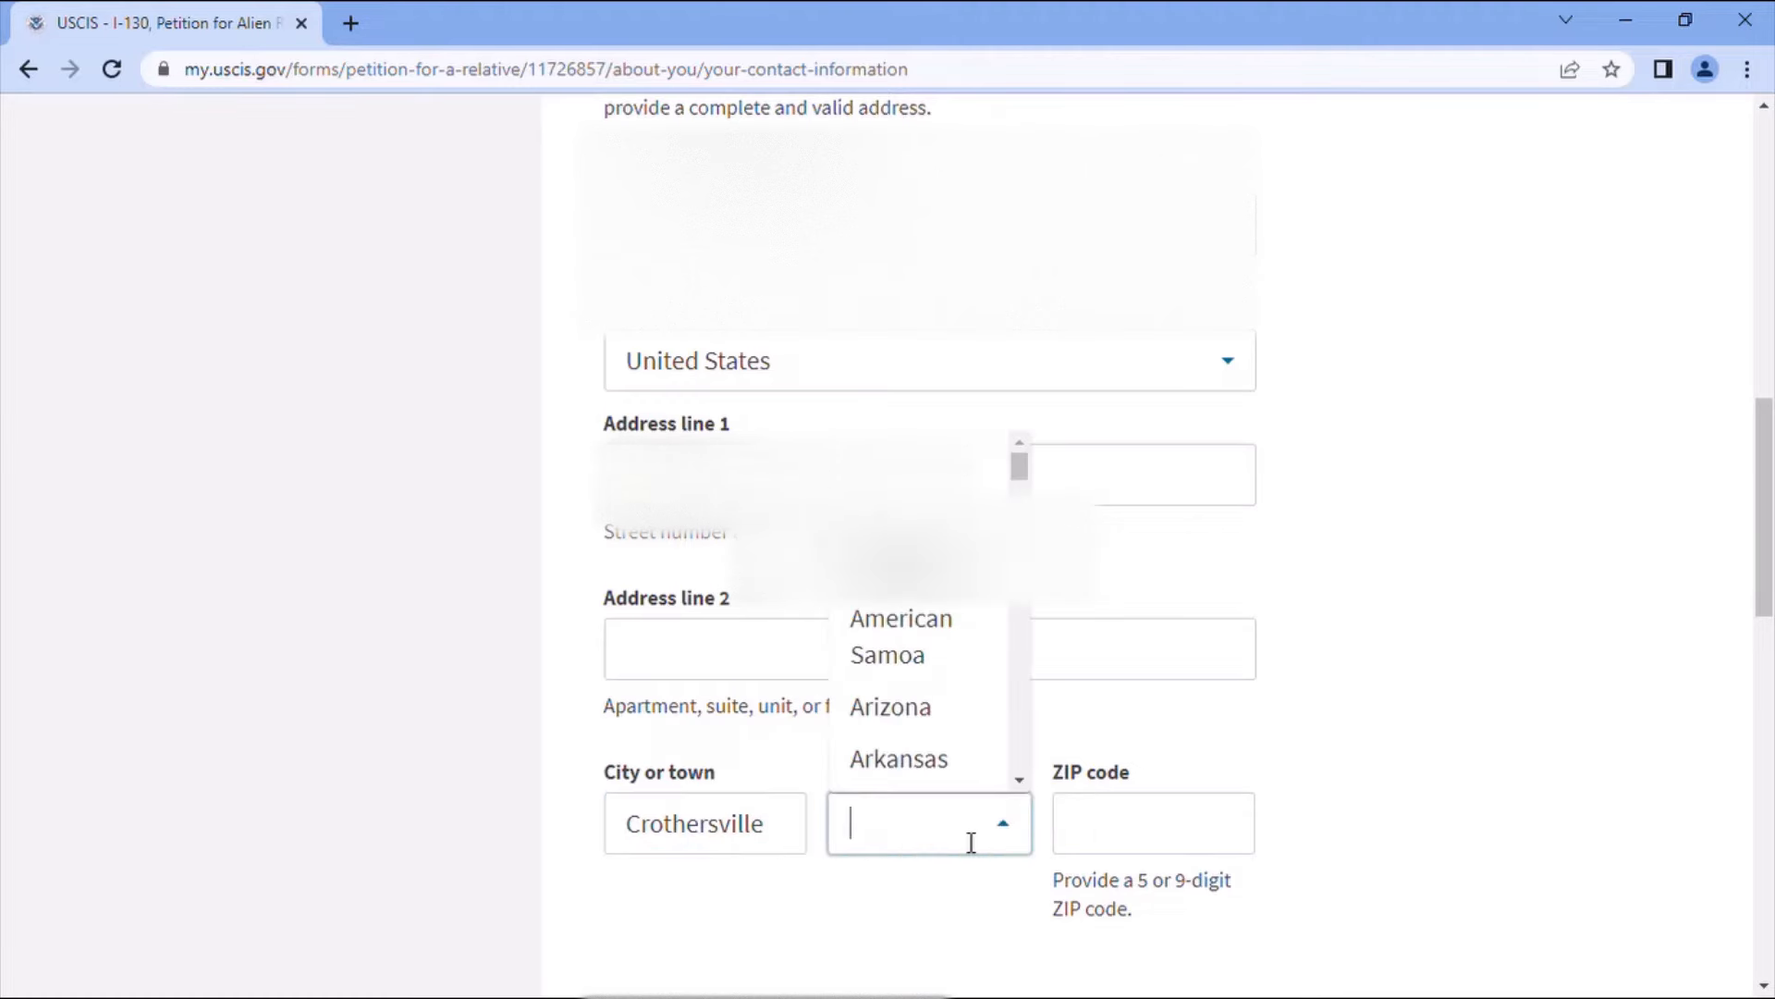
text(in)
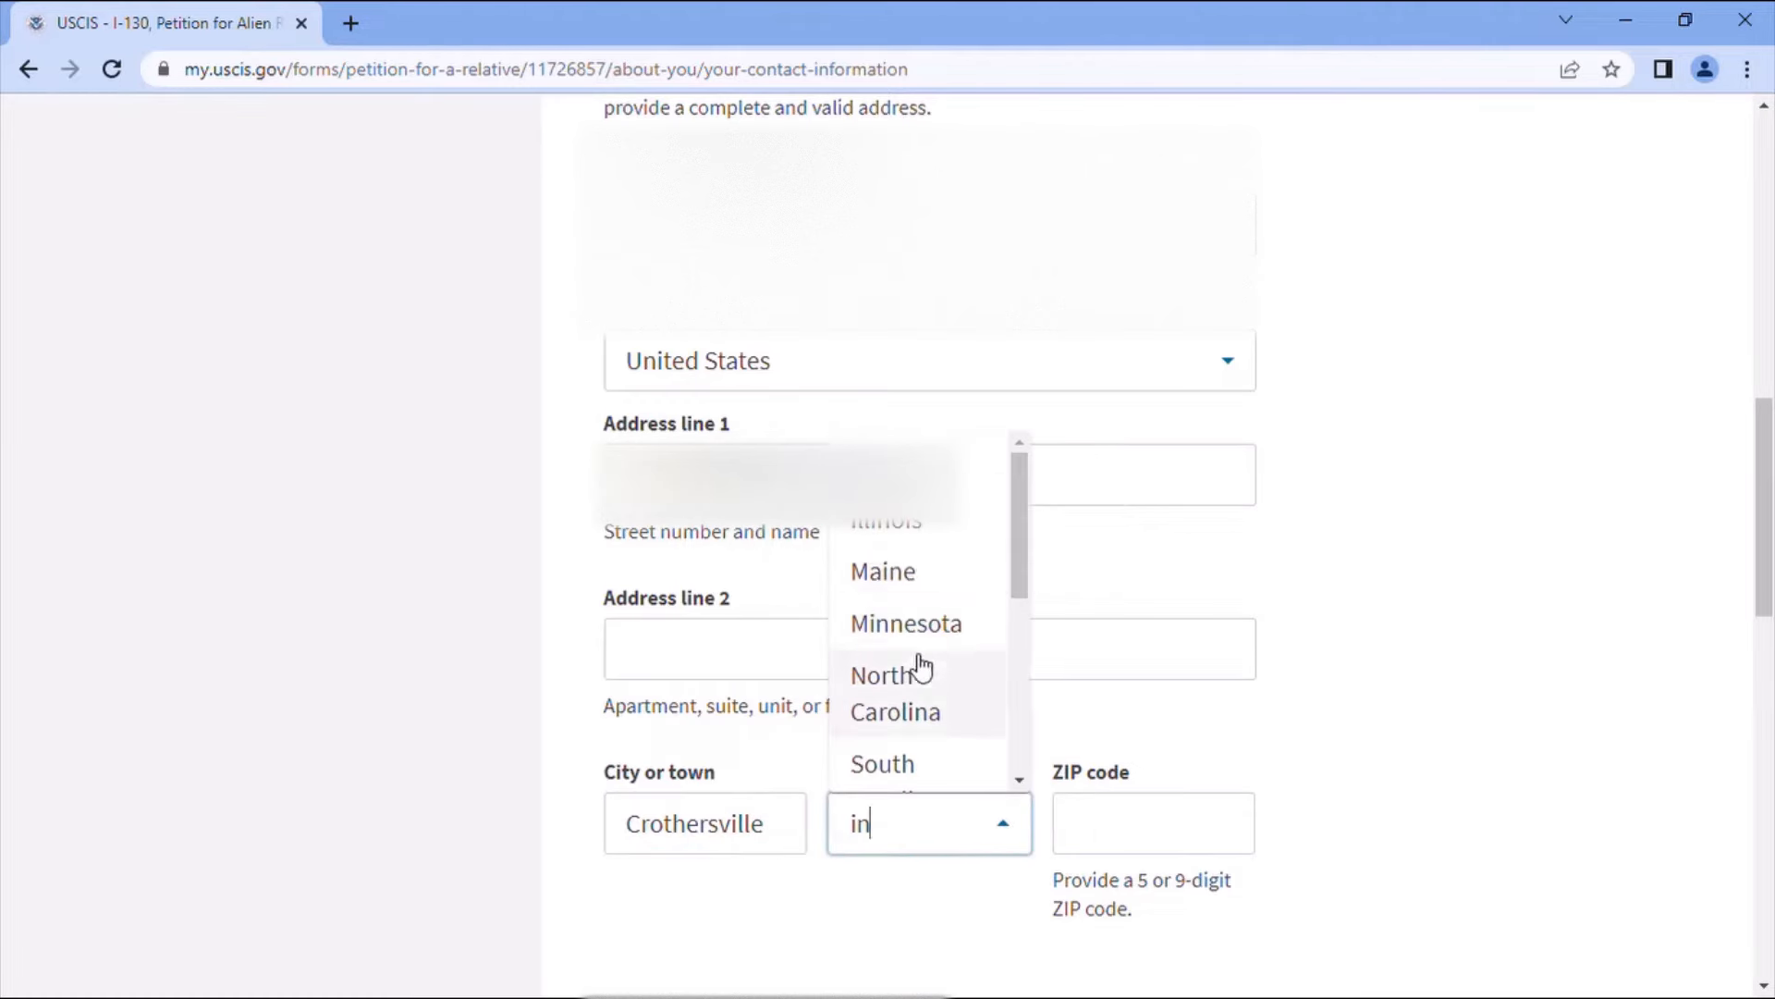
click(915, 472)
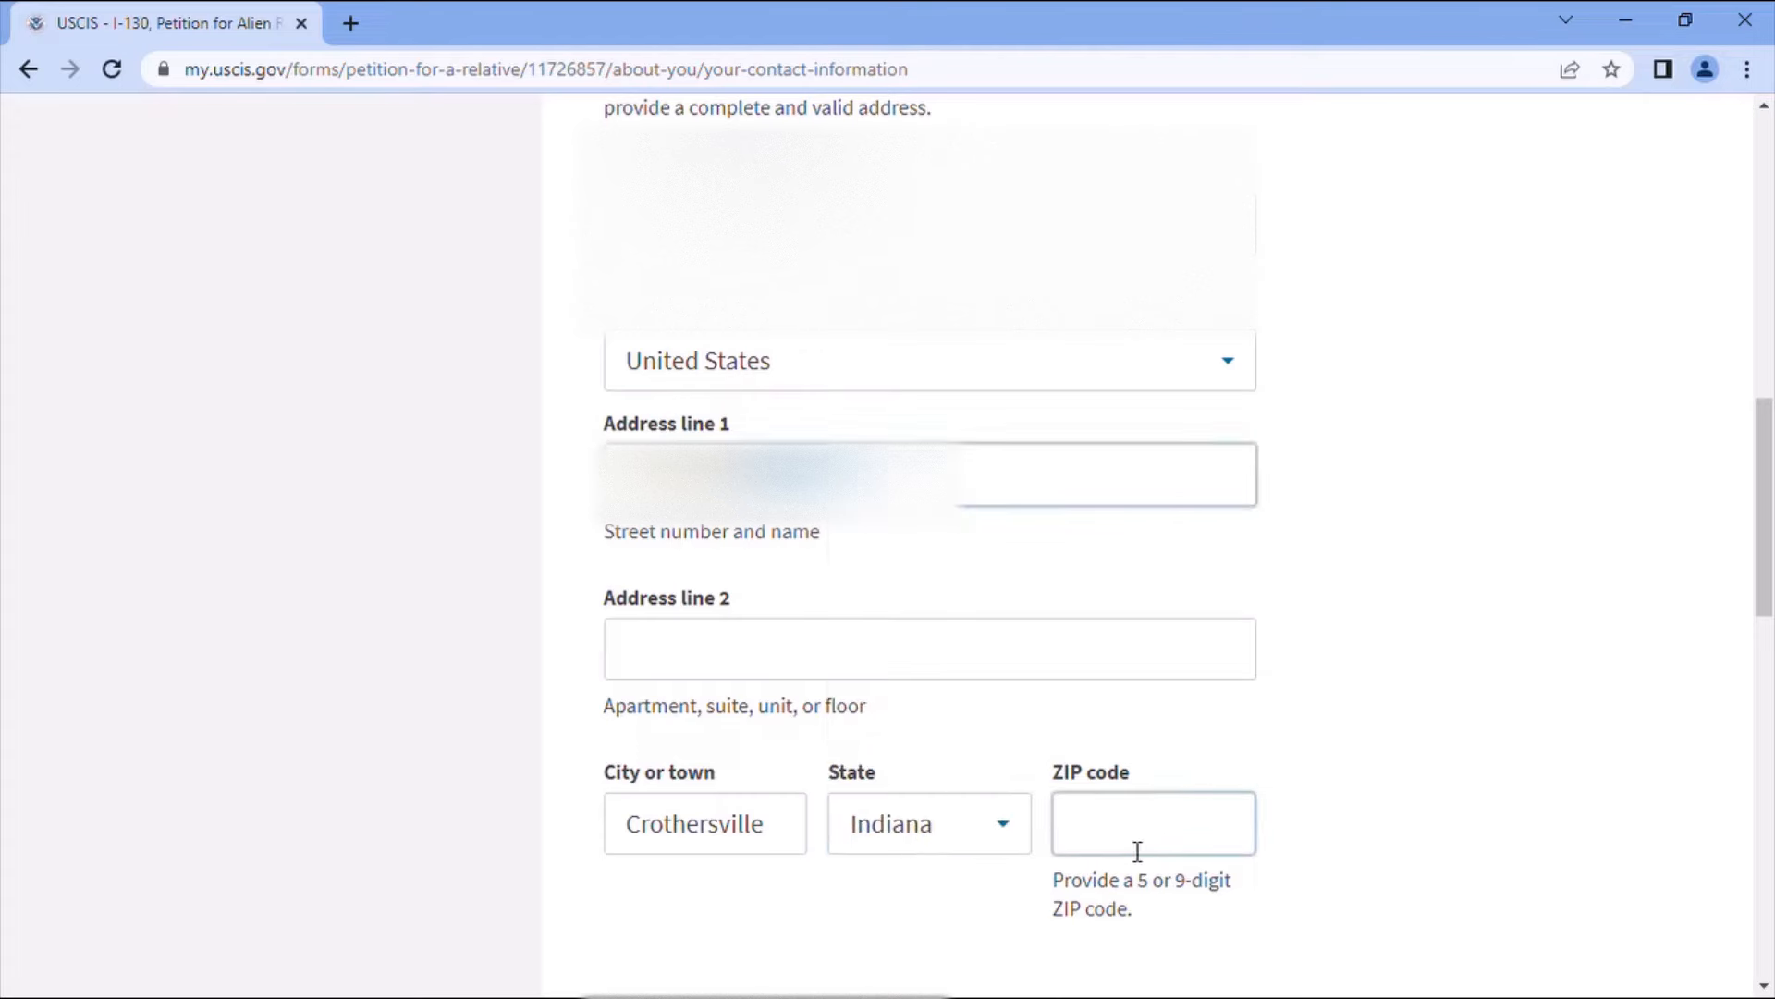
- Enter ZIP code 47229, ignore the address warning, and confirm the mailing address matches
click(1170, 815)
text(47222-9)
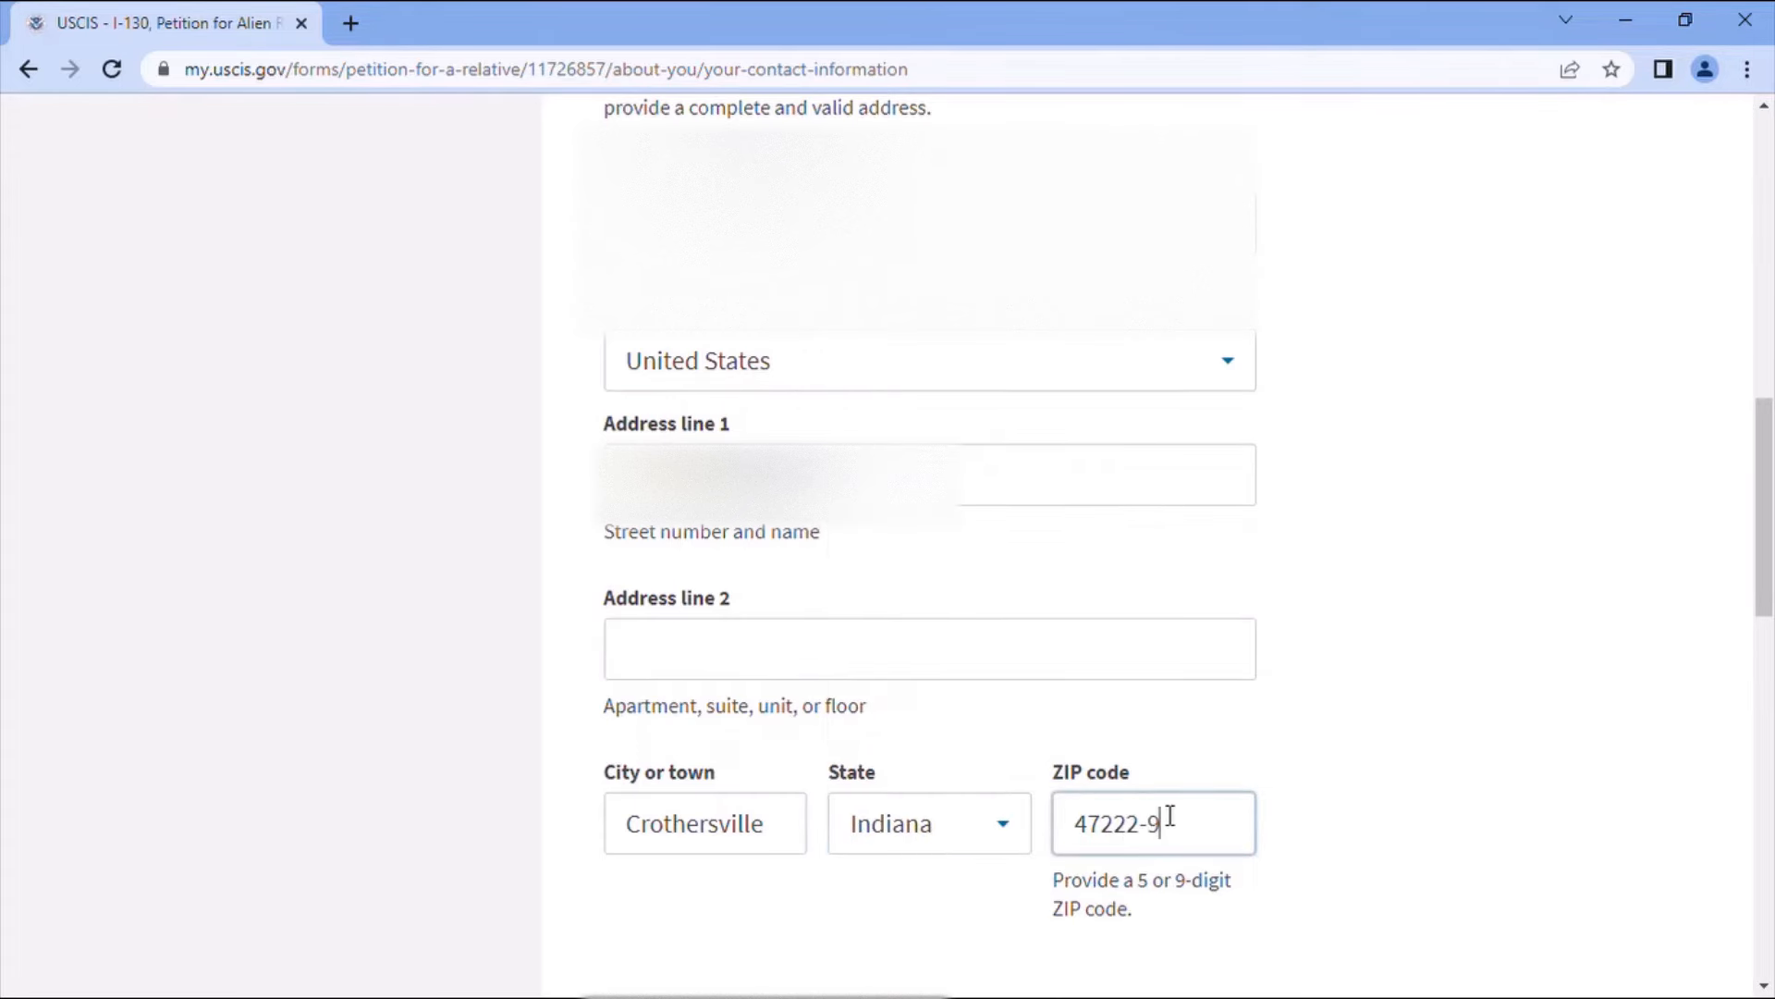
scroll(1226, 827, down, 4)
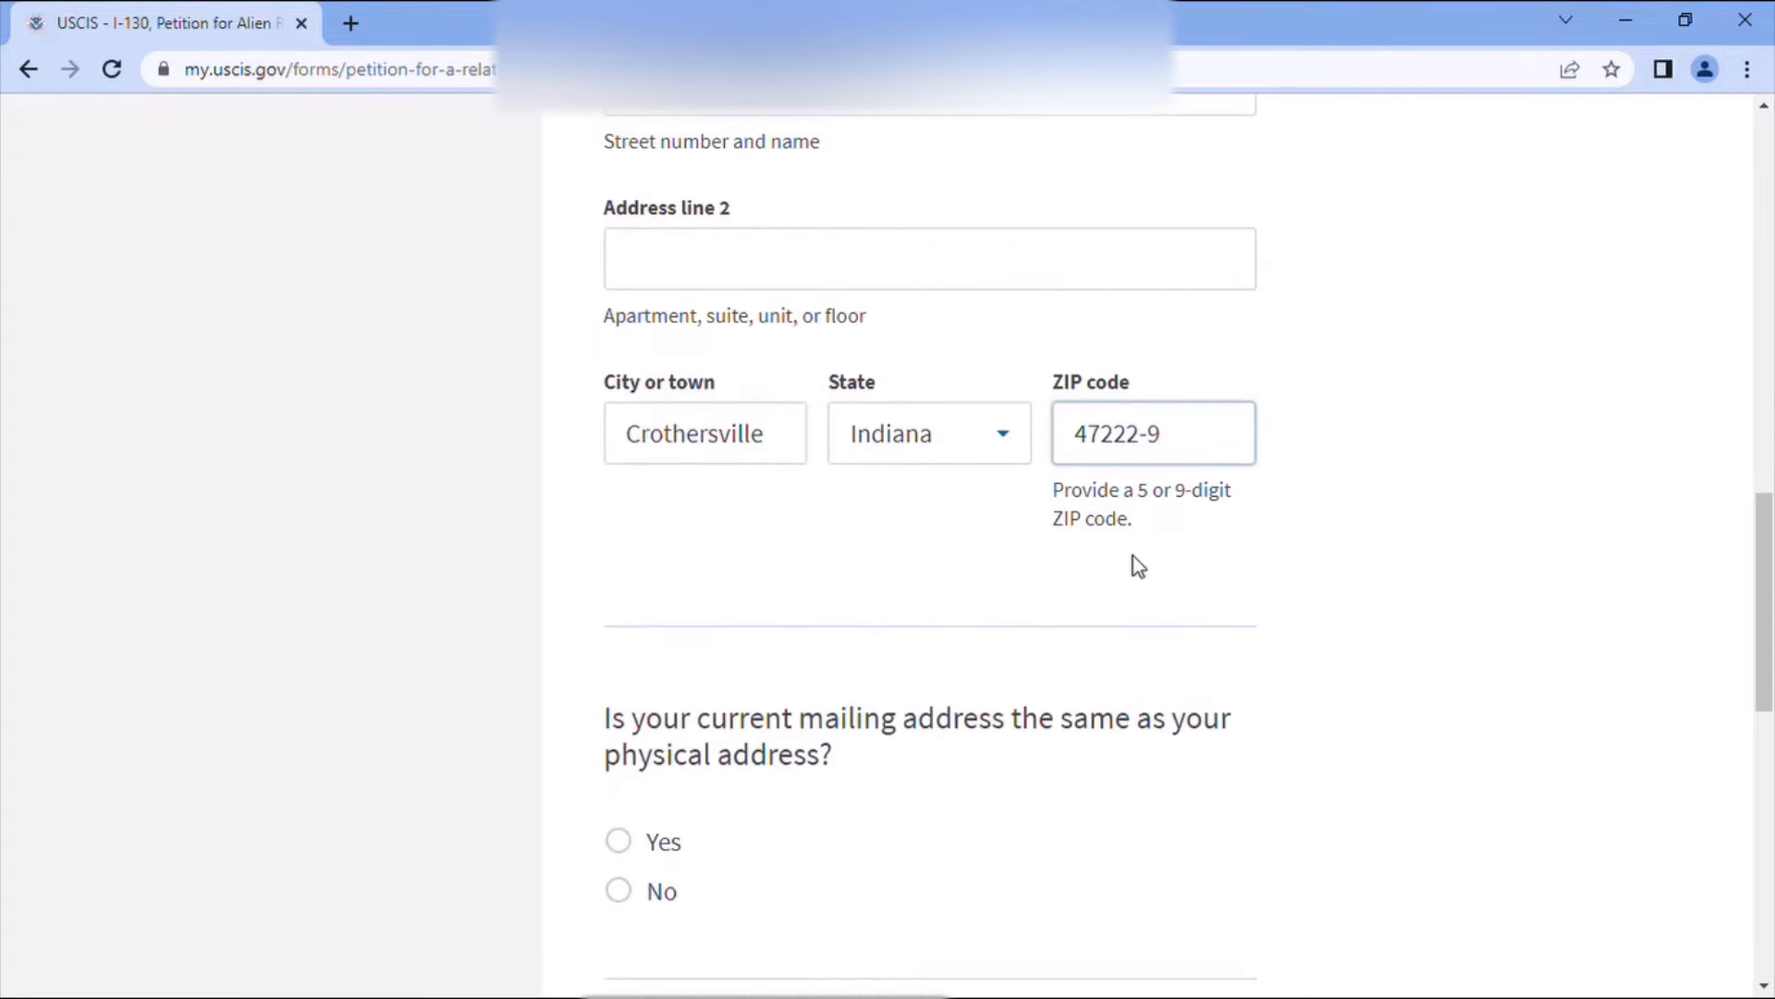
key(BackSpace)
key(BackSpace)
key(BackSpace)
text(29)
click(1145, 777)
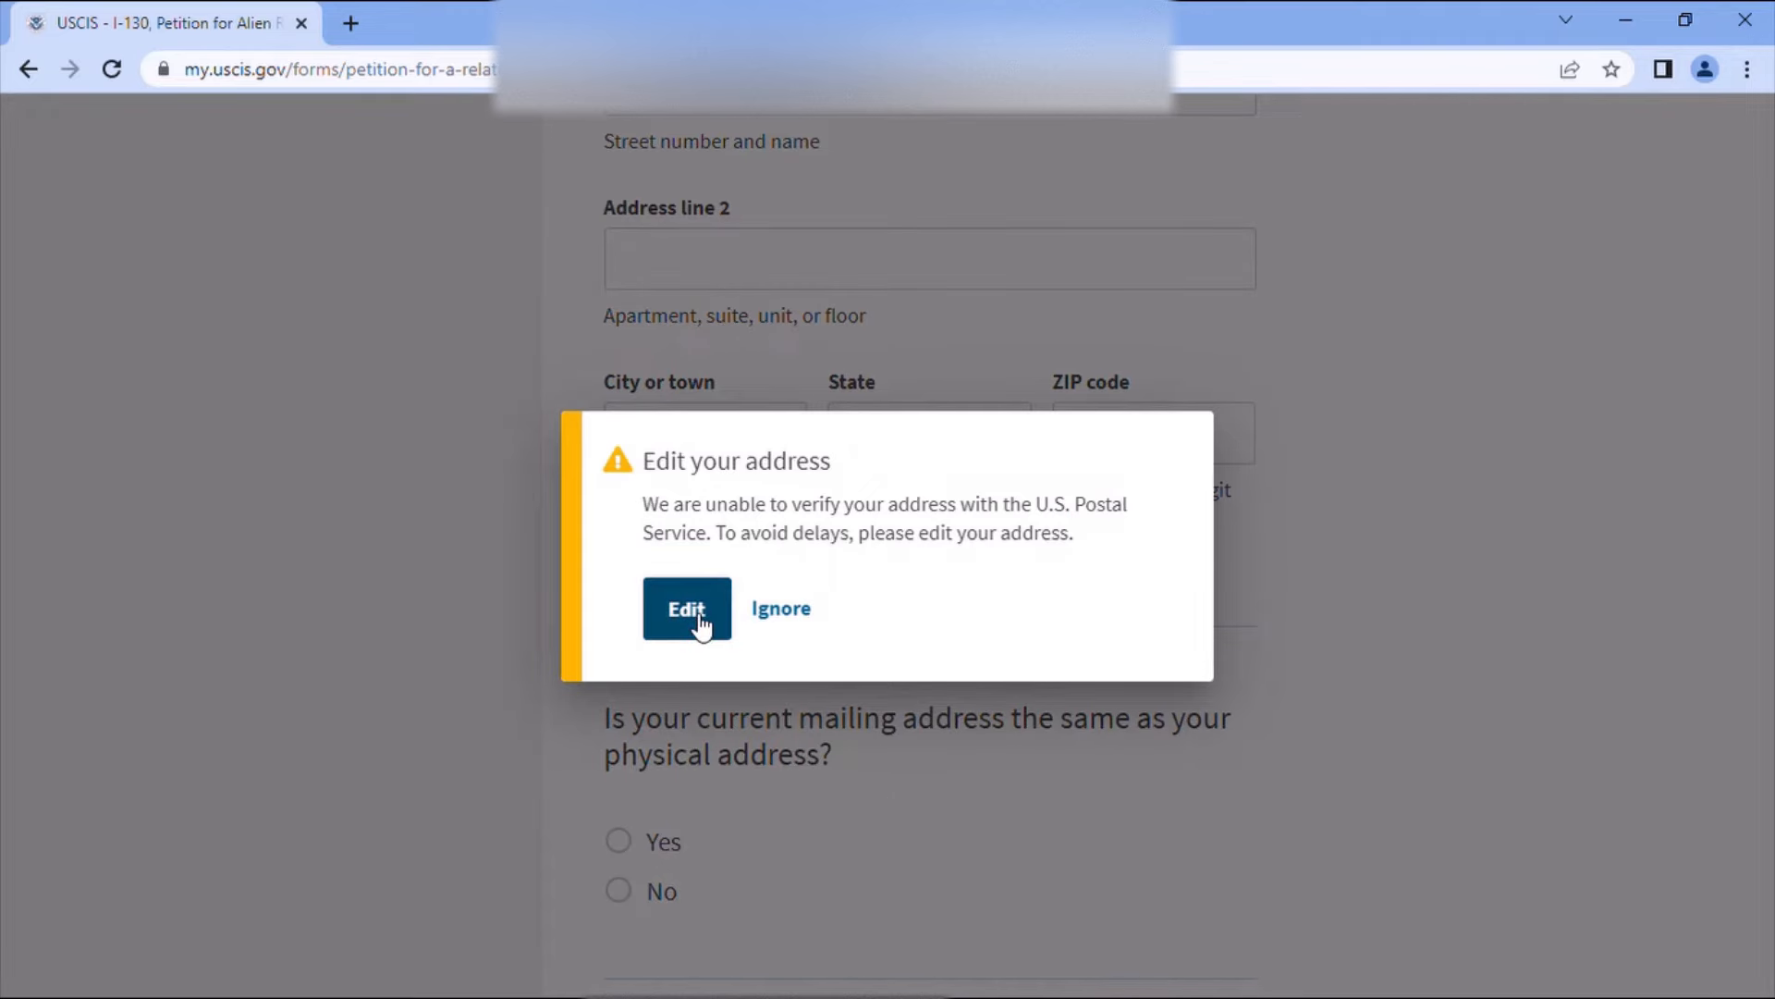
click(781, 608)
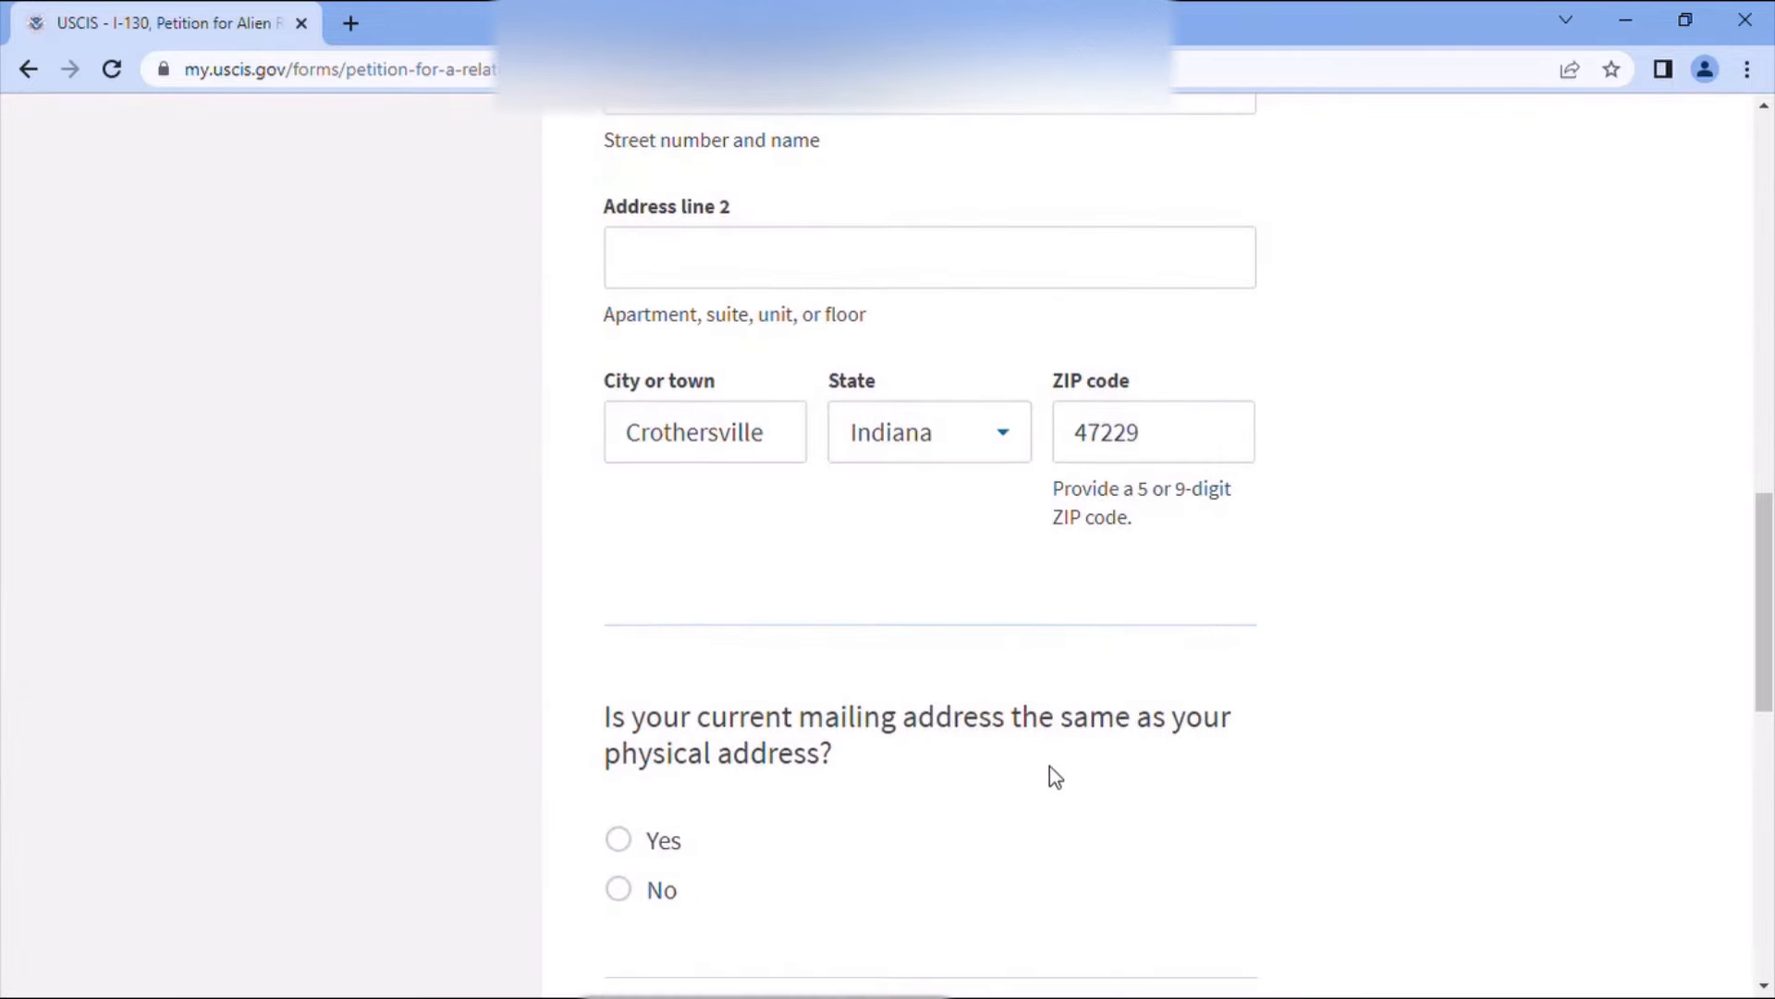
scroll(1050, 765, down, 1)
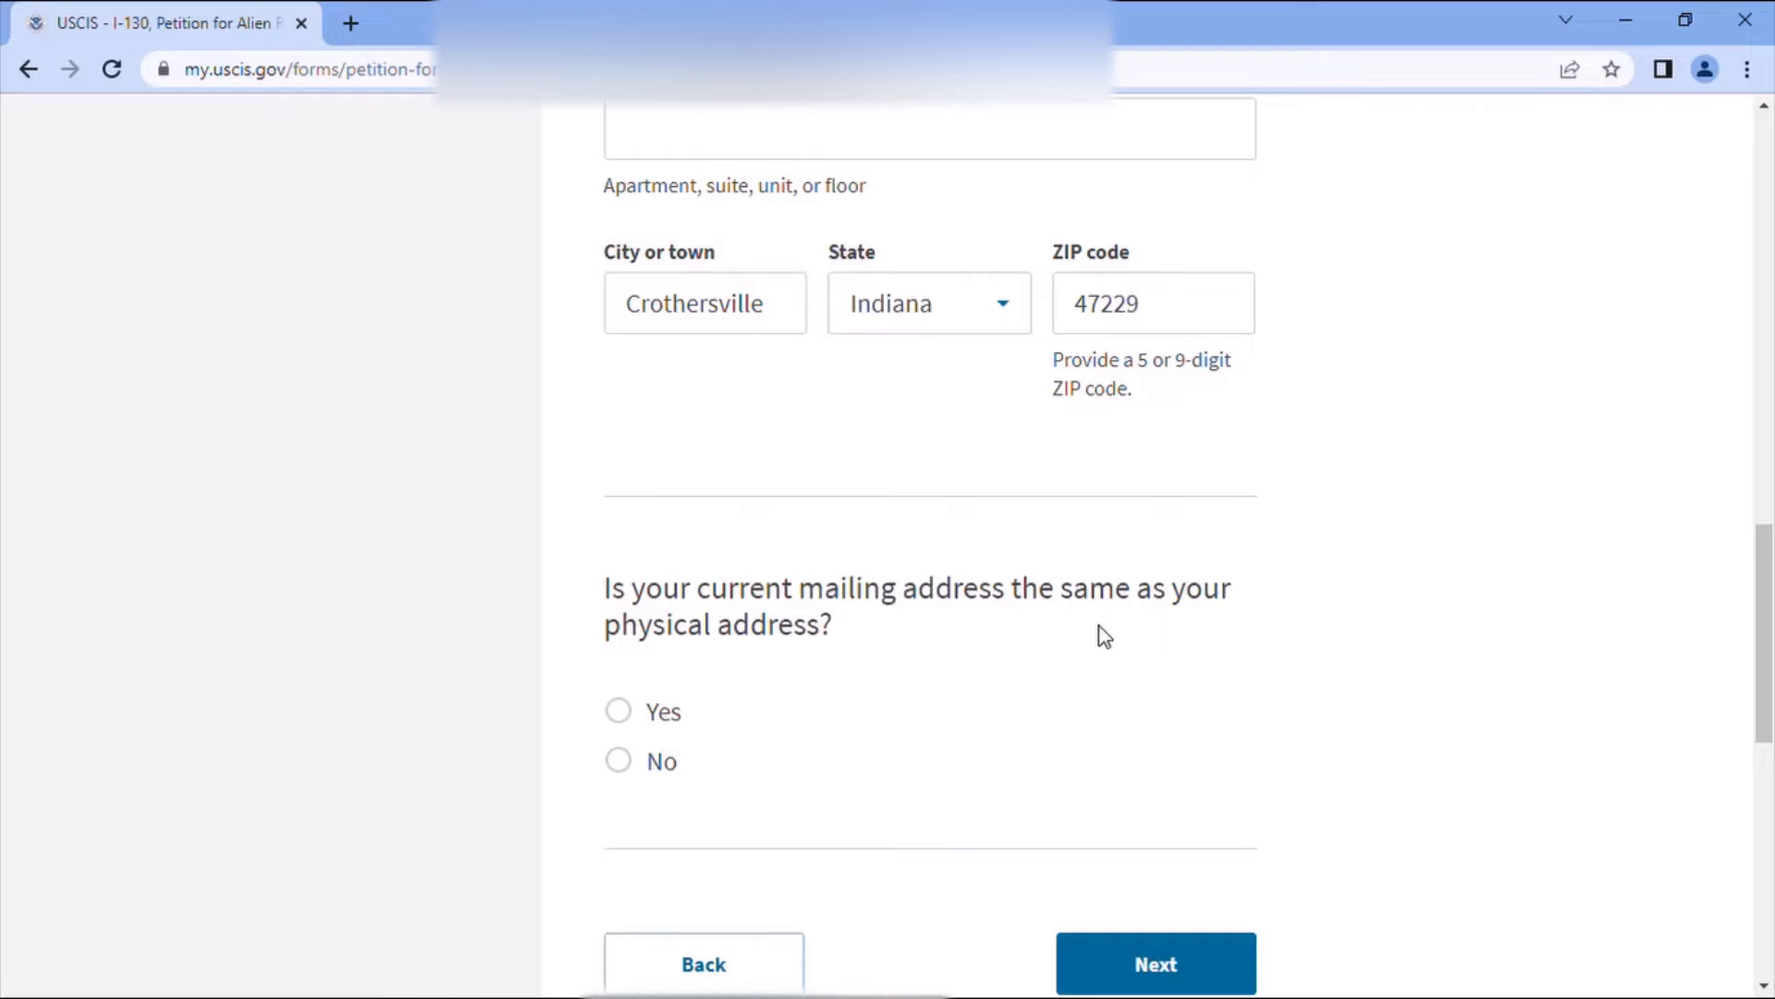
click(619, 711)
- Set gender to Male, ethnicity to Not Hispanic or Latino, and race to White
click(1181, 960)
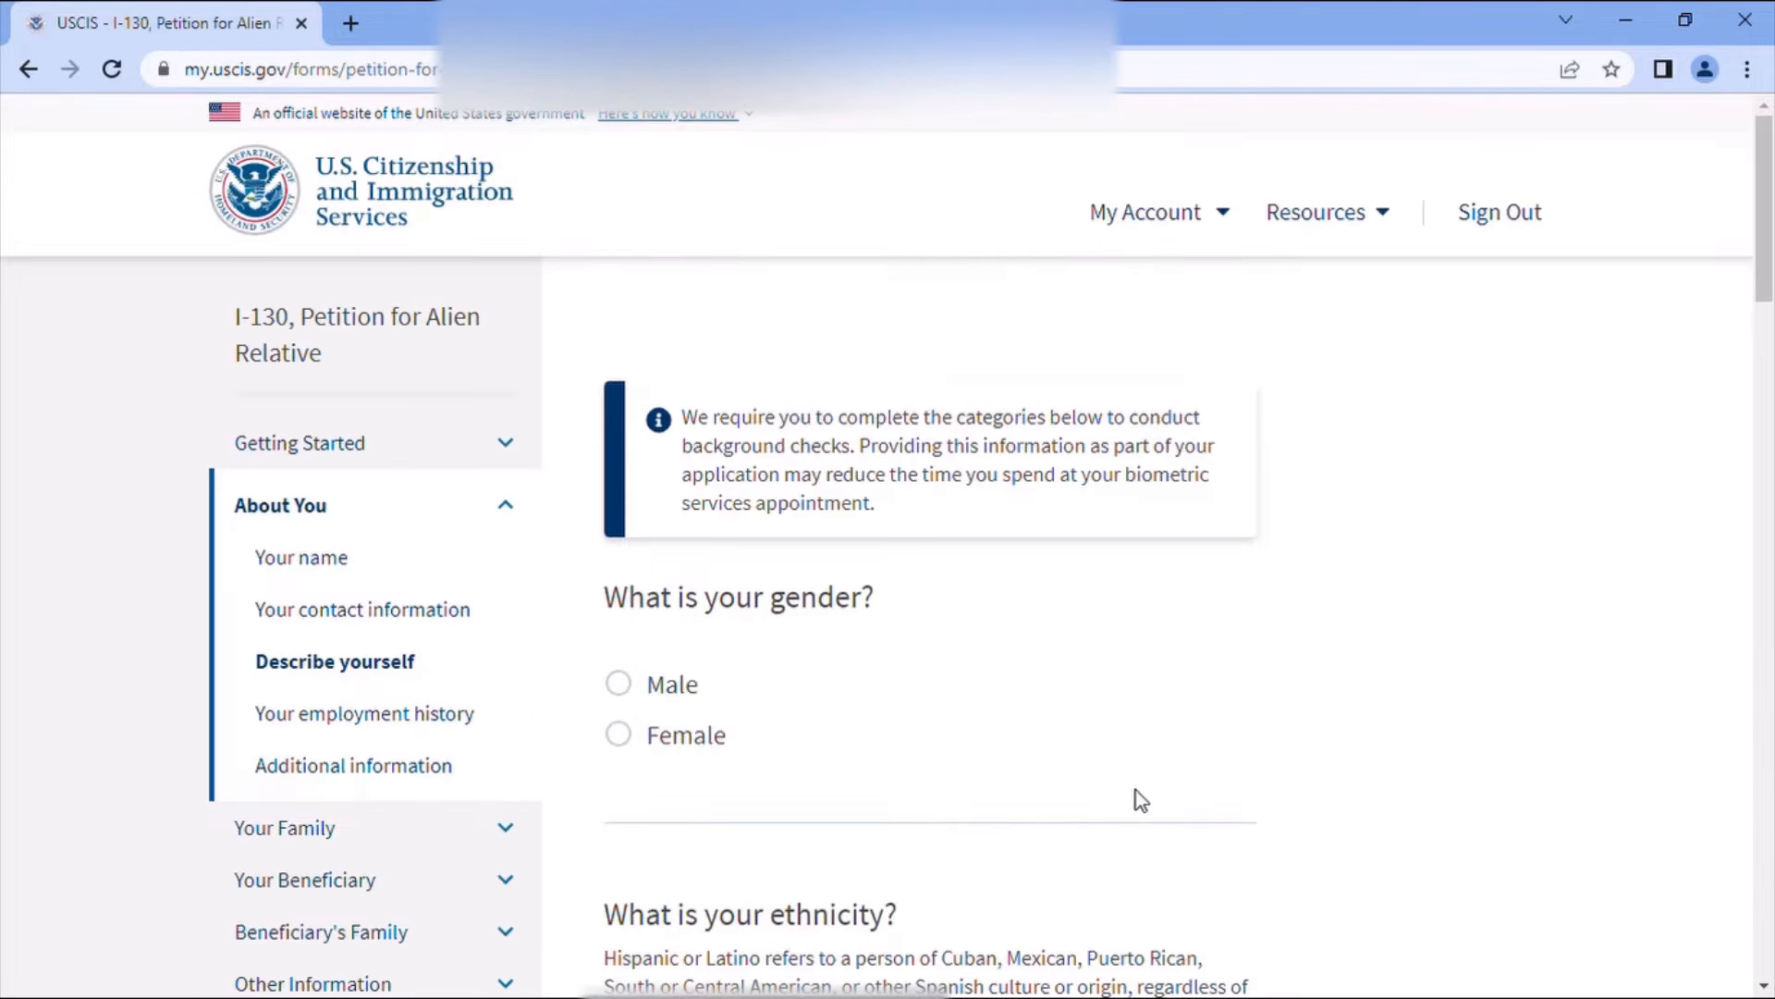
scroll(1114, 814, down, 1)
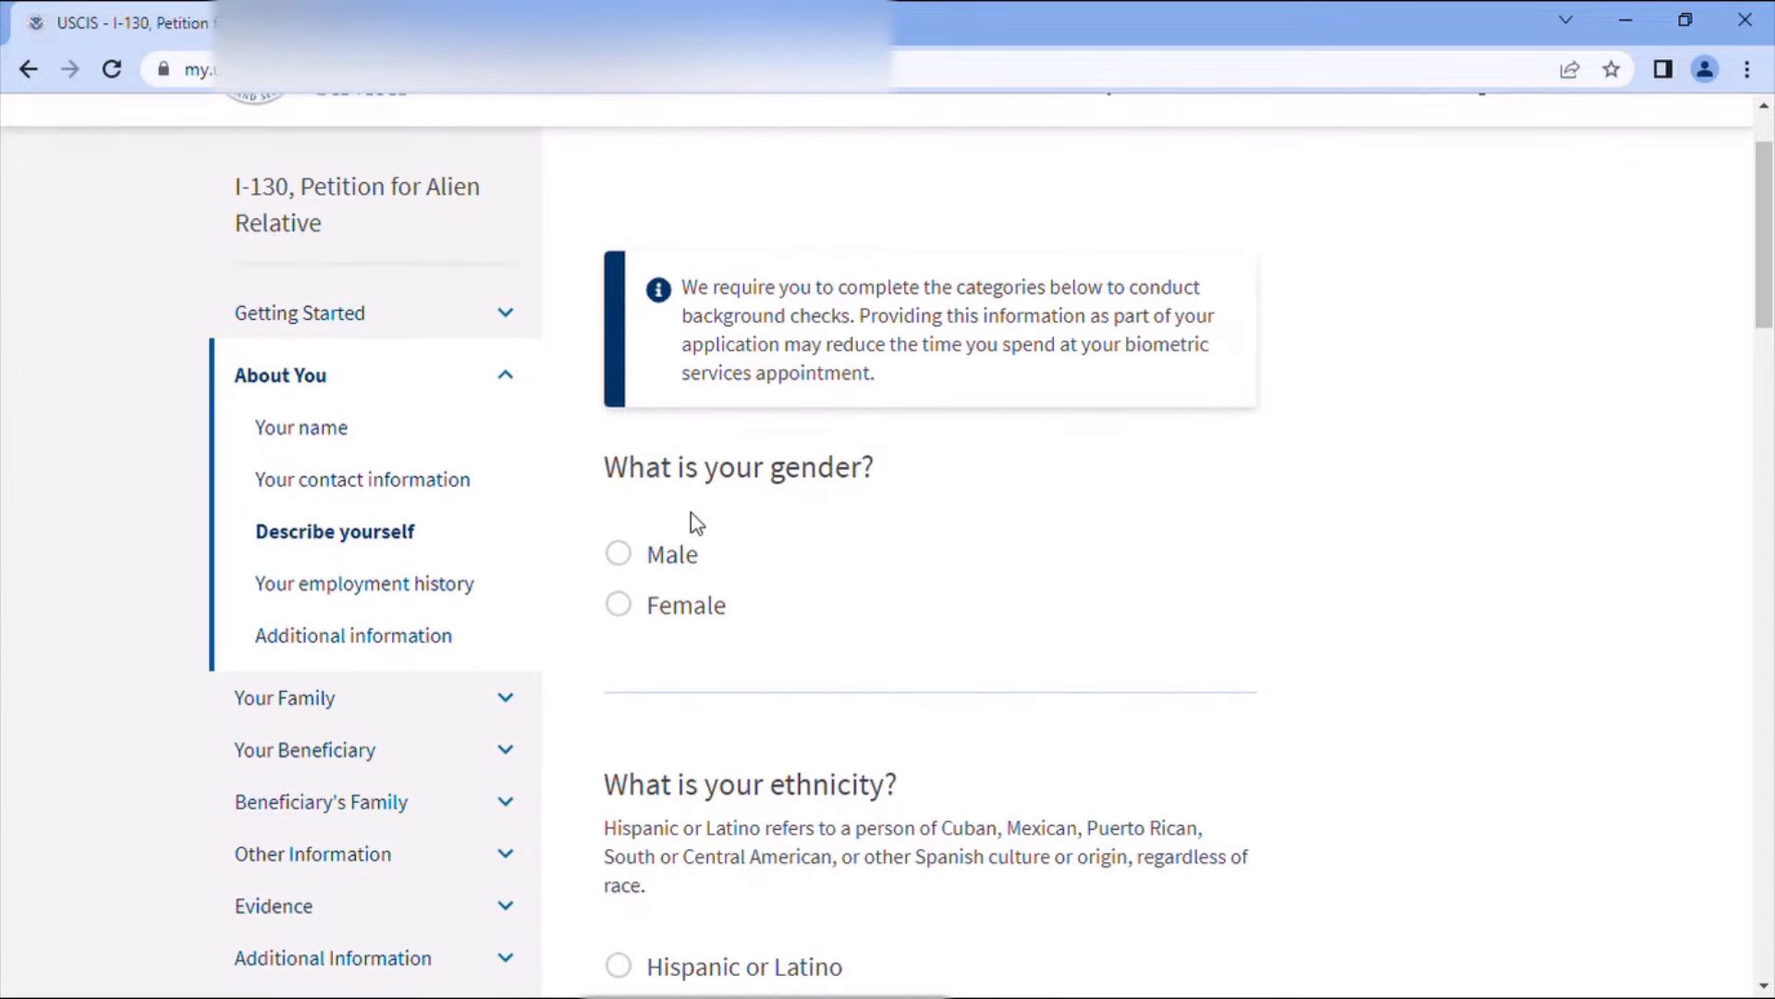
click(622, 555)
scroll(850, 680, down, 3)
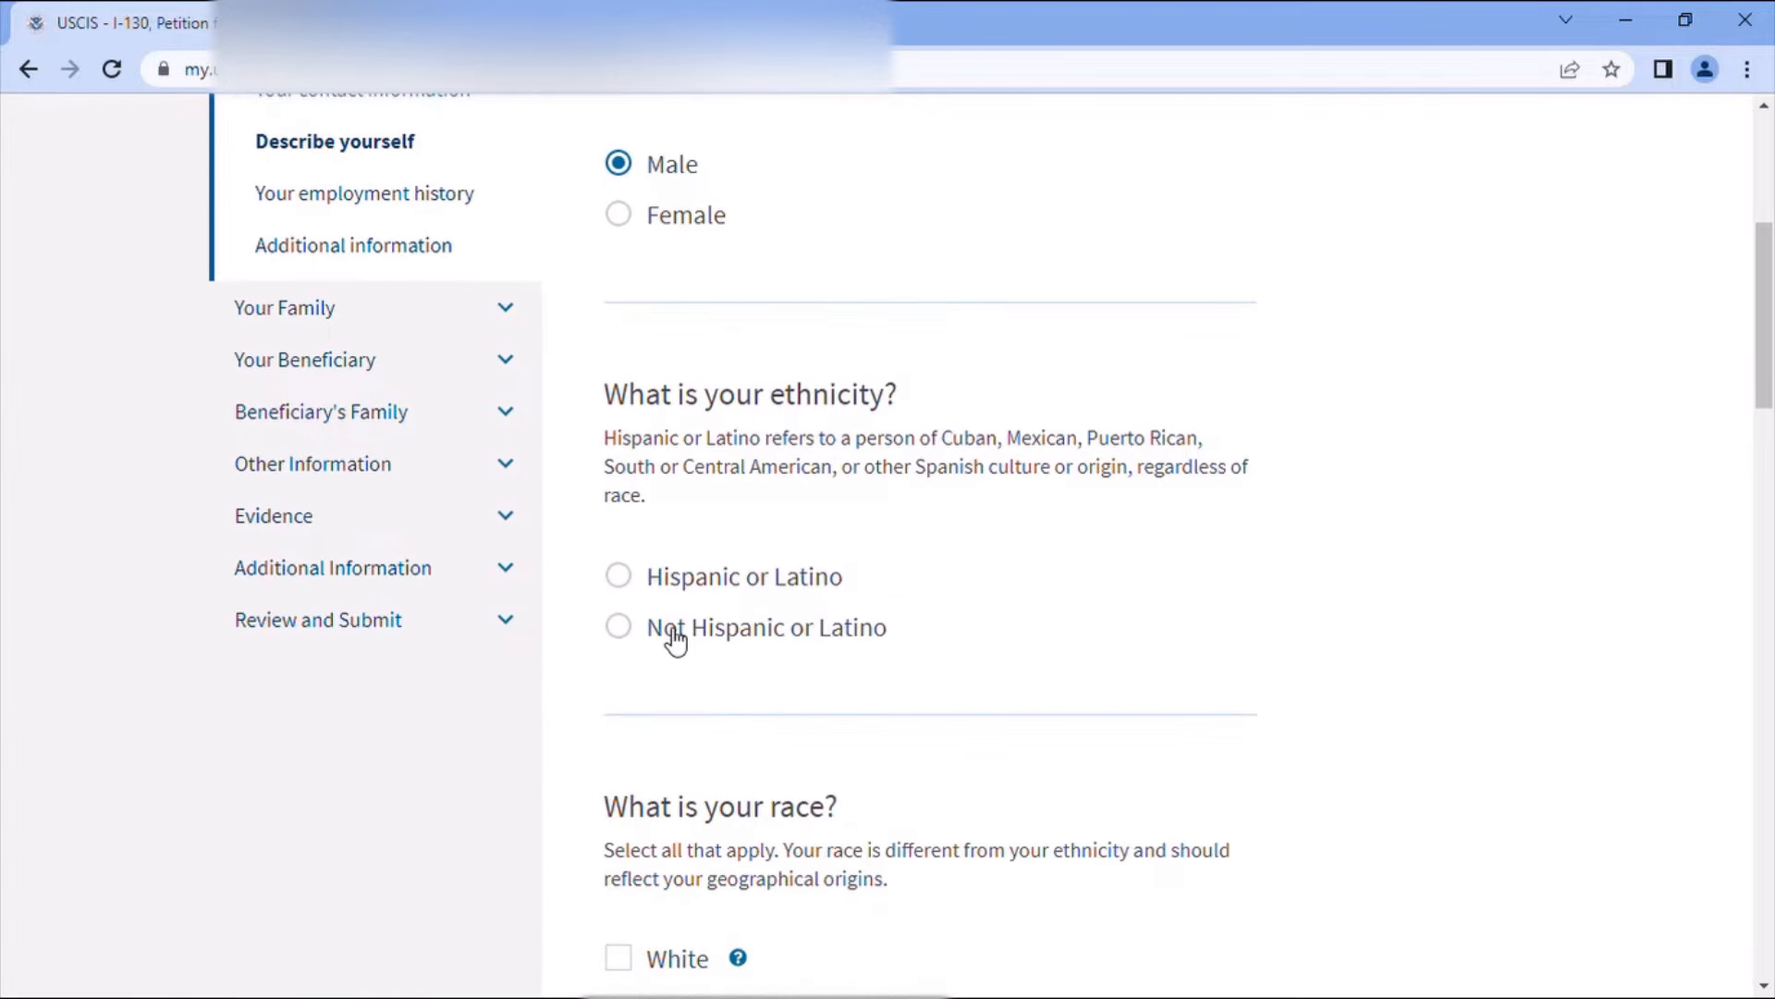
click(624, 632)
scroll(971, 664, down, 2)
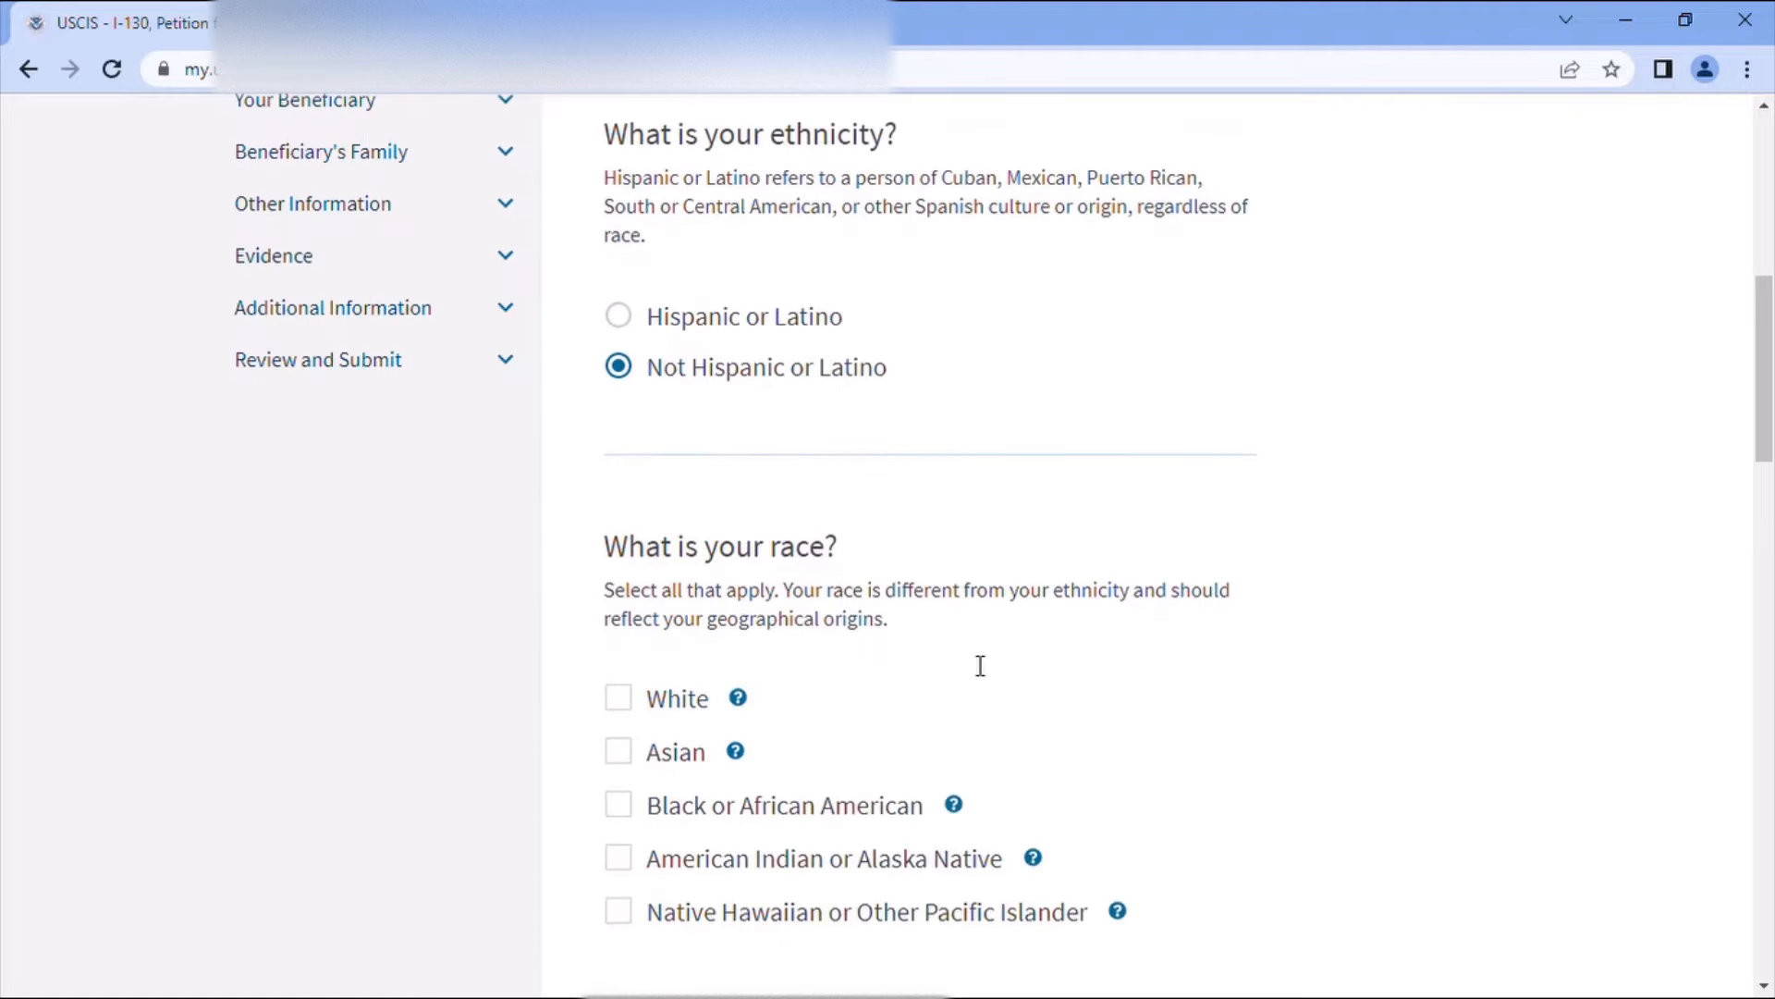
click(652, 698)
scroll(925, 675, down, 3)
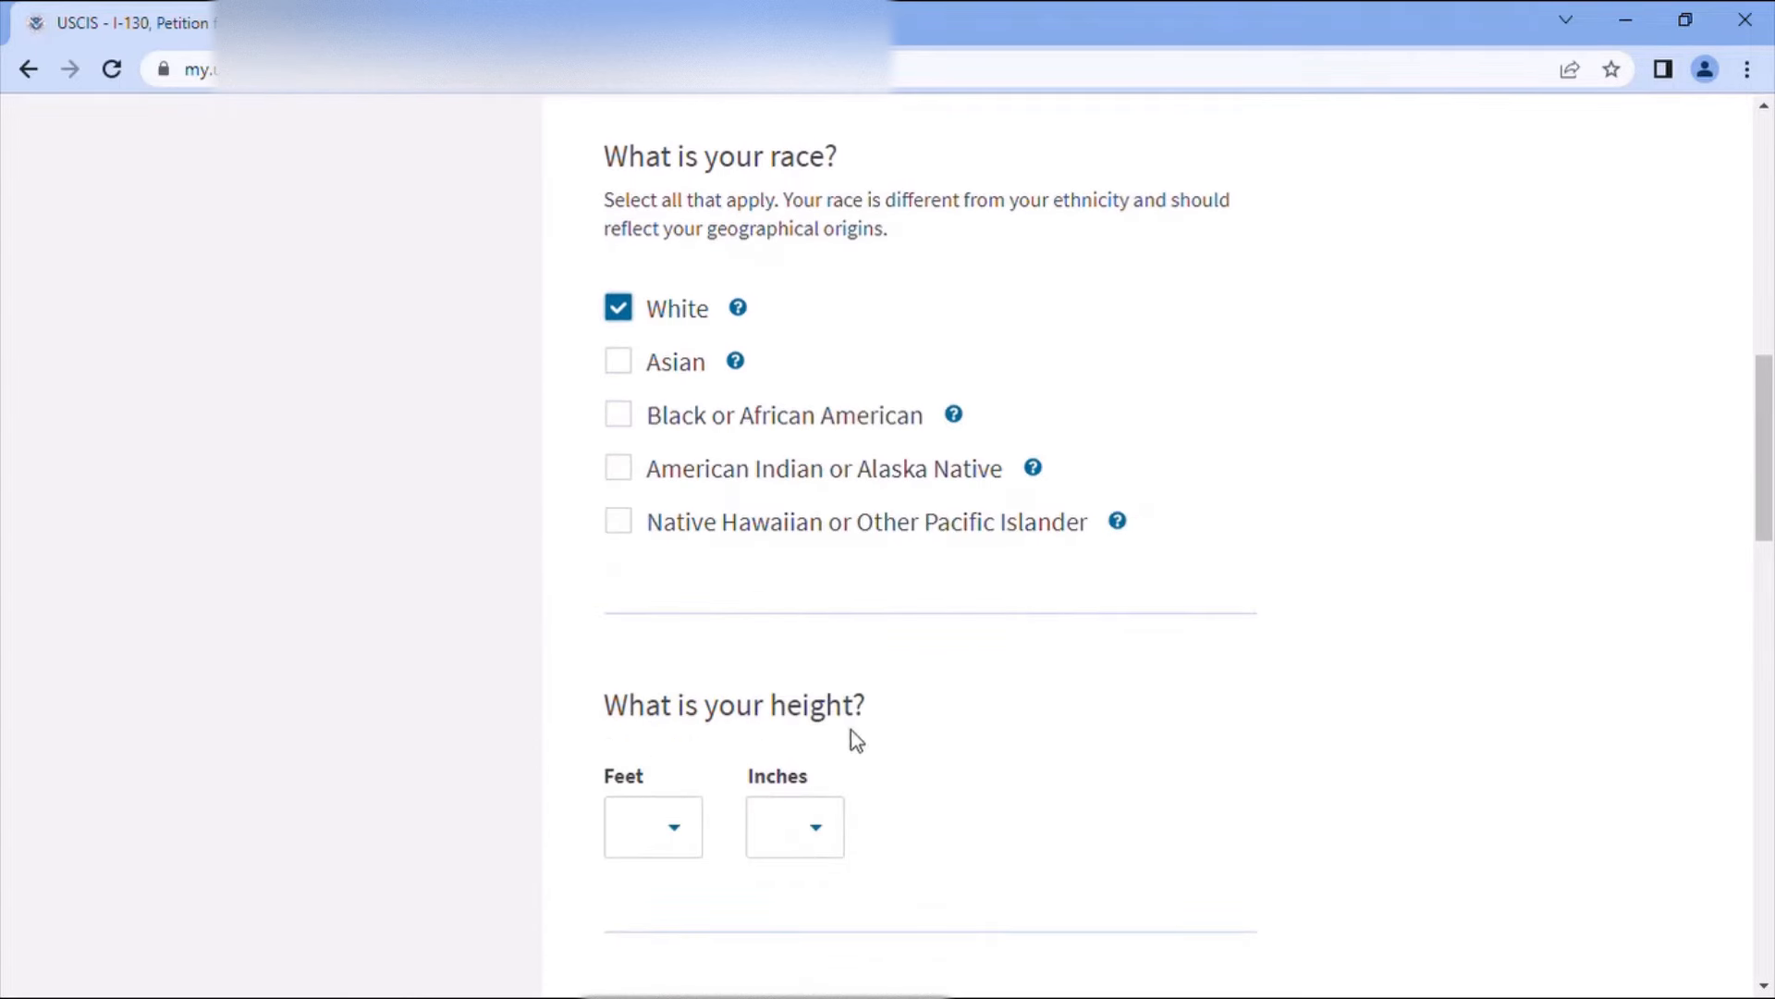
- Set height to 5 ft 8 in and enter the weight of 175 pounds
click(681, 829)
scroll(705, 761, down, 1)
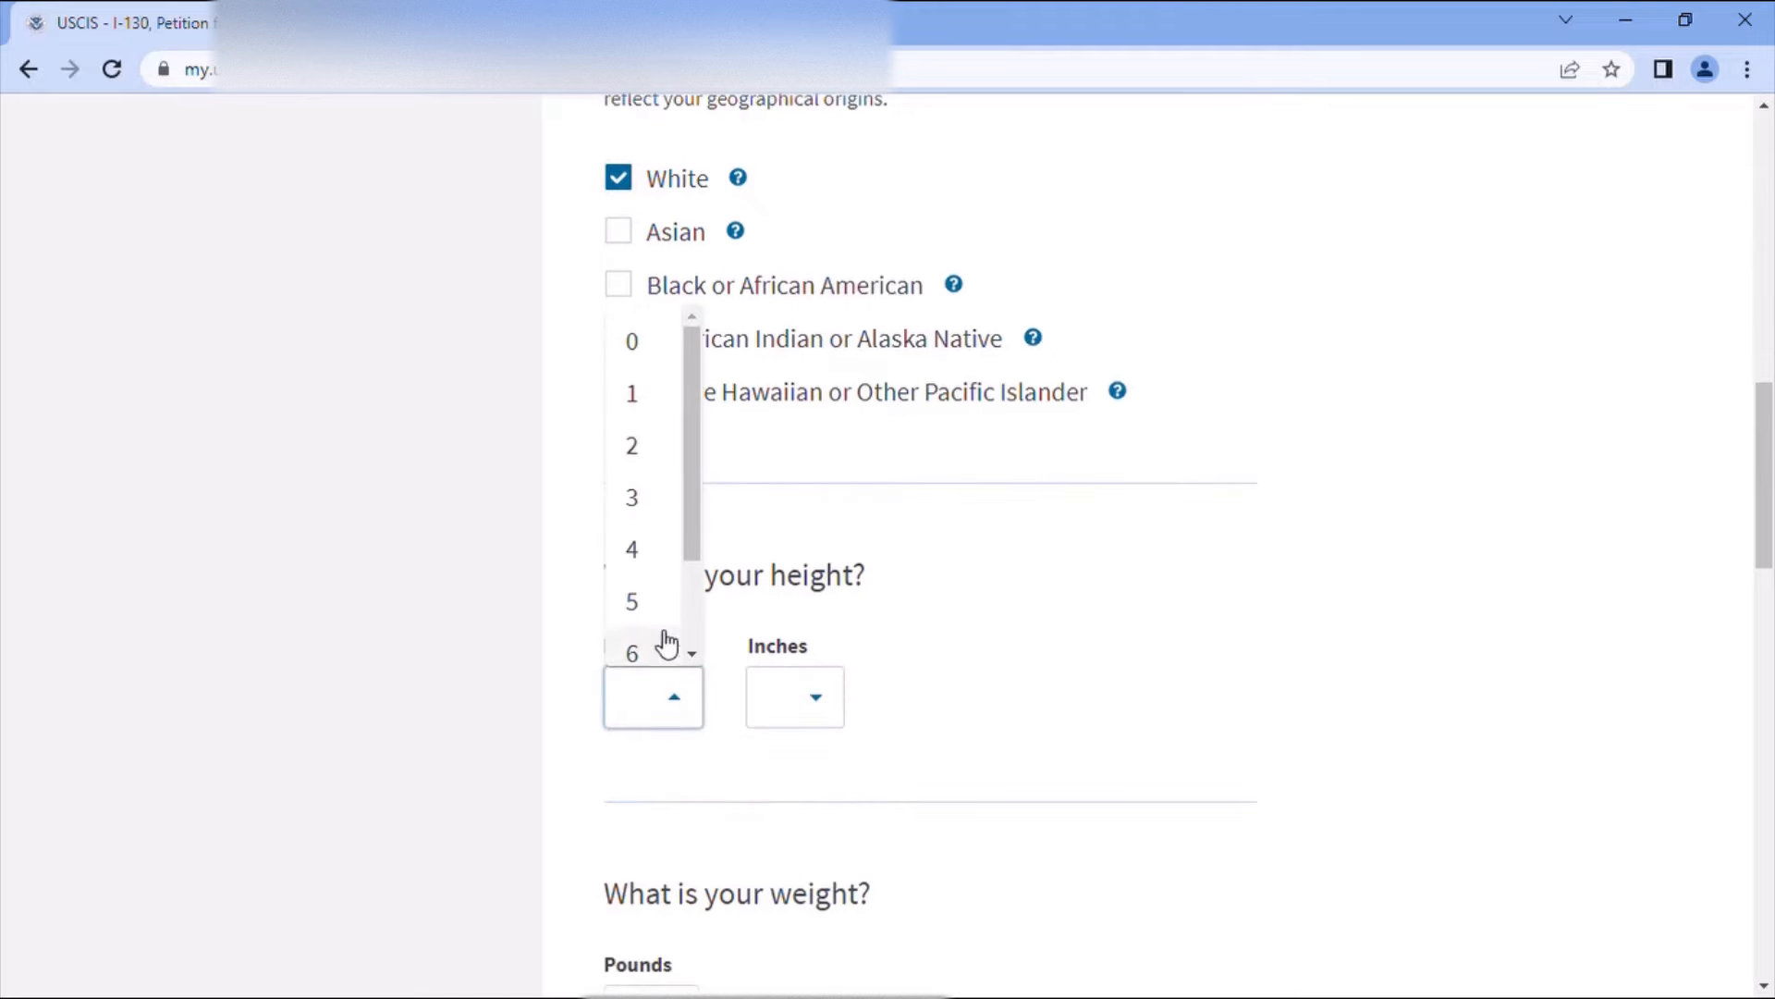
click(695, 617)
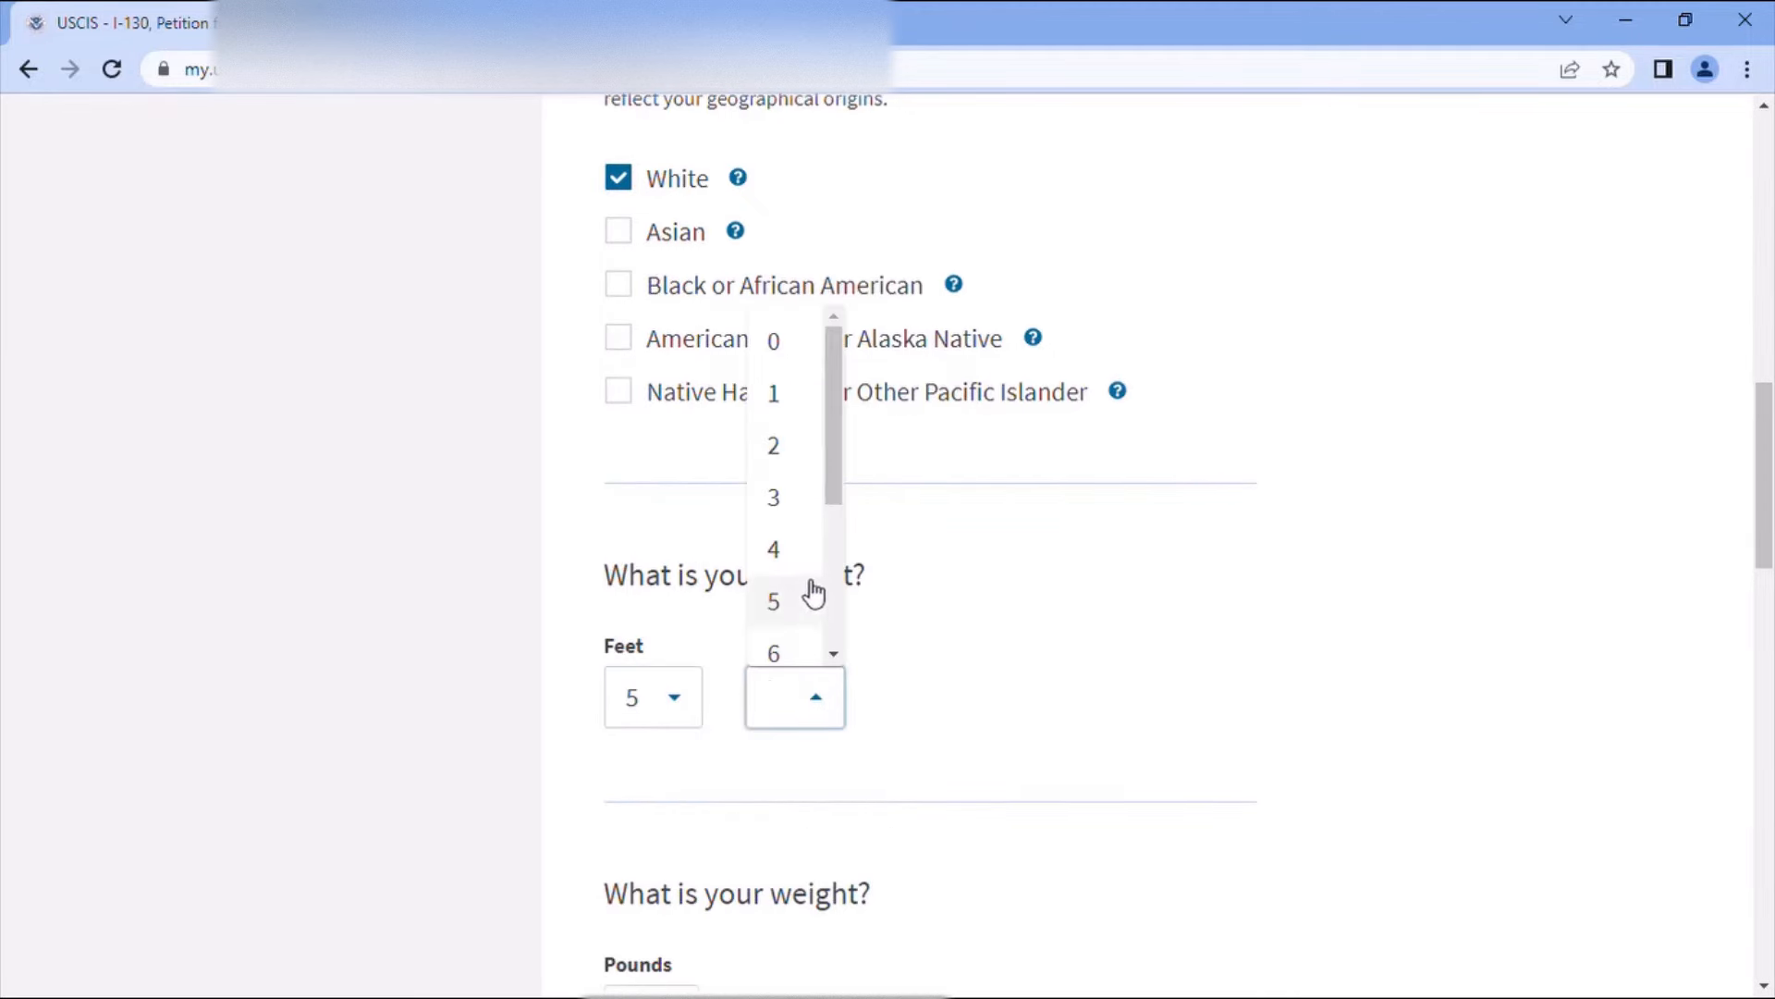
drag(828, 458, 835, 554)
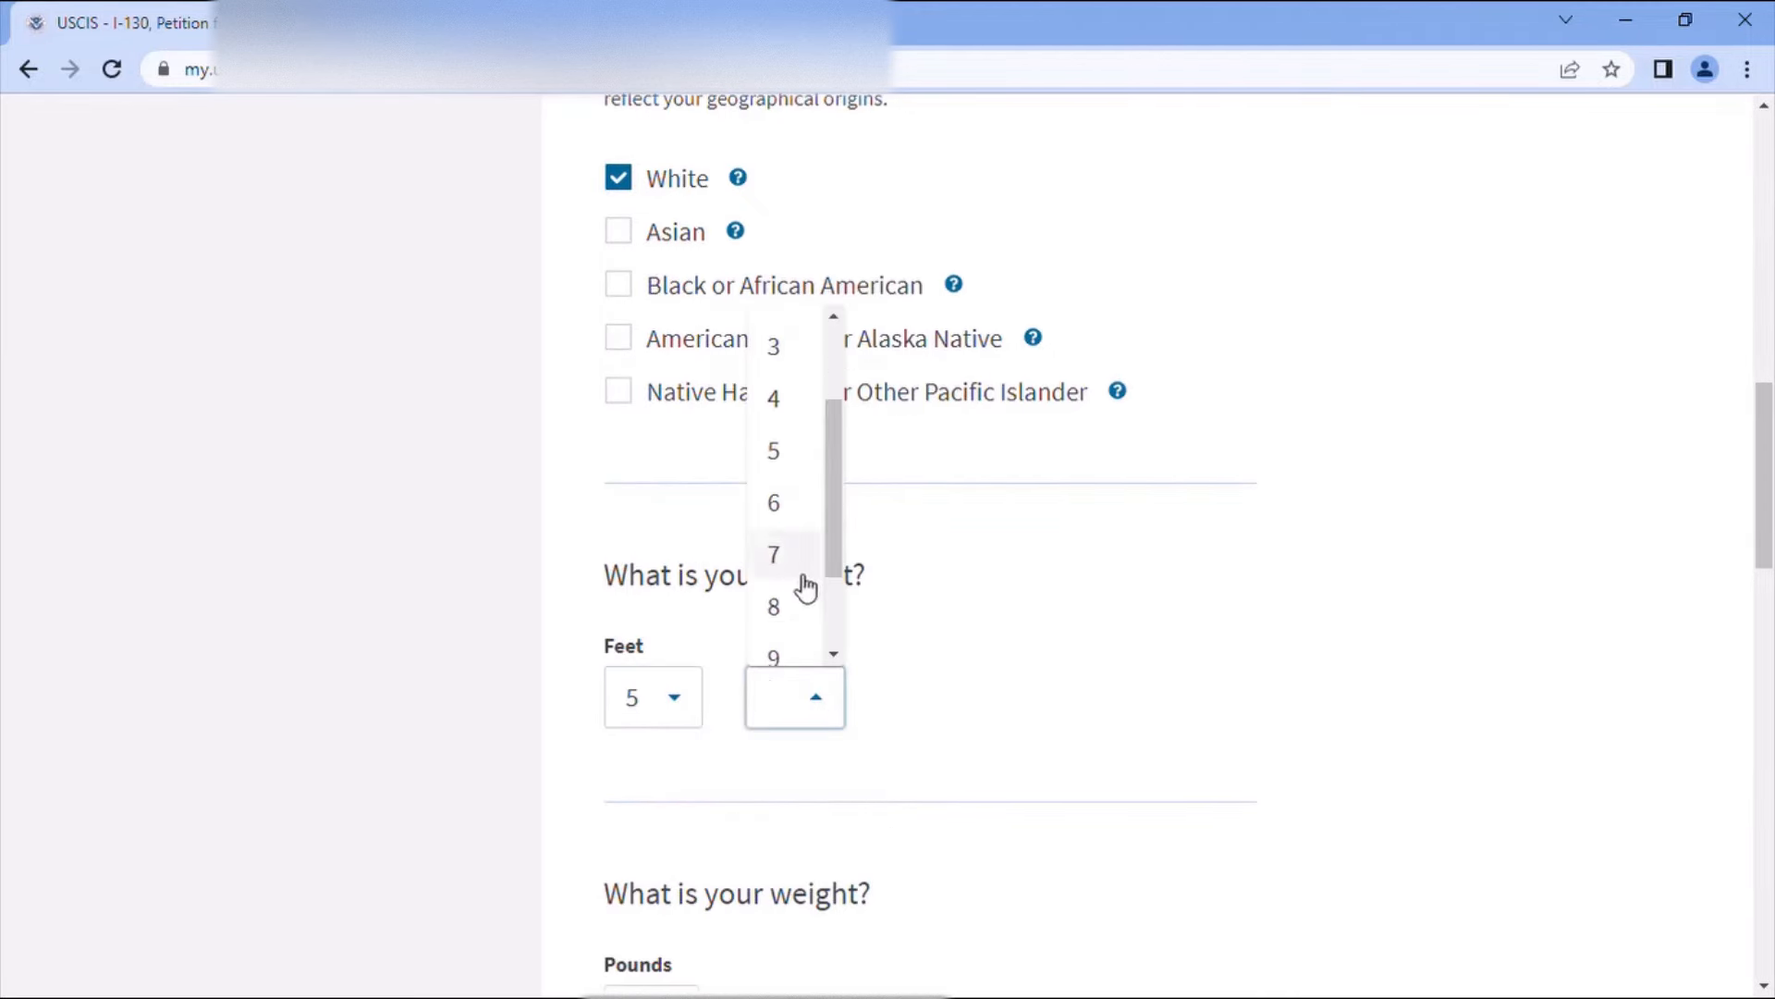
click(805, 607)
scroll(1094, 674, down, 4)
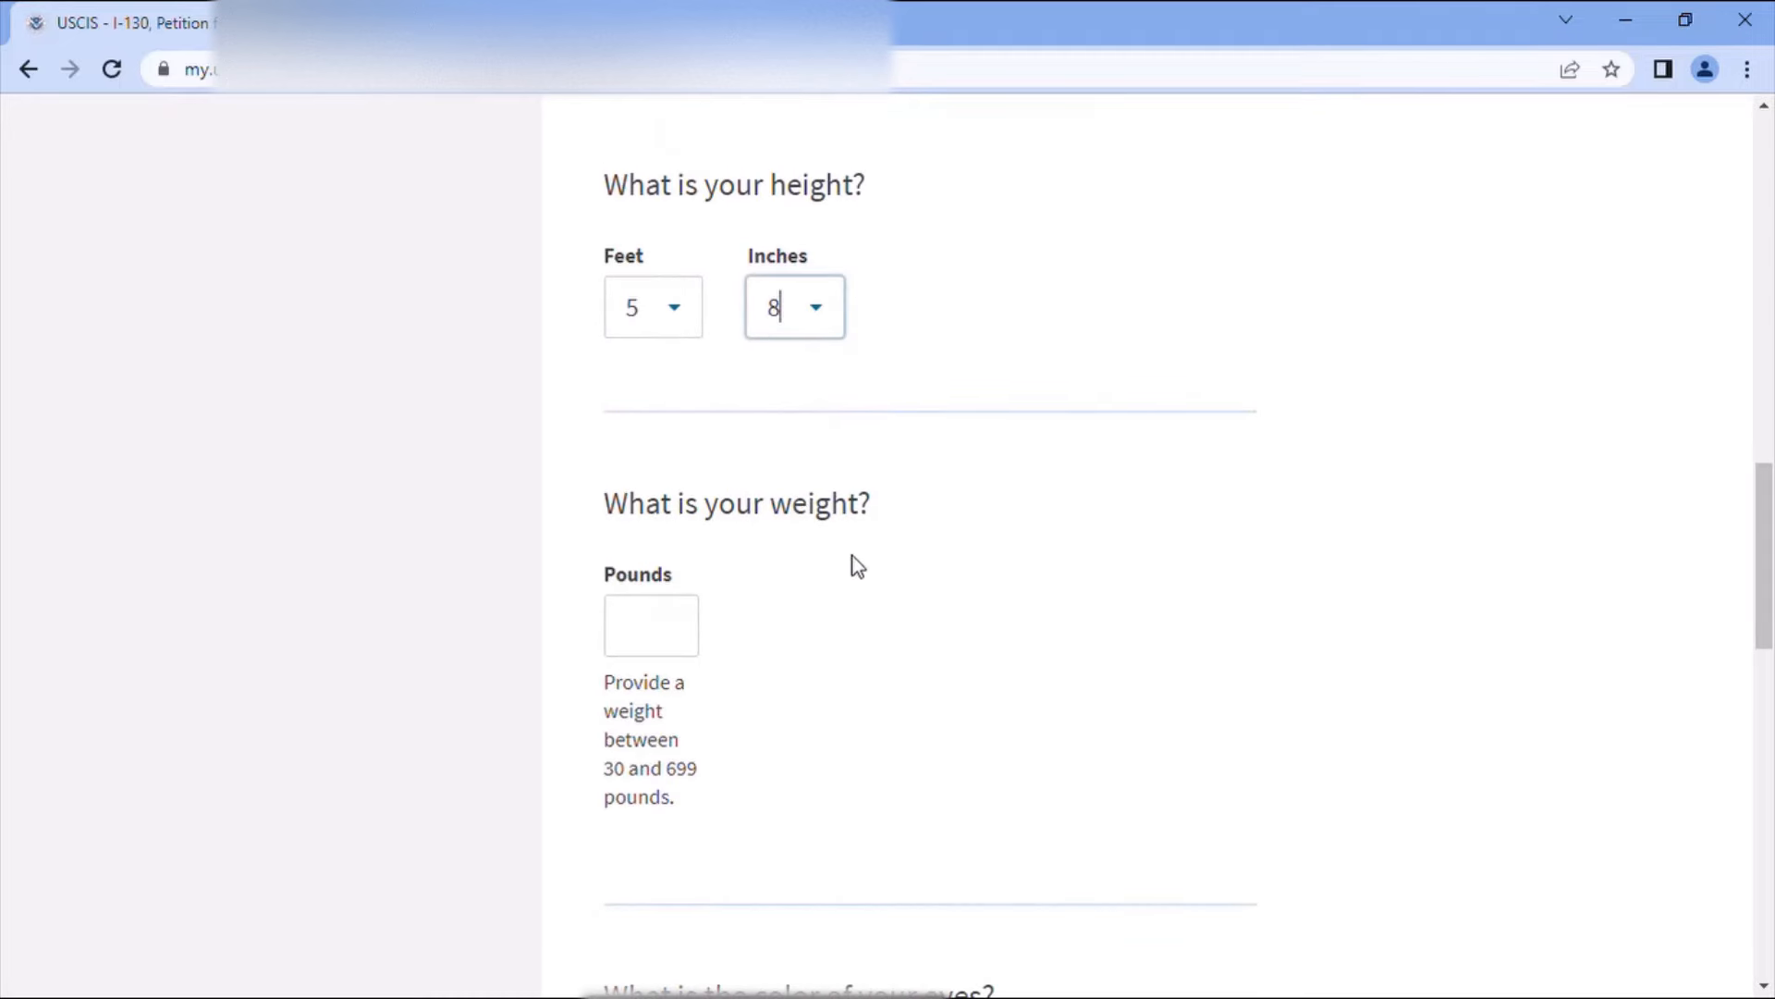
click(686, 646)
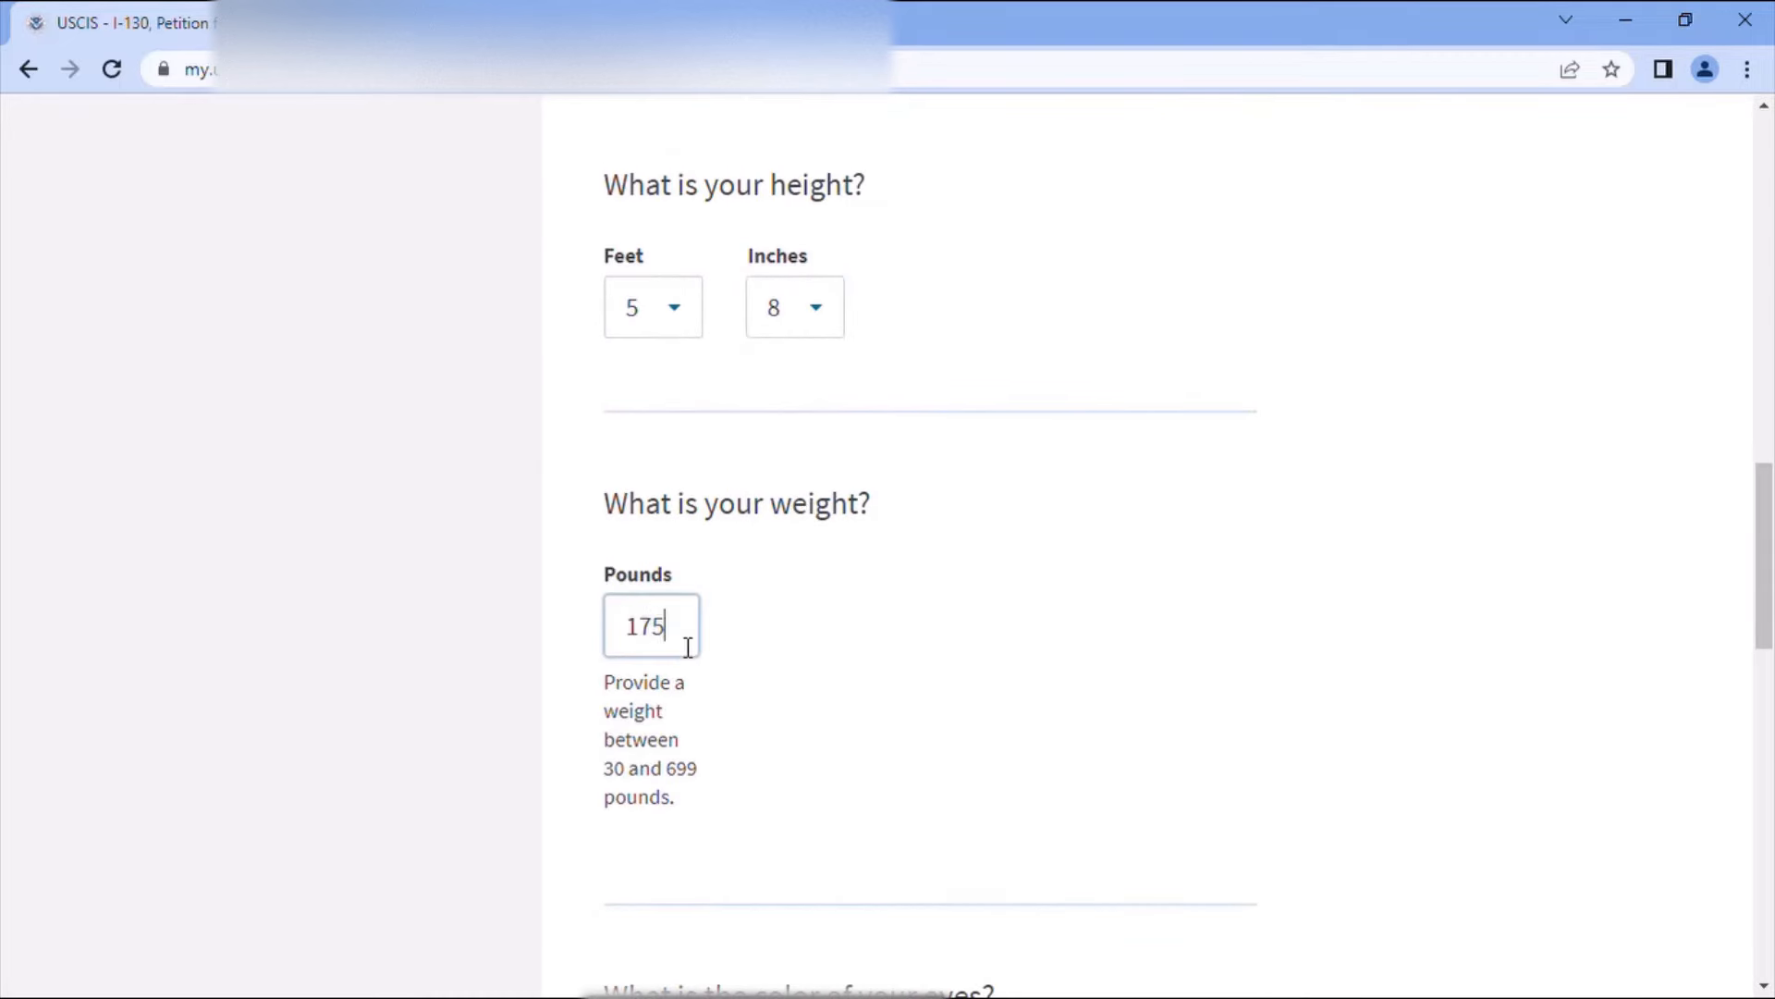
scroll(768, 679, down, 4)
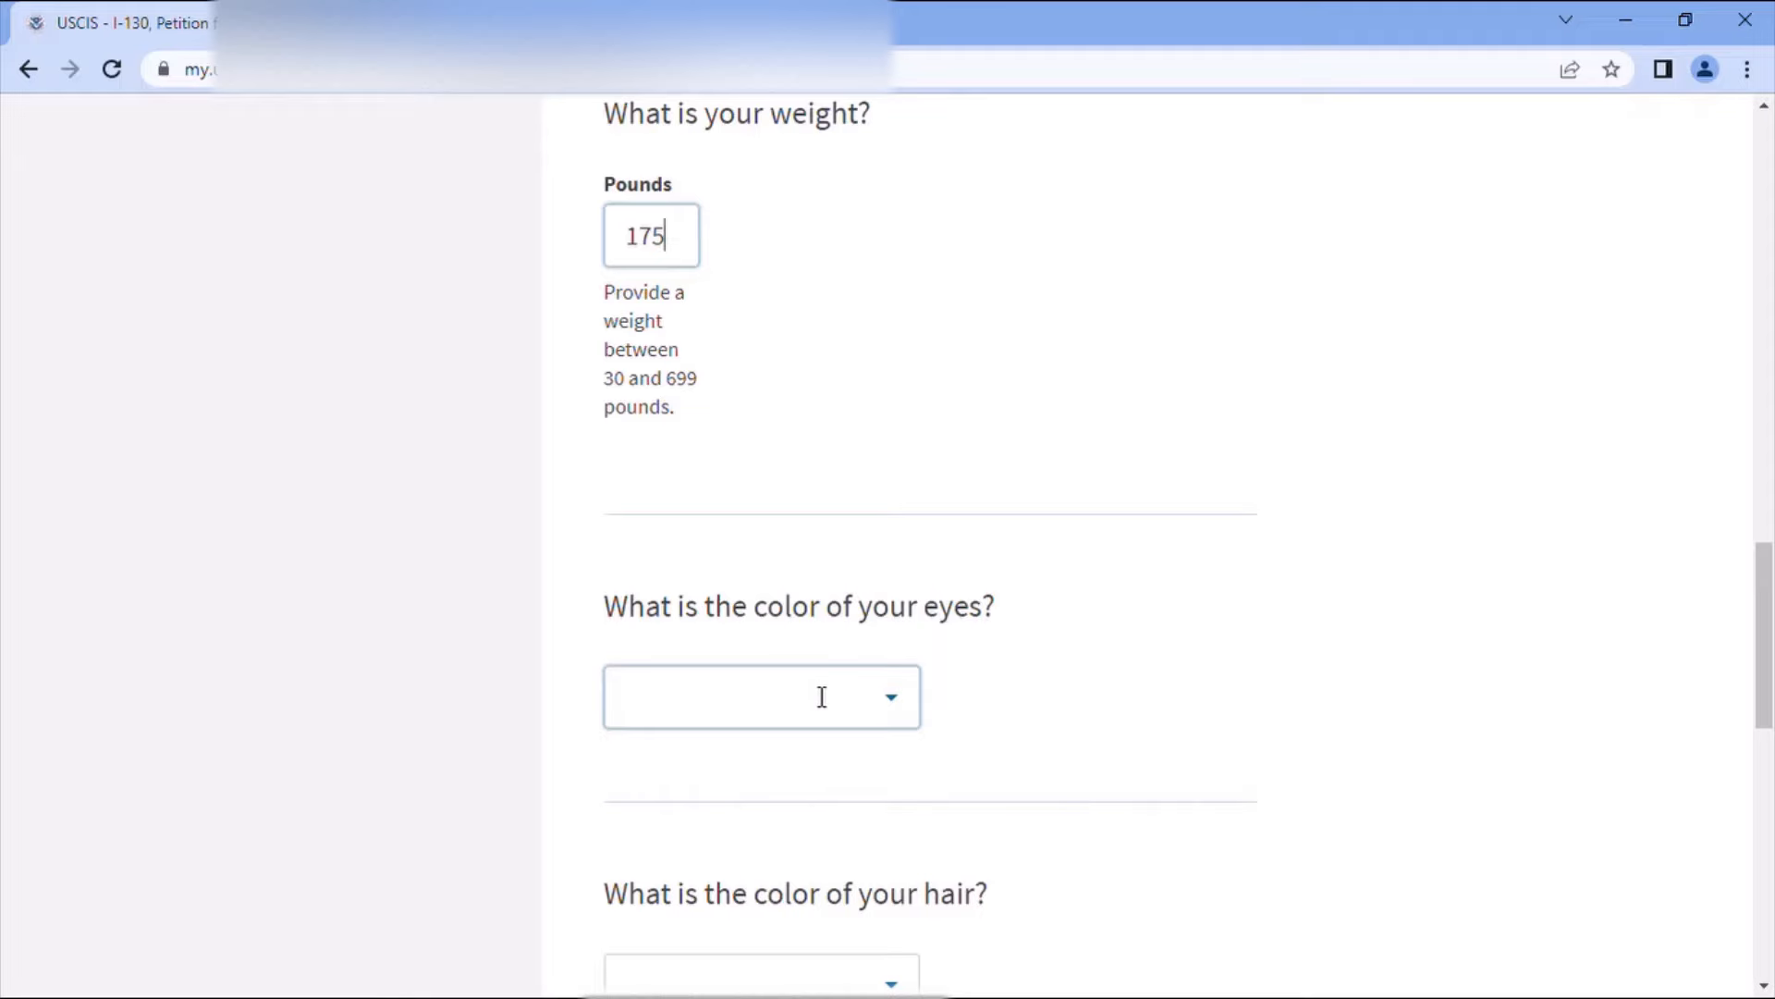
- Choose Black for both eye colour and hair colour
click(815, 695)
text(b)
click(683, 780)
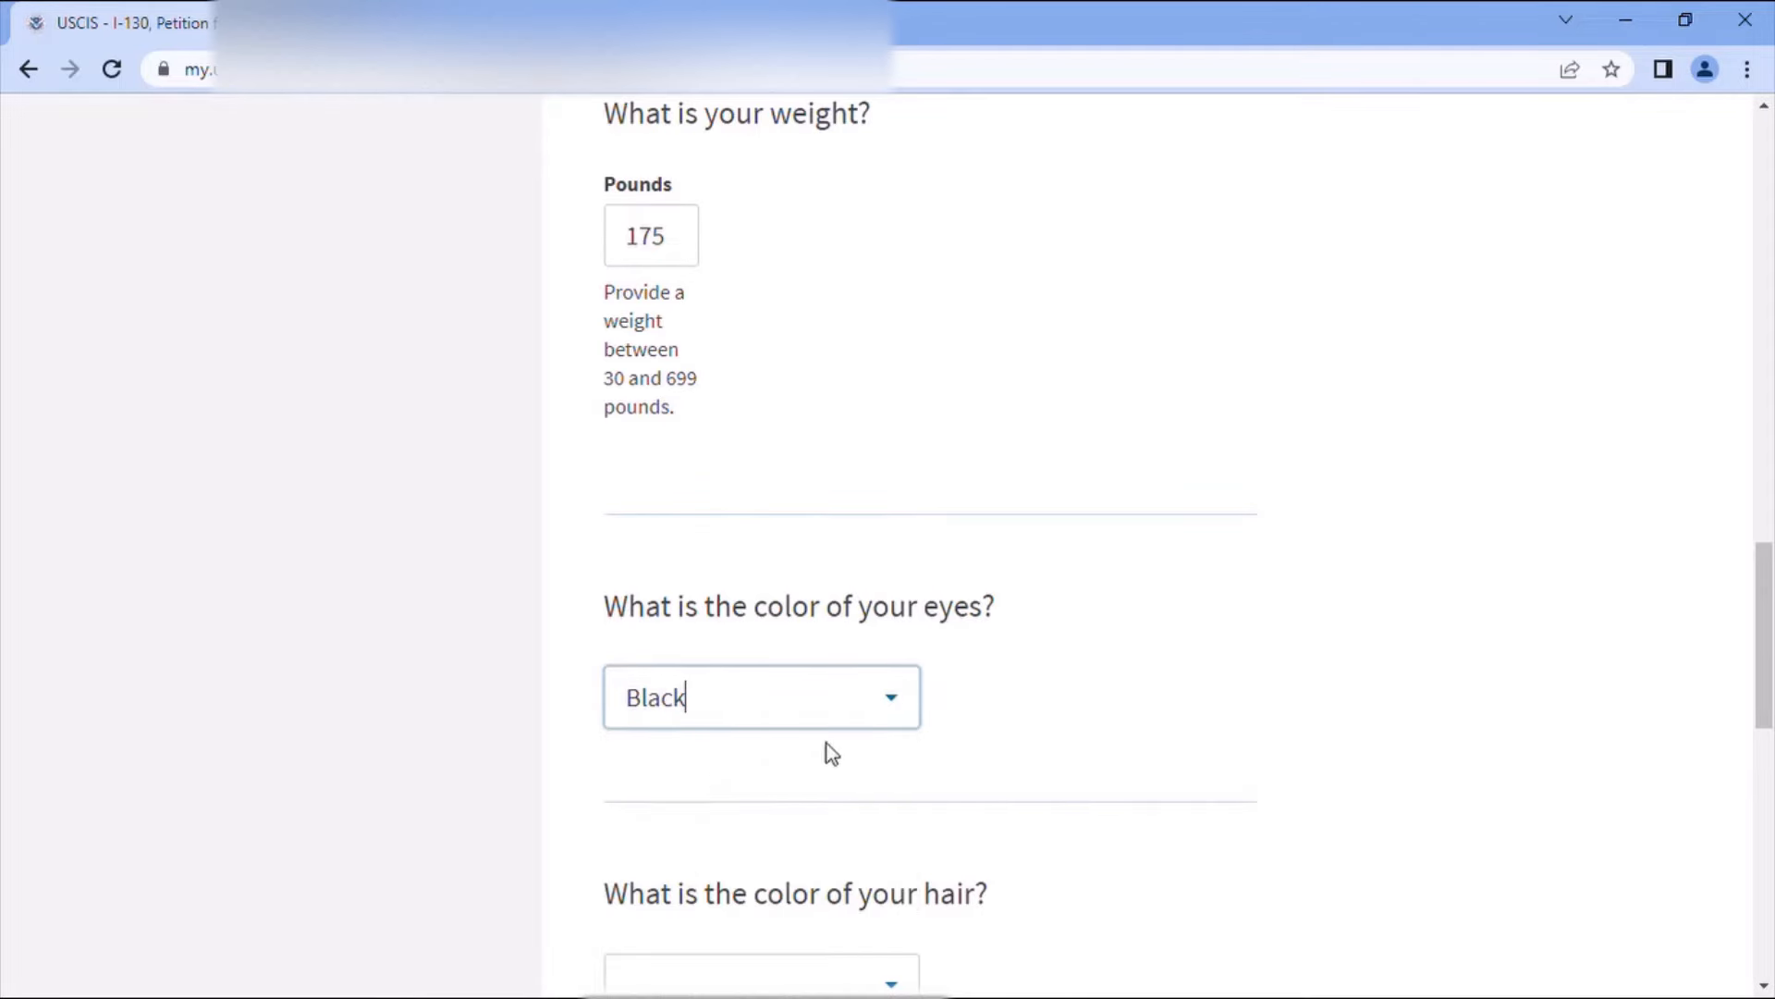
scroll(1050, 713, down, 3)
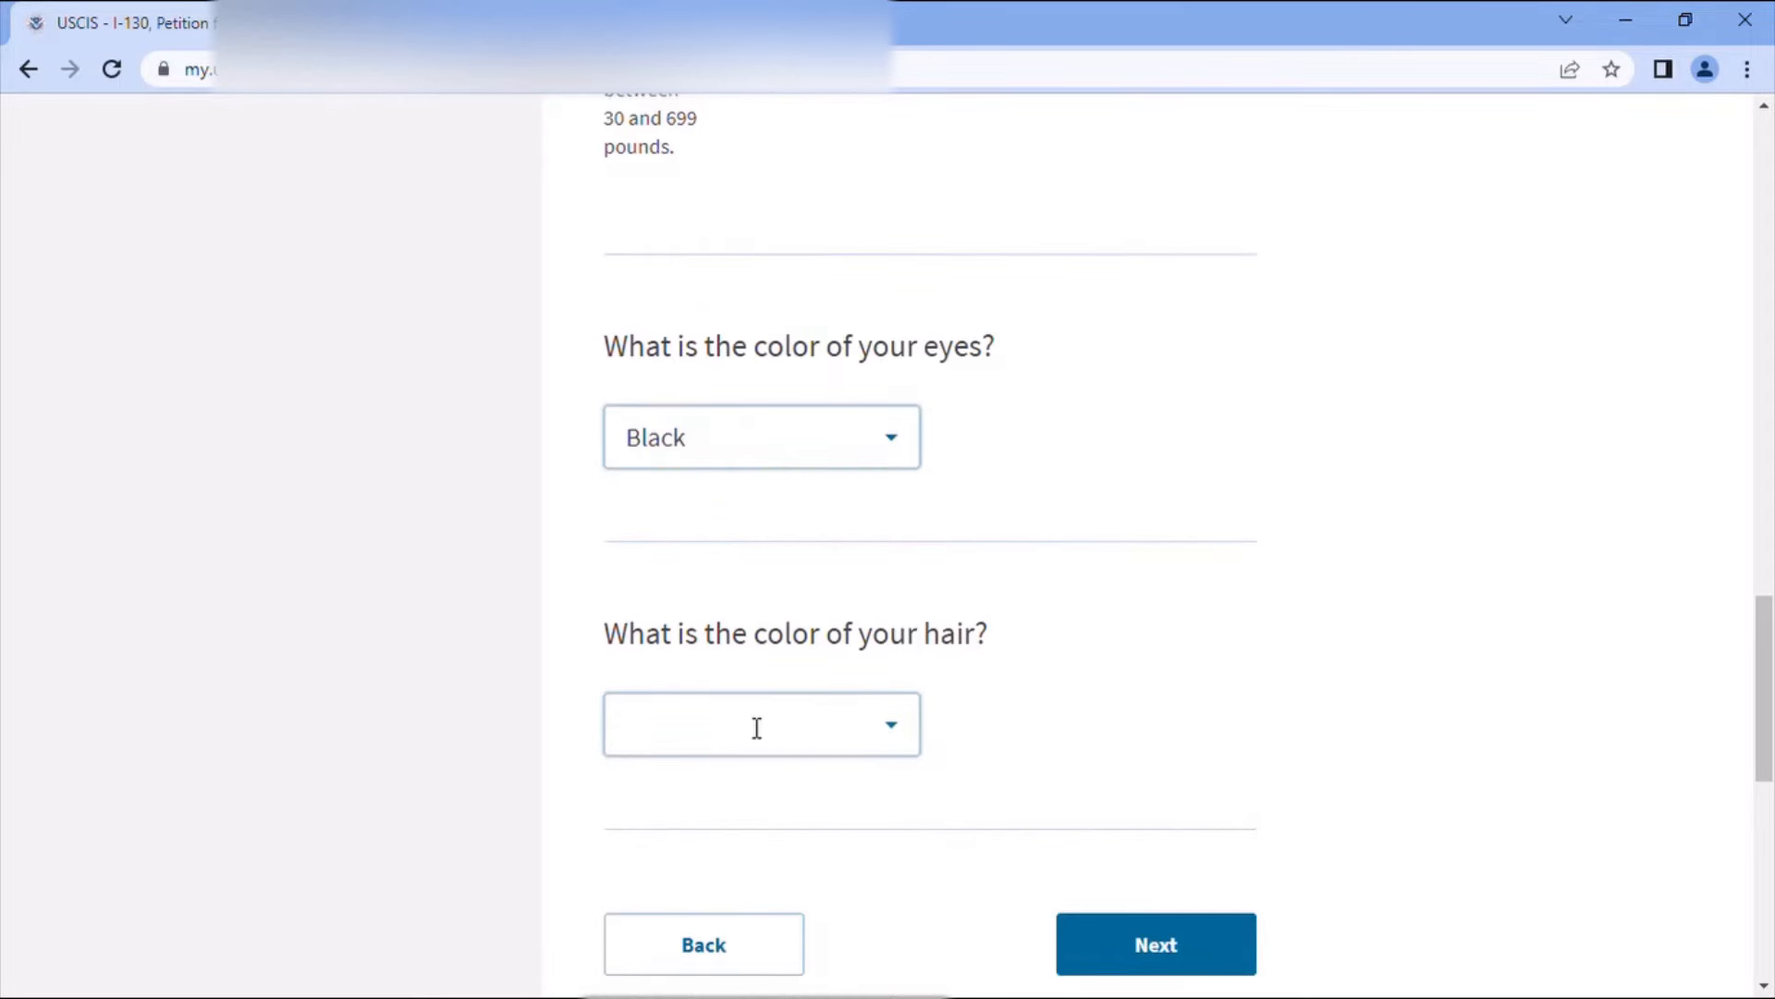
click(756, 727)
text(b)
click(682, 852)
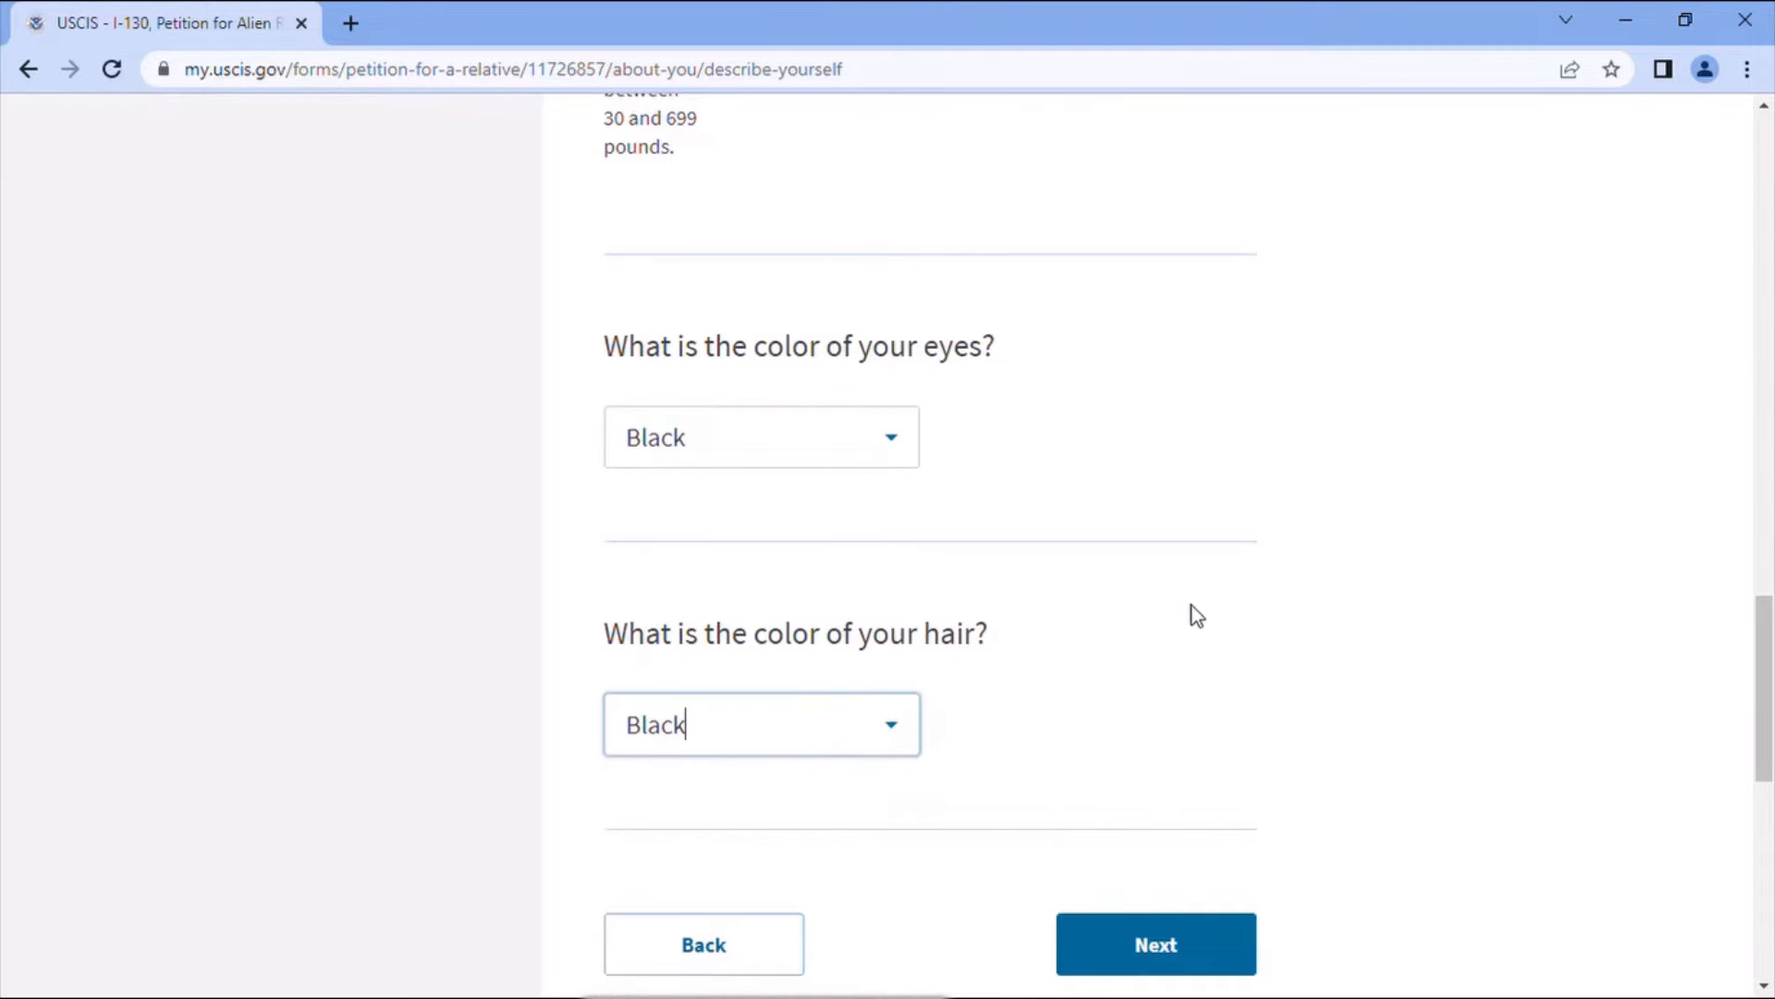
scroll(1163, 667, down, 3)
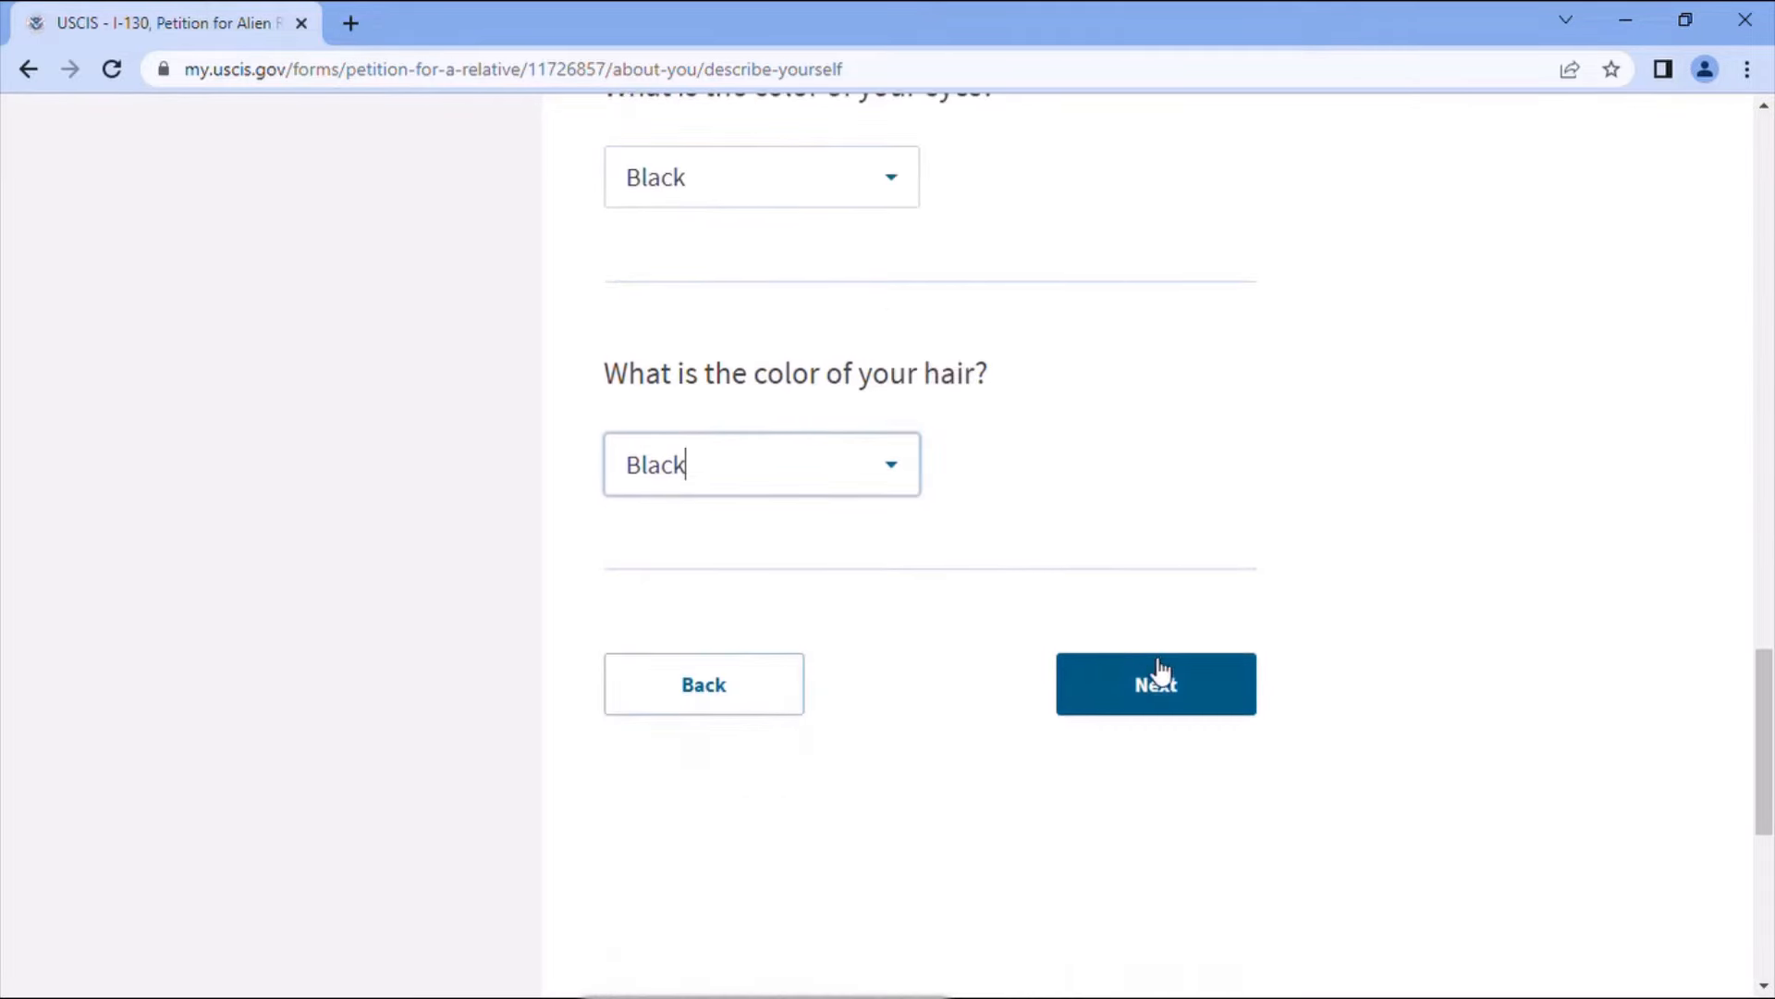
- Add a new employment entry with ATA as the employer name
click(1182, 682)
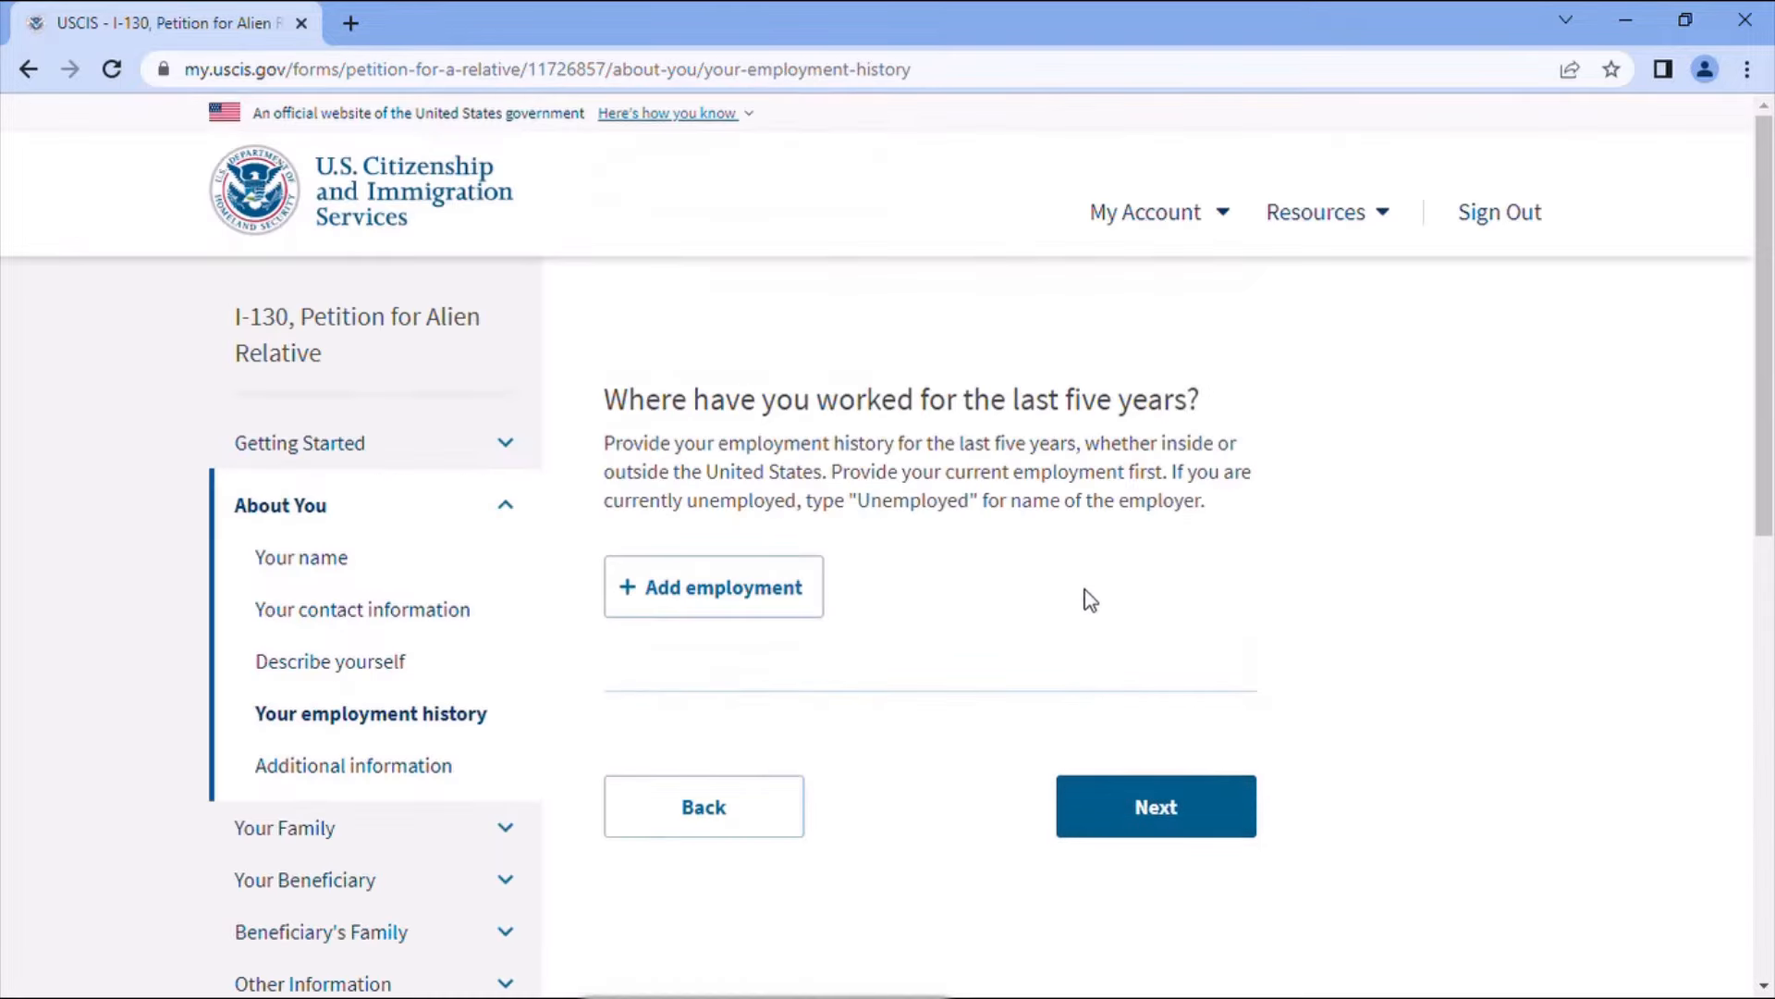
click(794, 601)
scroll(1299, 633, down, 5)
click(819, 572)
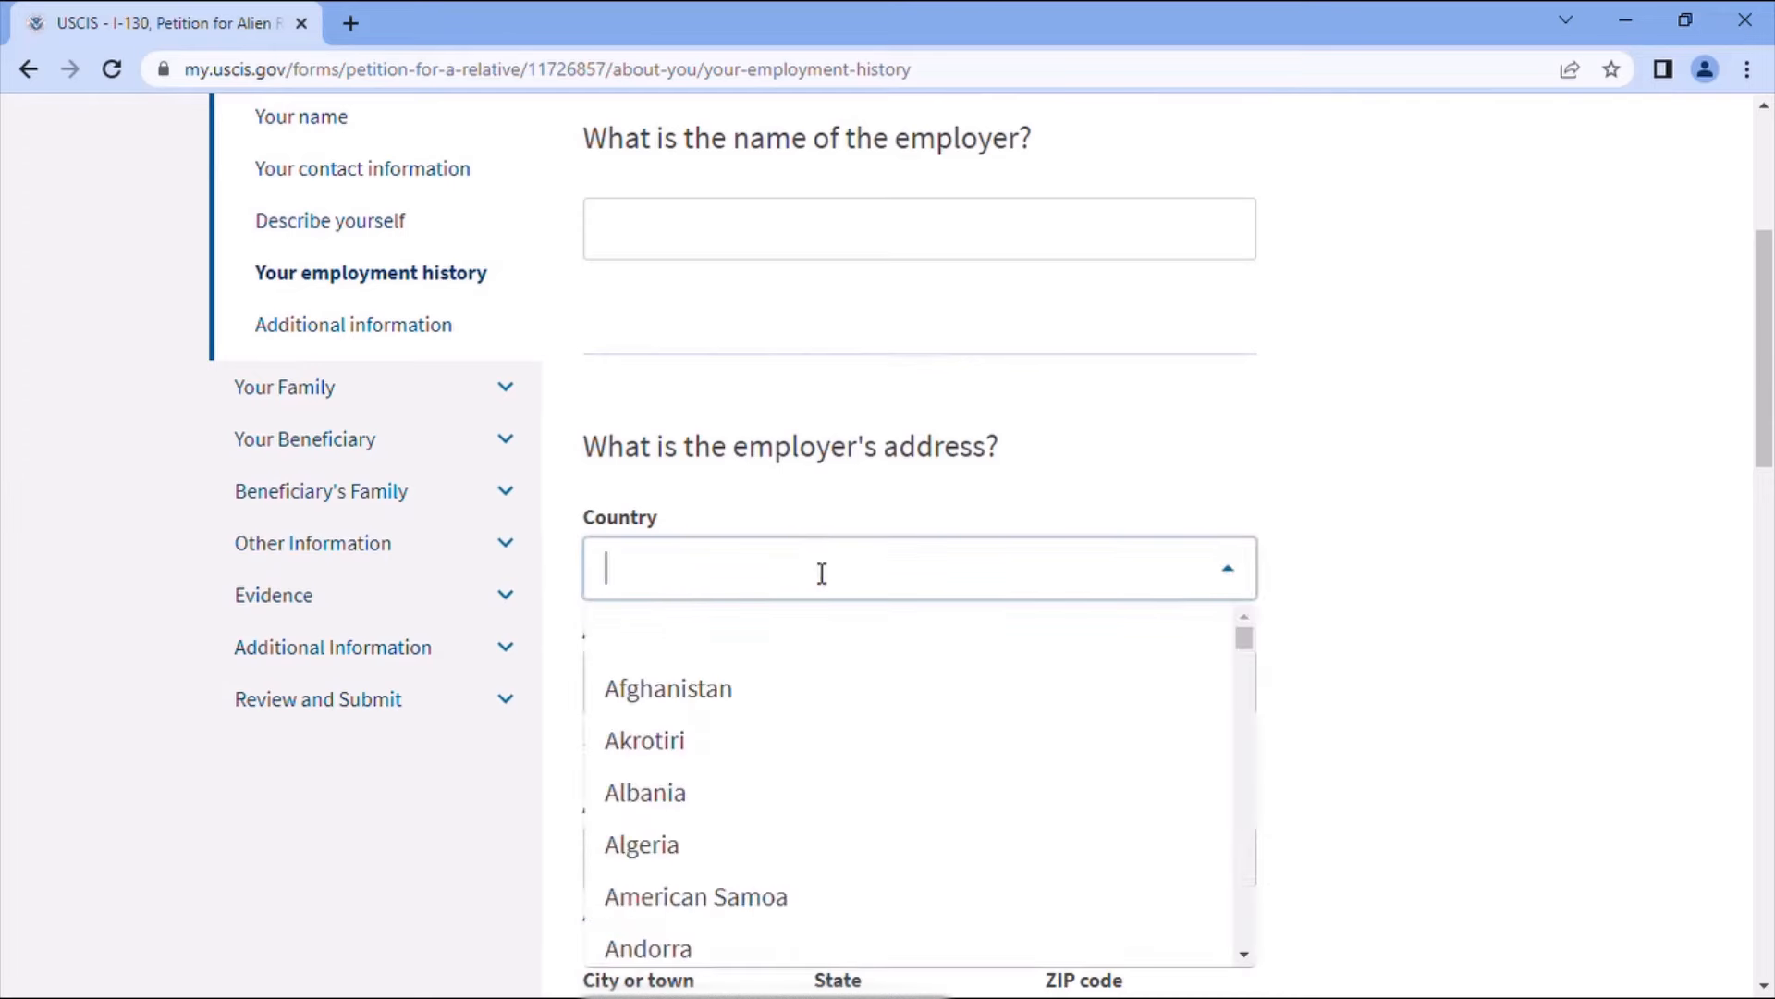
click(785, 228)
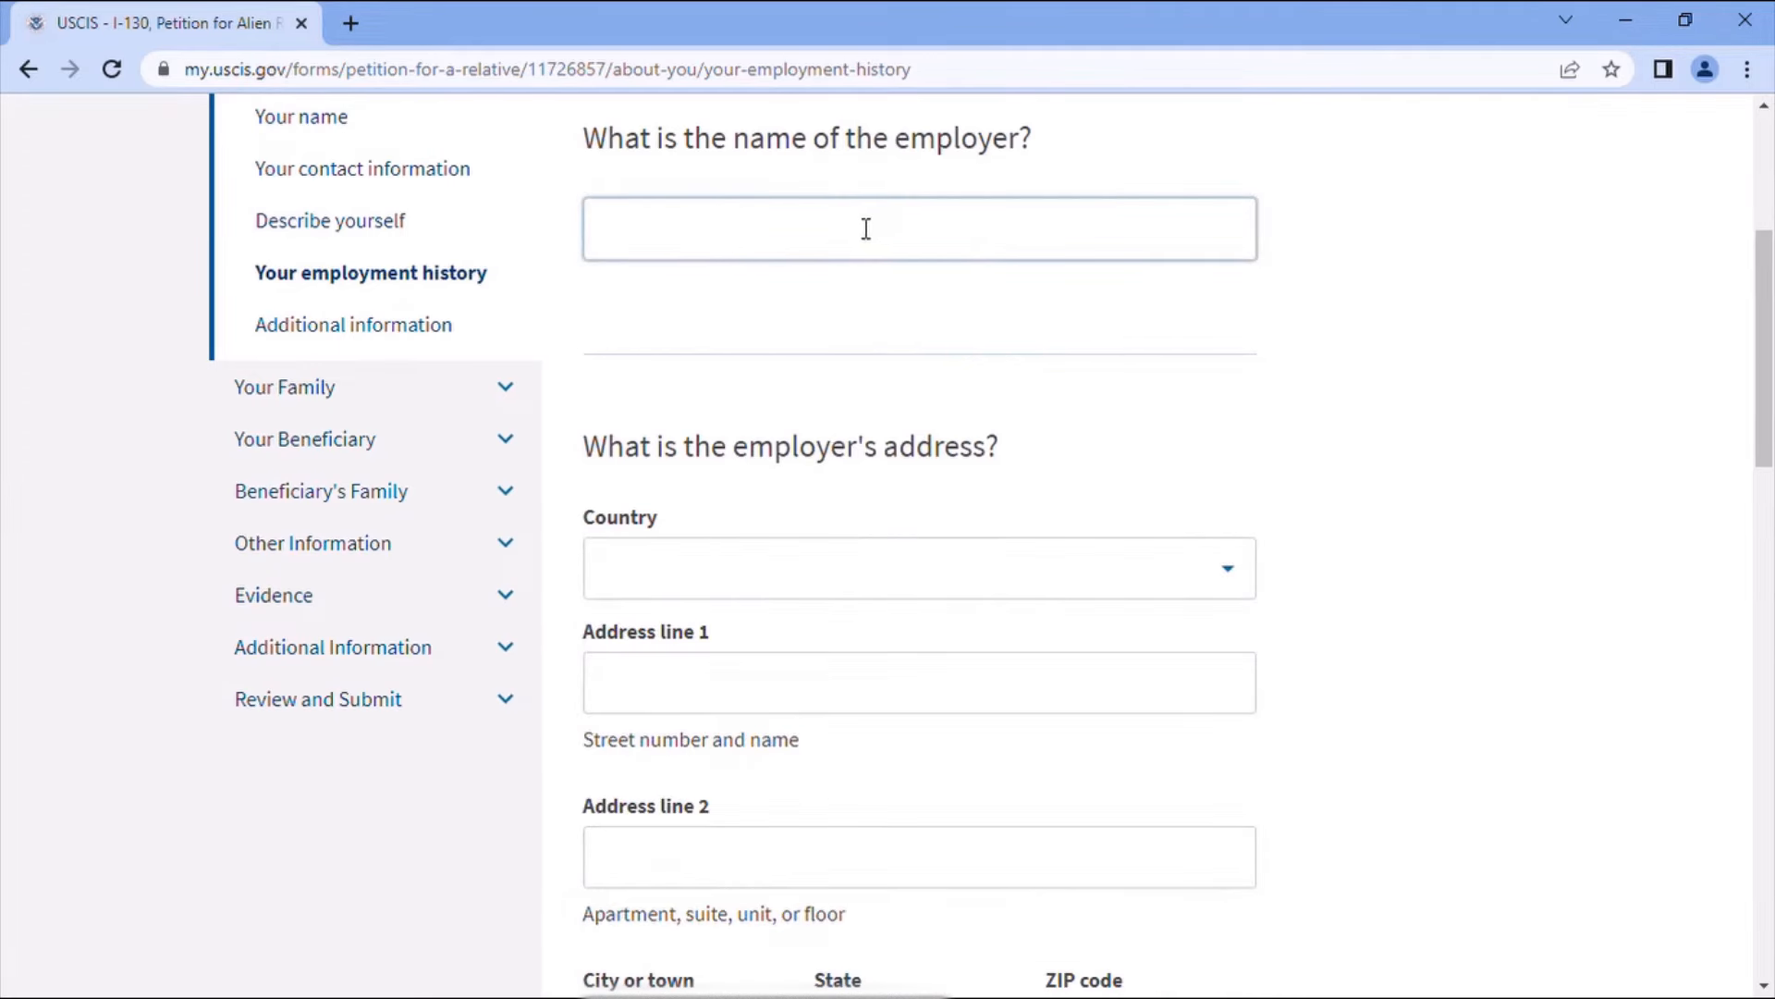
text(ATA)
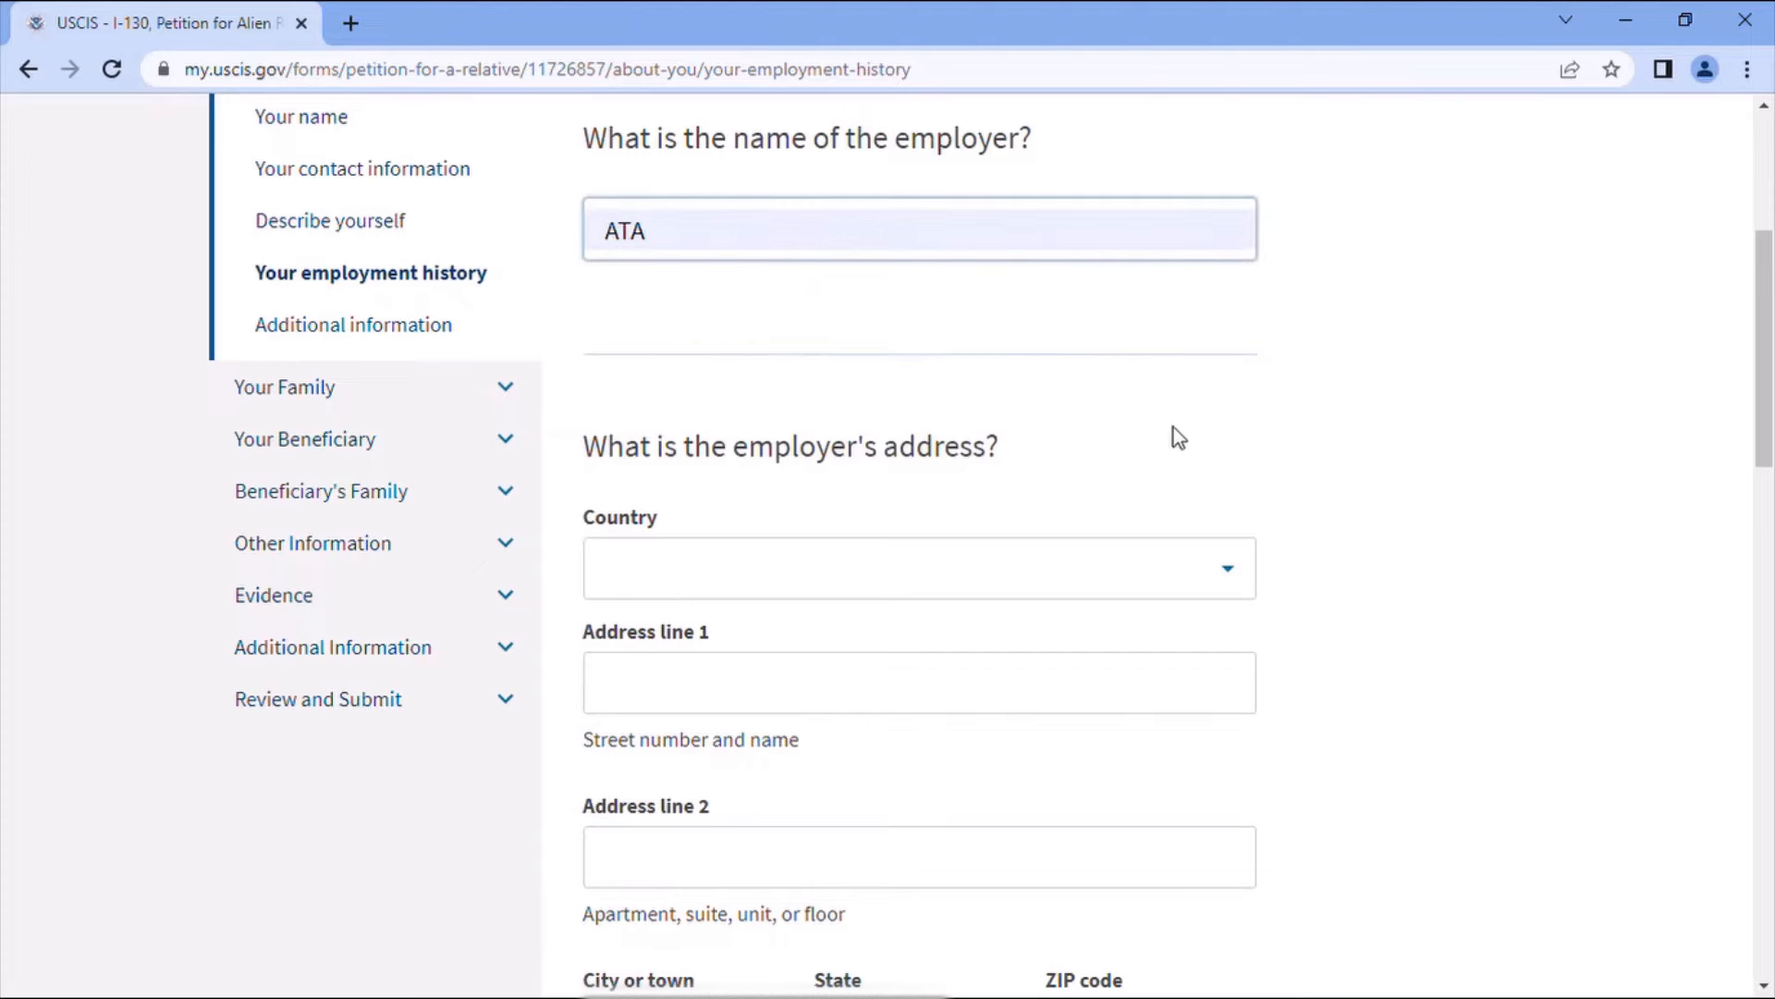
- Set the employer's country to United States and enter its street address
click(997, 590)
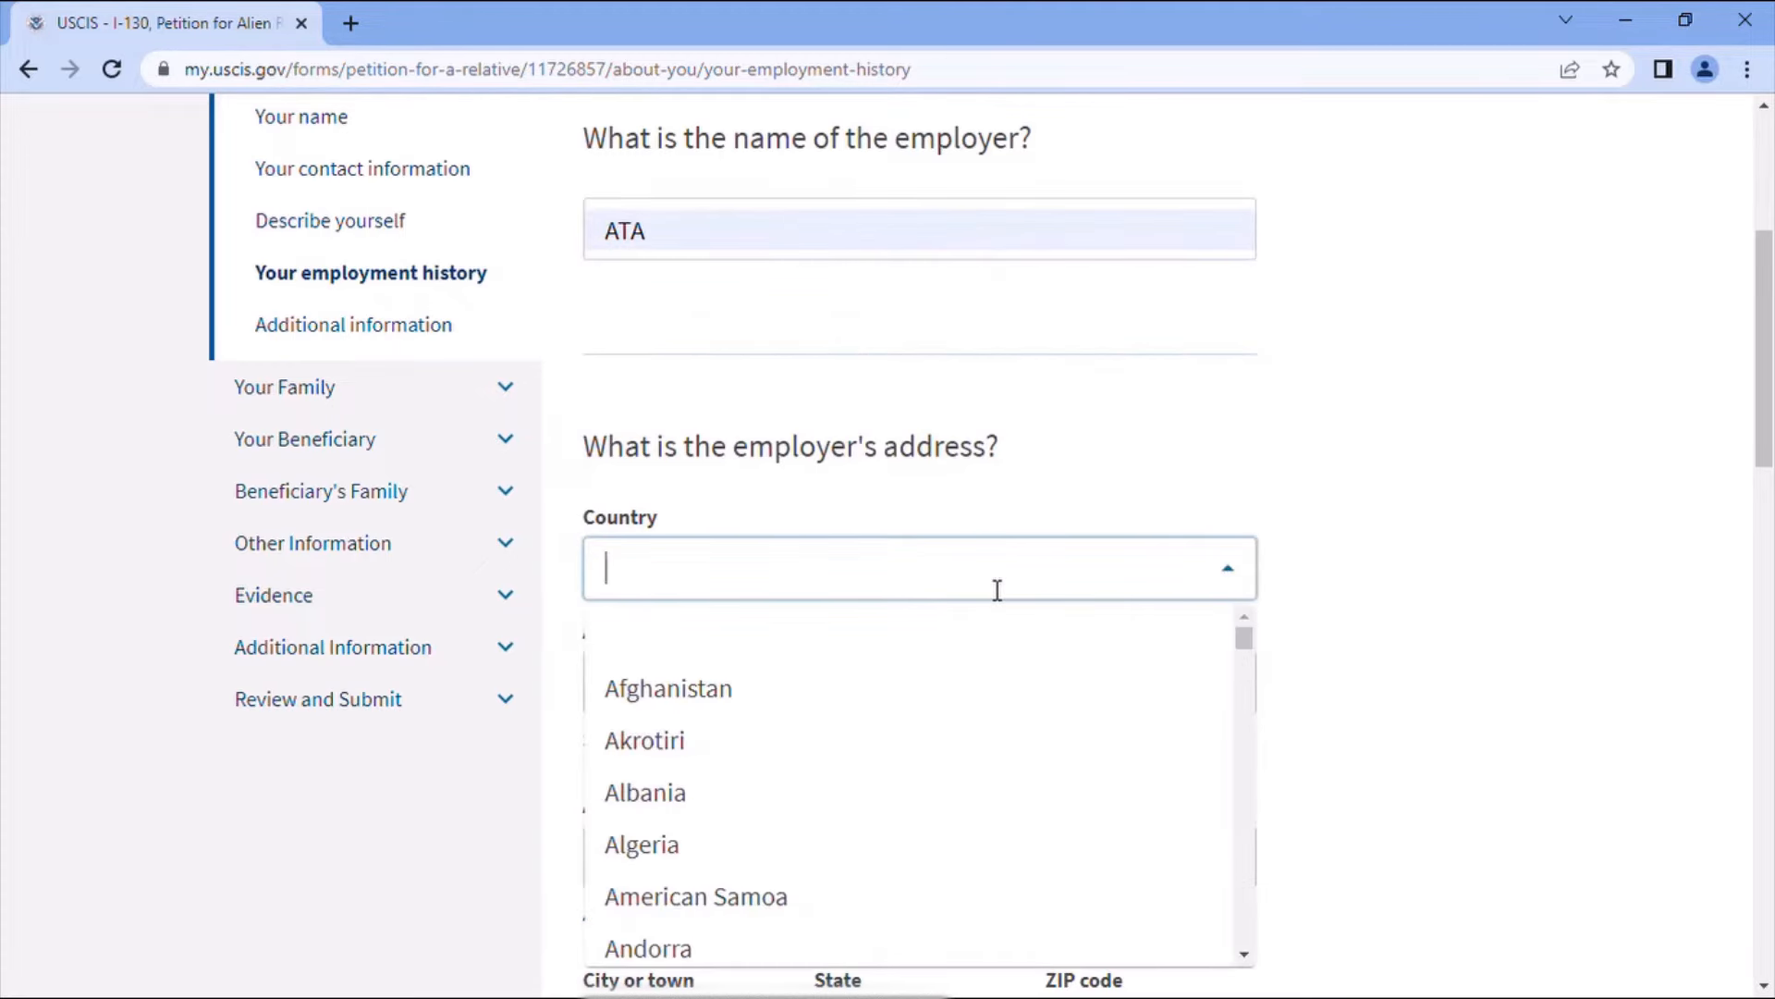
text(u)
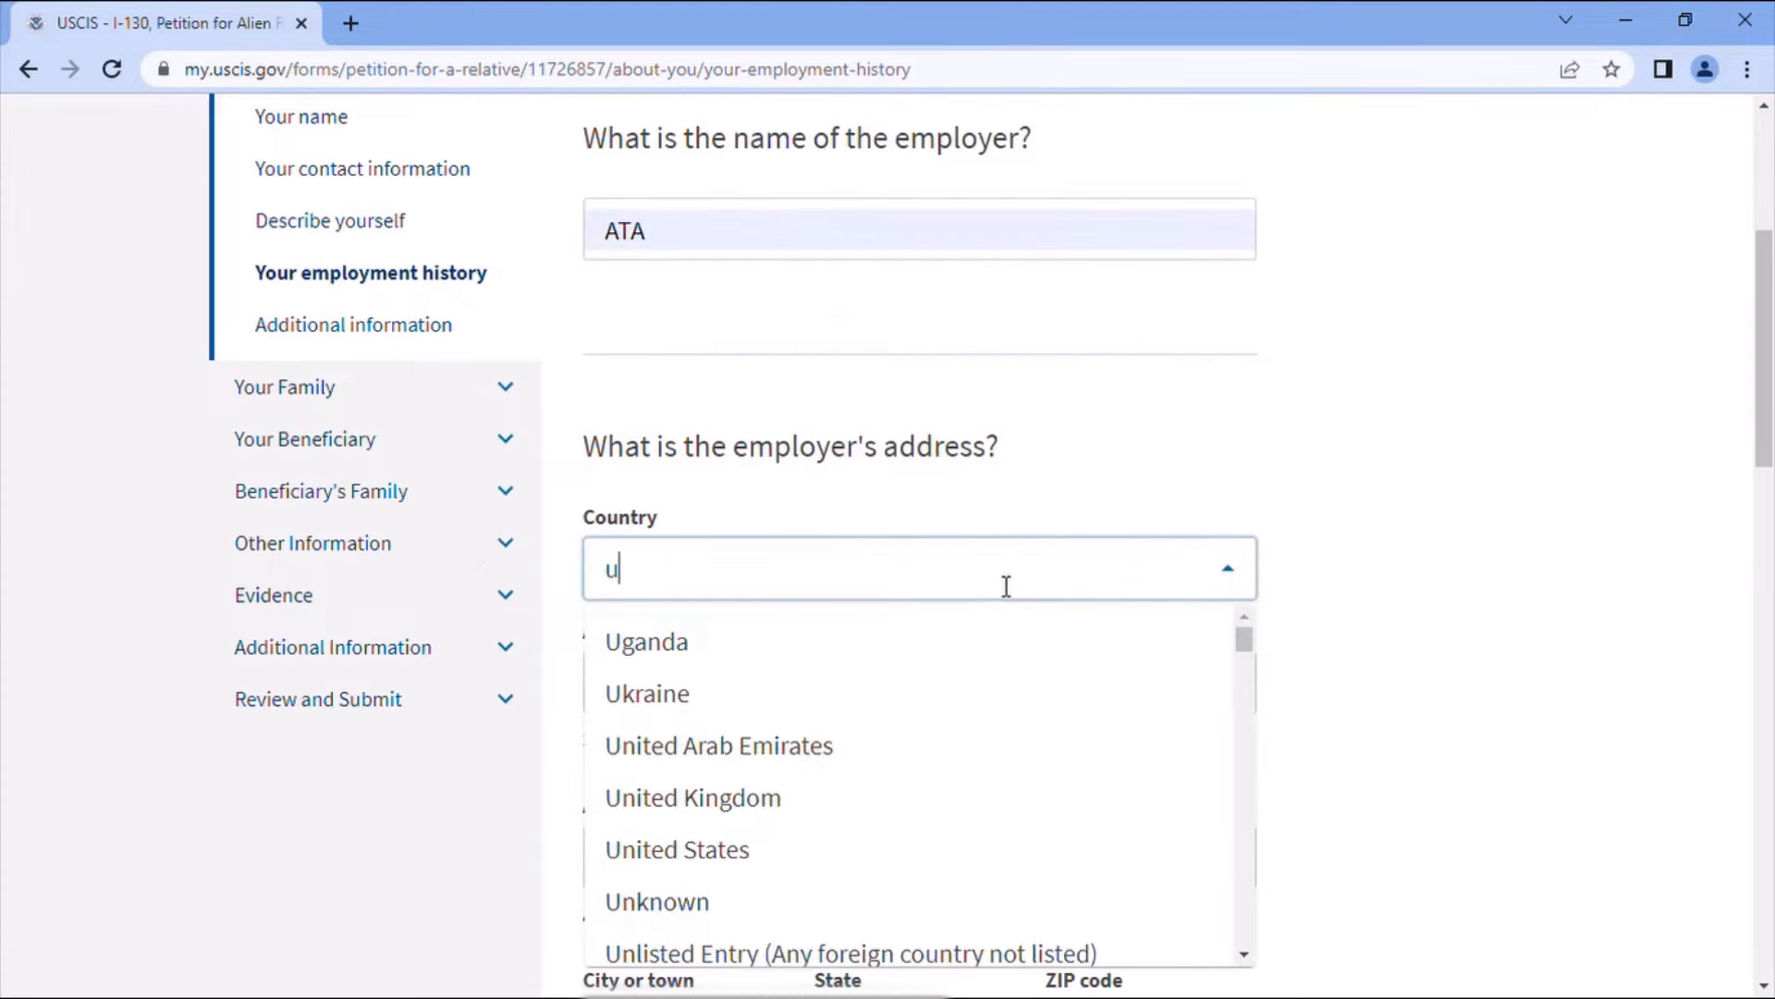
click(735, 843)
click(764, 695)
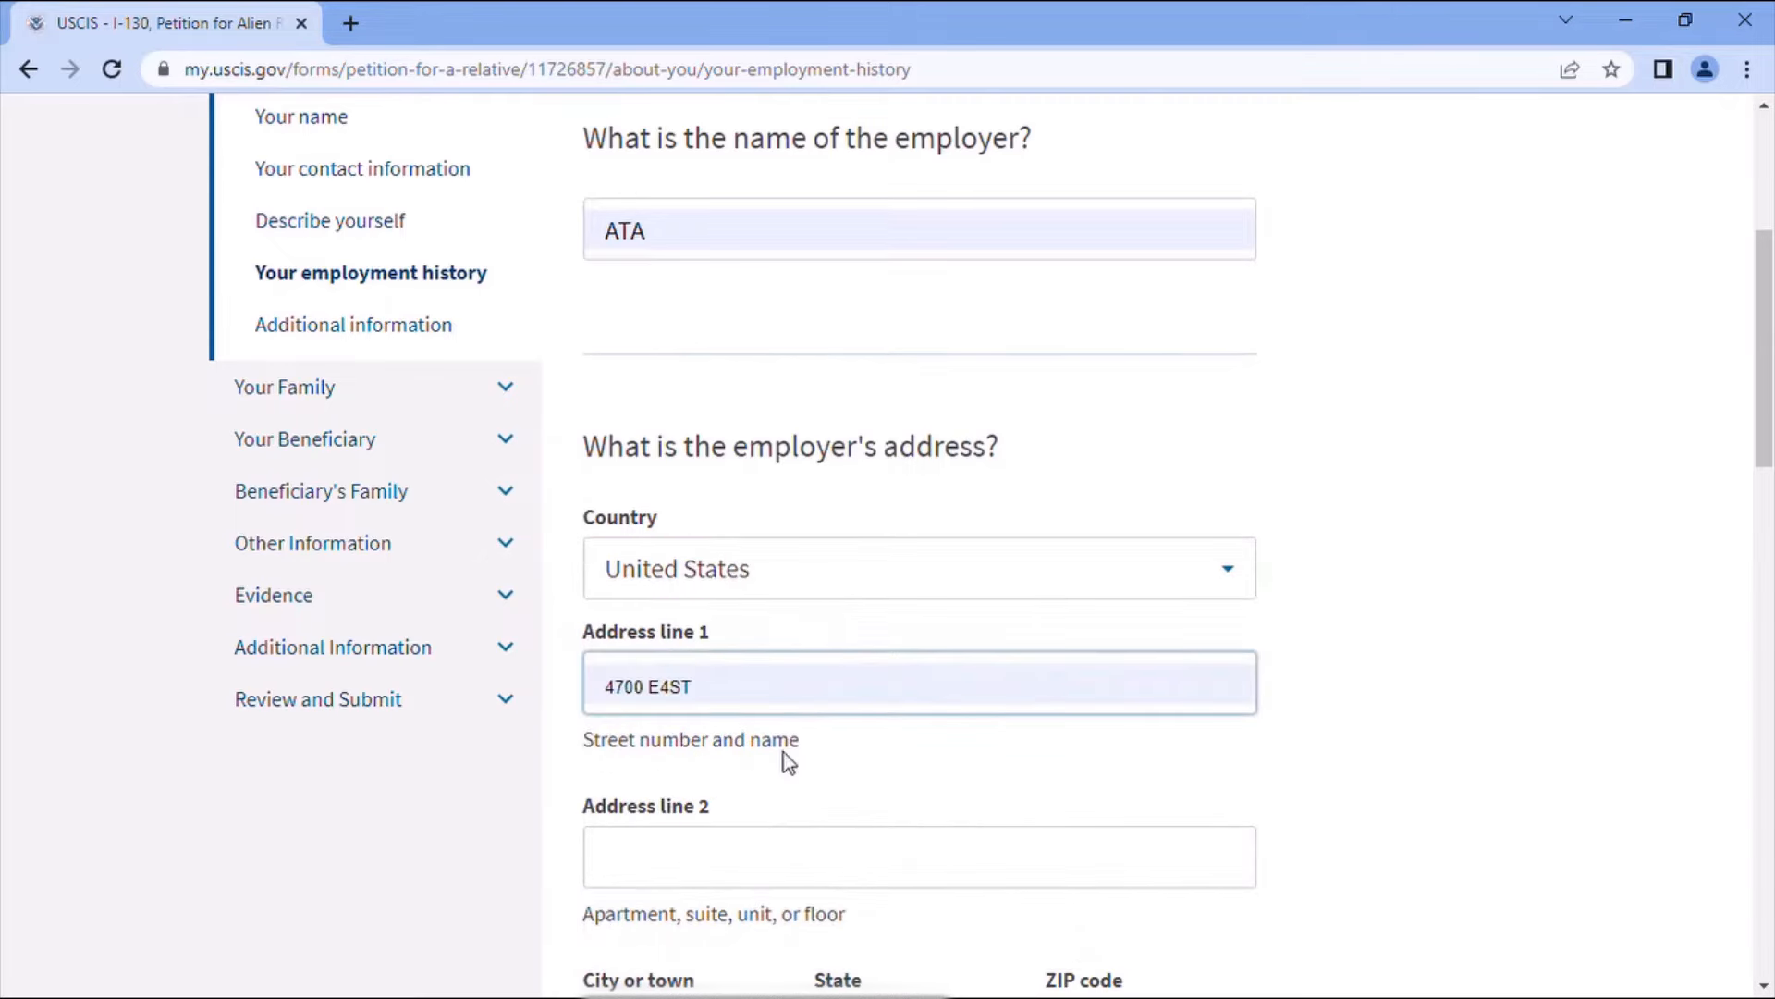
click(681, 693)
scroll(832, 721, down, 3)
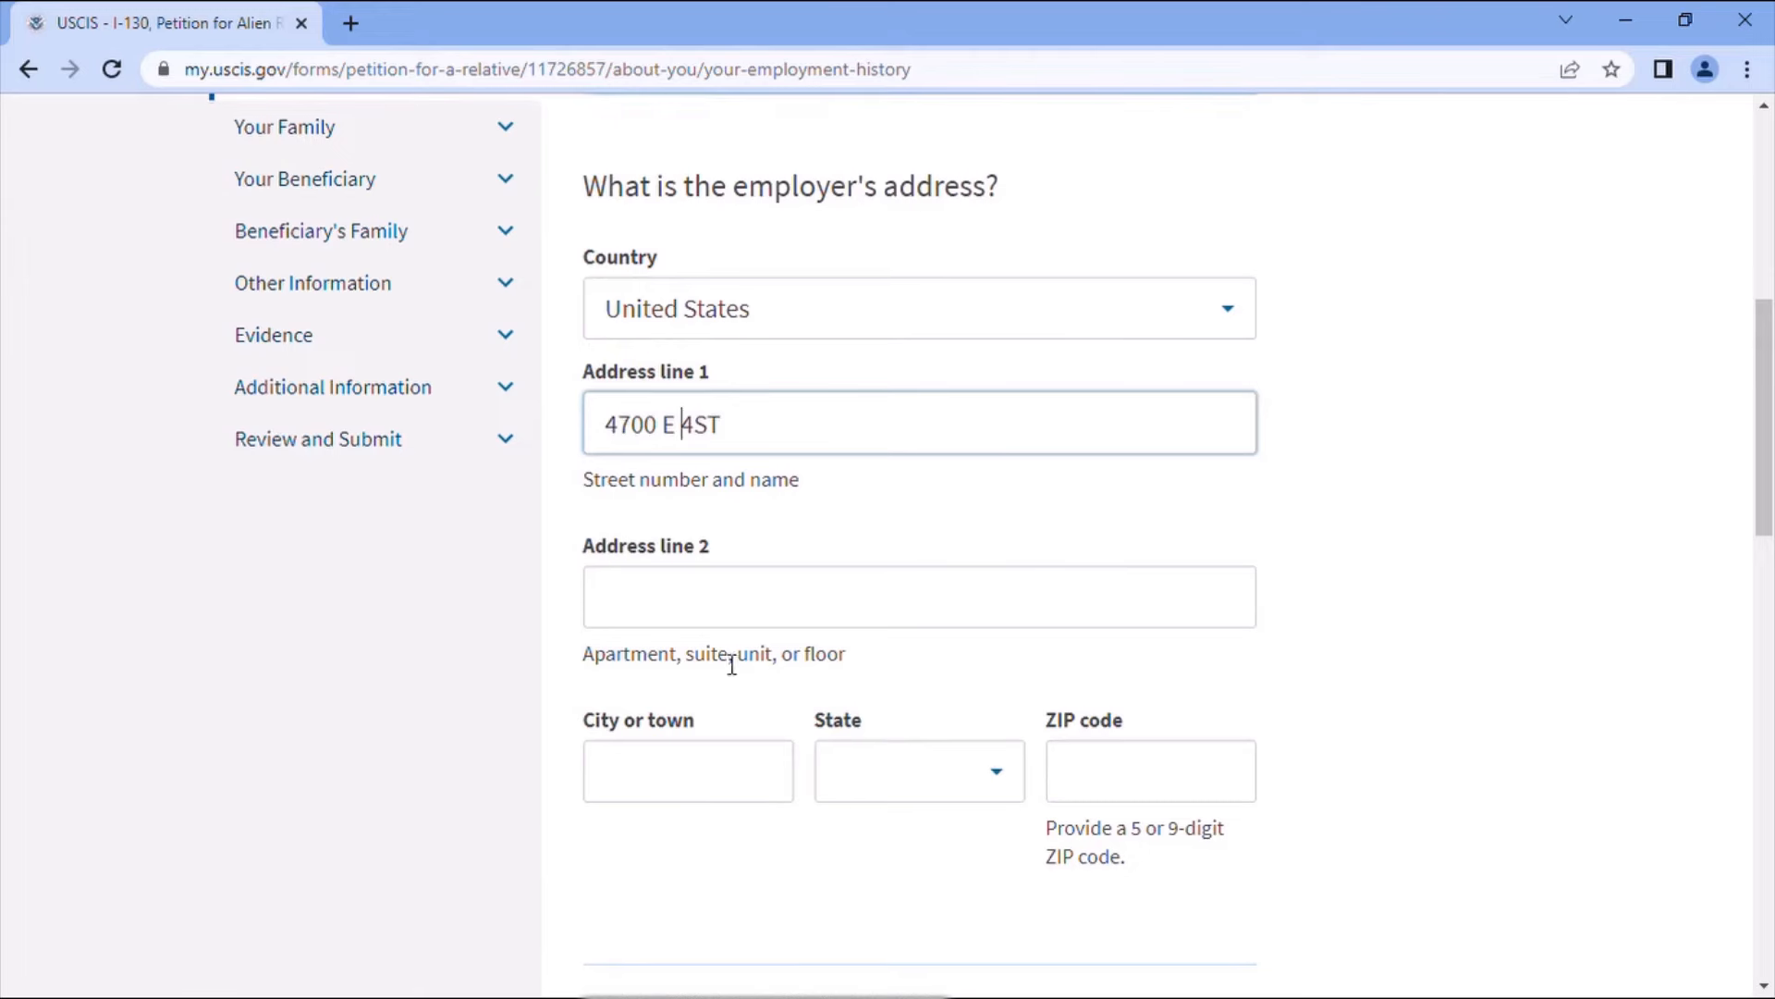
- Enter the employer's city Seymour, state Indiana and ZIP code 47000
click(737, 786)
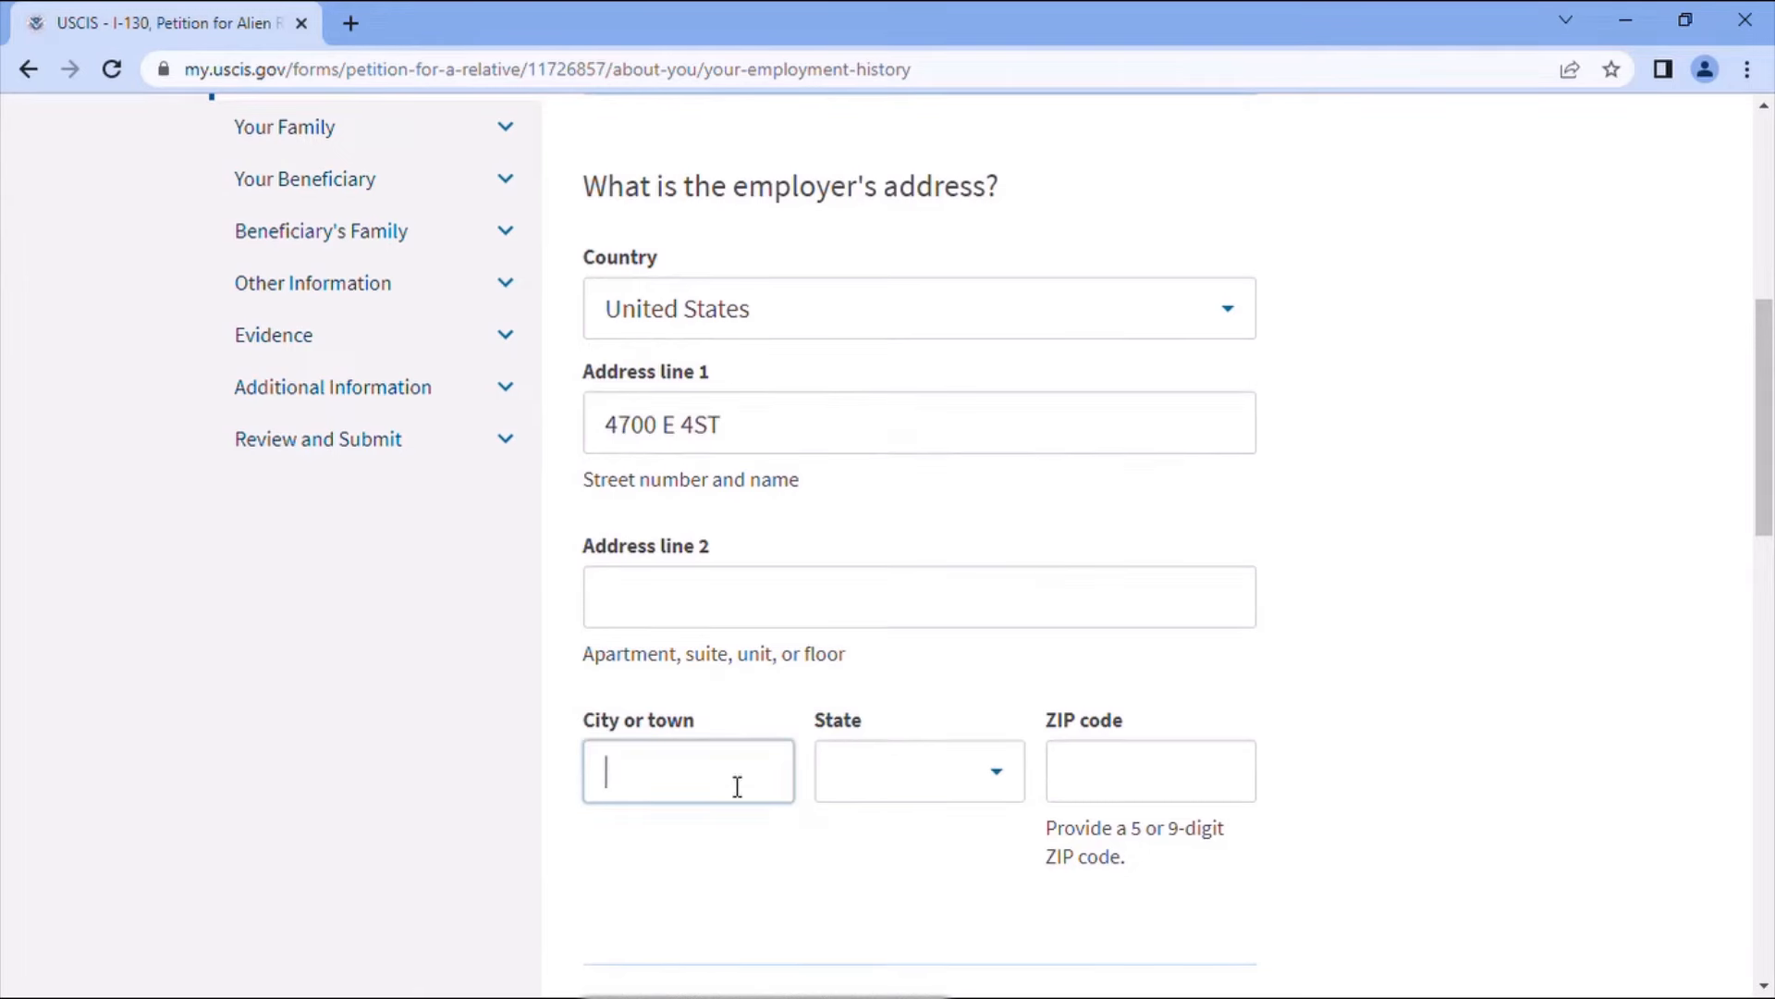
click(741, 839)
click(888, 788)
text(i)
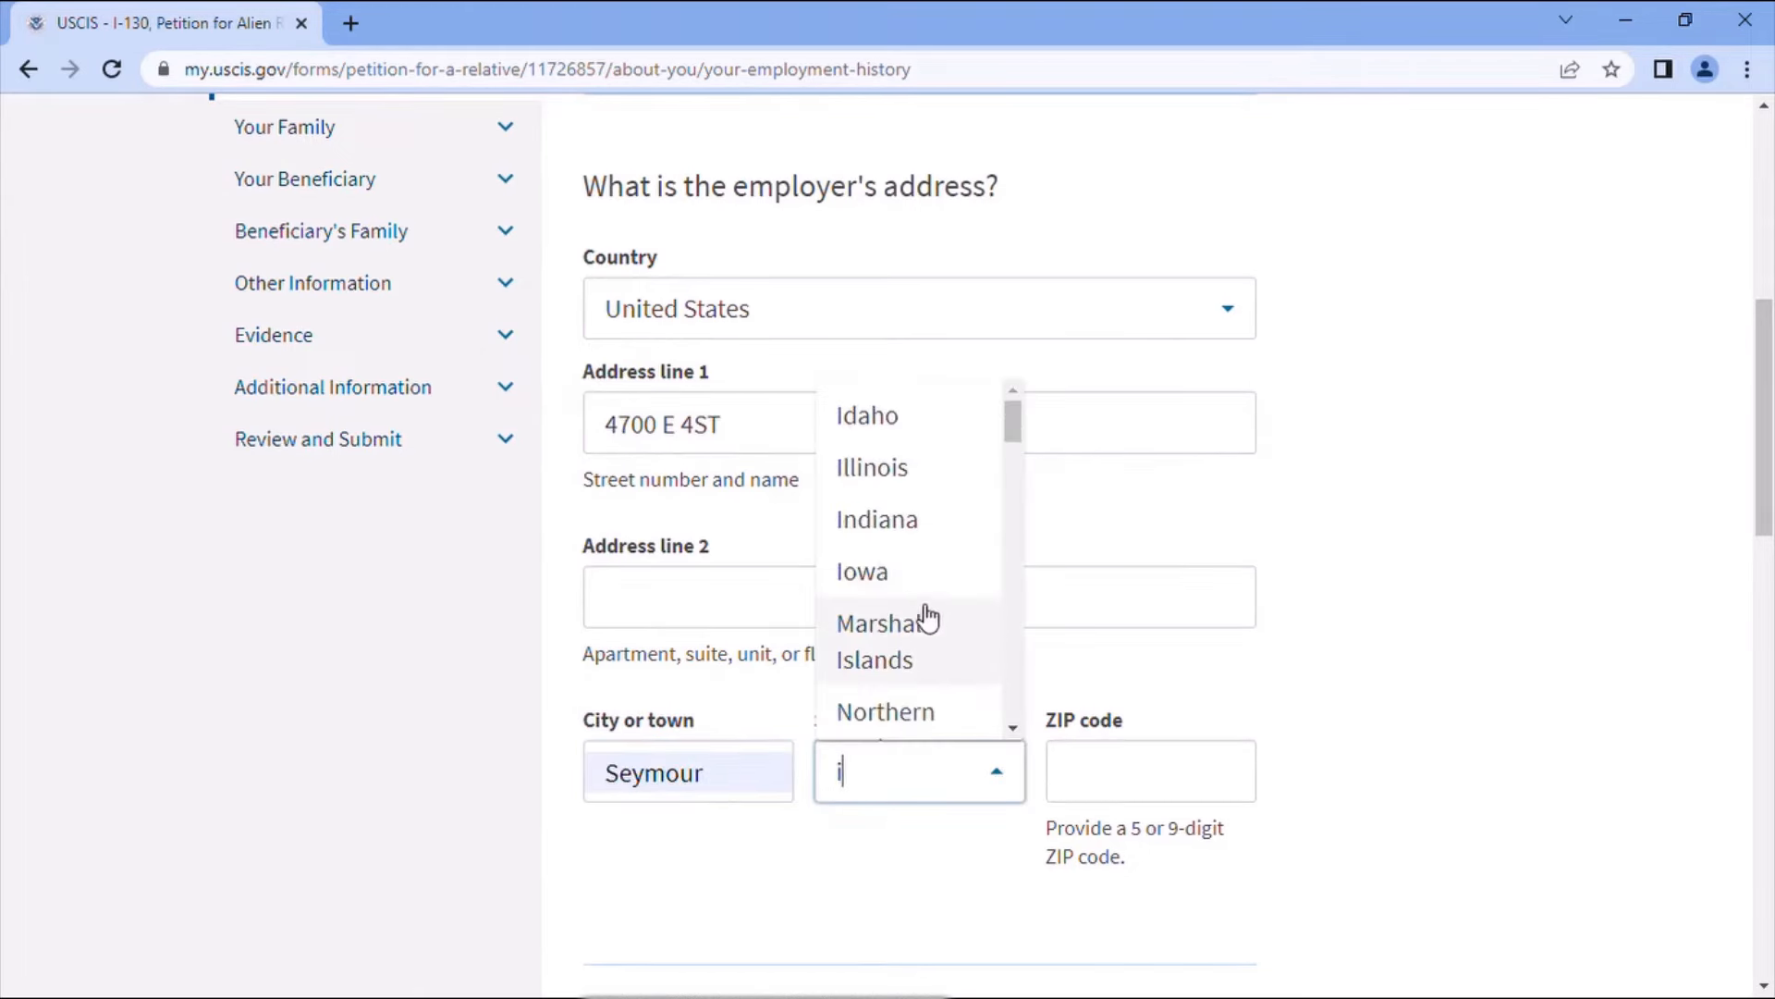
click(899, 519)
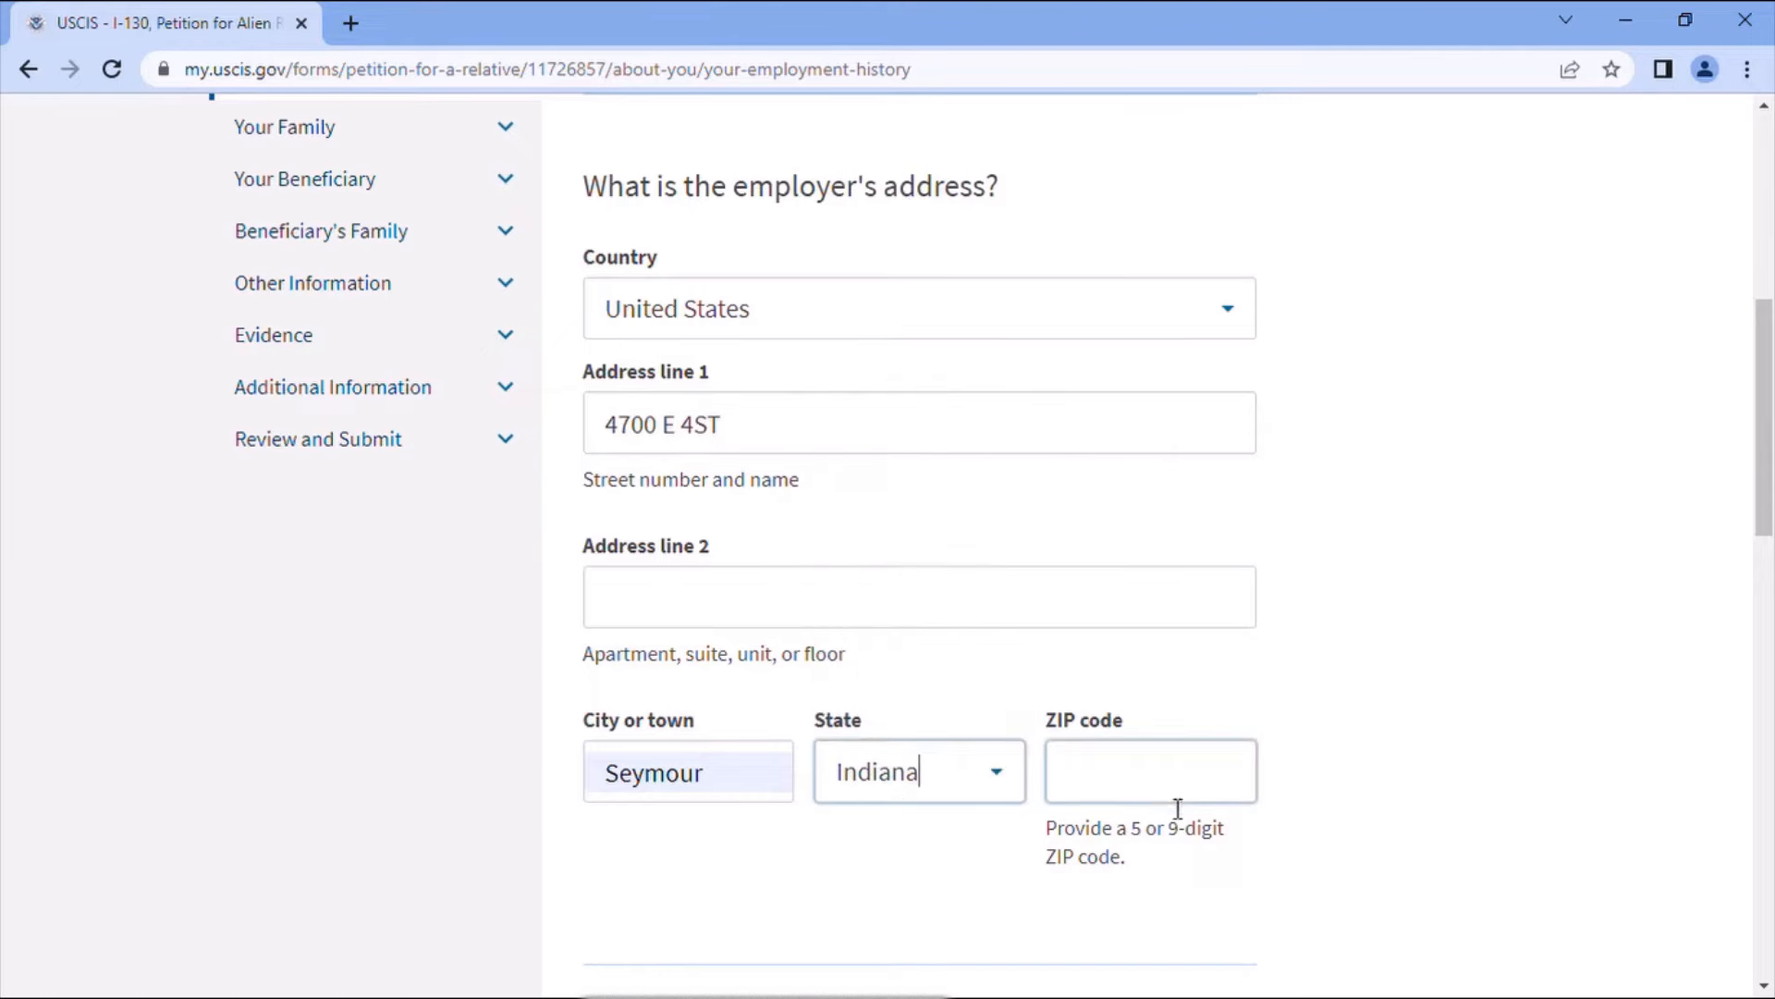
click(1158, 789)
text(47000)
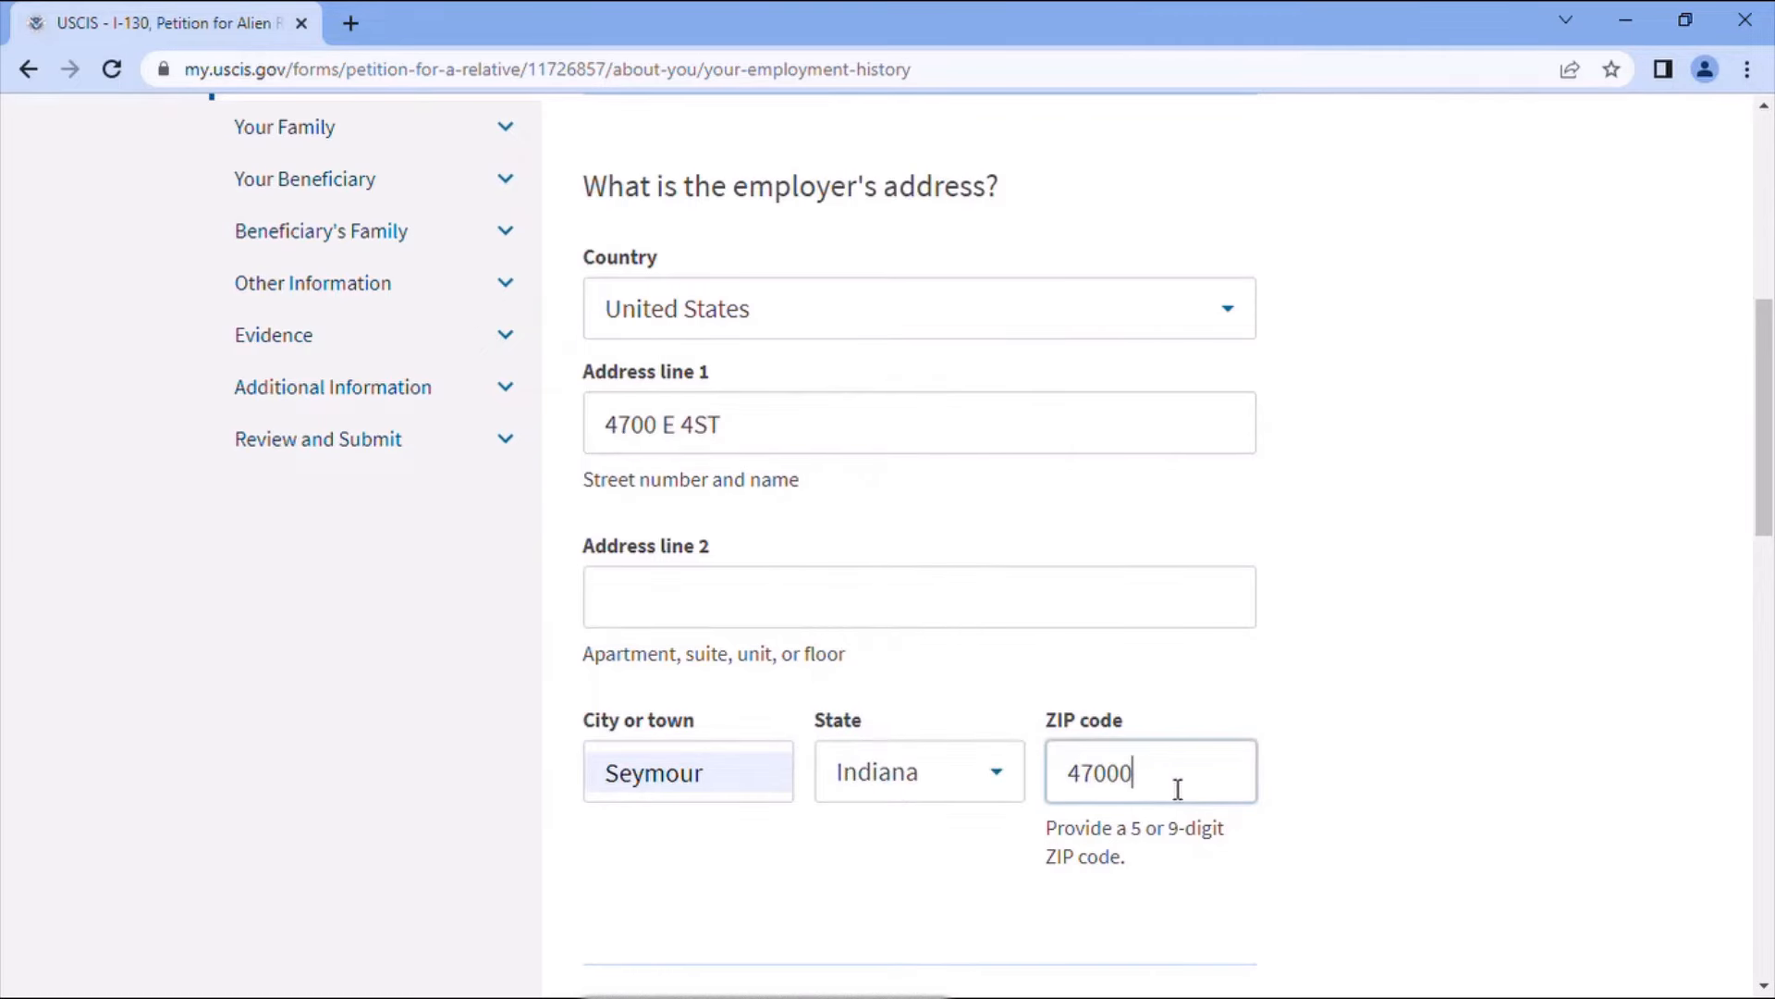
scroll(1192, 801, down, 2)
scroll(1022, 796, down, 3)
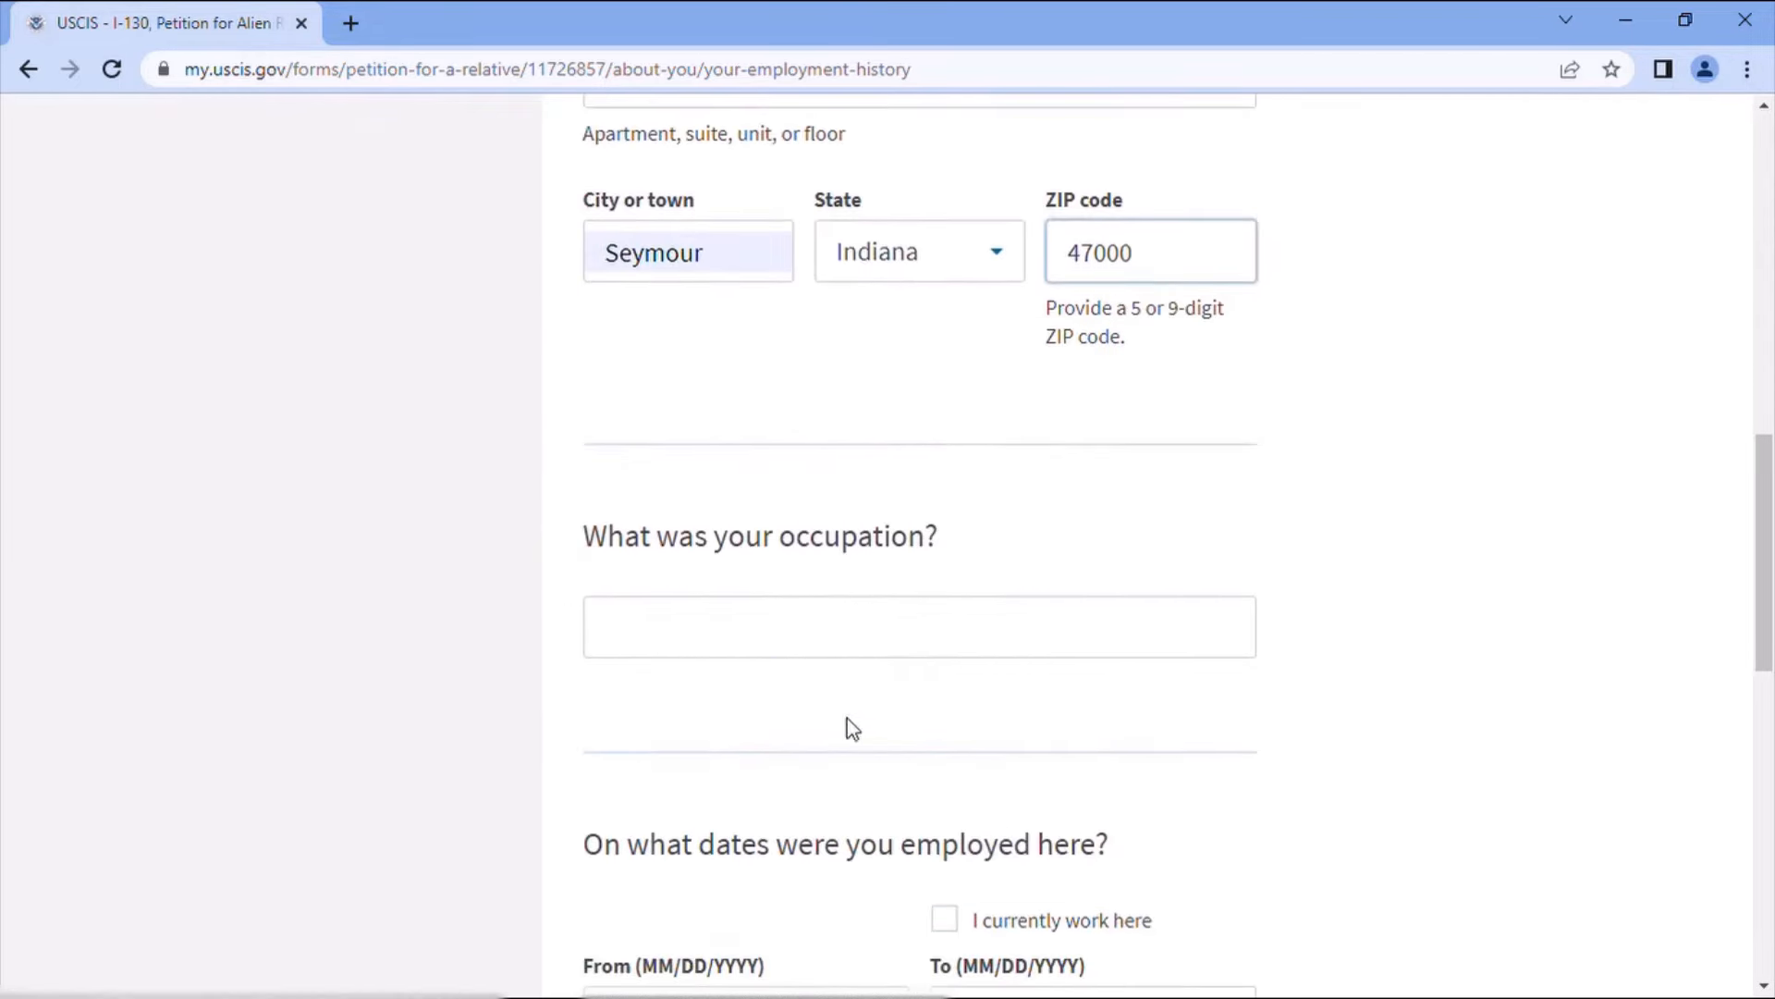
- Enter Engineer as occupation, mark it current from 10/10/2017, and save the ATA entry
click(792, 641)
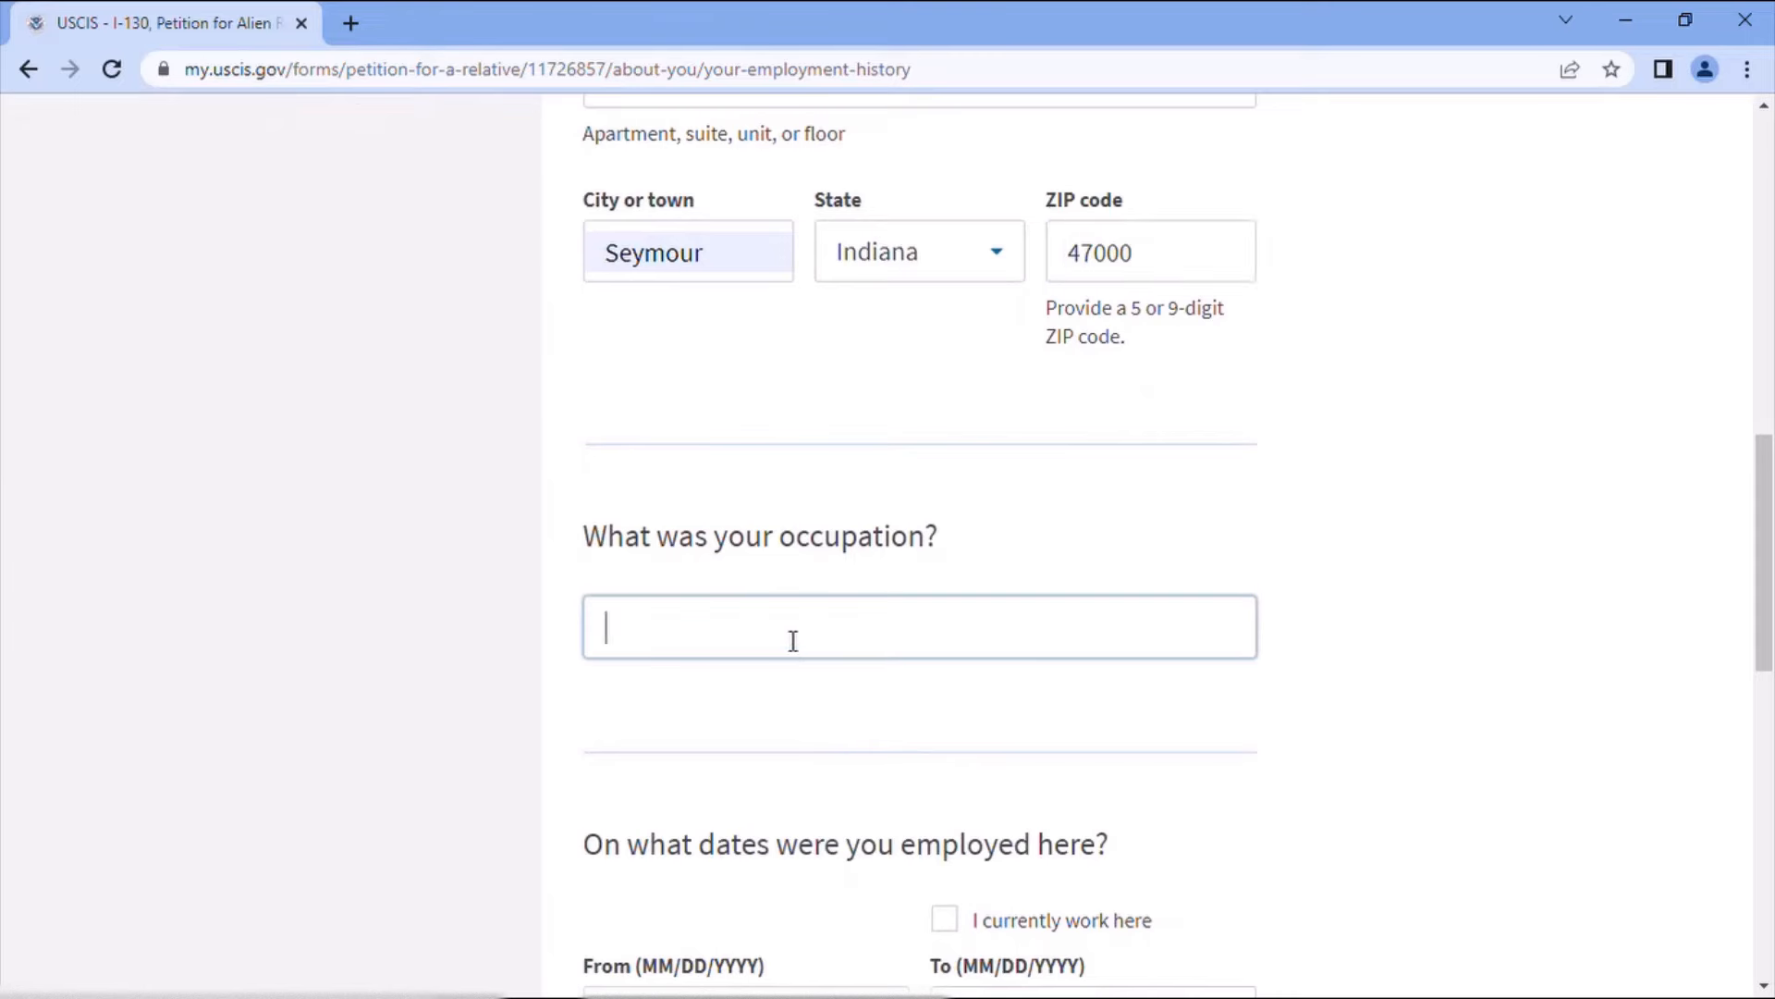
click(768, 707)
scroll(952, 758, down, 3)
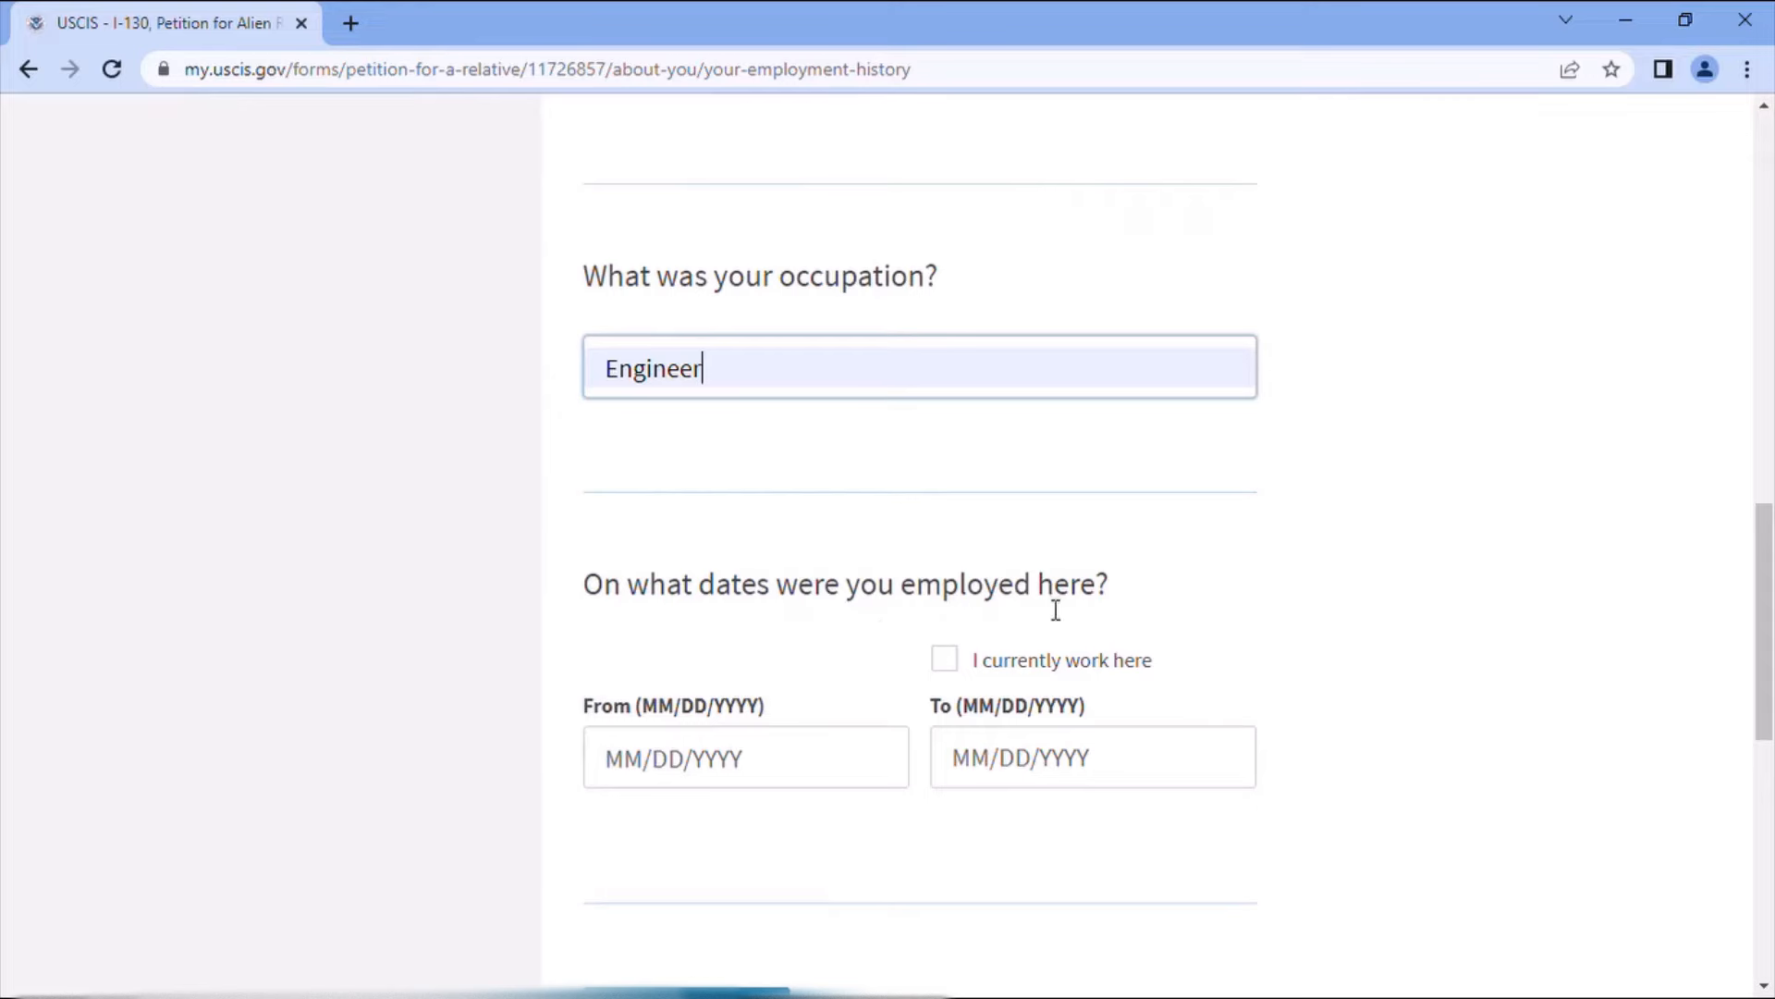
click(953, 659)
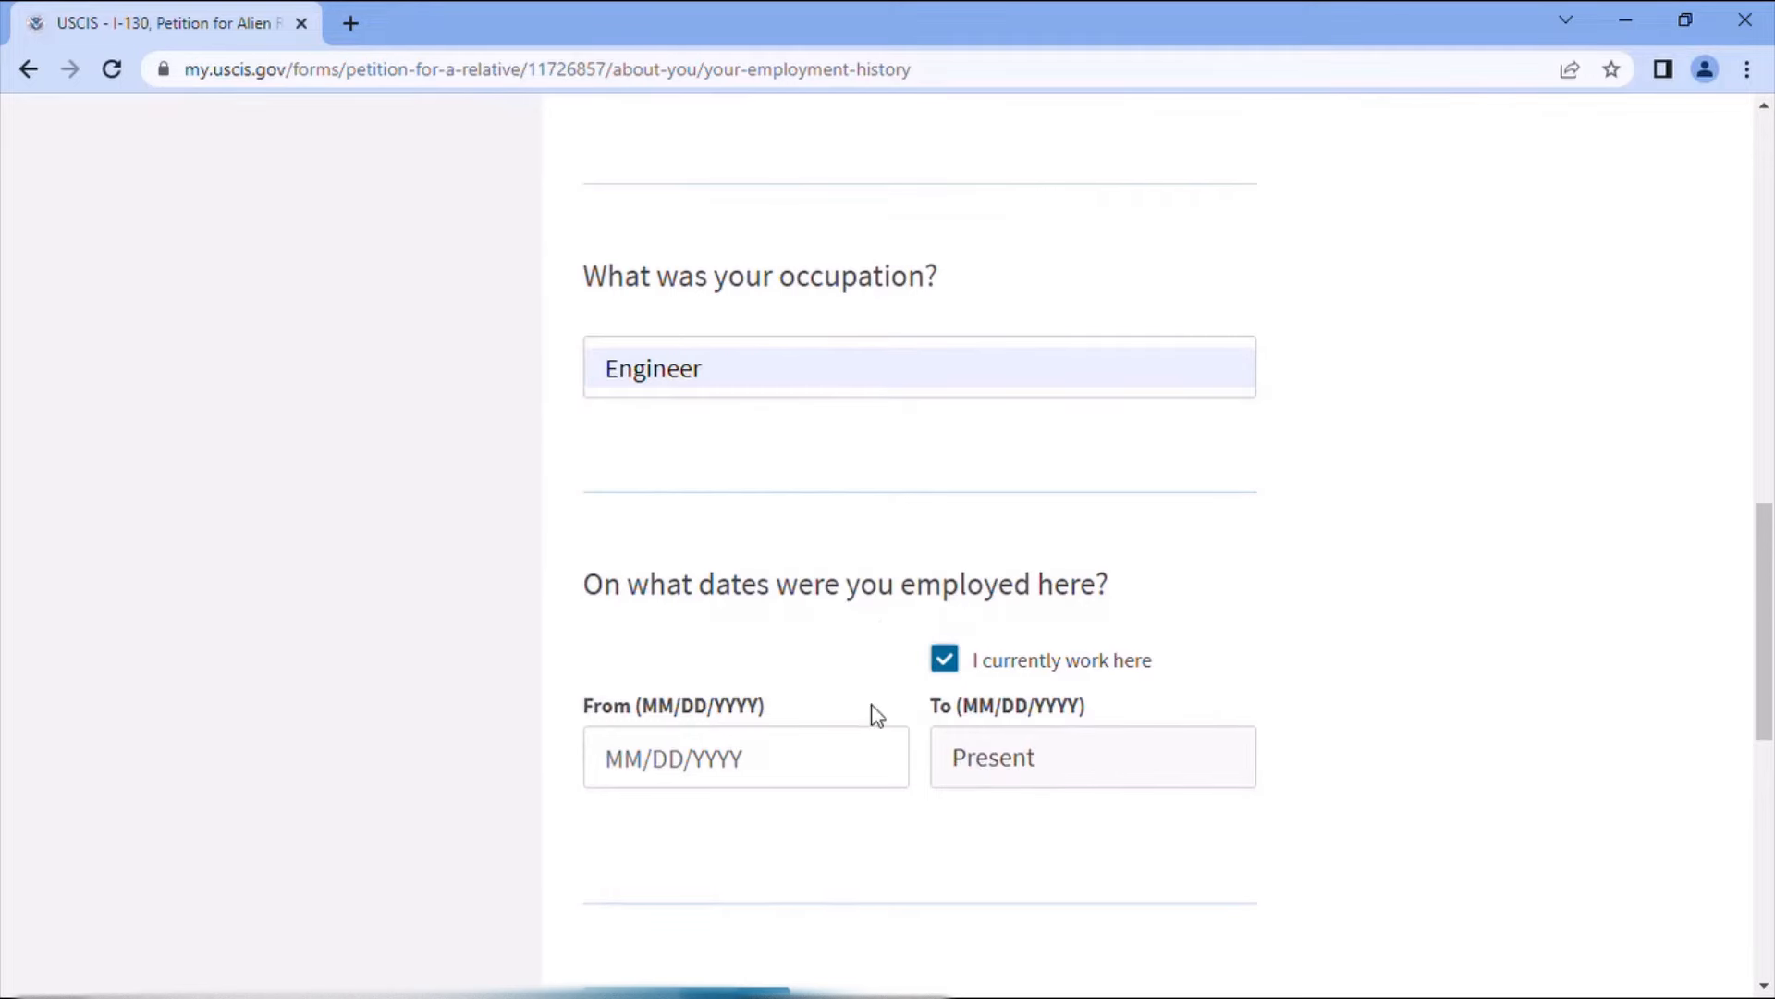
click(655, 753)
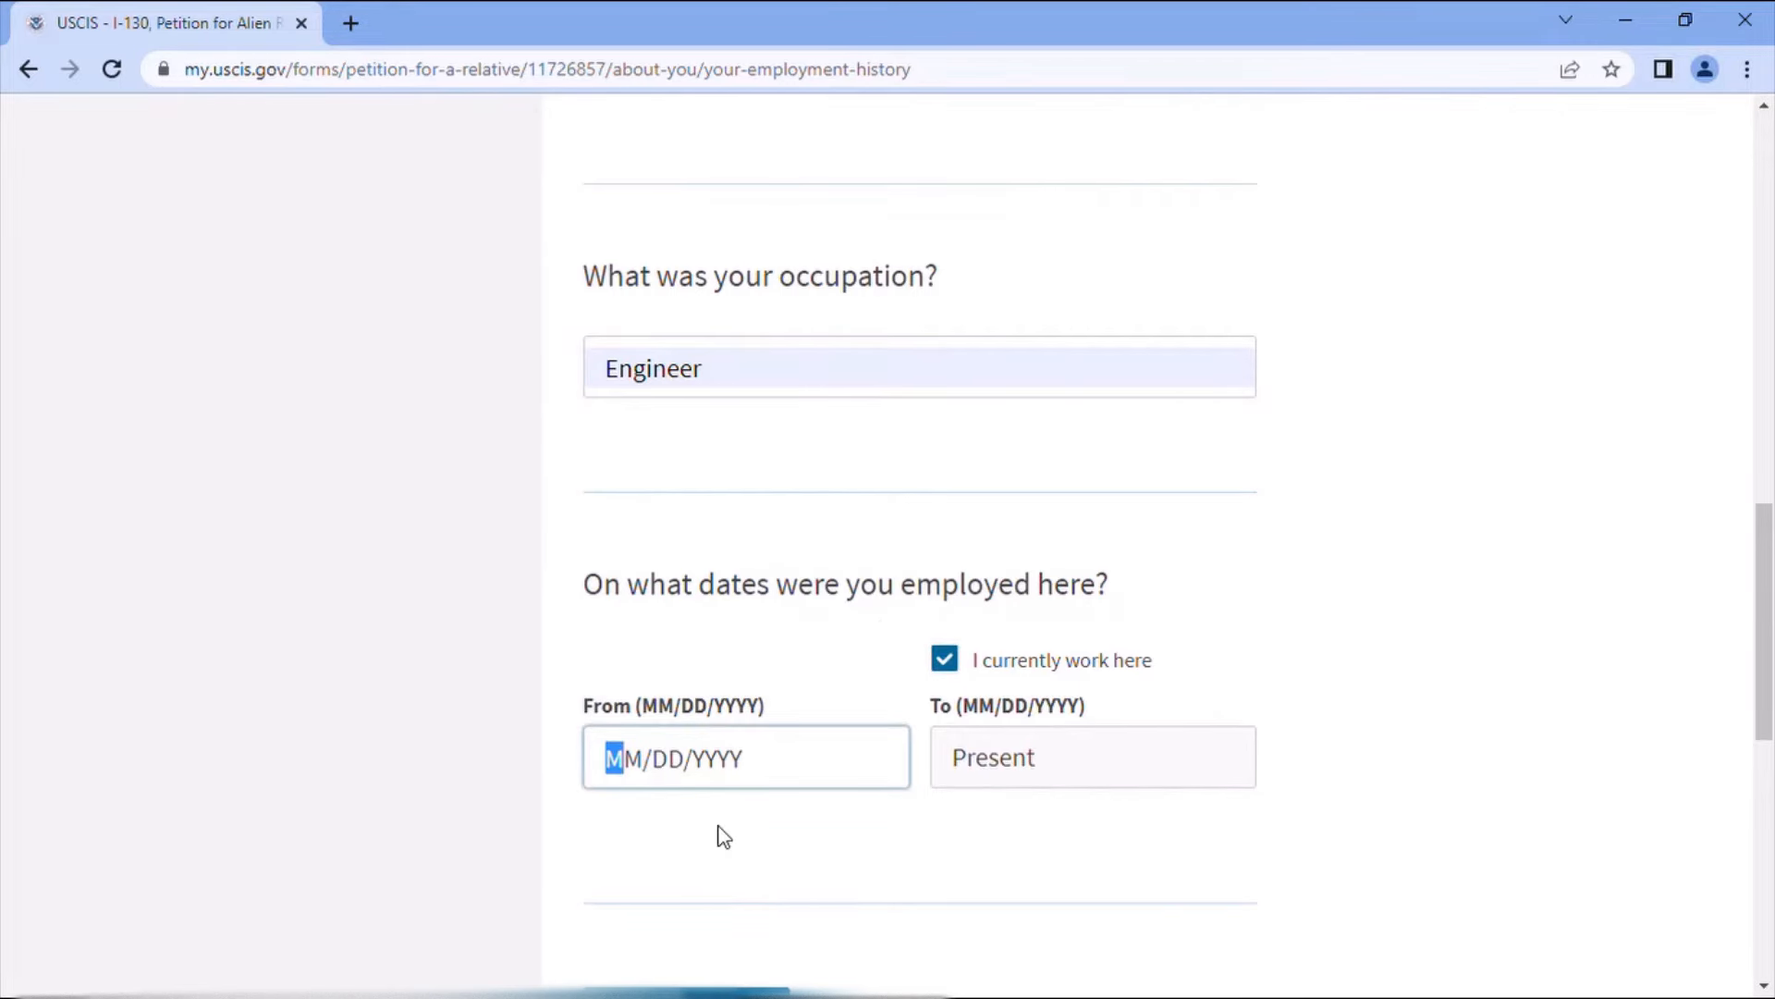
text(10/10/)
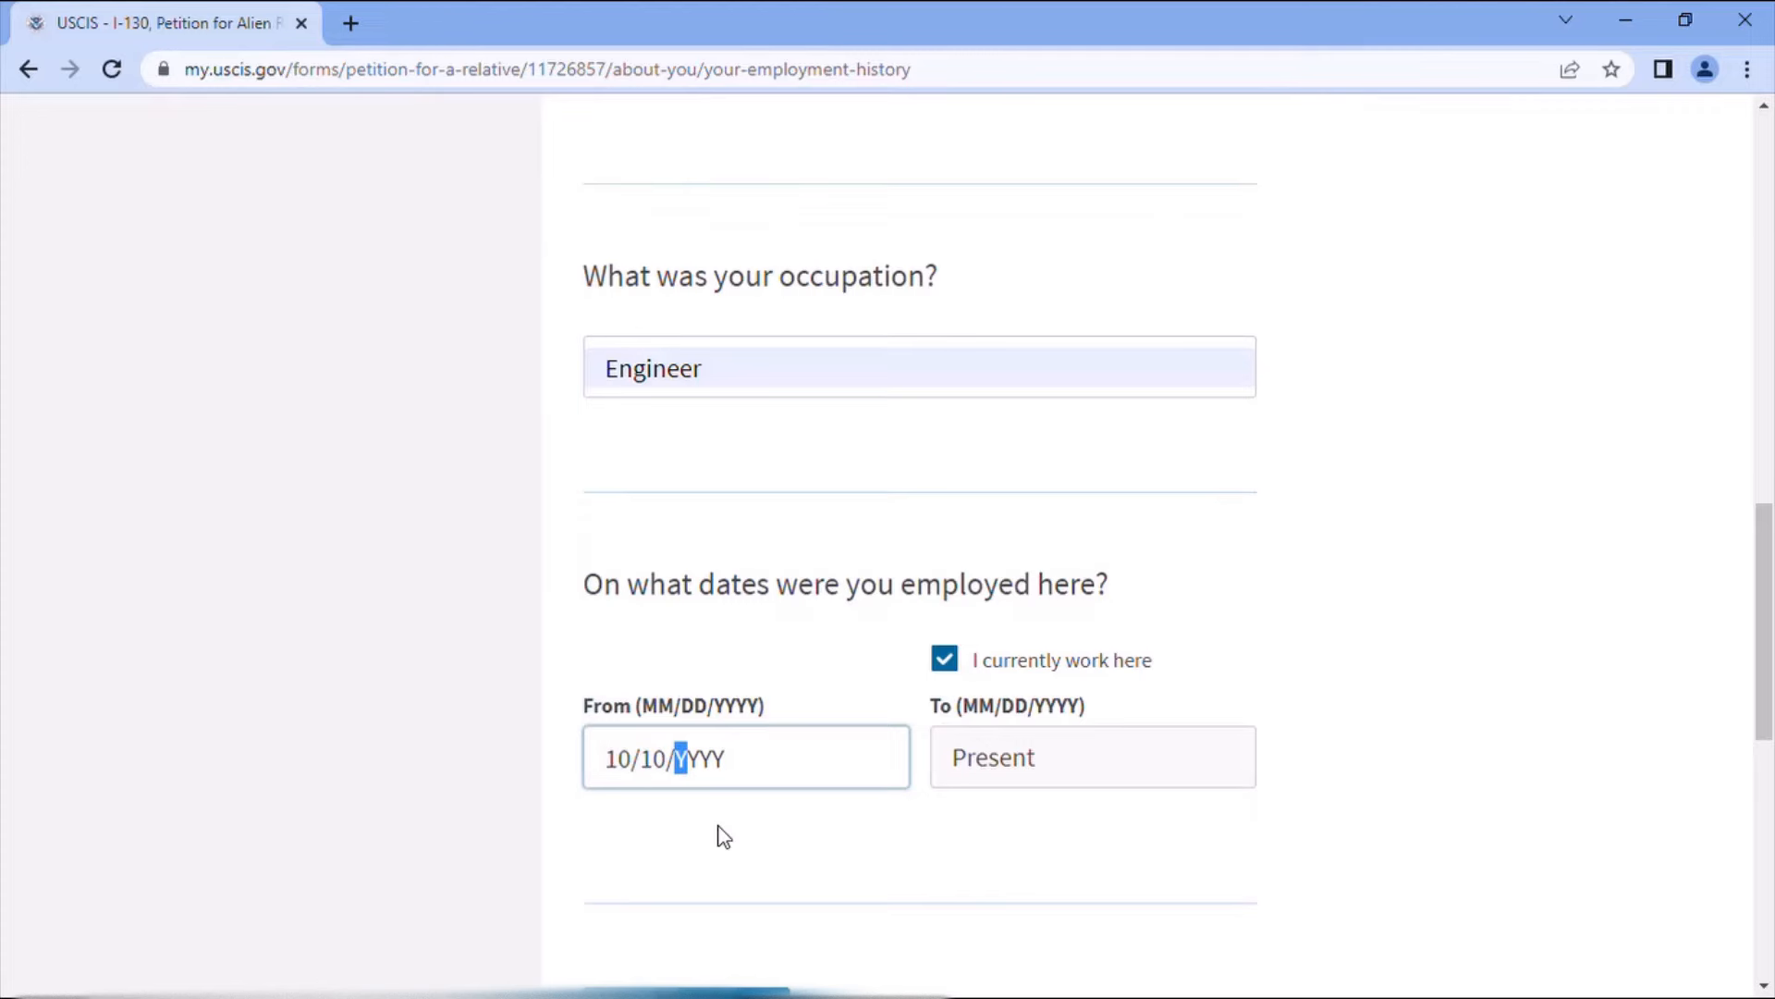
text(2017)
scroll(1152, 743, down, 3)
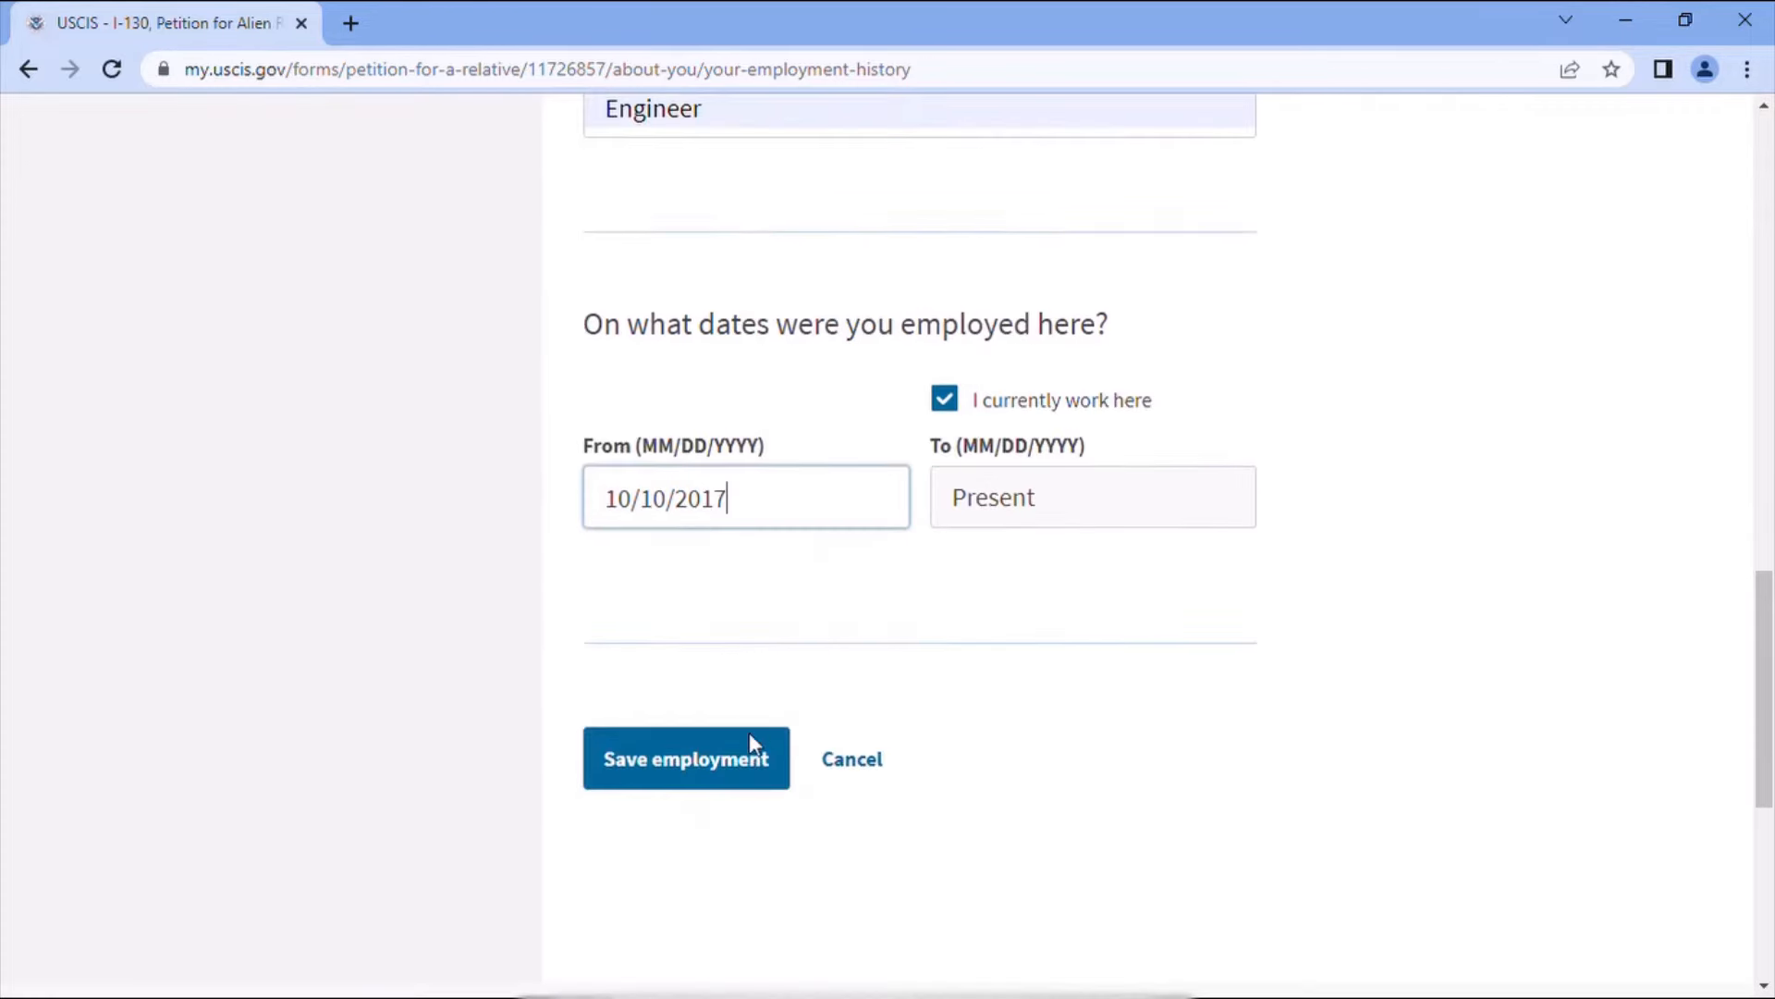
click(749, 735)
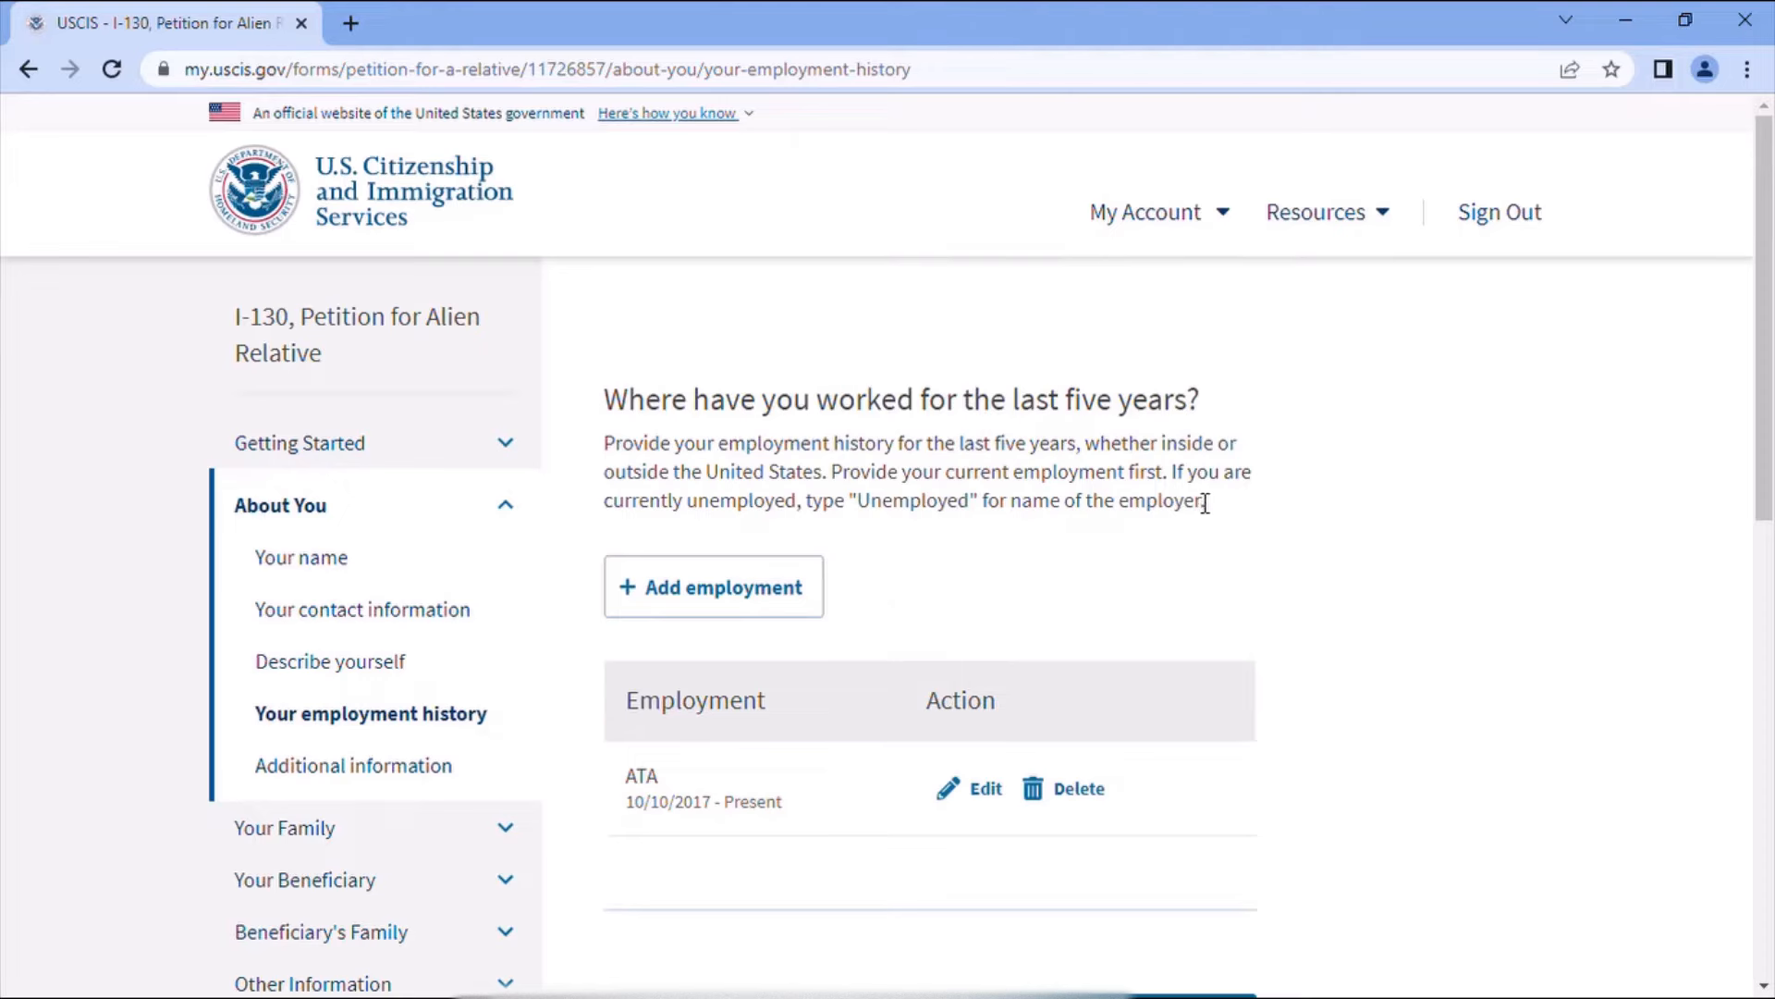
scroll(1217, 544, down, 4)
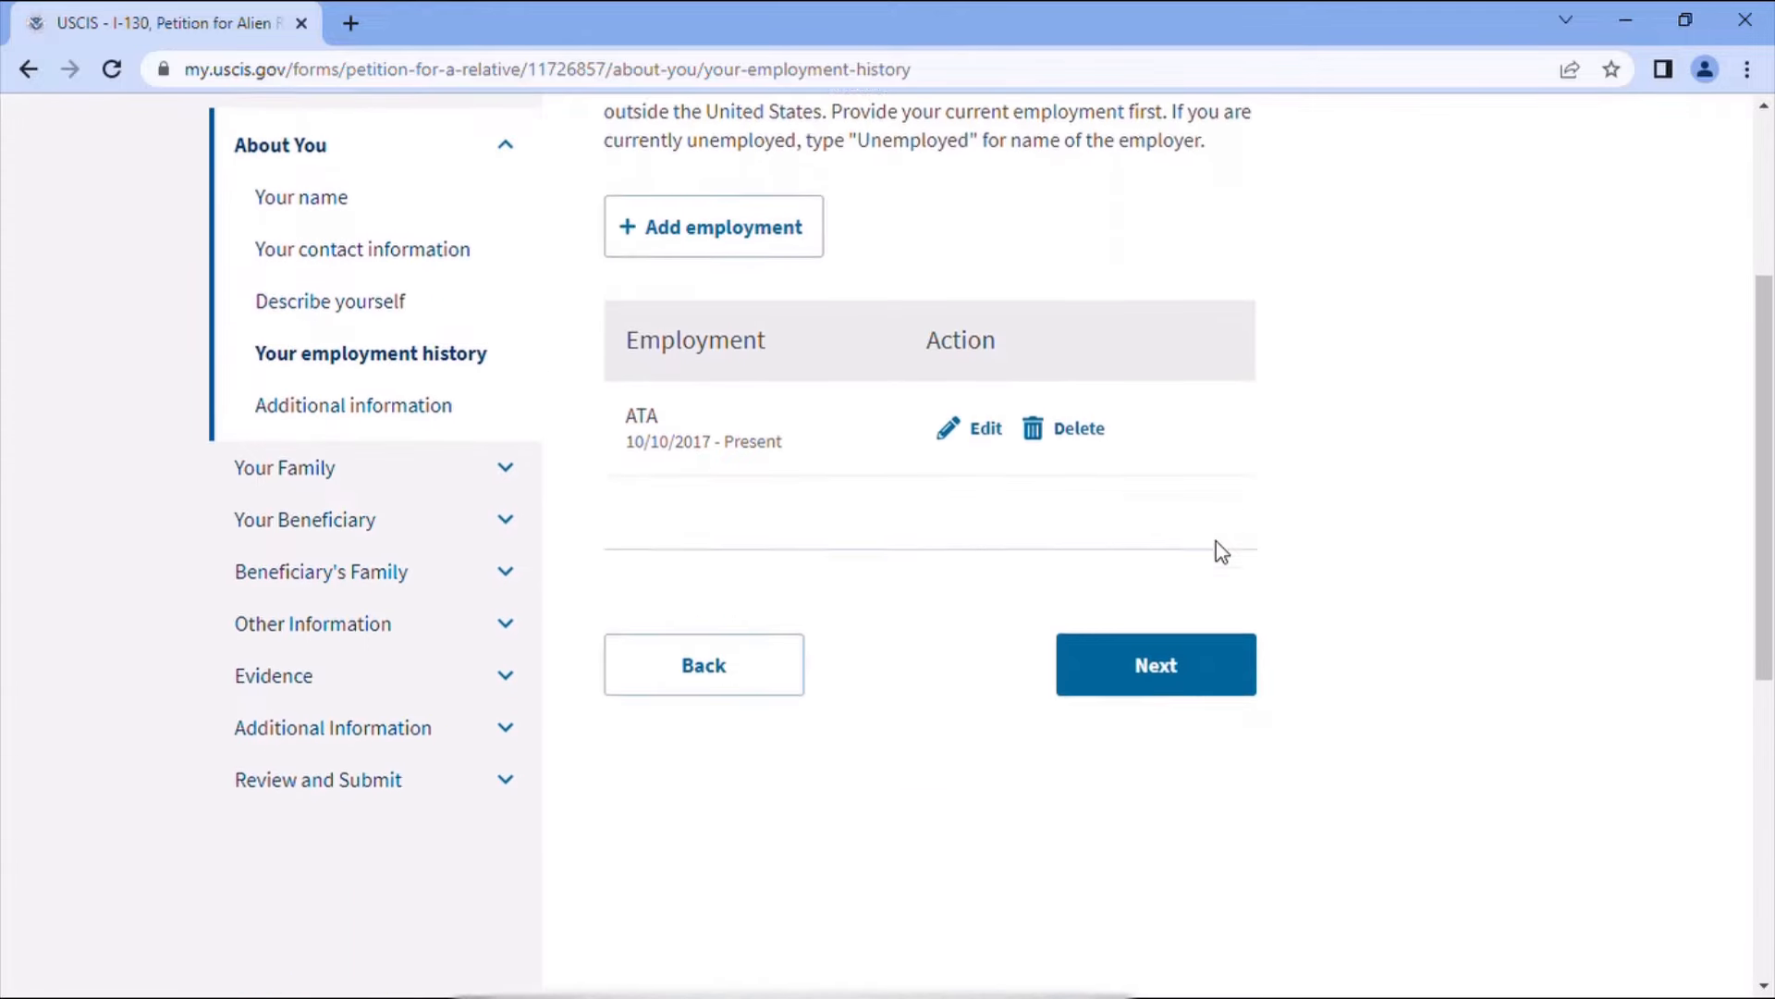
click(1184, 652)
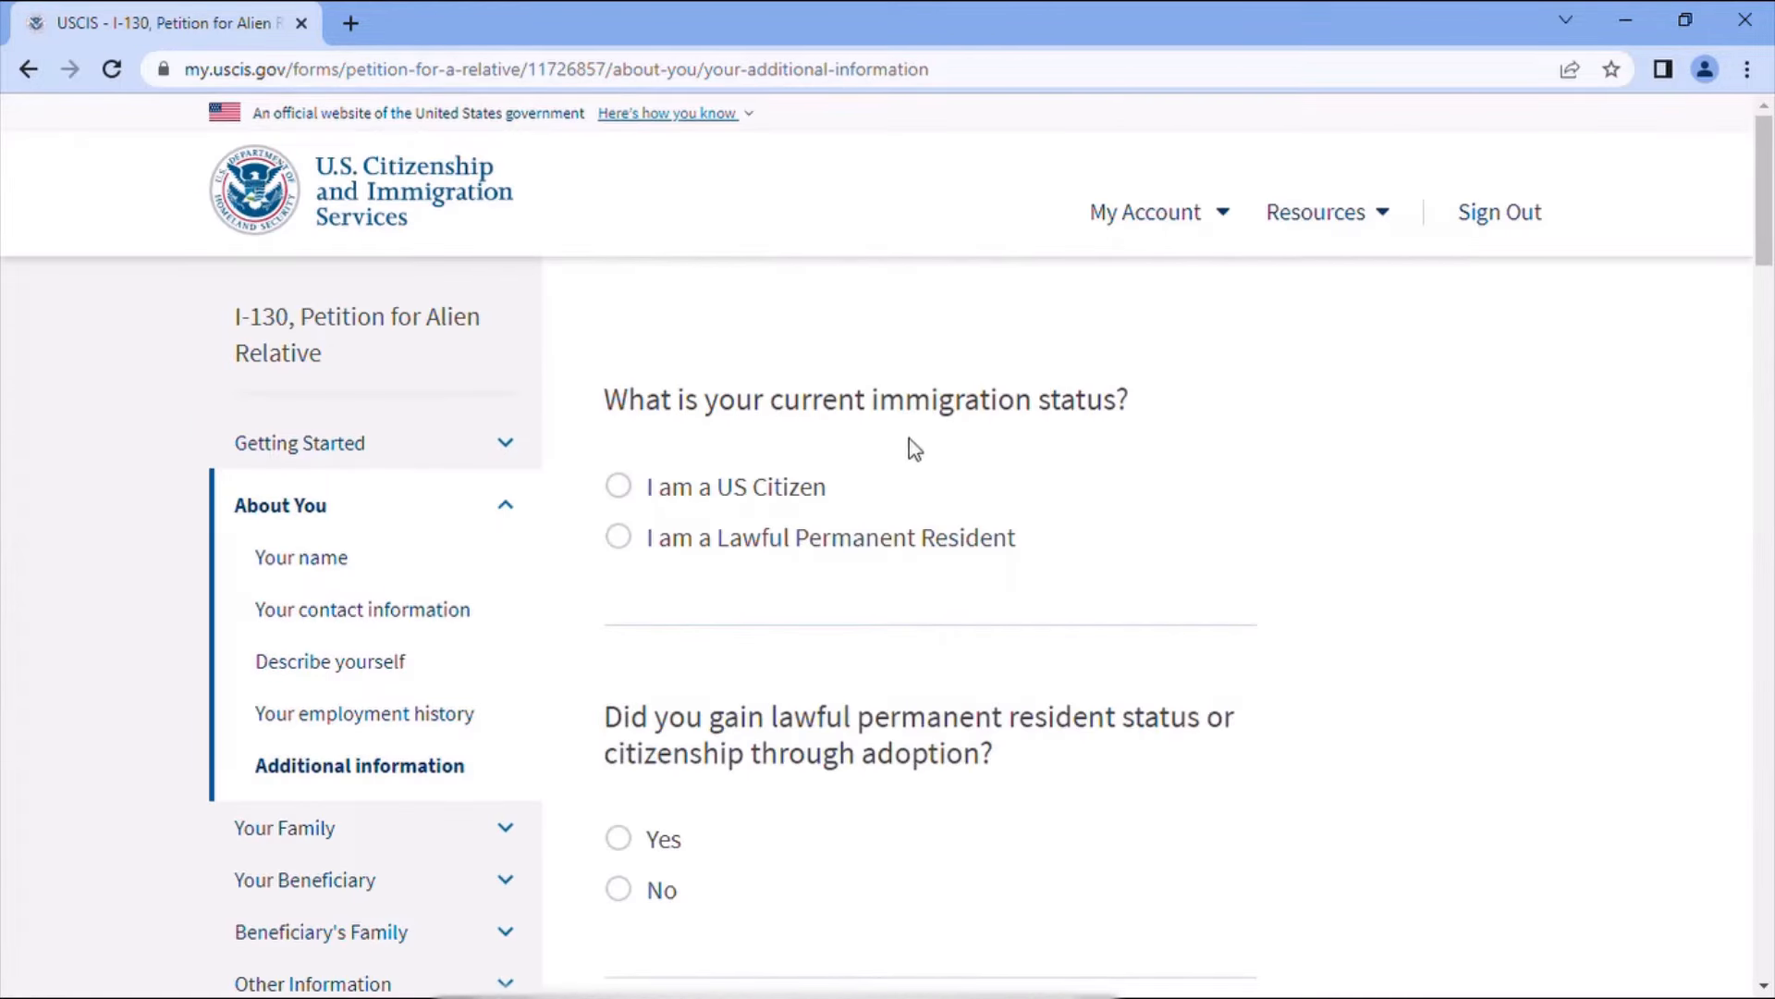
click(622, 490)
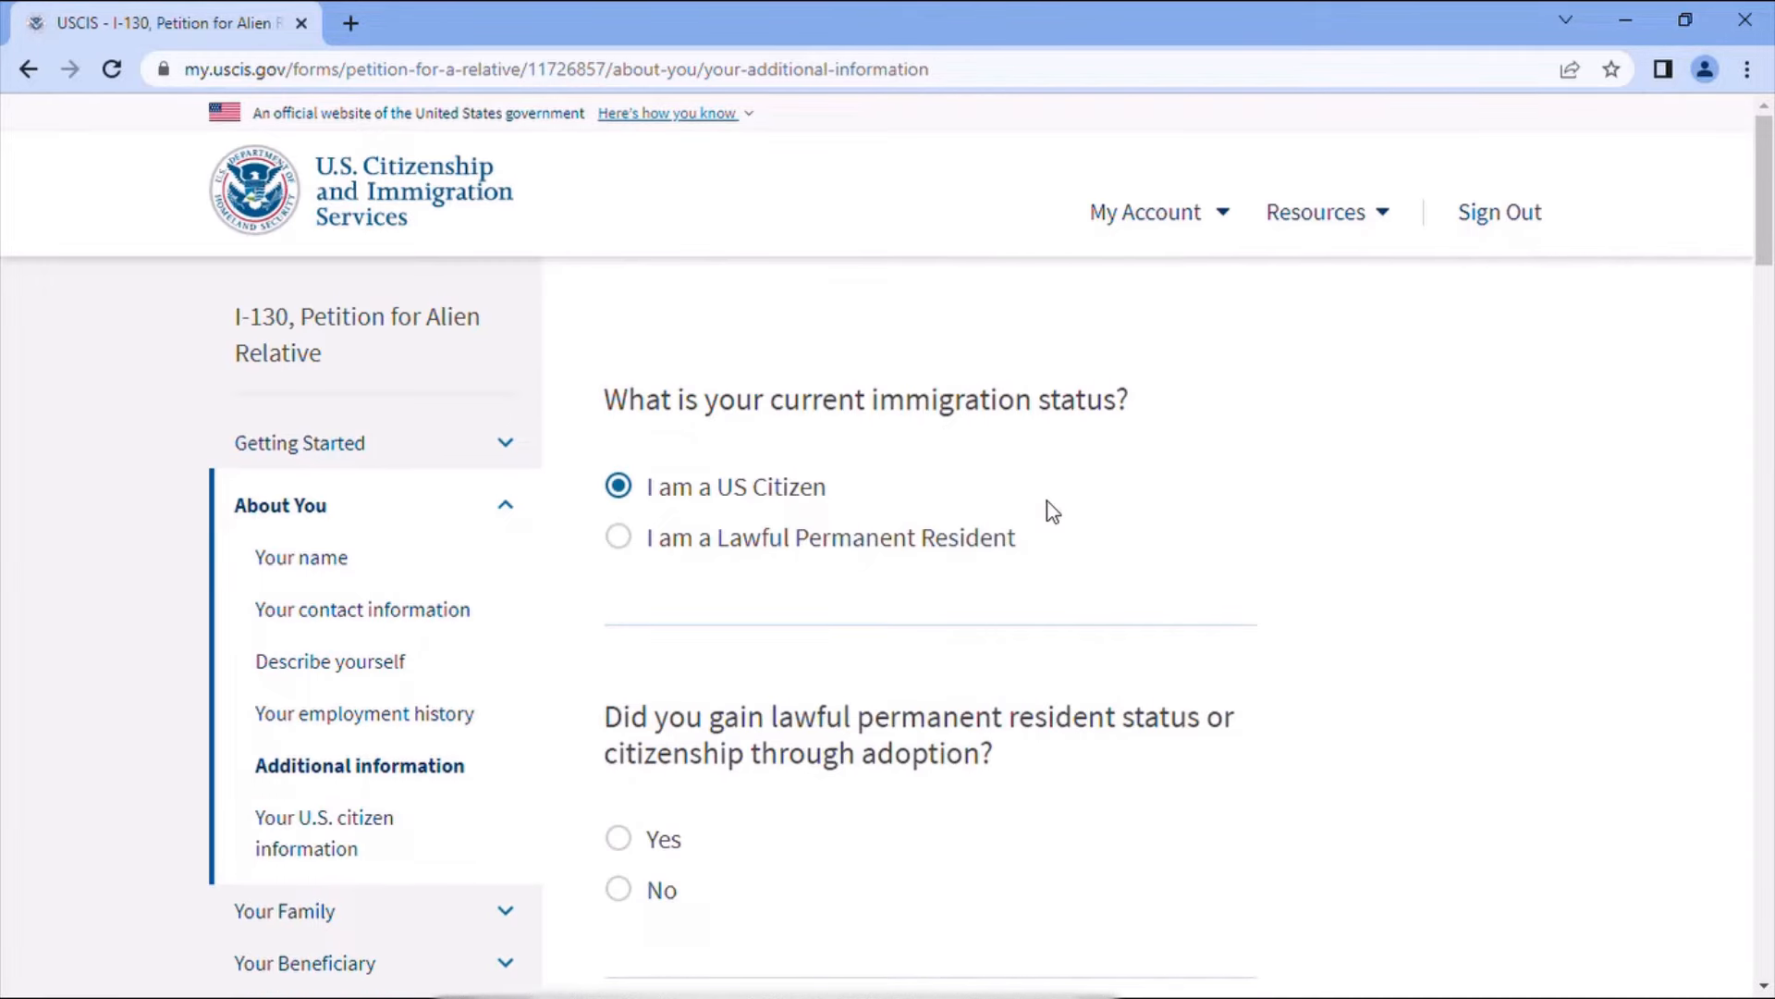
scroll(1051, 514, down, 3)
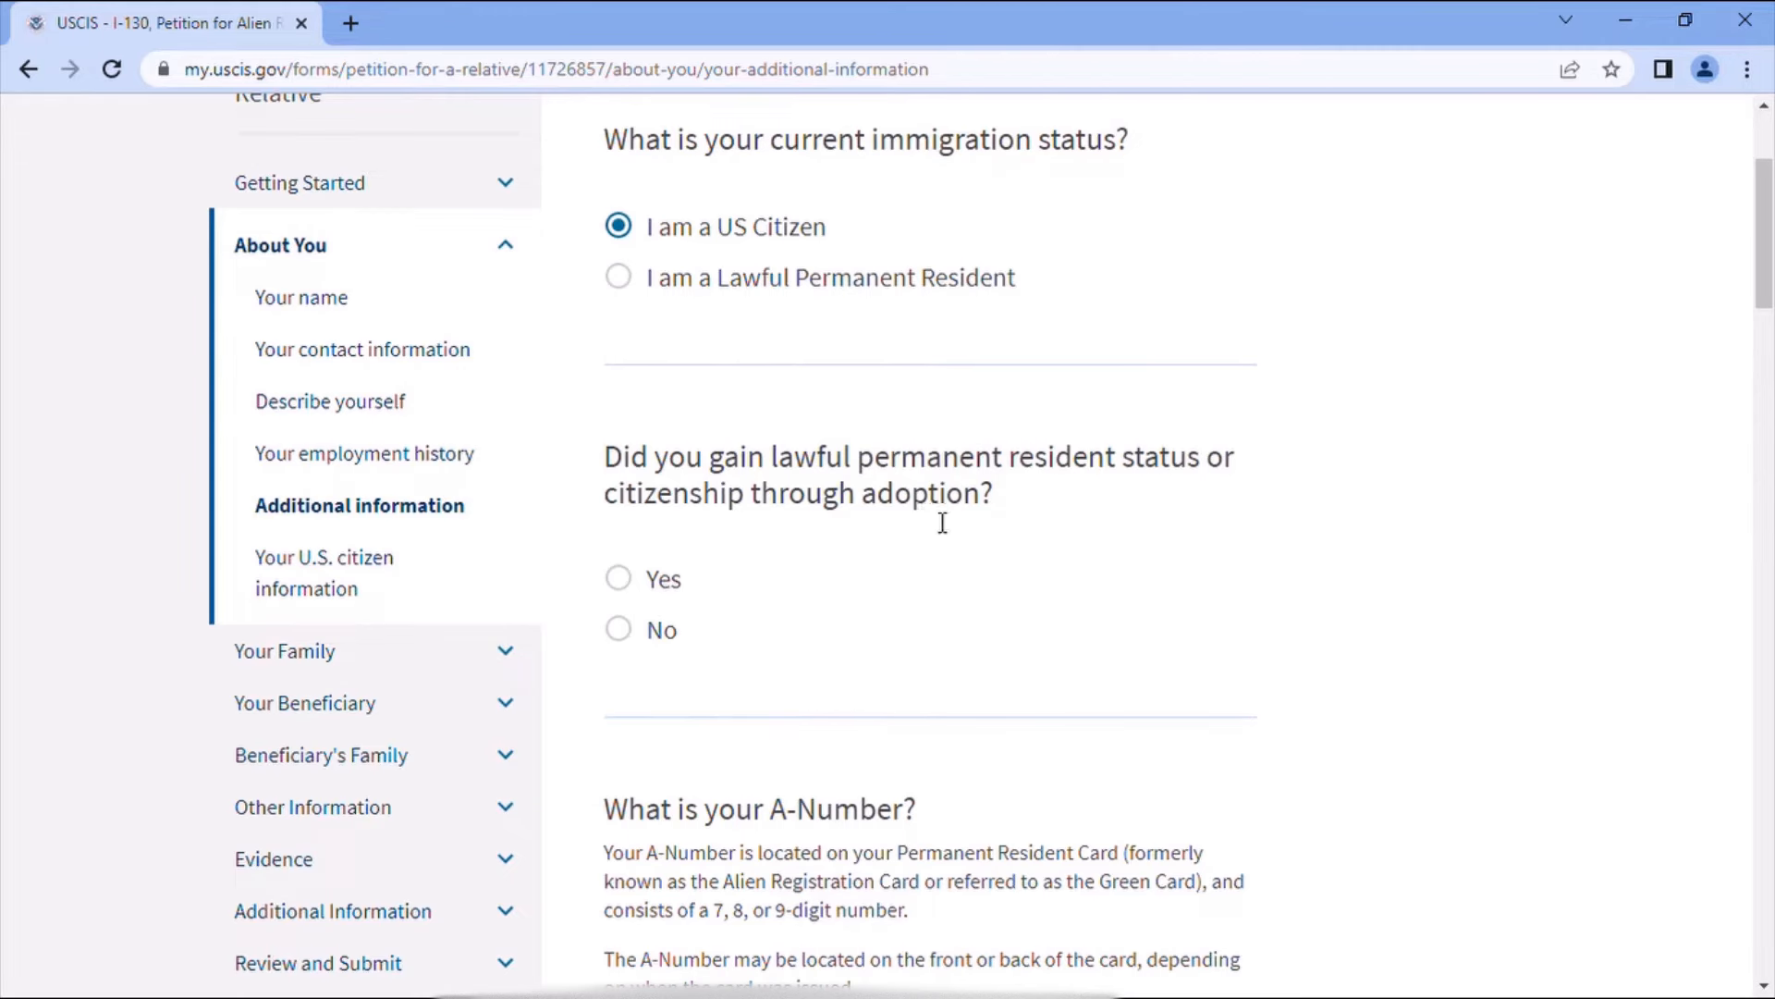
click(638, 640)
scroll(841, 631, down, 4)
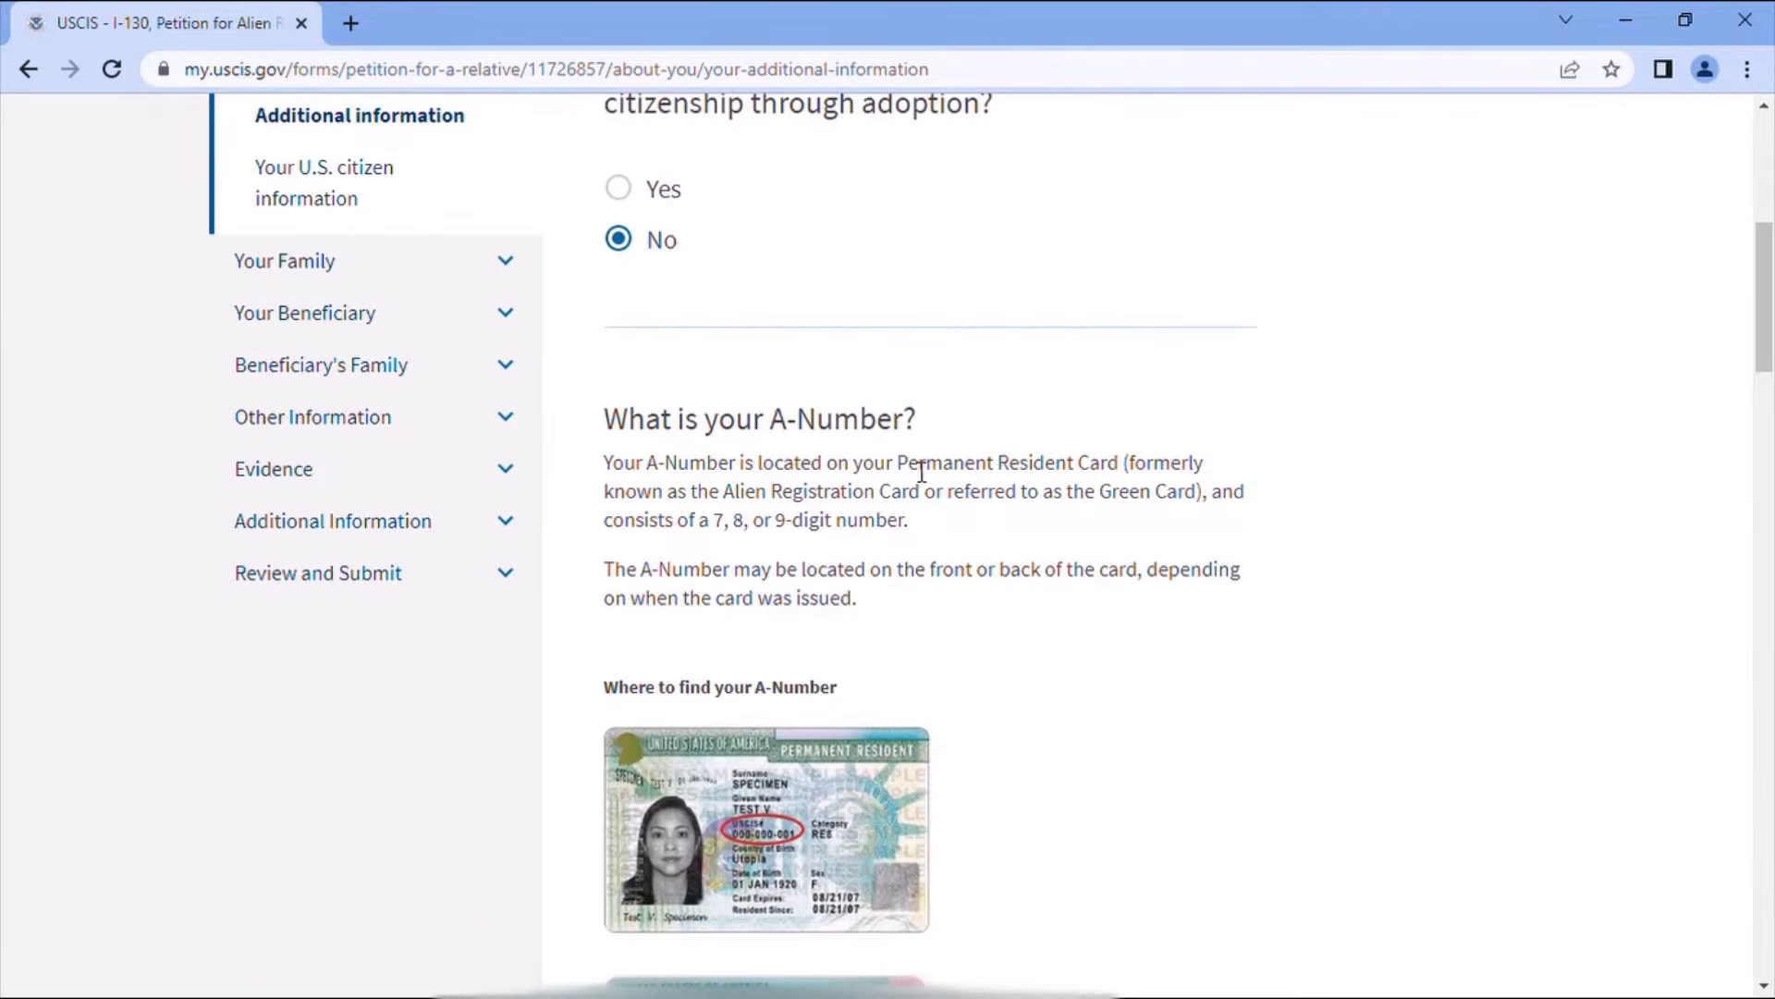
scroll(964, 577, down, 1)
scroll(960, 575, down, 2)
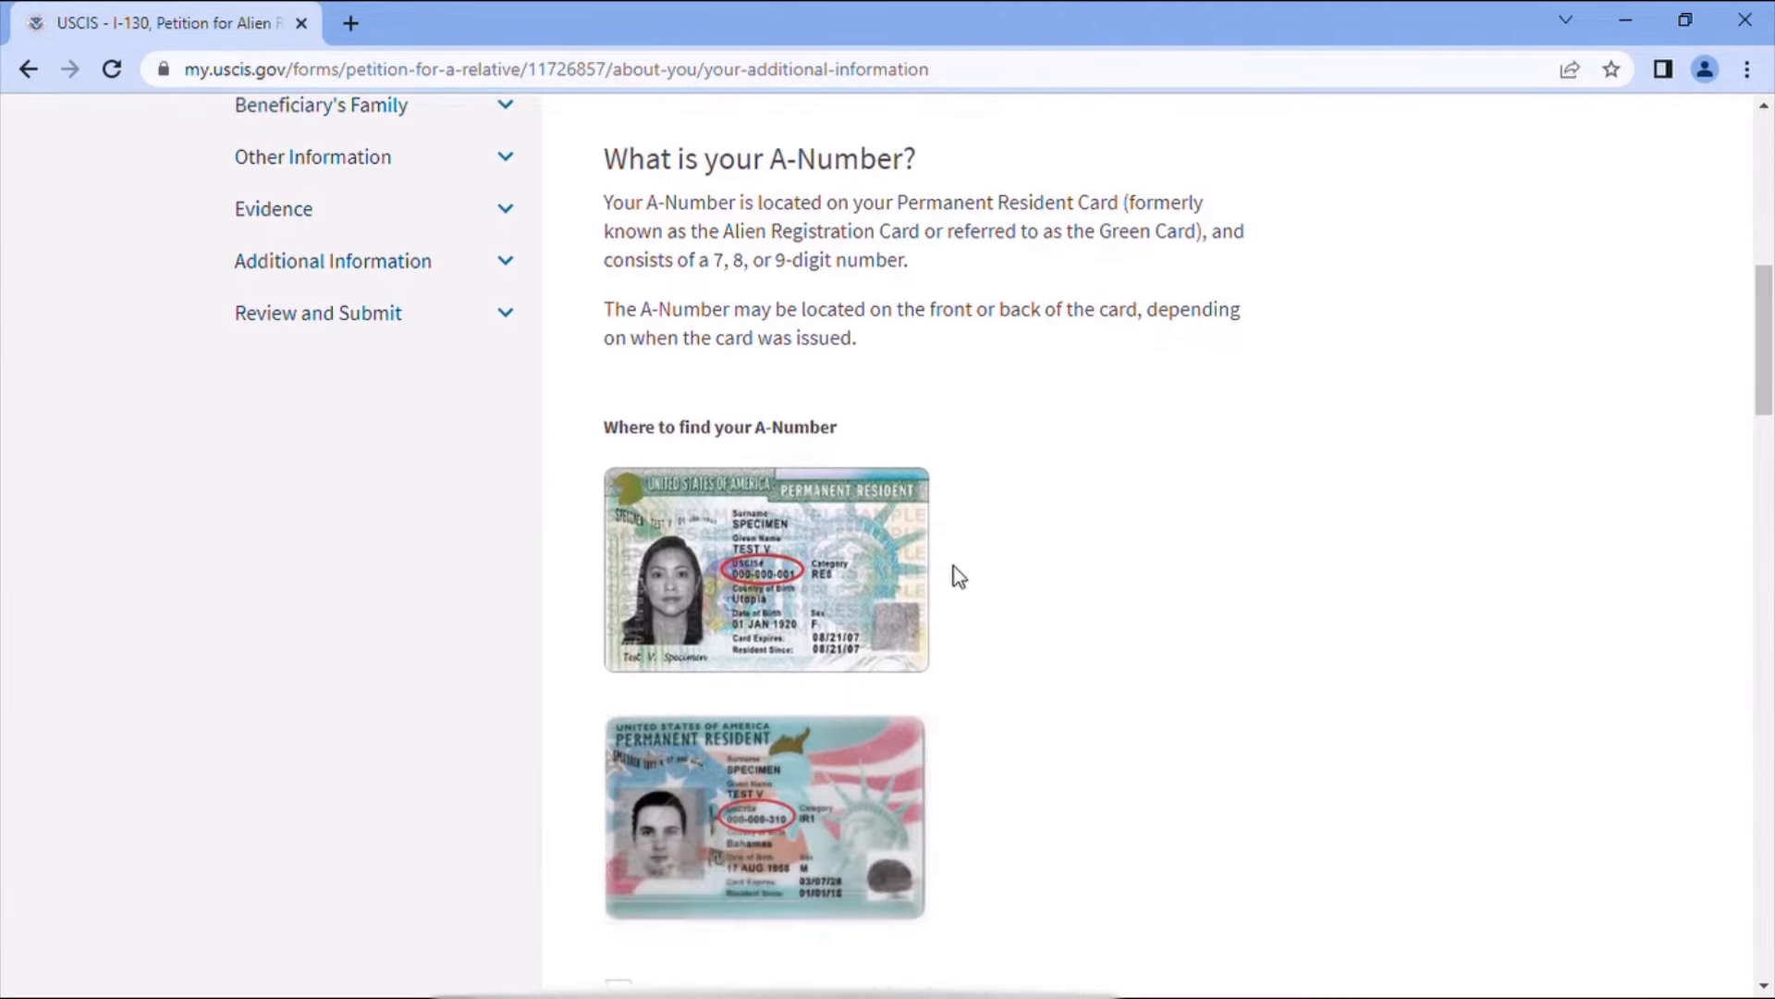
scroll(956, 574, down, 3)
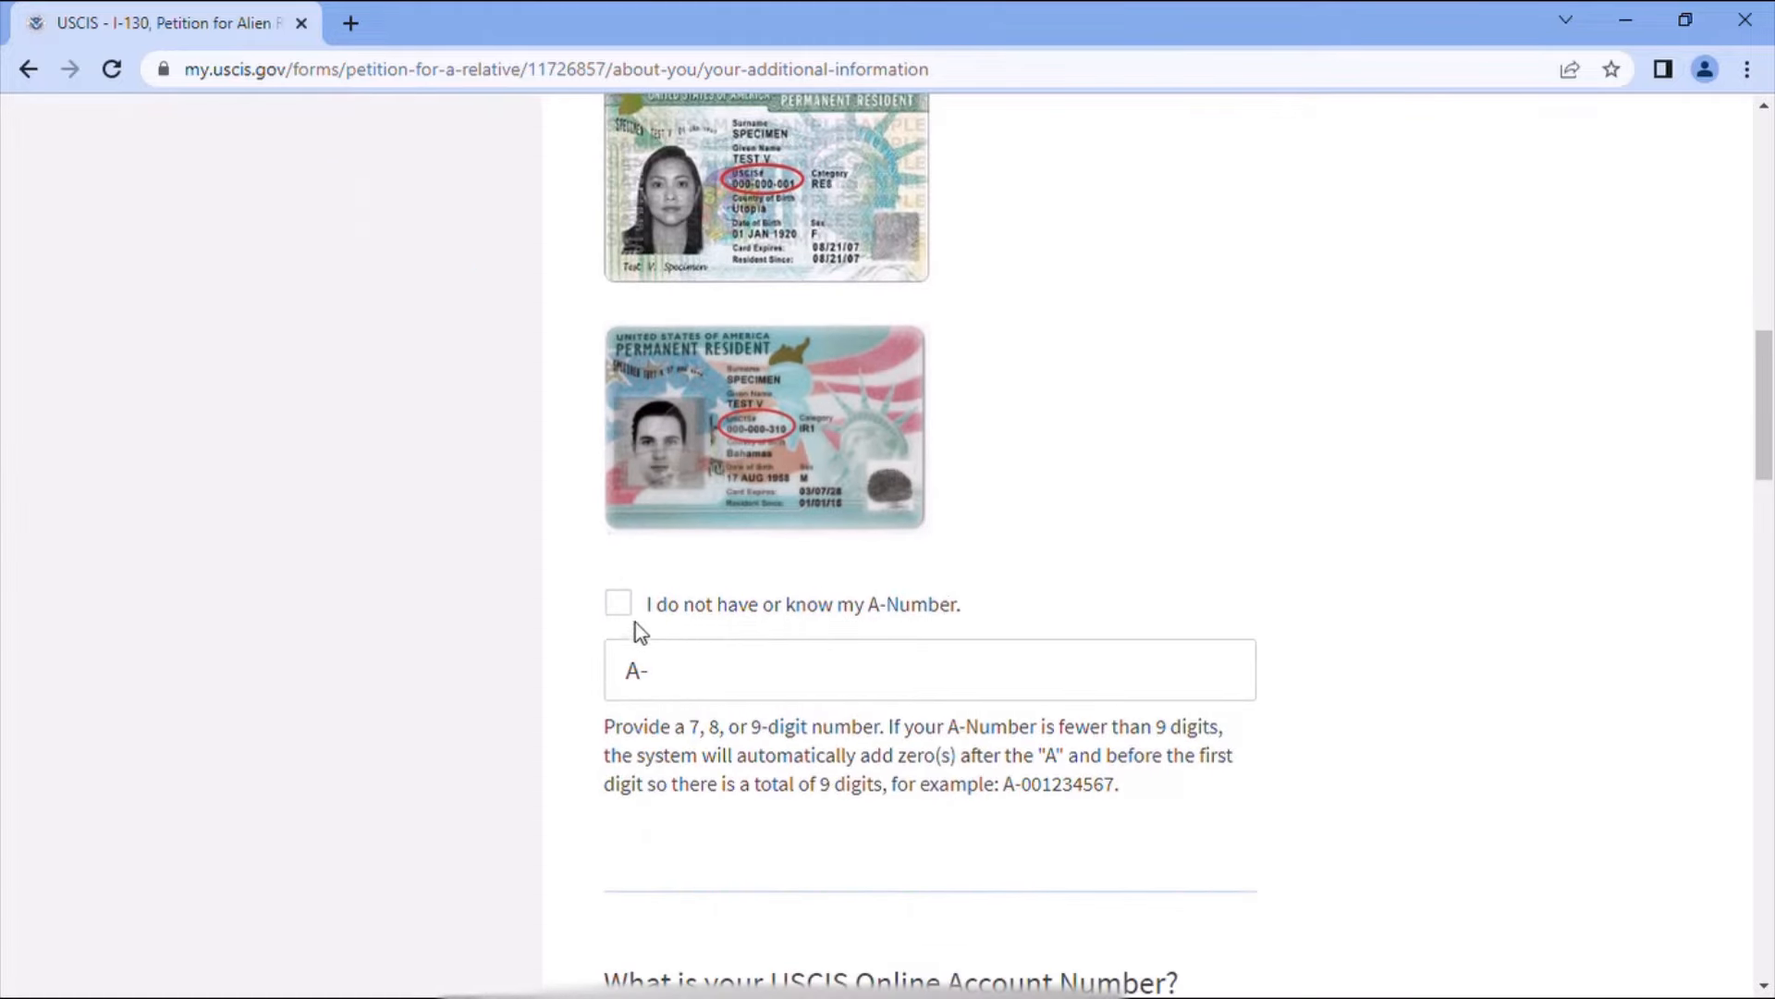
click(638, 666)
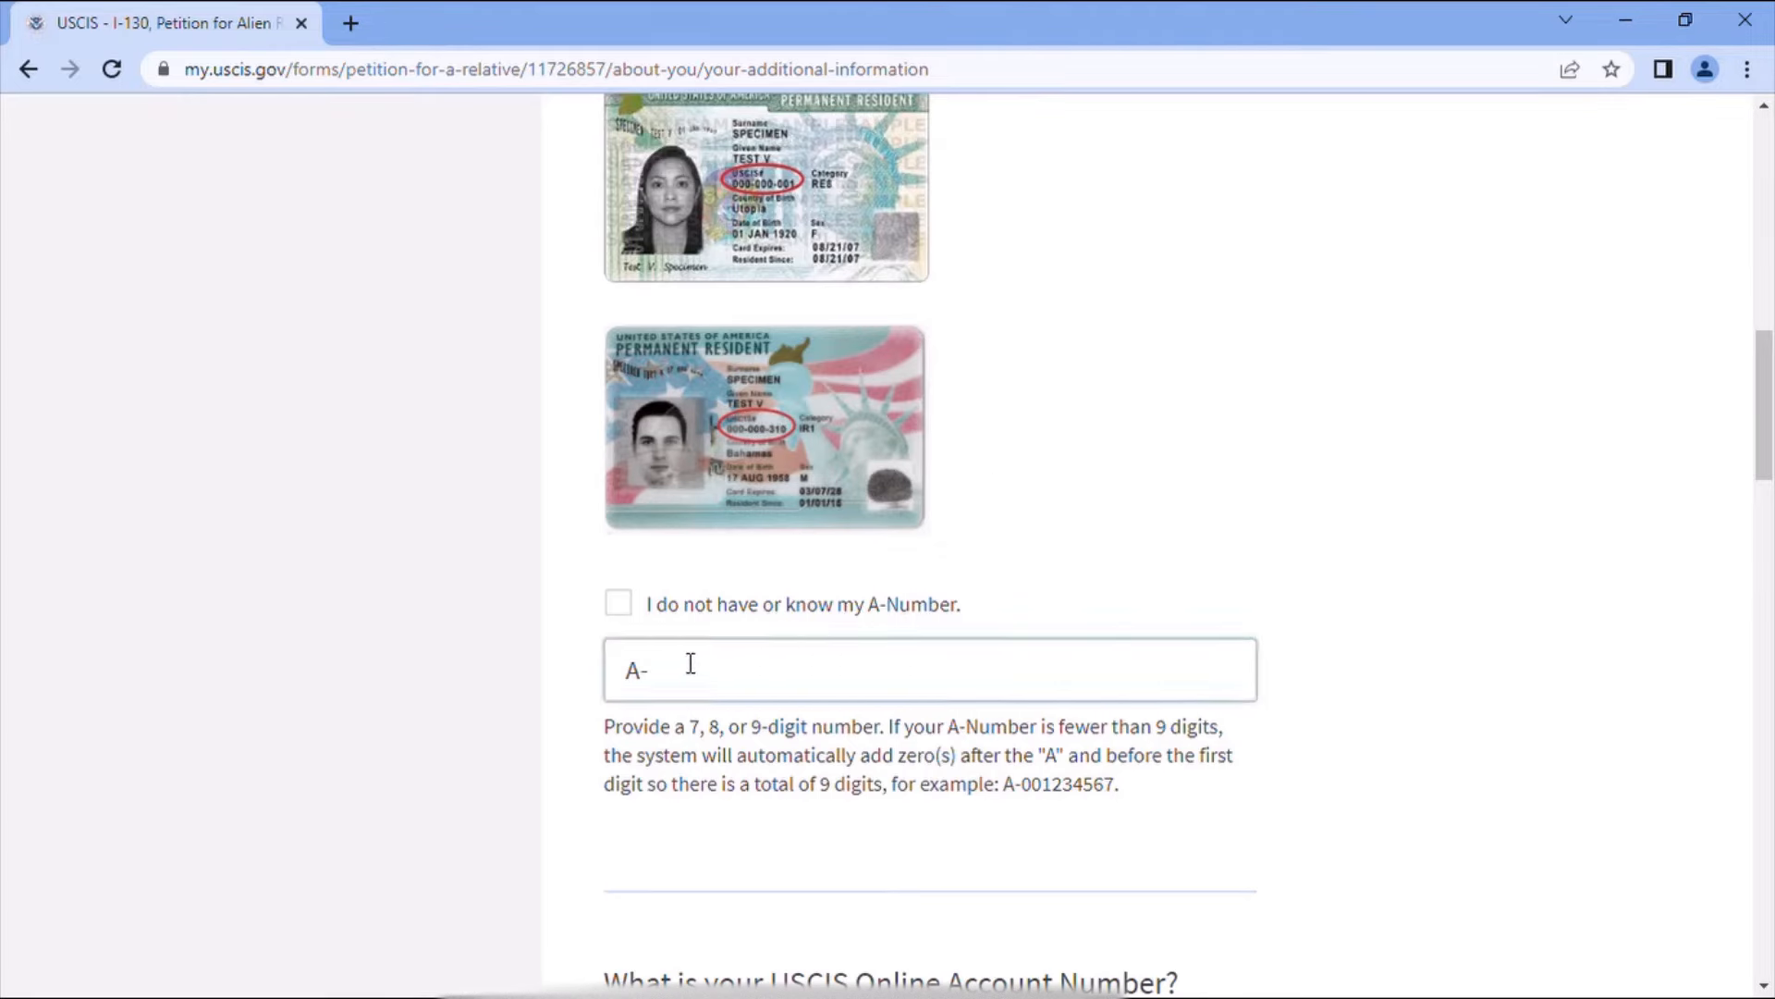
scroll(909, 688, down, 4)
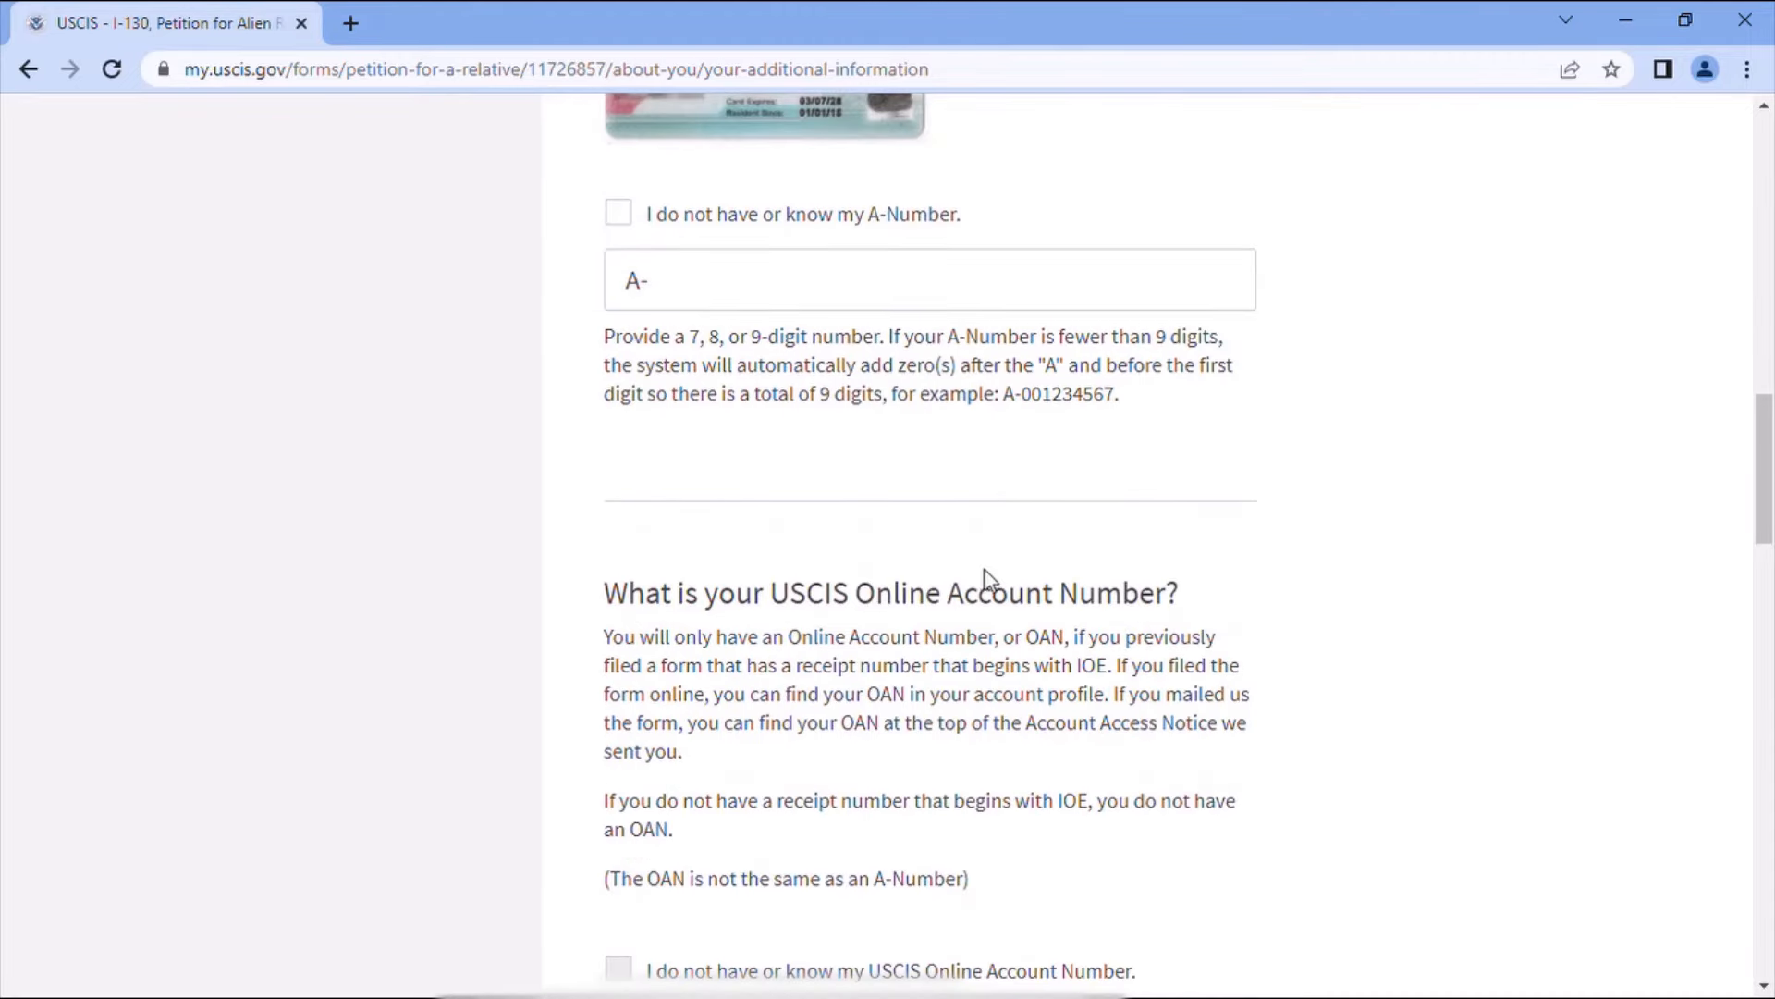
scroll(985, 578, up, 1)
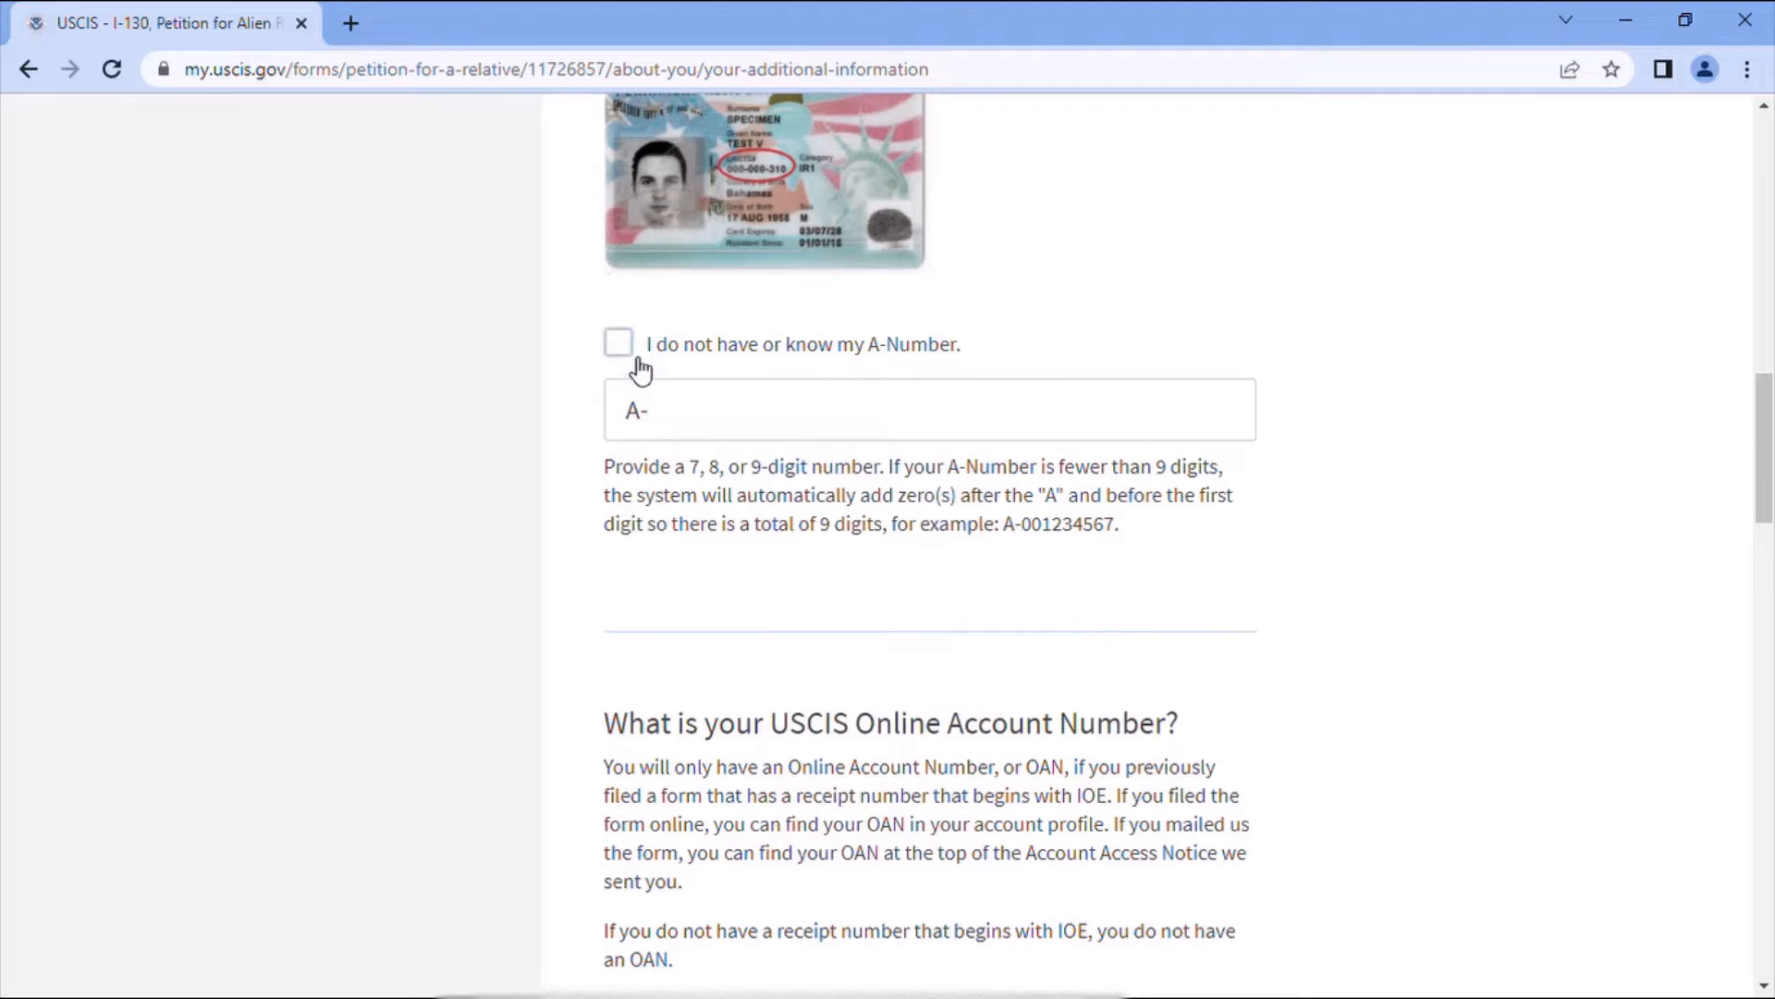
scroll(735, 615, down, 1)
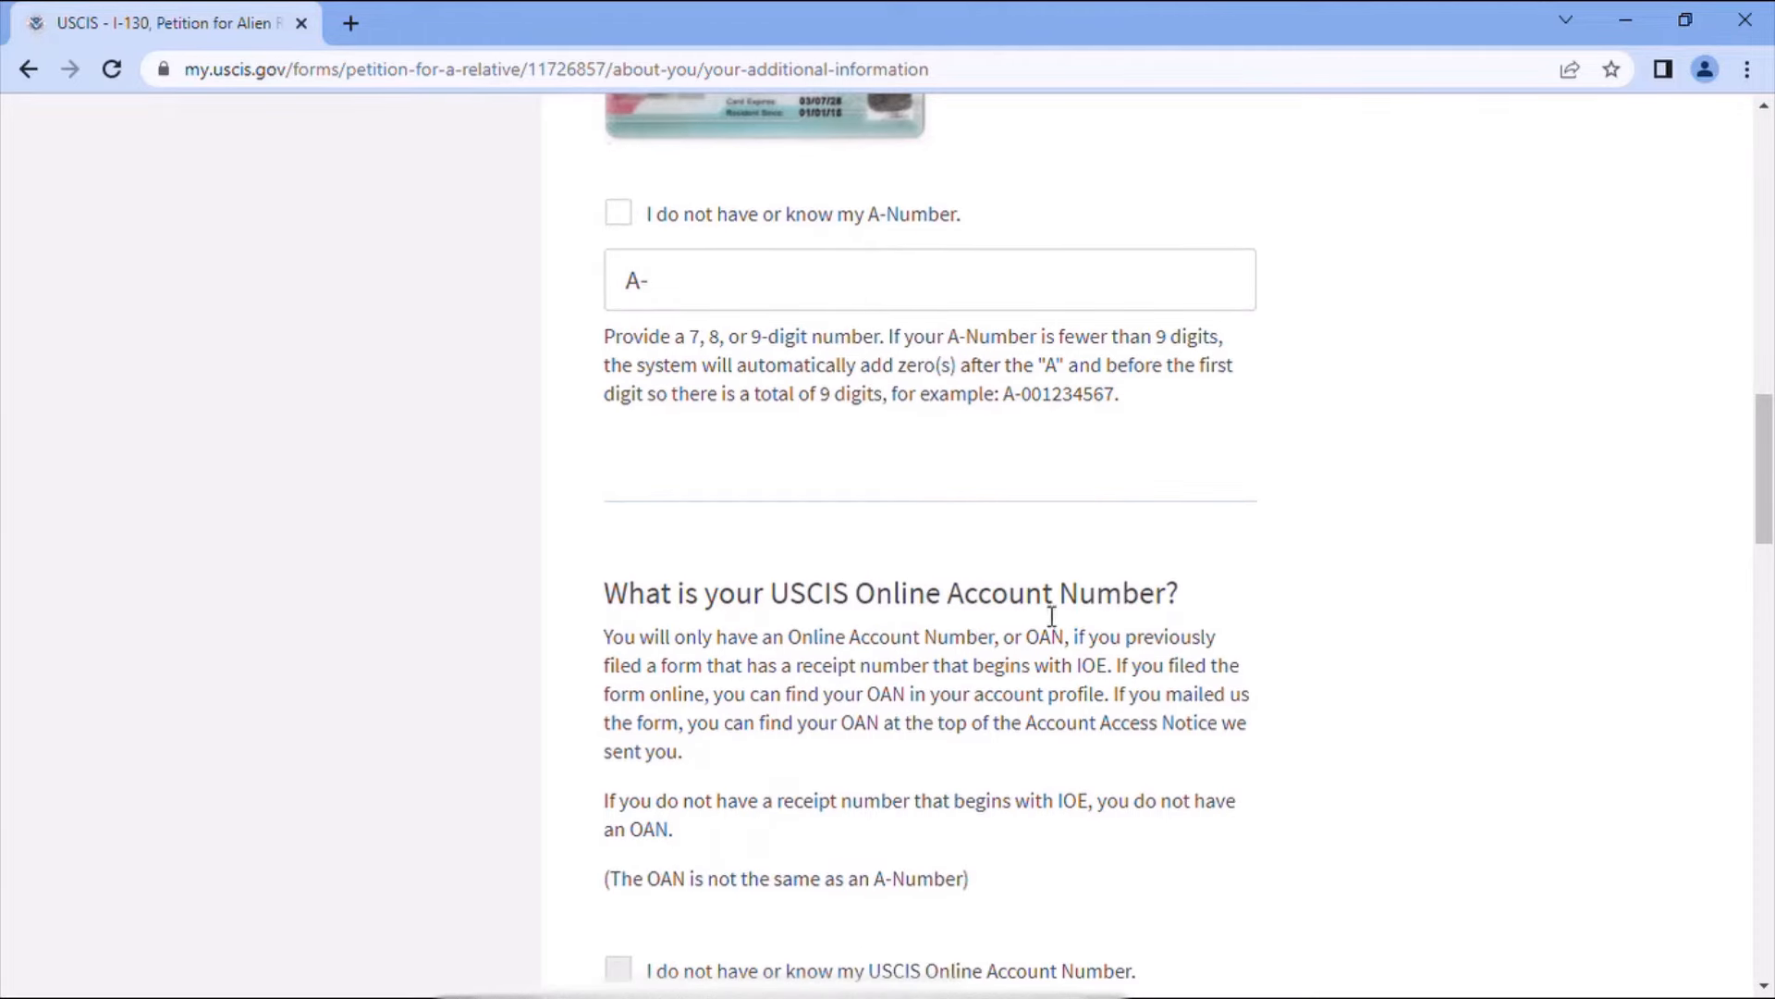
scroll(1123, 629, down, 1)
scroll(931, 841, down, 1)
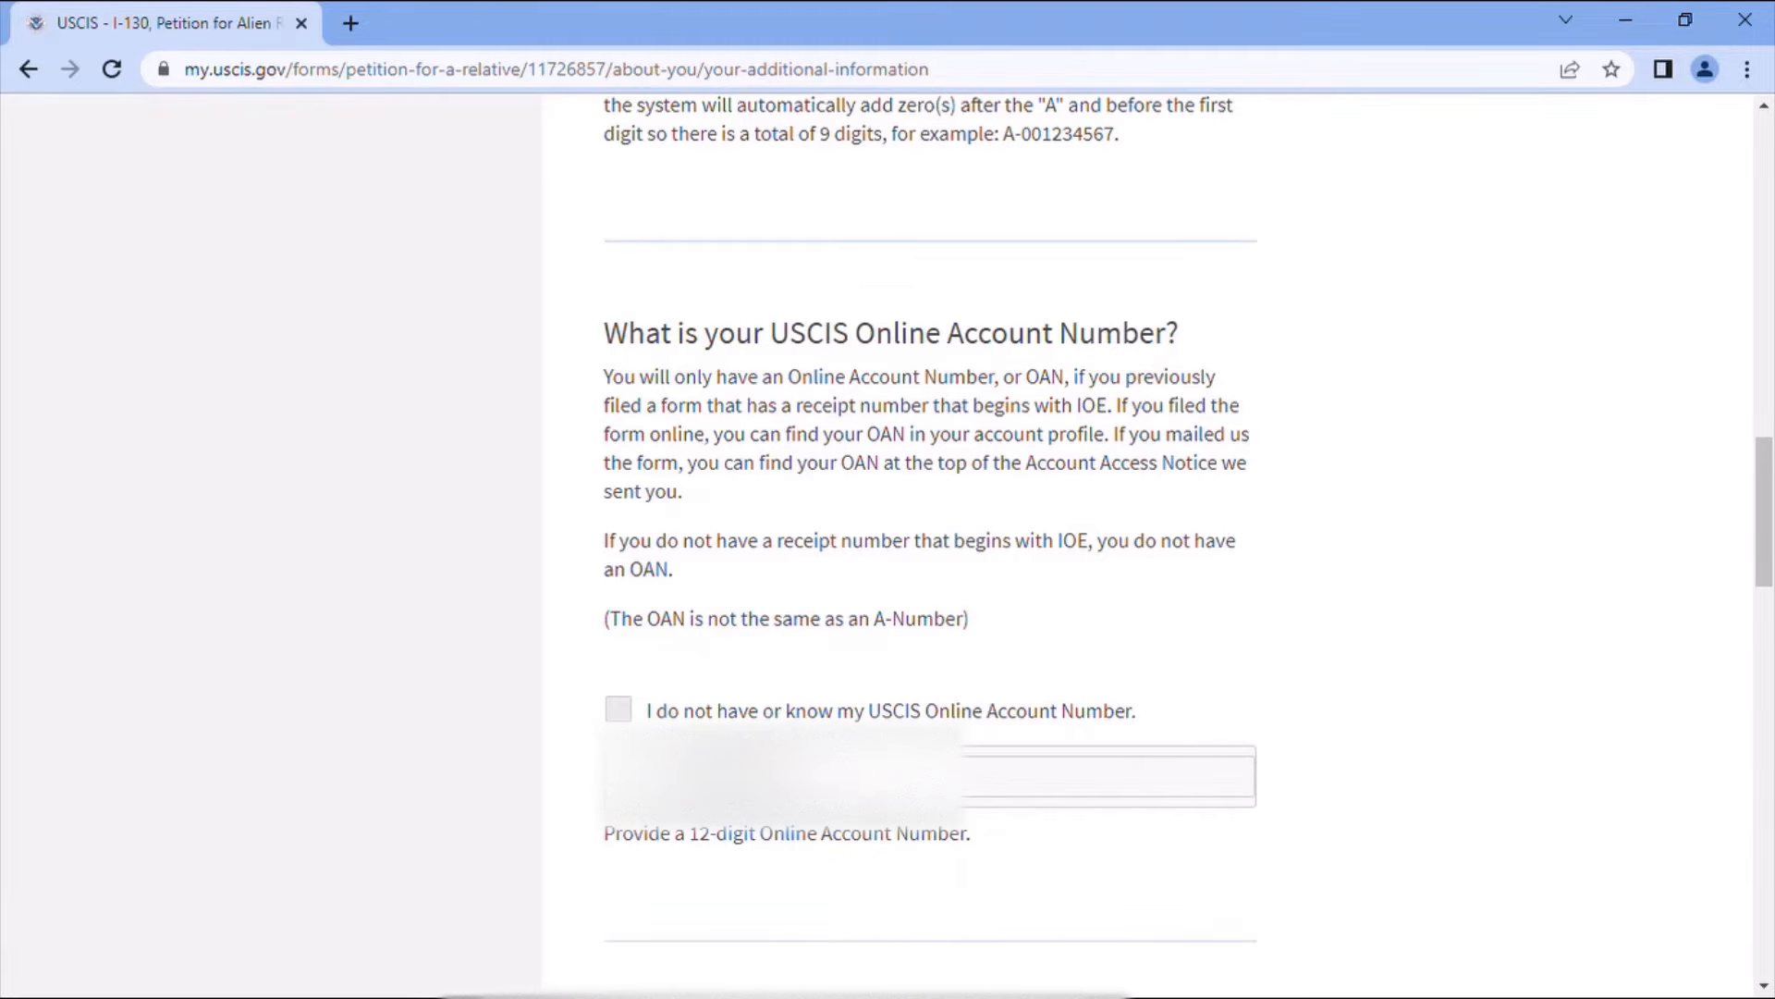
scroll(1000, 748, down, 3)
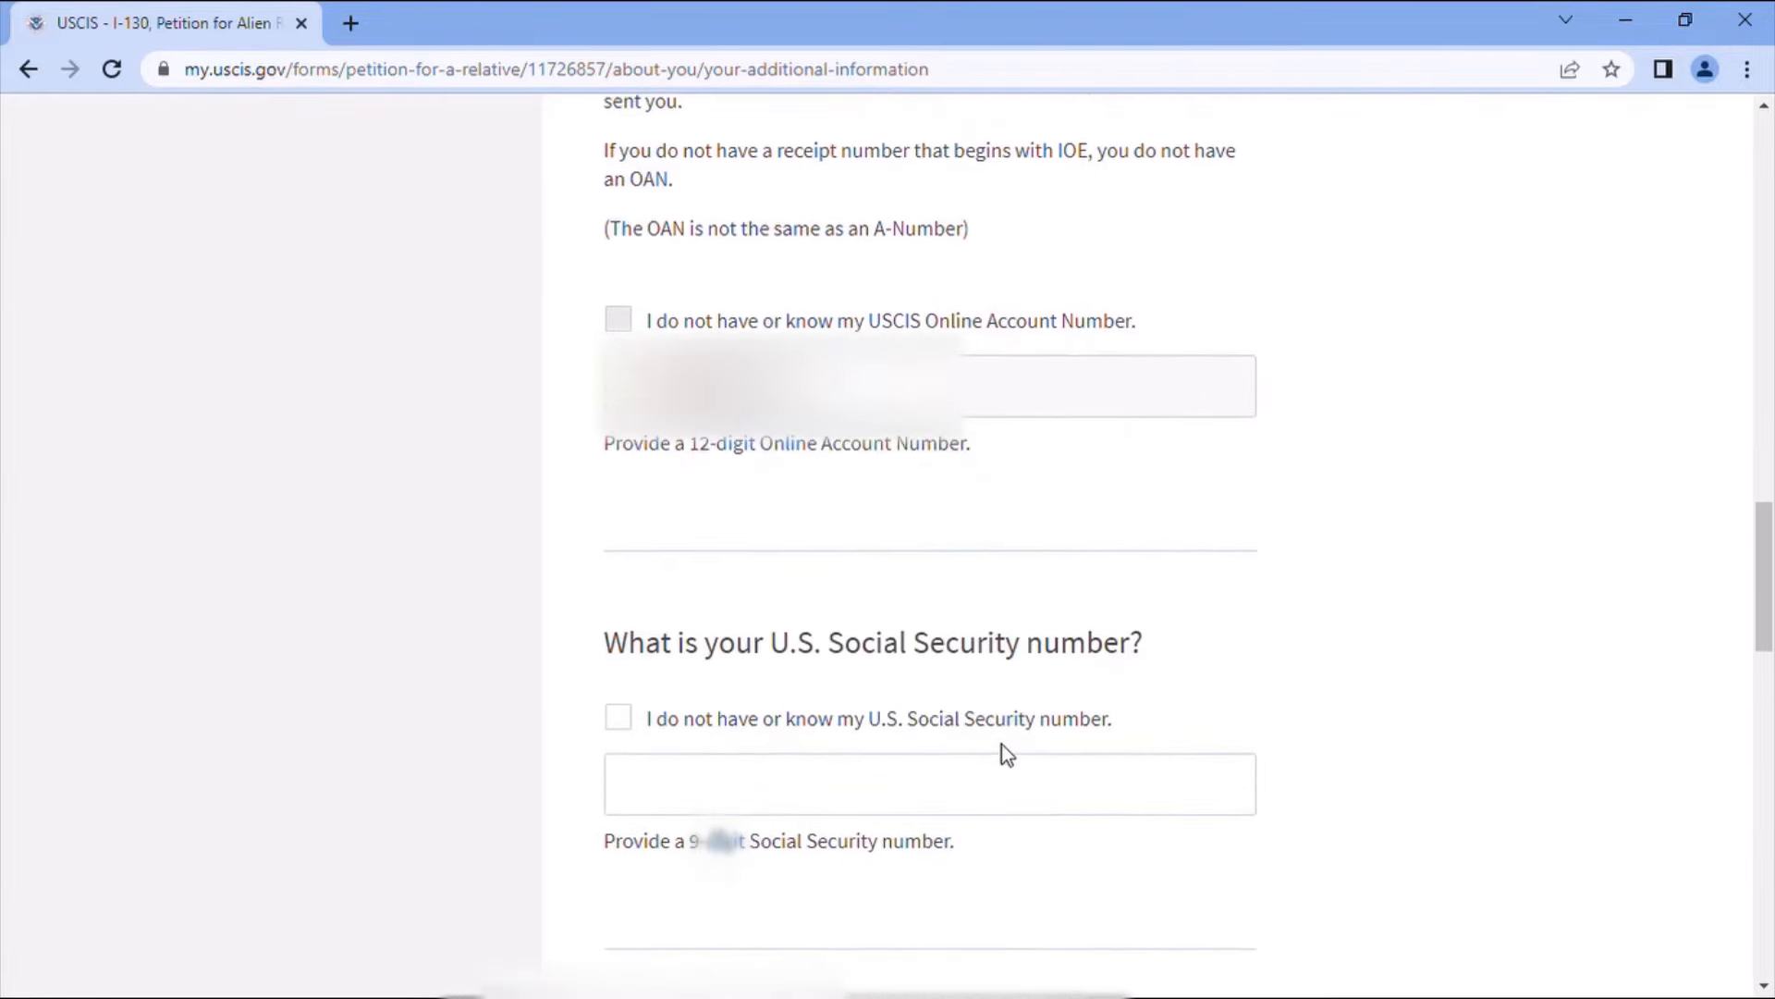
scroll(1001, 743, down, 1)
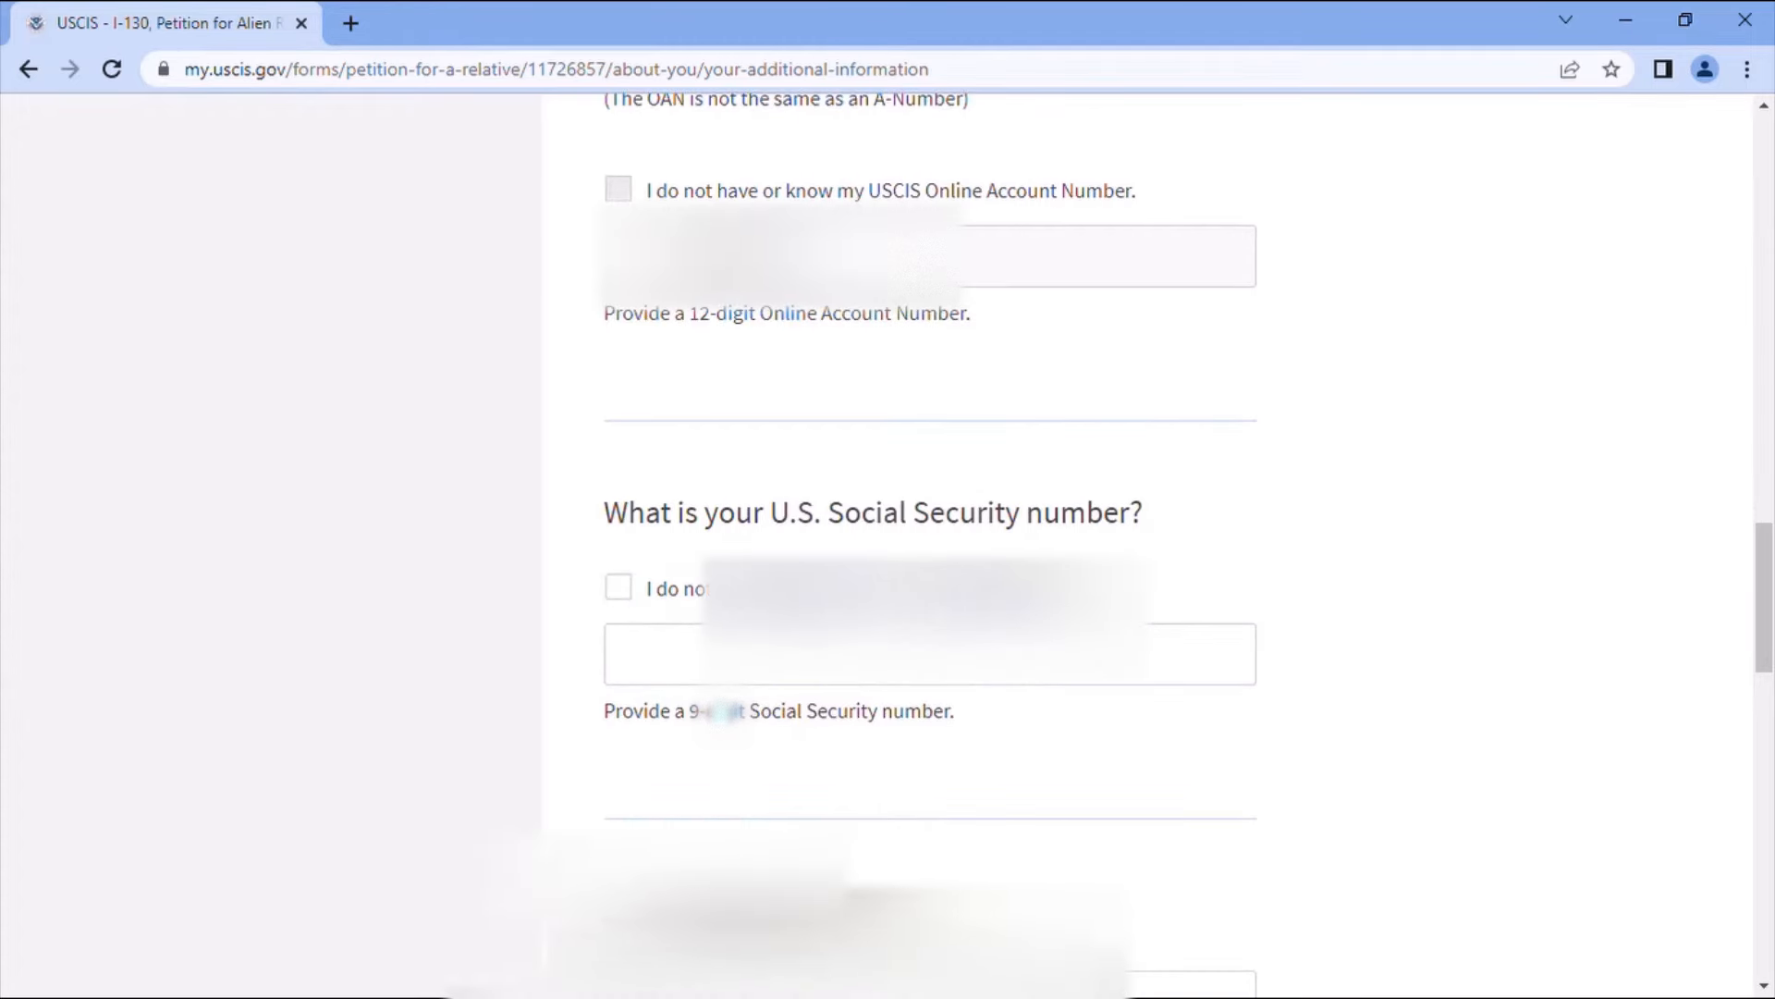
- Fill the Social Security number field and choose Morocco as country of birth
click(833, 654)
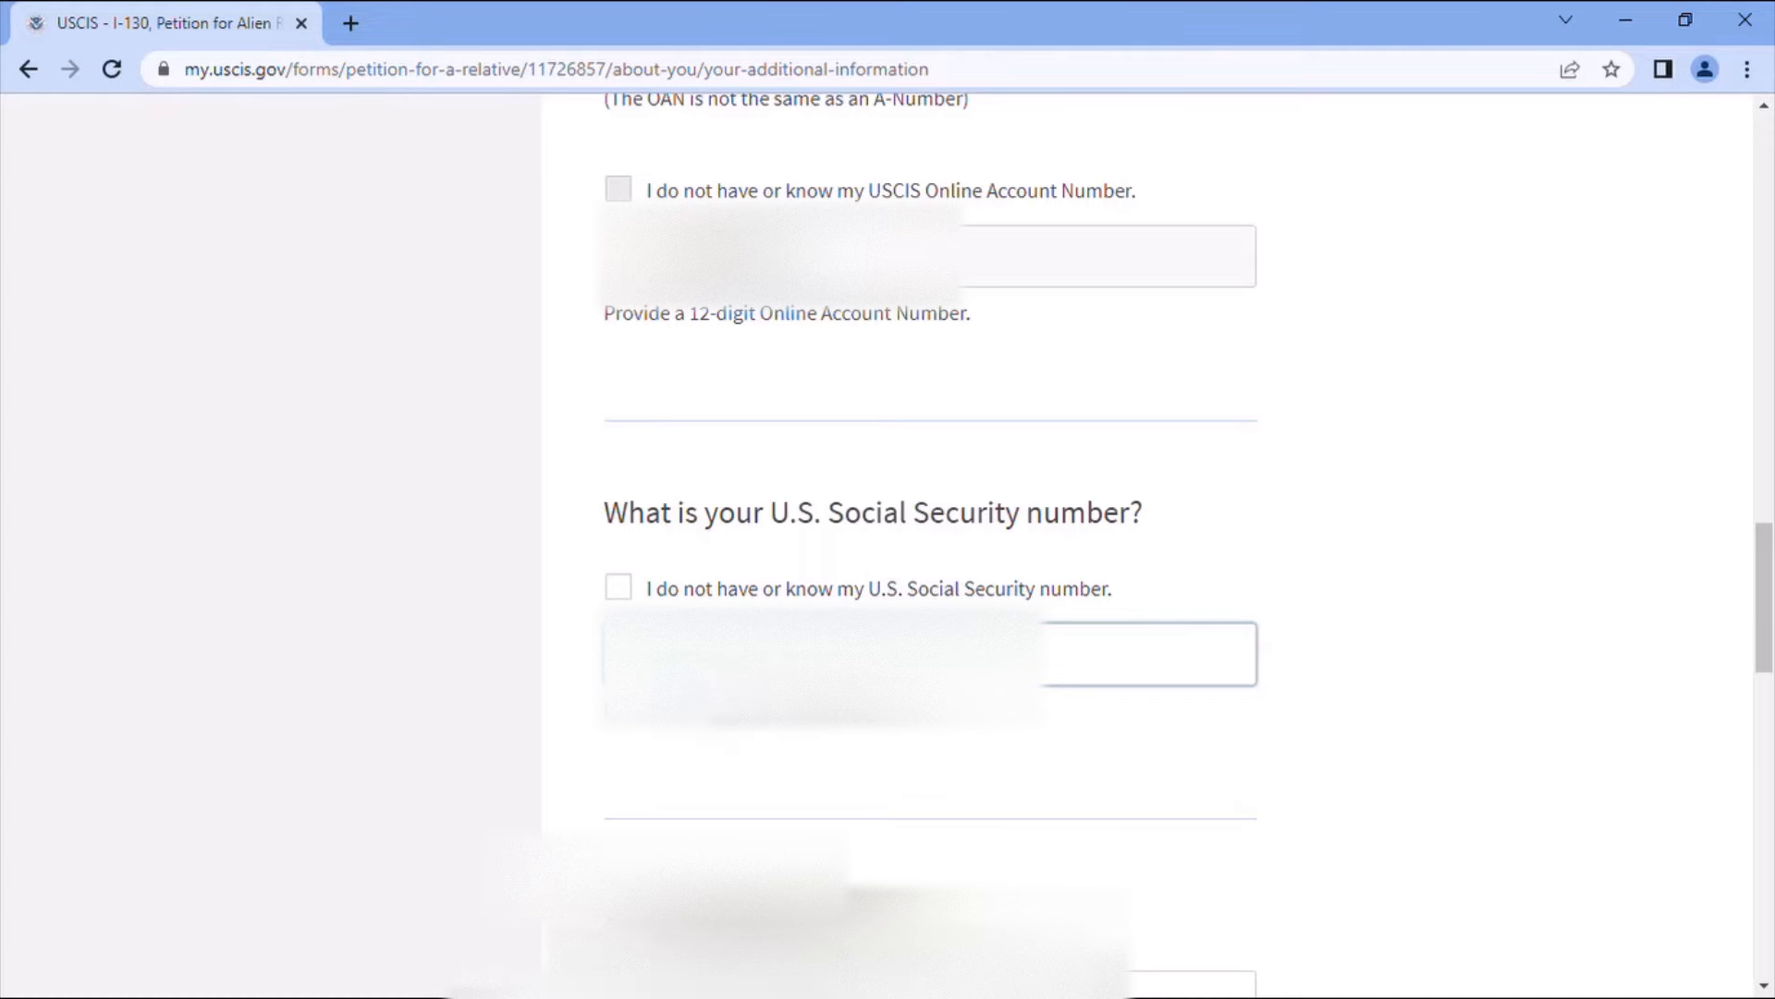
scroll(934, 713, down, 1)
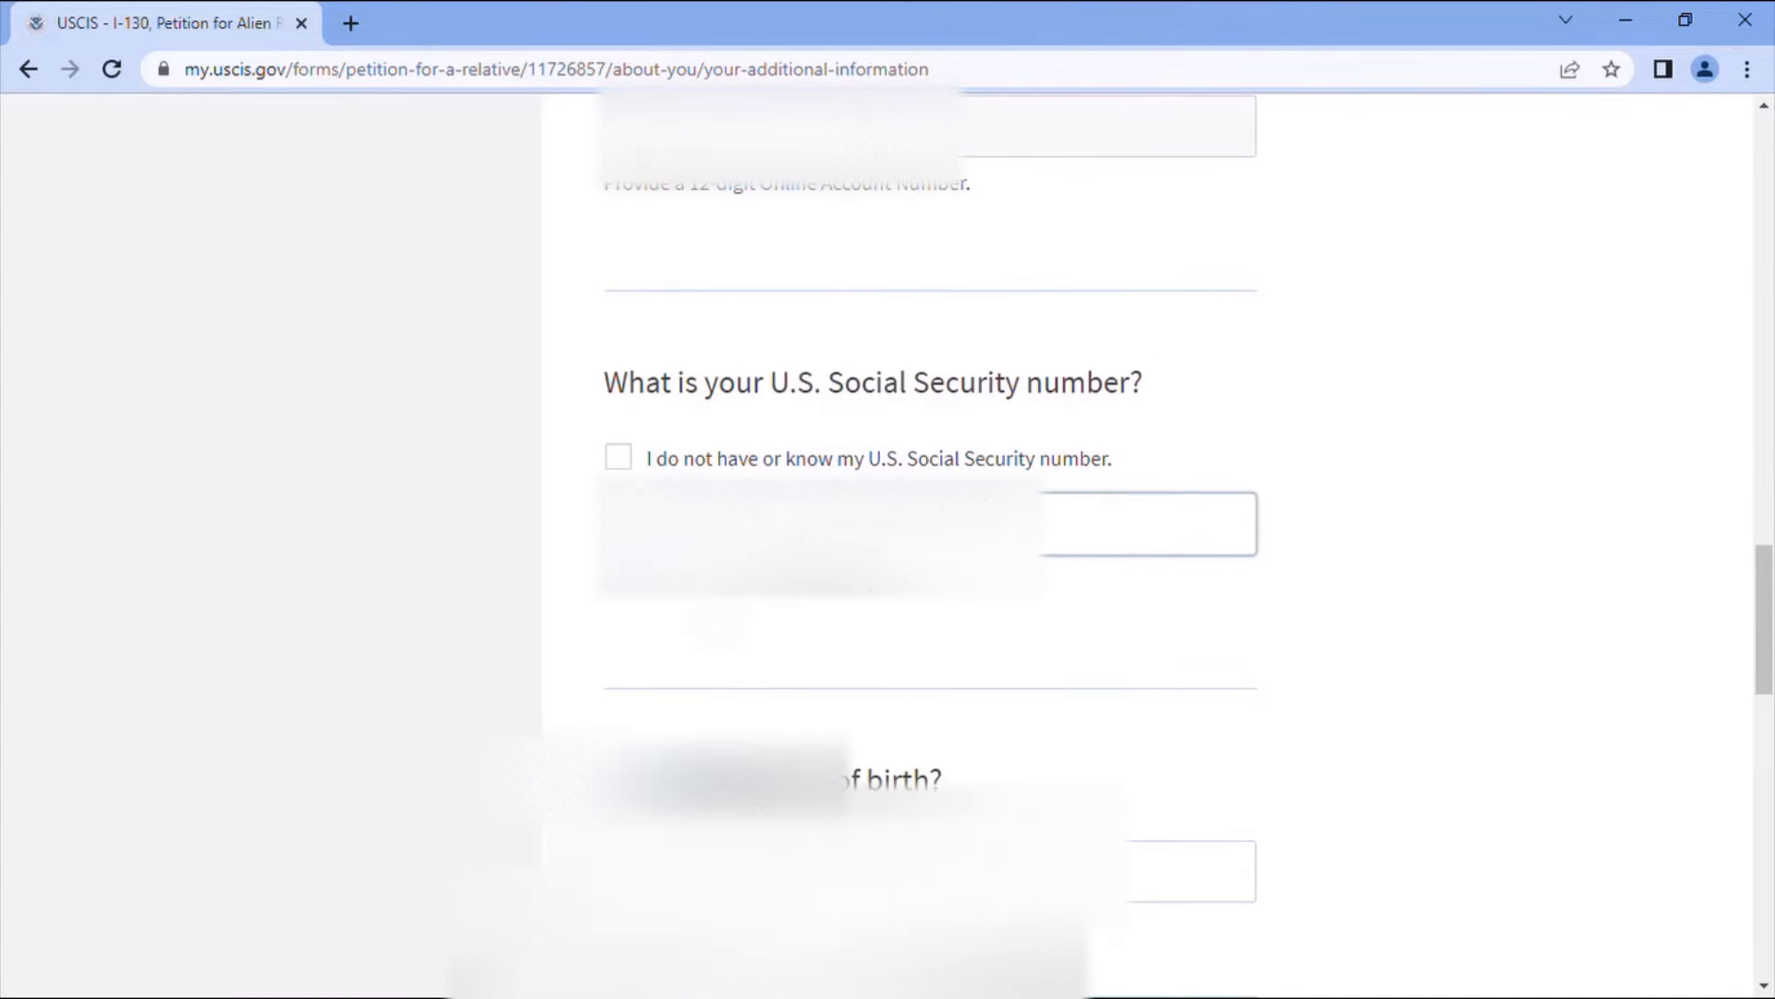
scroll(939, 767, down, 1)
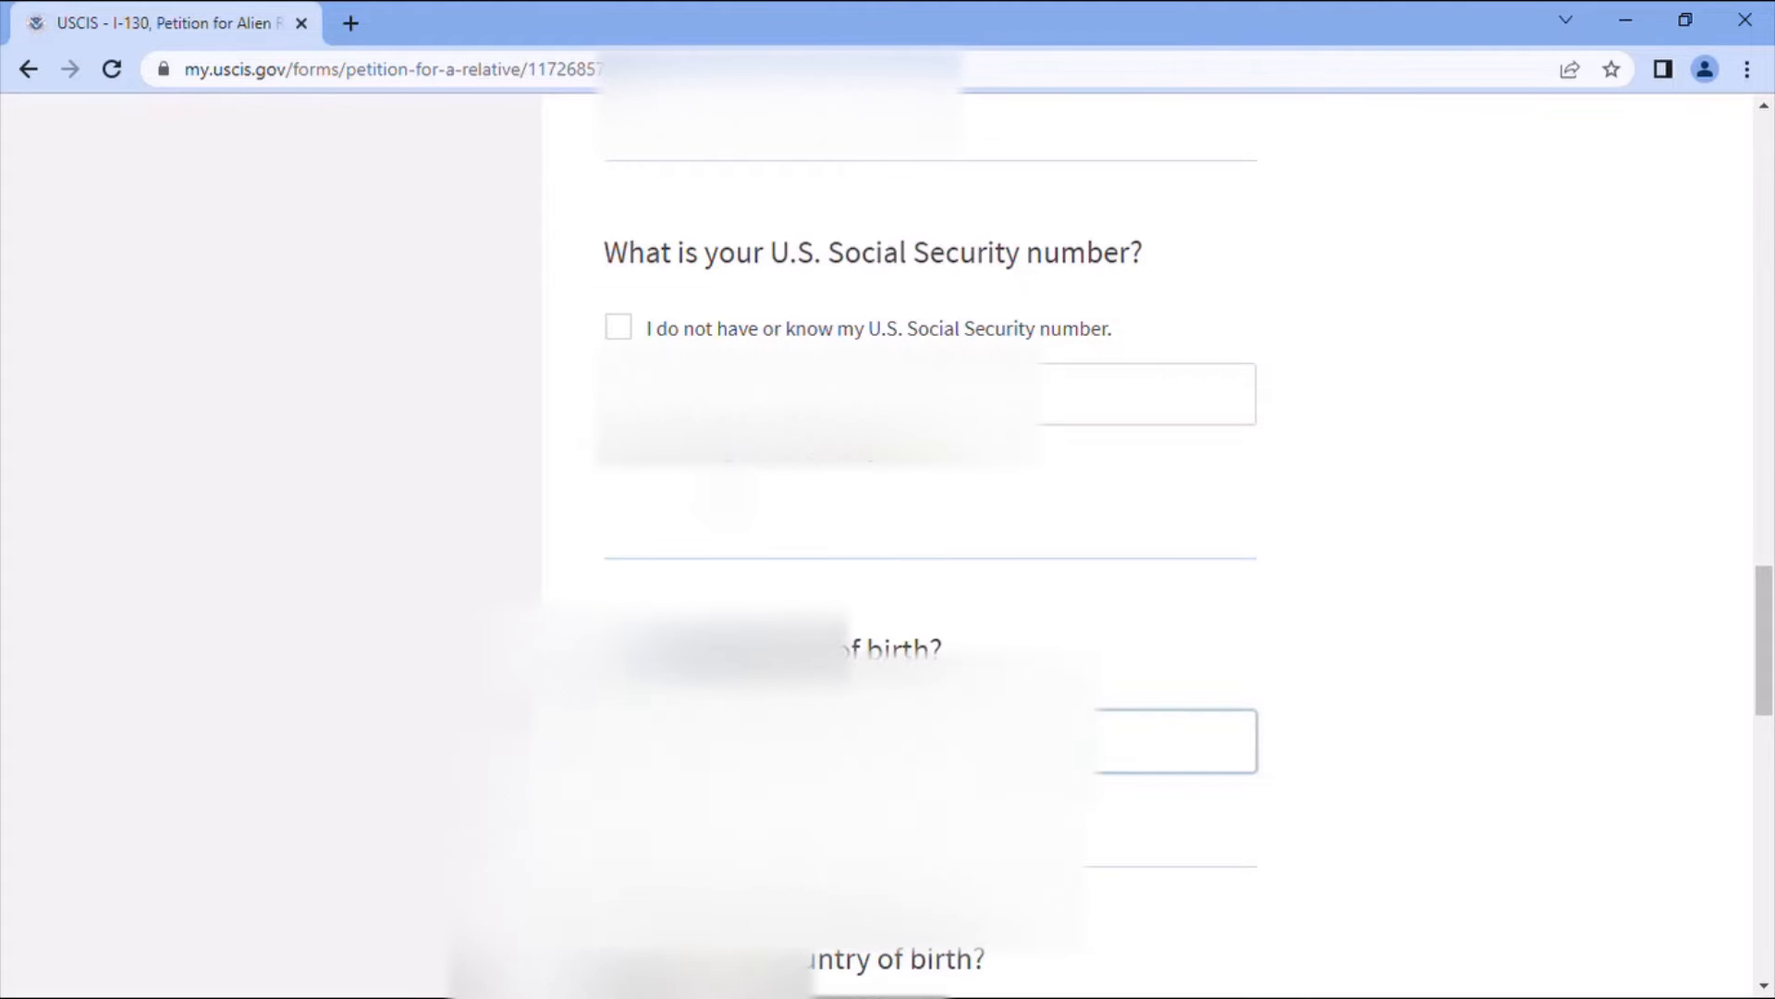
scroll(867, 784, down, 3)
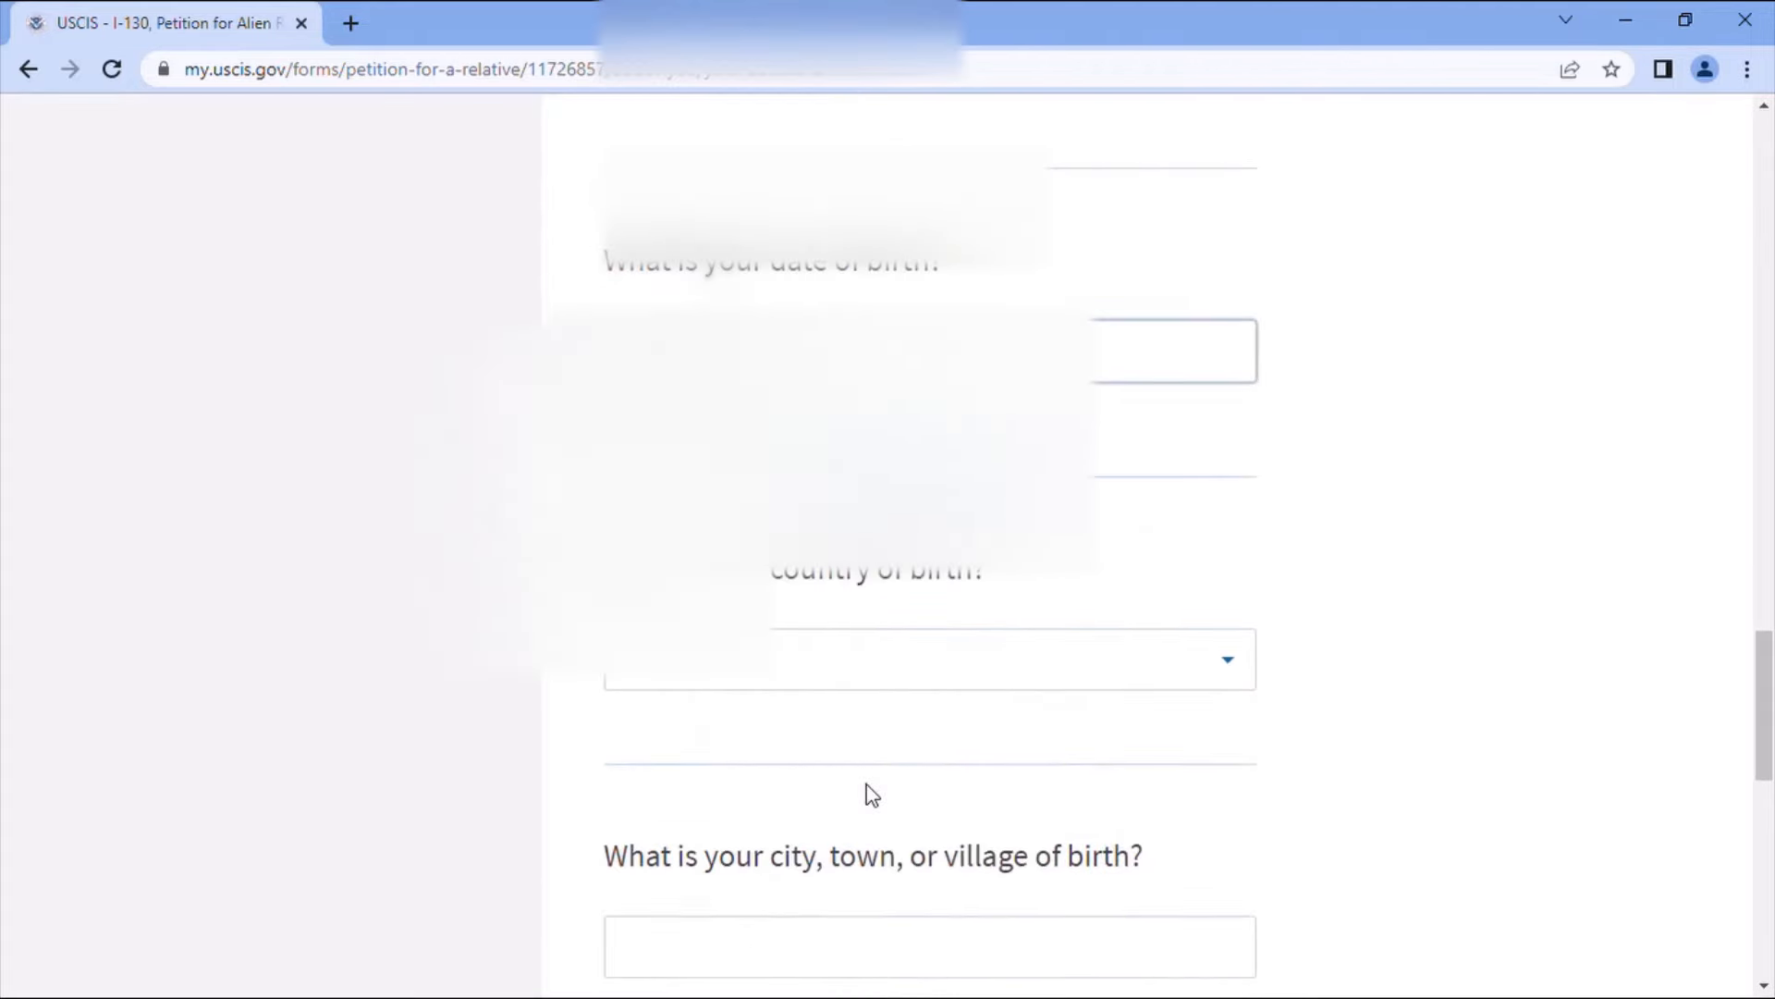
click(883, 671)
text(m)
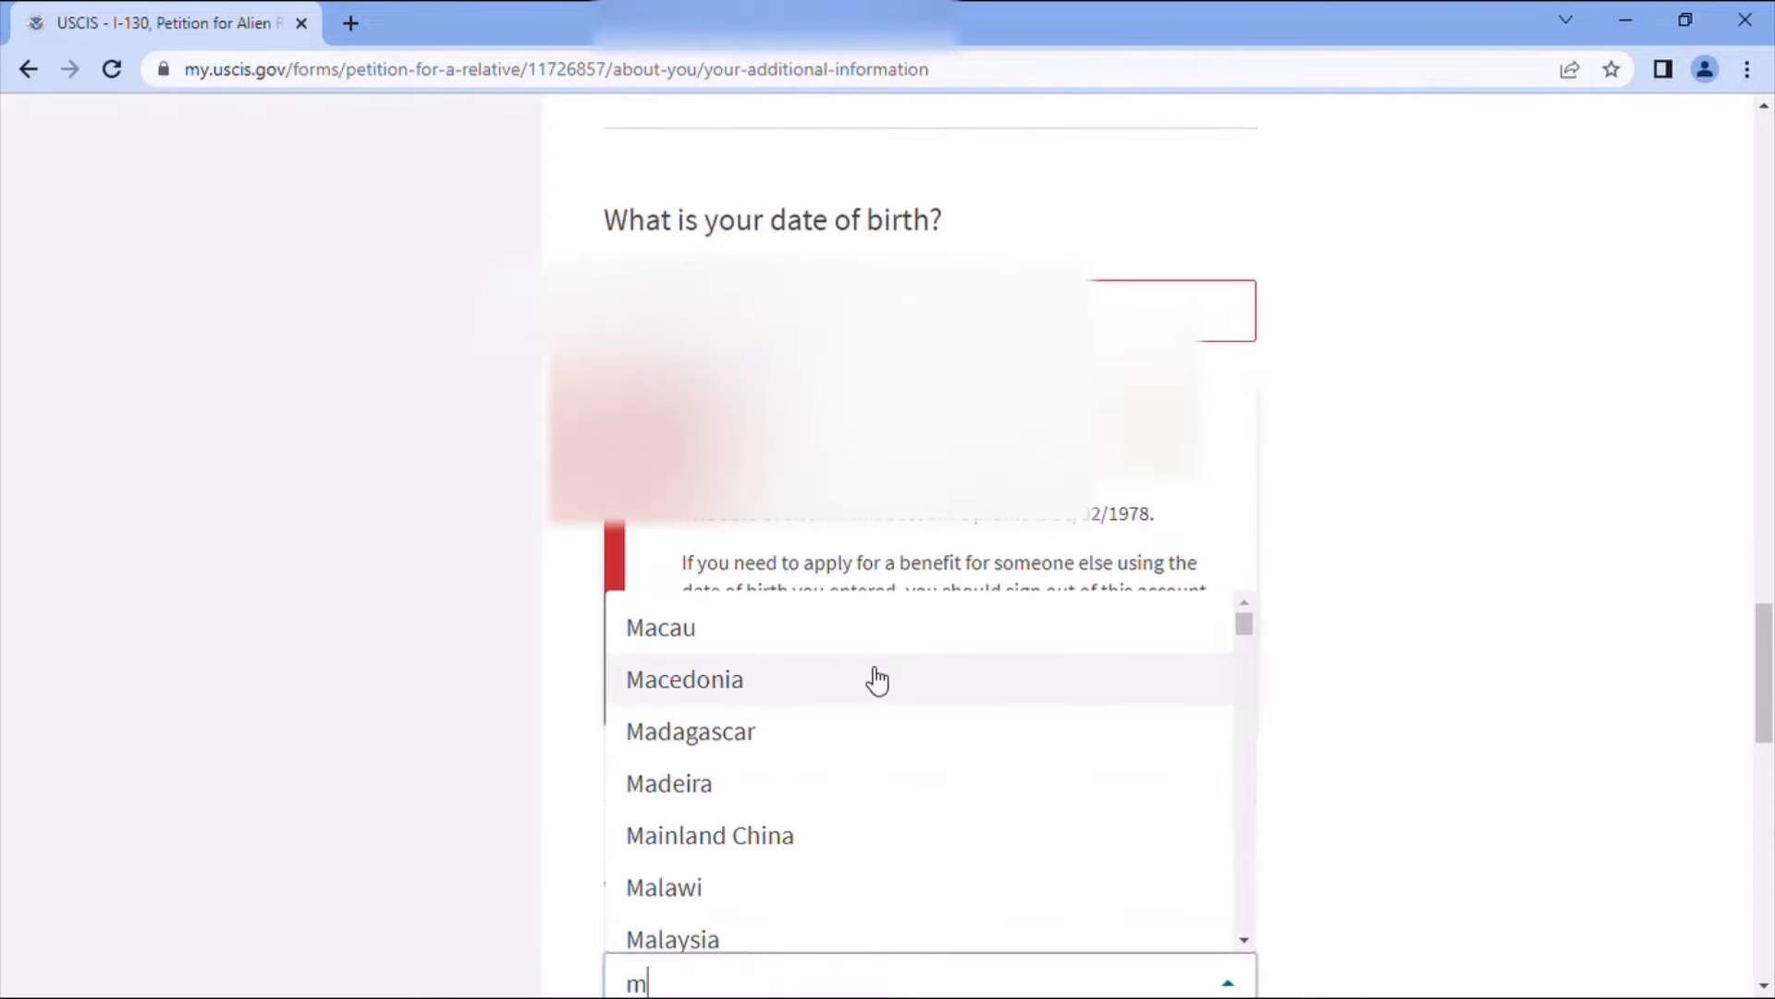
text(o)
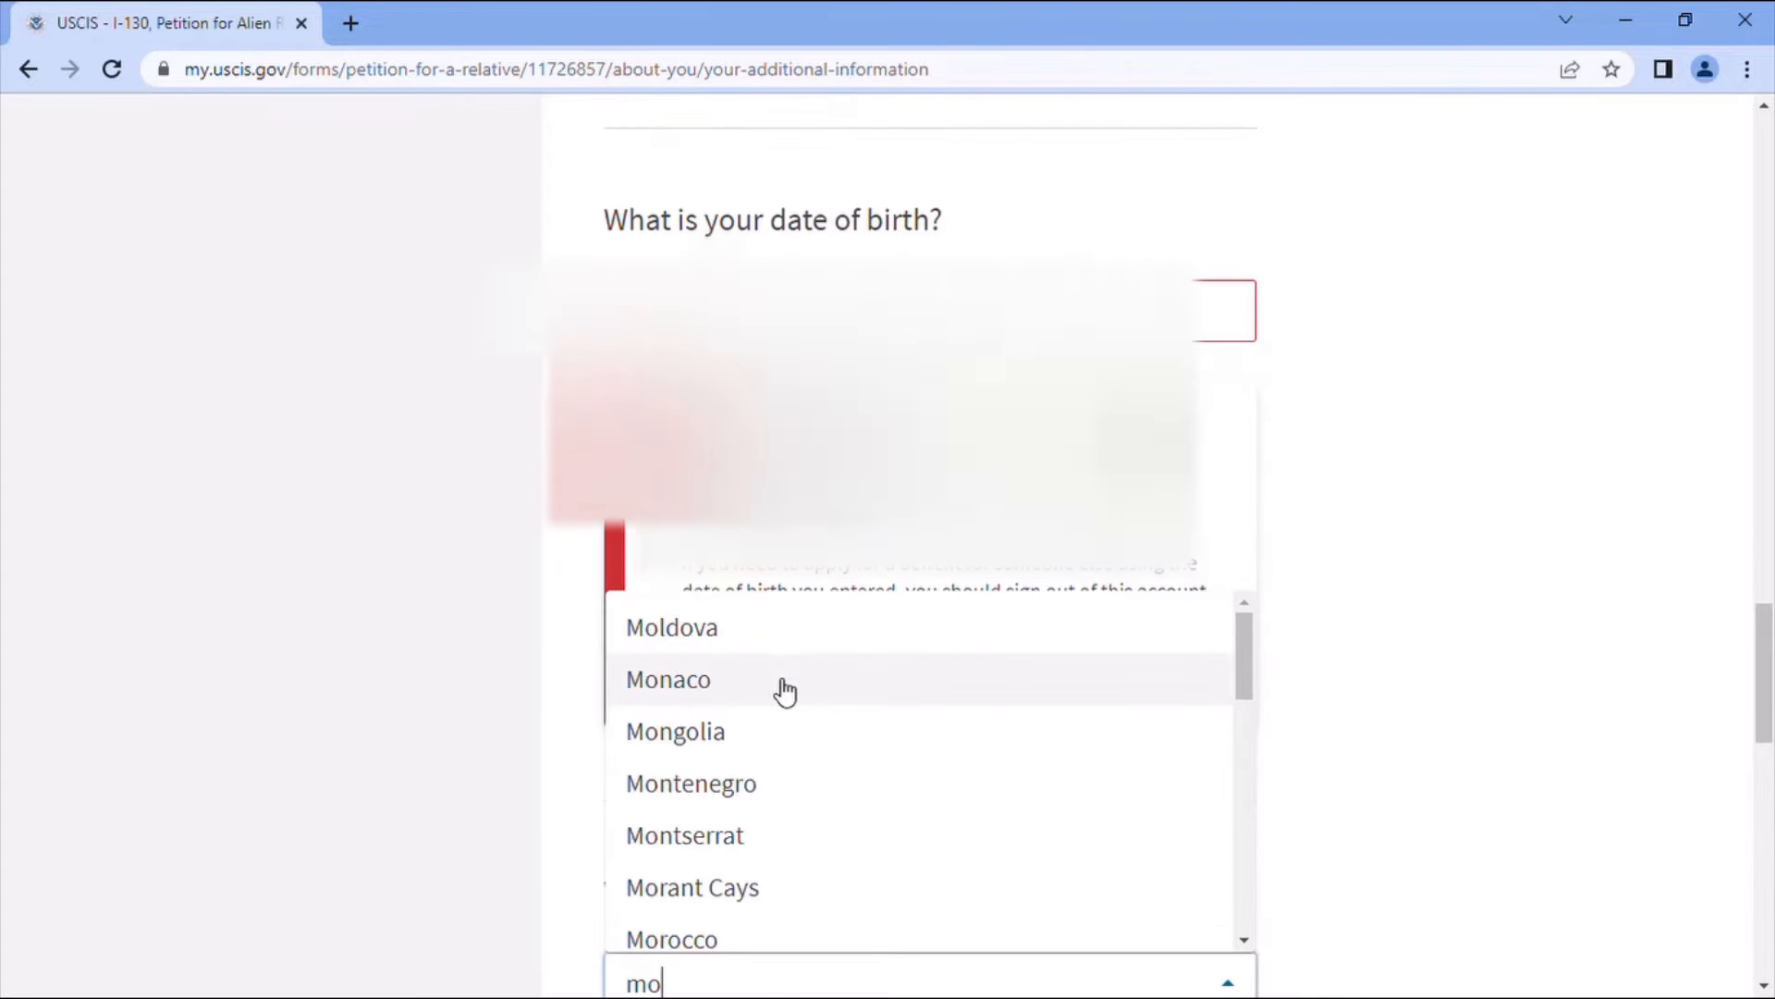
text(r)
click(729, 716)
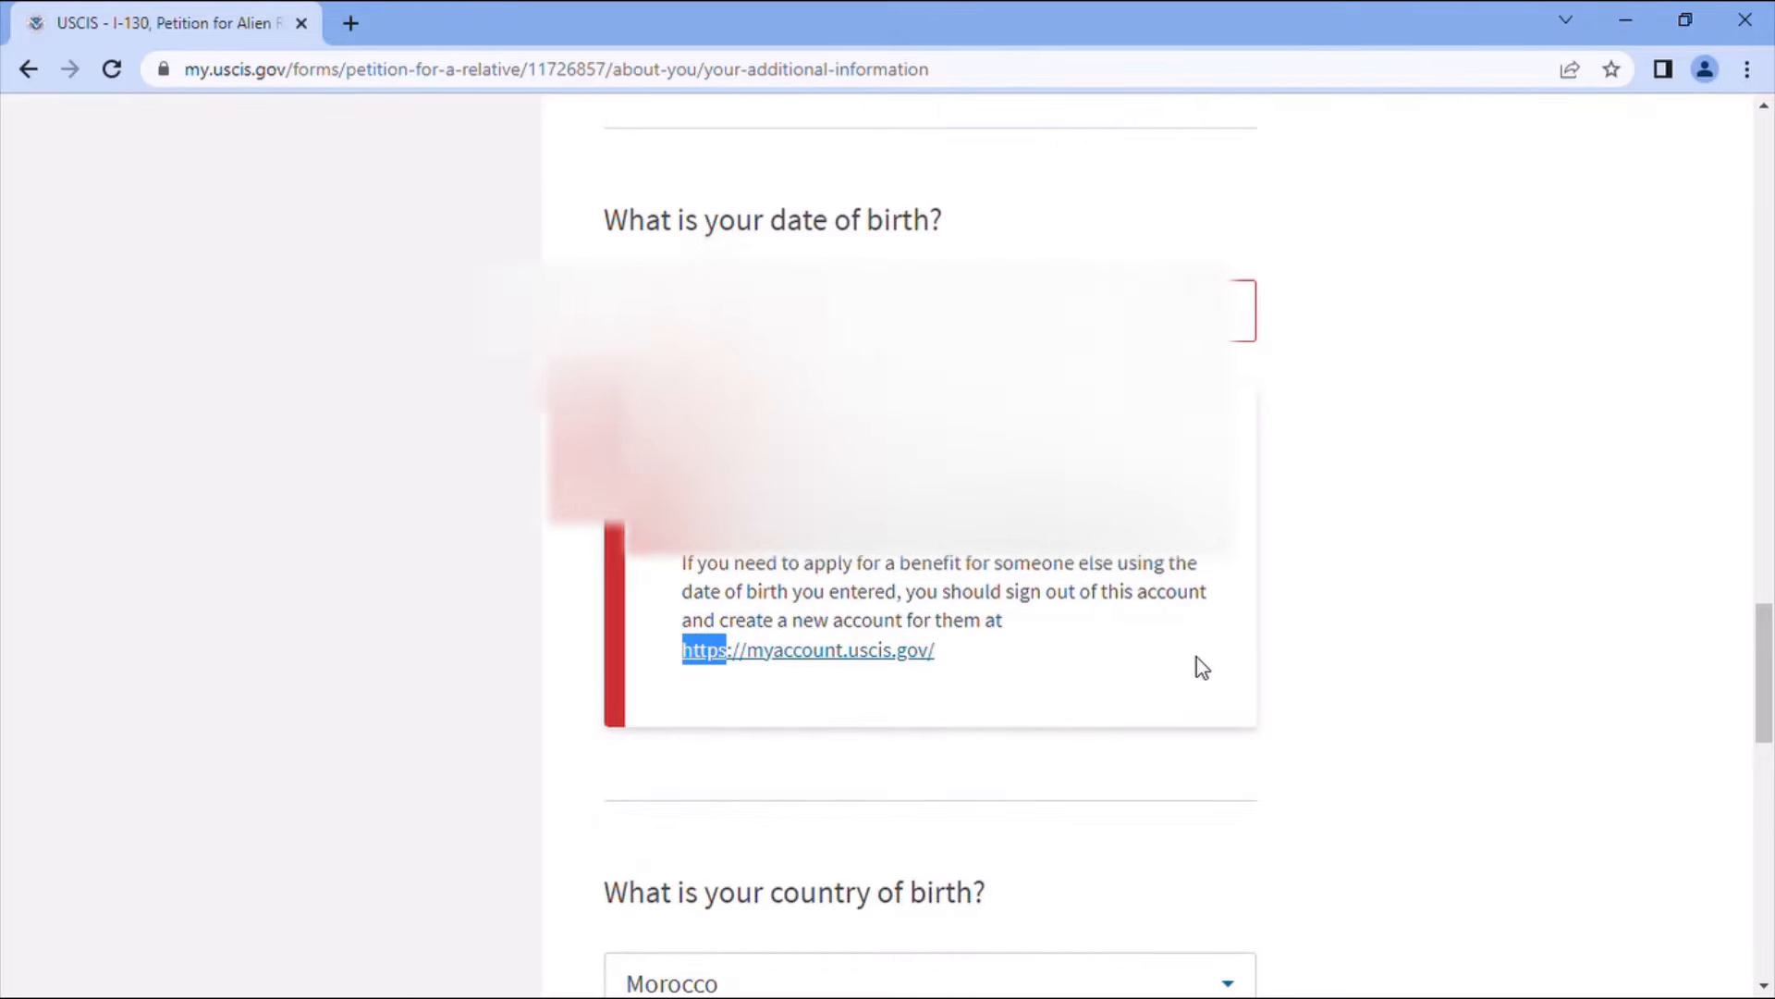
- Correct the date of birth and enter Khenifra as the city of birth
click(804, 312)
key(BackSpace)
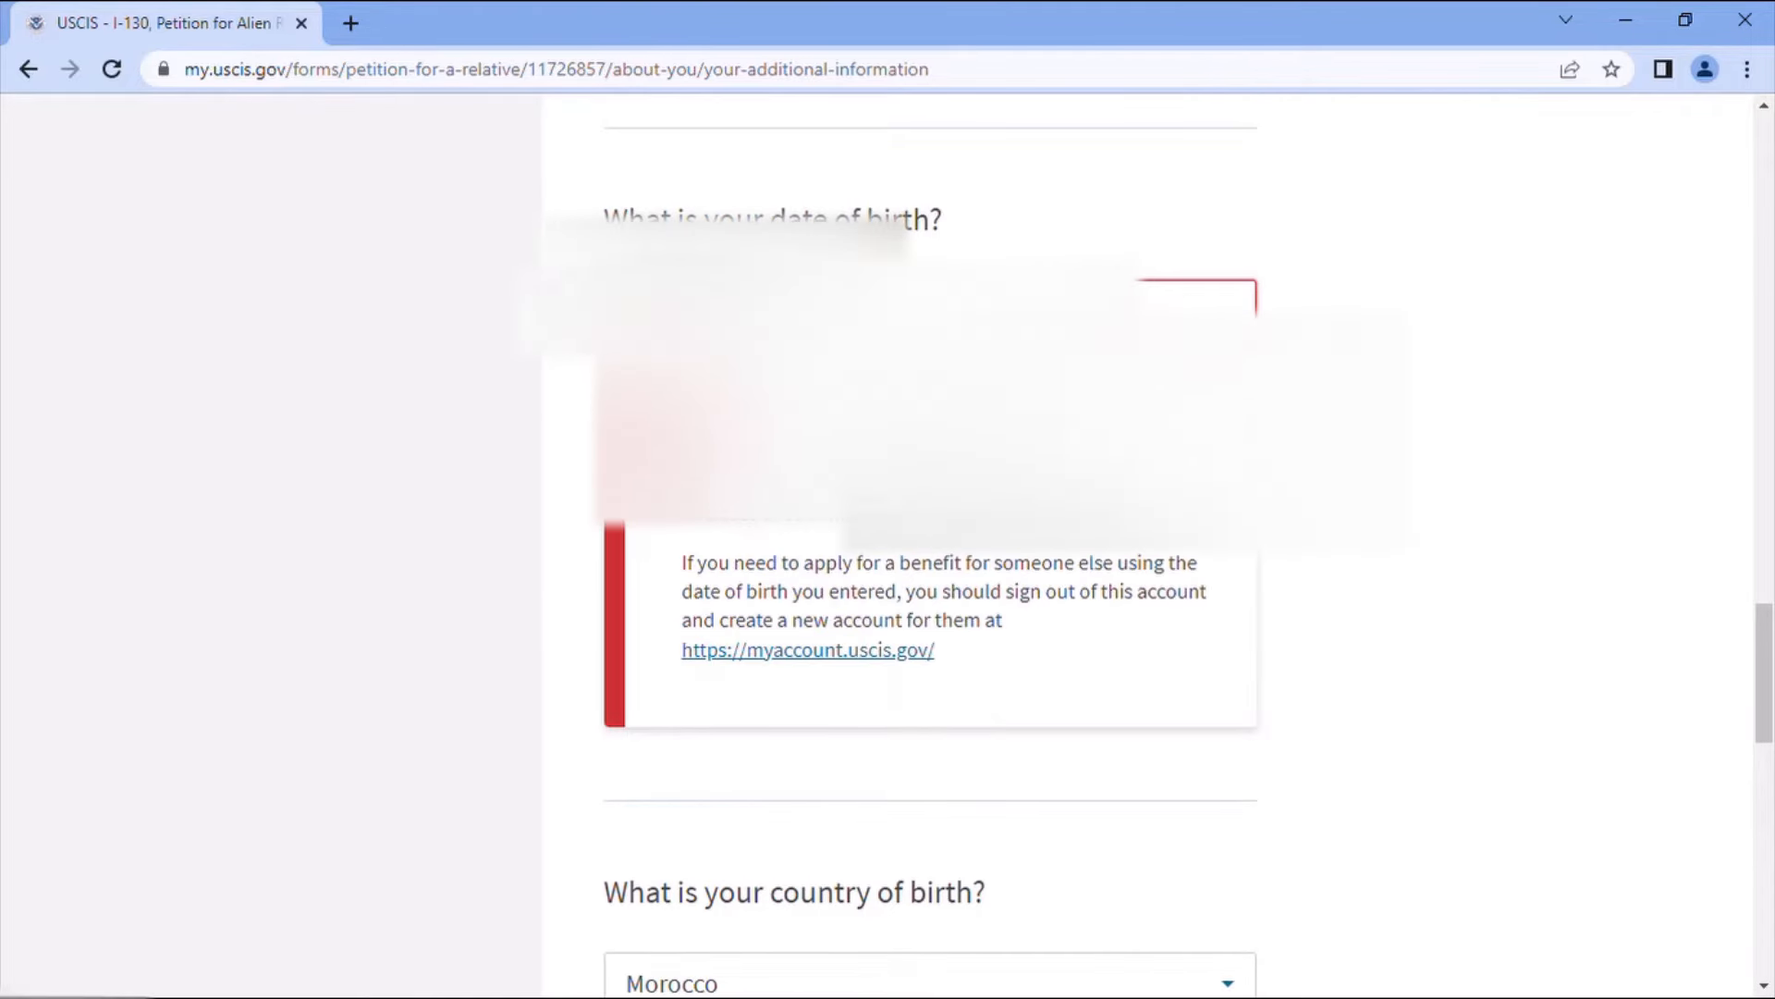
key(BackSpace)
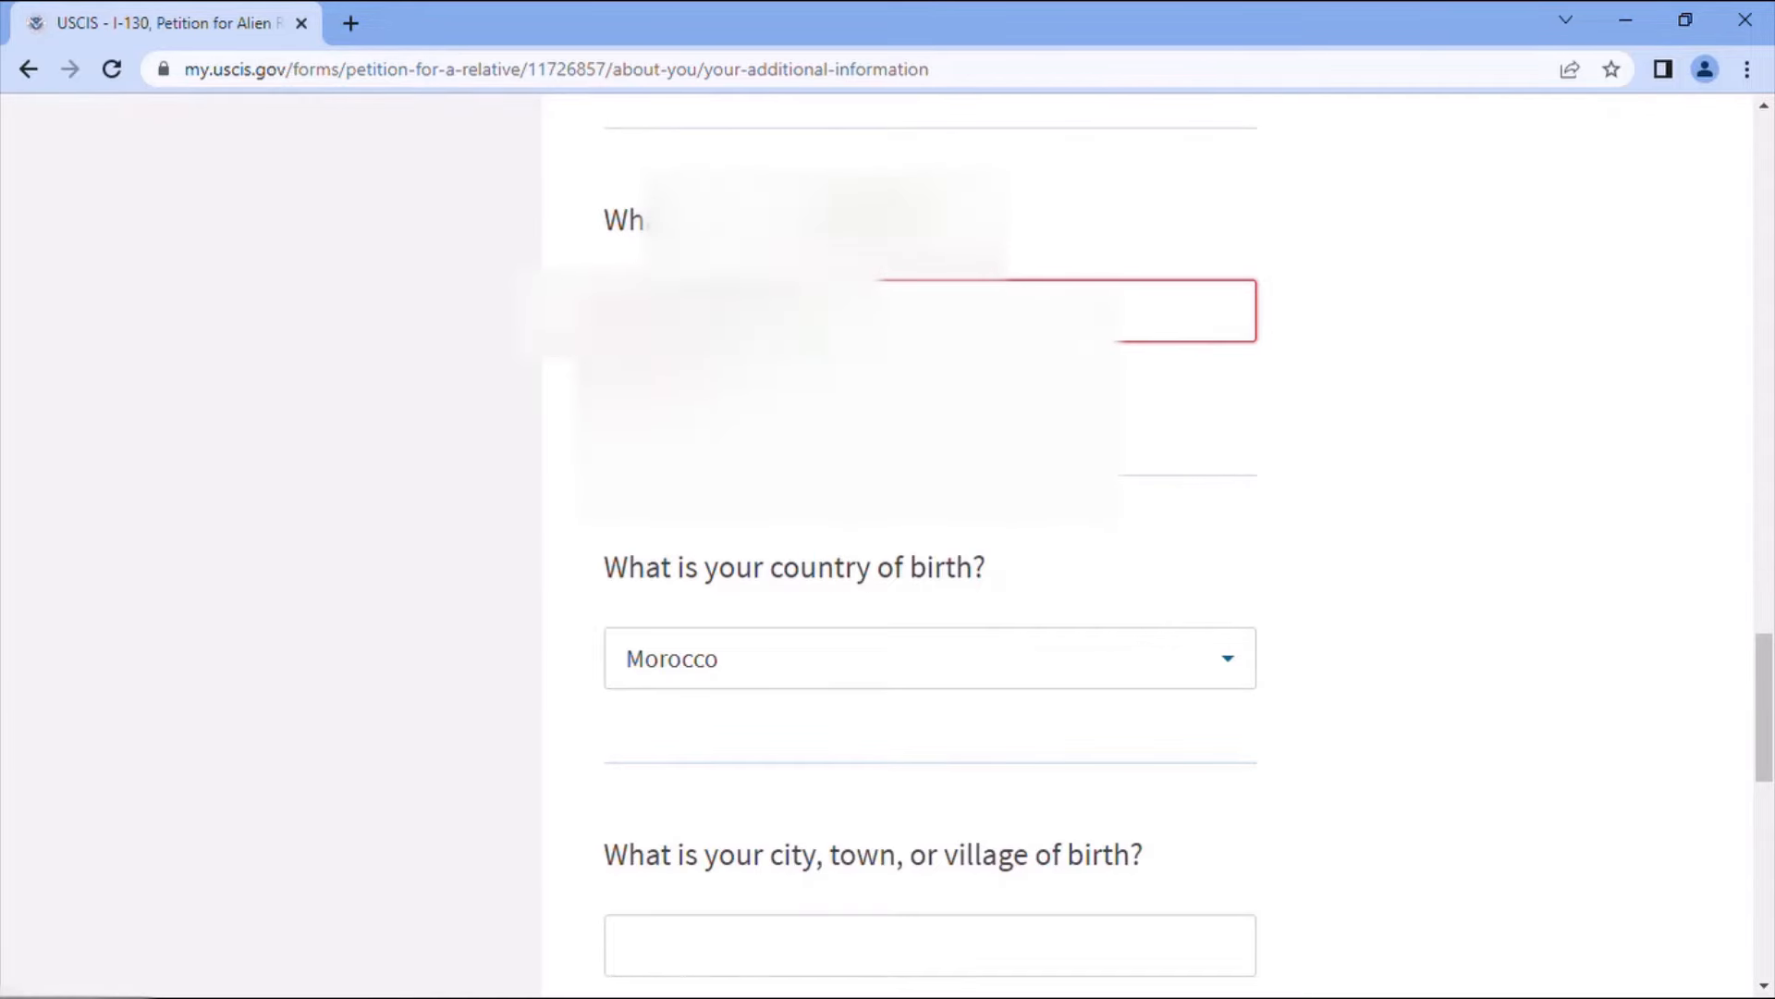
click(1254, 695)
scroll(1104, 656, down, 1)
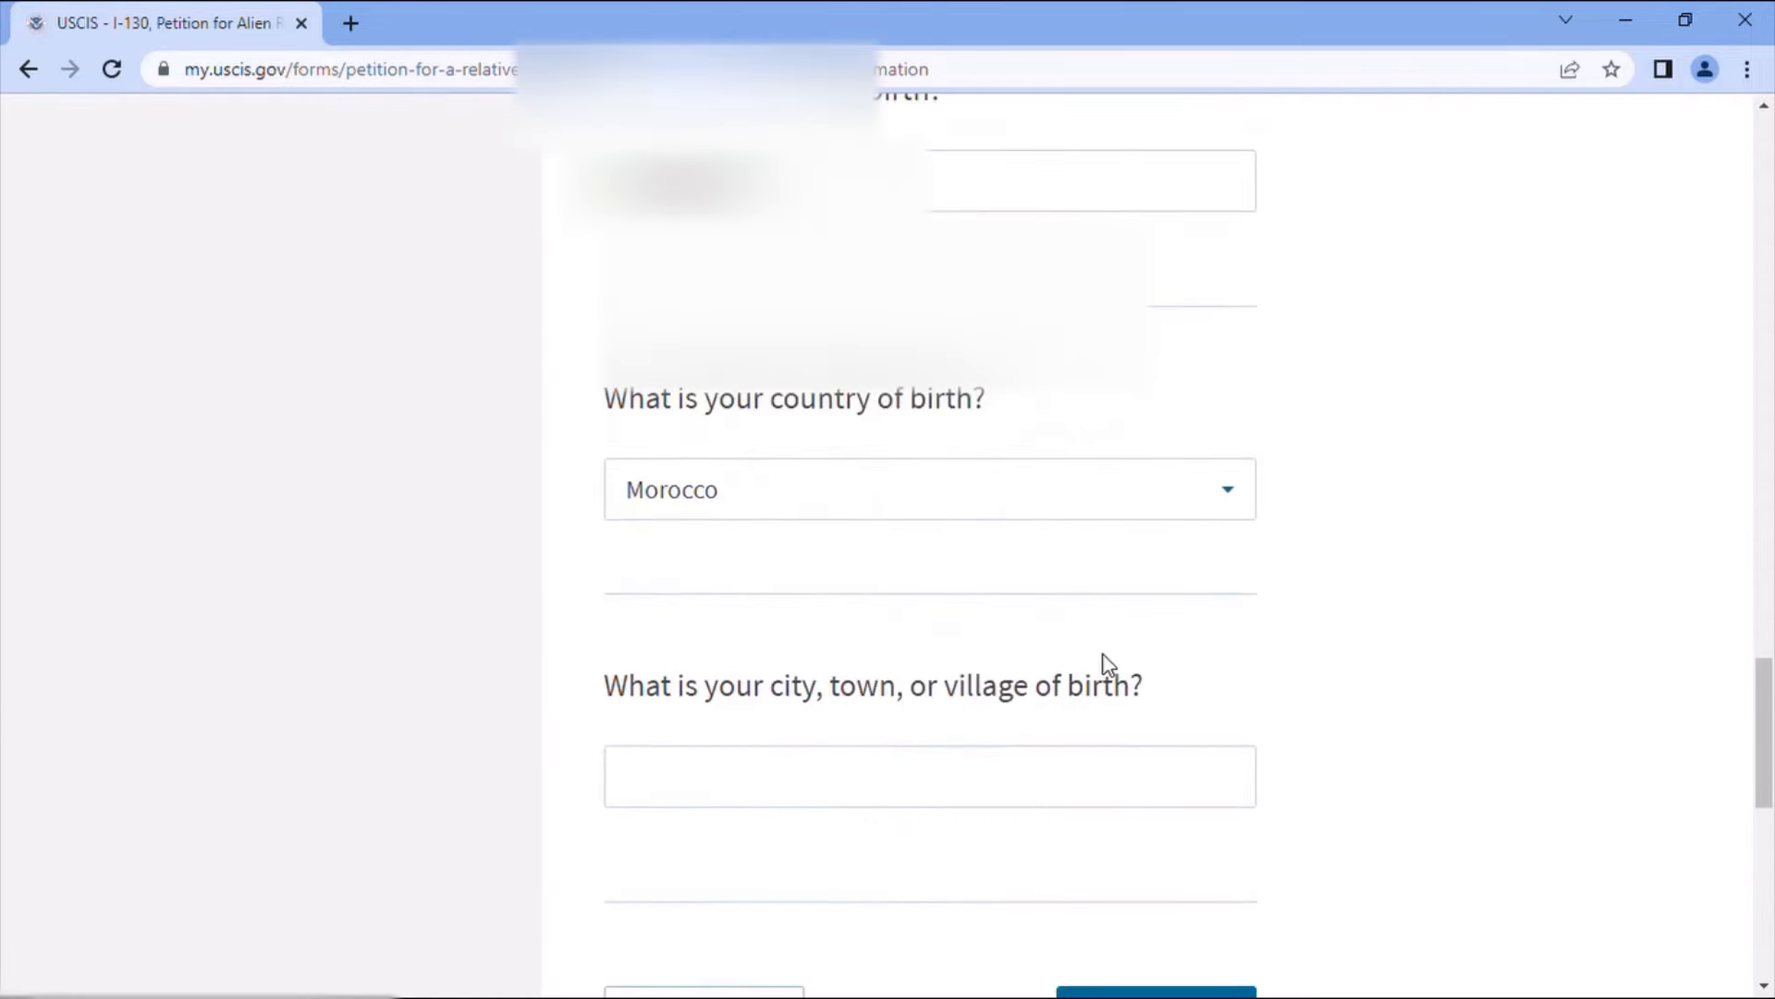
scroll(1071, 677, down, 1)
scroll(1073, 625, up, 1)
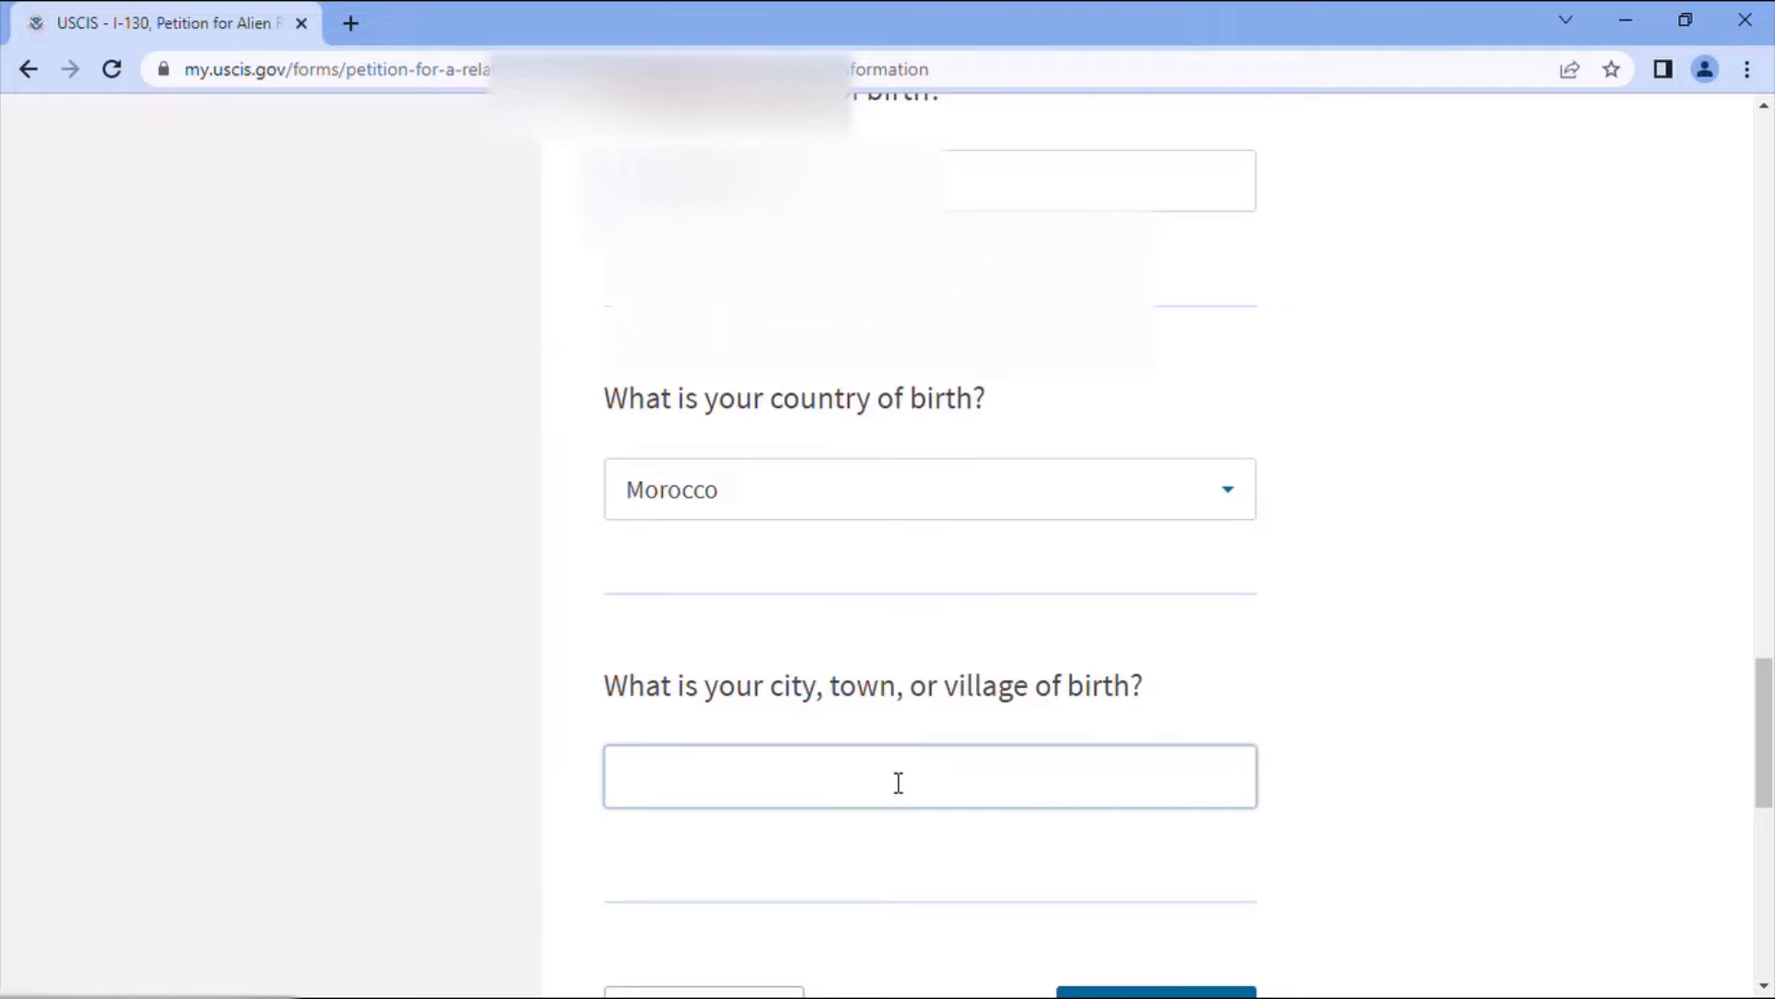
text(Khenifra)
scroll(915, 795, down, 3)
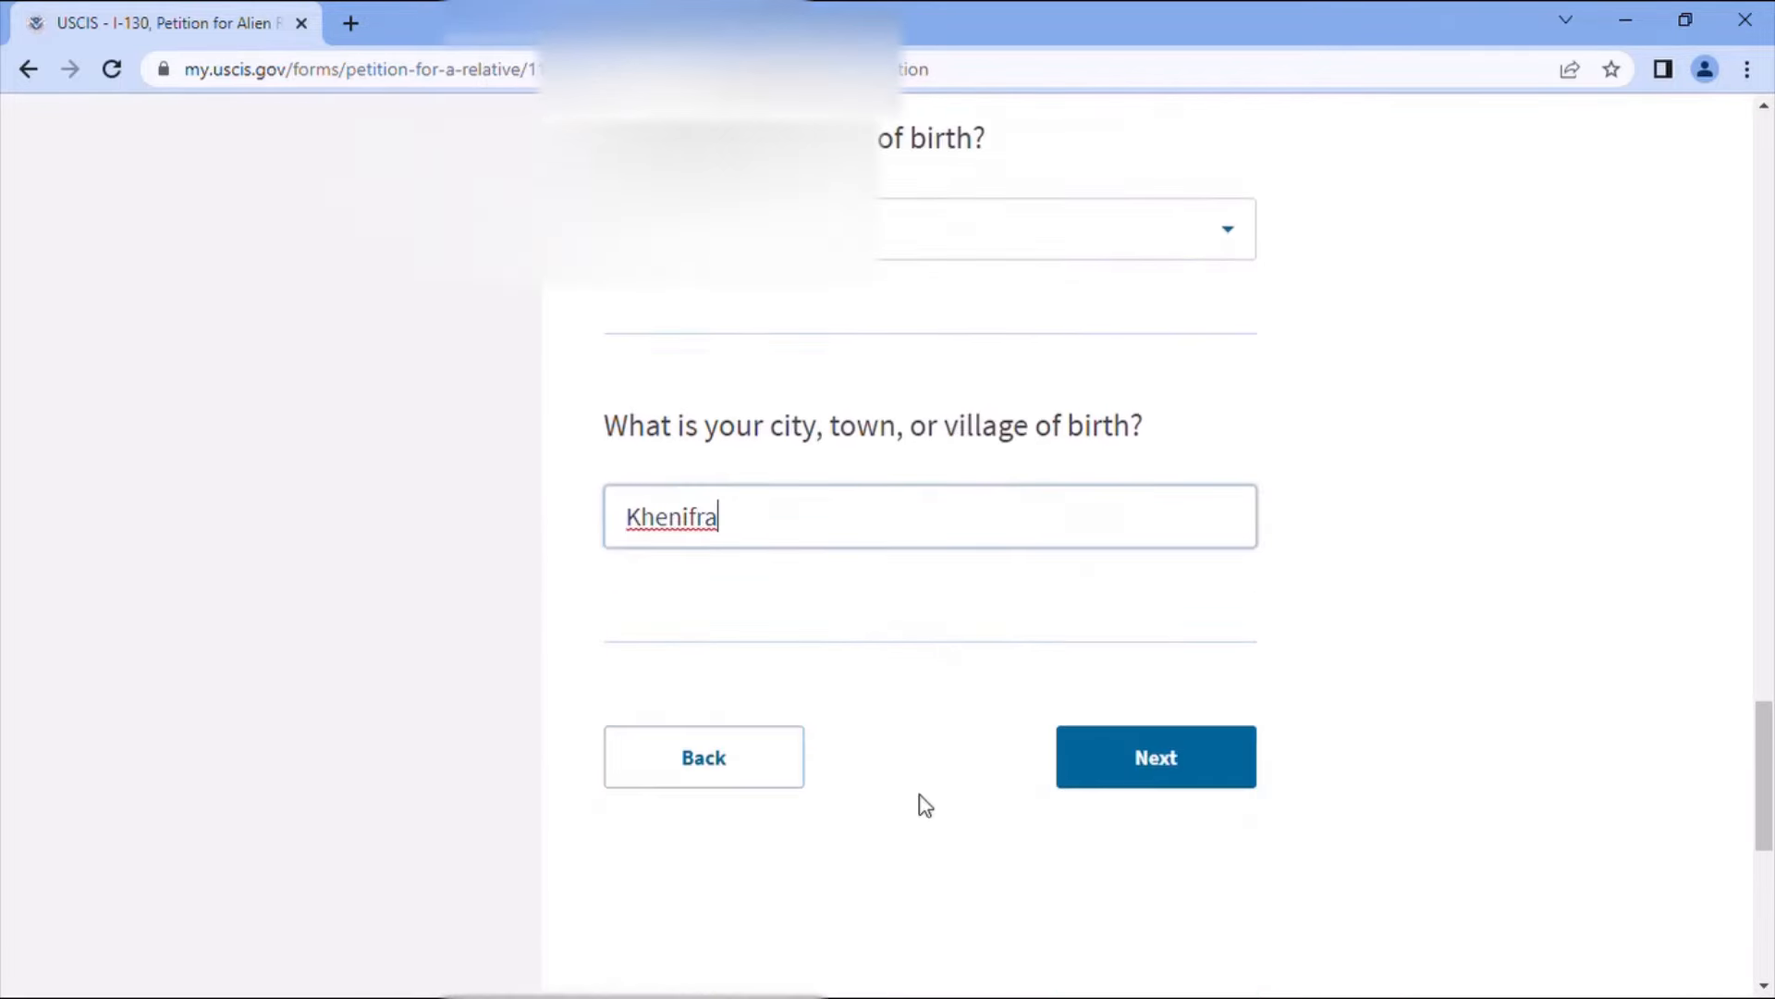
- Record U.S. citizenship through Naturalization and answer Yes to having a naturalization certificate
click(1147, 754)
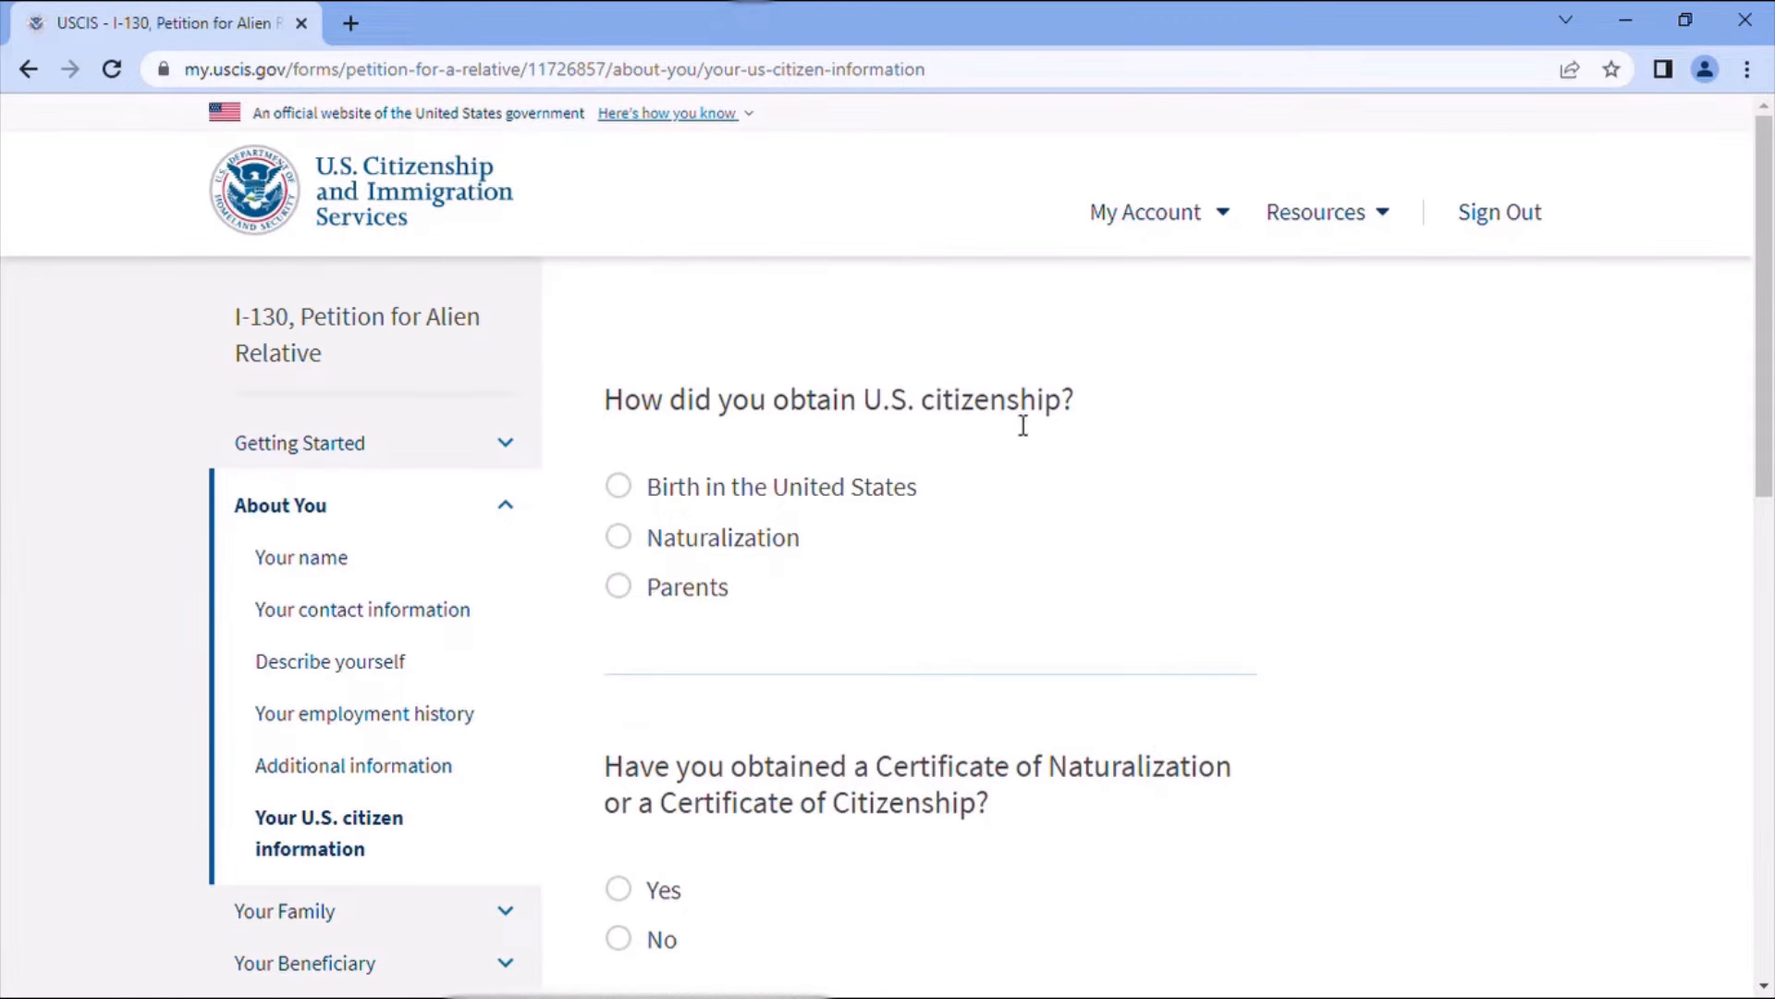
click(633, 545)
scroll(925, 605, down, 3)
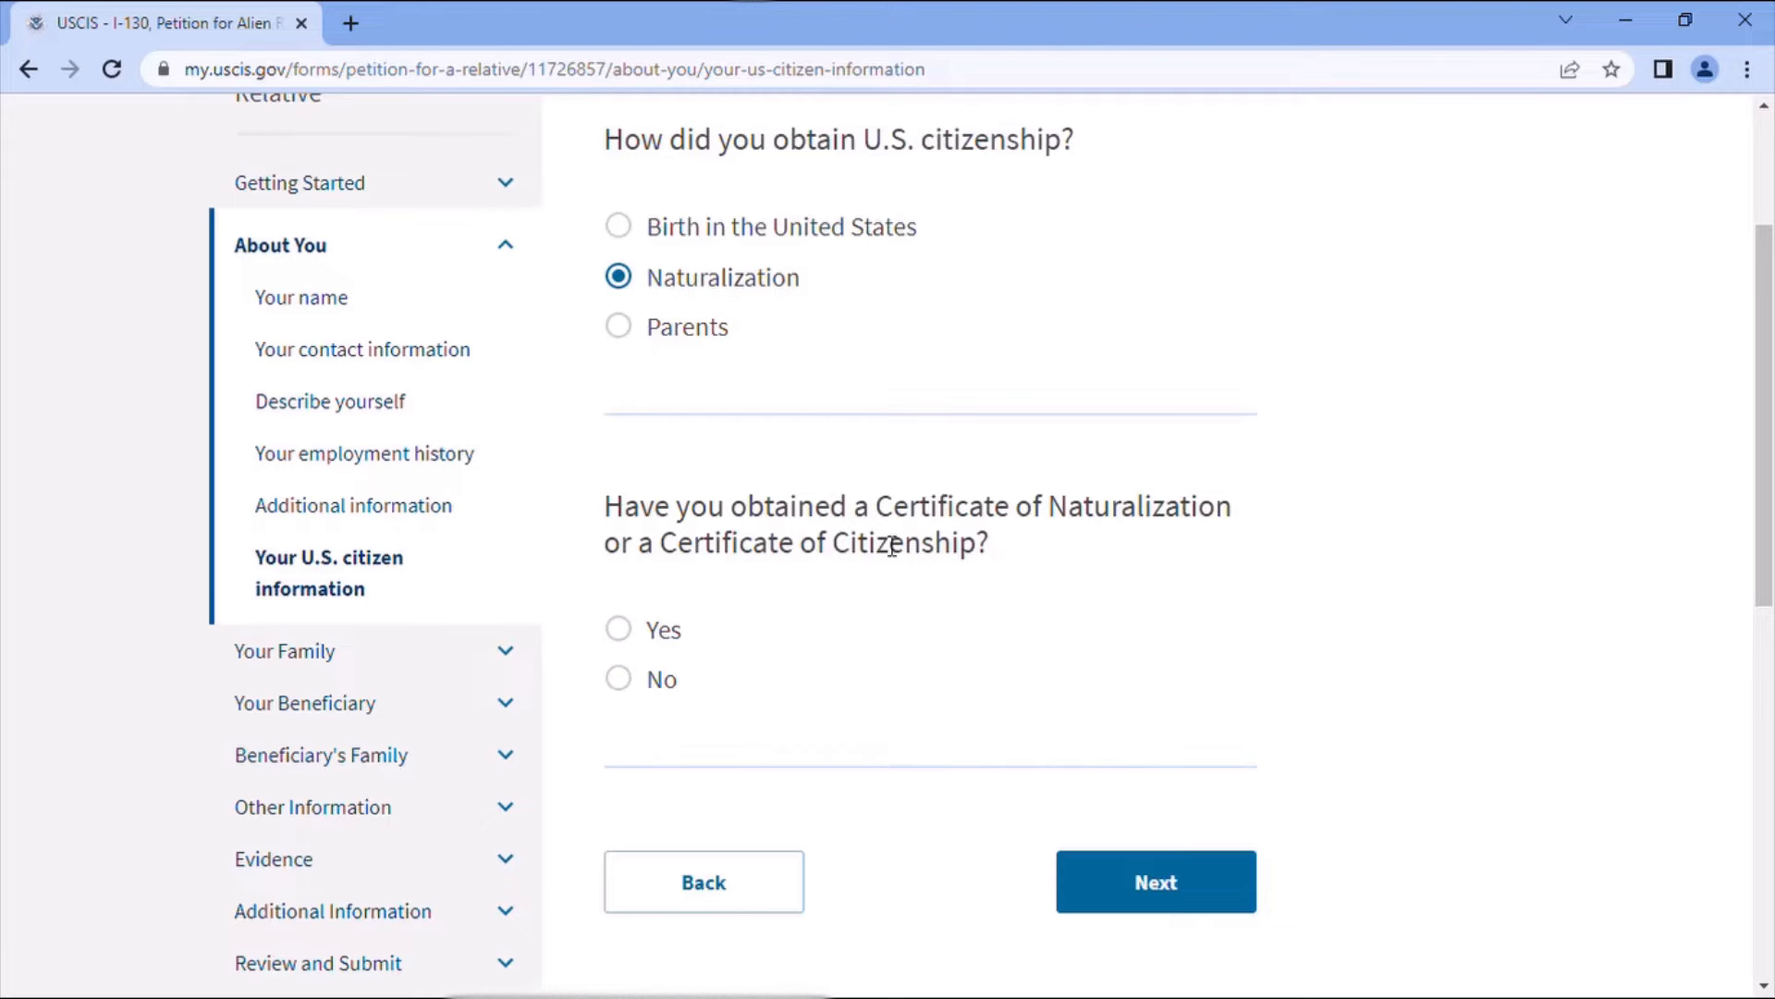
click(619, 631)
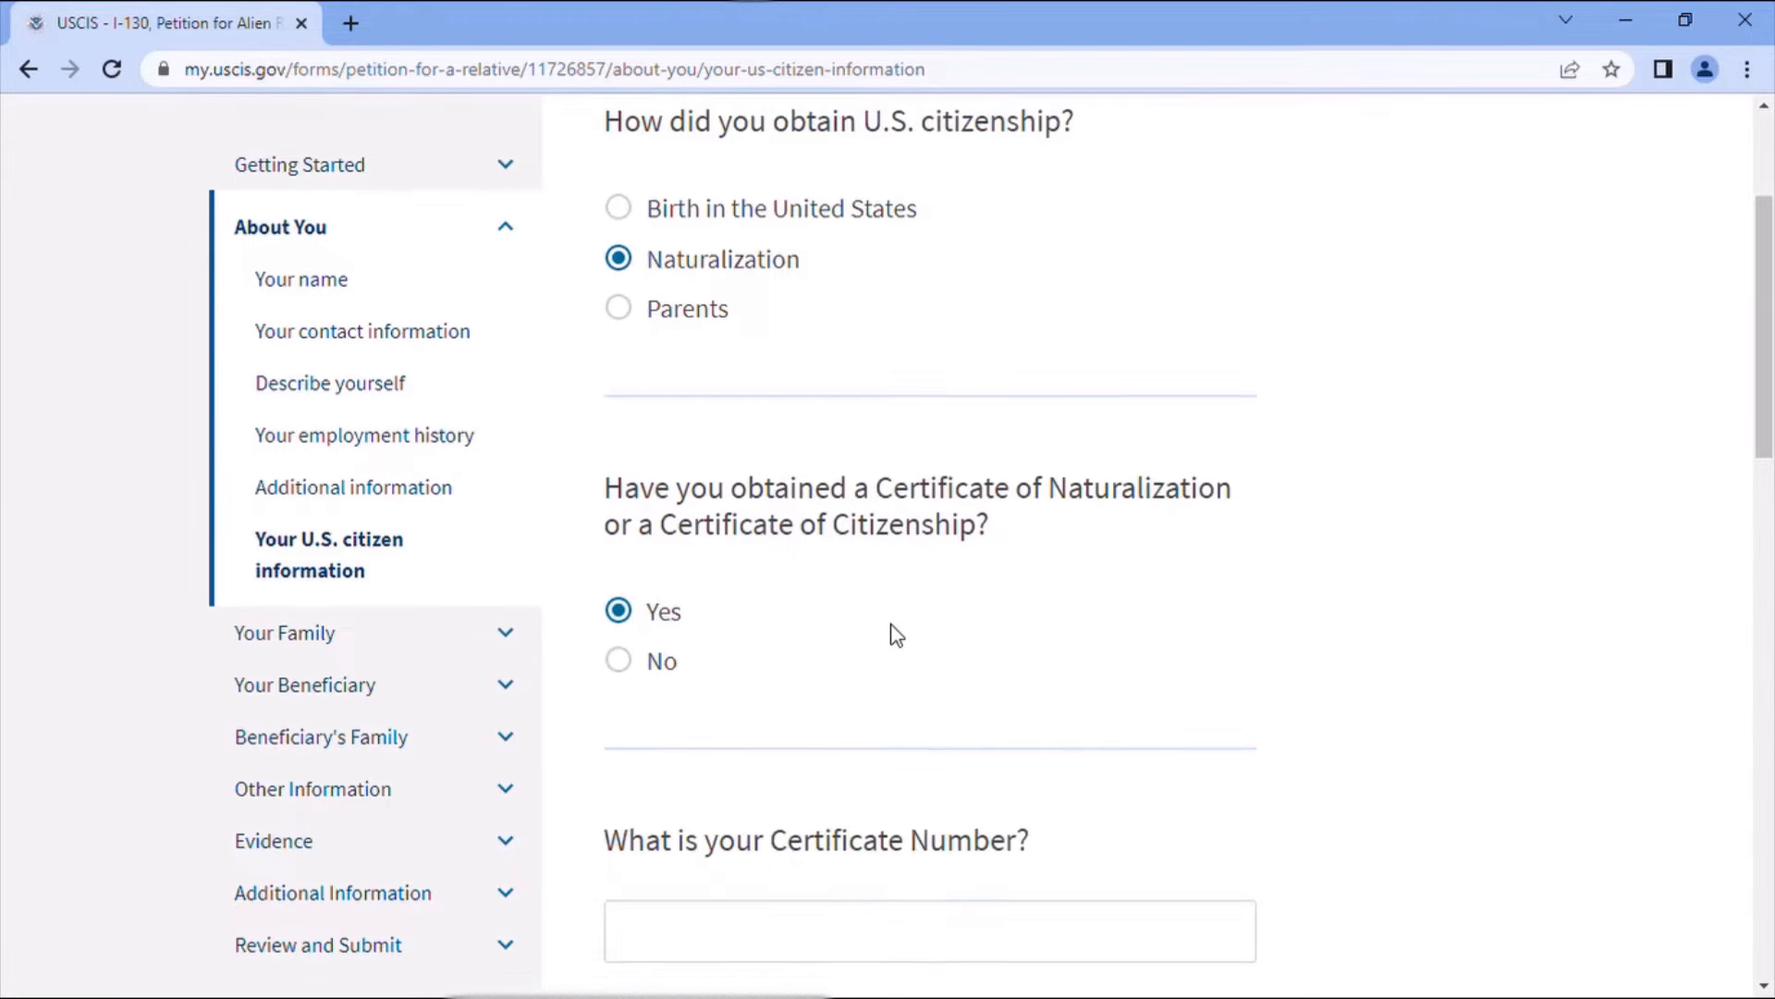
scroll(896, 634, down, 4)
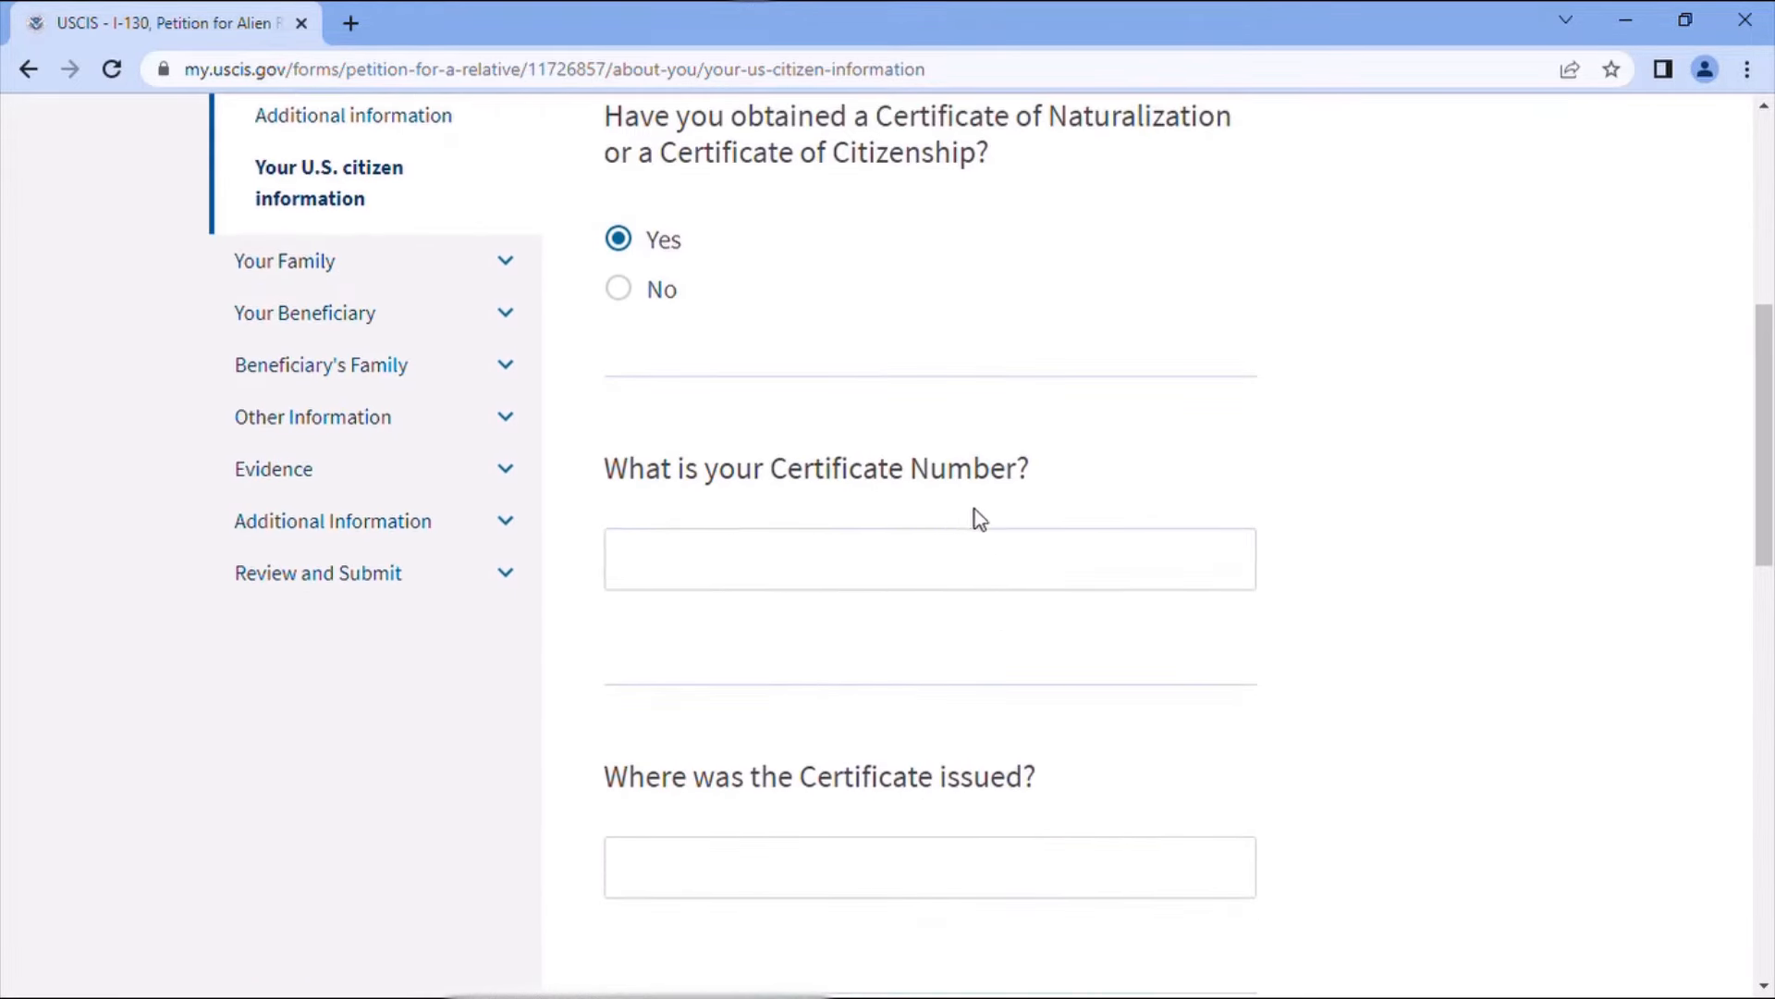
- Enter Indianapolis as the place where the naturalization certificate was issued
click(873, 580)
scroll(1002, 607, down, 1)
click(775, 736)
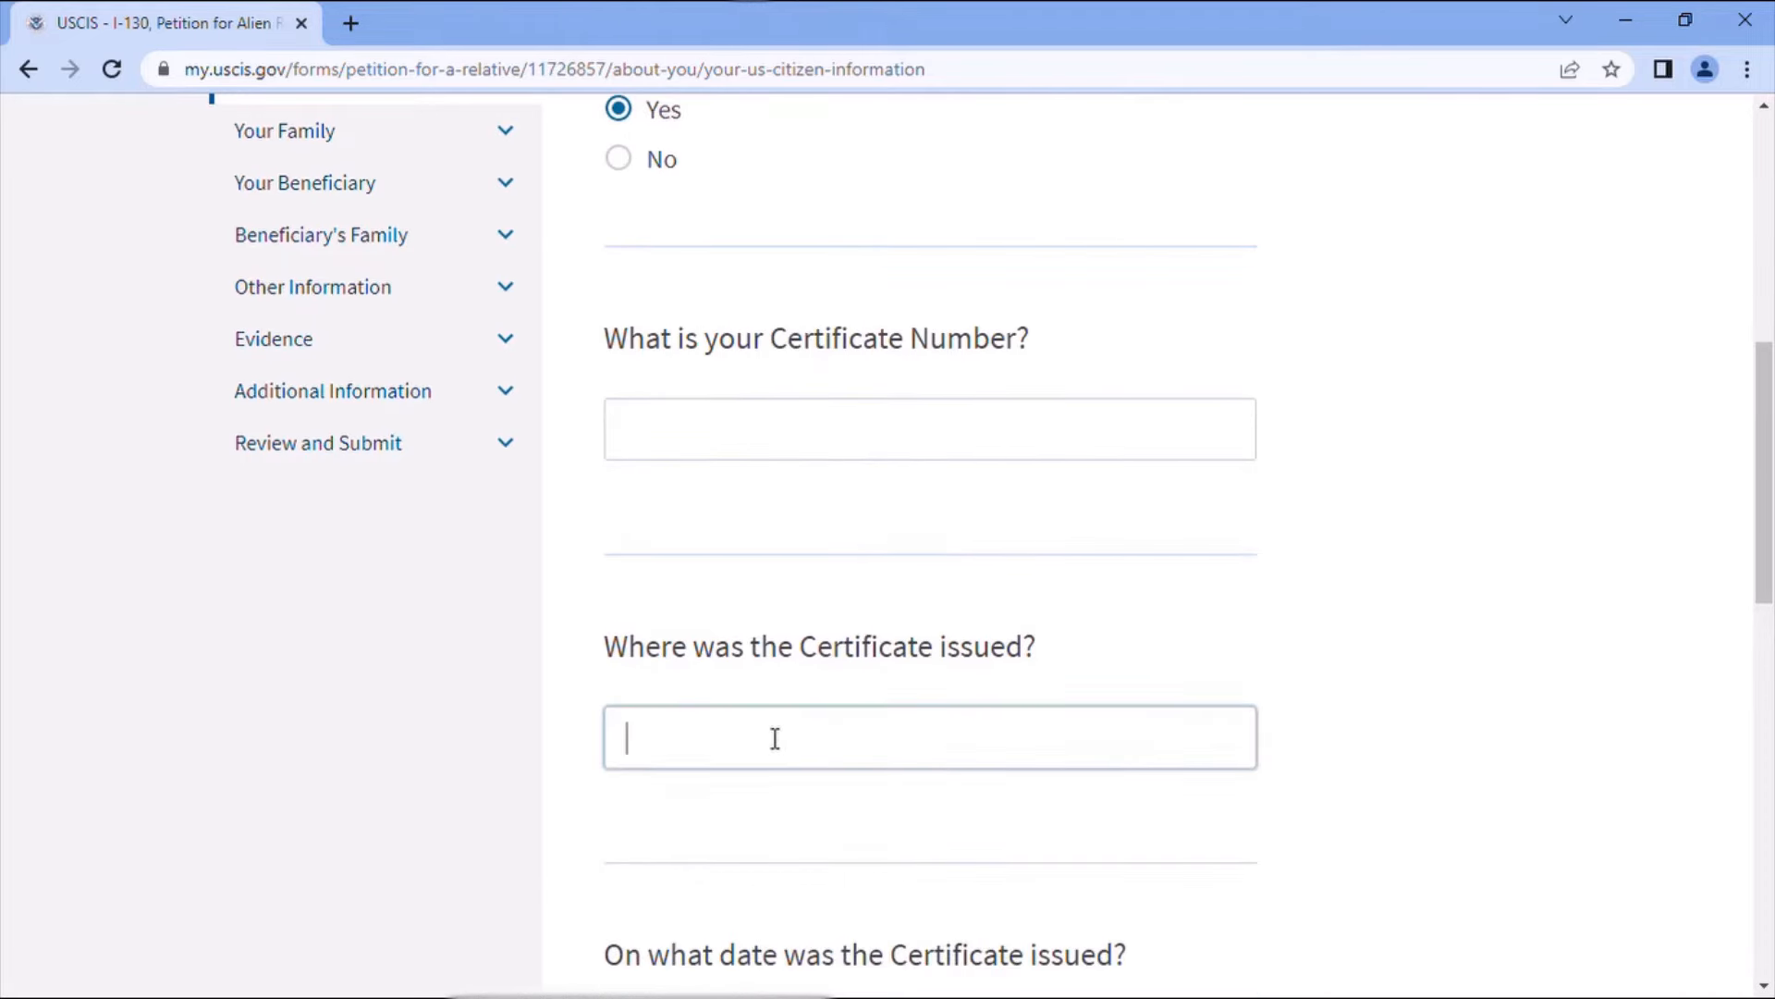
text(Indianapolis)
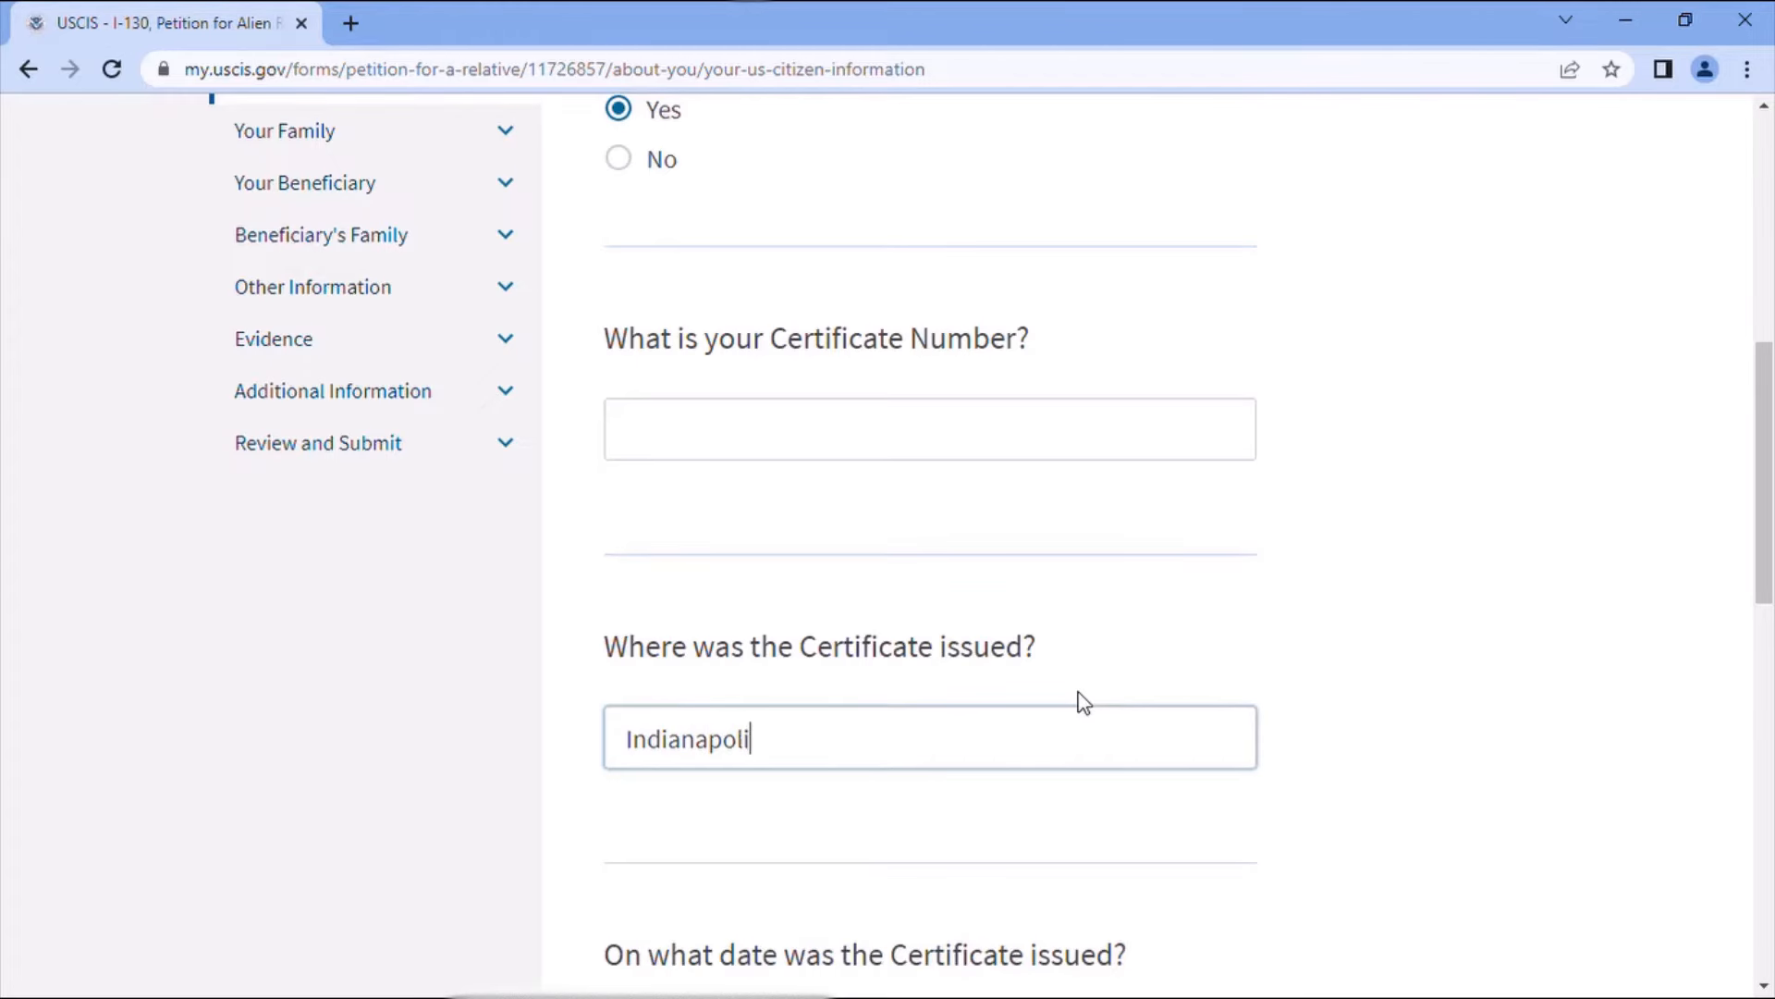
scroll(1078, 731, down, 3)
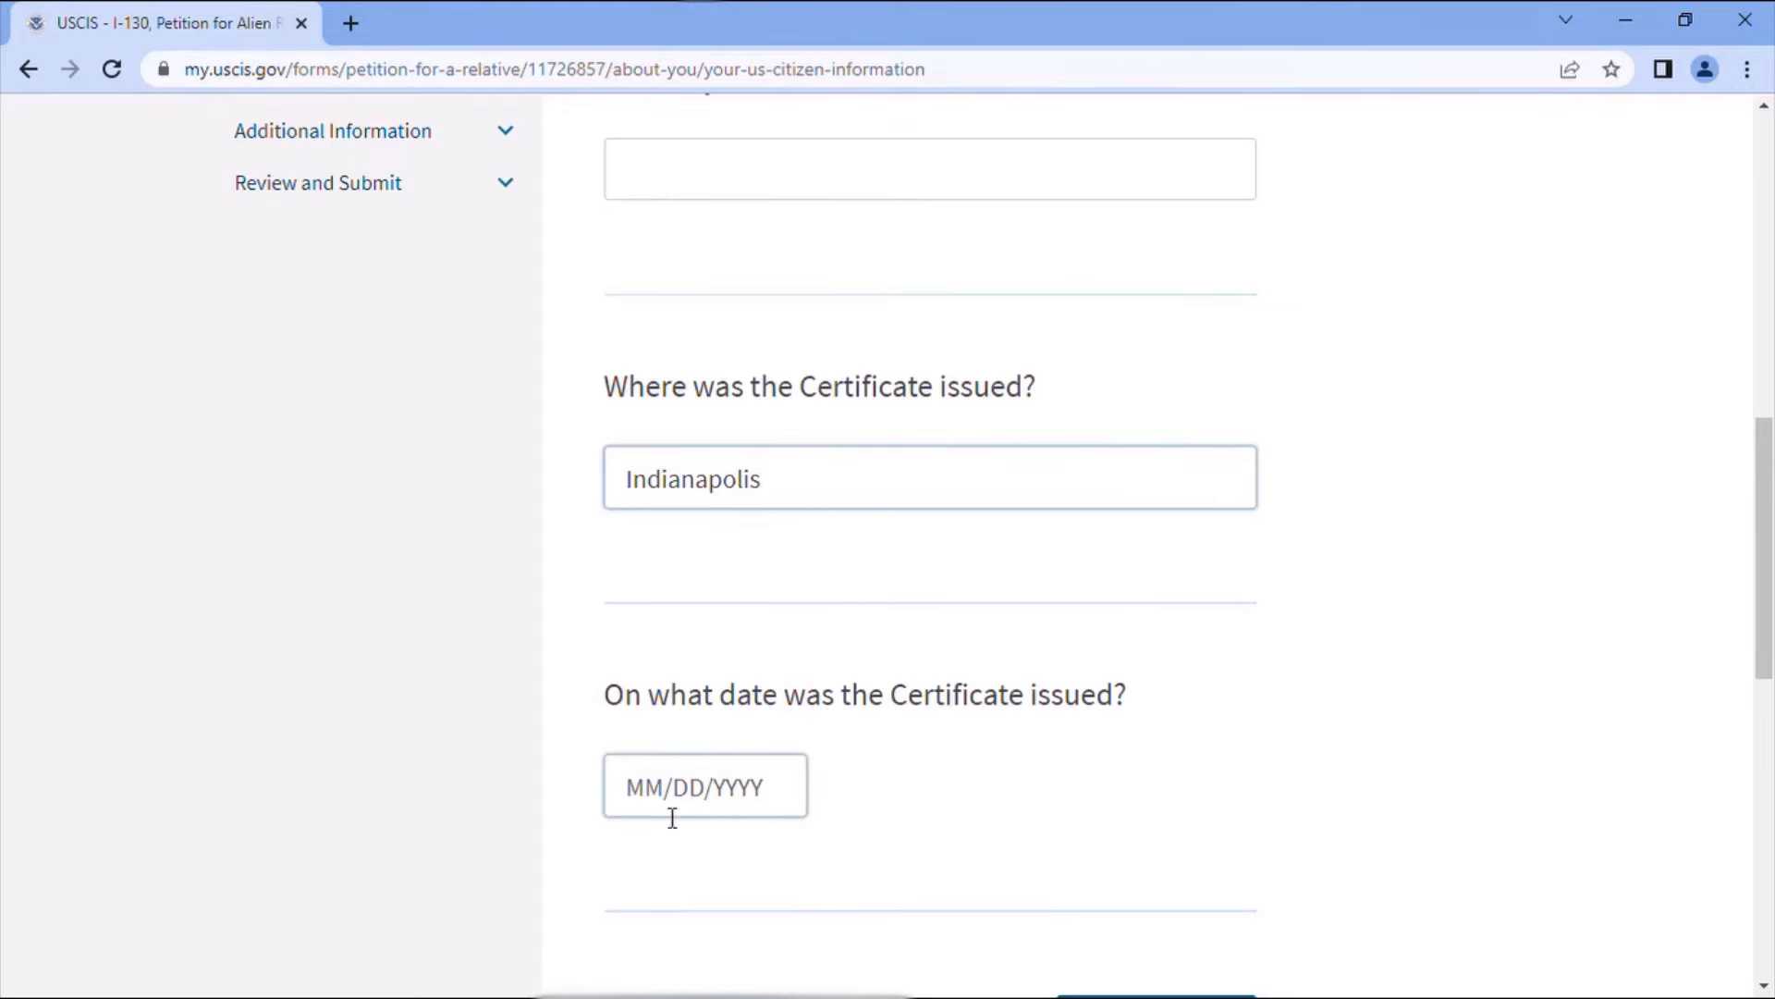
scroll(853, 748, down, 1)
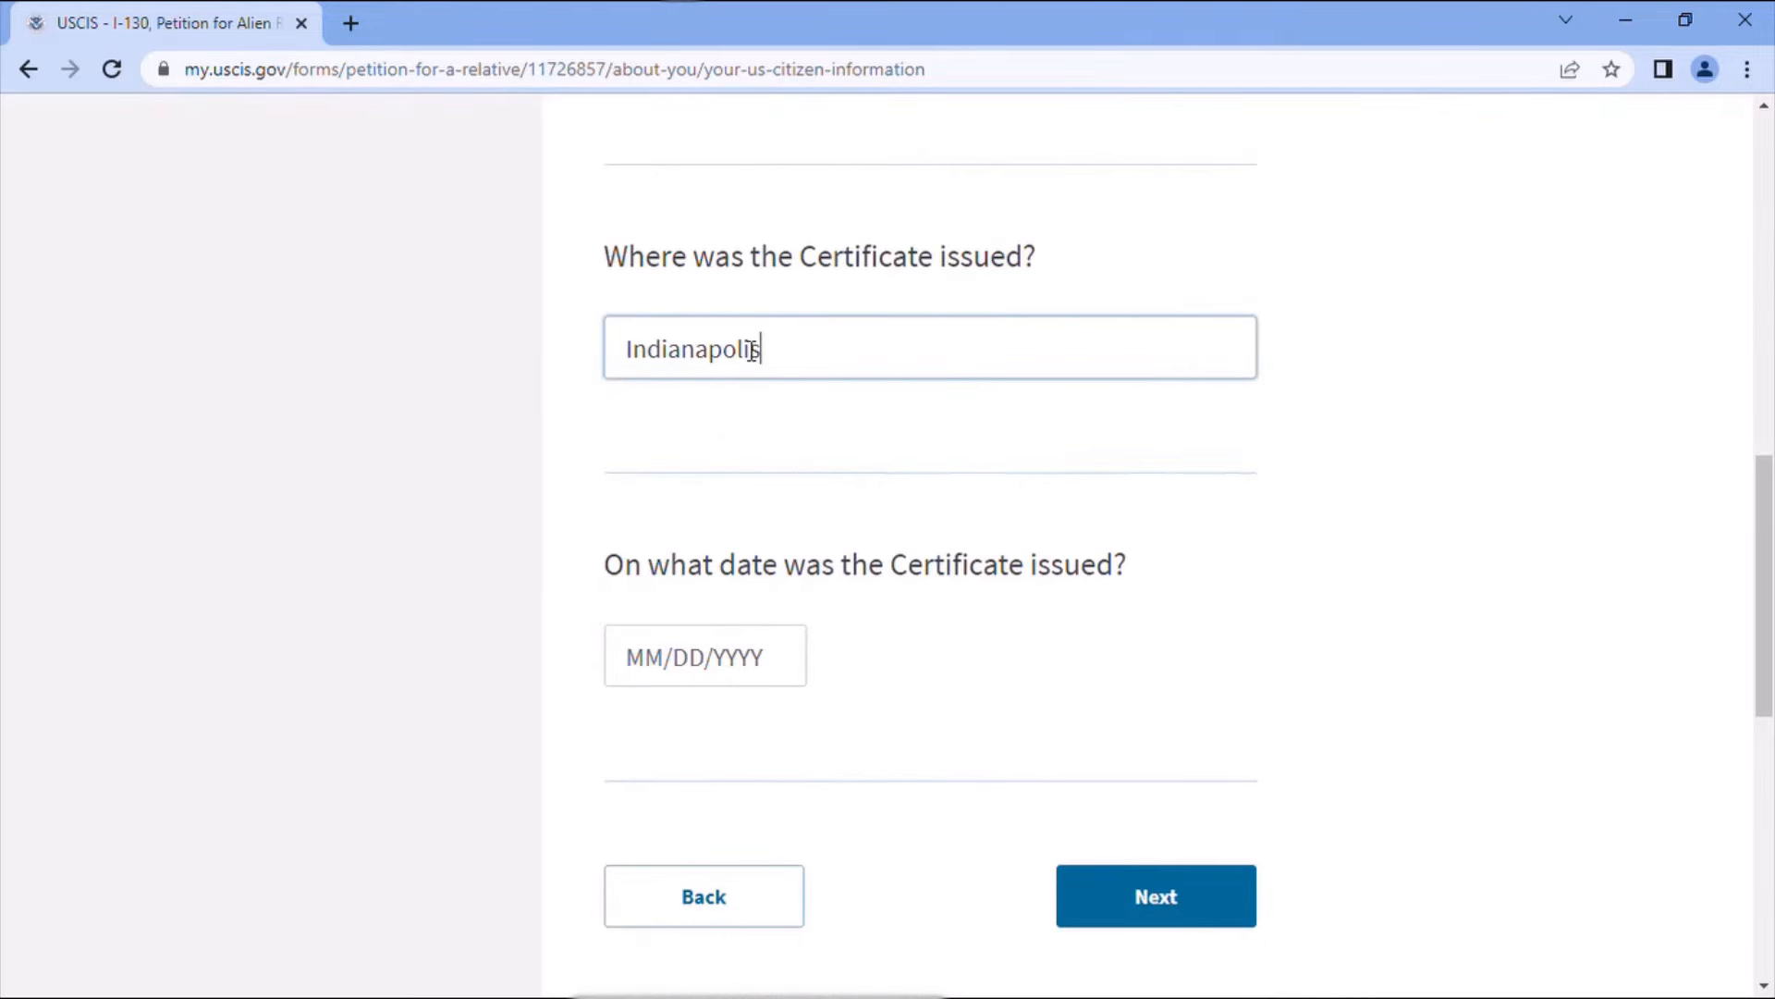
- Set marital status to Married with 1 marriage in total
click(1160, 886)
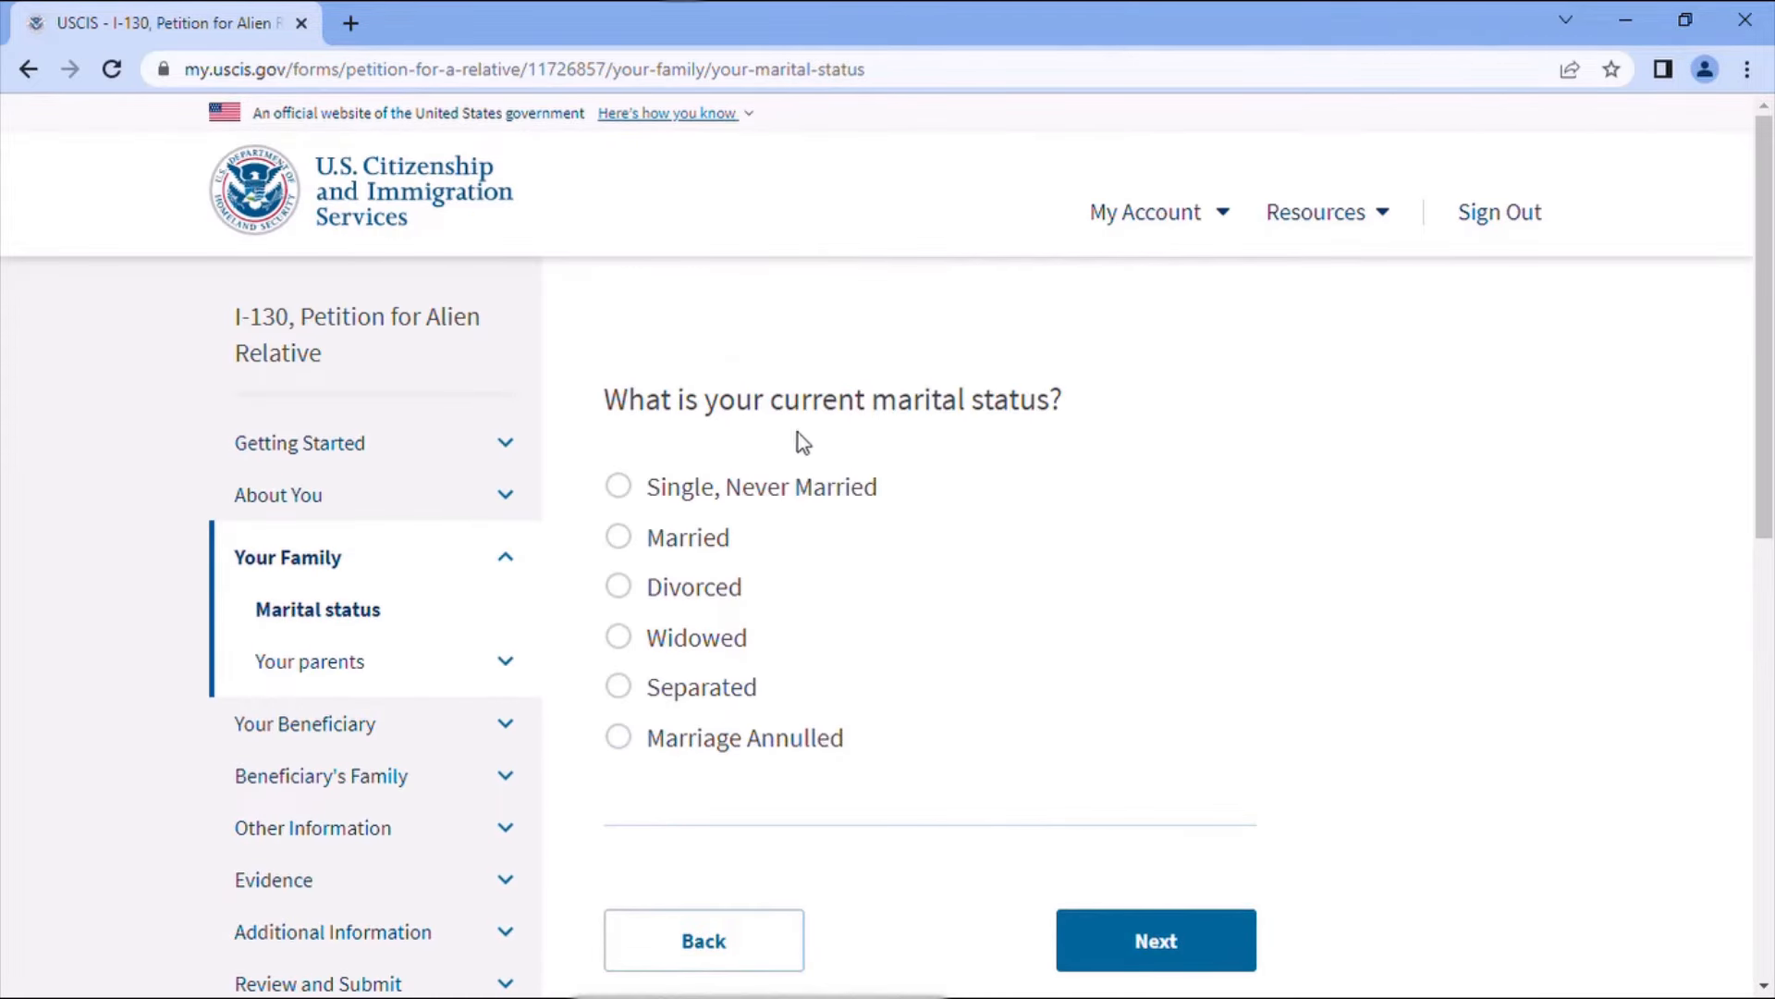
click(626, 545)
scroll(1121, 857, down, 2)
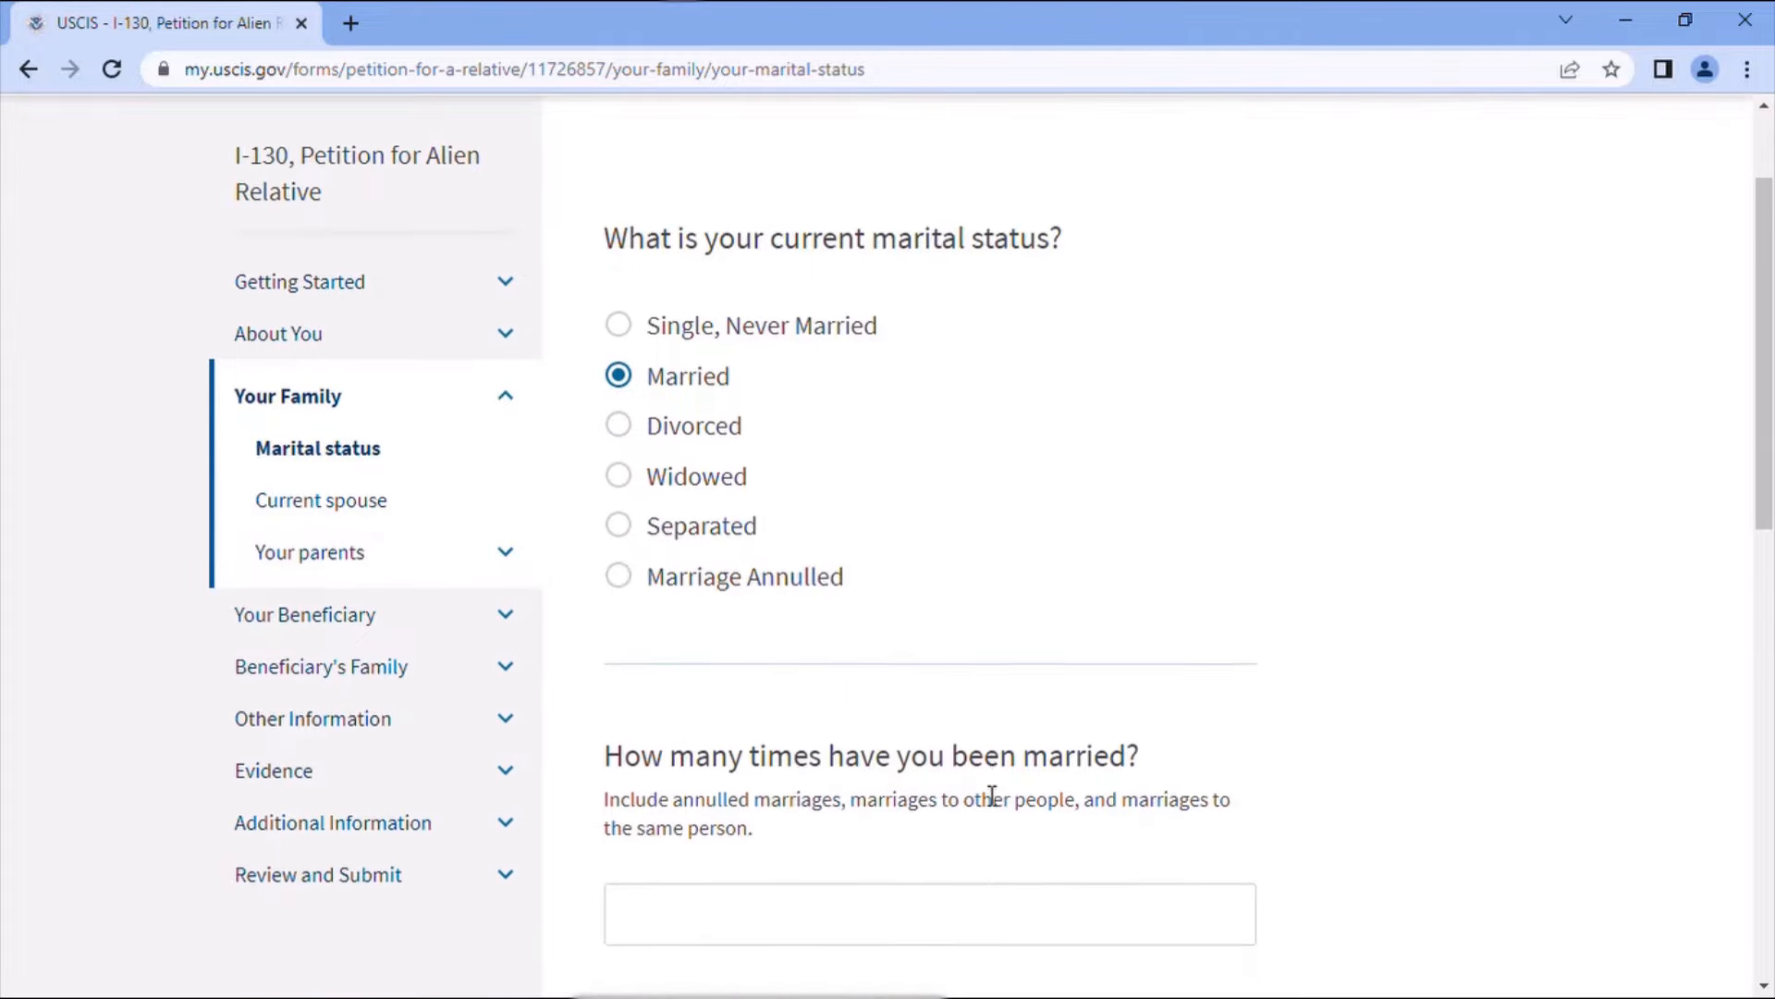
scroll(992, 796, down, 2)
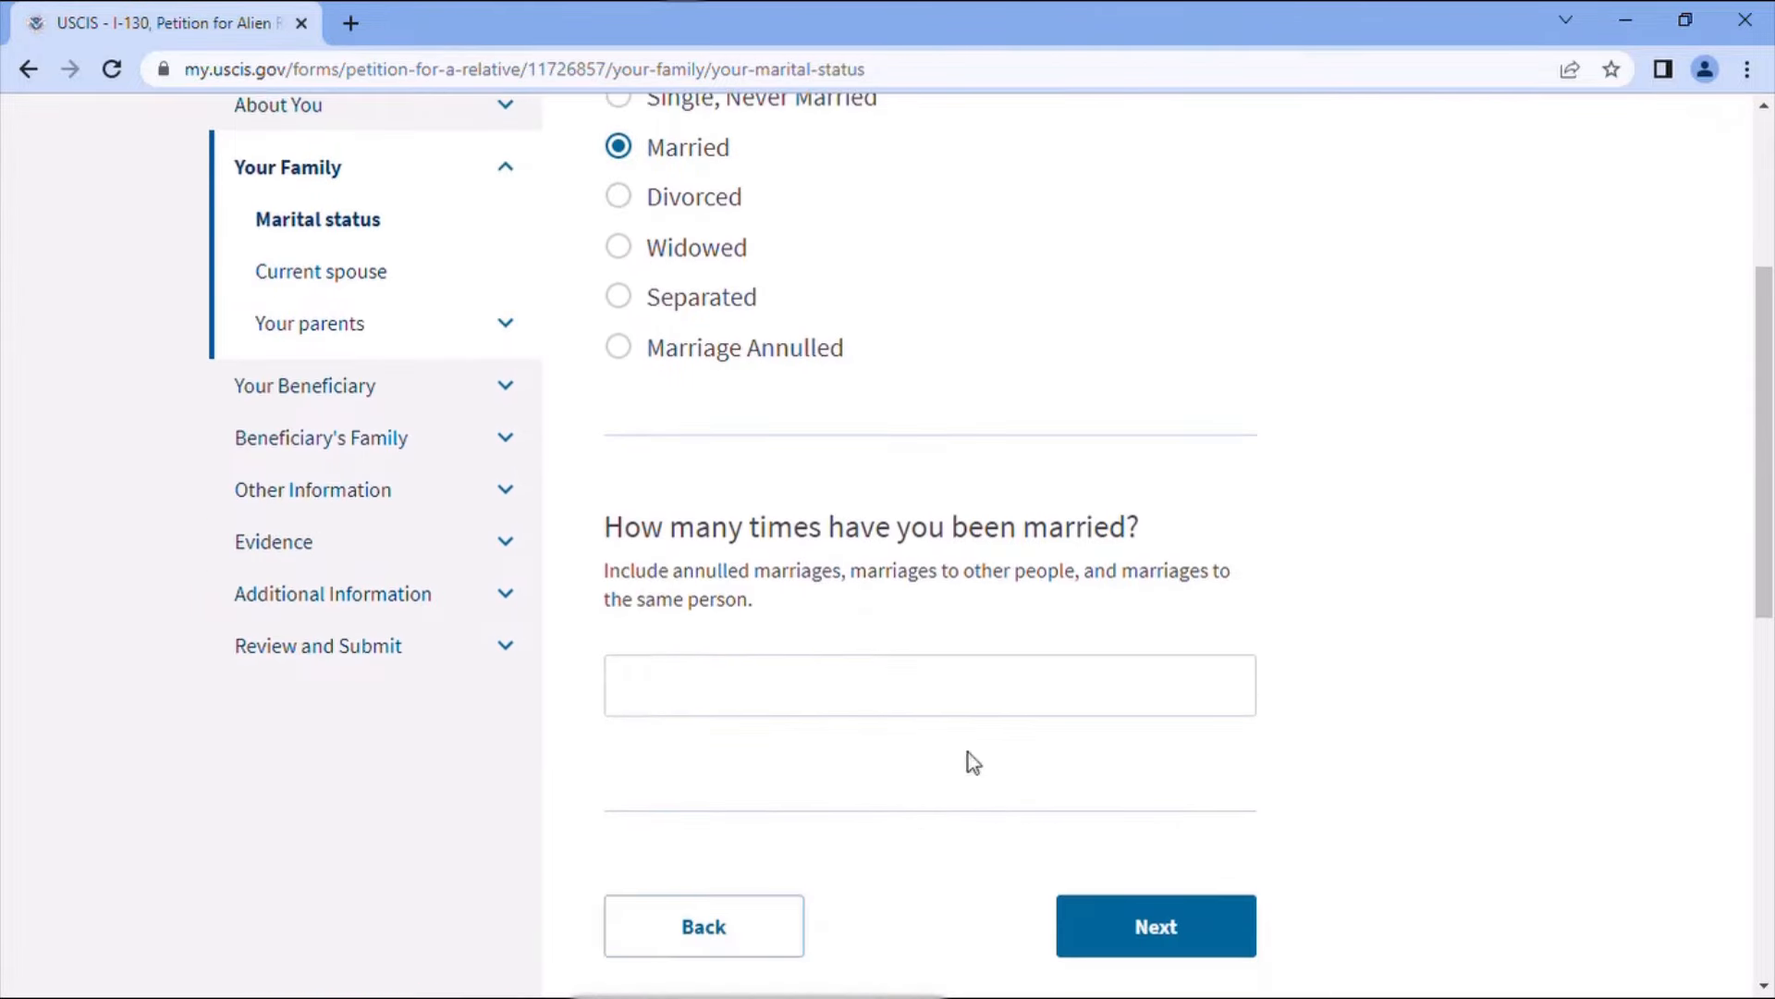
click(902, 691)
text(1)
click(1202, 920)
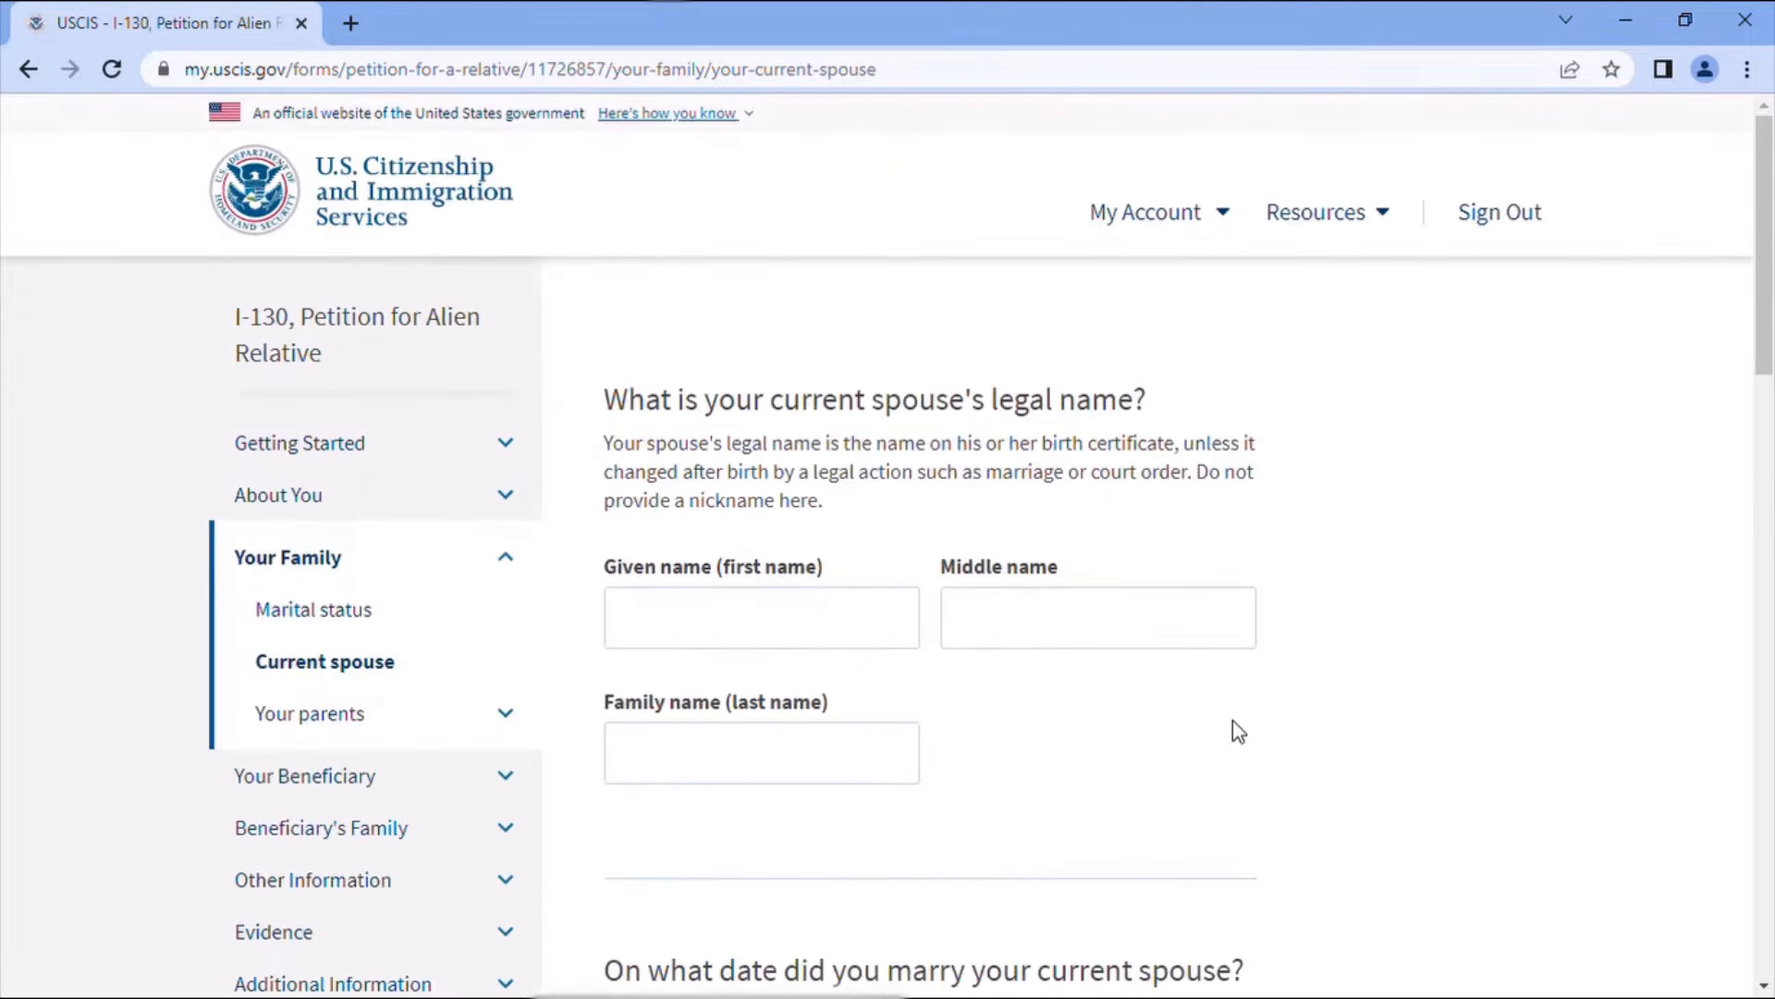
- Enter the current spouse's given and family names and the 10/10/2022 marriage date
click(760, 627)
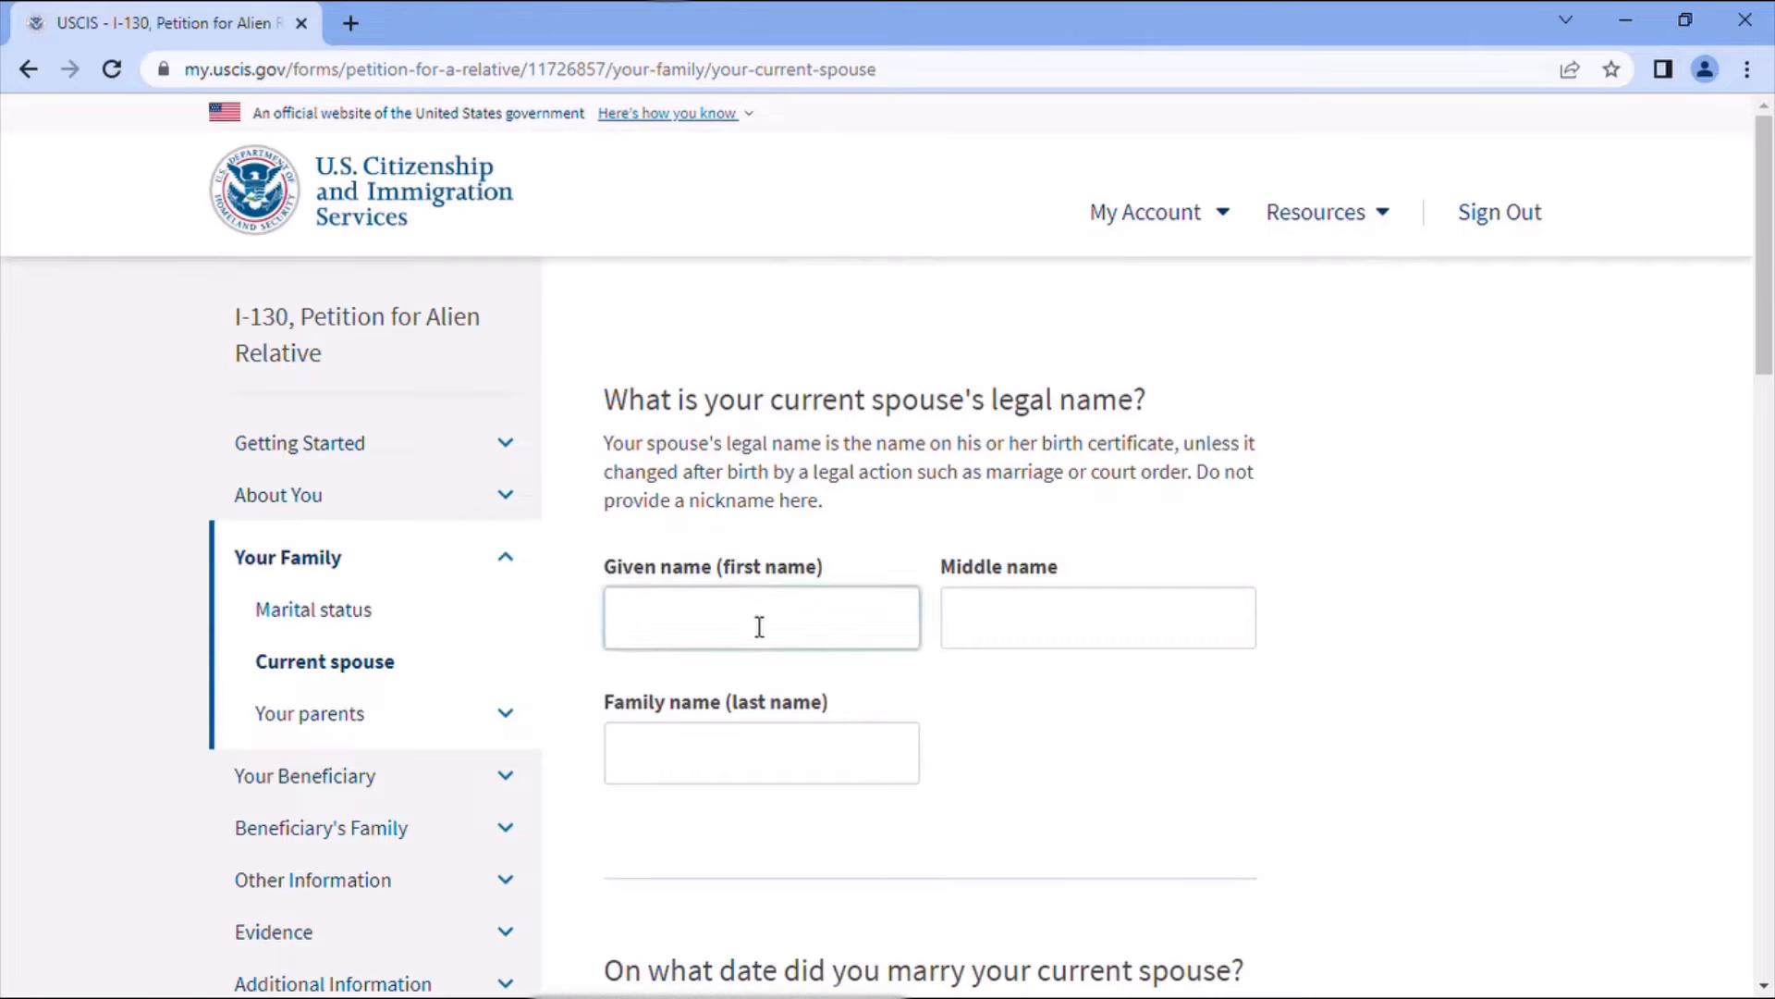
text(Fatima)
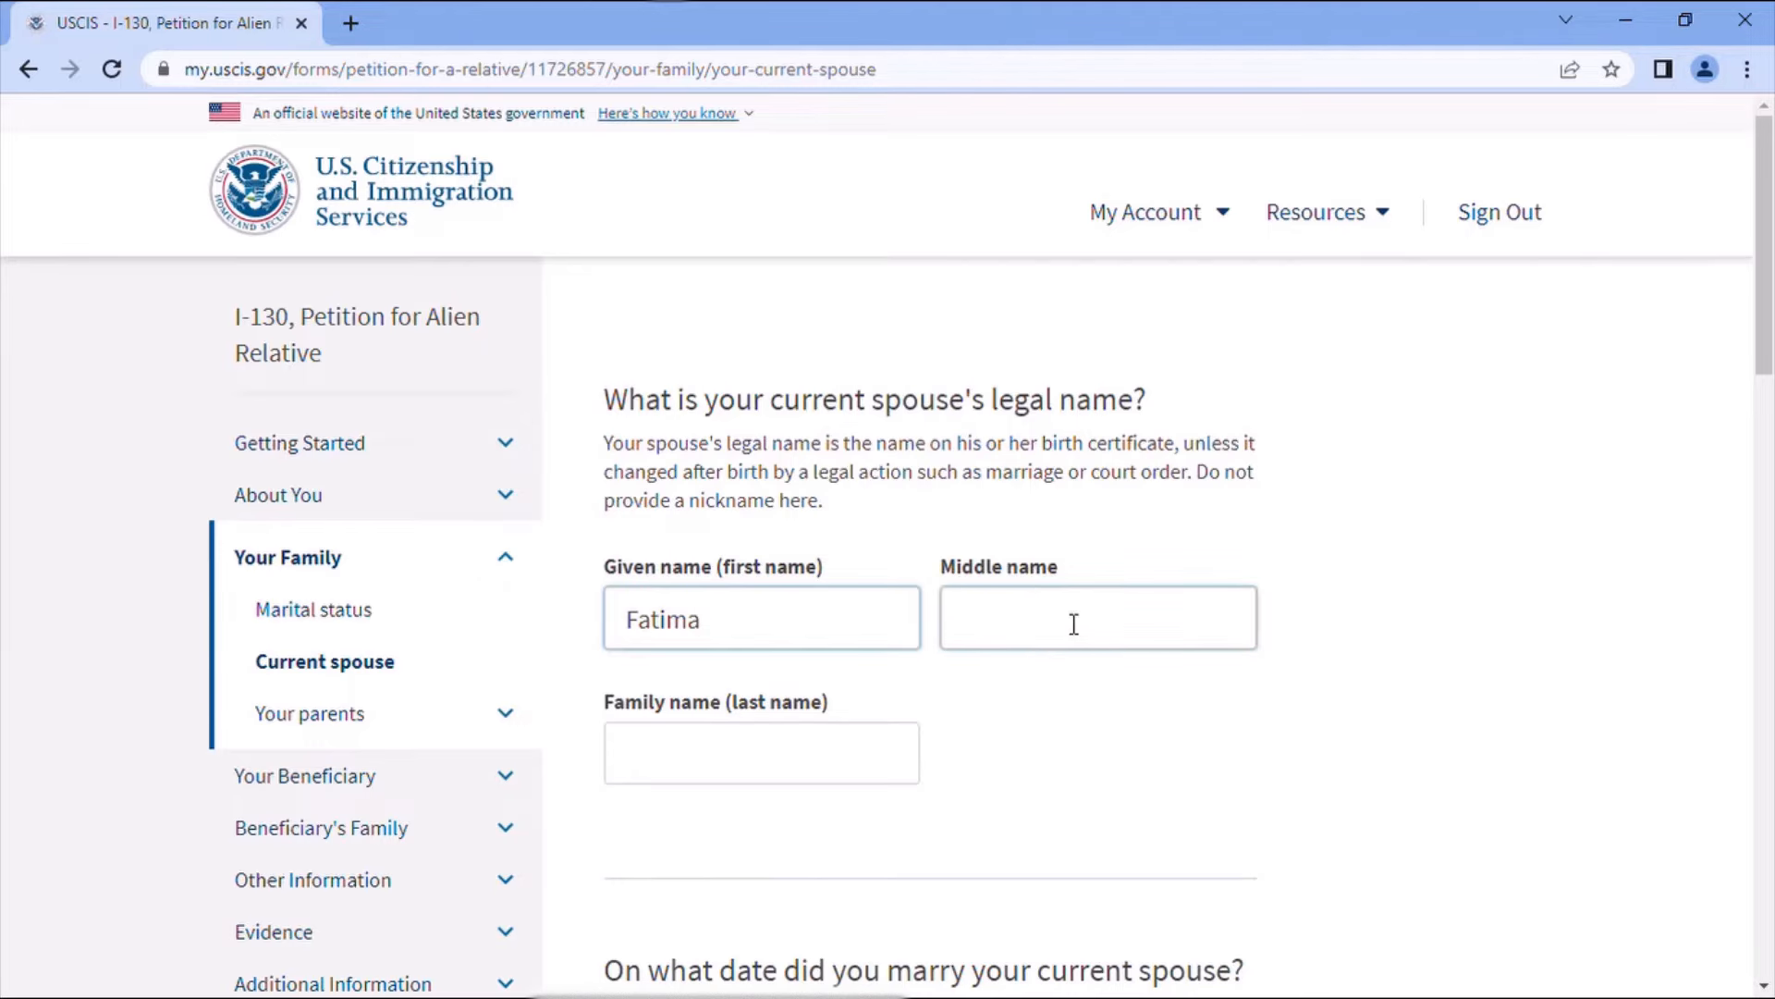
click(740, 757)
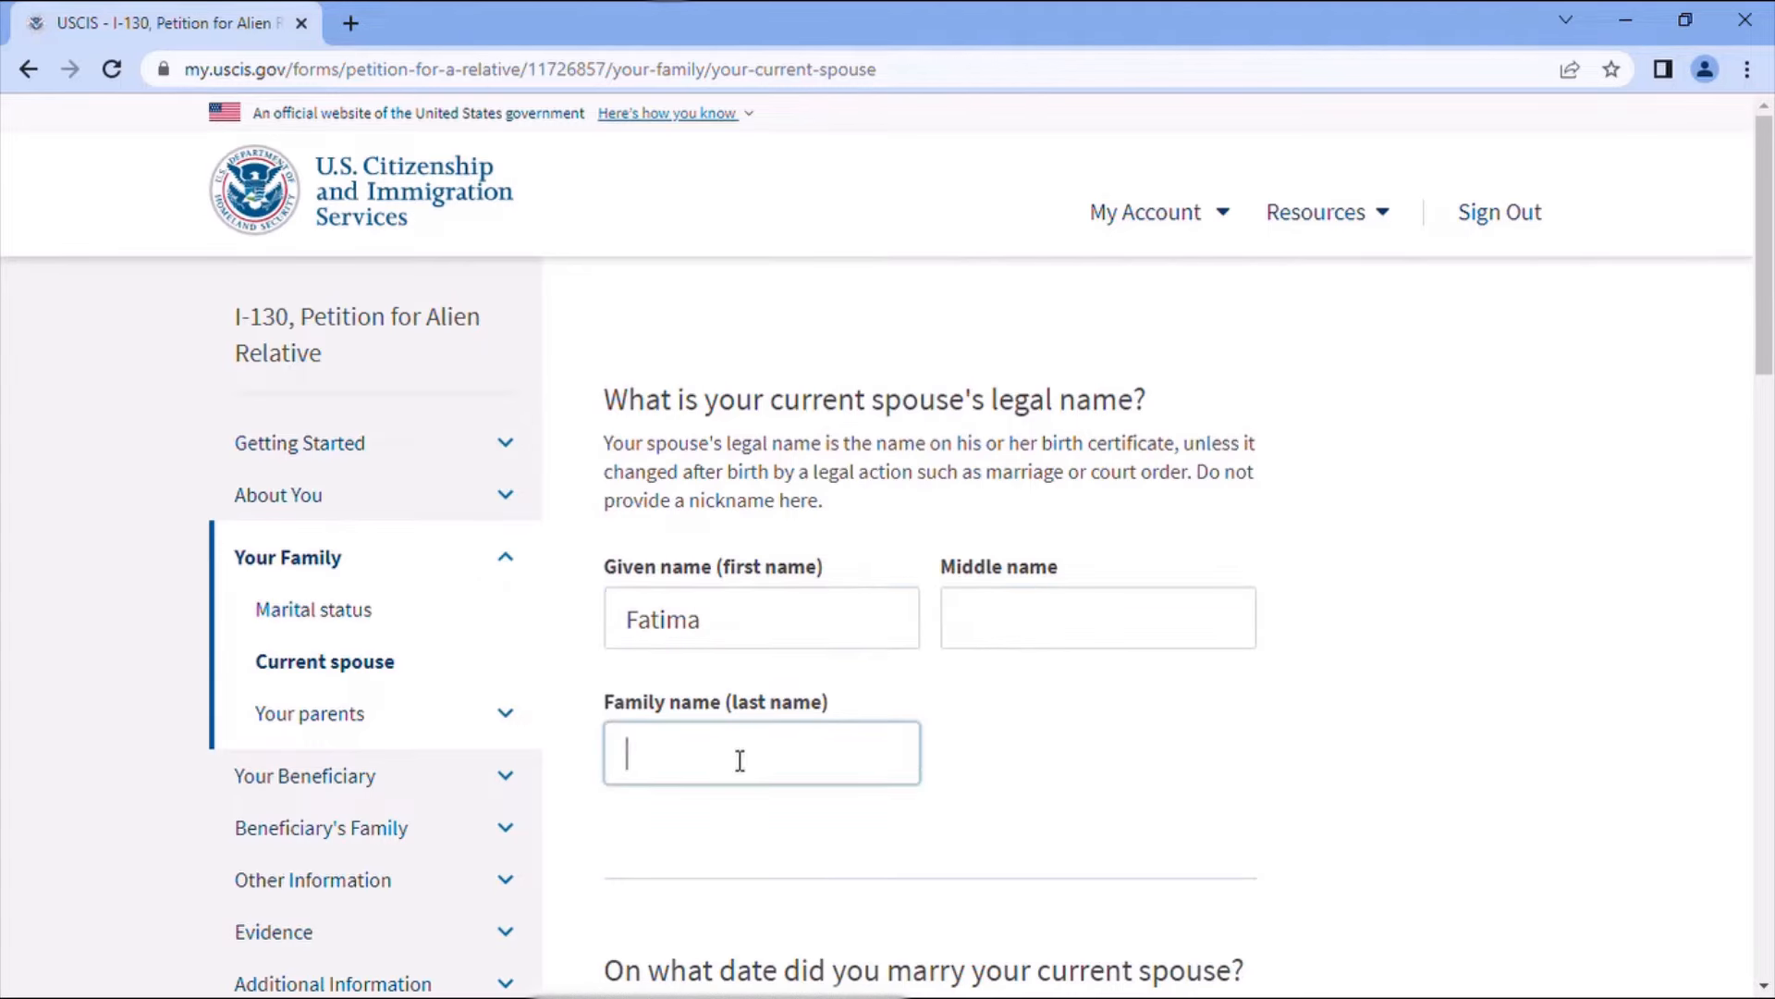
text(Cc)
scroll(1008, 797, down, 4)
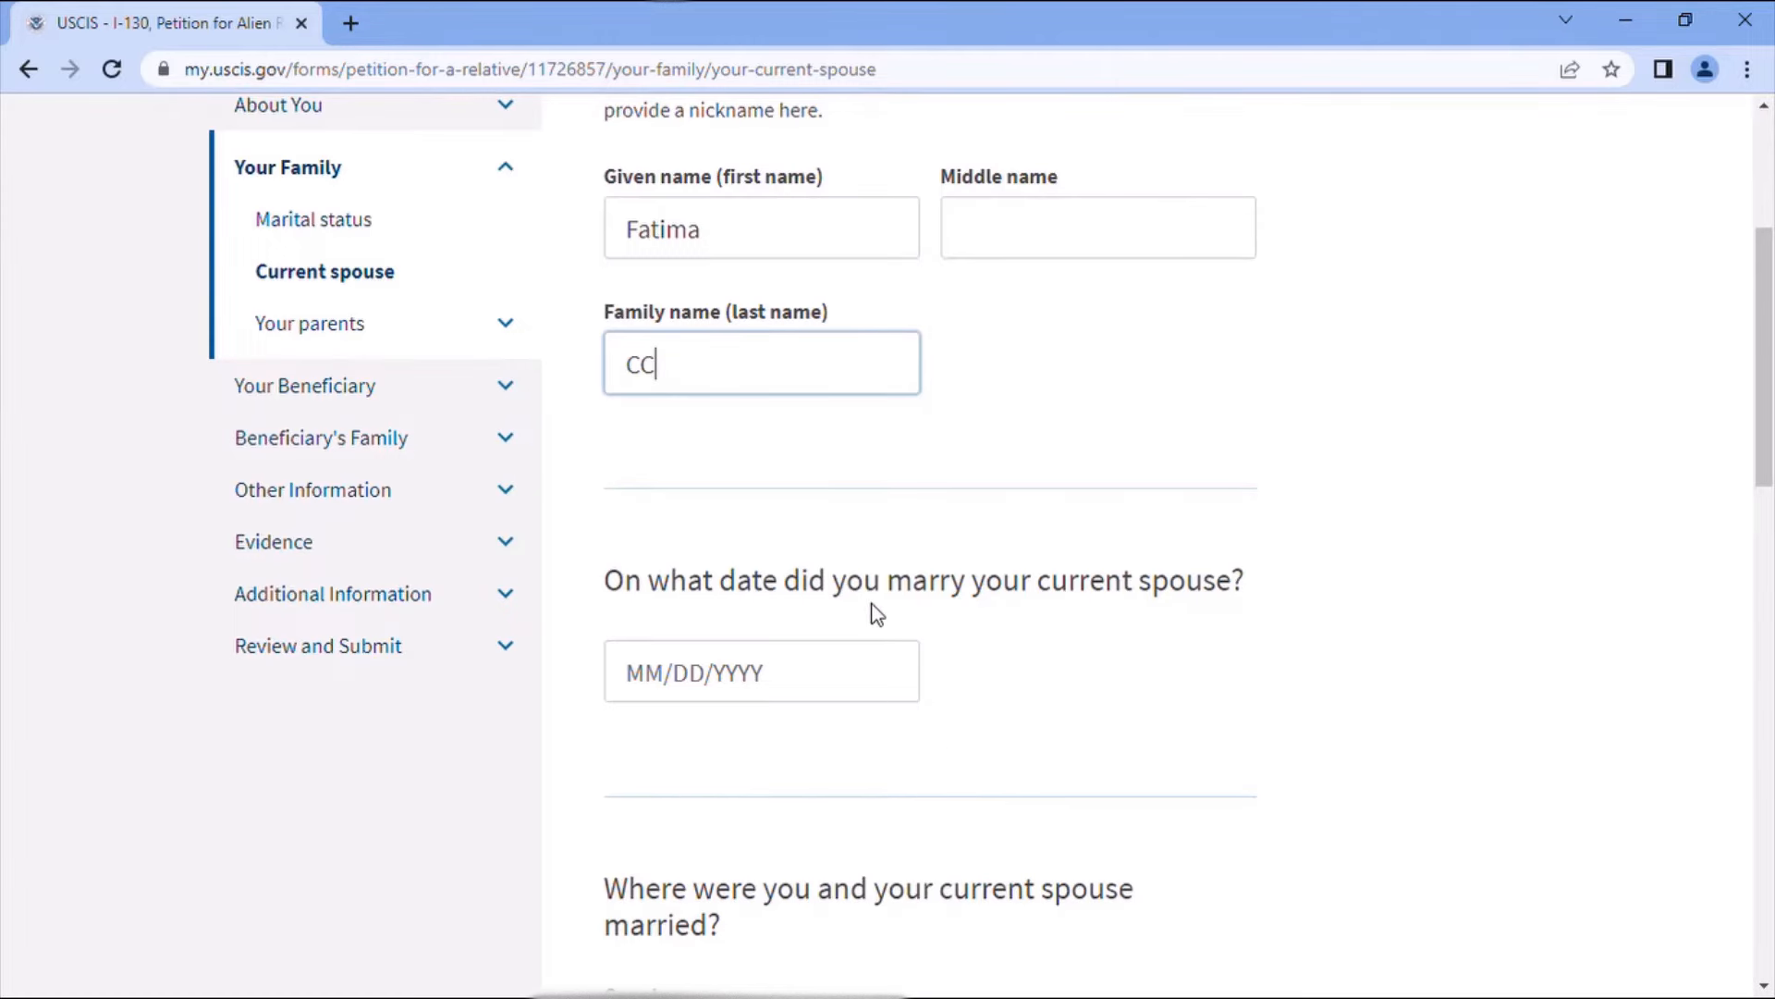
click(662, 682)
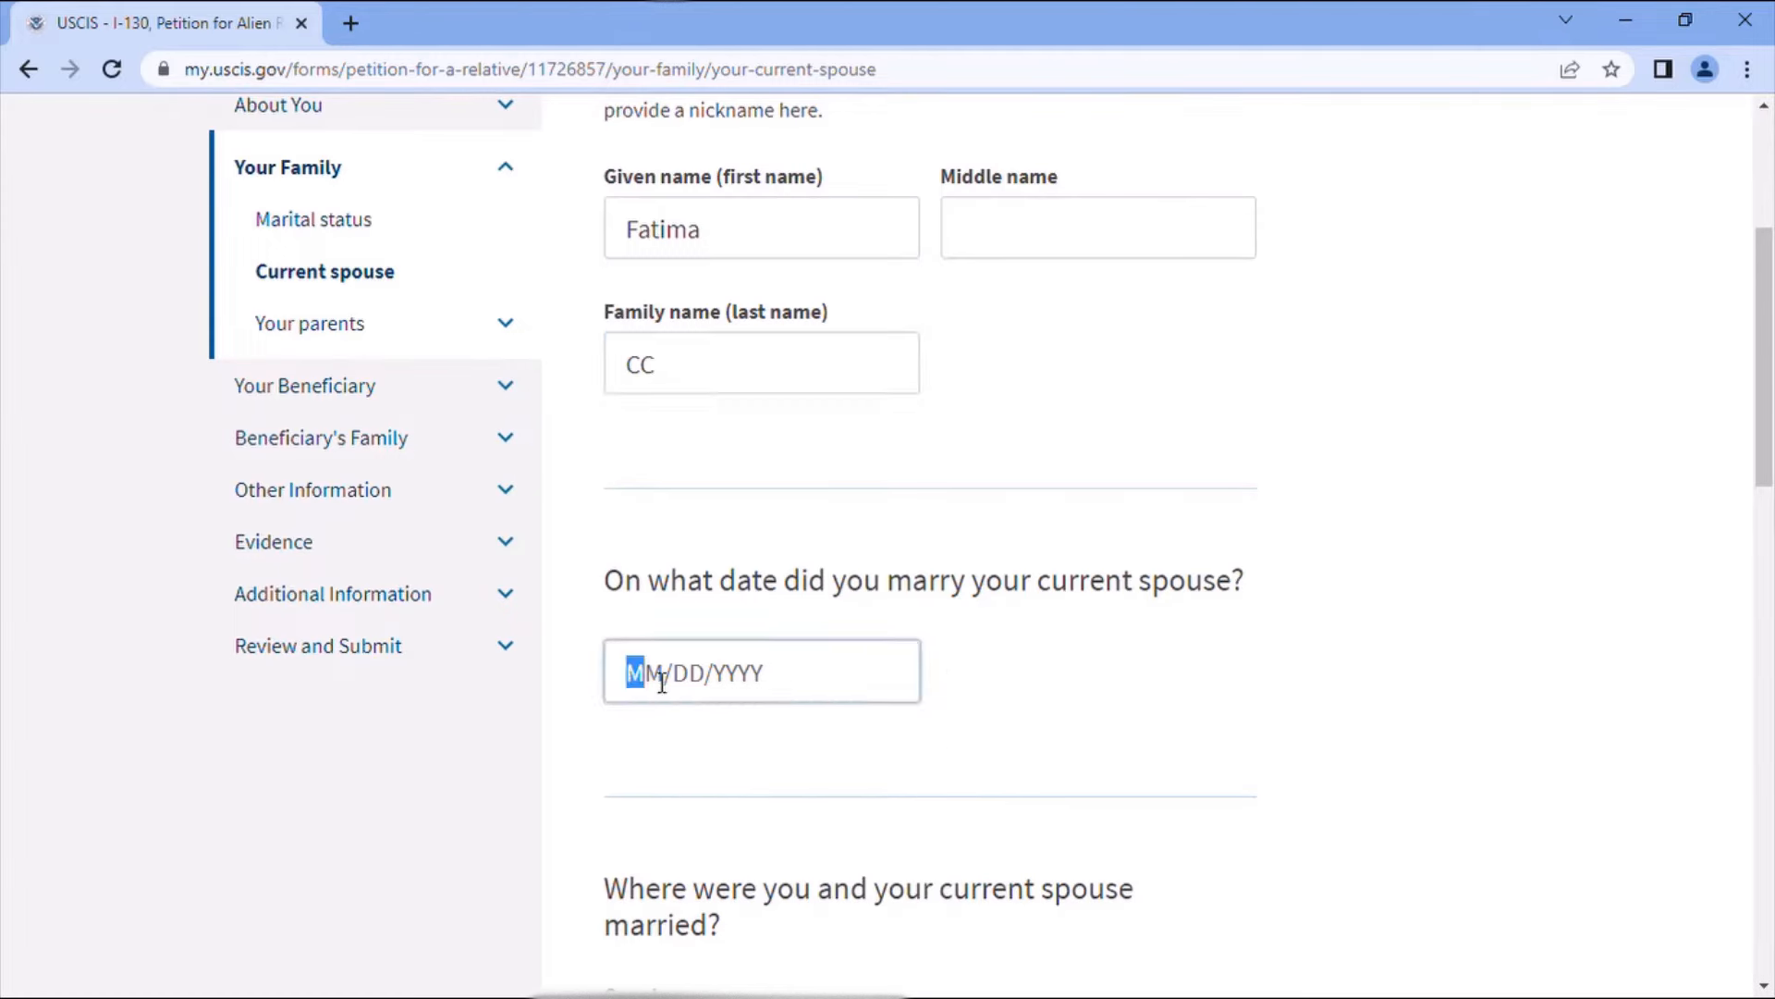
text(10/10/2022)
- Record the place of marriage as Khenifra, Khenifra province, Morocco
scroll(845, 856, down, 1)
scroll(845, 855, down, 2)
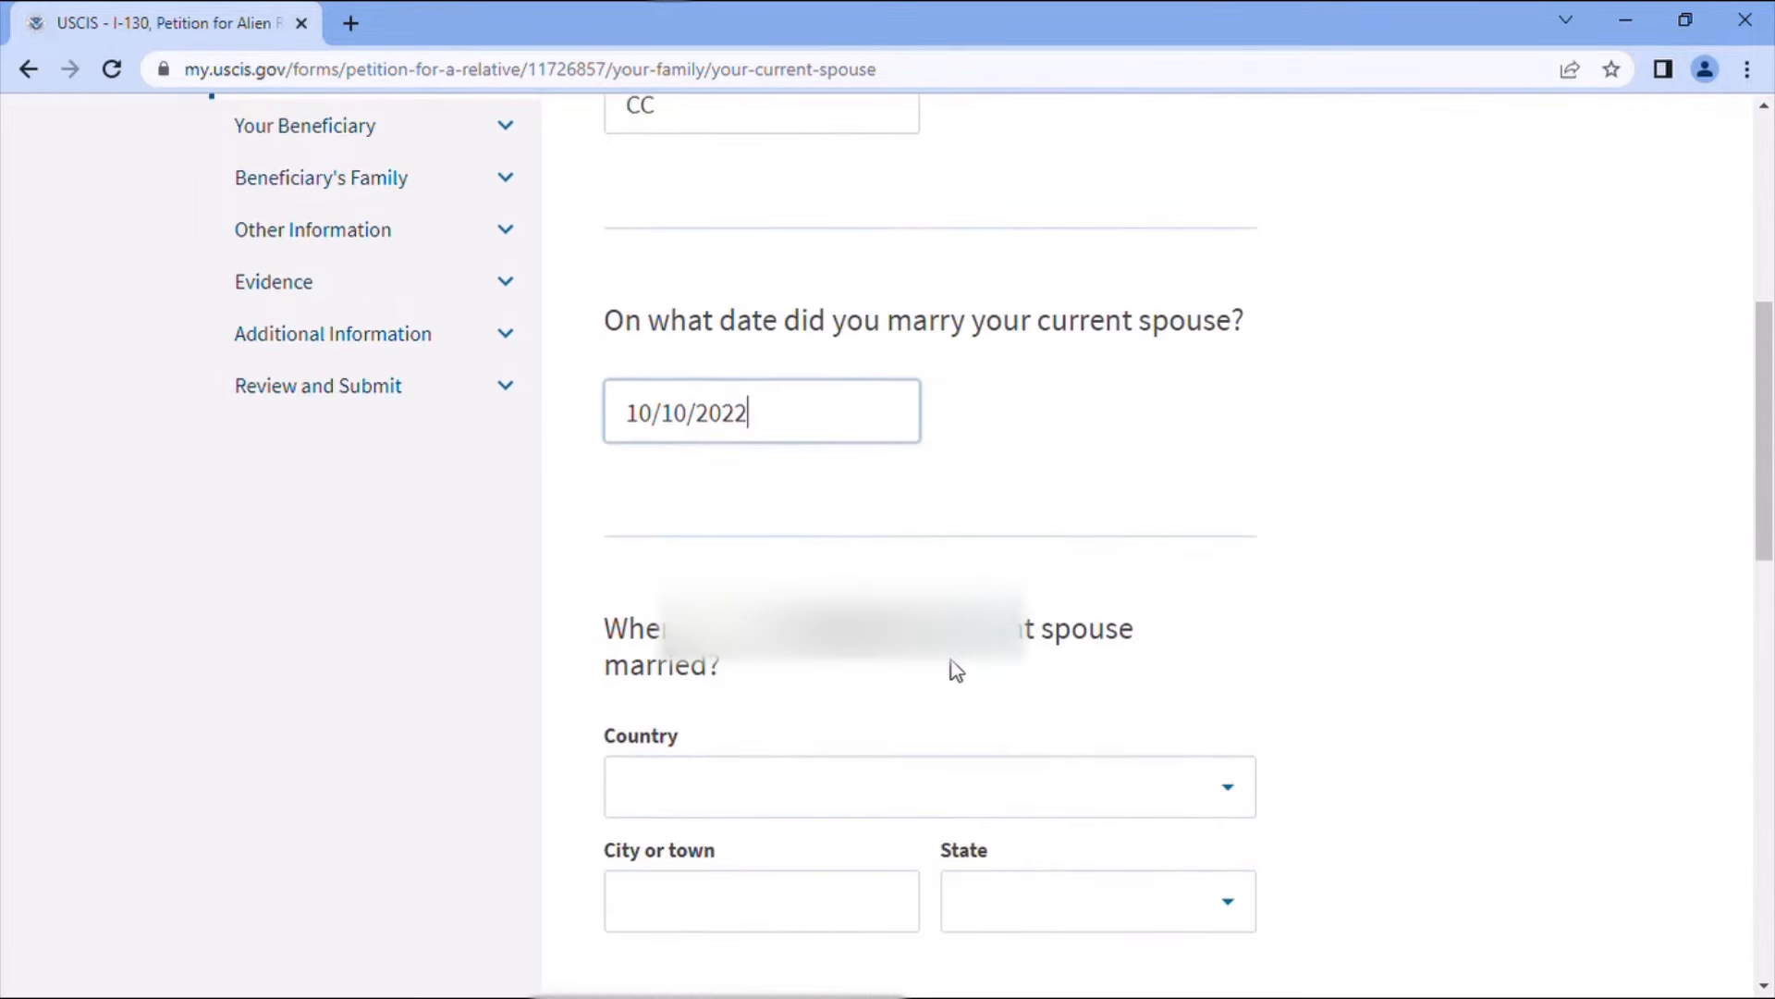
click(679, 795)
text(m)
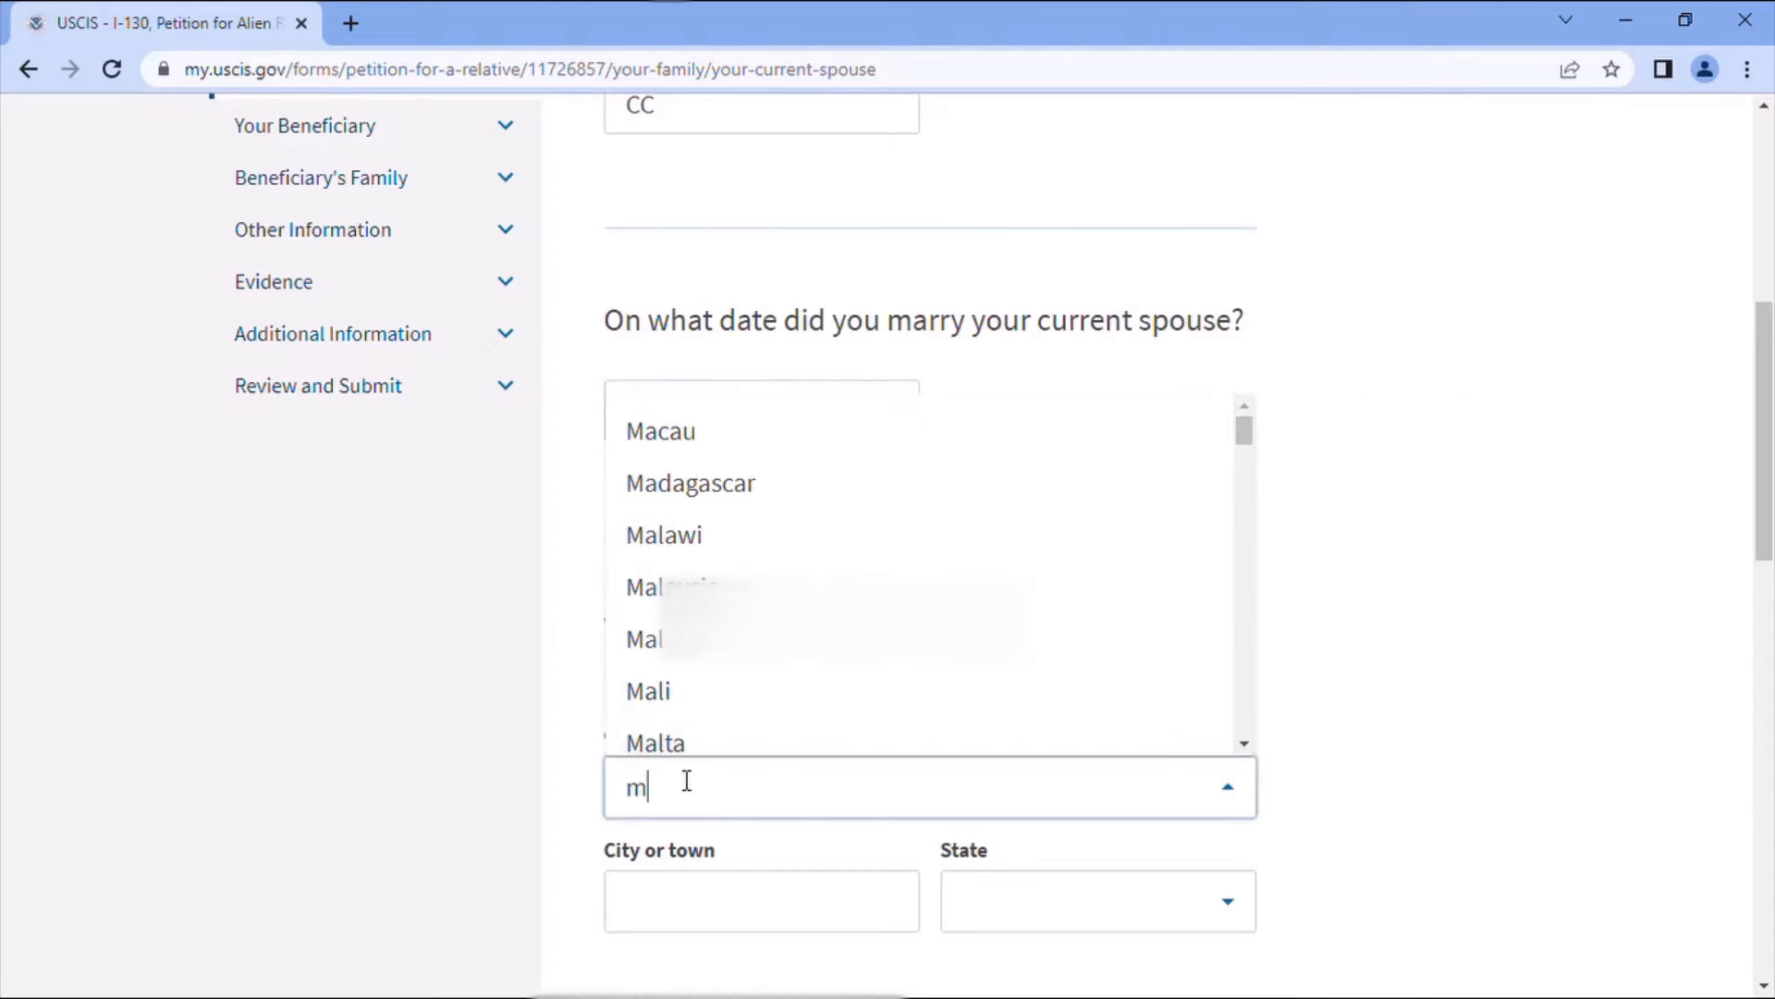
text(o)
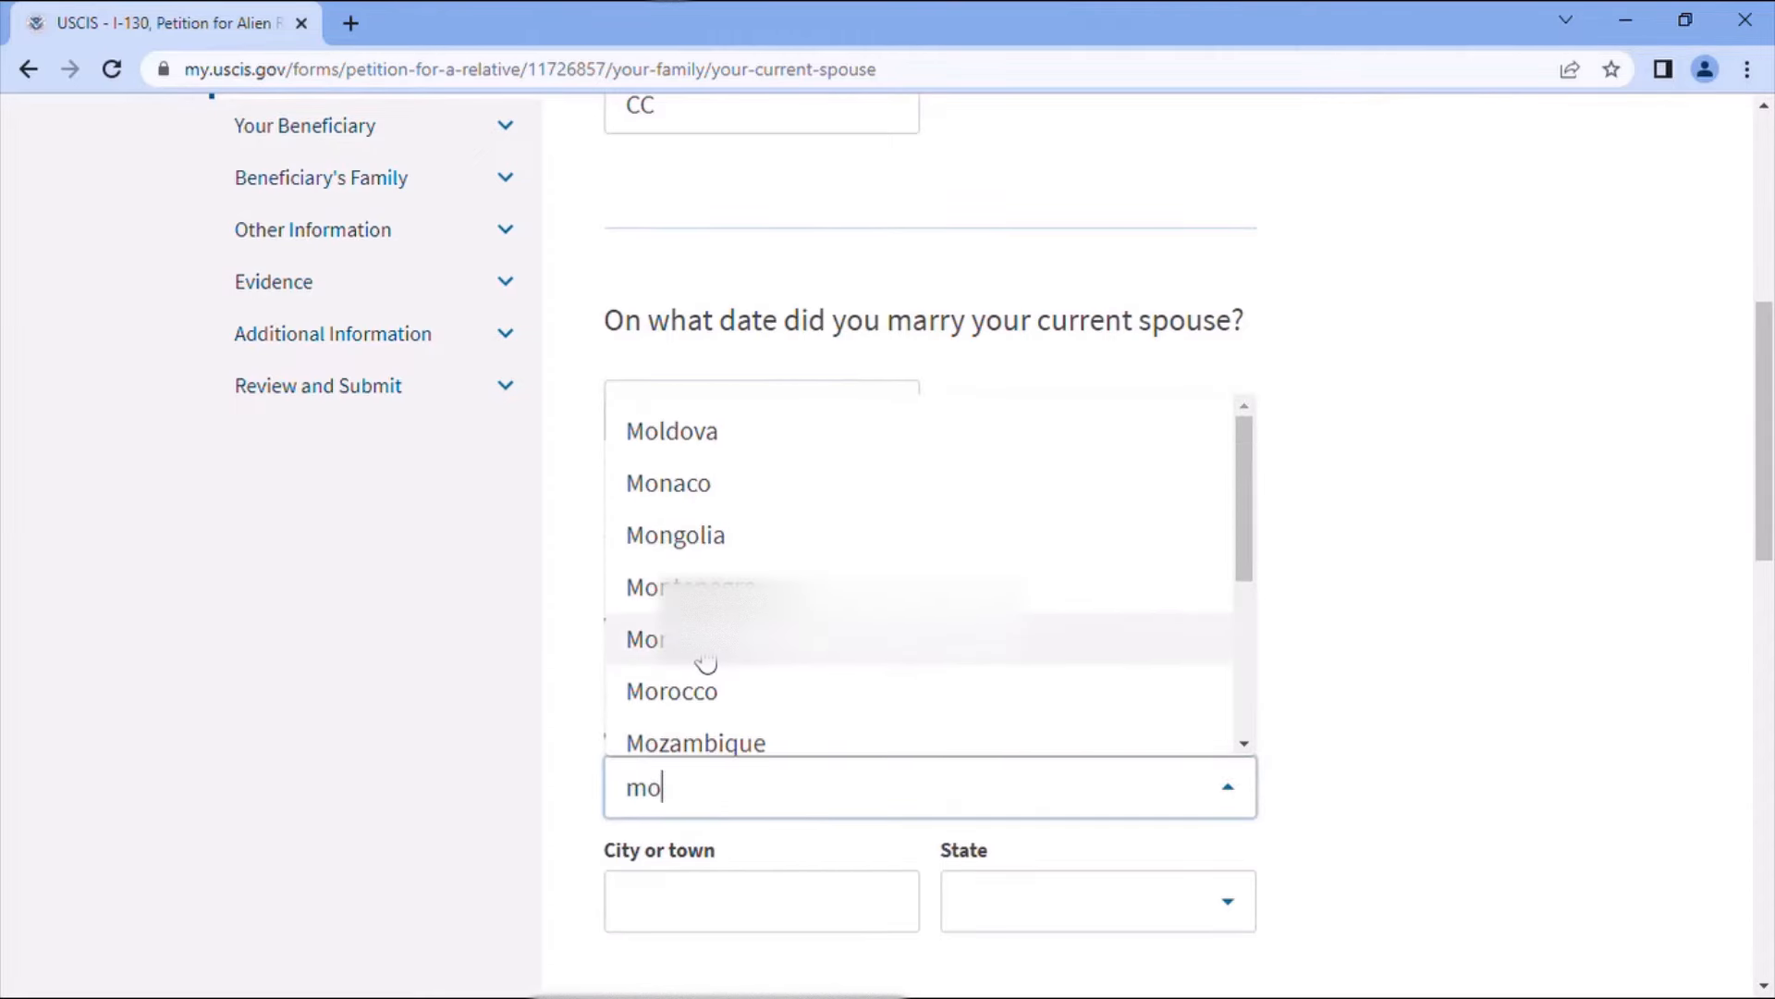
text(r)
key(Return)
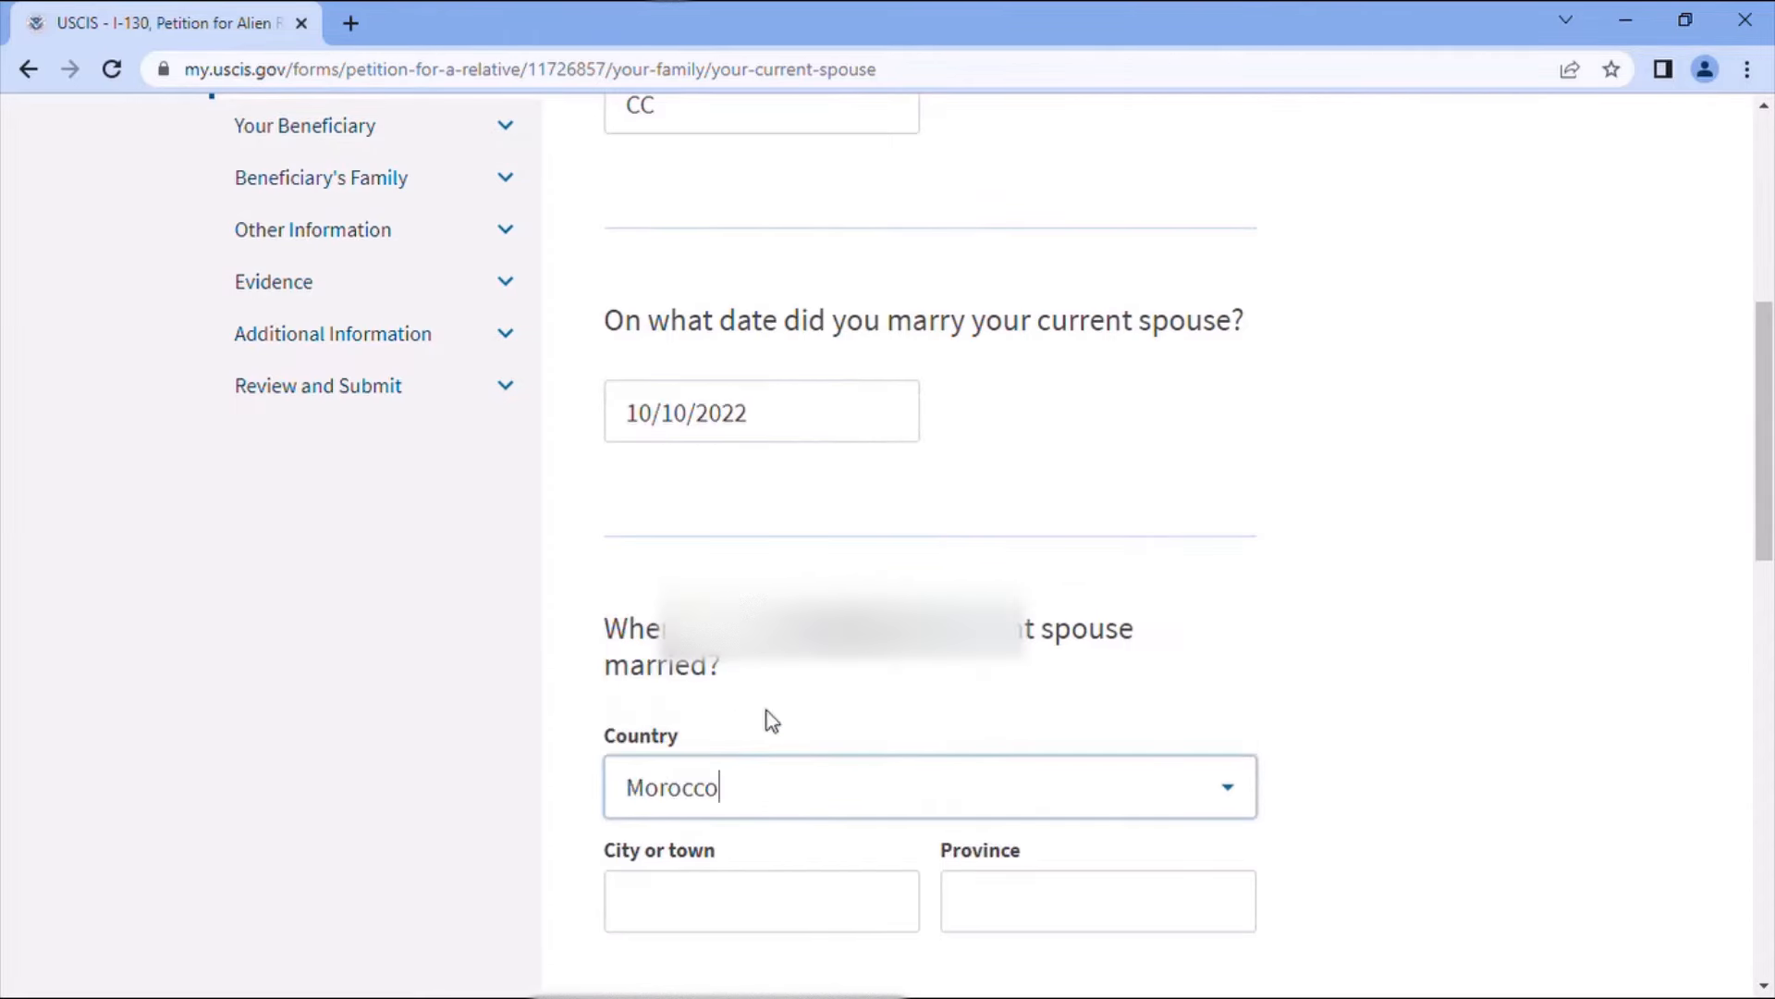
scroll(818, 766, down, 2)
click(780, 766)
text(Khenifra)
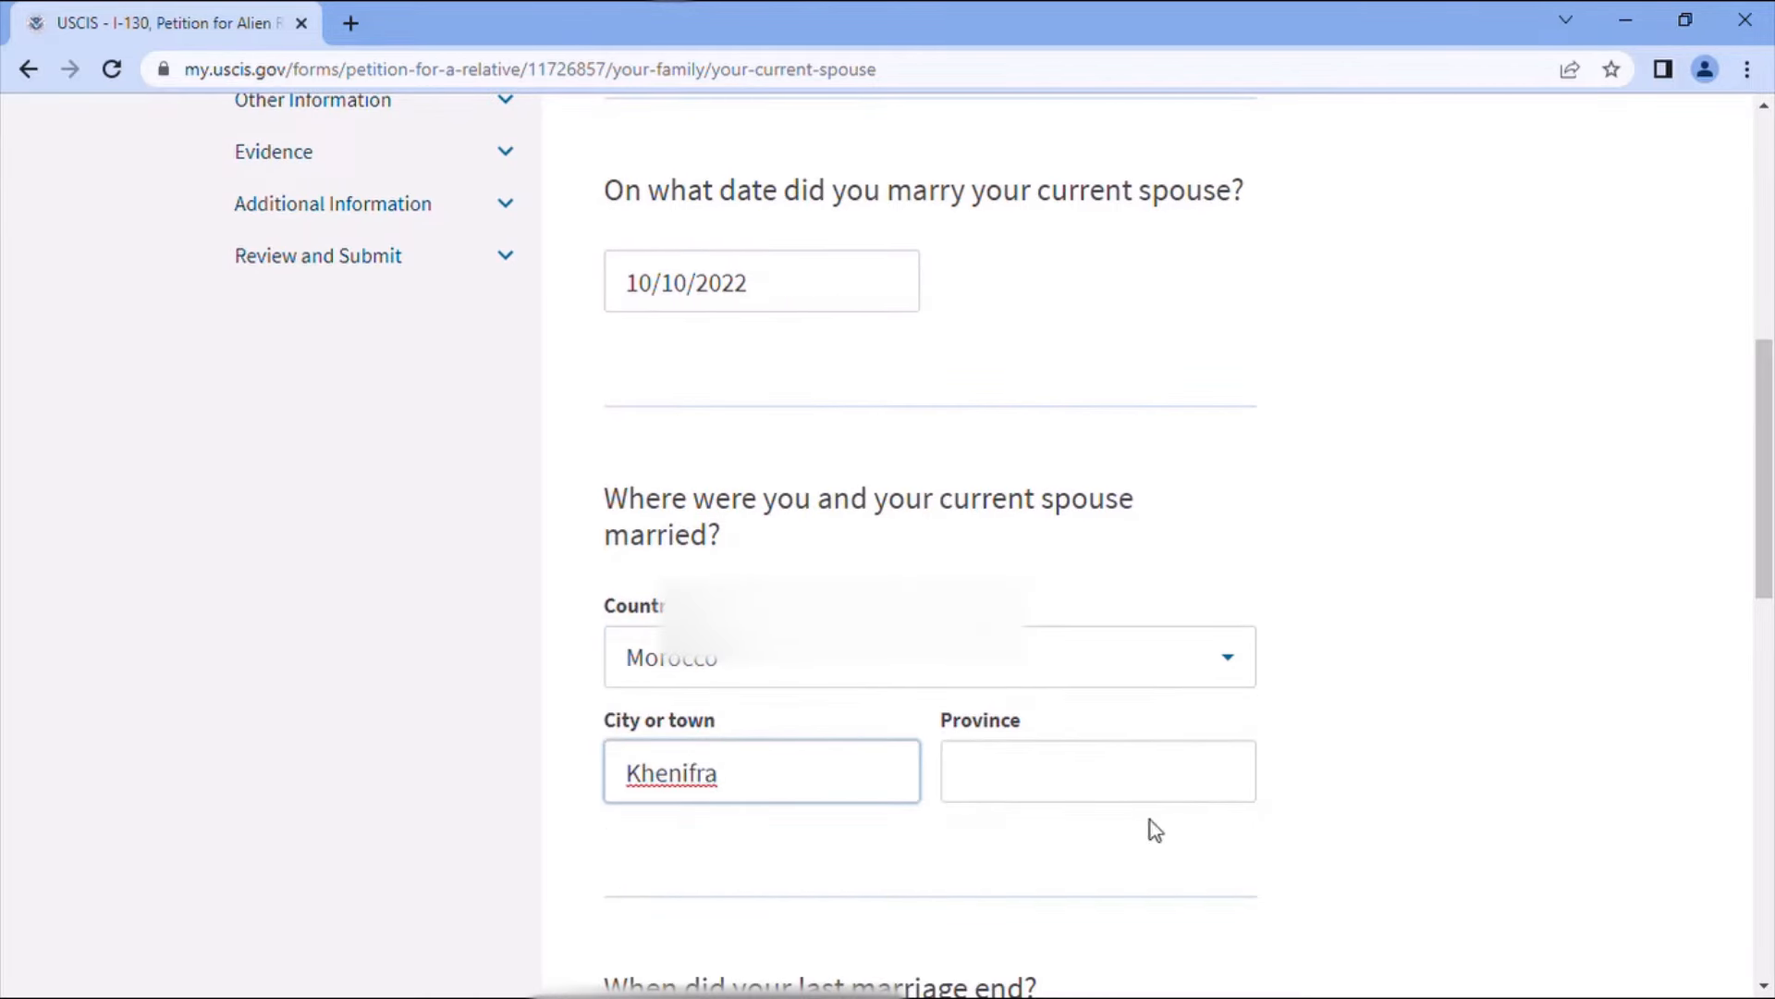
click(1142, 796)
text(Khenifra)
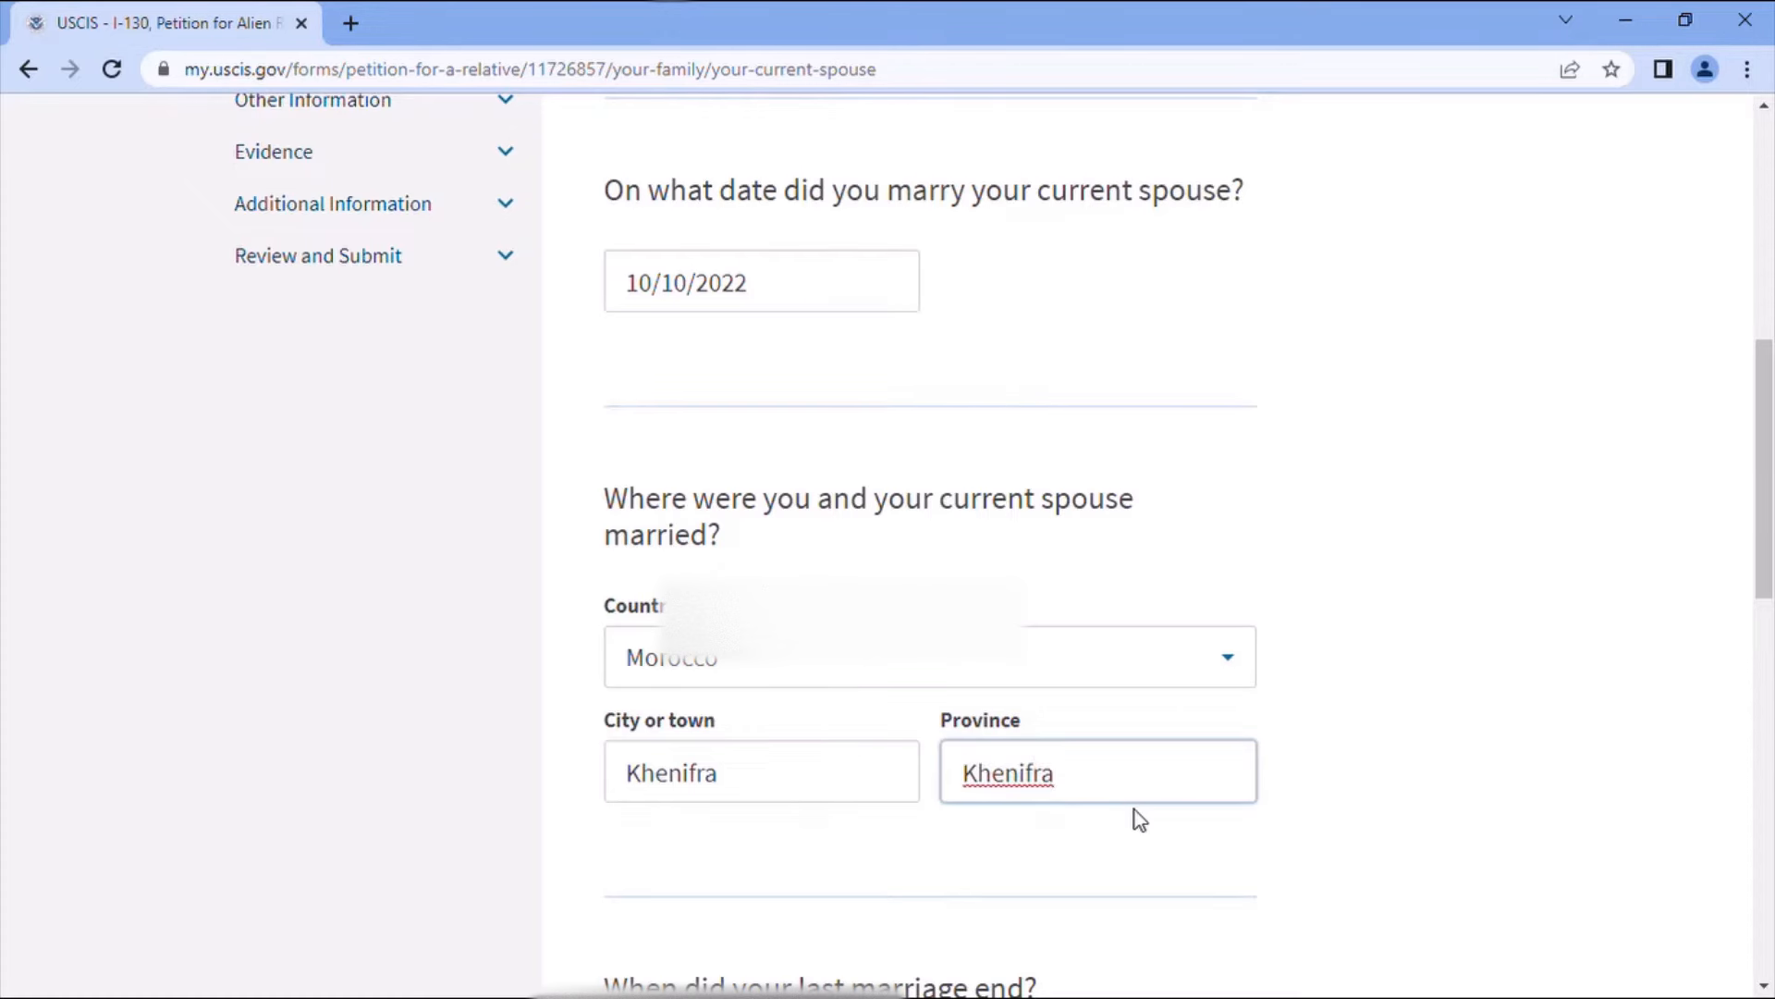
scroll(1137, 814, down, 3)
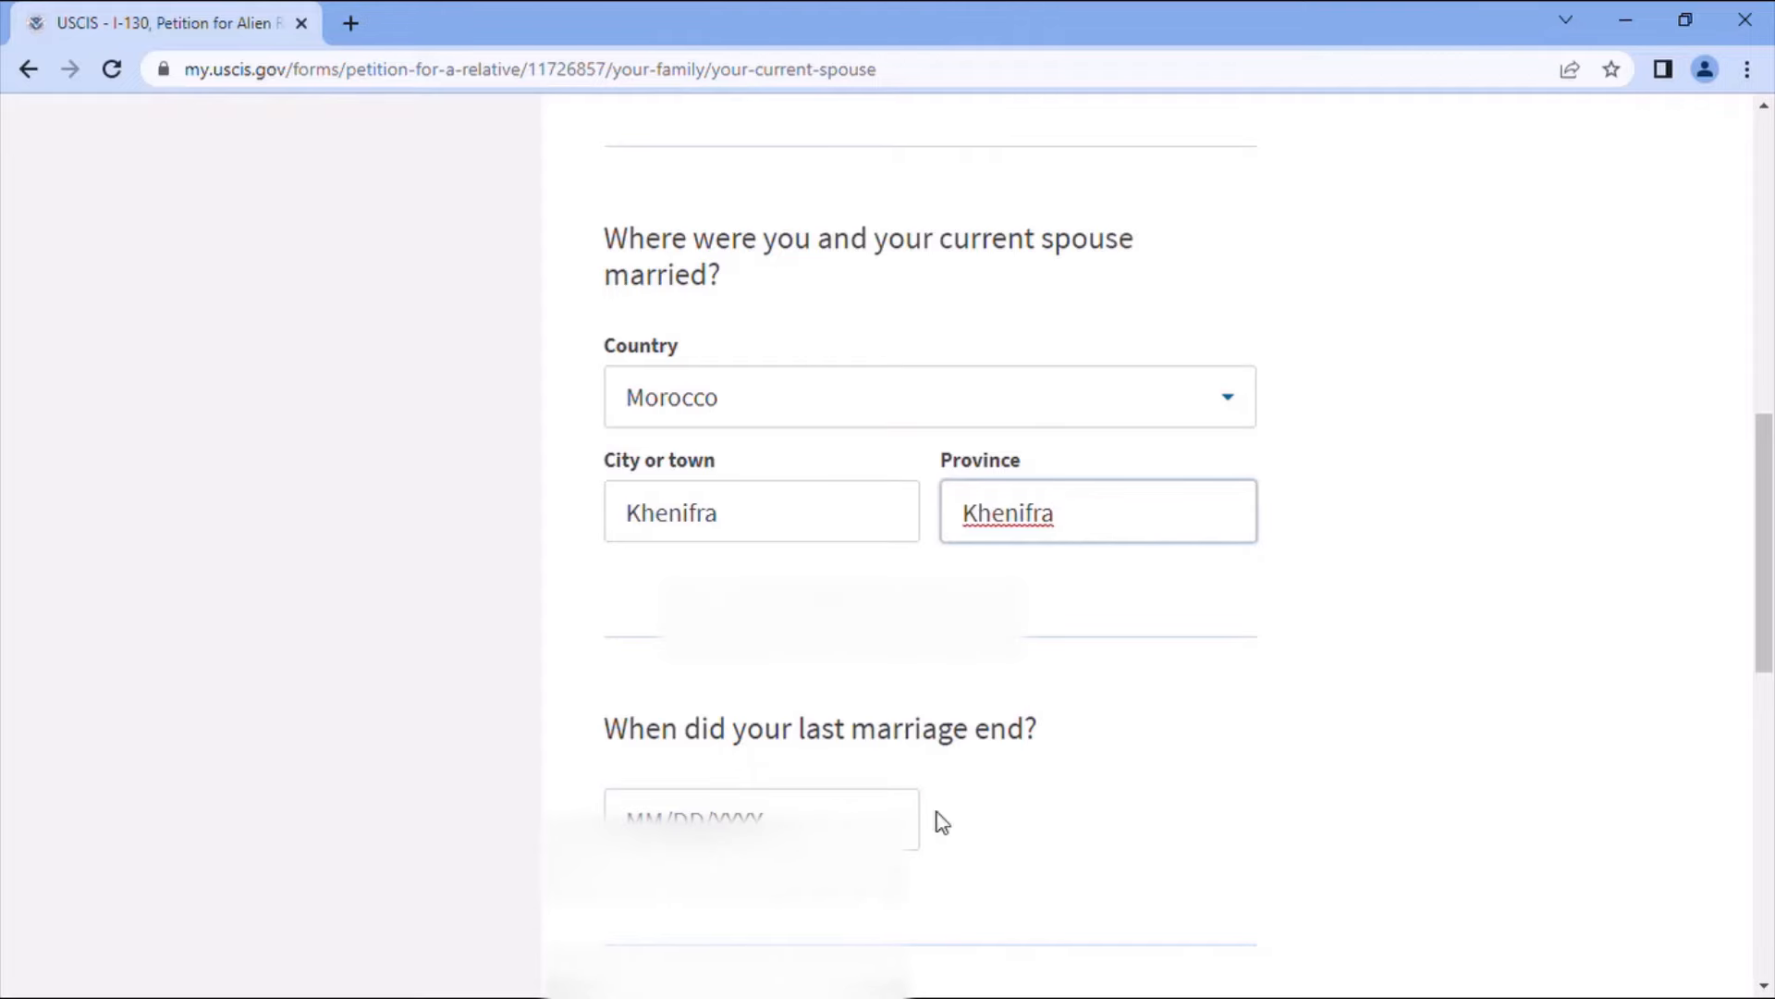
scroll(1241, 754, down, 1)
scroll(1241, 756, down, 2)
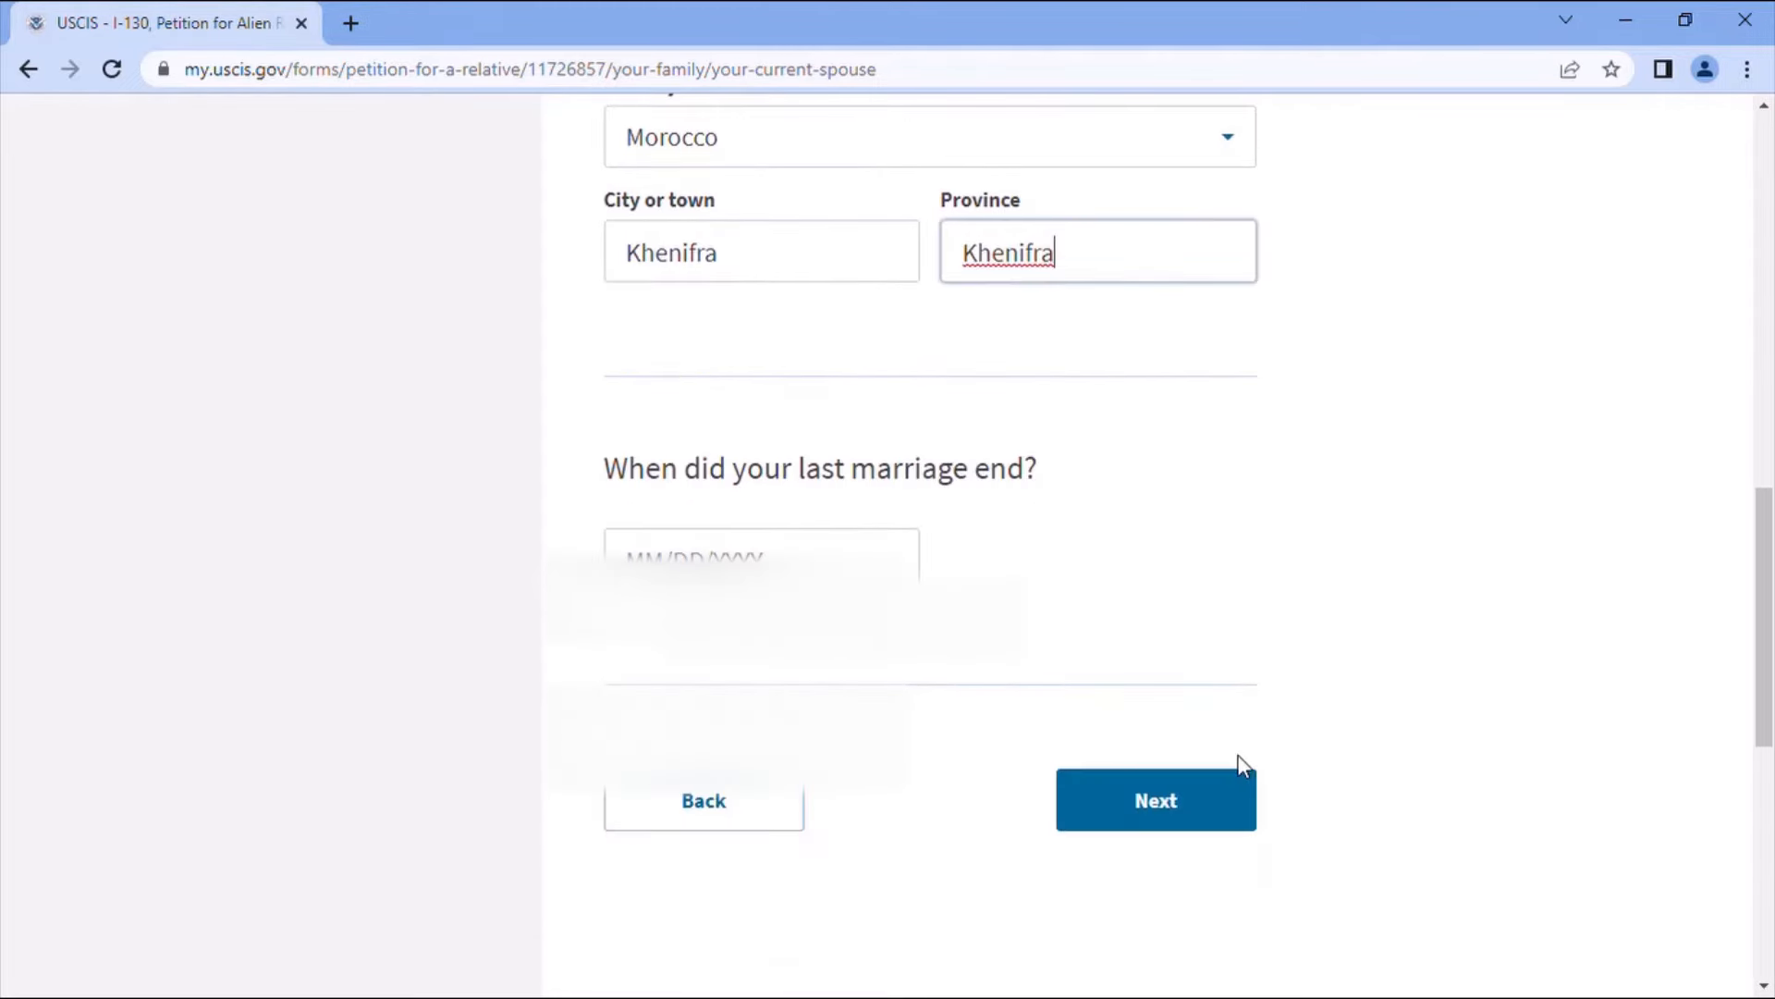
- Enter parent 1's date of birth as 01/01/1937 and mark them as male
click(1189, 804)
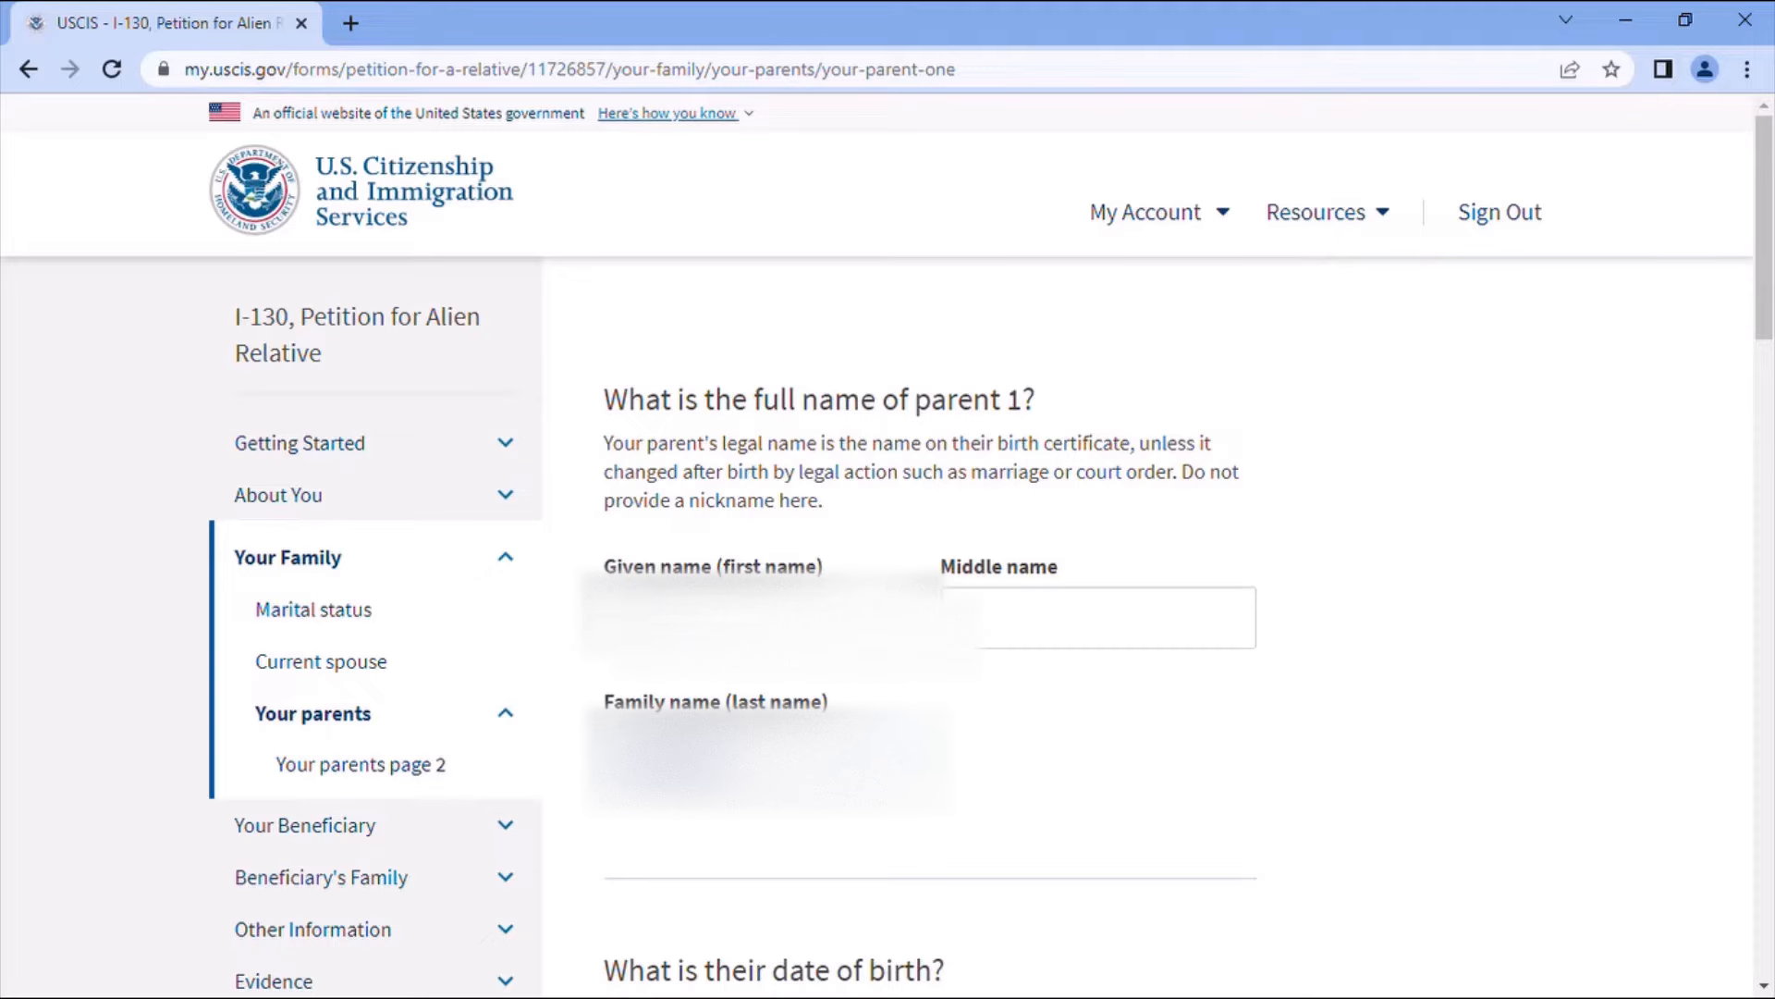
scroll(840, 747, down, 3)
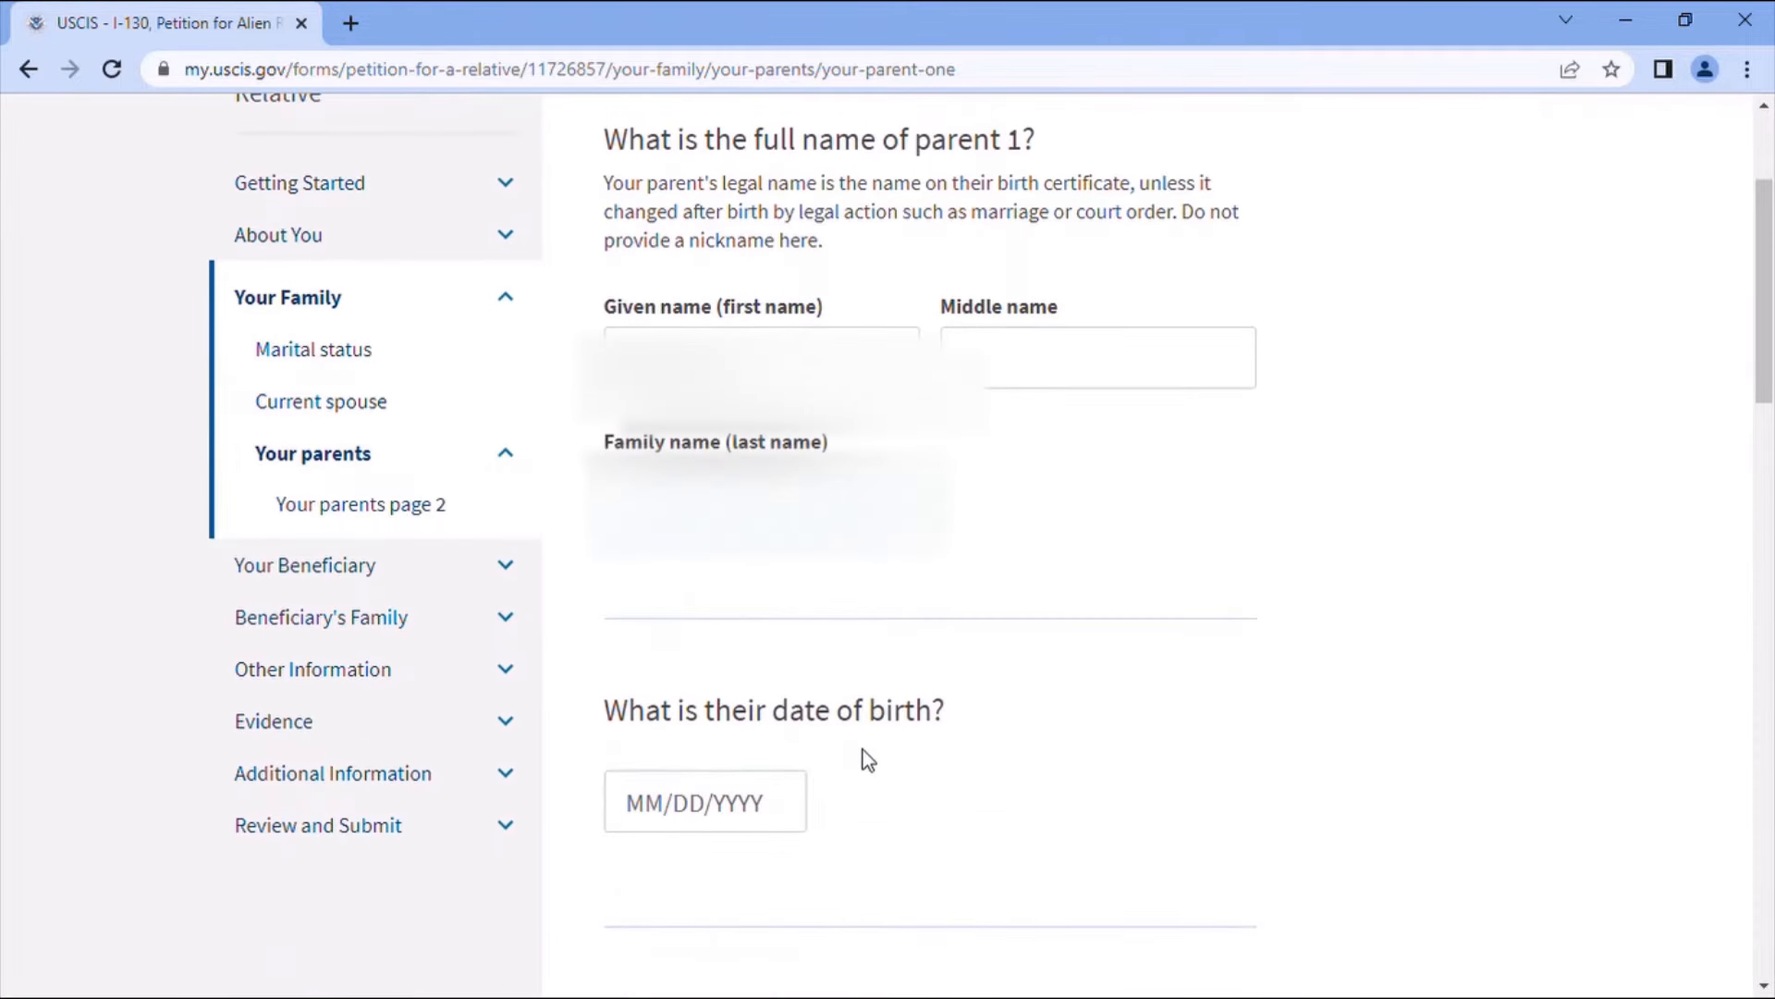
click(675, 826)
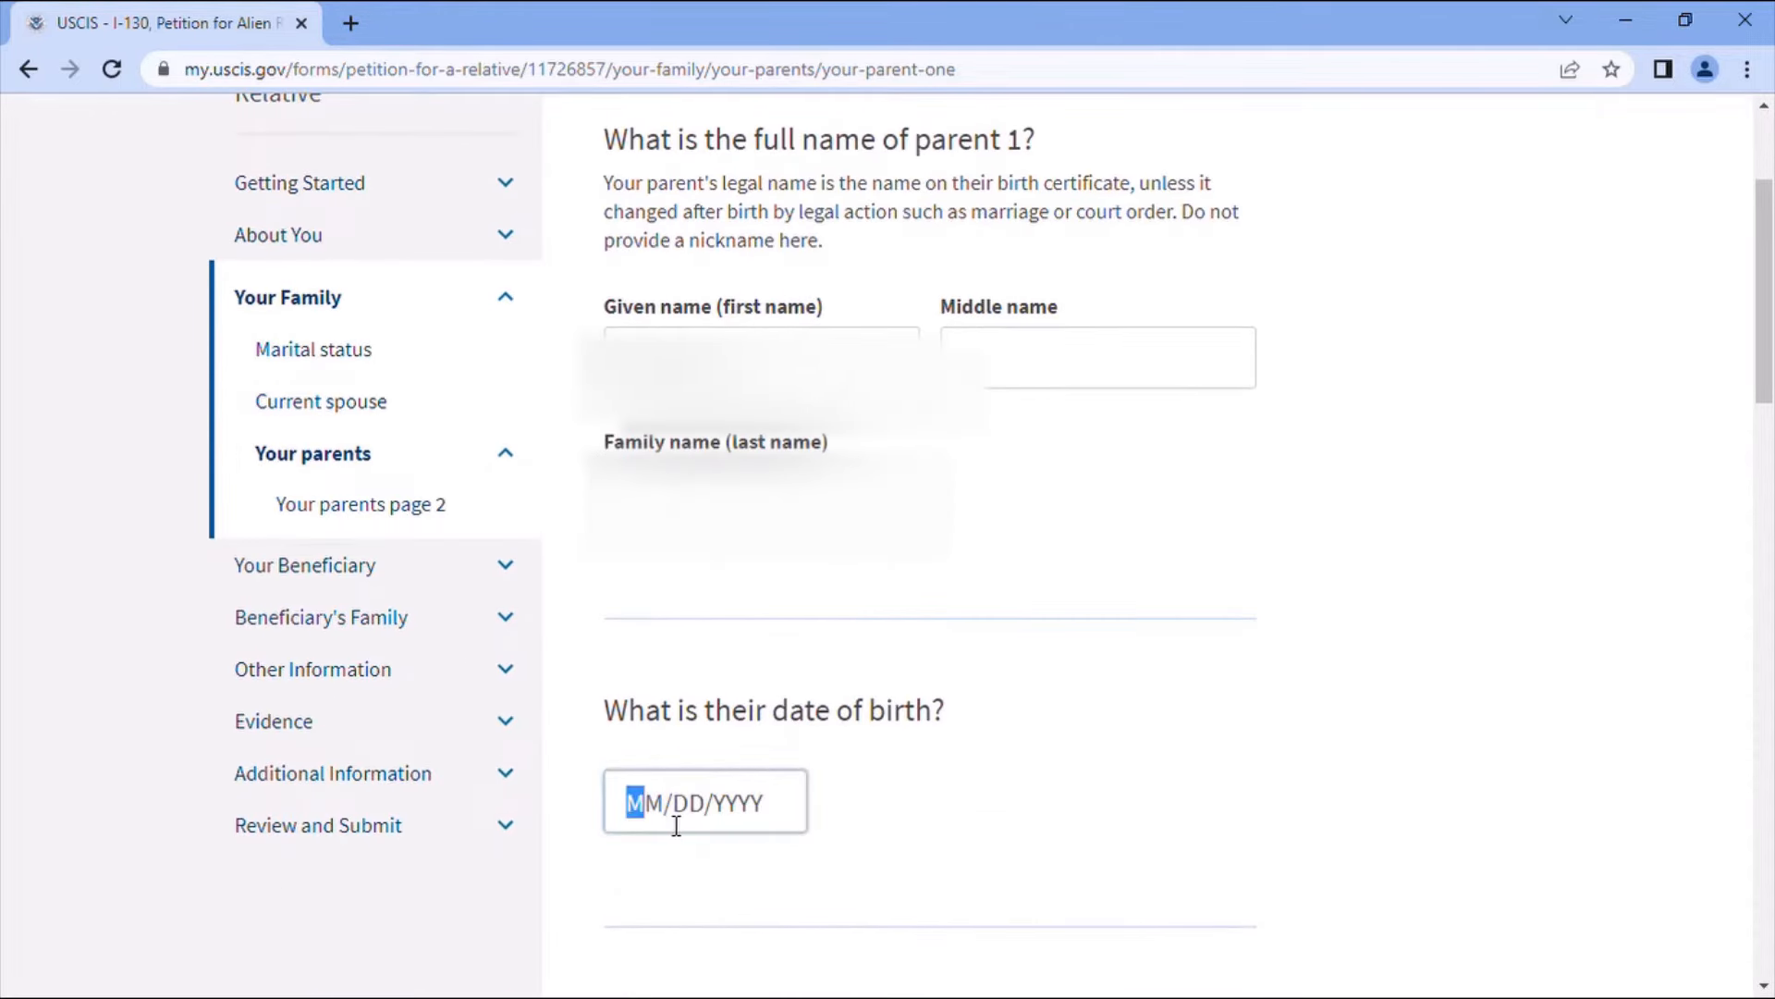
text(01/01/1)
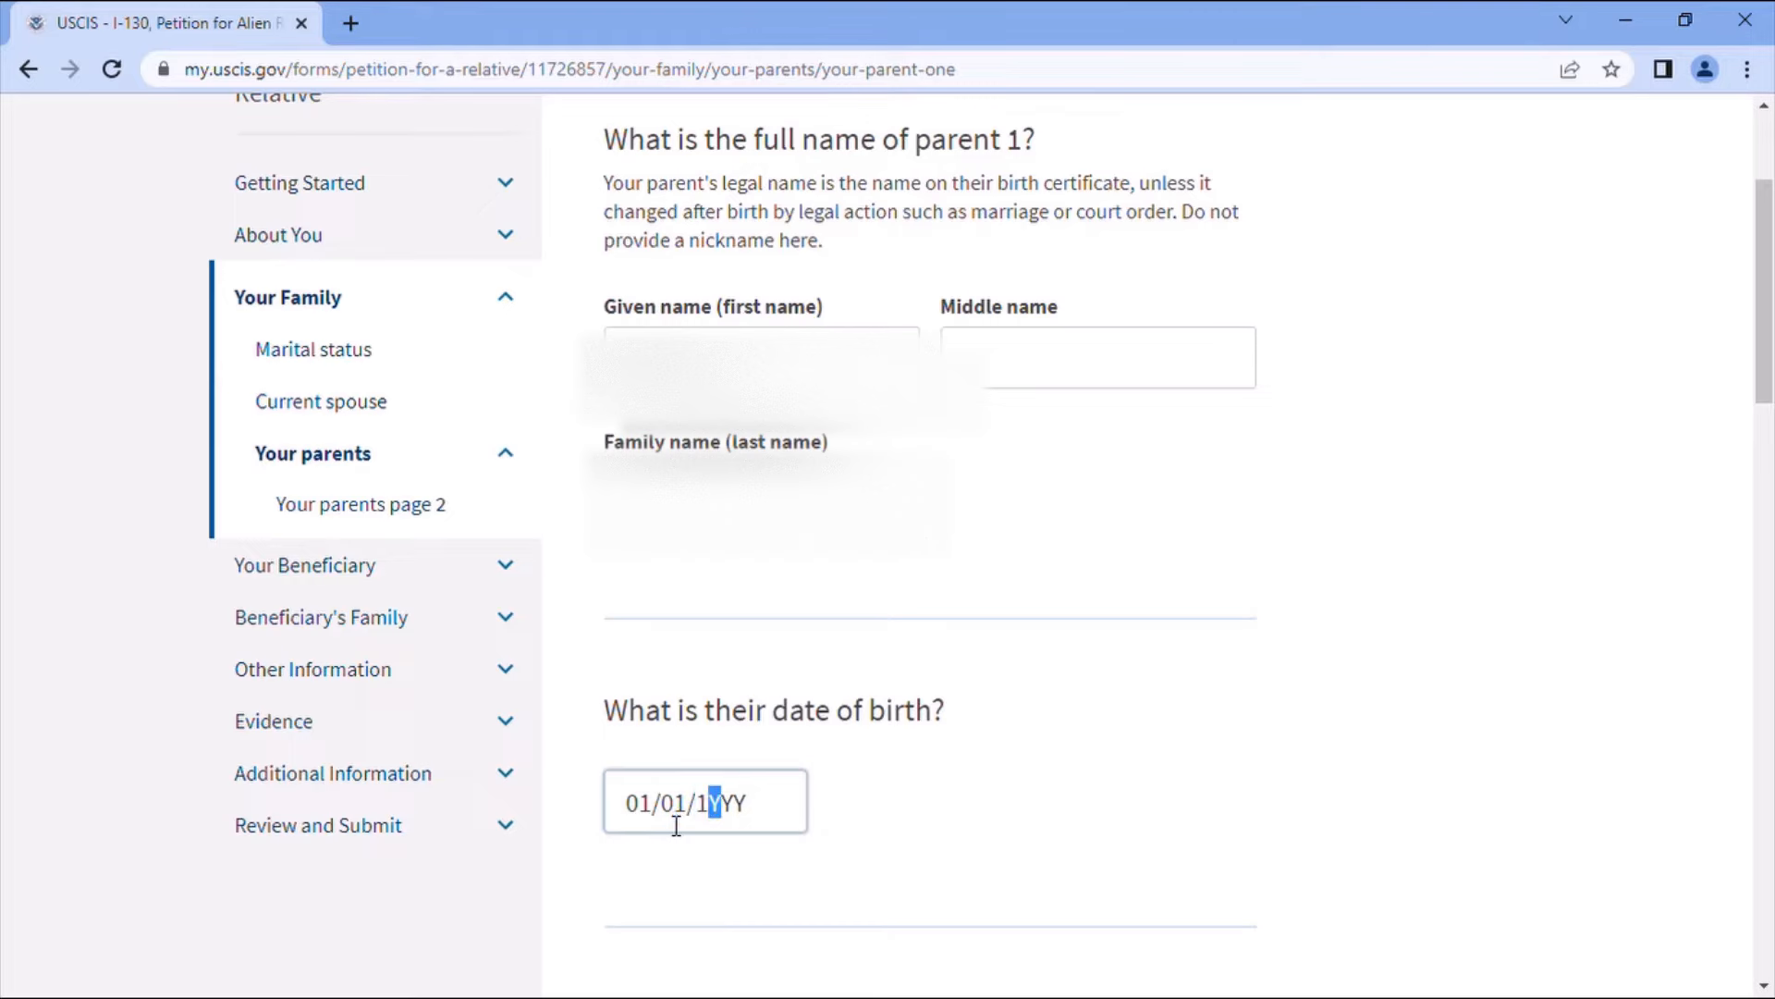
text(937)
scroll(713, 817, down, 4)
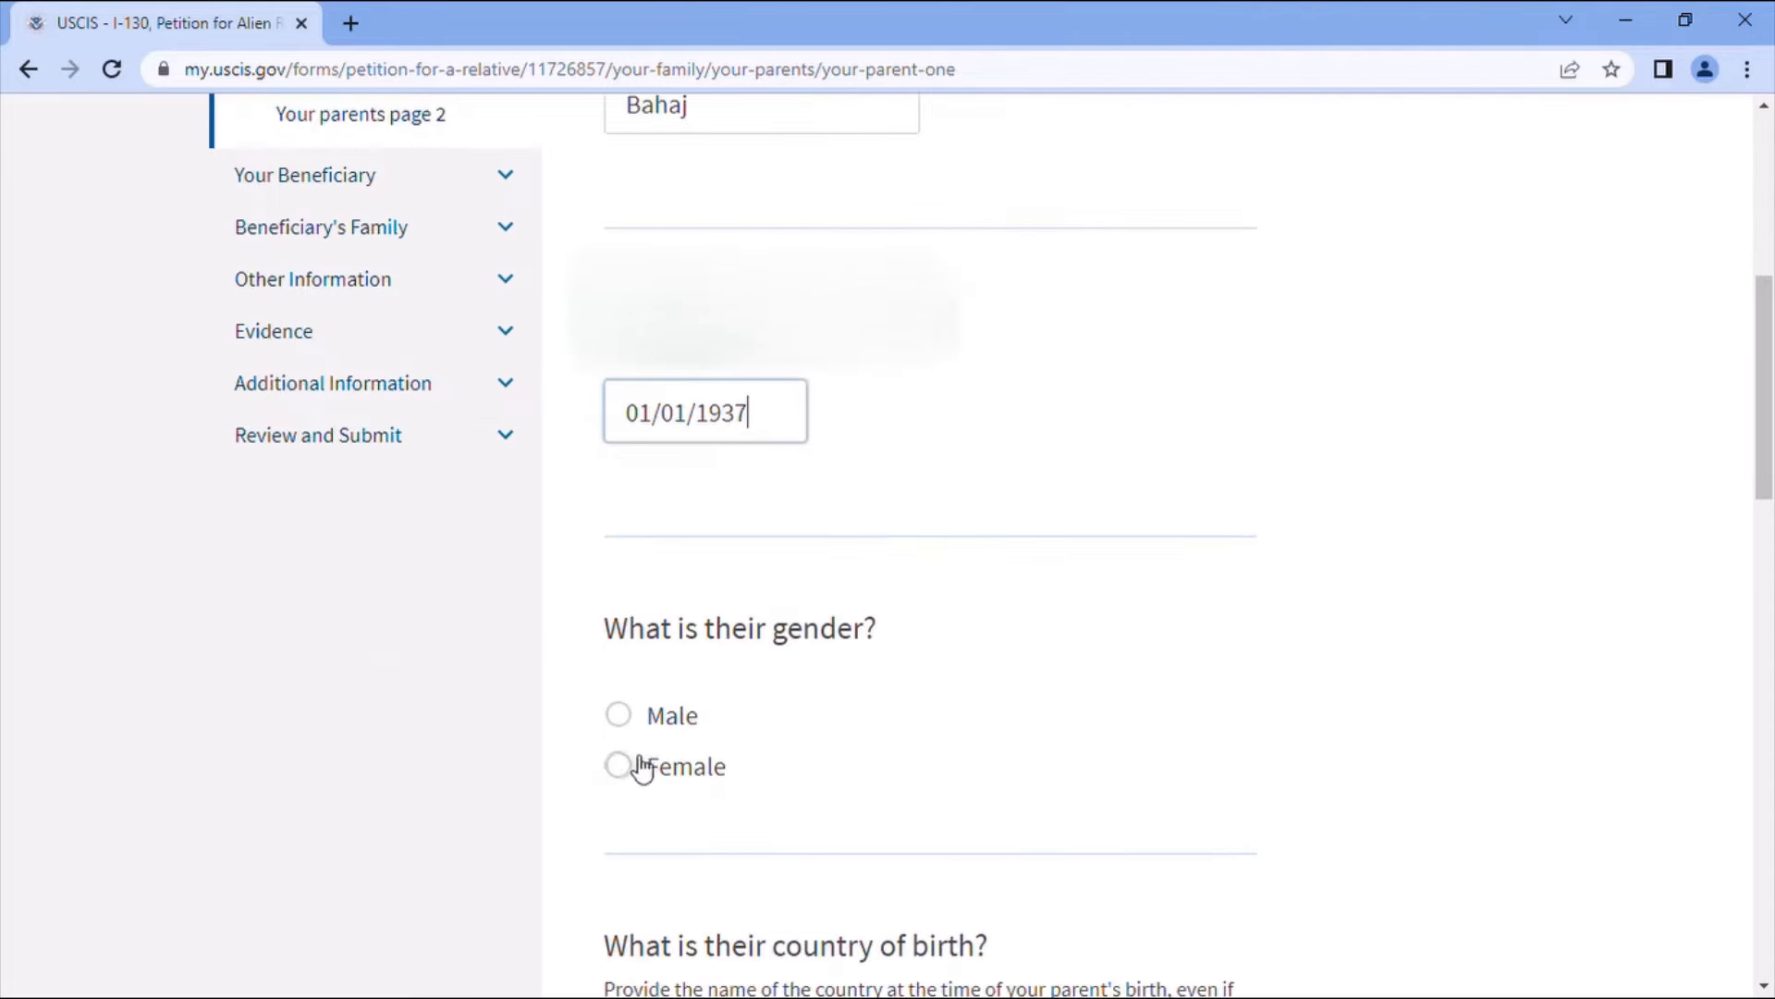
click(645, 716)
scroll(844, 705, down, 3)
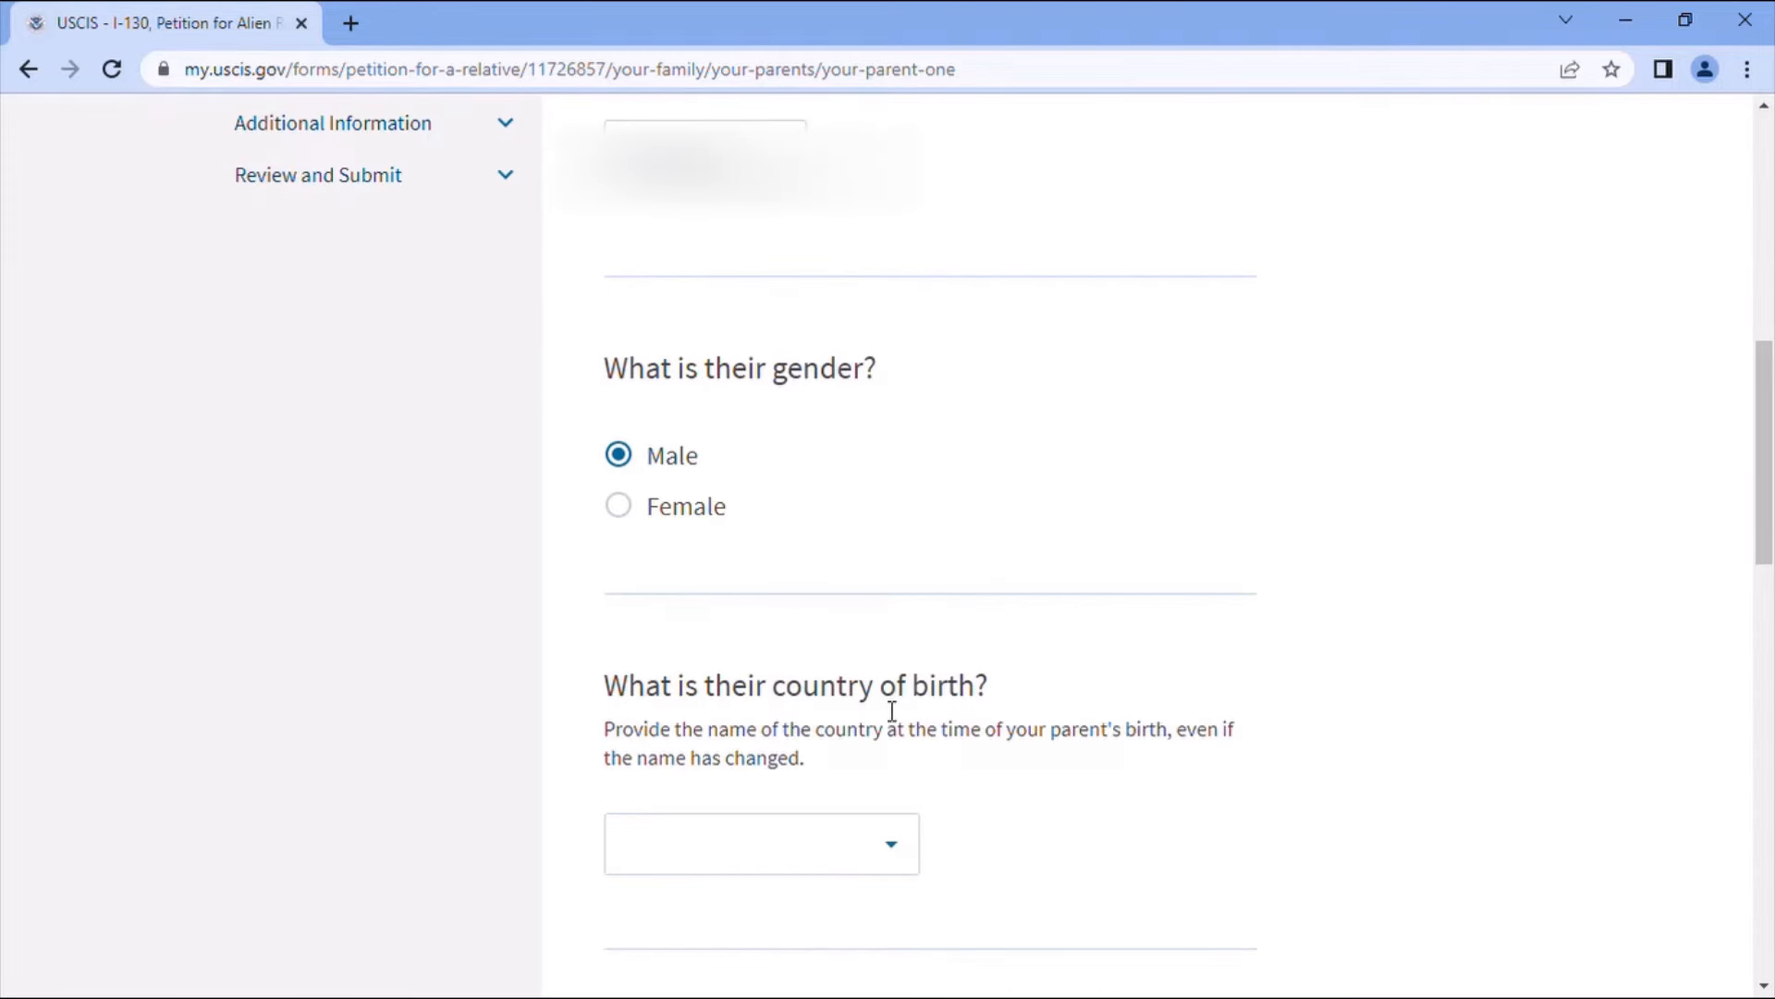
- Set parent 1's country of birth to Morocco and residence to Khenifra, Morocco
click(778, 848)
text(Mor)
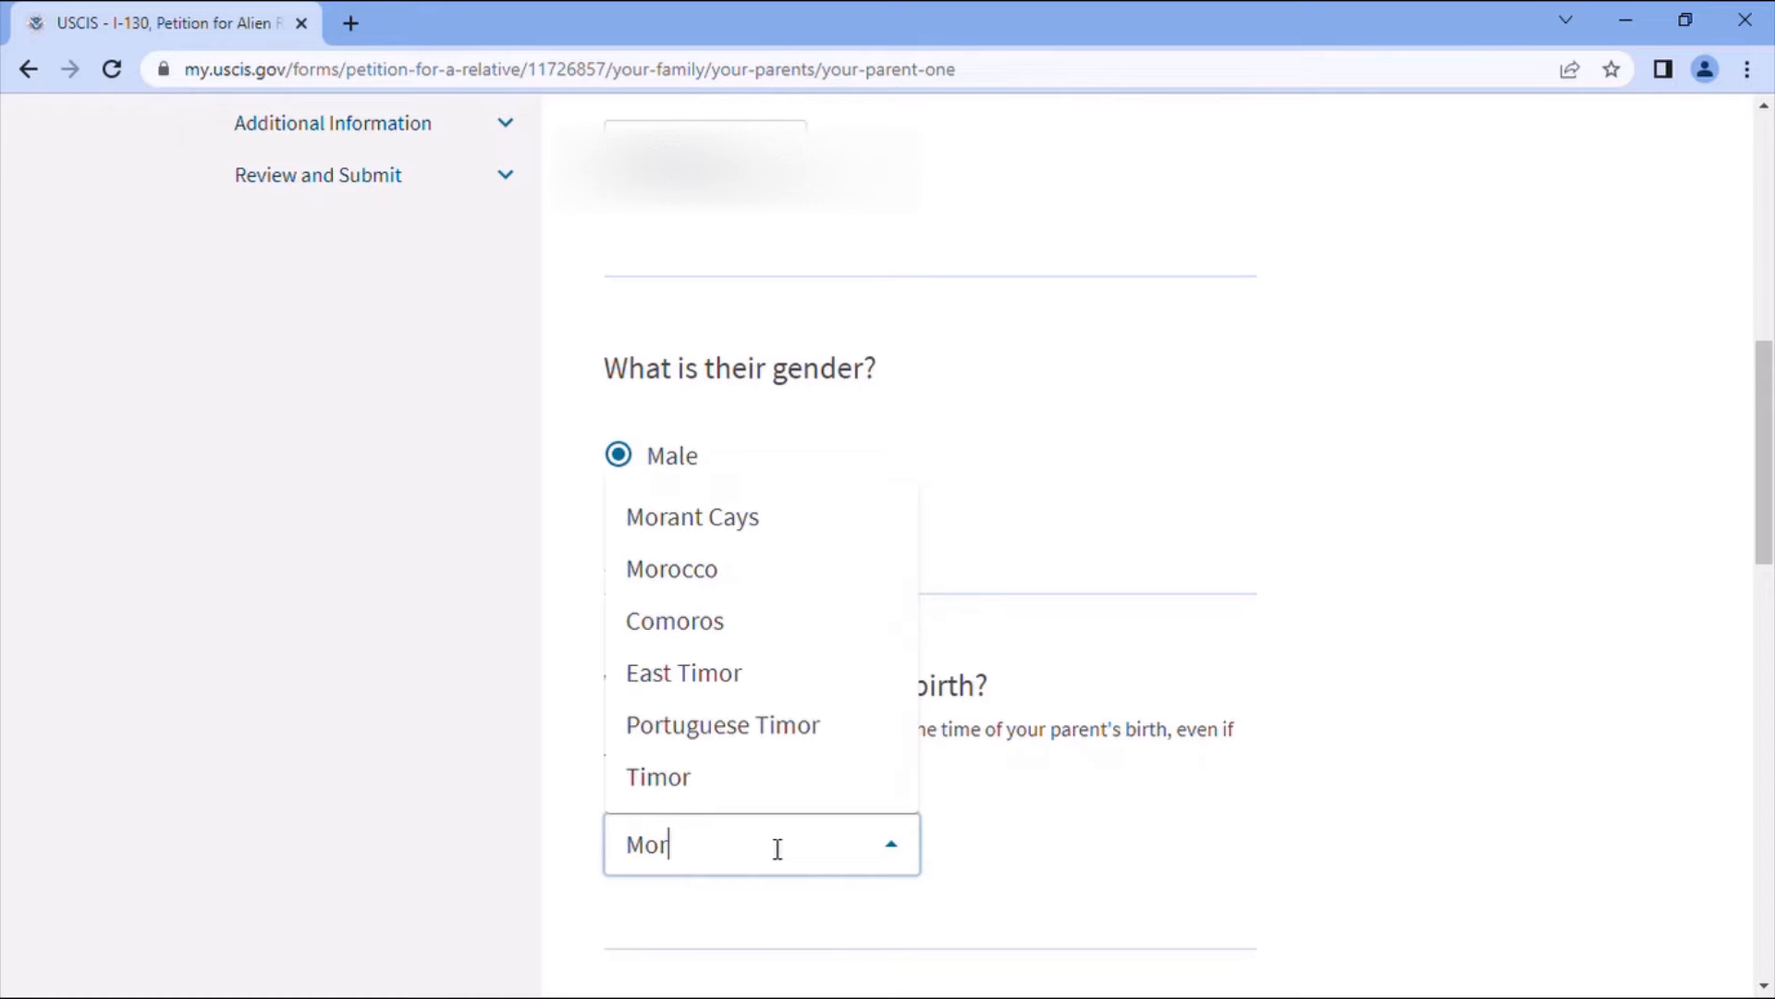
click(707, 583)
scroll(888, 765, down, 4)
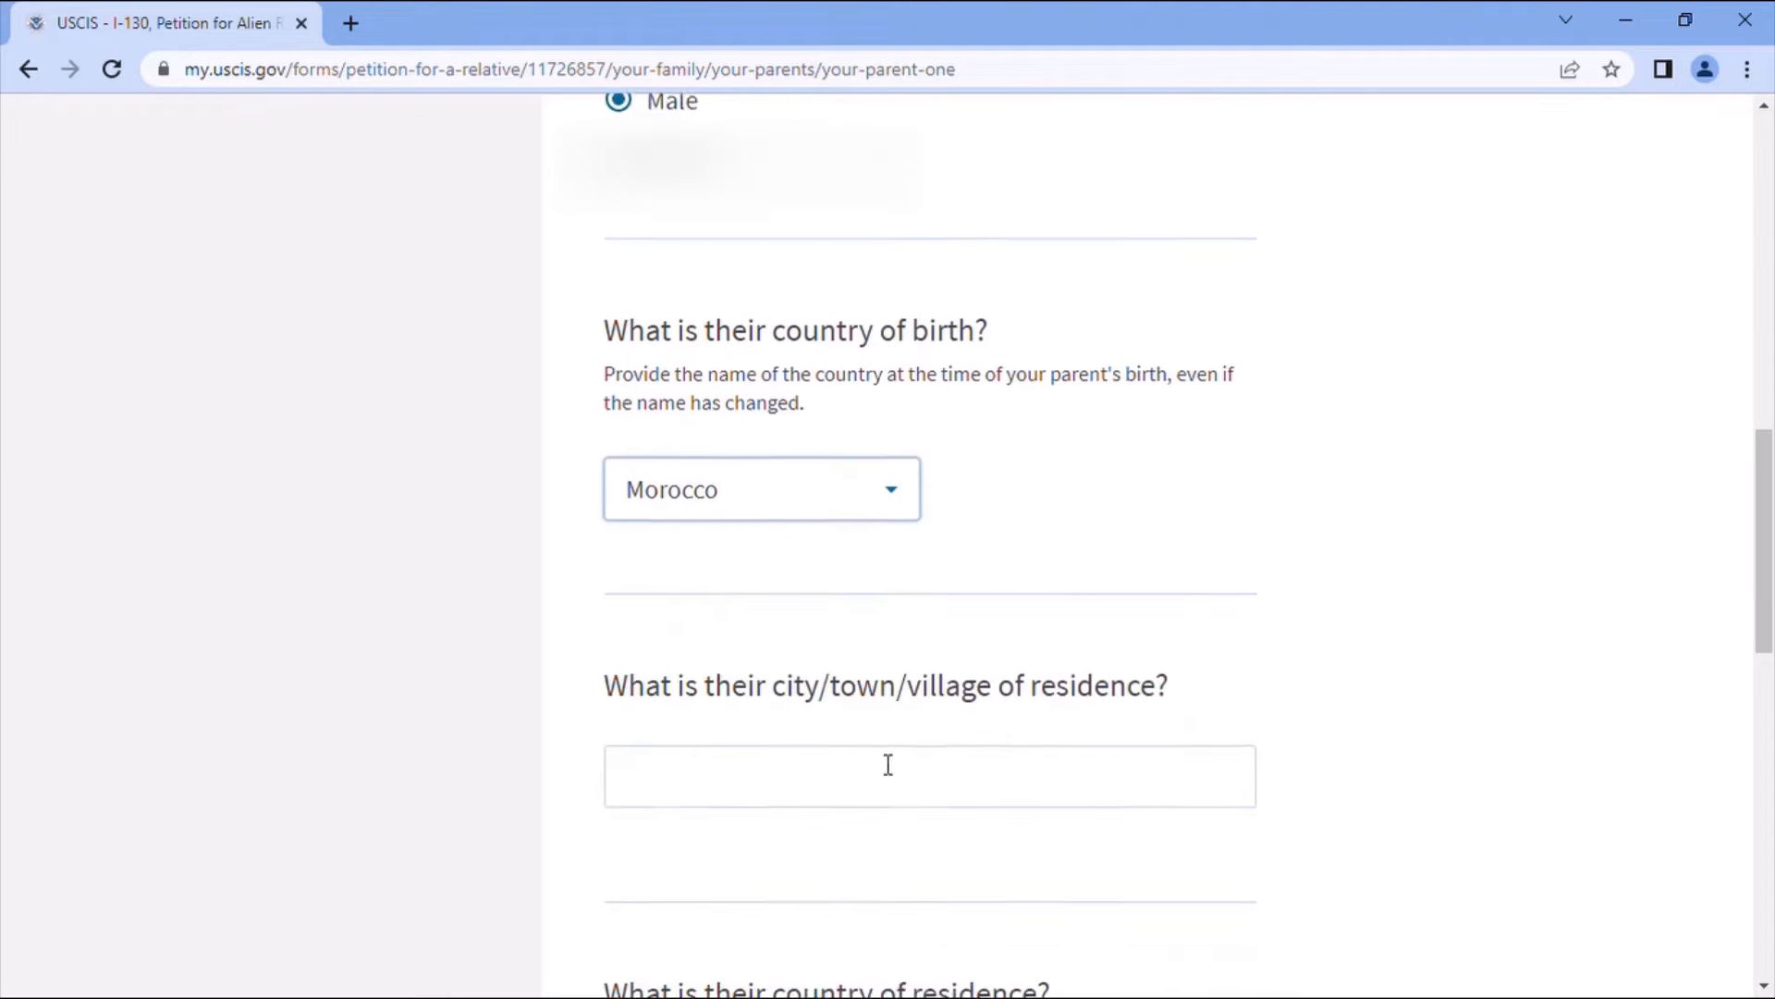
click(1018, 767)
text(K)
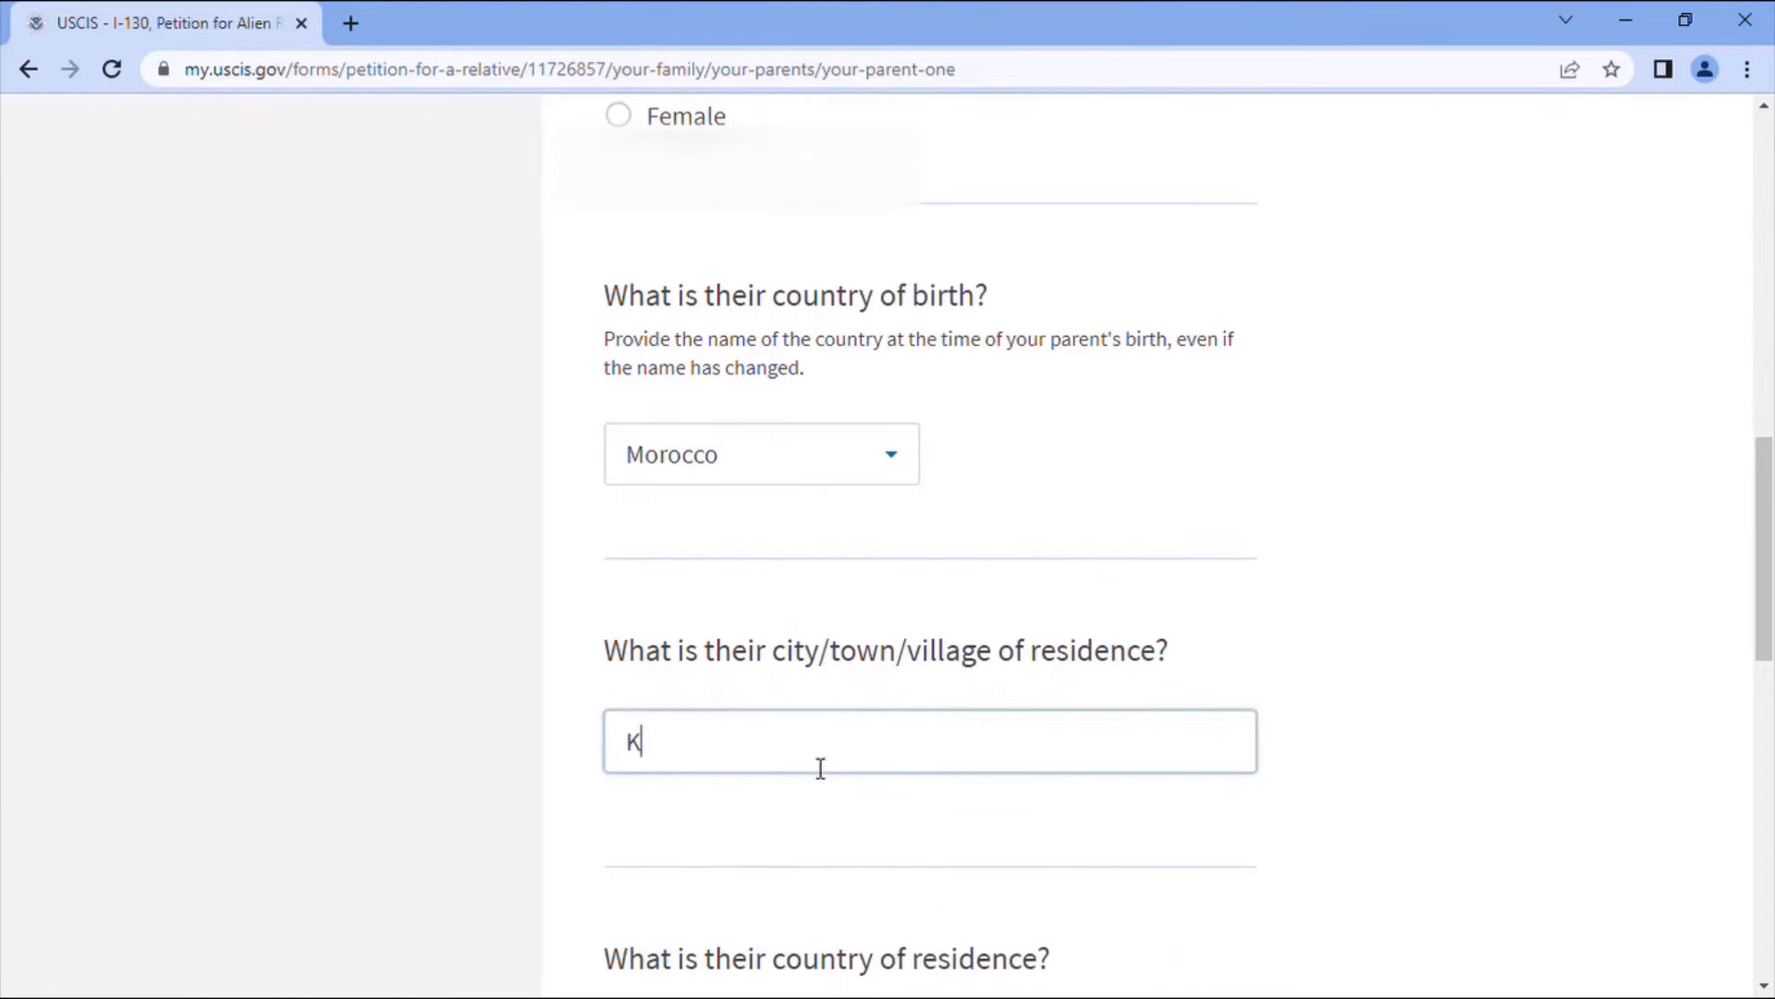
text(henifra)
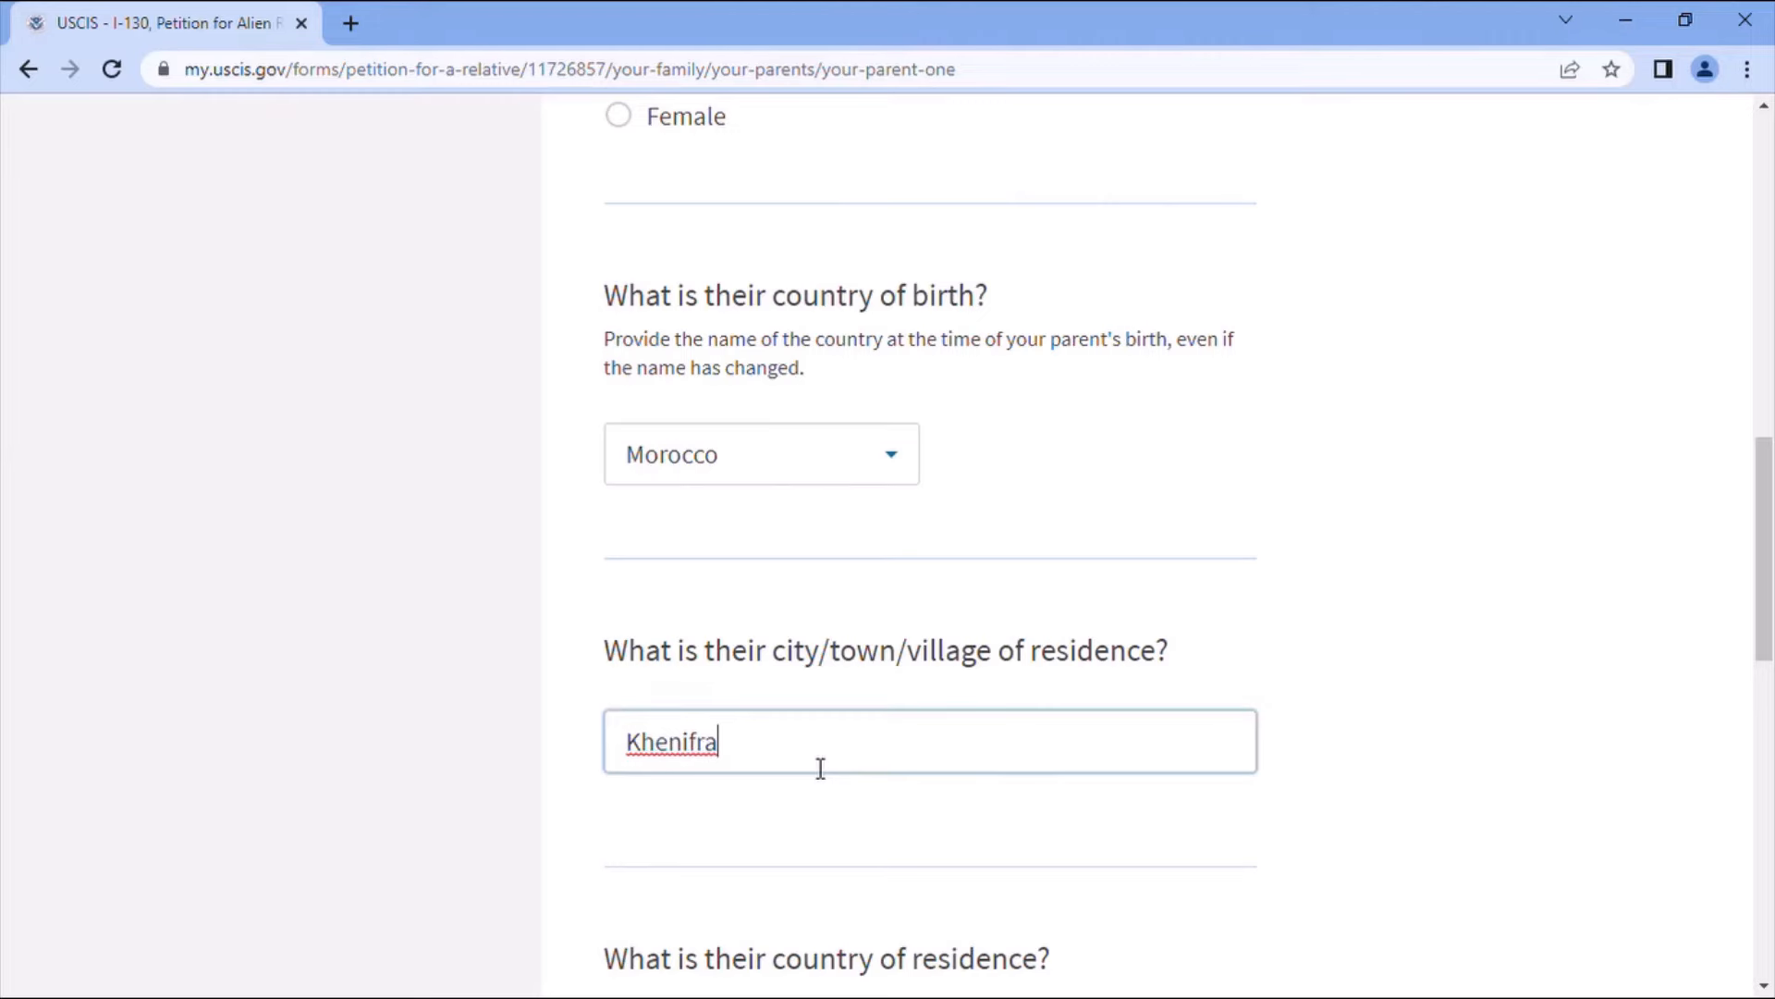
scroll(893, 837, down, 3)
click(798, 797)
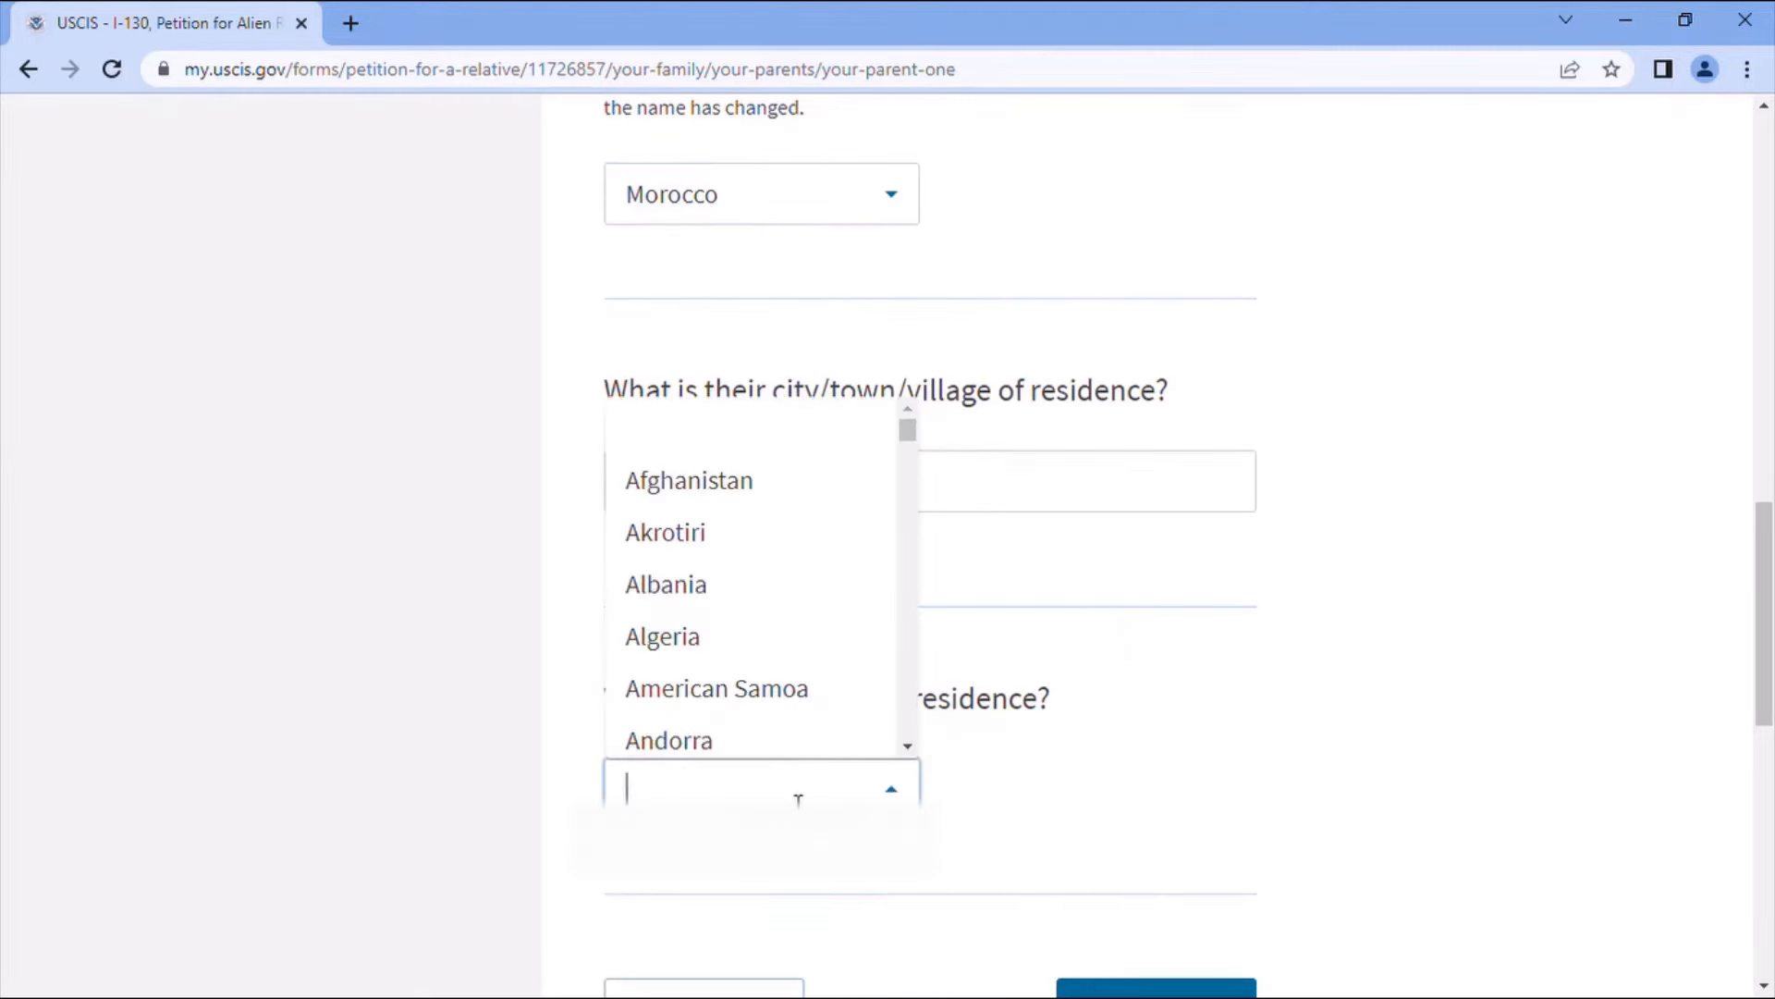
text(Mor)
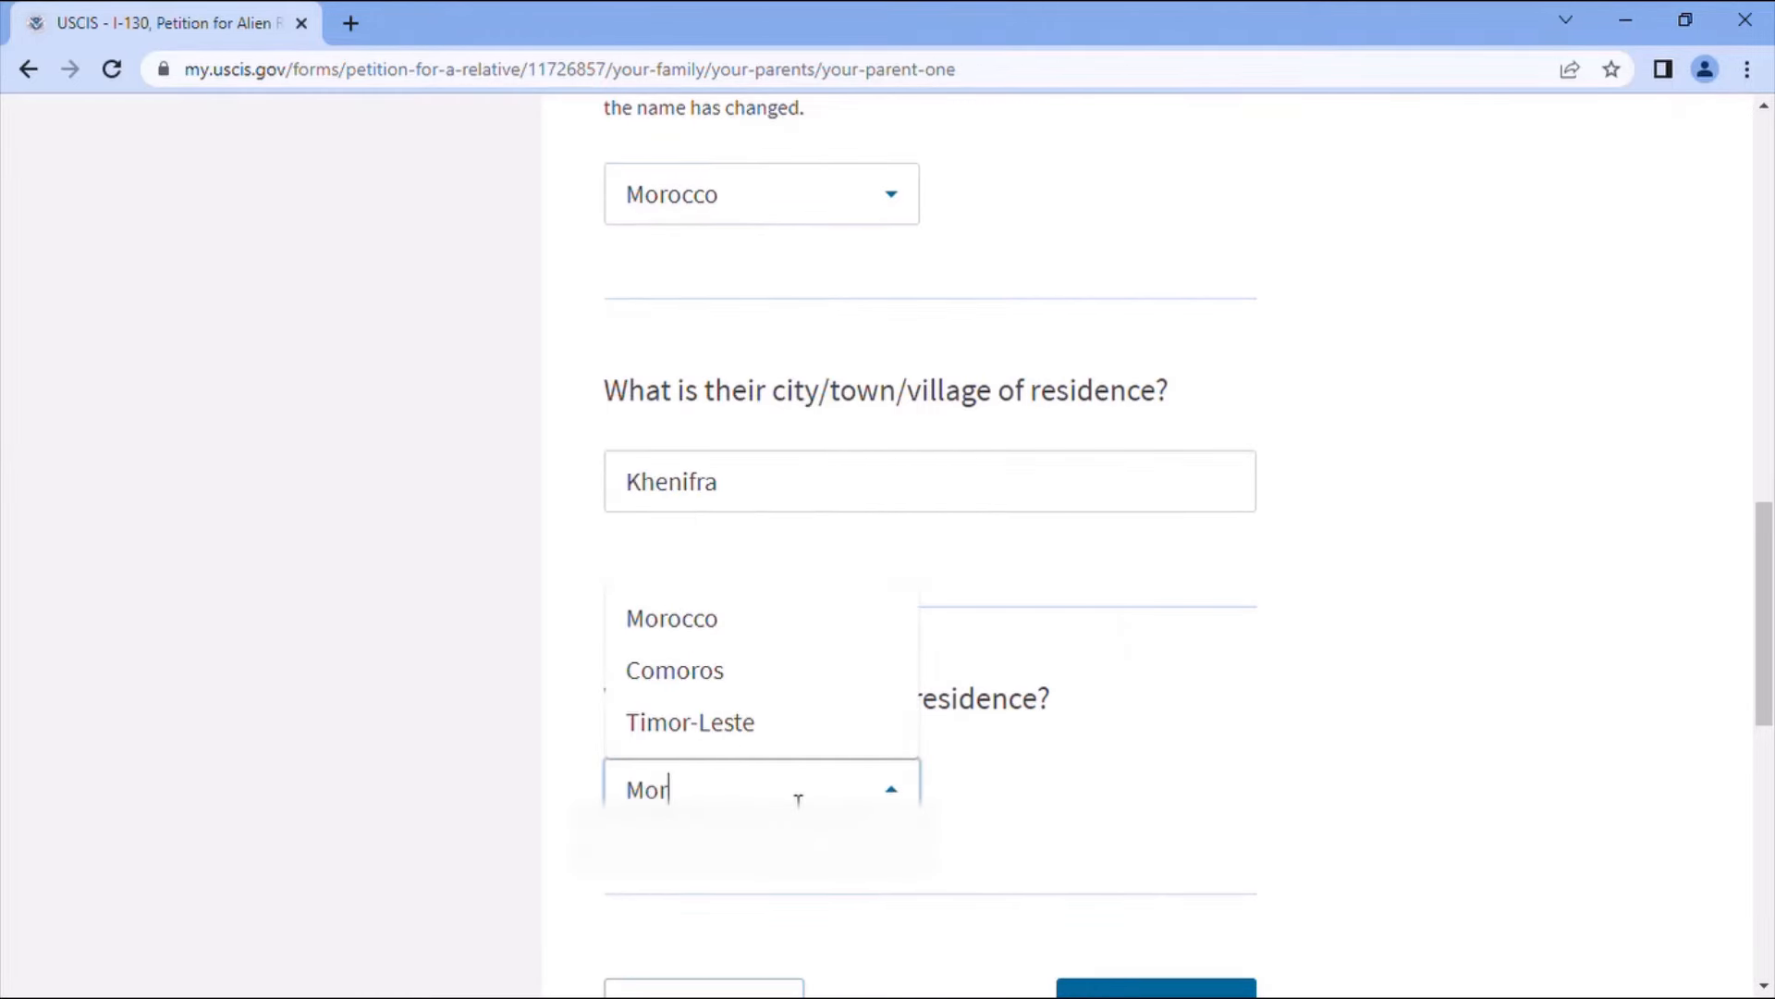
click(737, 618)
scroll(1220, 893, down, 3)
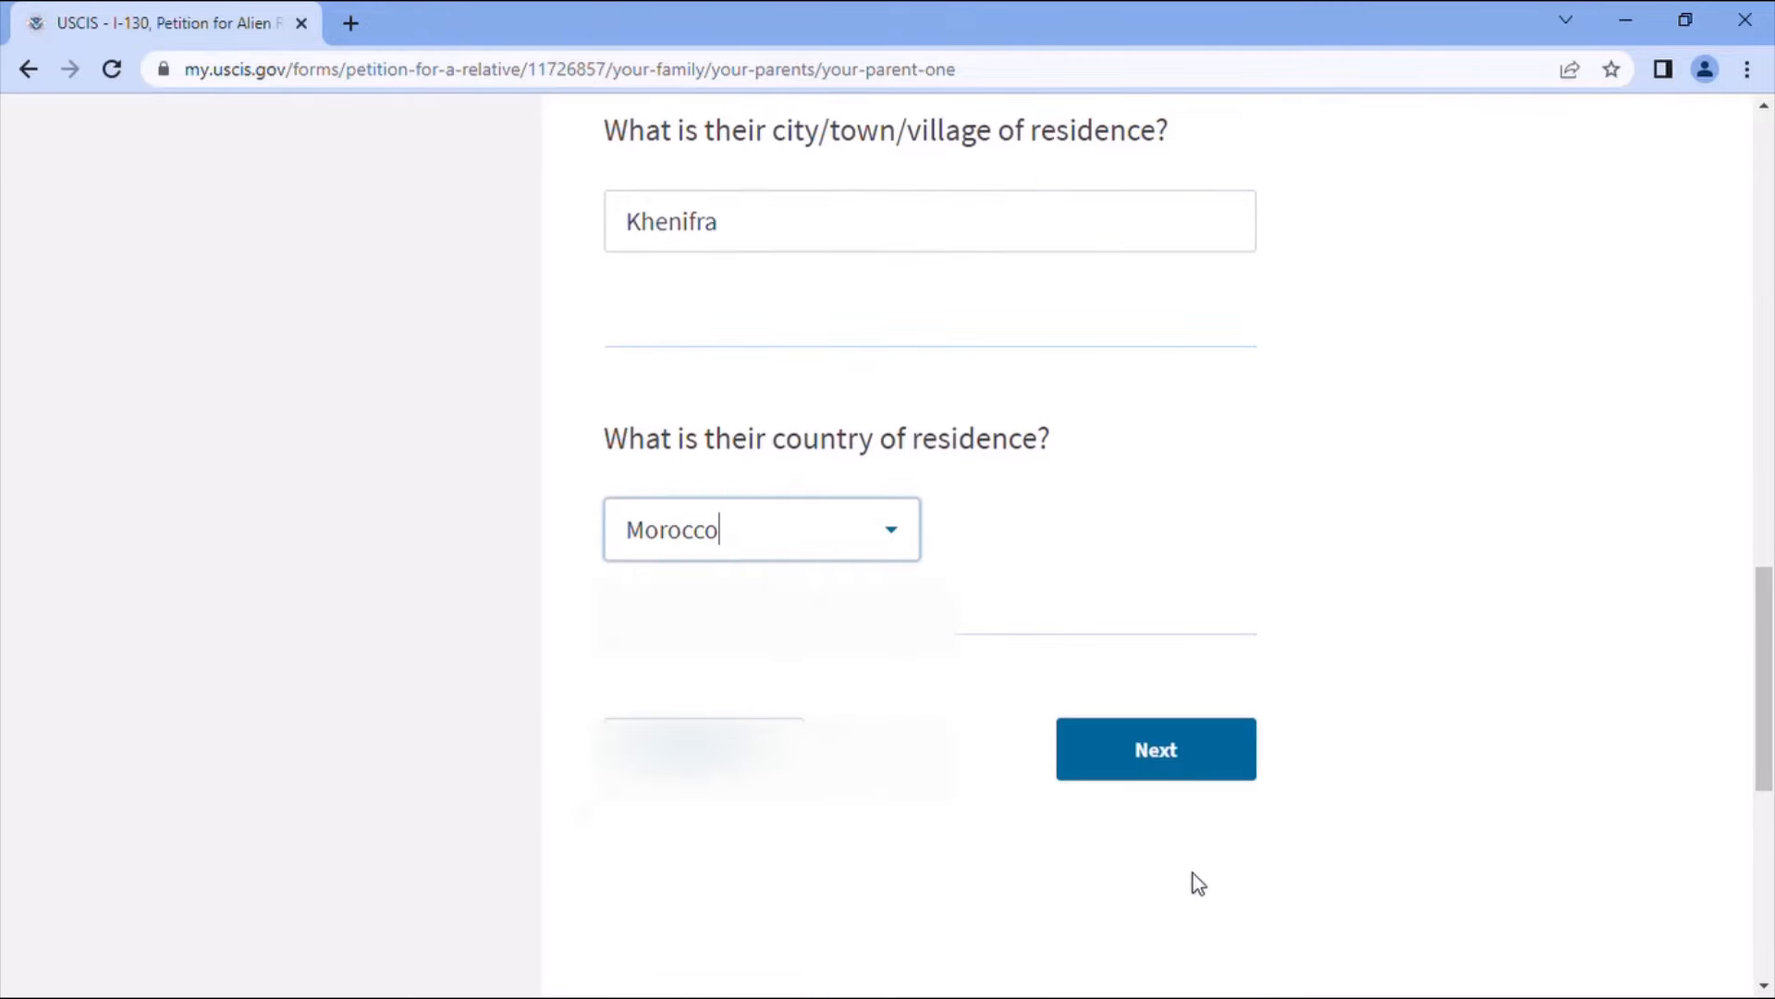
click(1159, 755)
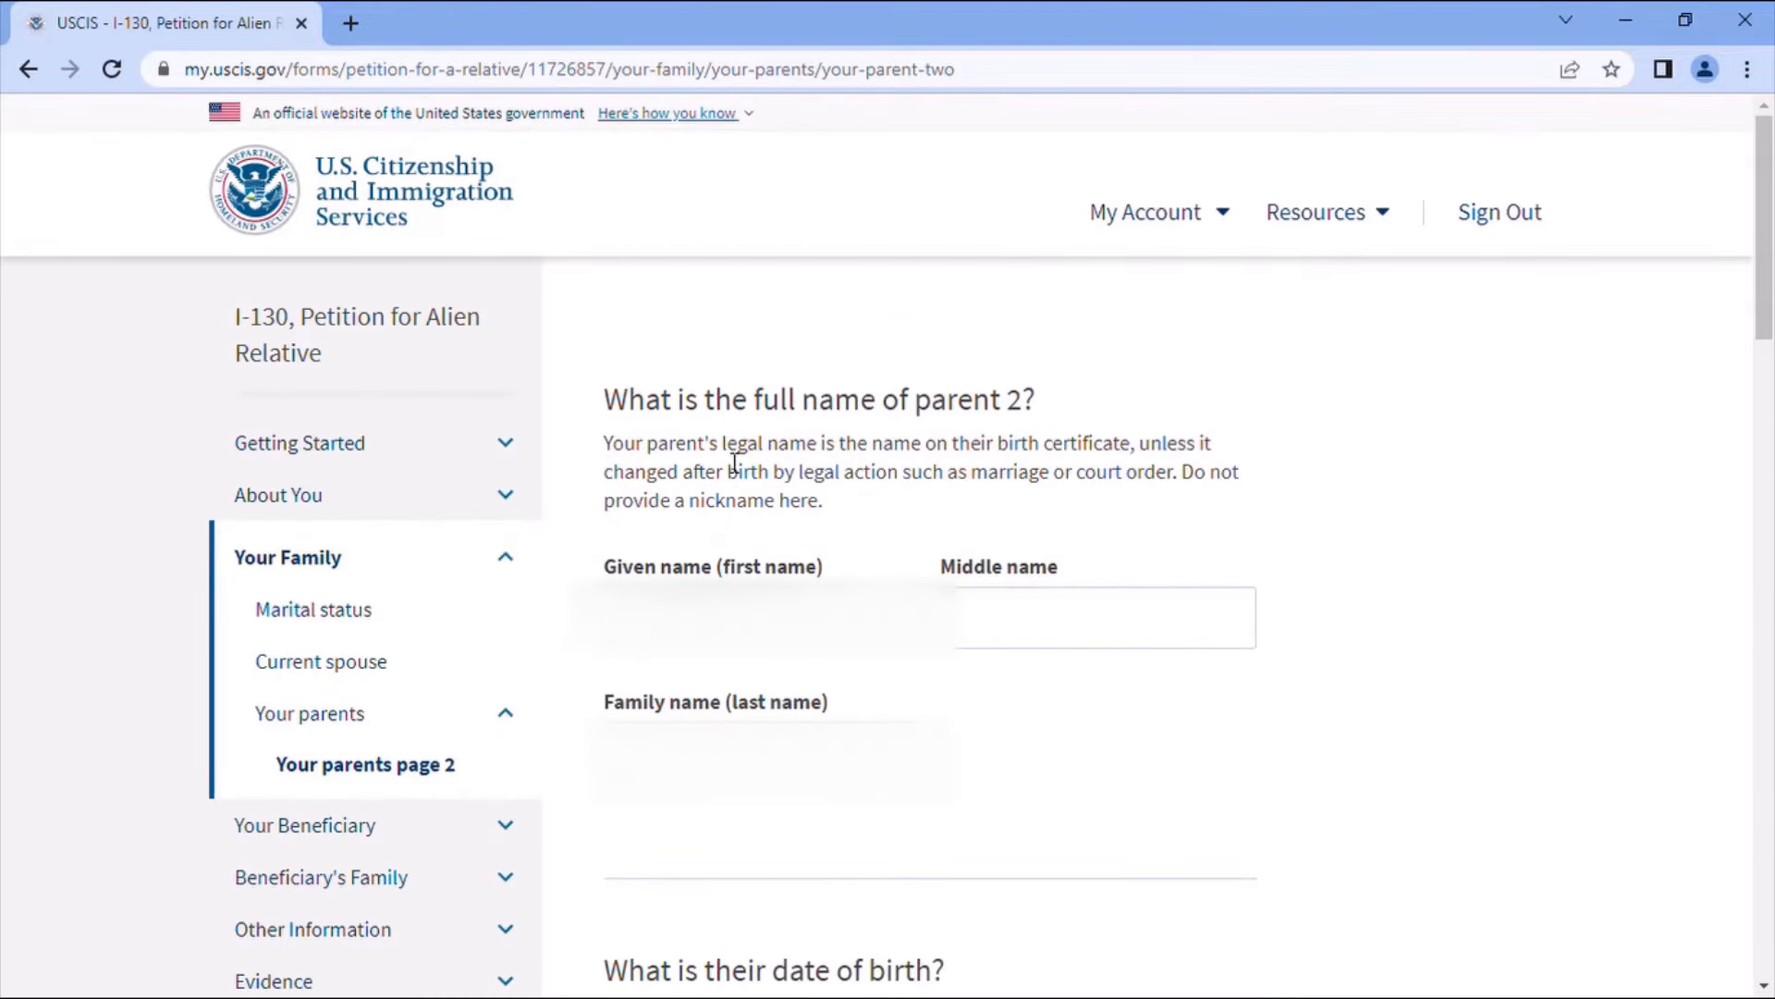
- Enter parent 2's name and date of birth 01/01/1943
click(726, 618)
click(671, 720)
text(...)
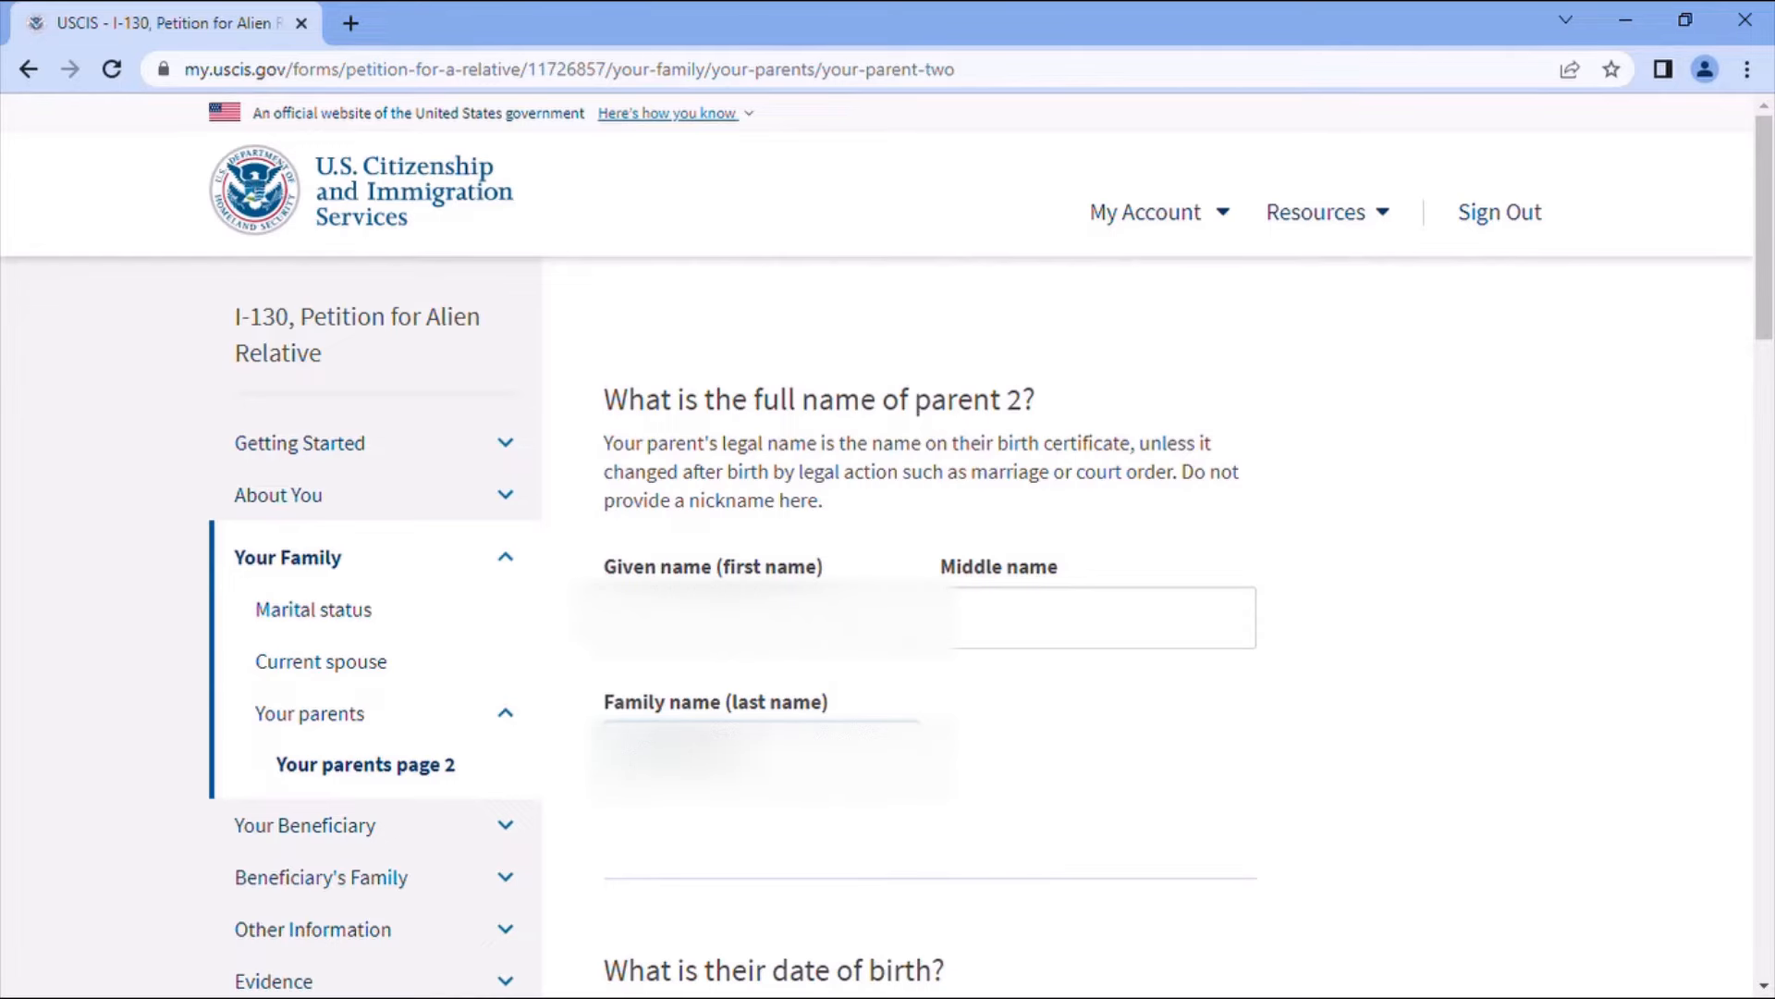
scroll(980, 915, down, 4)
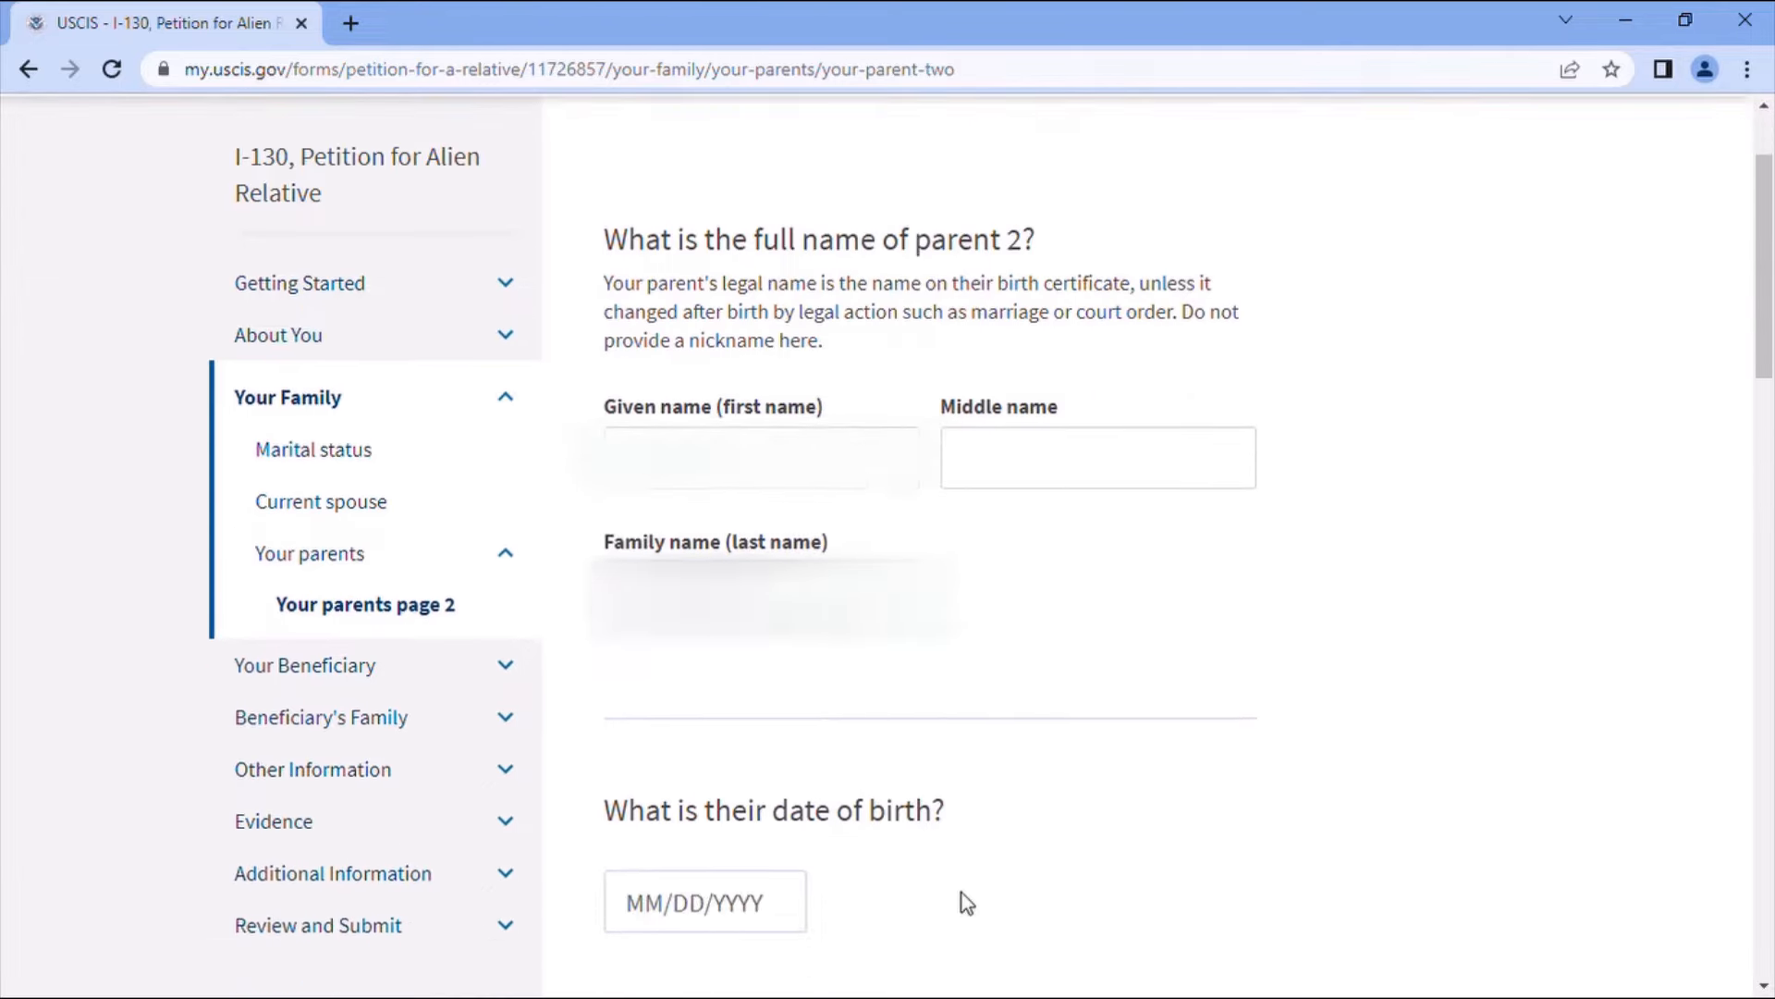
click(703, 693)
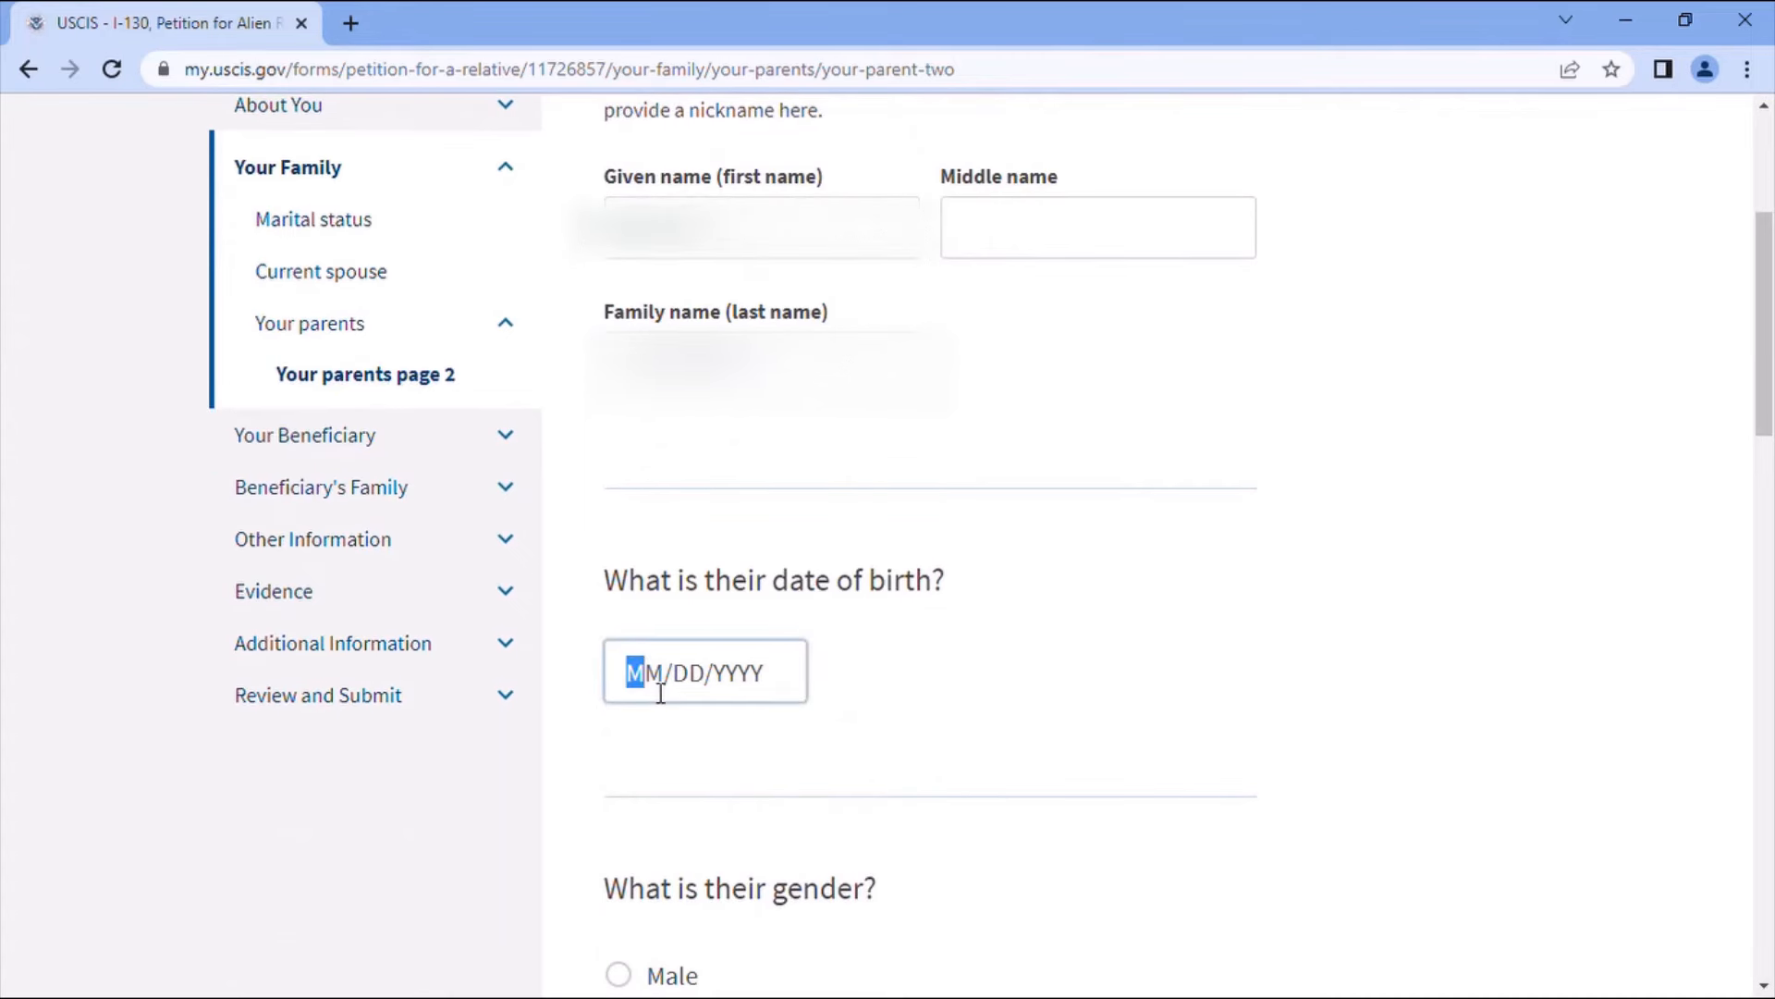
text(01/01/19)
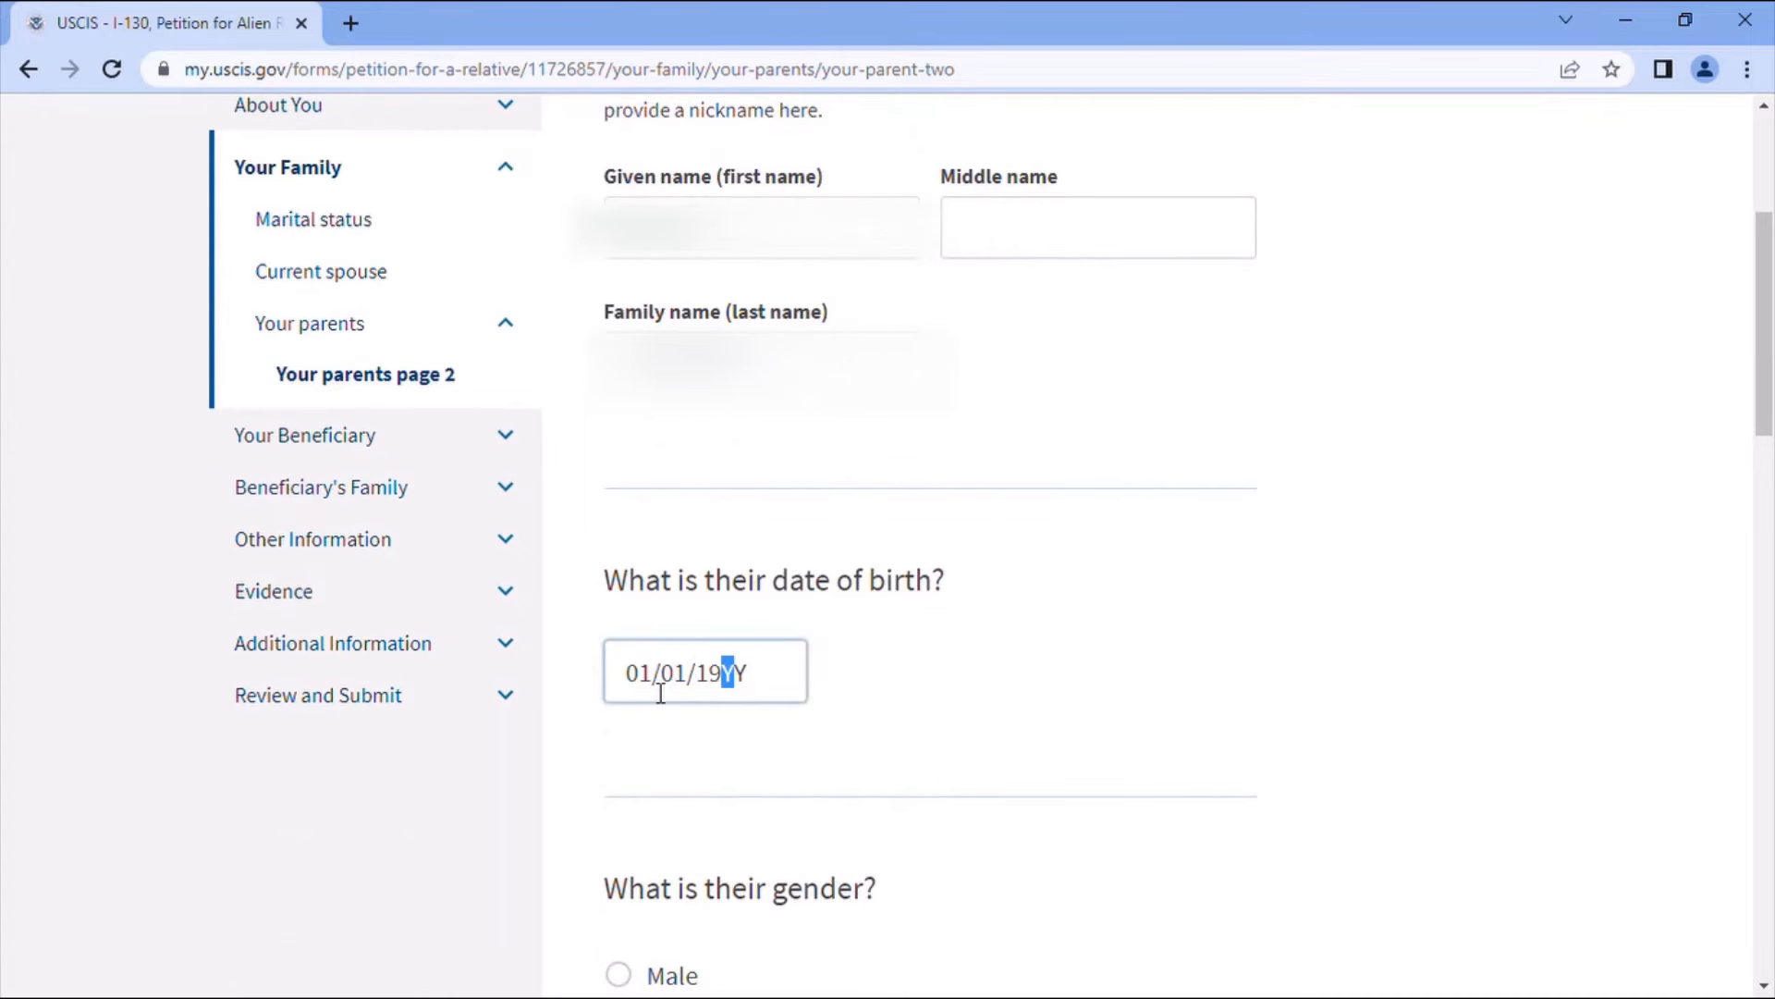
text(43)
scroll(697, 713, down, 4)
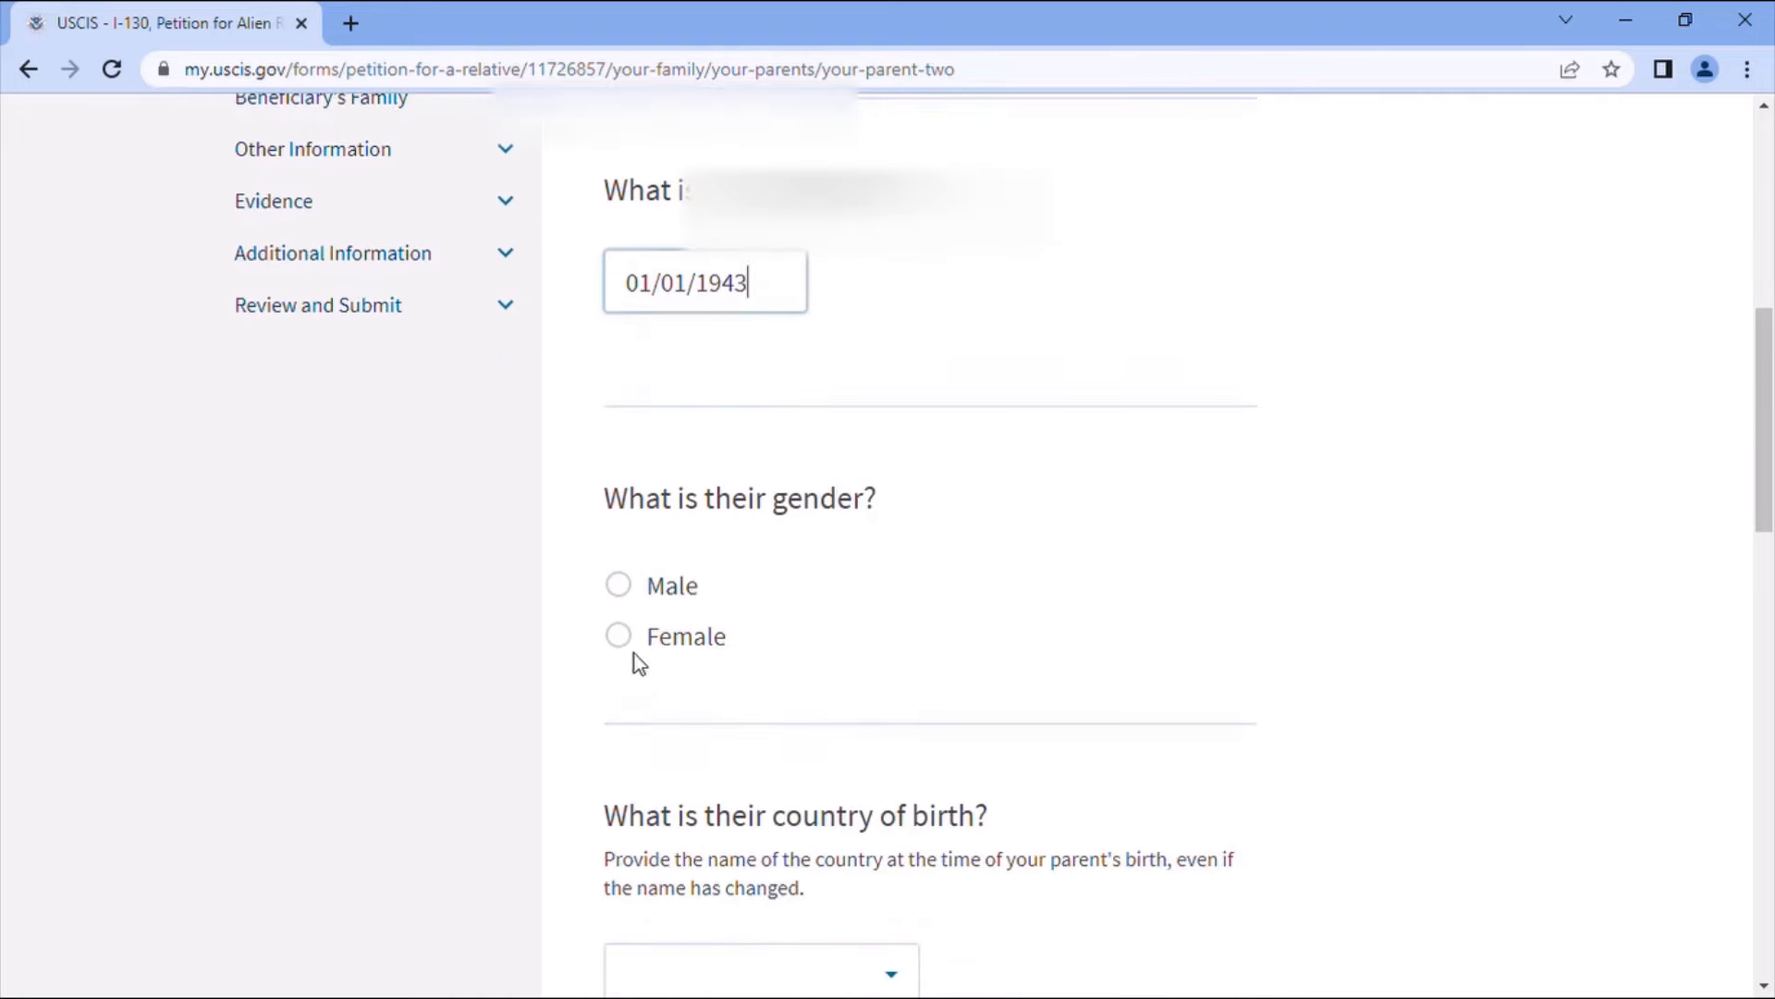
- Mark parent 2 as female with Morocco as the country of birth
click(629, 636)
scroll(899, 730, down, 2)
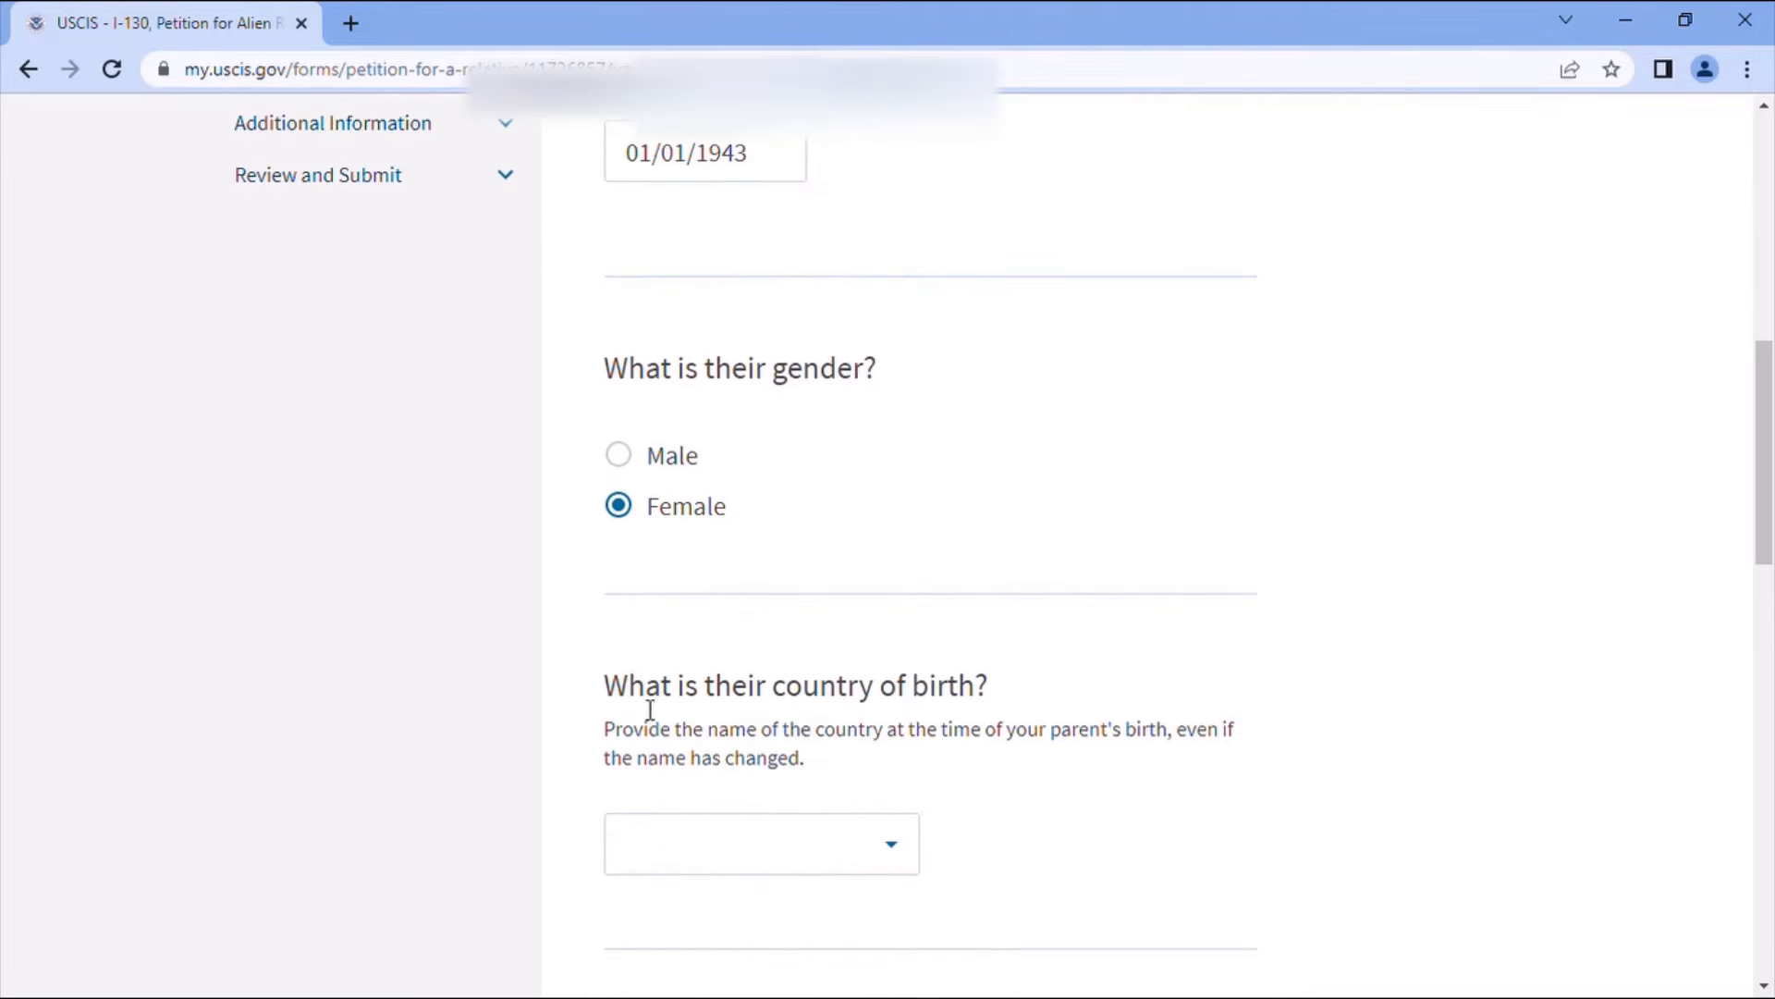
click(764, 831)
text(m)
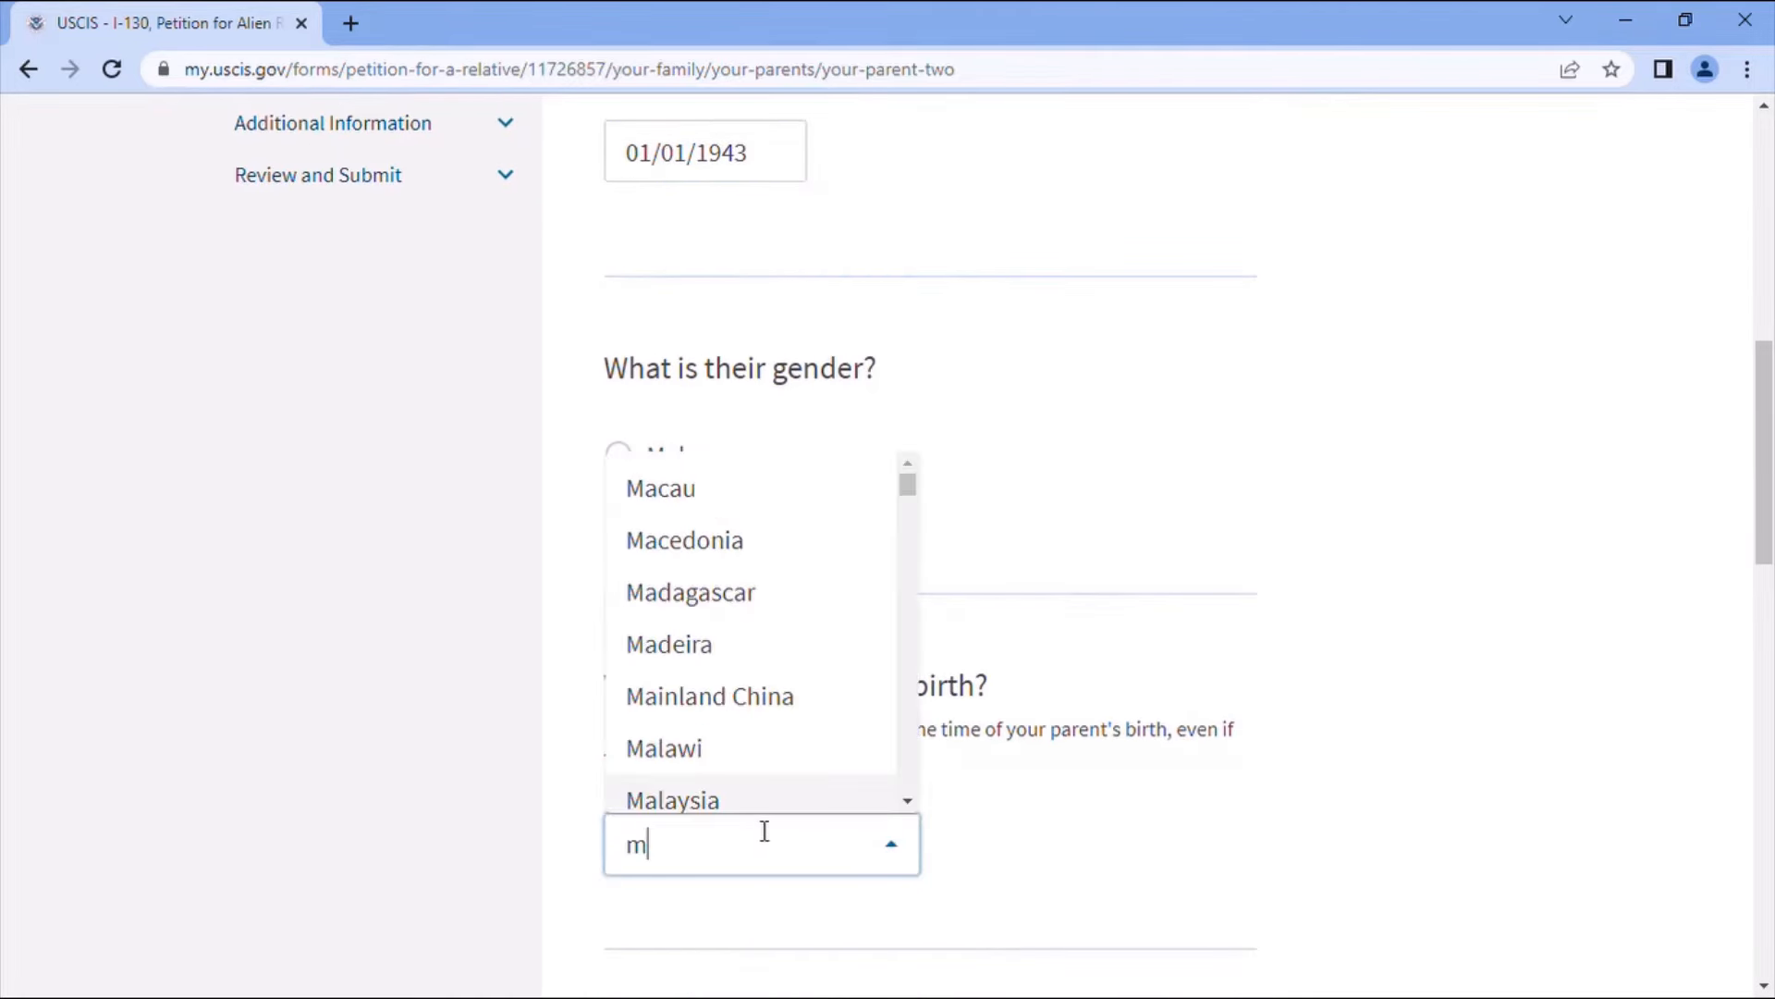
text(or)
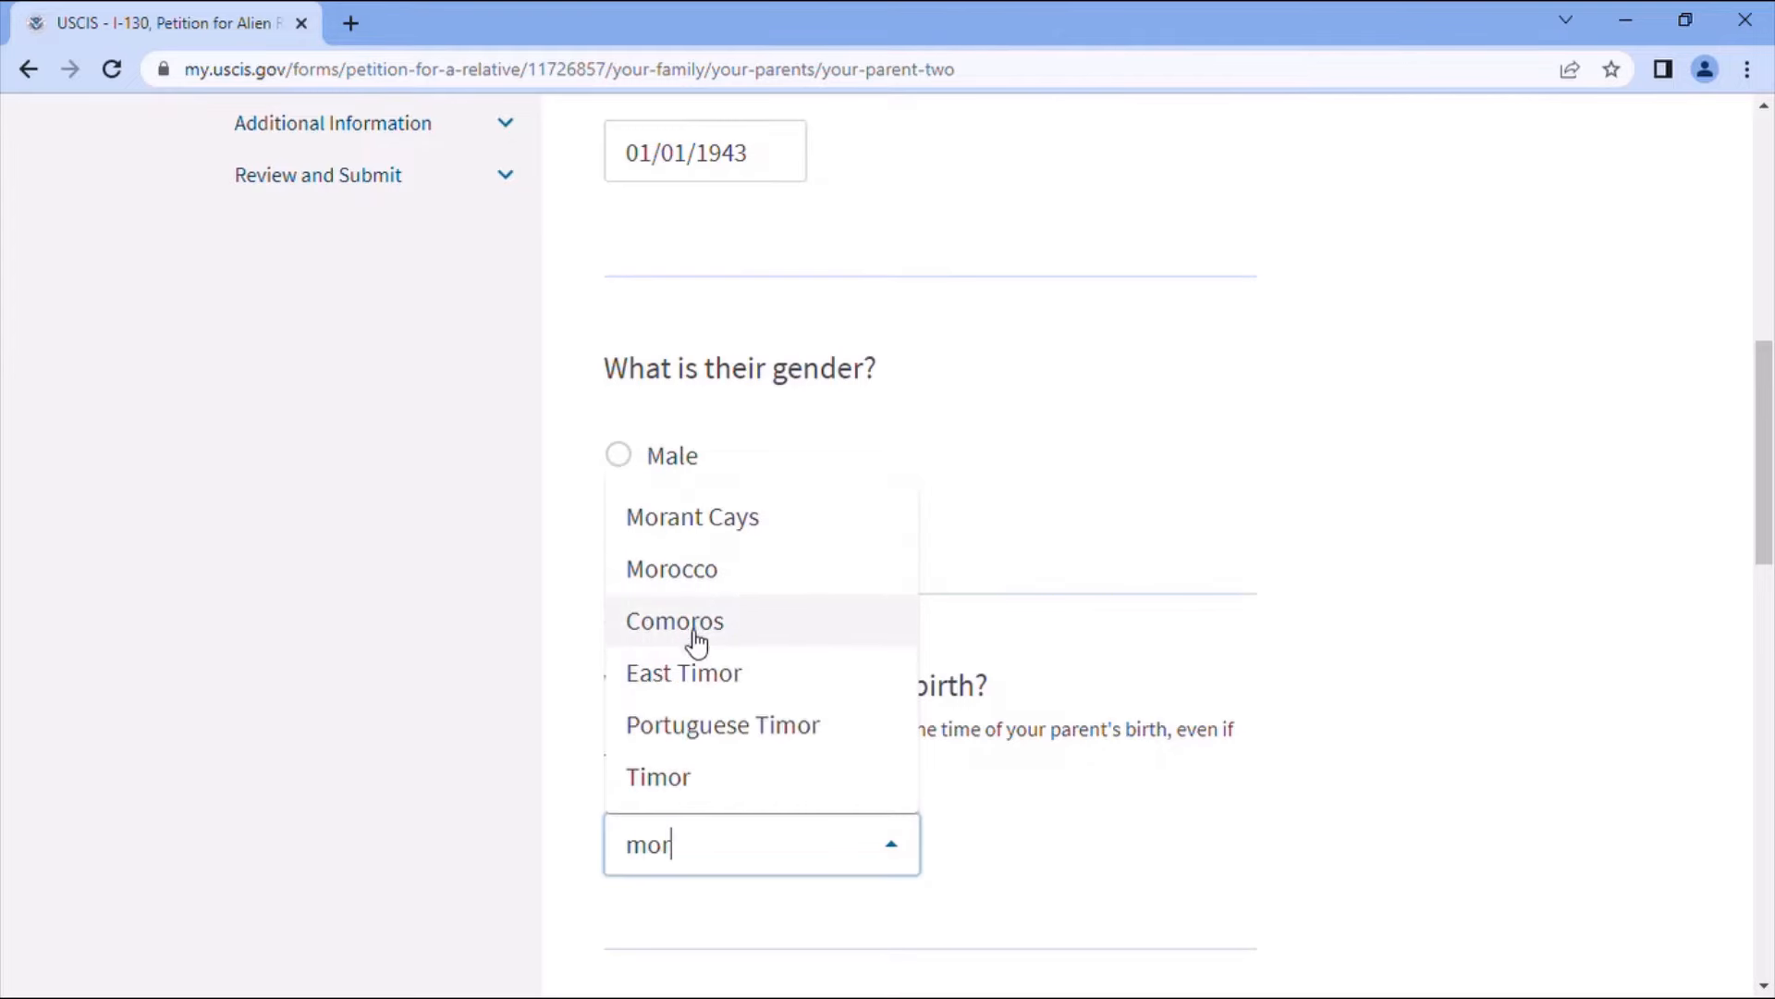
click(685, 568)
scroll(935, 717, down, 3)
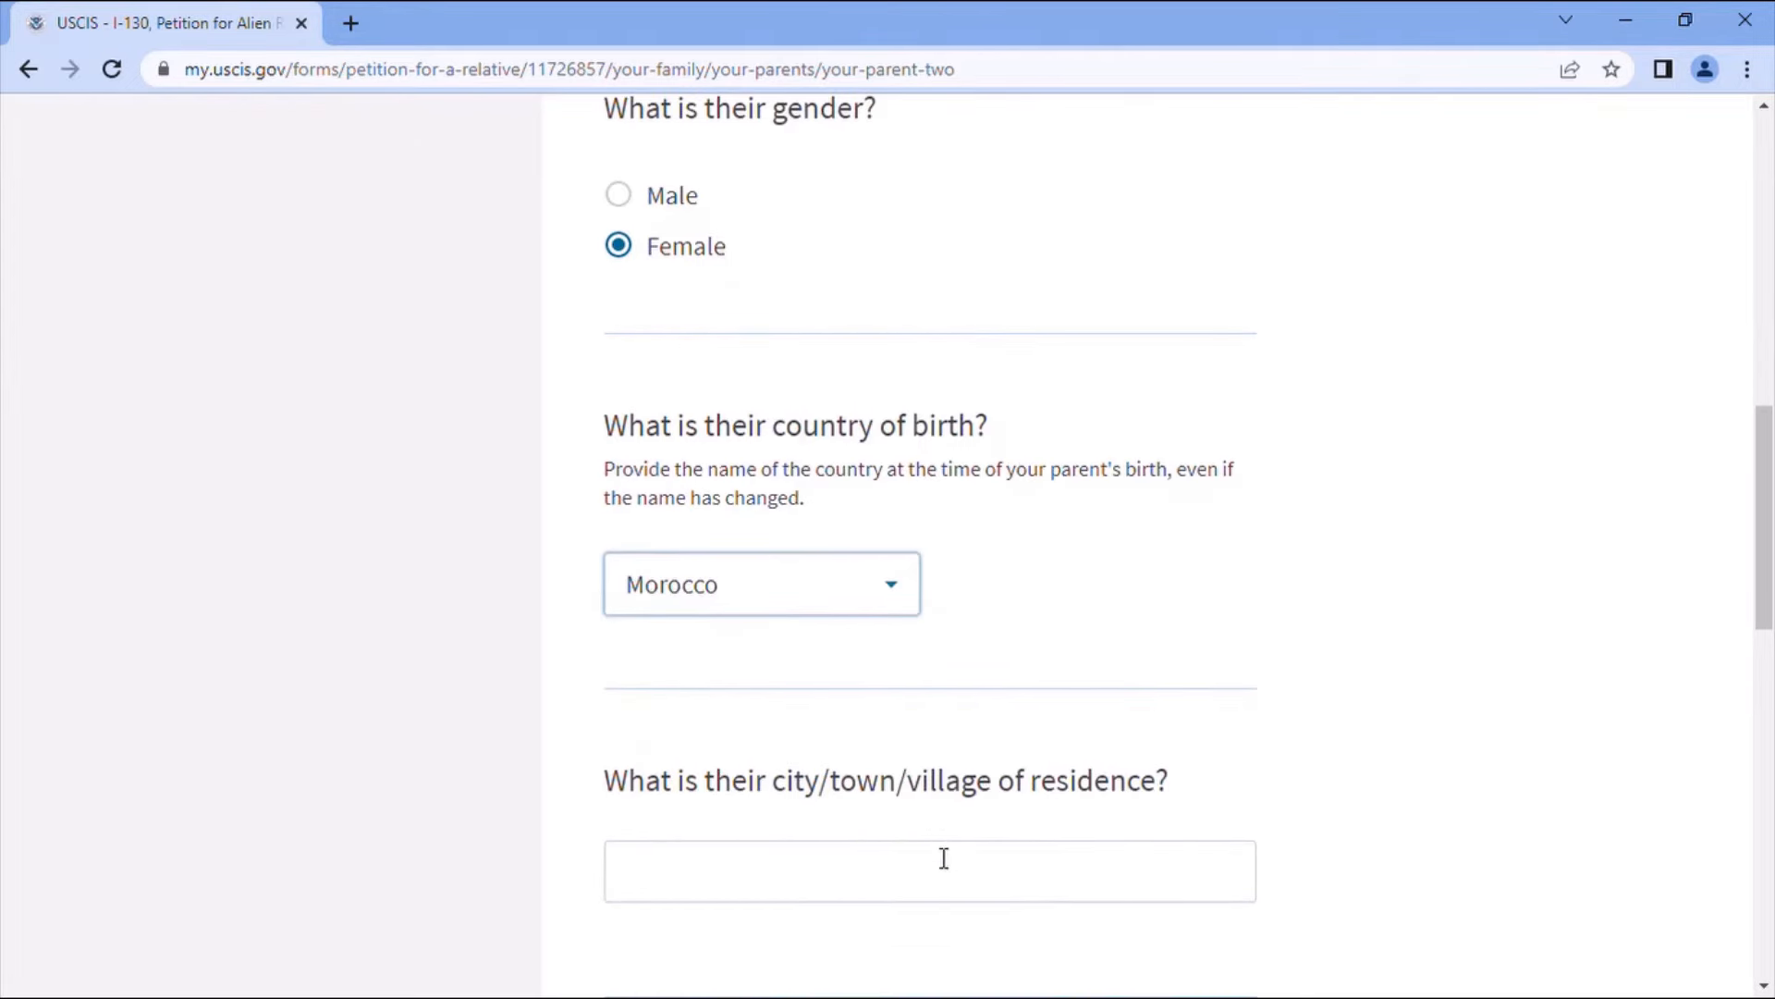
- Set parent 2's residence to Khenifra, Morocco, and save the parent details
click(884, 881)
text(Kh)
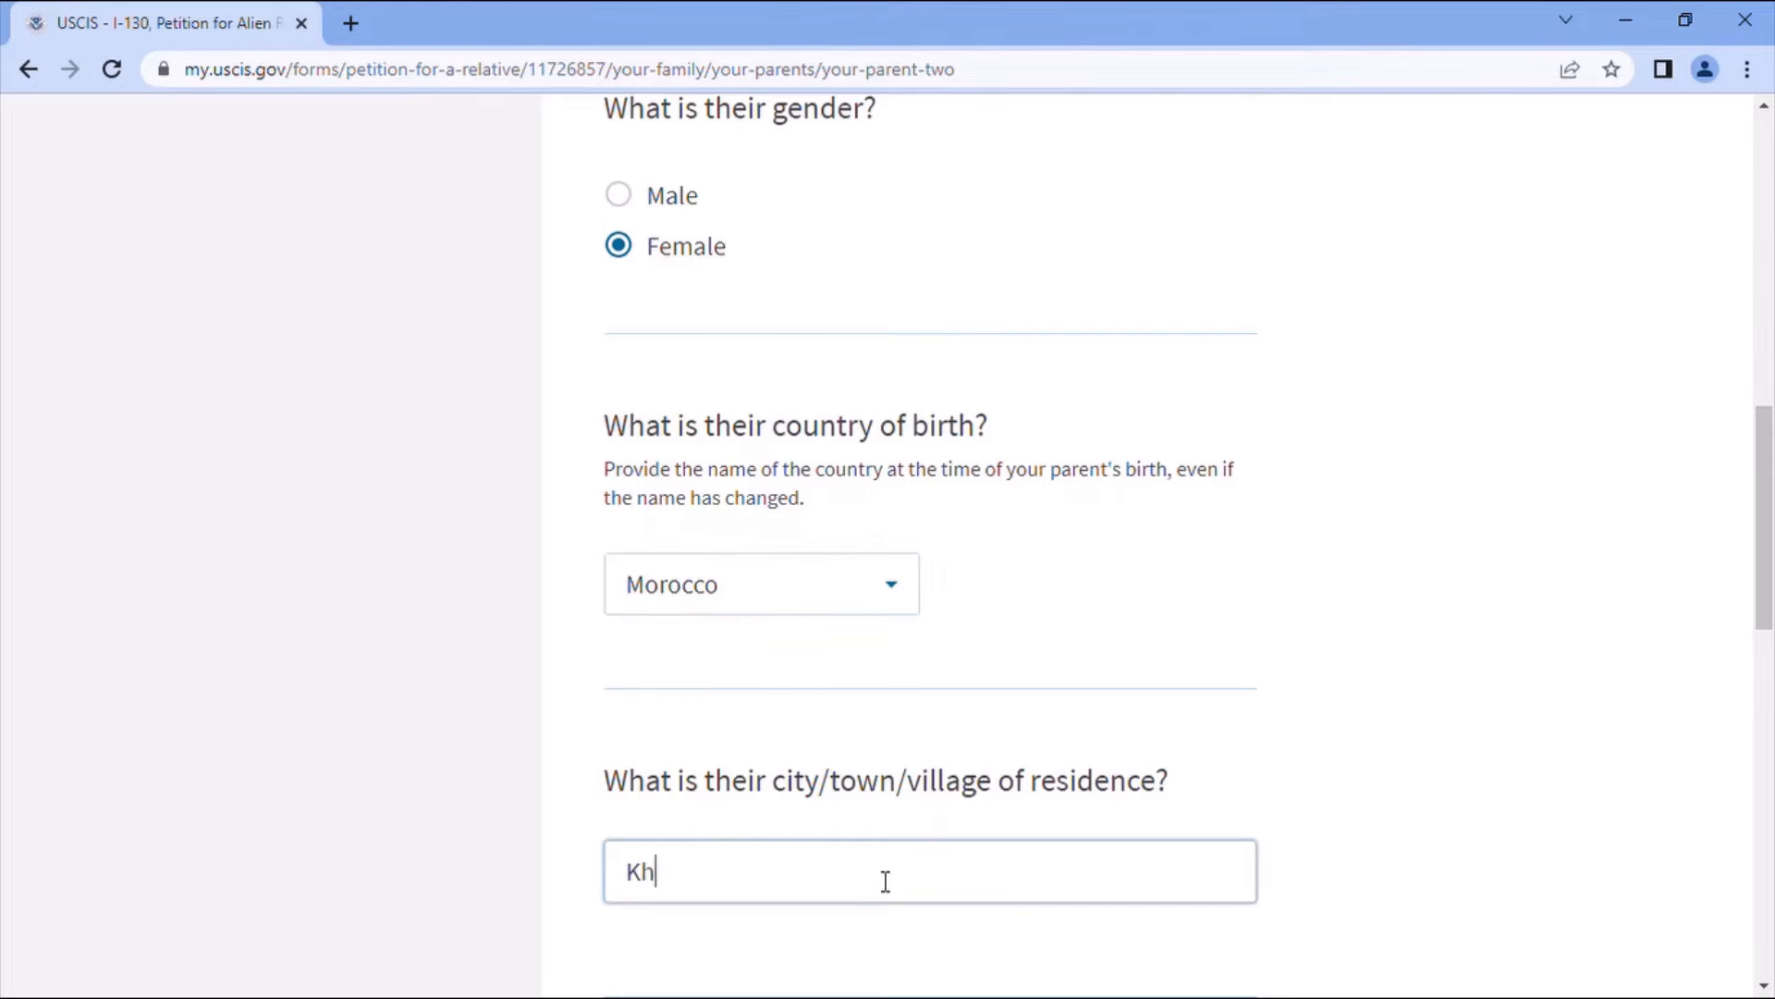
text(enifra)
scroll(925, 883, down, 4)
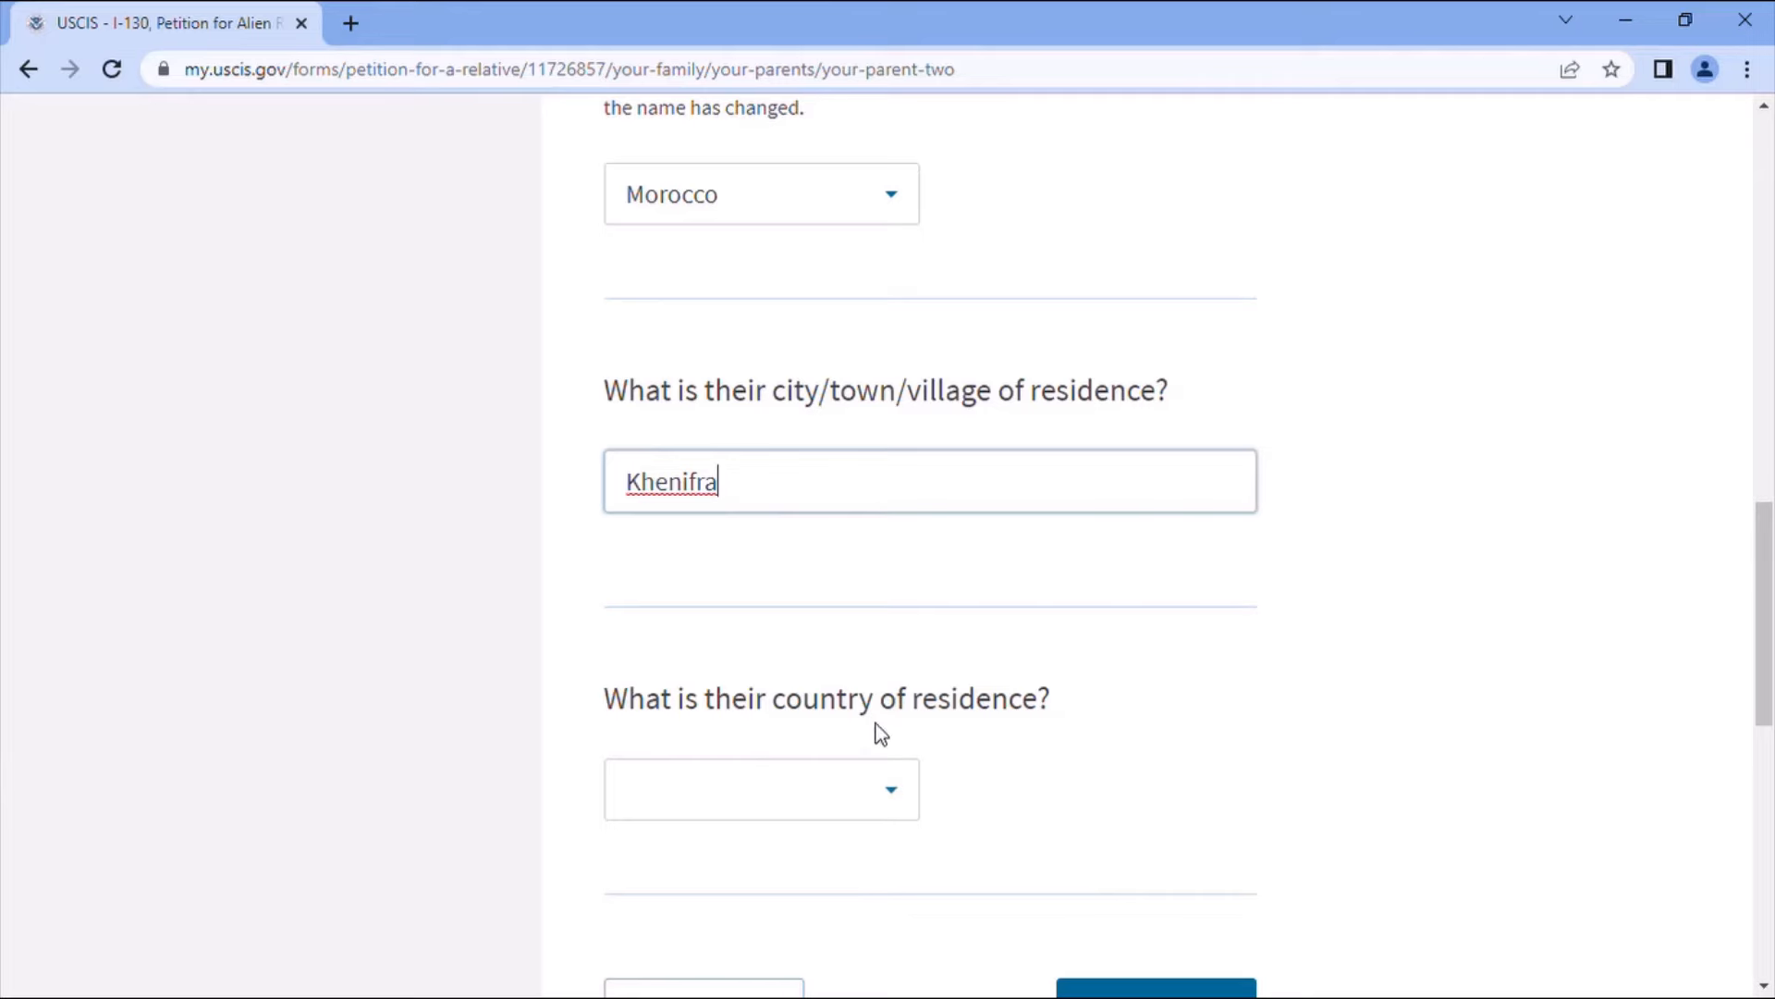
click(806, 796)
text(Mor)
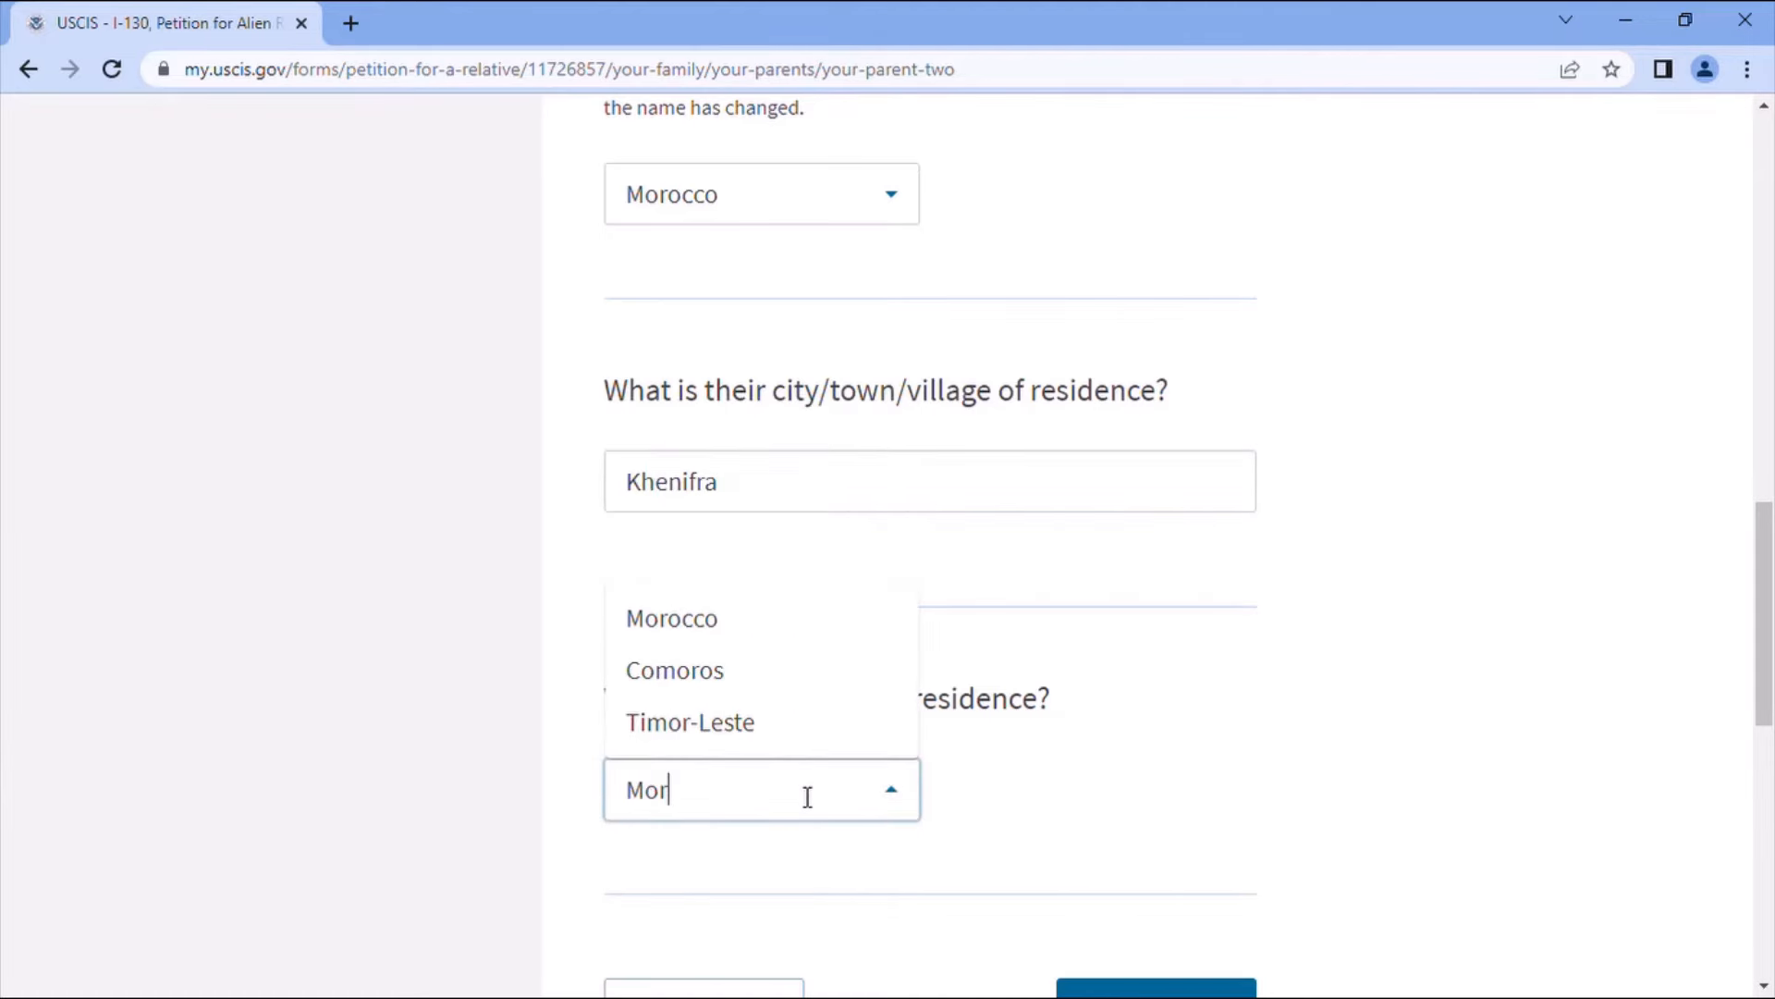
click(691, 621)
scroll(1017, 795, down, 3)
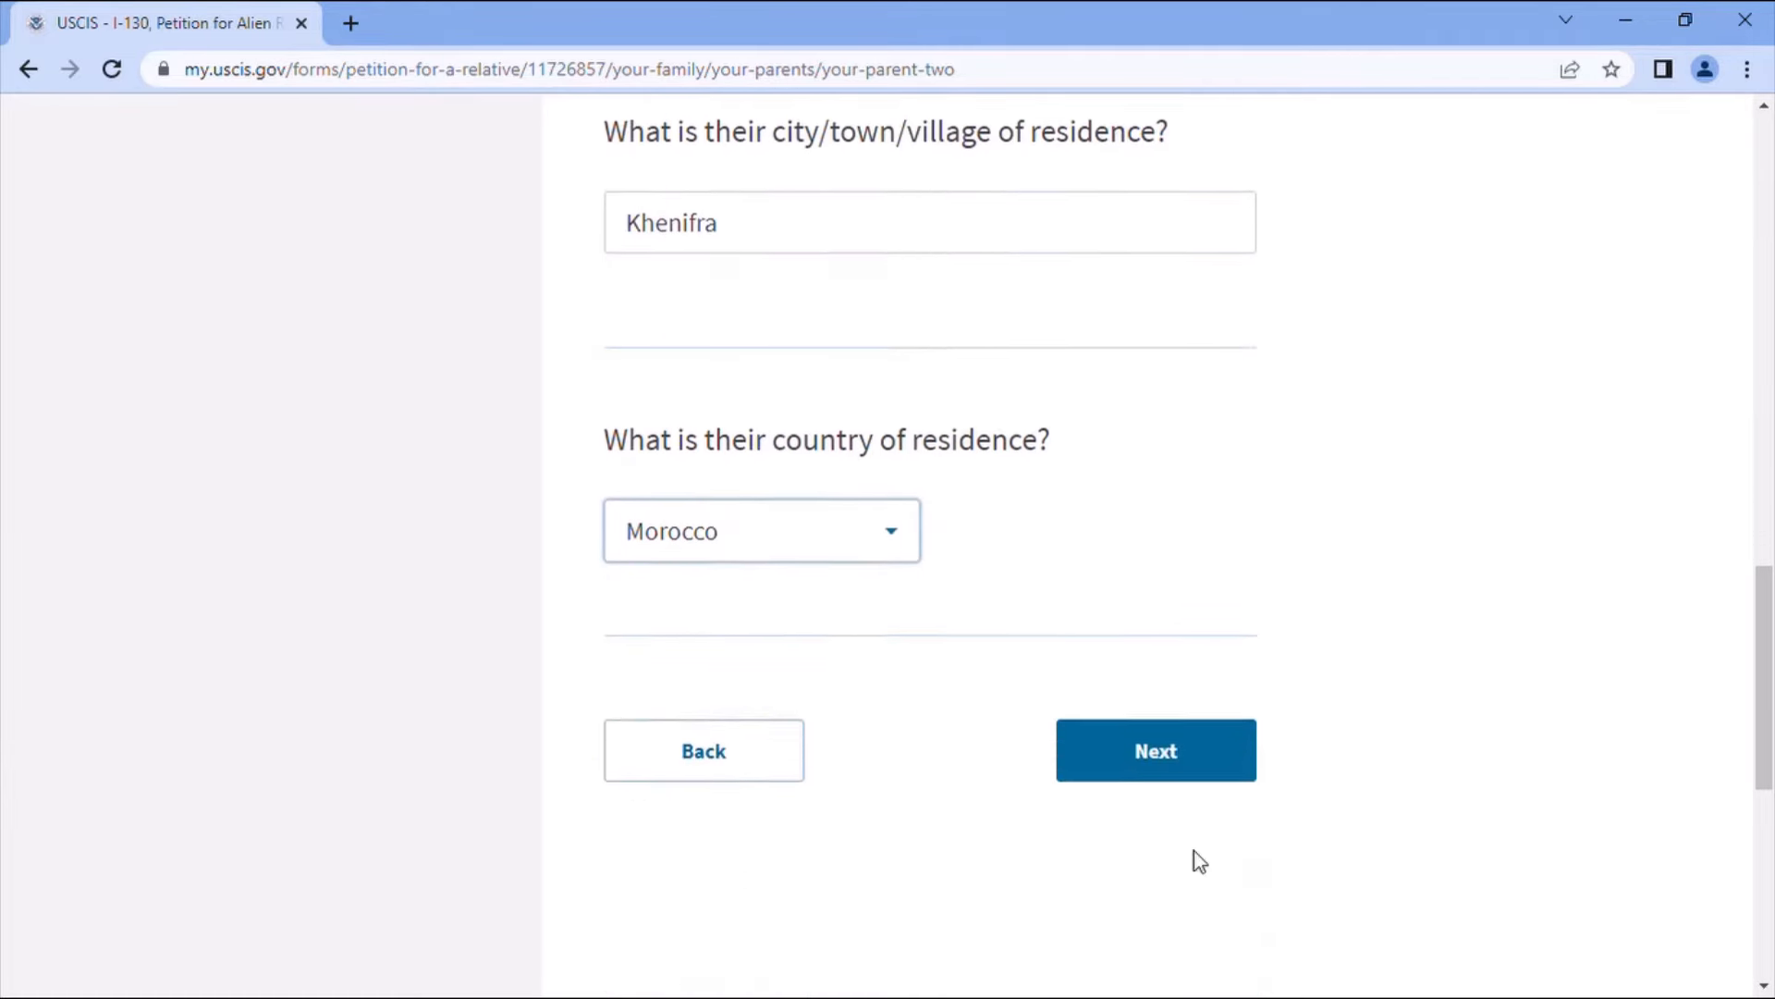
click(1172, 767)
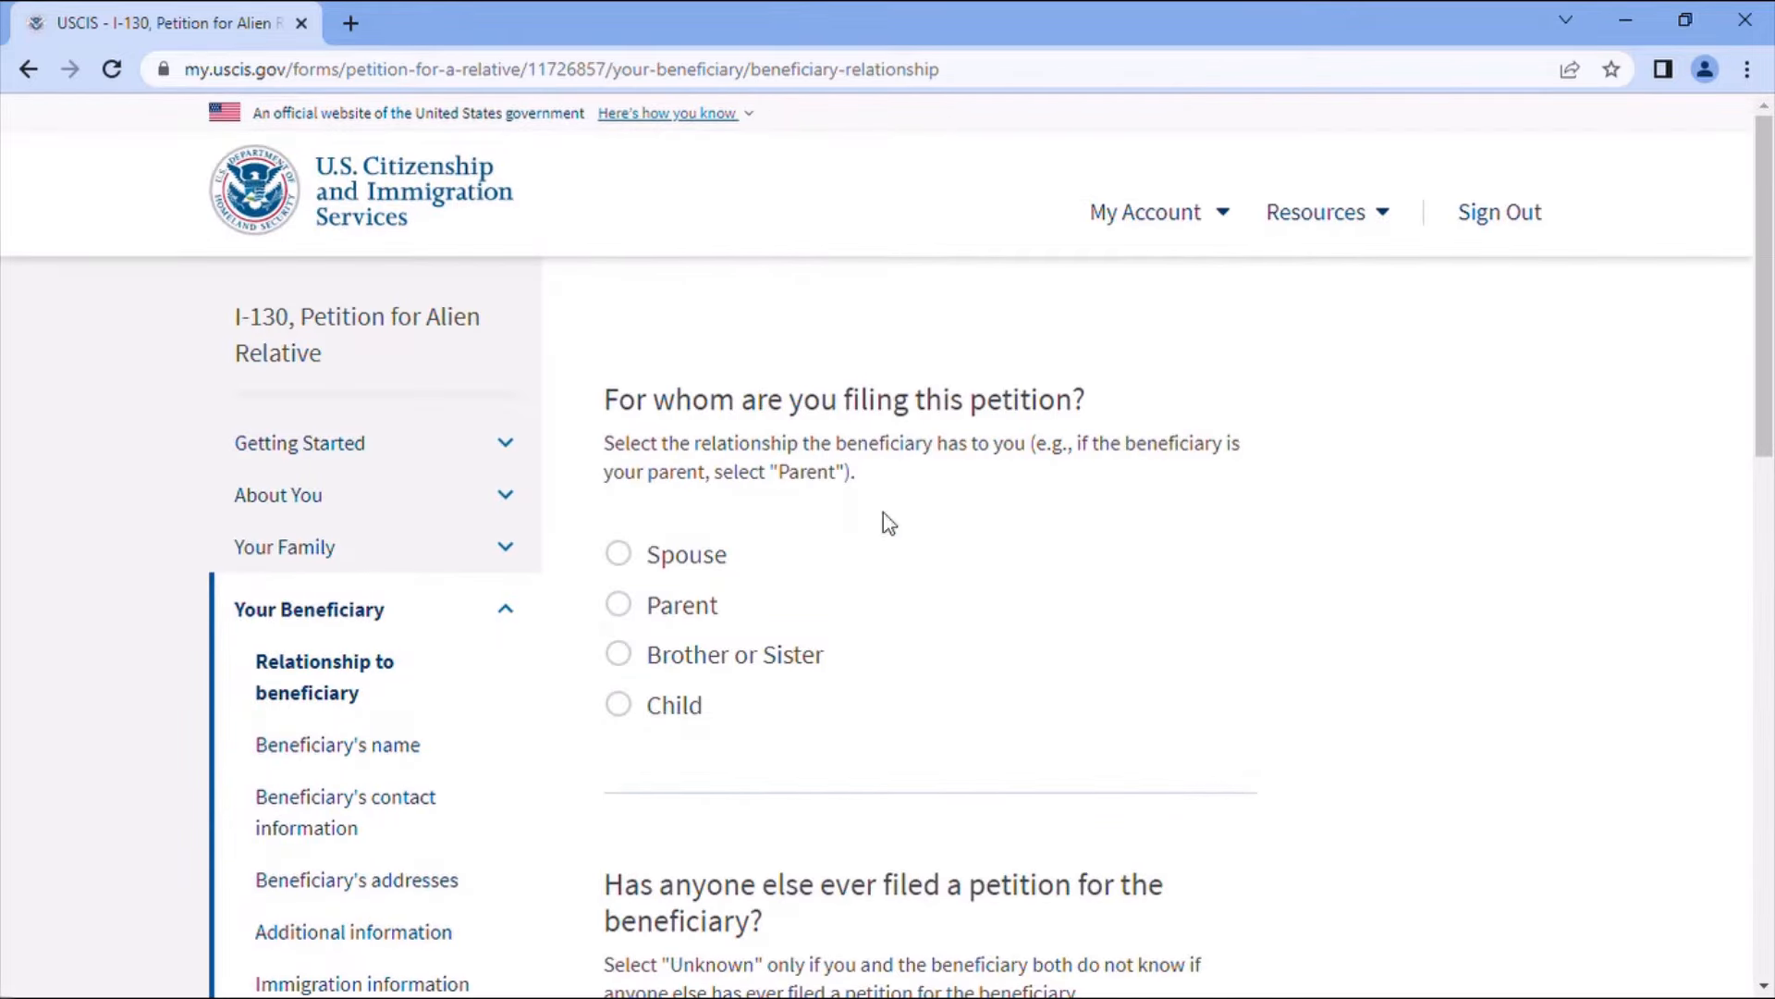
- Mark the beneficiary as your Spouse and answer No to any previous petitions
click(618, 553)
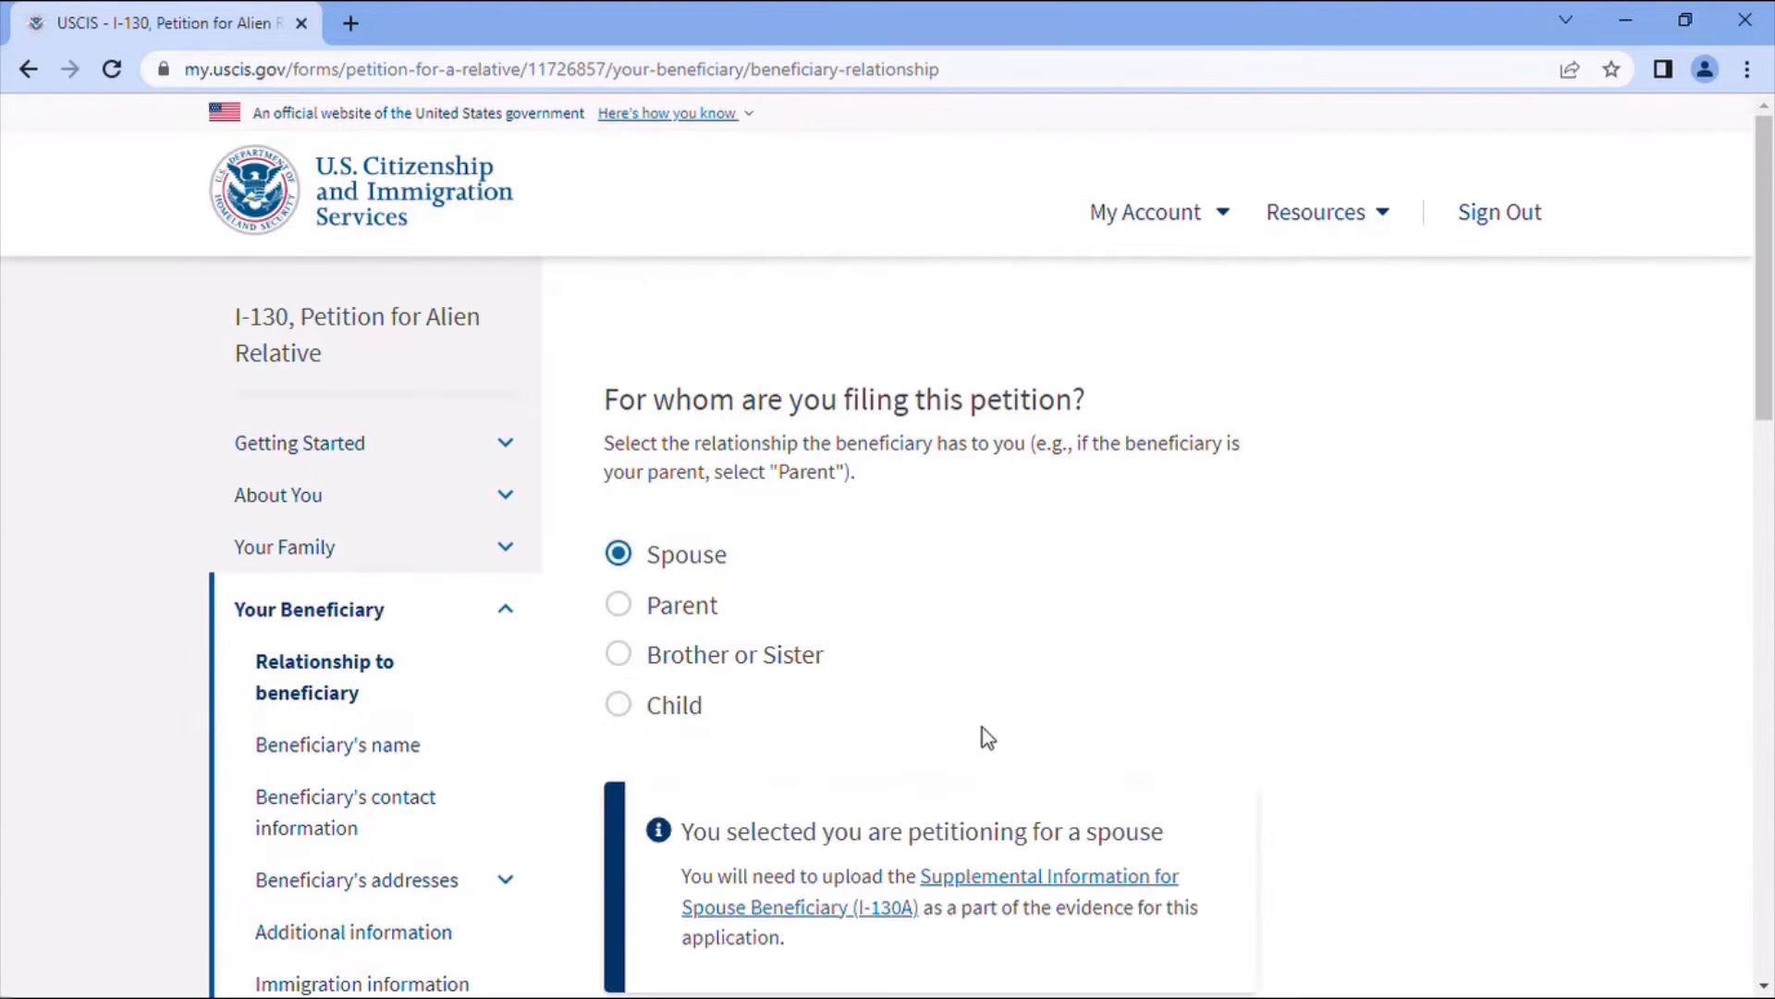
scroll(982, 727, down, 3)
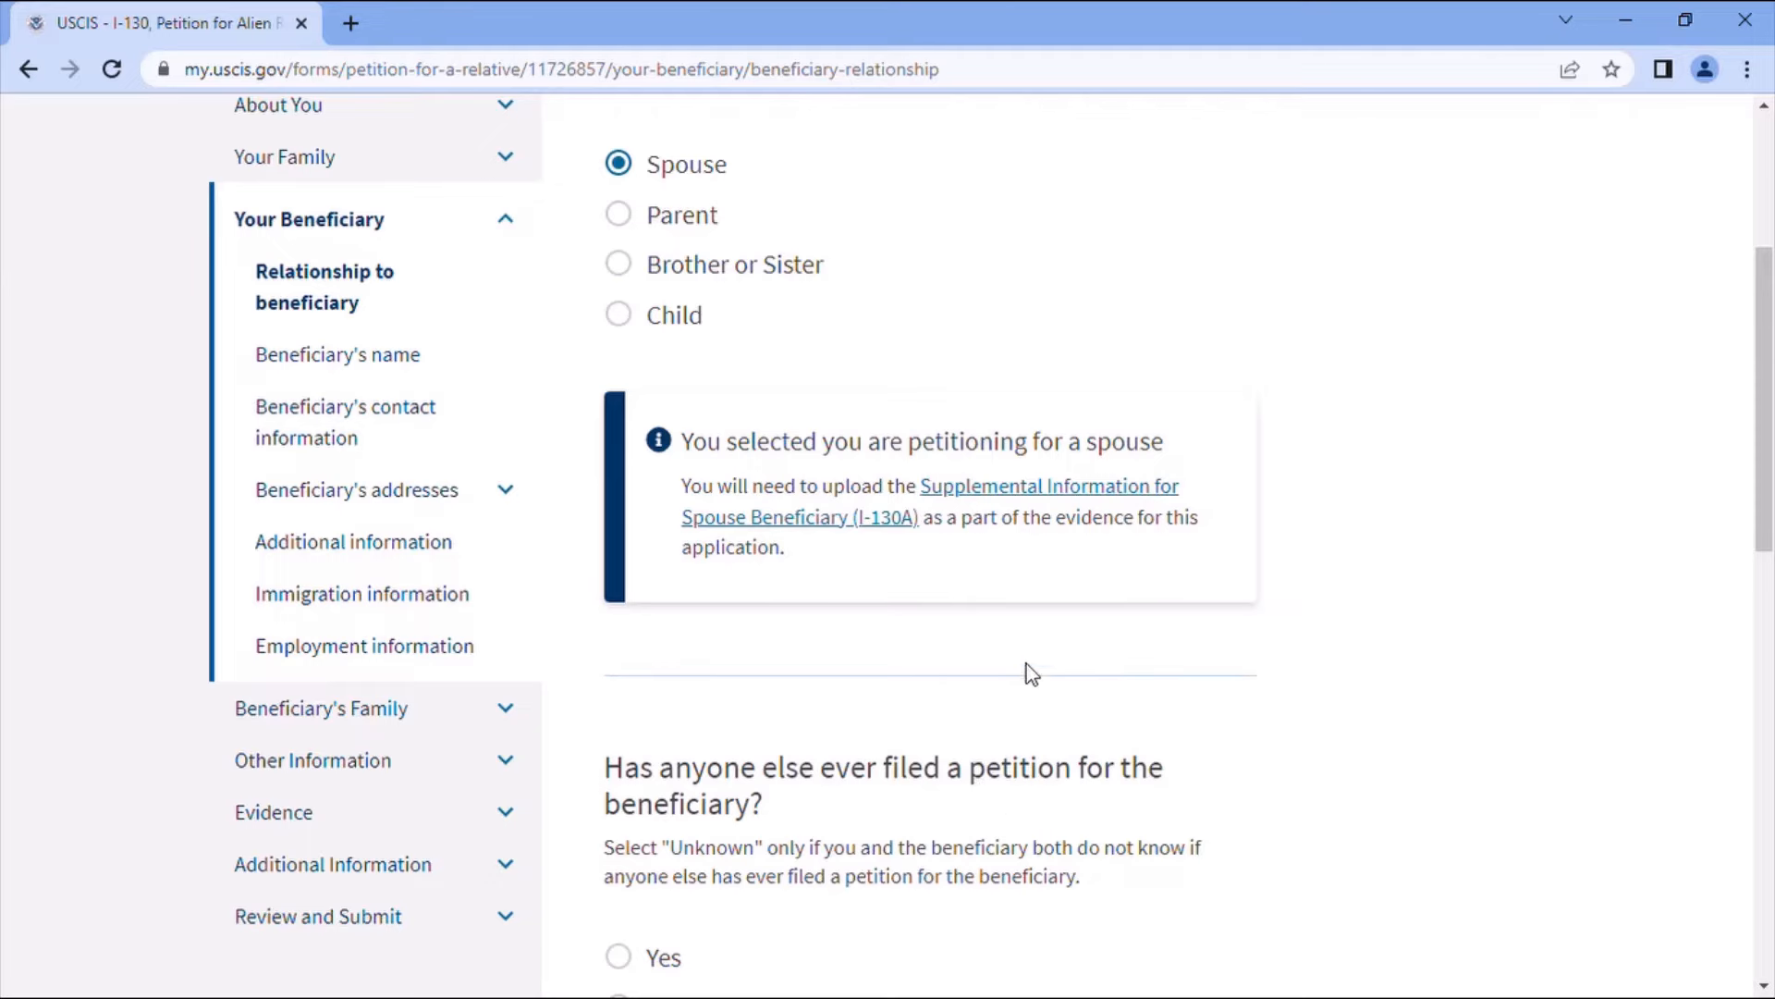
scroll(1051, 823, down, 3)
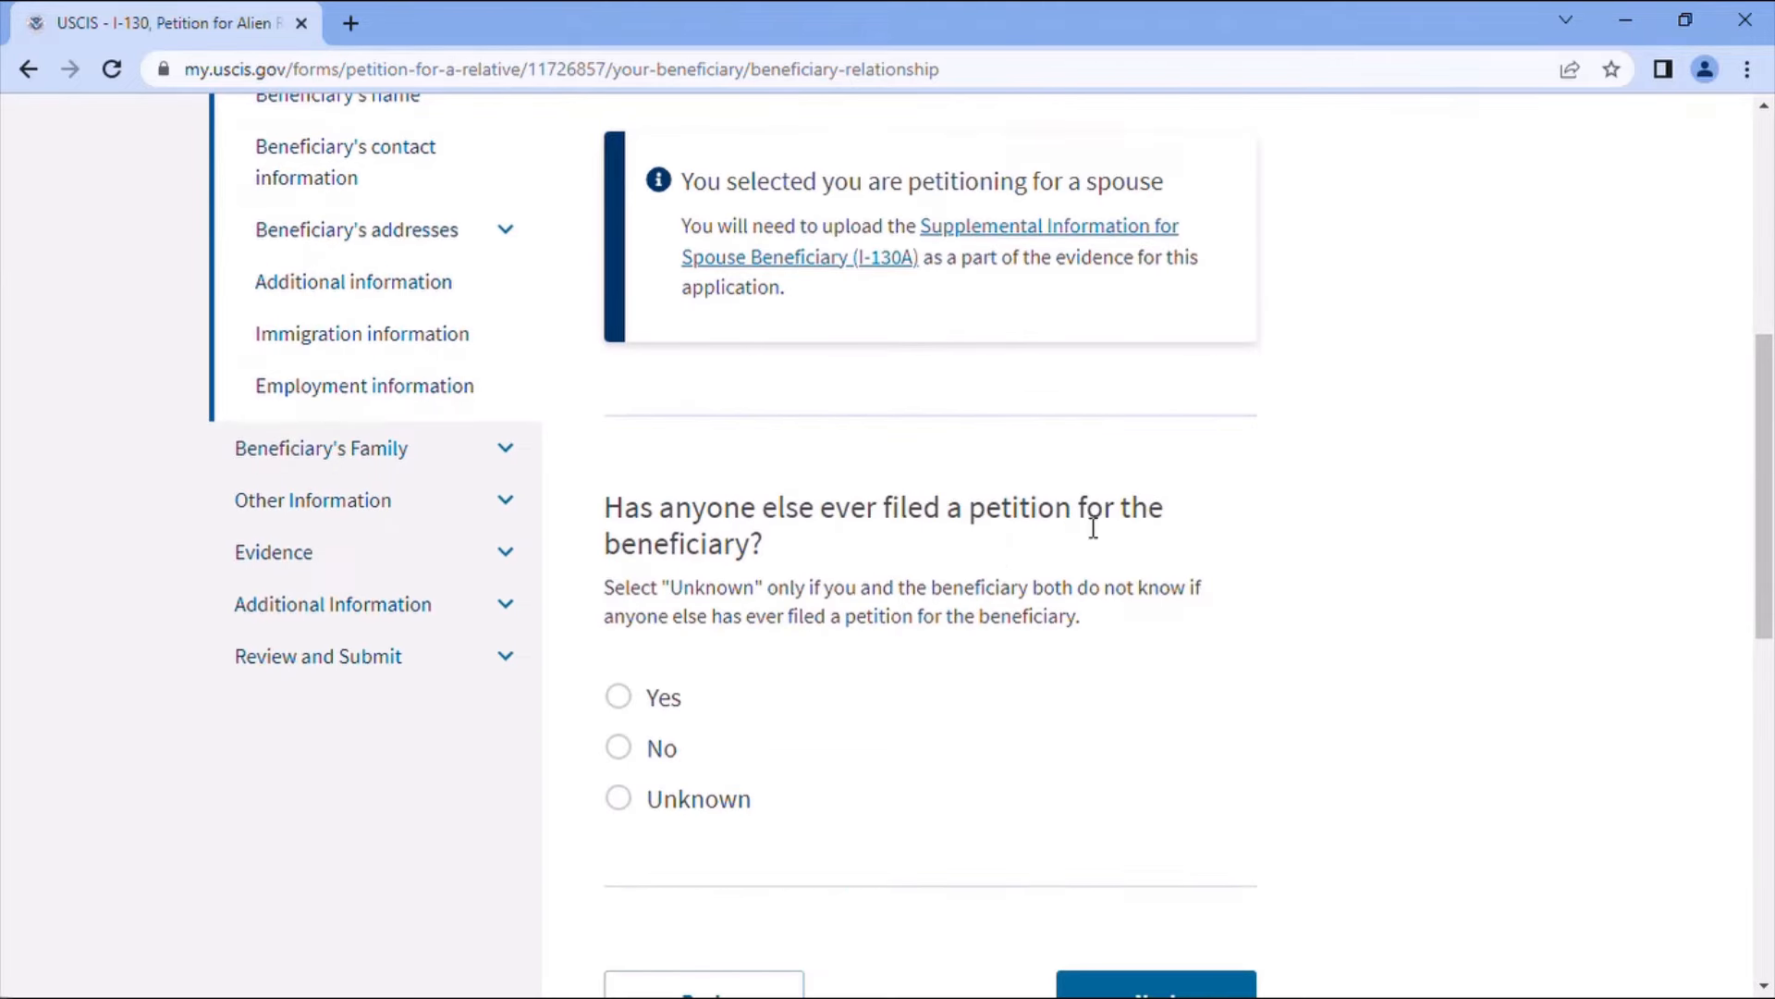
click(657, 751)
scroll(1053, 768, down, 1)
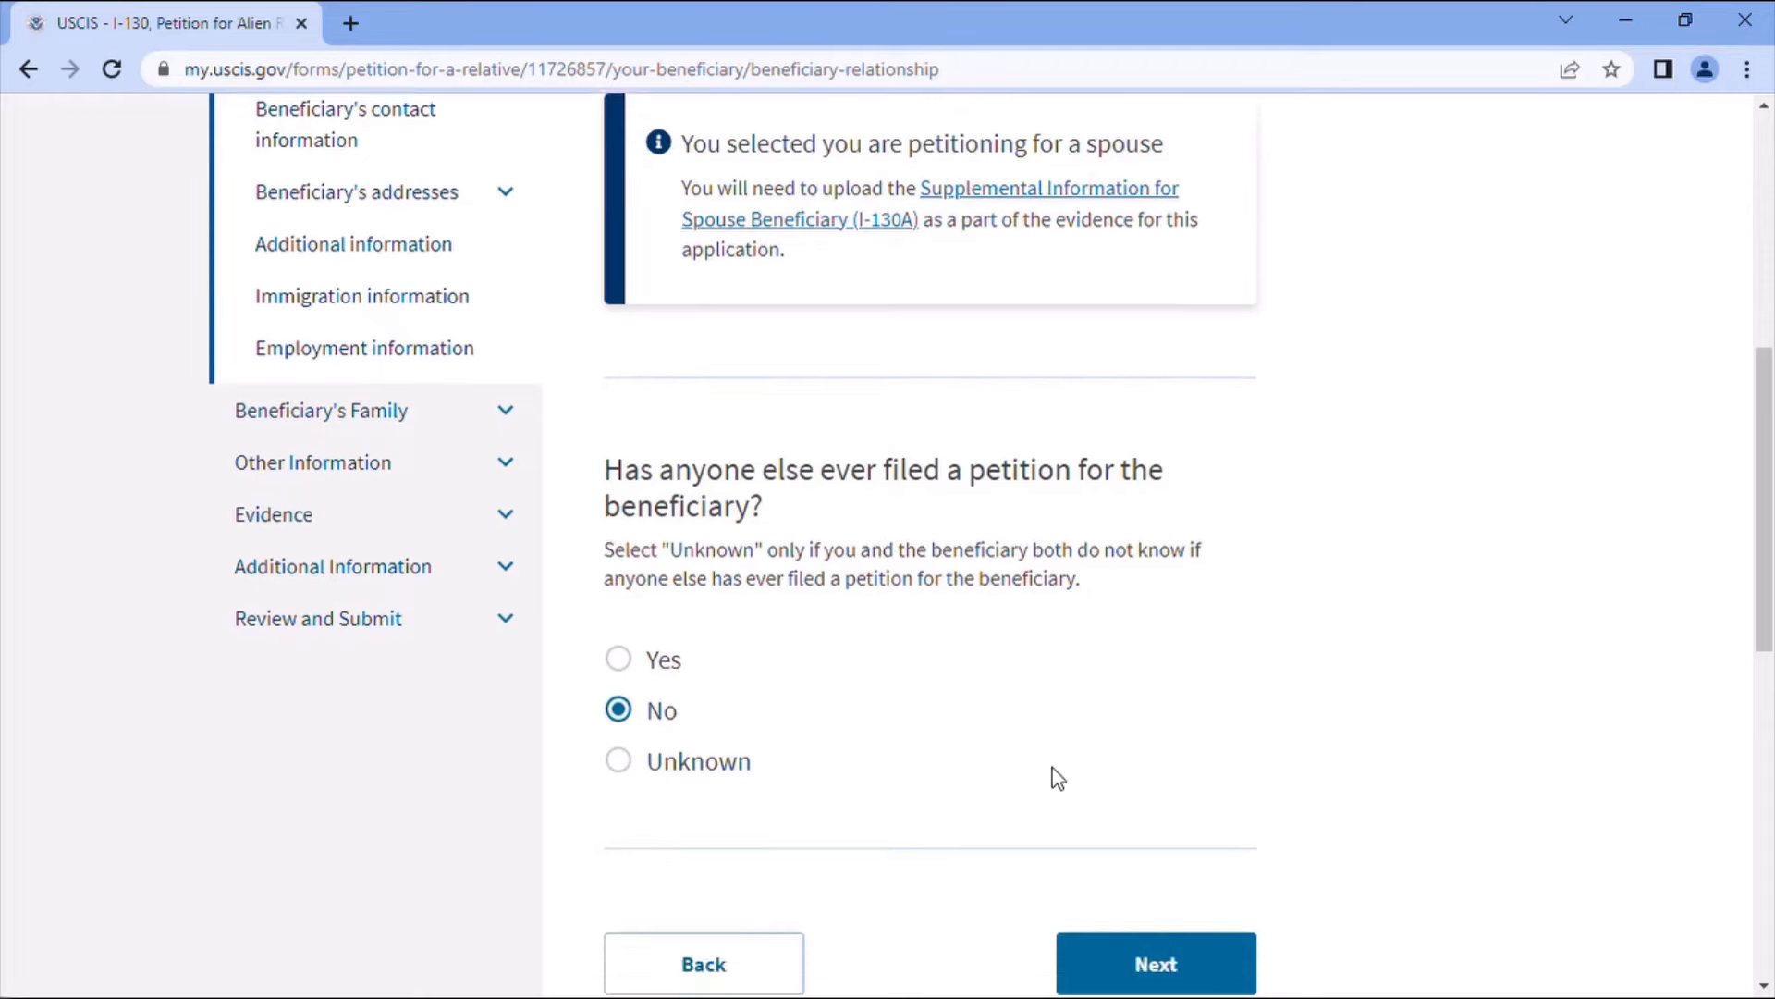
scroll(1053, 767, down, 5)
click(1163, 518)
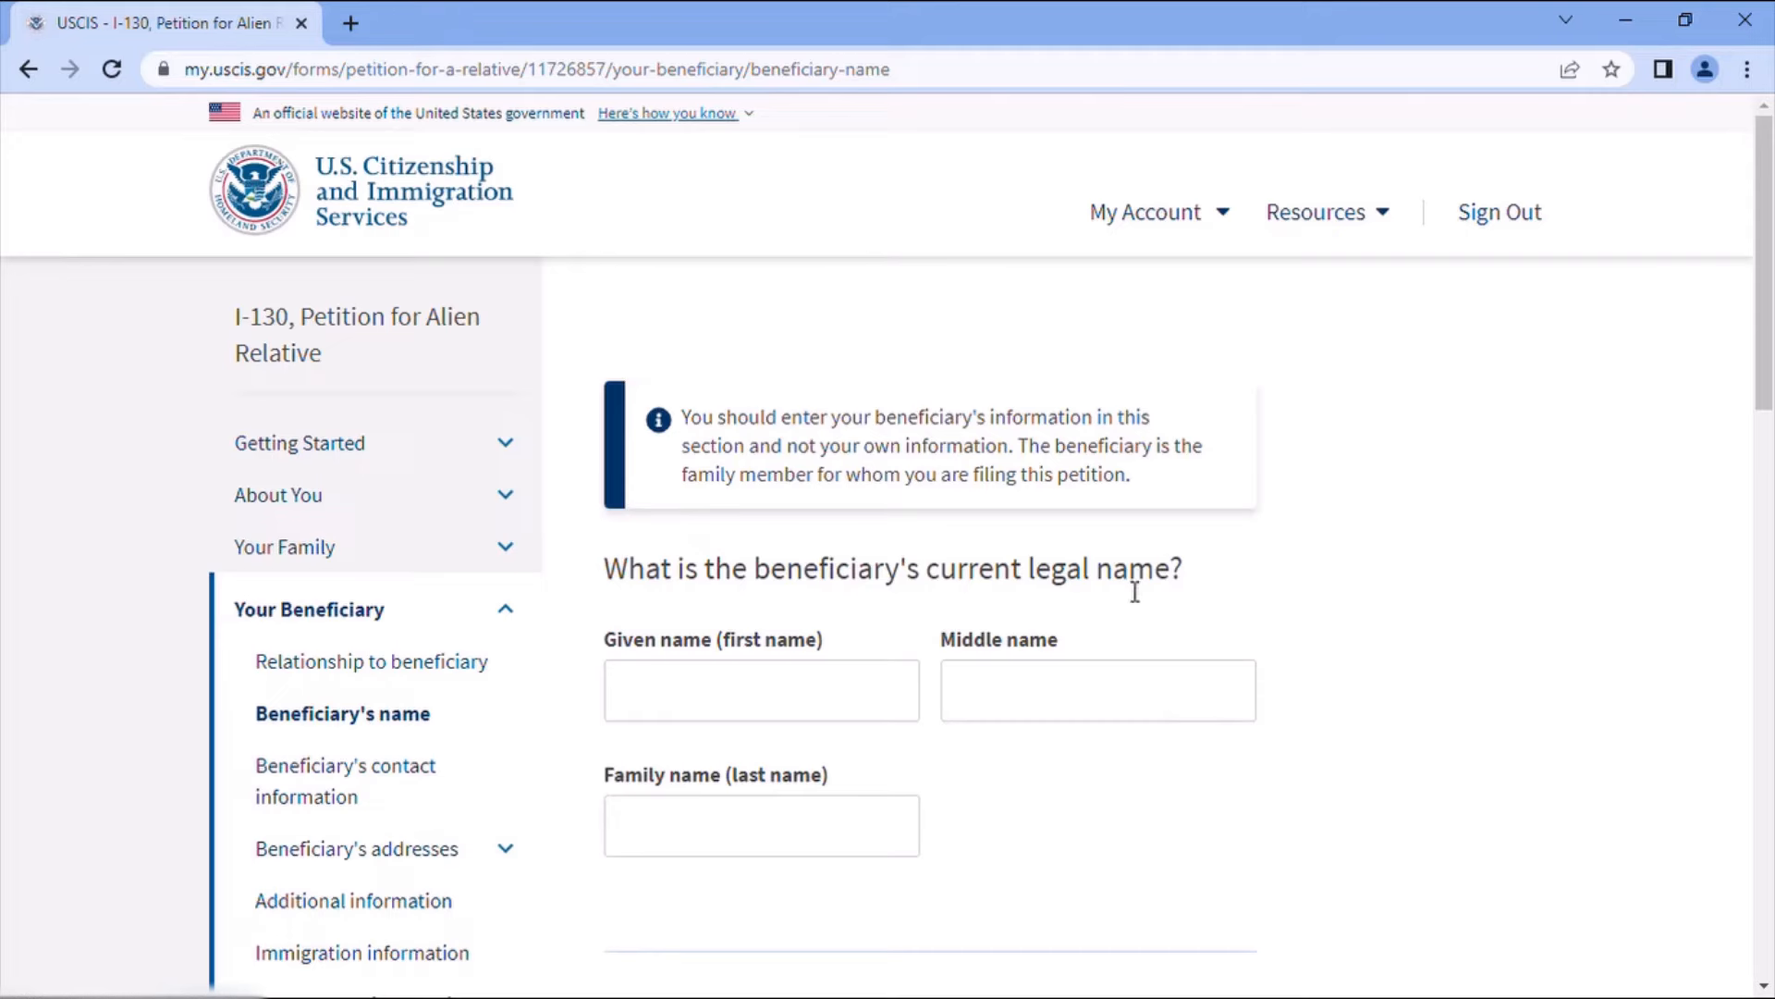
- Fill in the beneficiary's given name and family name fields, then continue
click(788, 697)
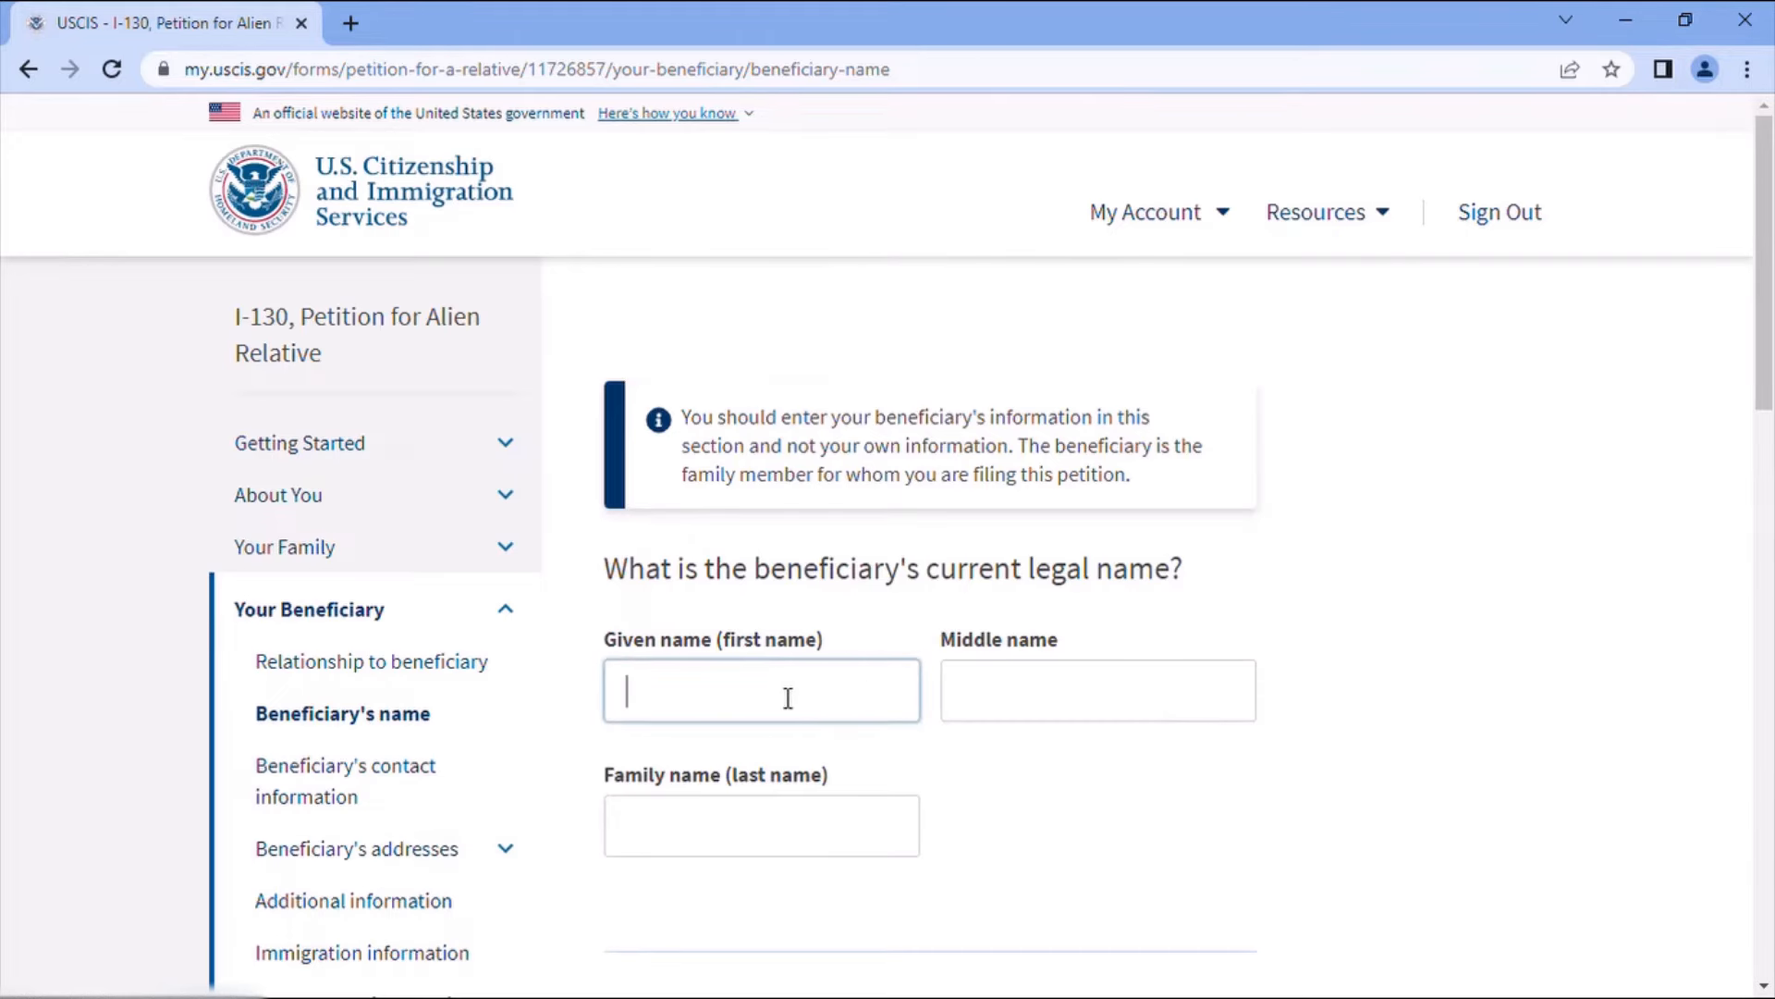
text(c)
text(Fatima)
click(736, 836)
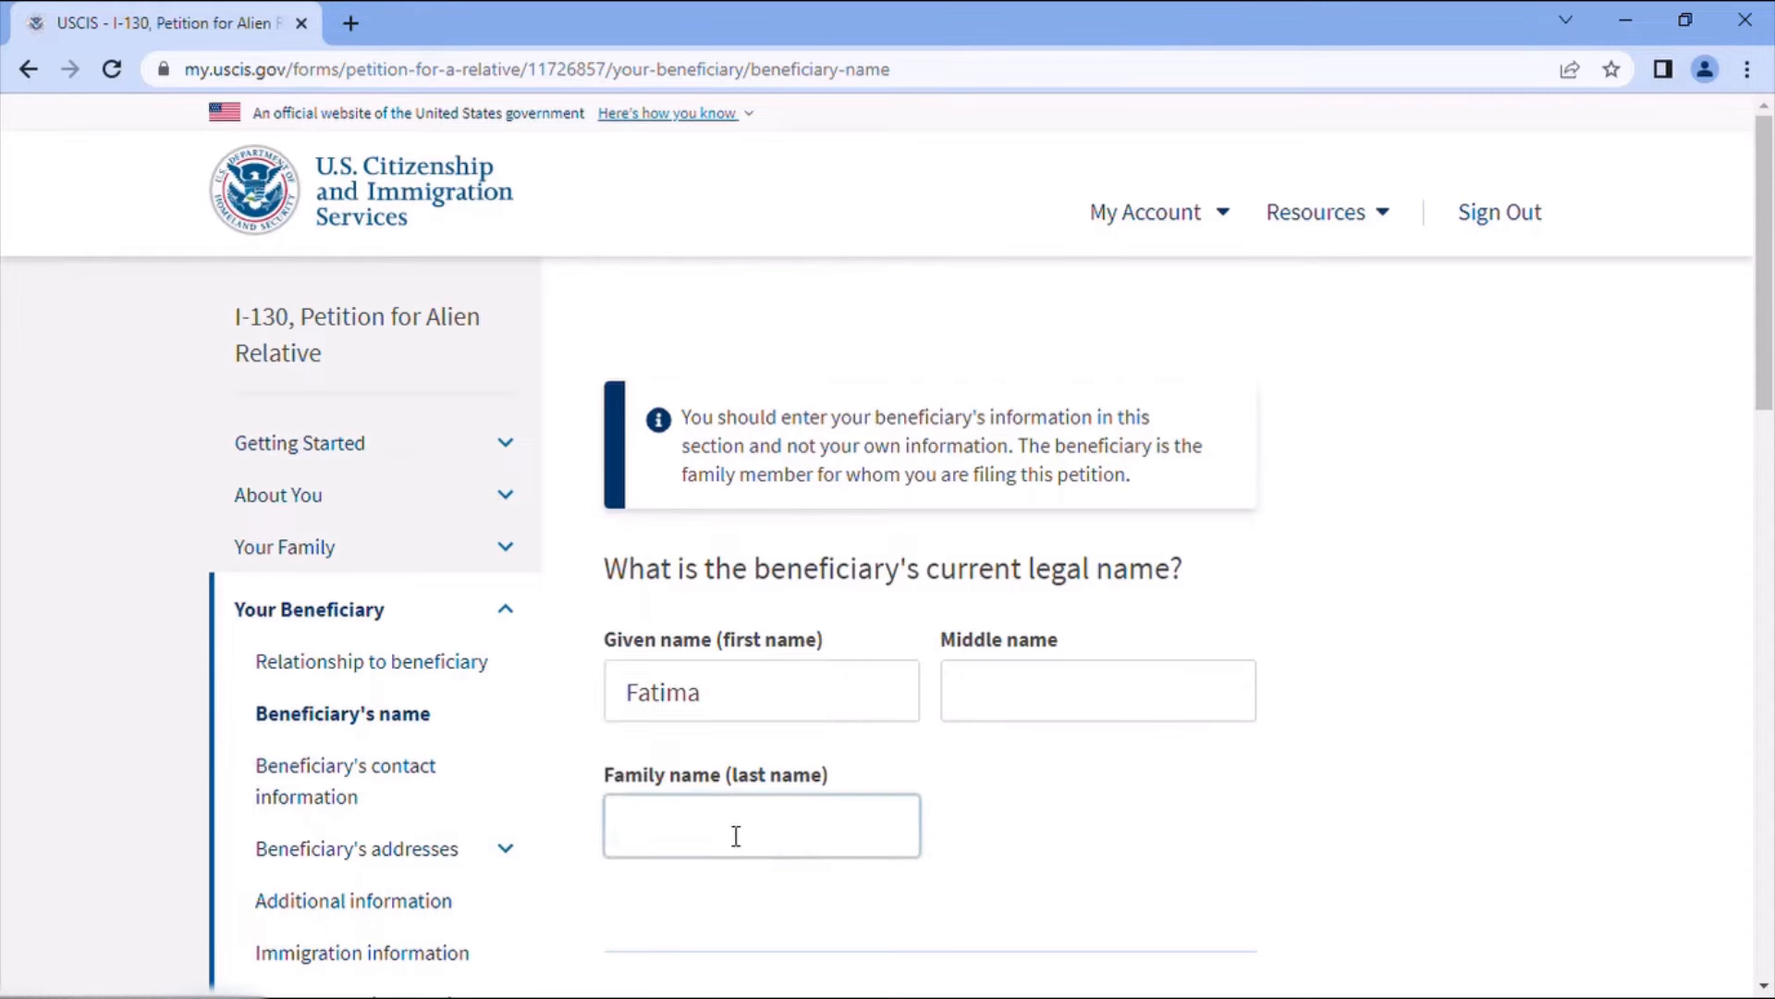
text(Cc)
scroll(983, 823, down, 6)
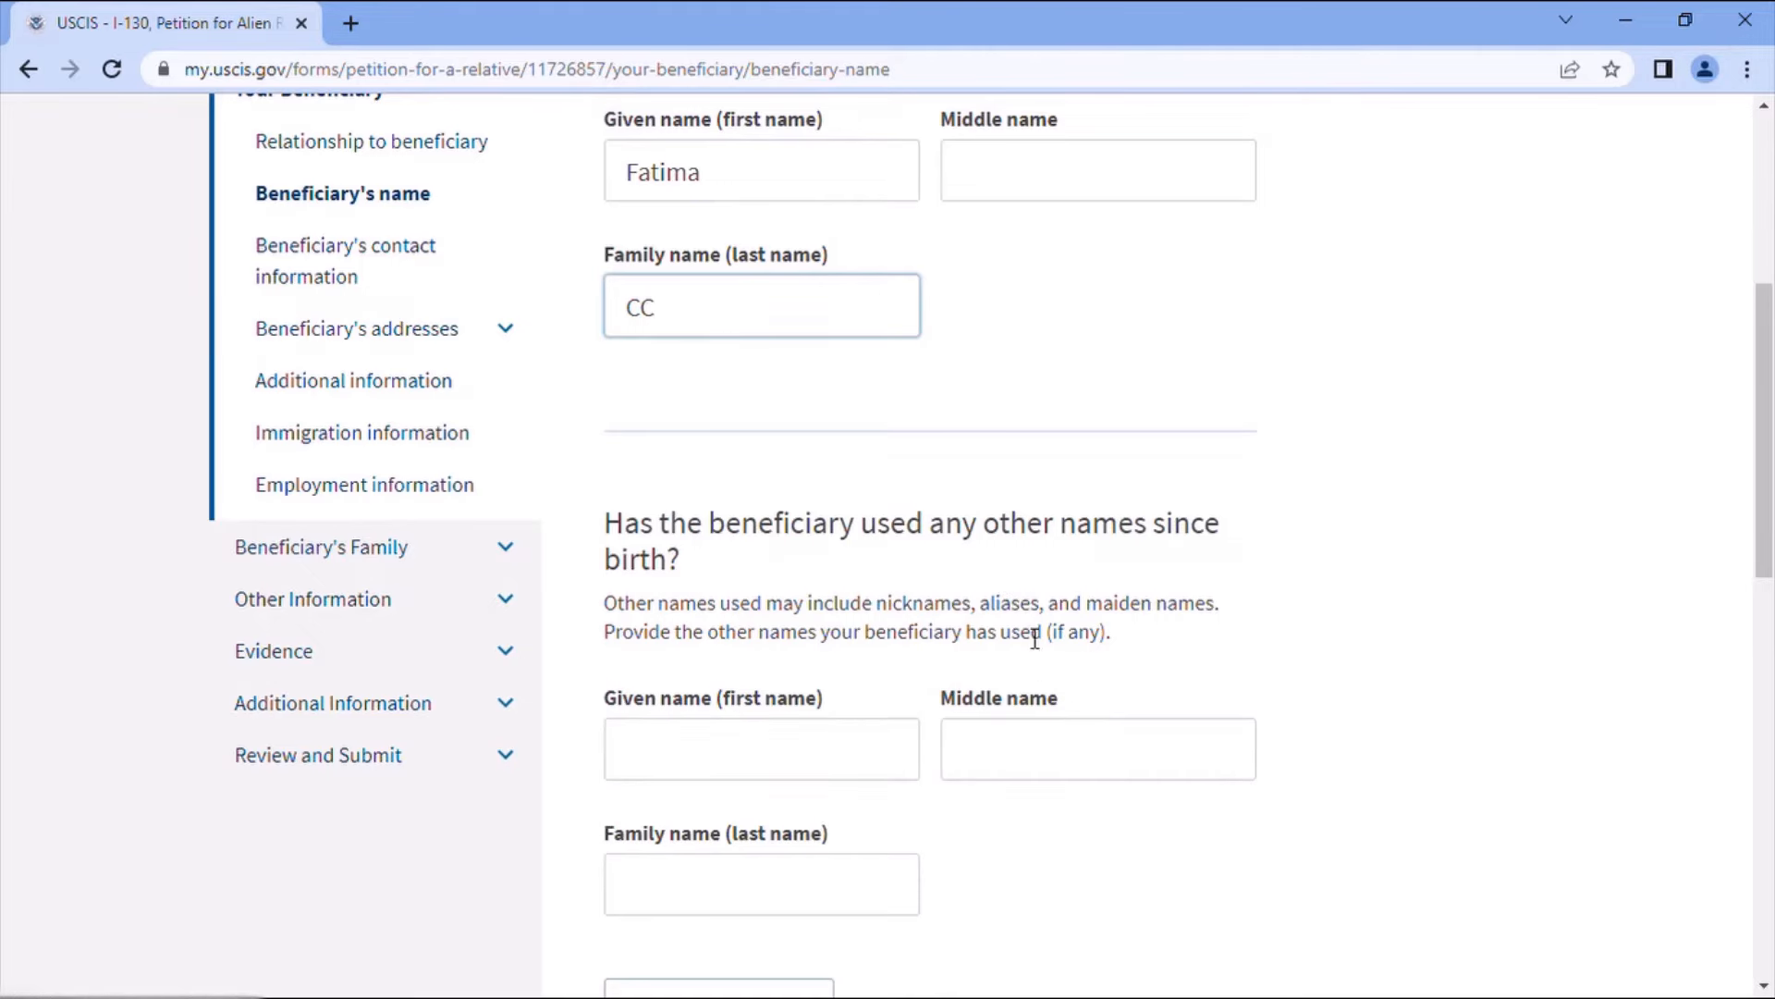
scroll(1102, 746, down, 3)
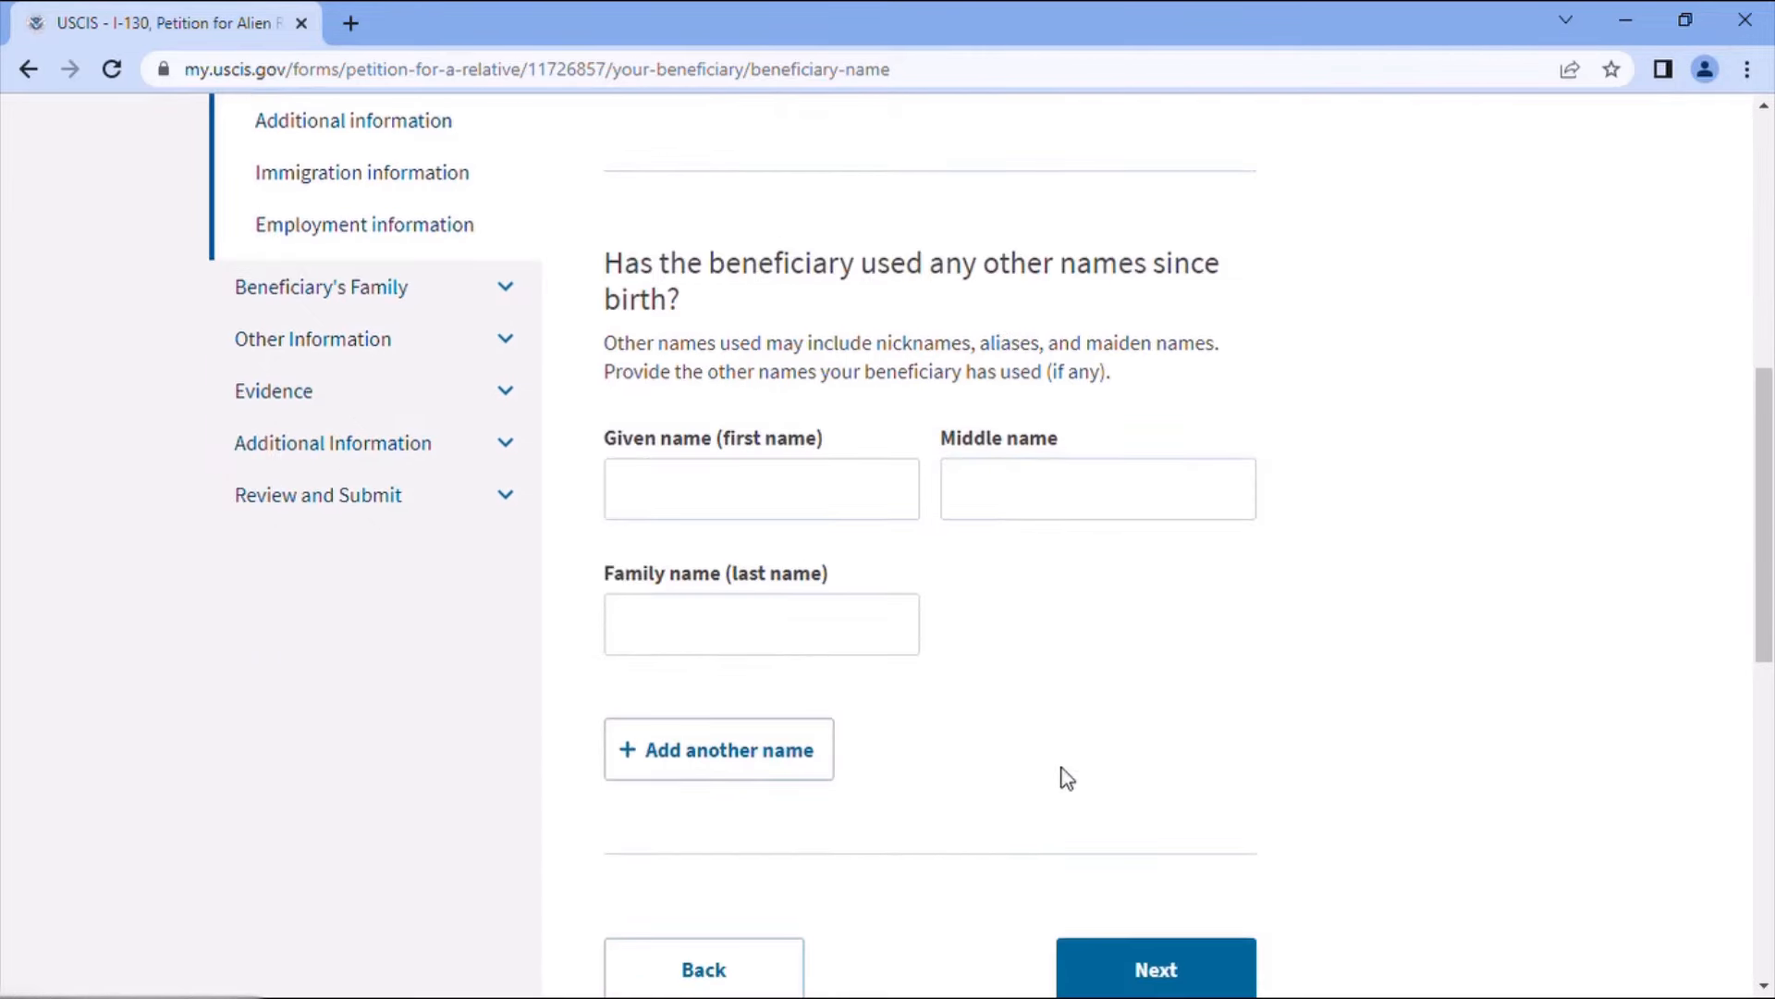
click(1170, 971)
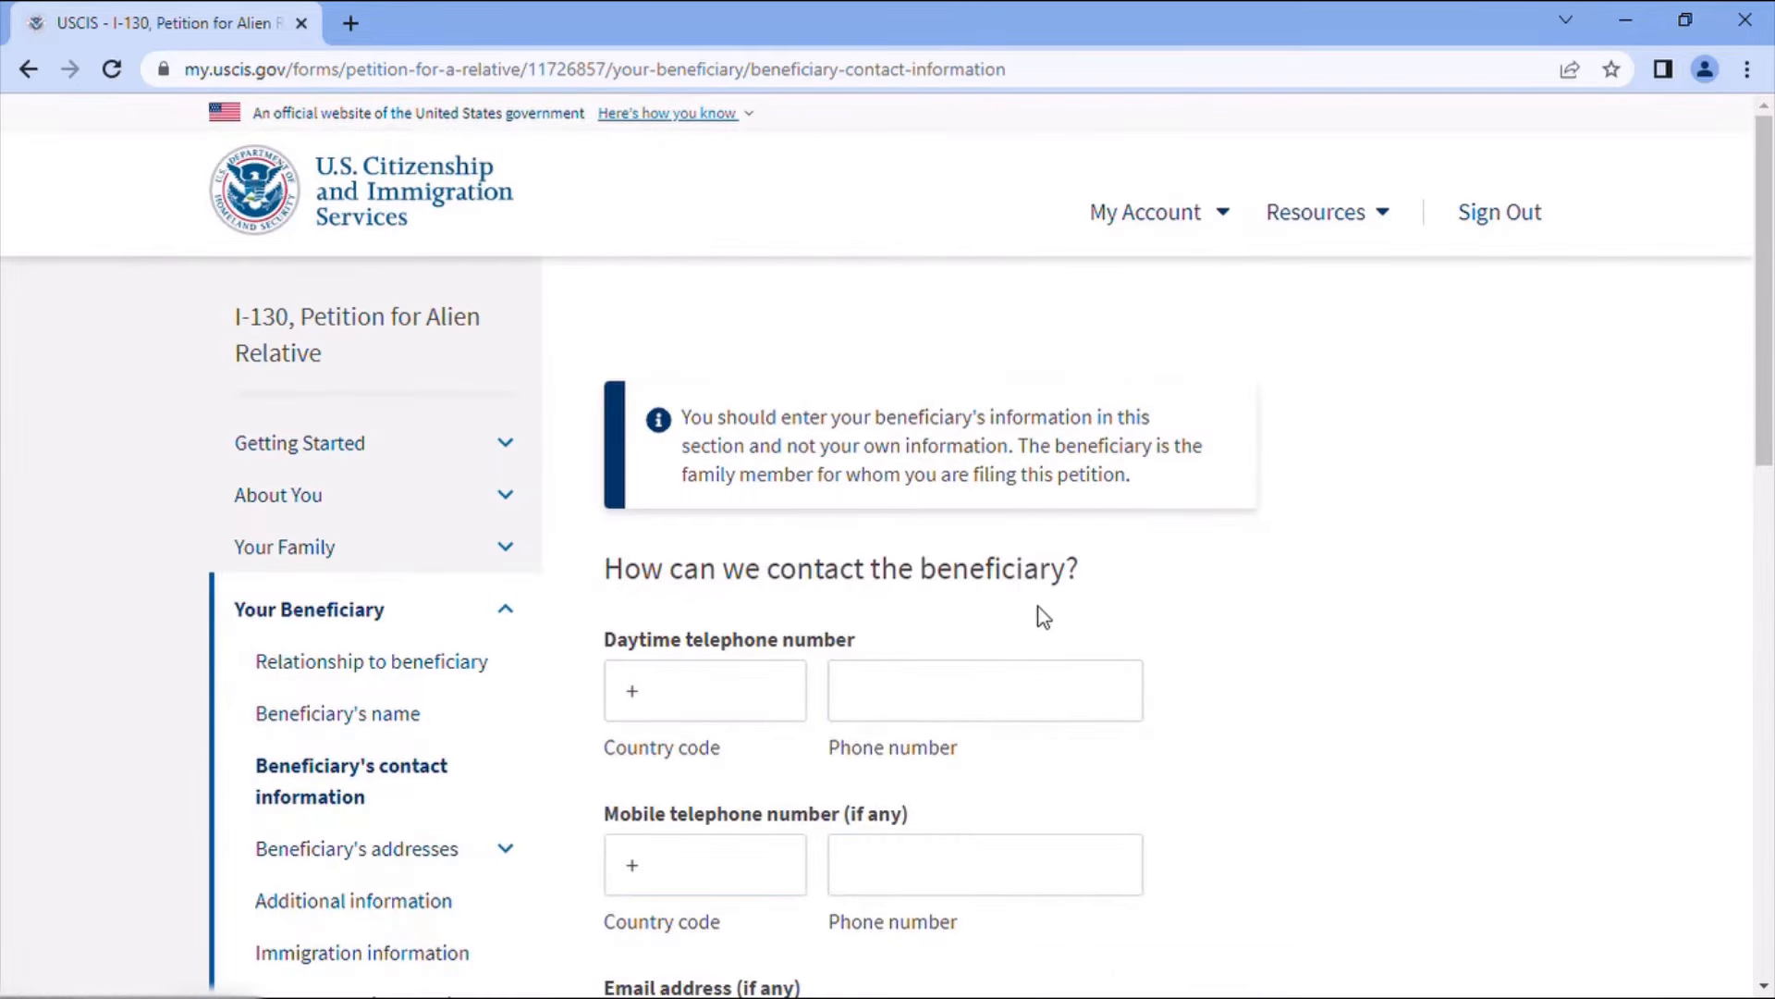
- Enter the beneficiary's daytime phone number with country code 212 and their e-mail address
click(741, 709)
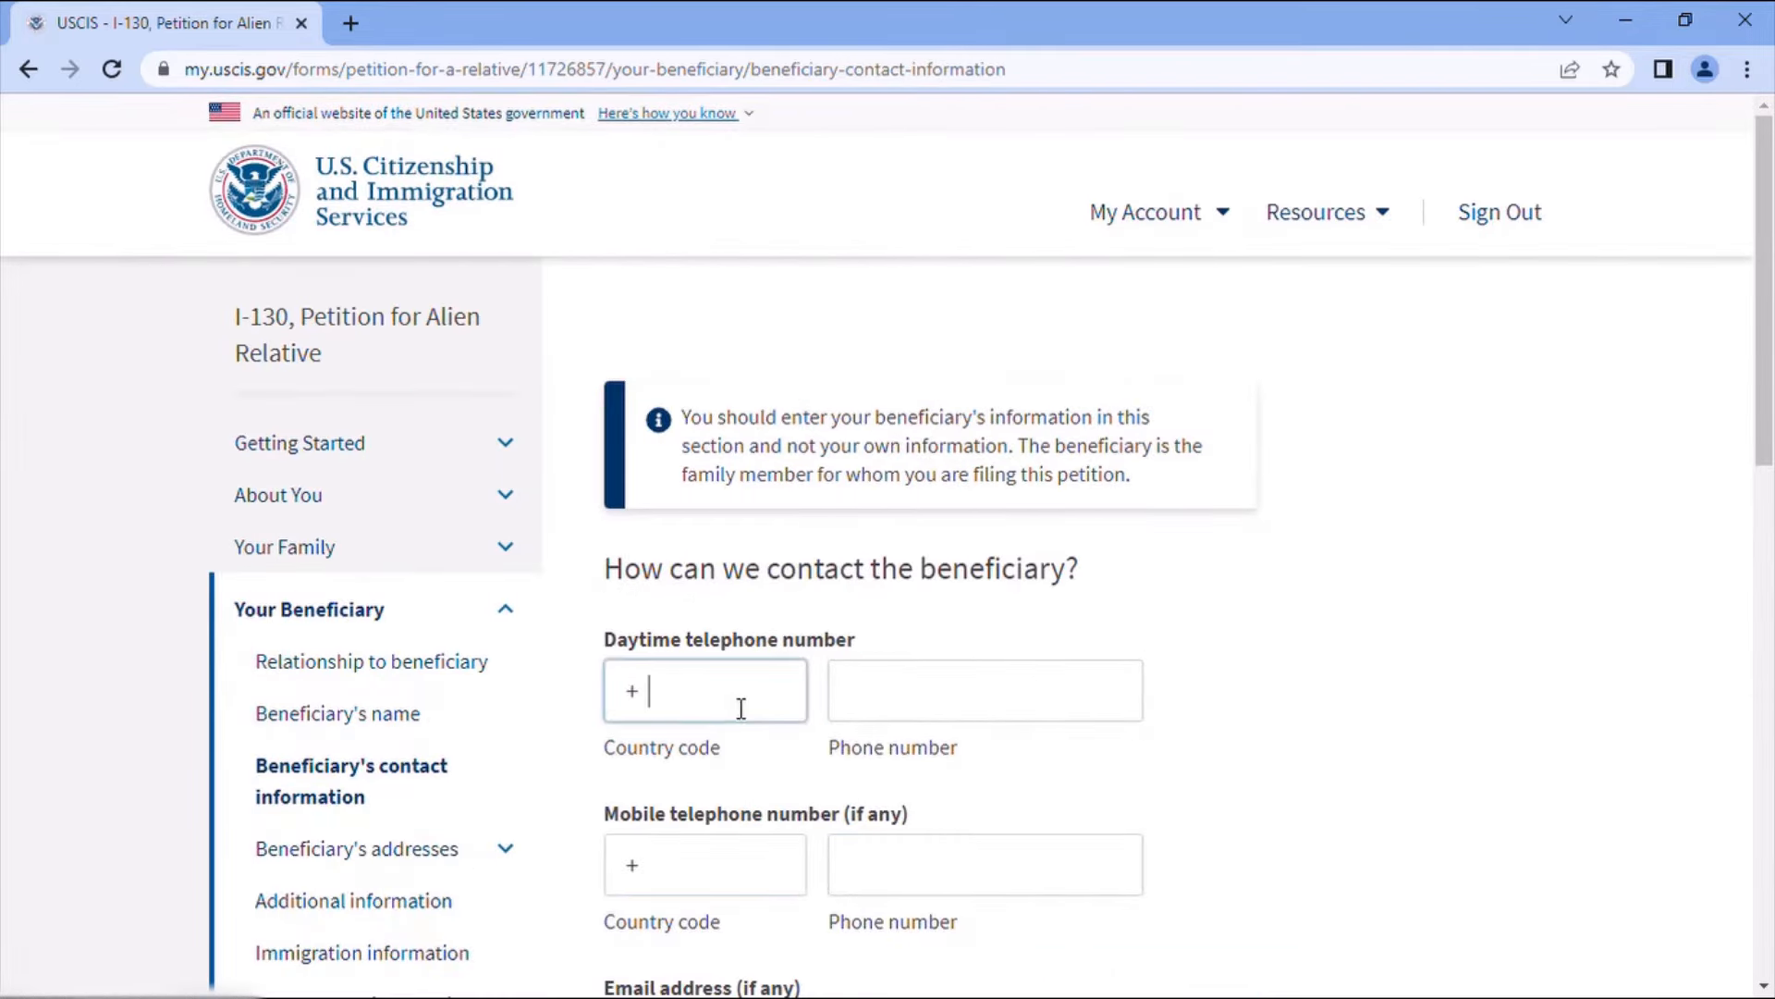
text(212)
click(876, 705)
text(2222222222)
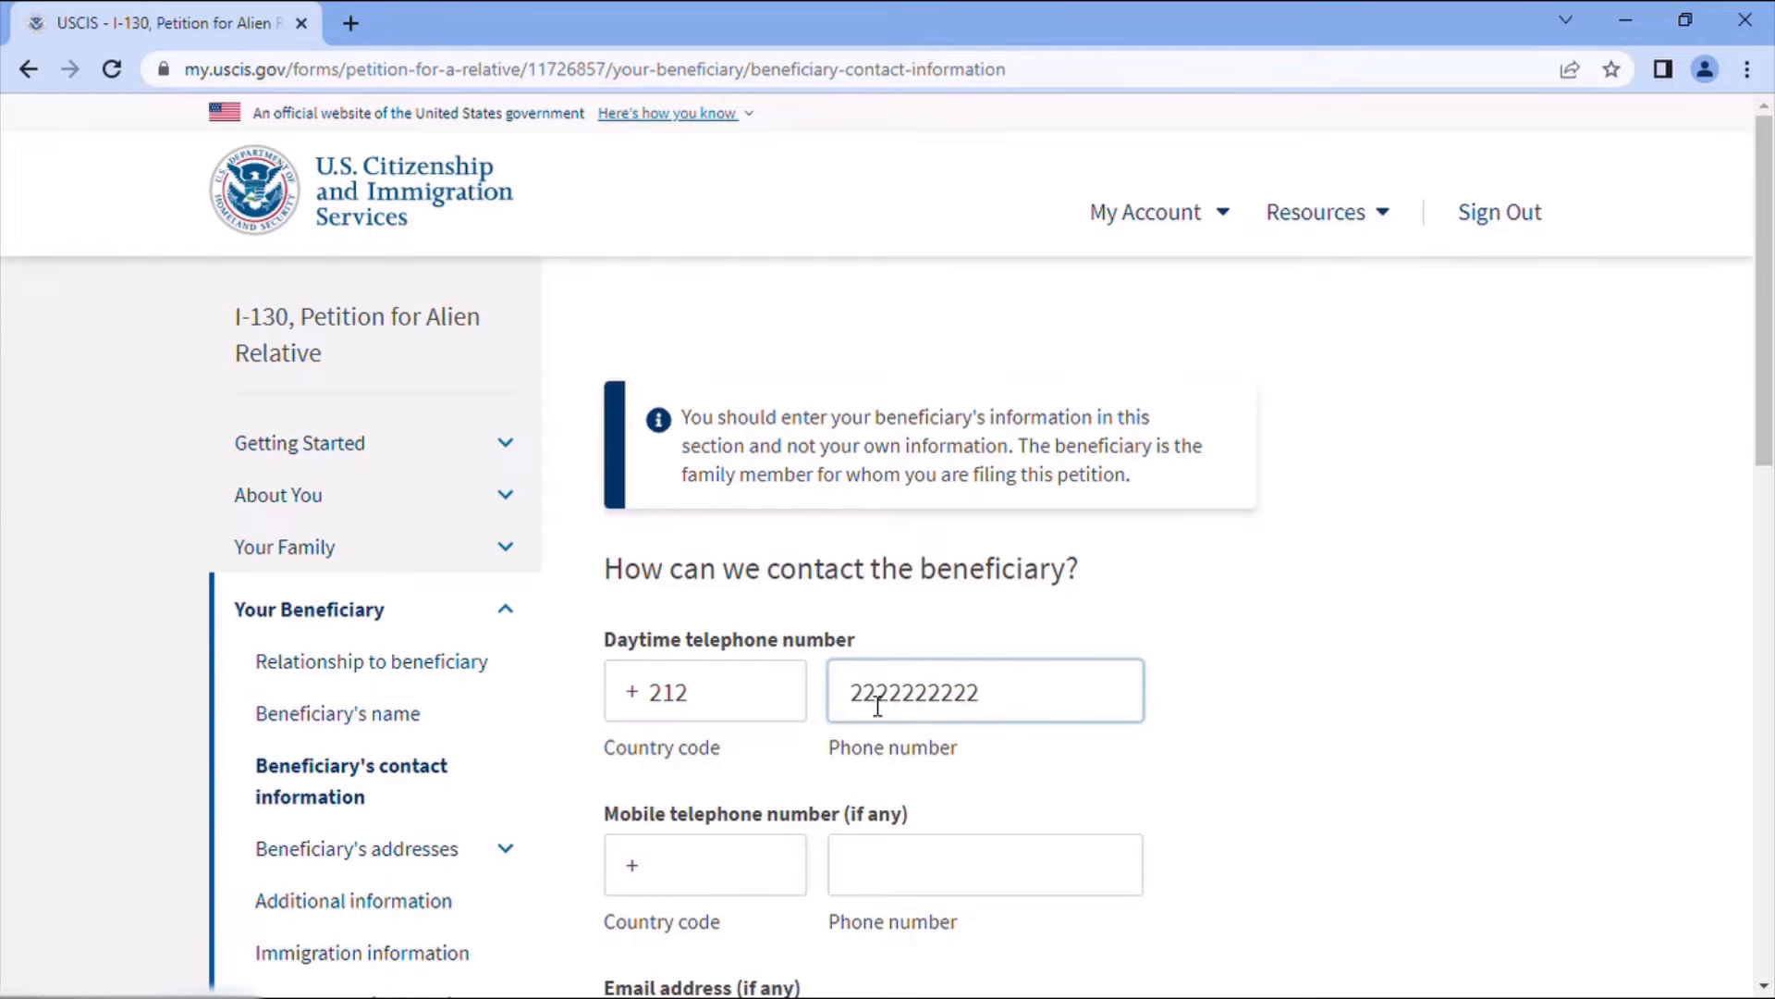
scroll(931, 792, down, 3)
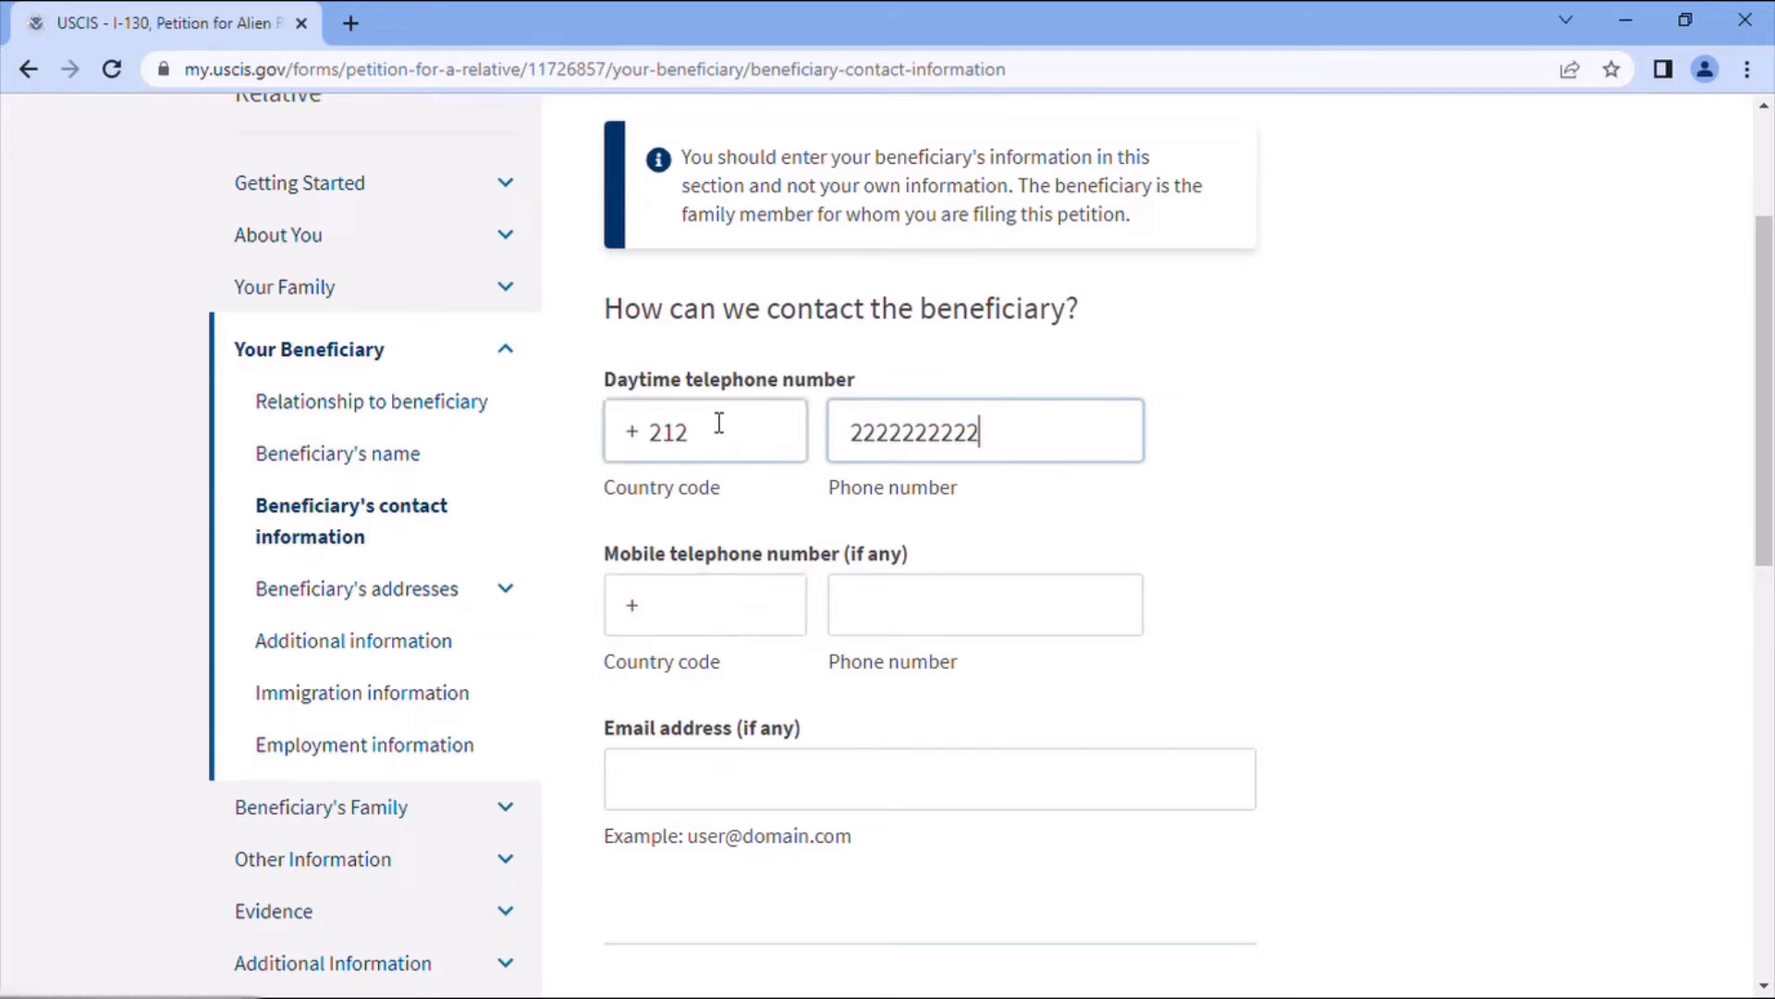
click(714, 795)
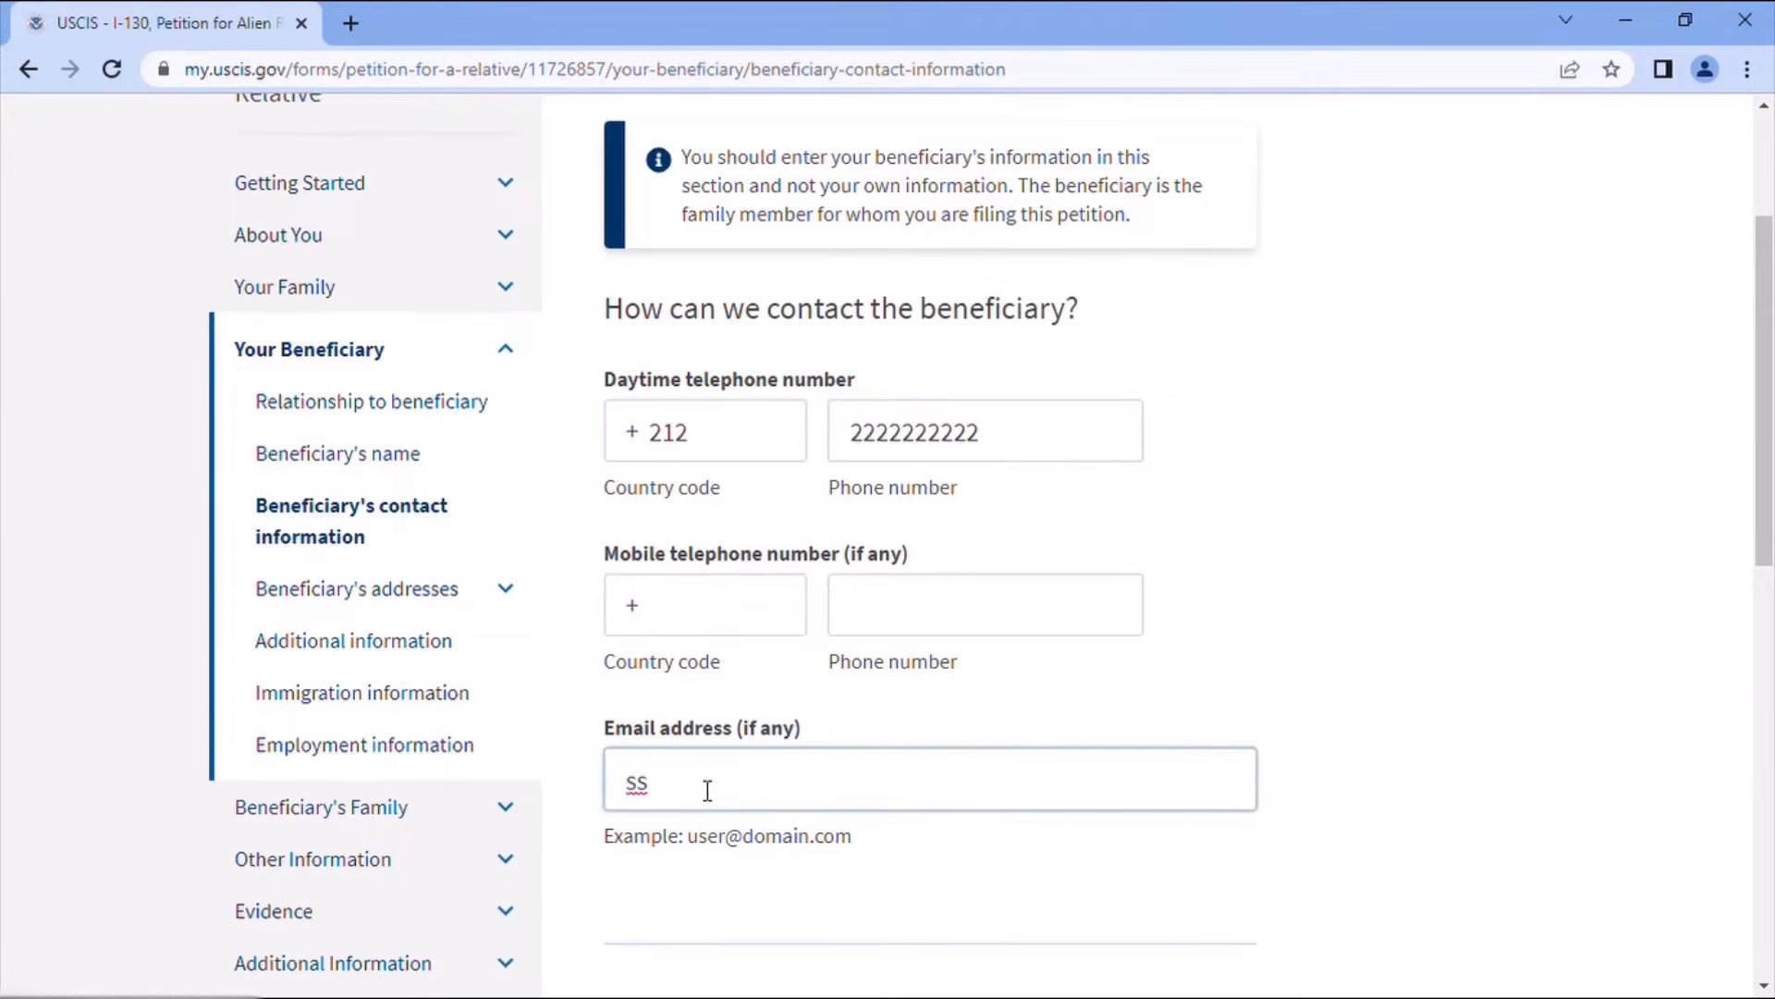
scroll(961, 666, down, 3)
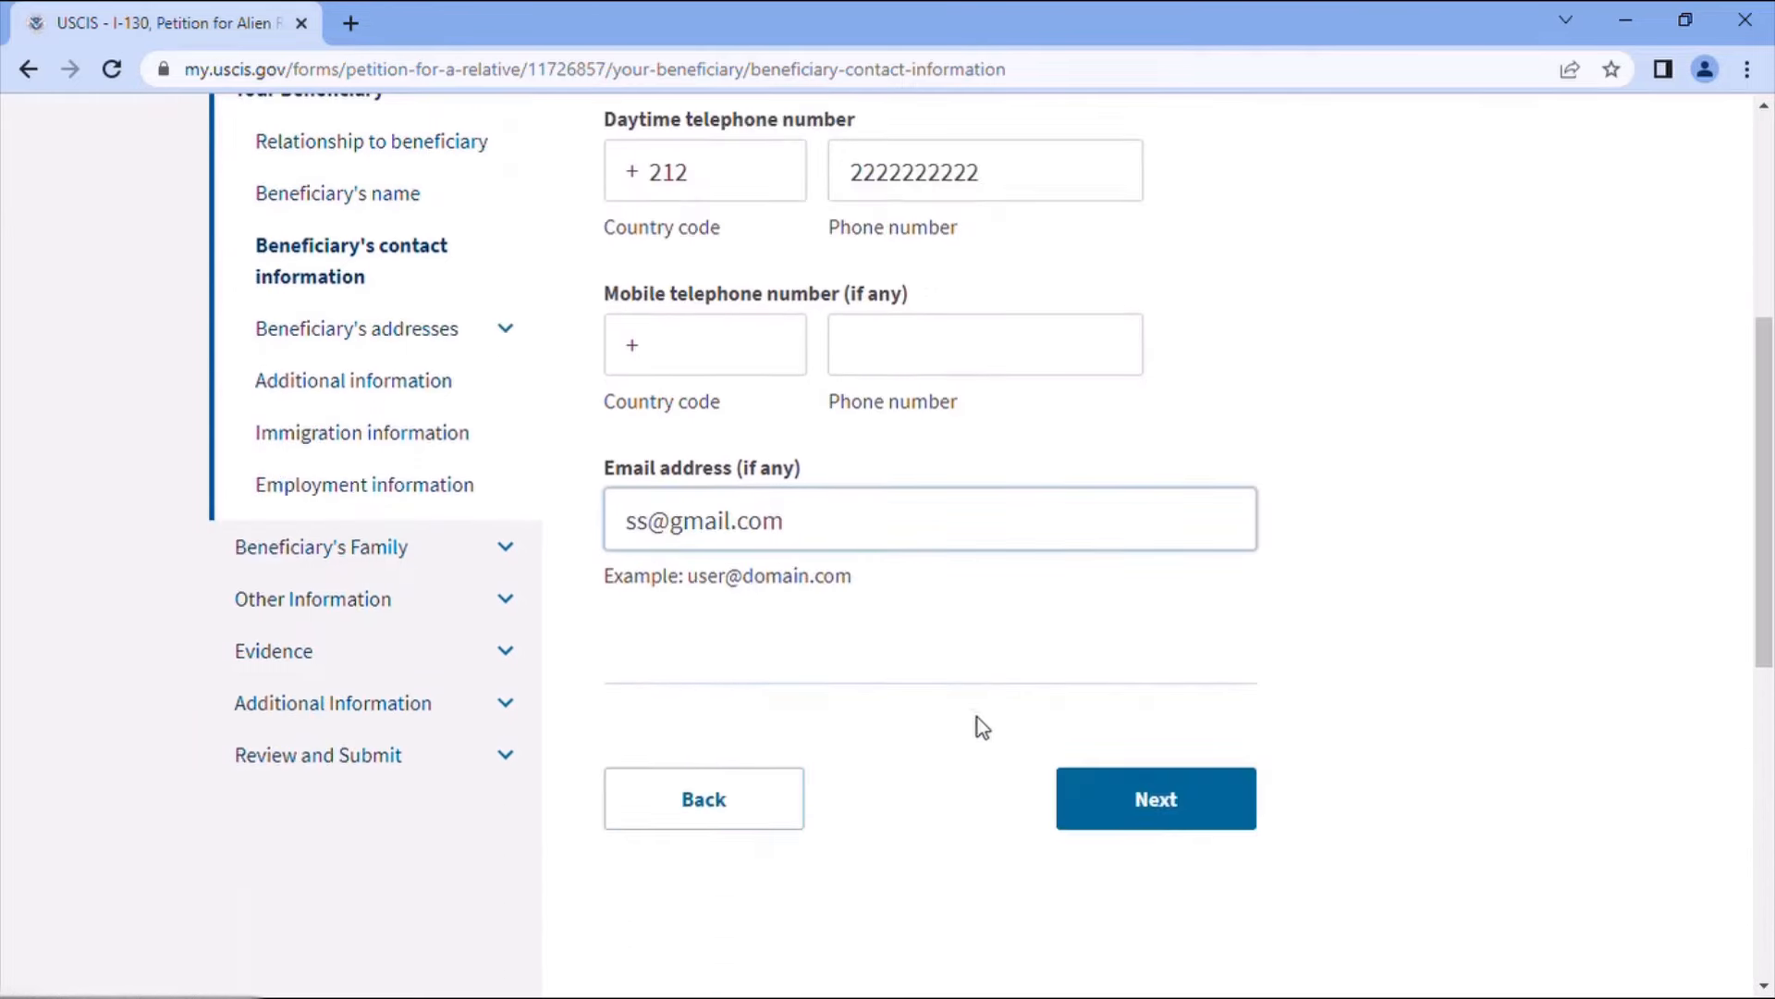
click(1157, 802)
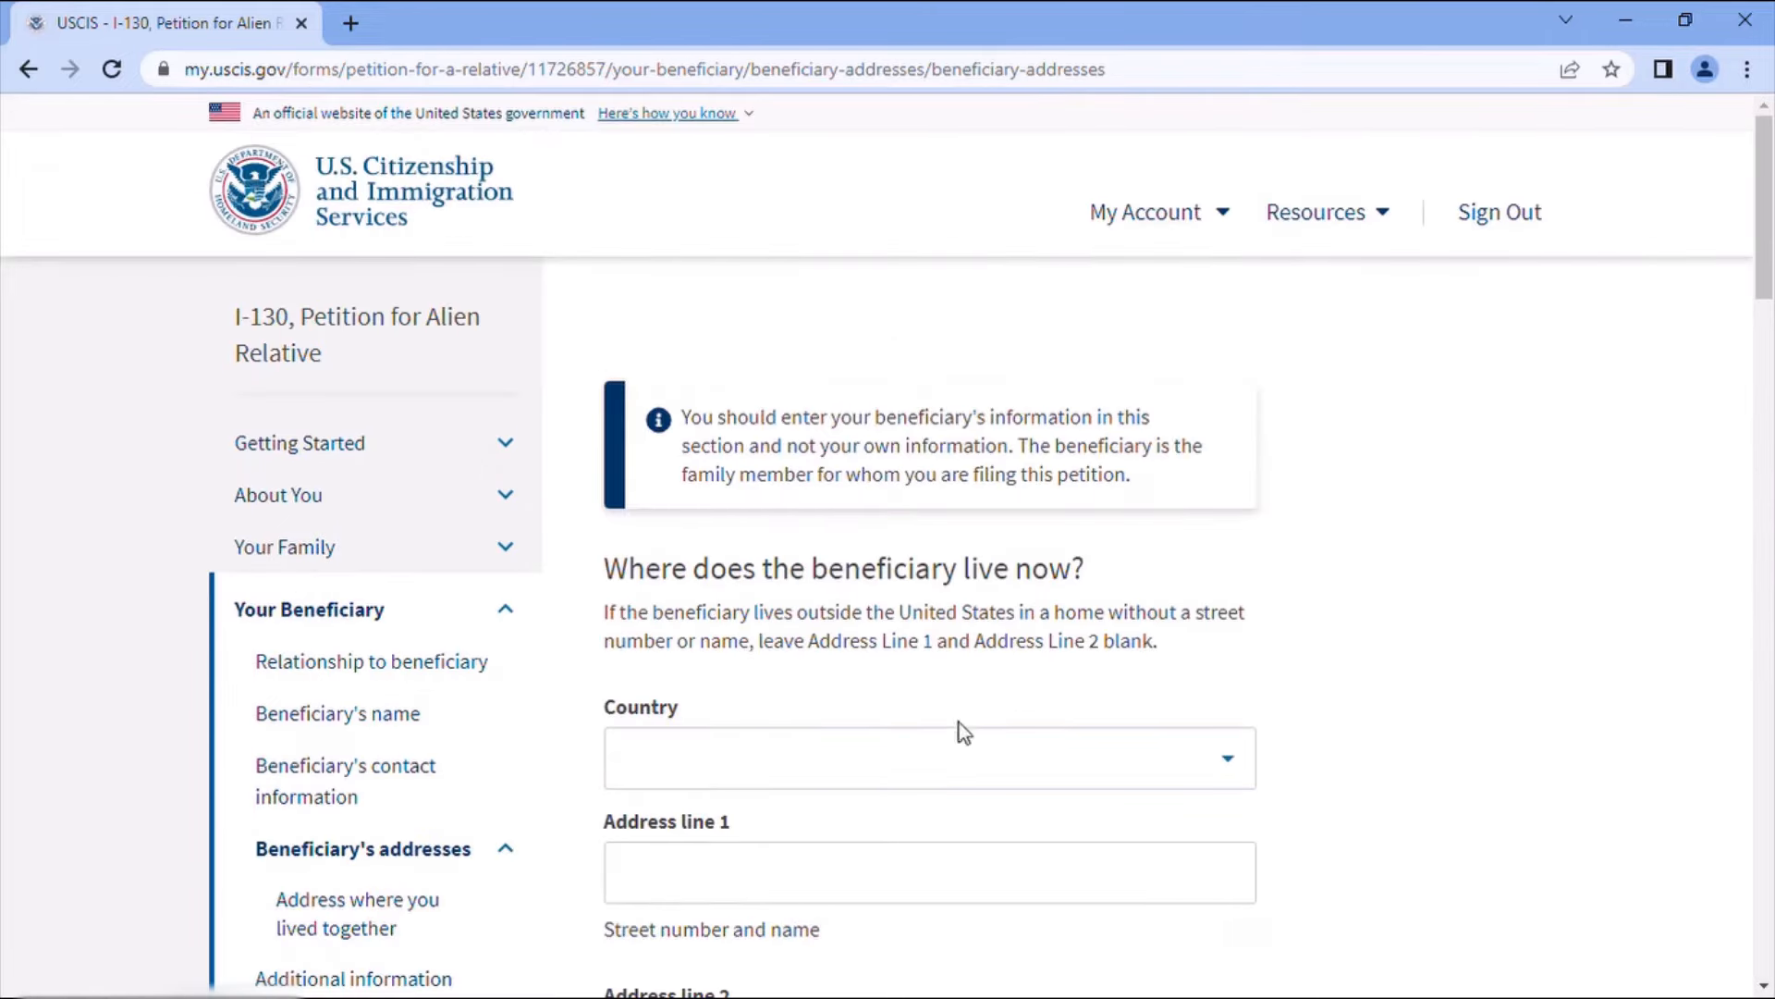
- Set Morocco as the country of the beneficiary's current address
scroll(891, 785, down, 1)
click(863, 640)
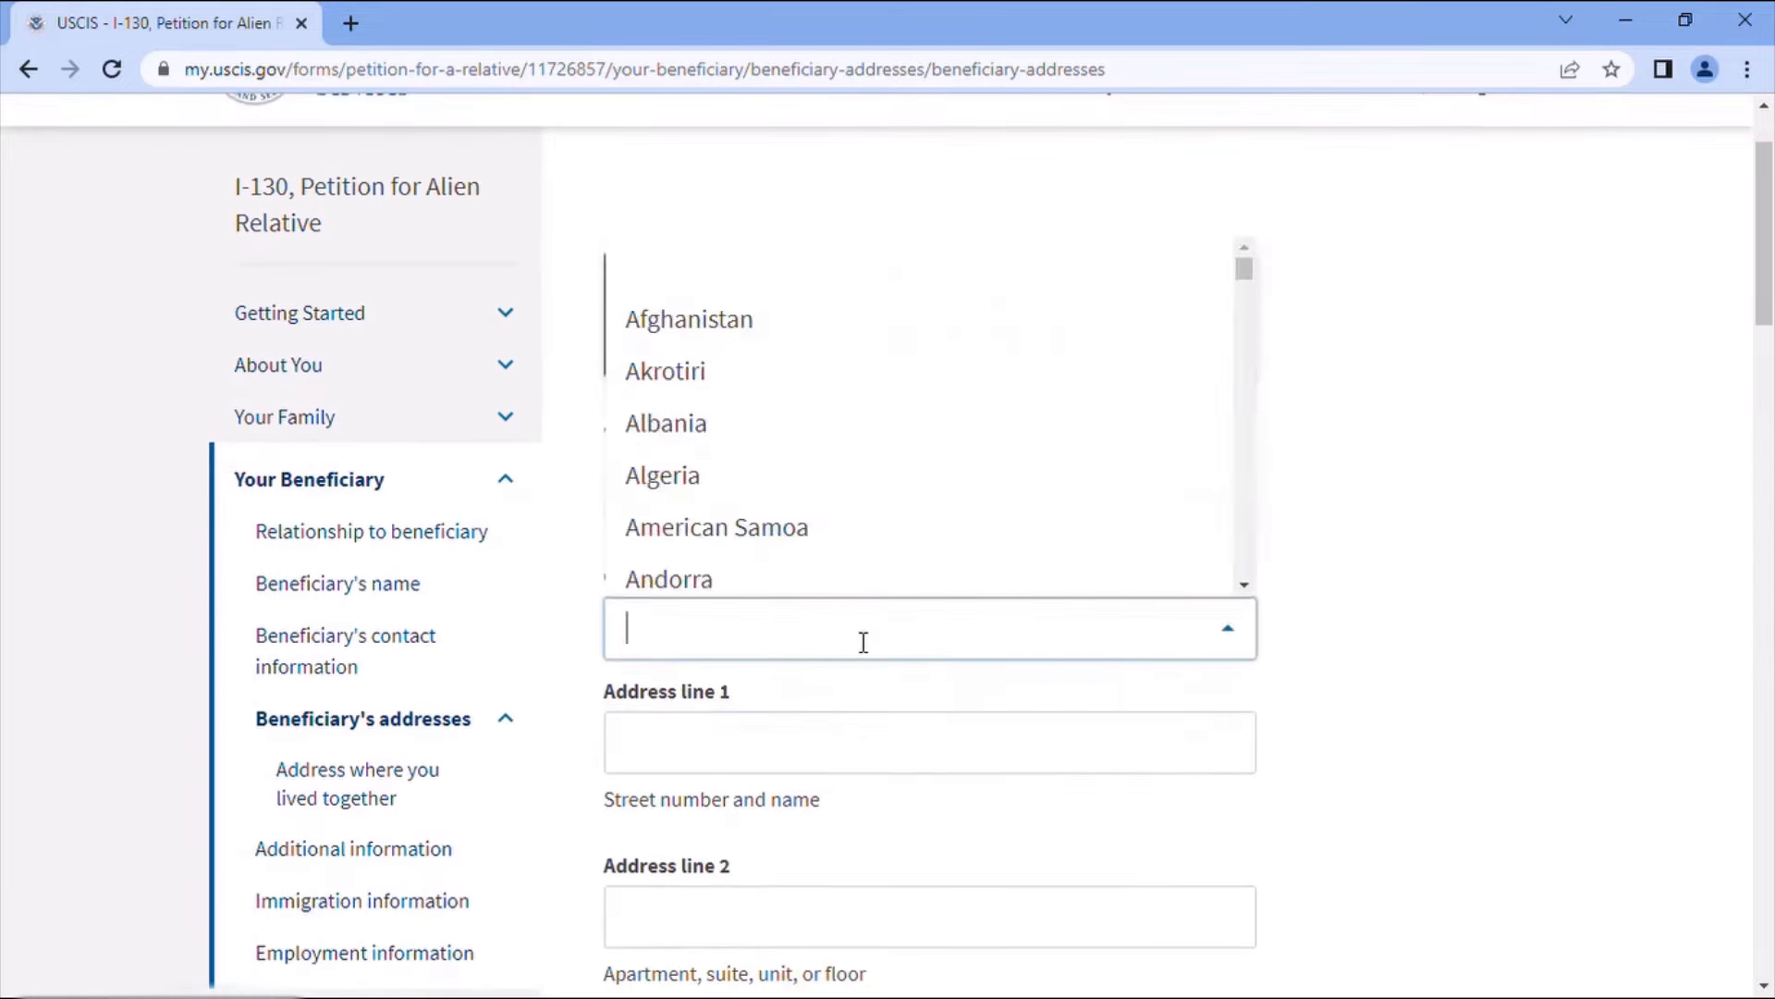
text(Mor)
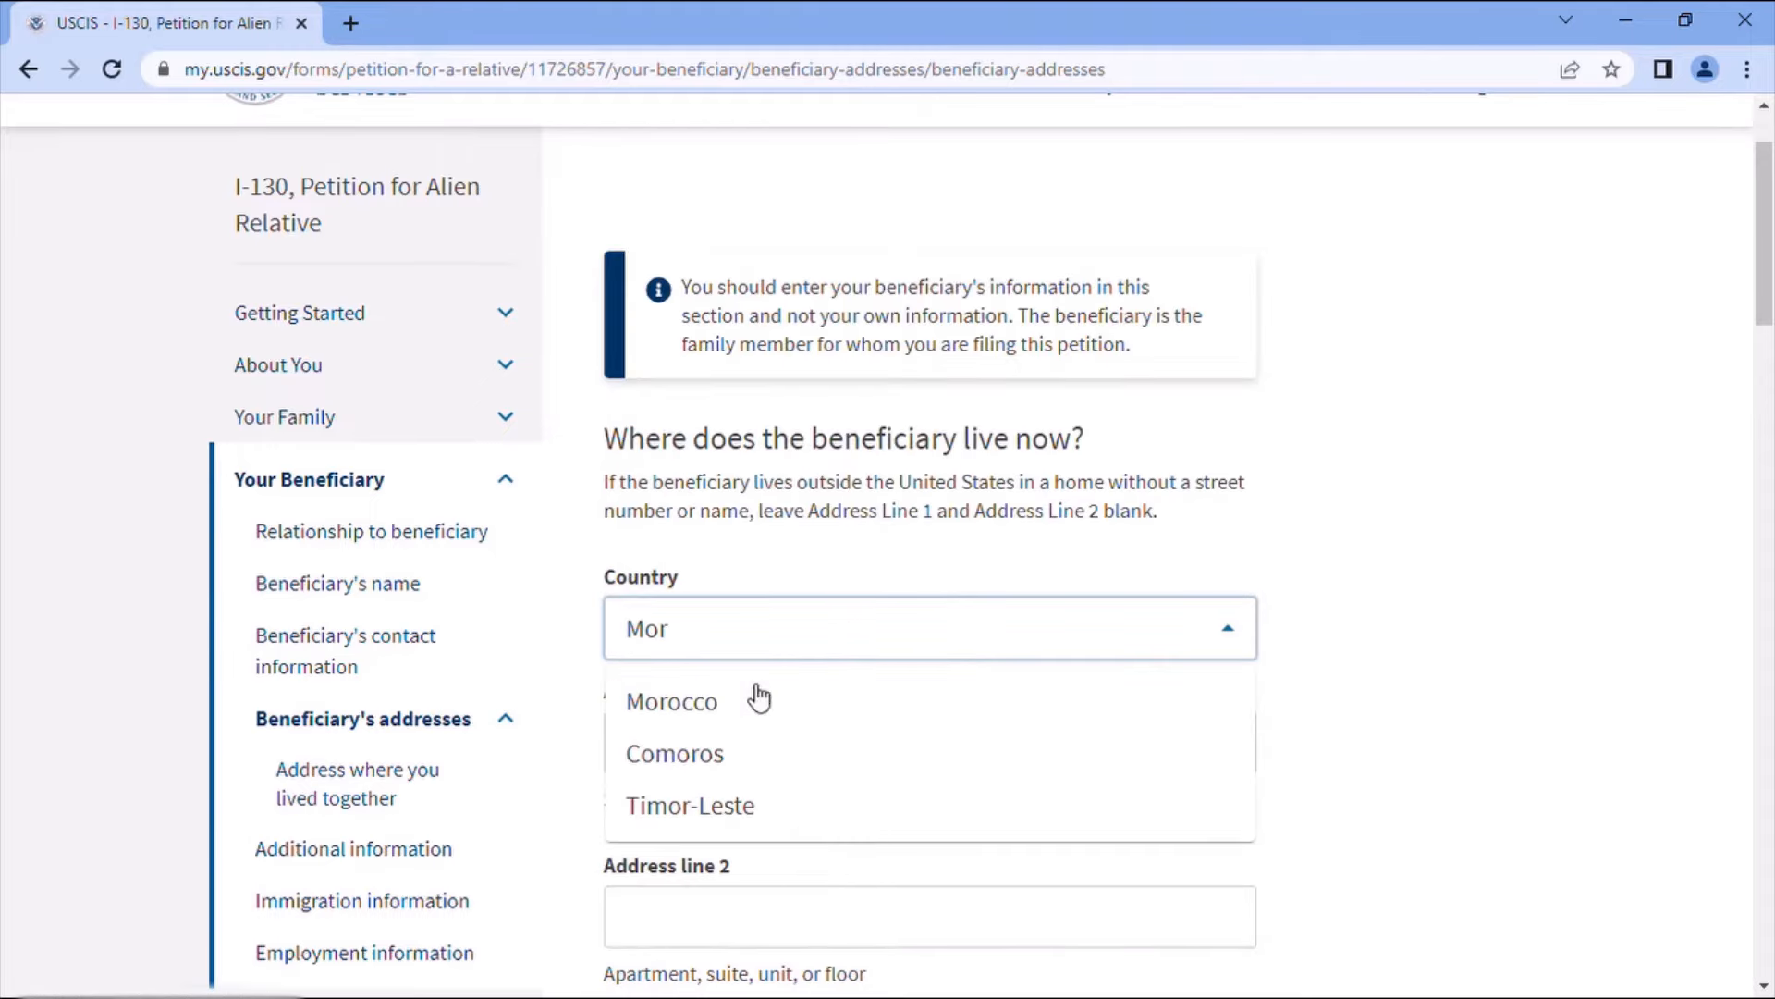
click(705, 717)
scroll(777, 731, down, 2)
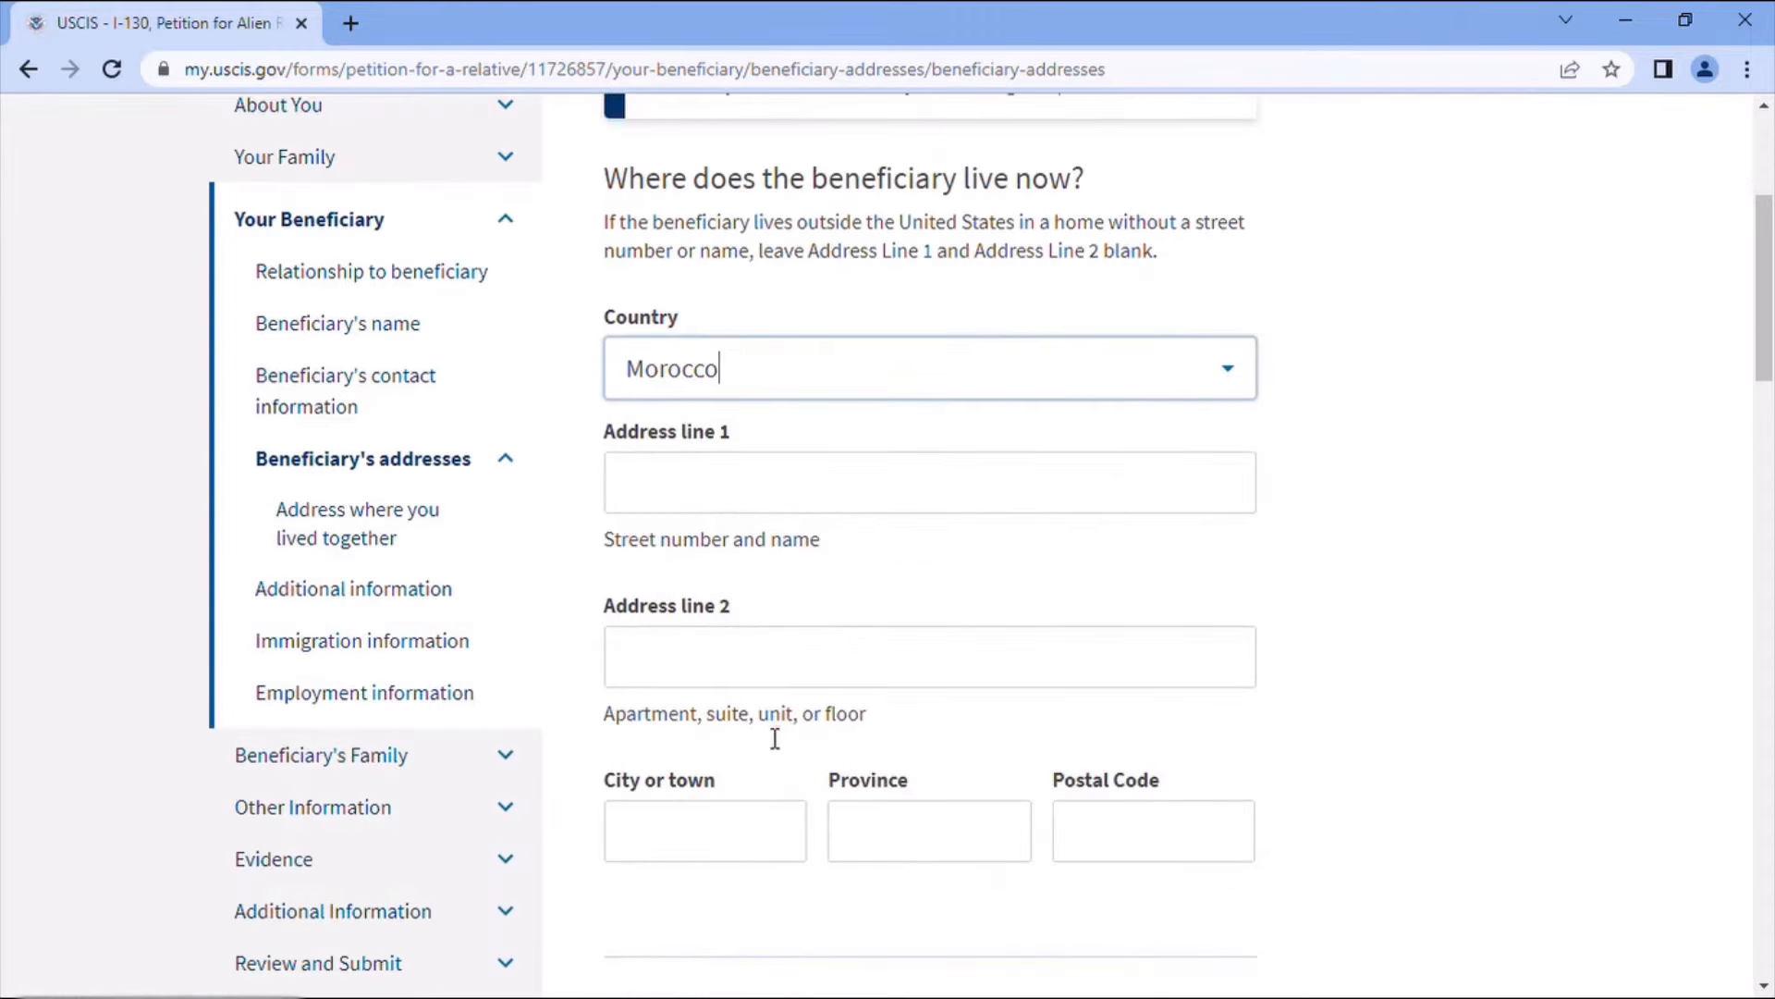
- Fill in the street address, Khenifra as city and province, and the postal code
click(706, 492)
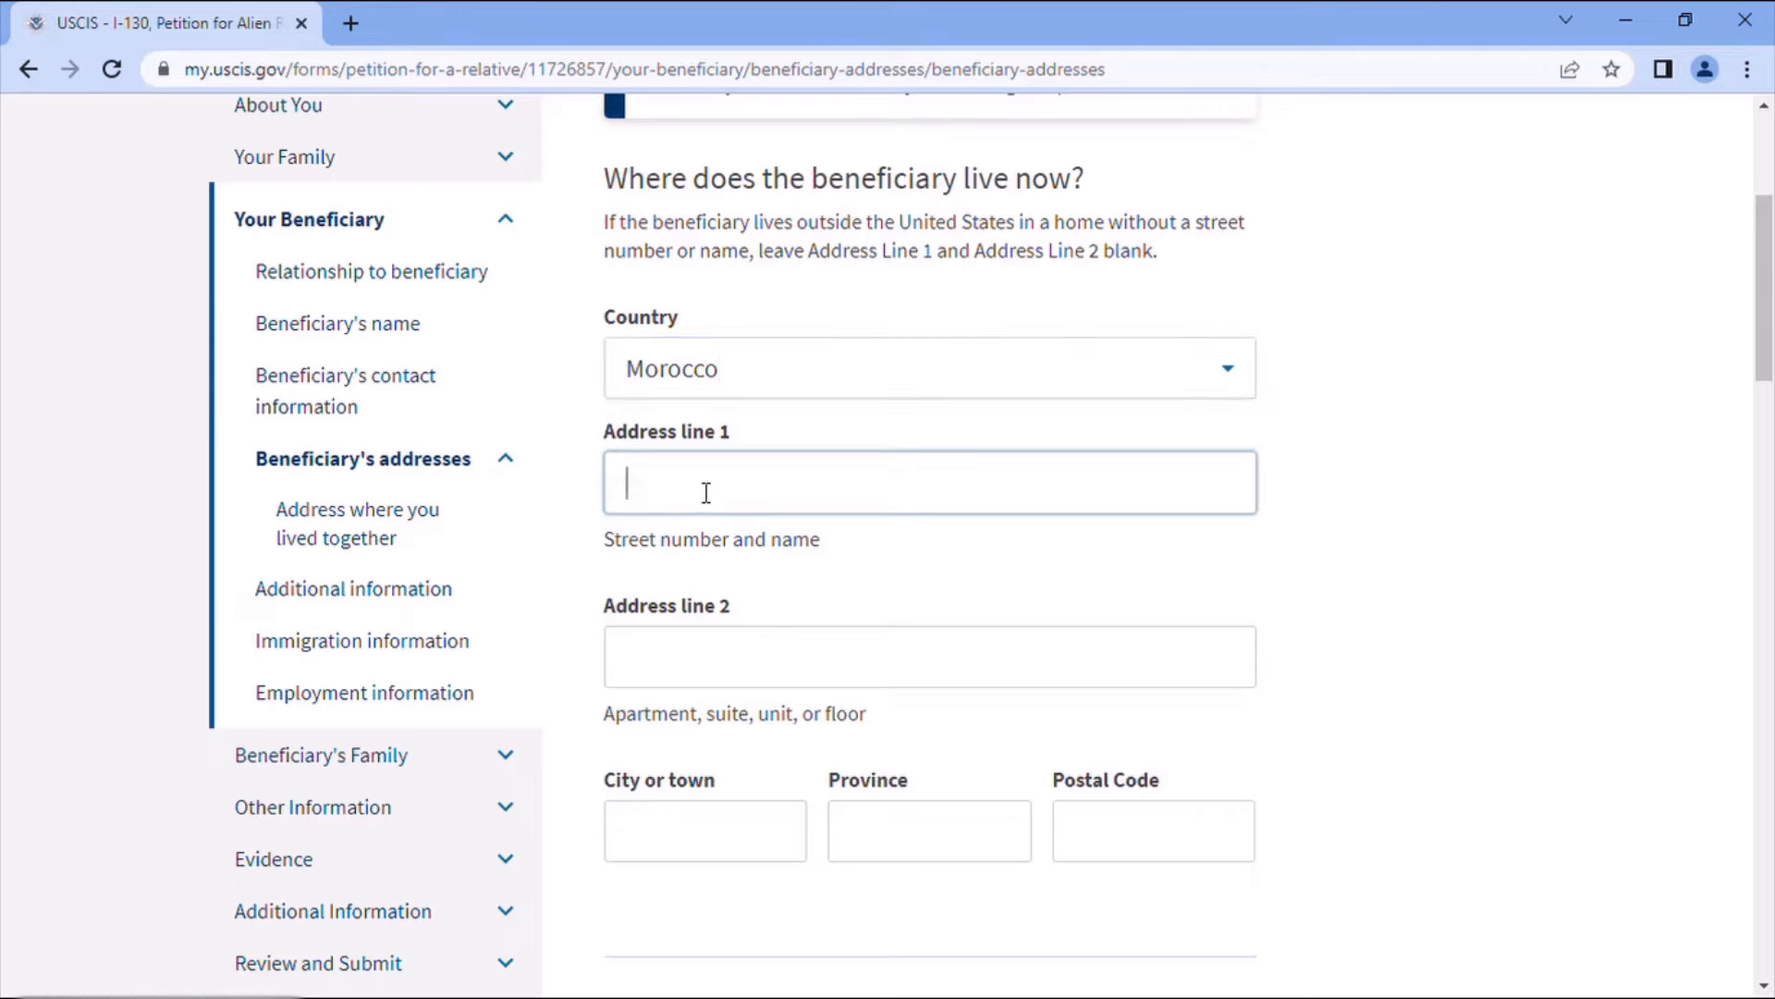
click(699, 827)
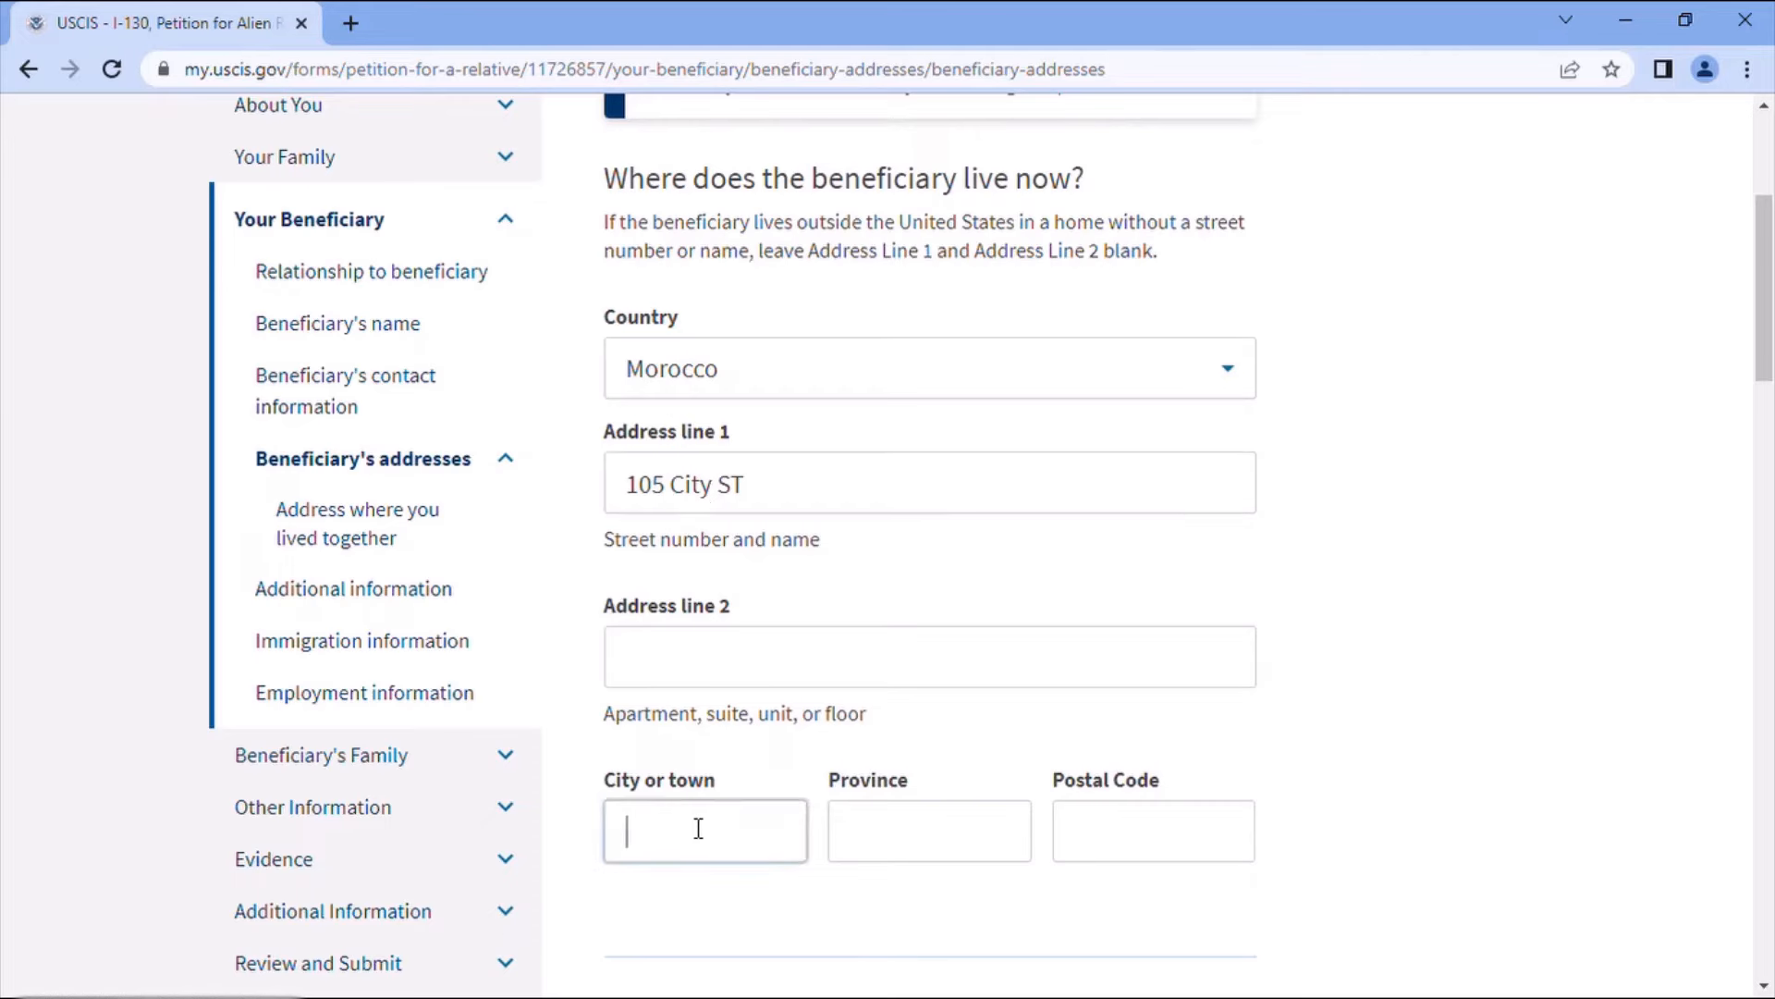
text(Khenifra)
click(859, 841)
text(Khenifra)
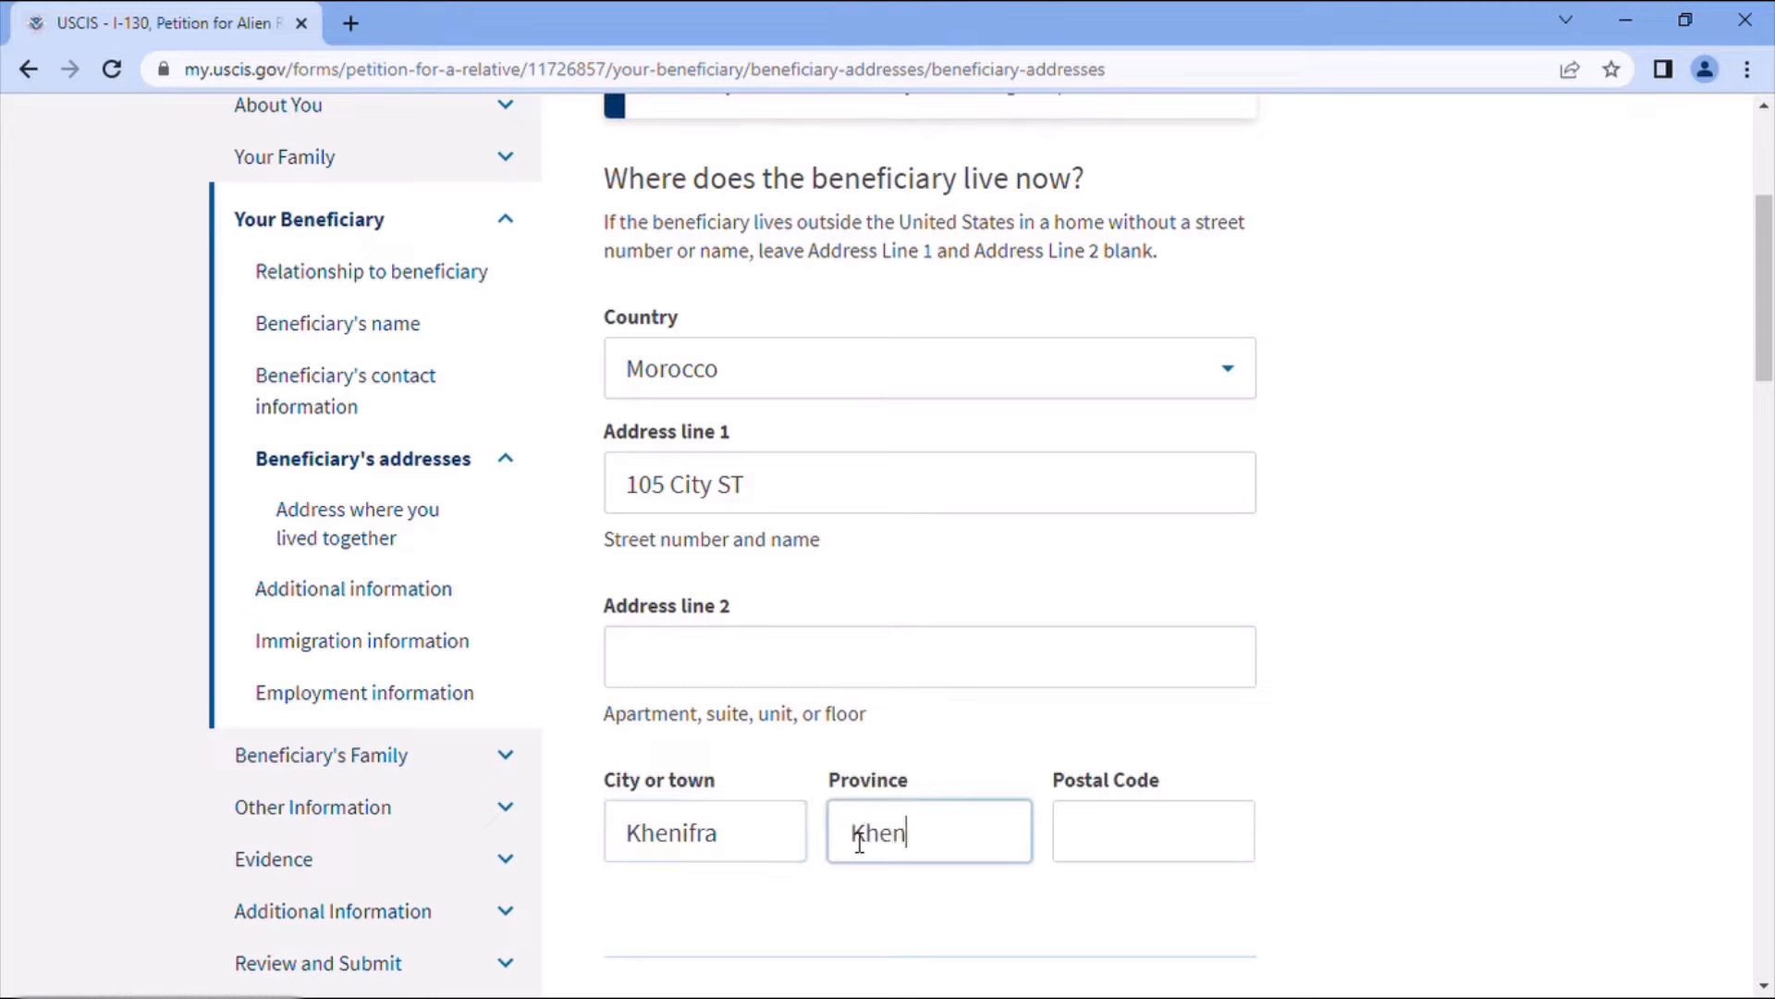
click(1143, 841)
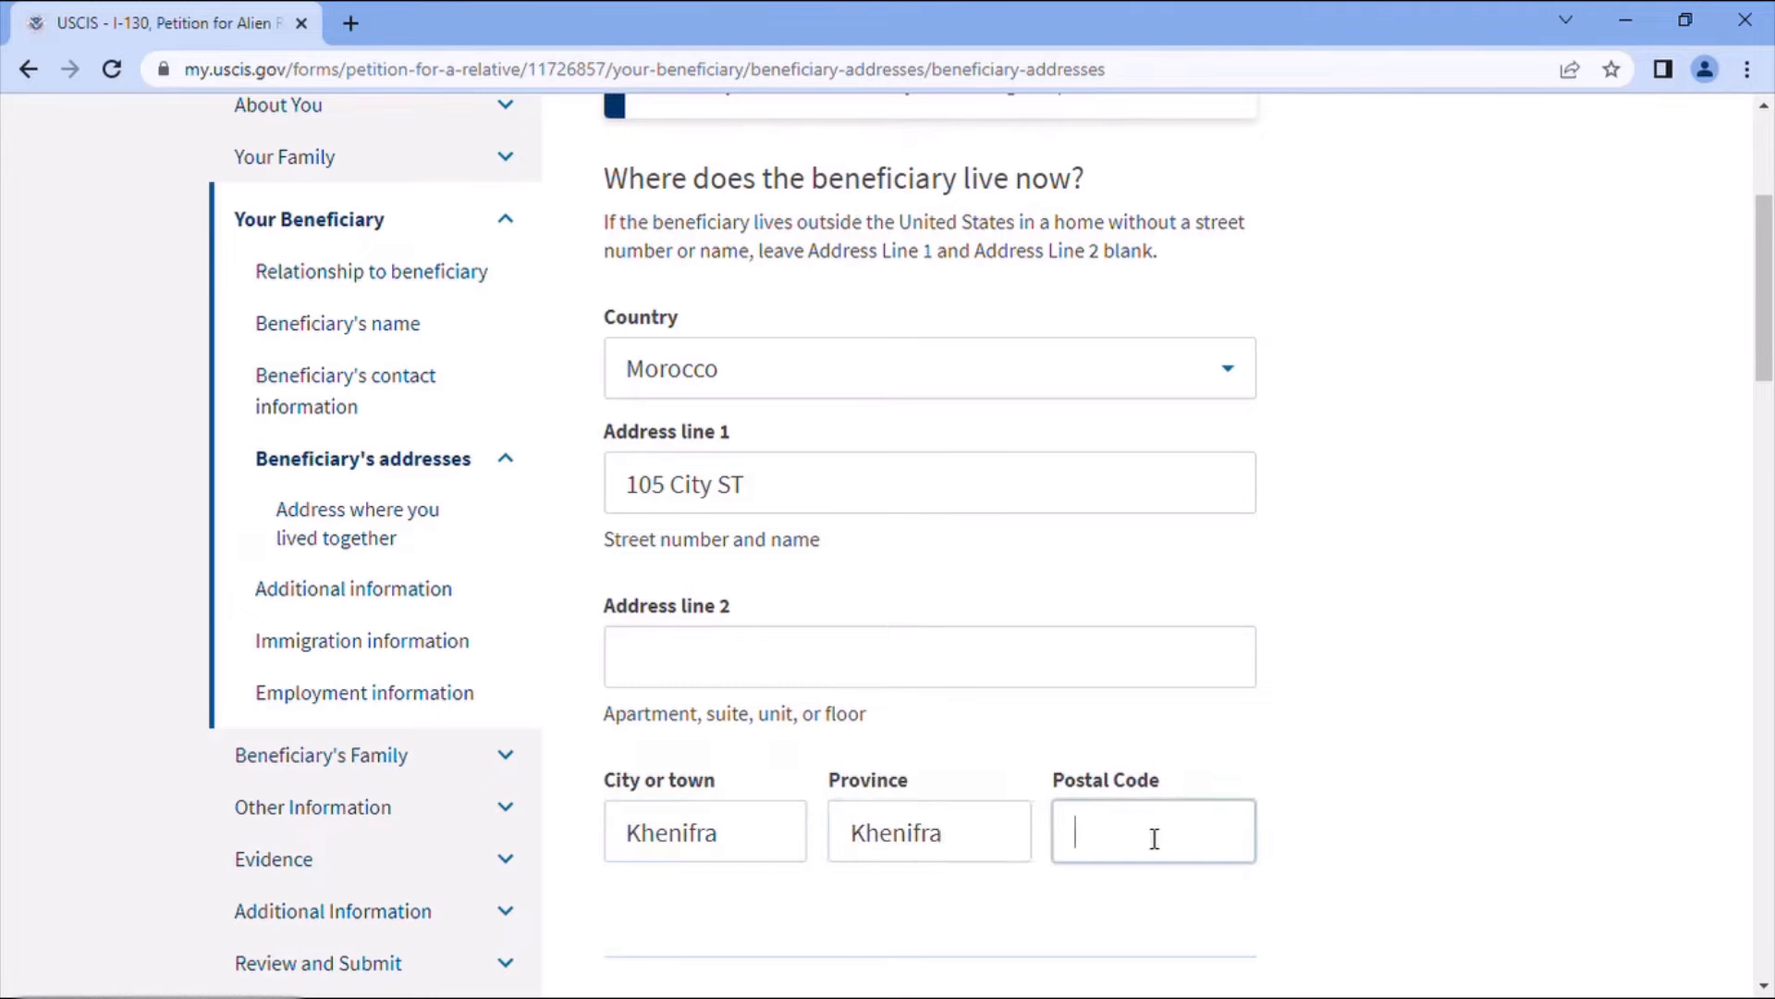
text(54000)
scroll(1189, 647, down, 5)
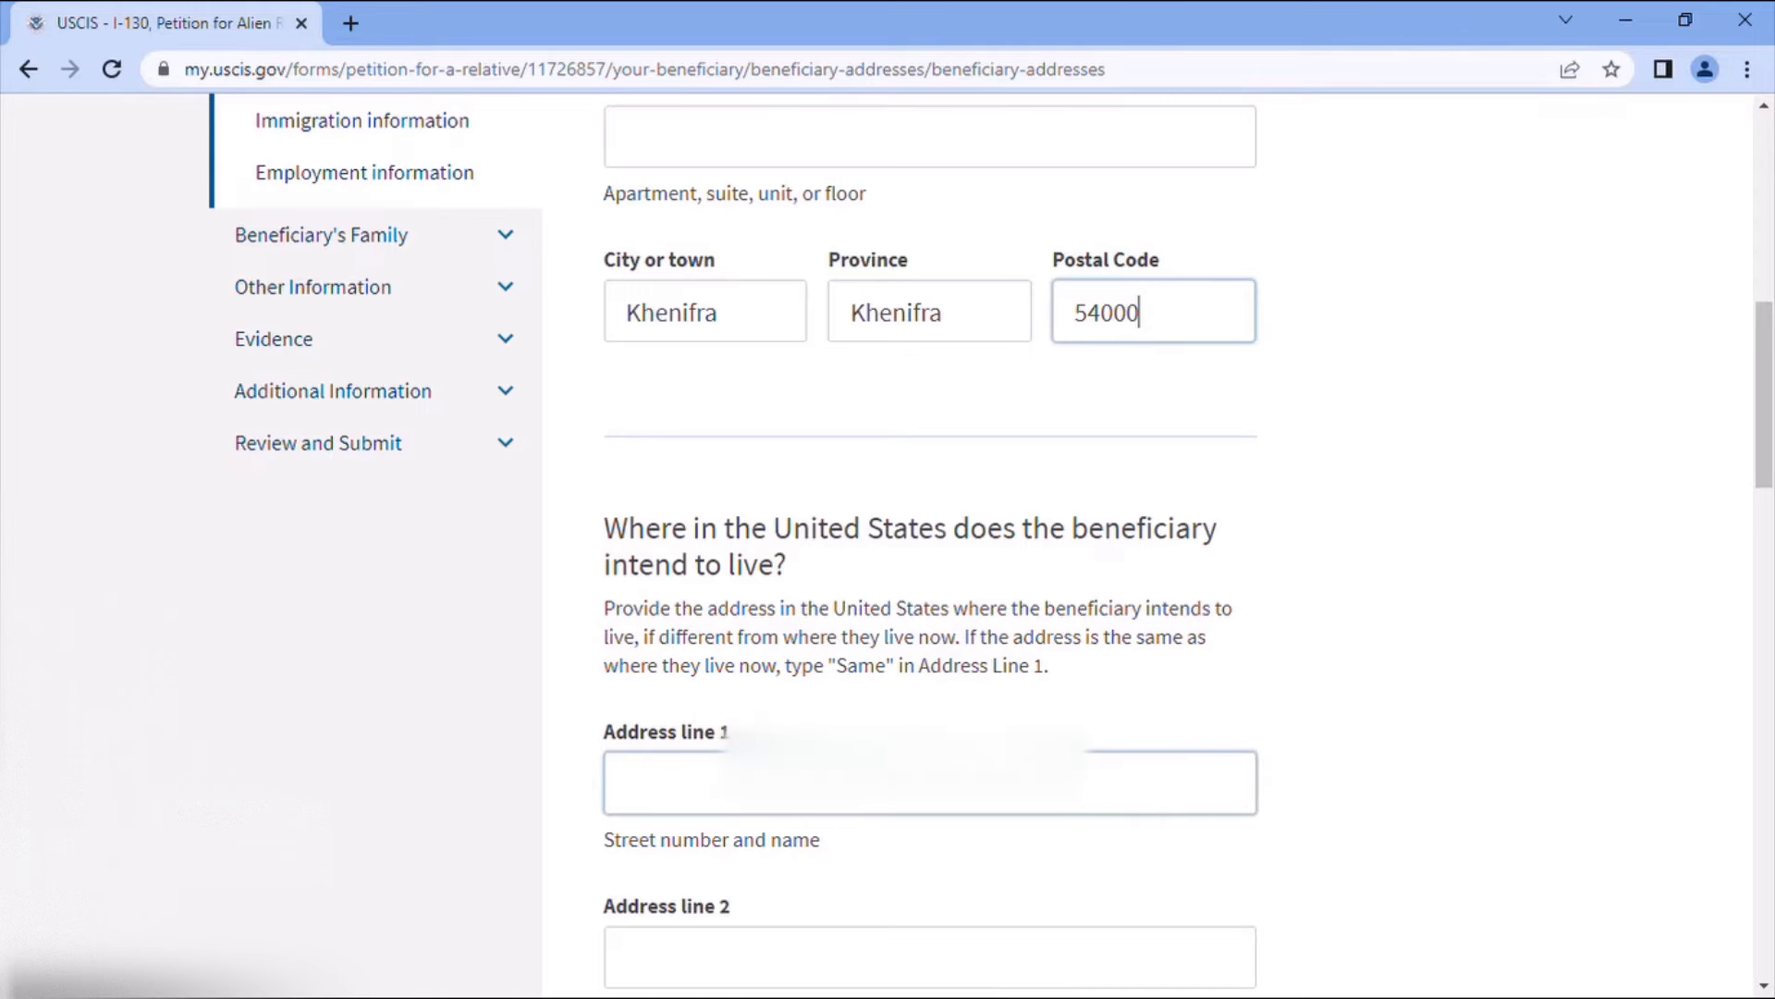
scroll(803, 624, down, 1)
- Enter the intended U.S. street address with city Crothersville and state Indiana
click(798, 653)
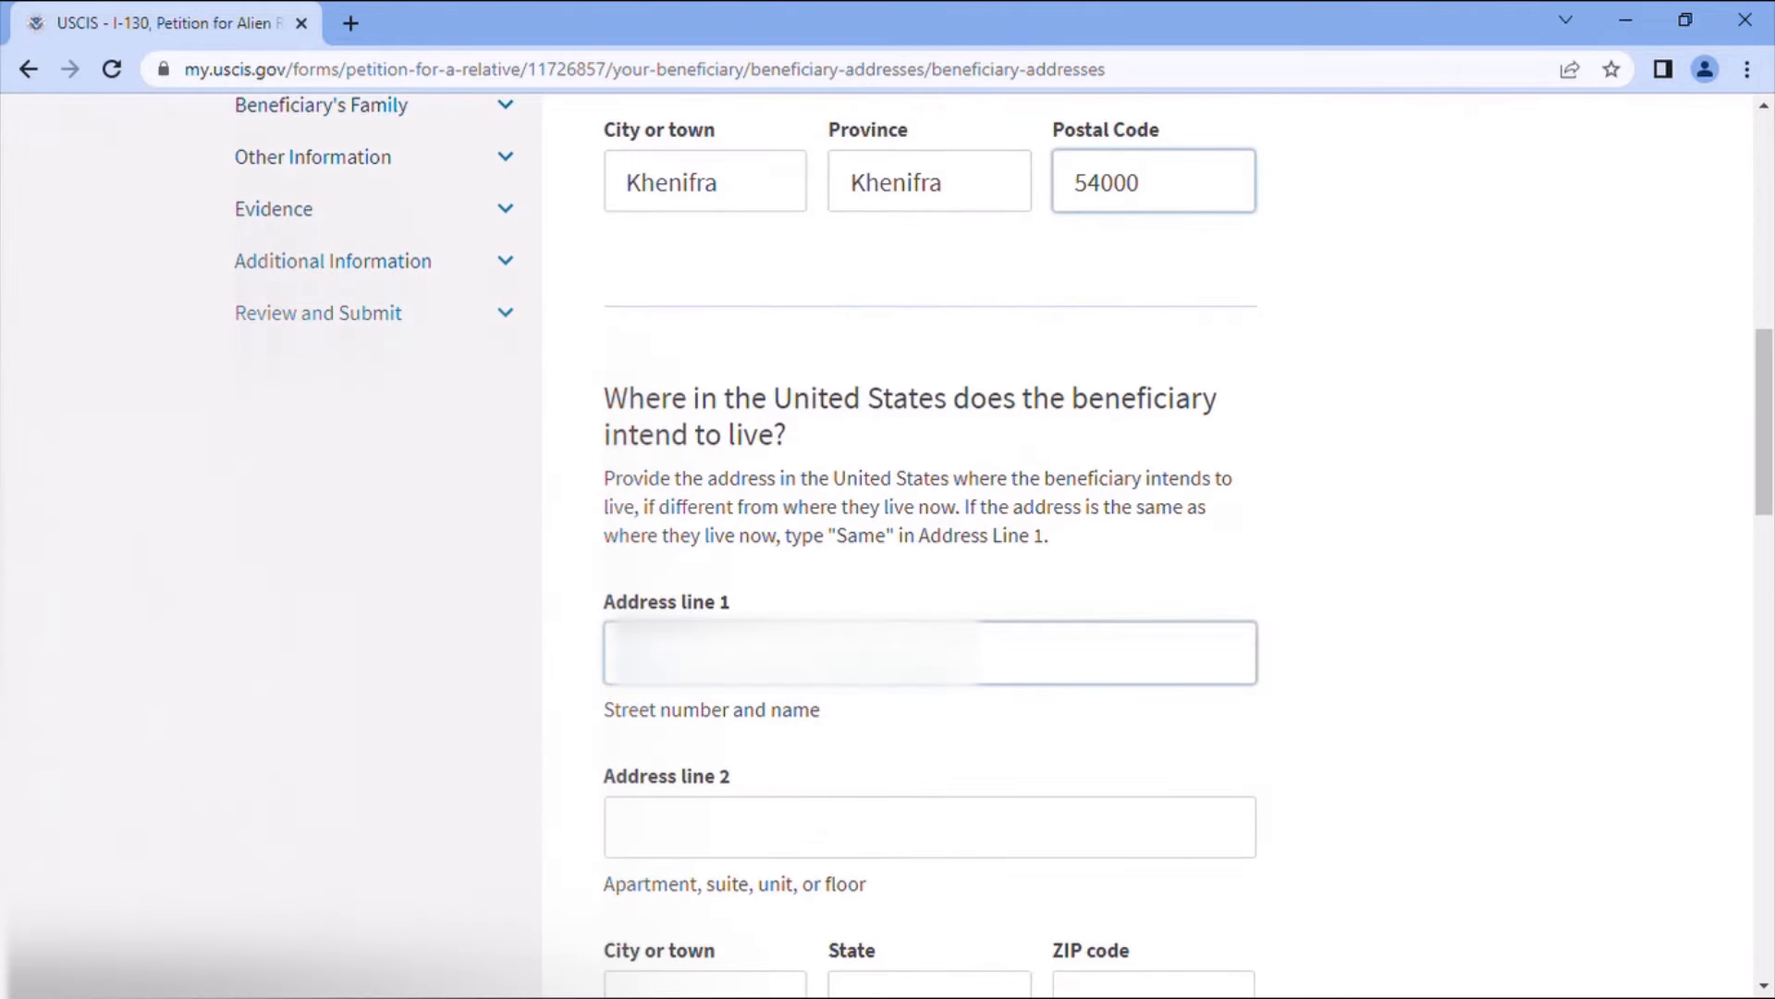
click(758, 660)
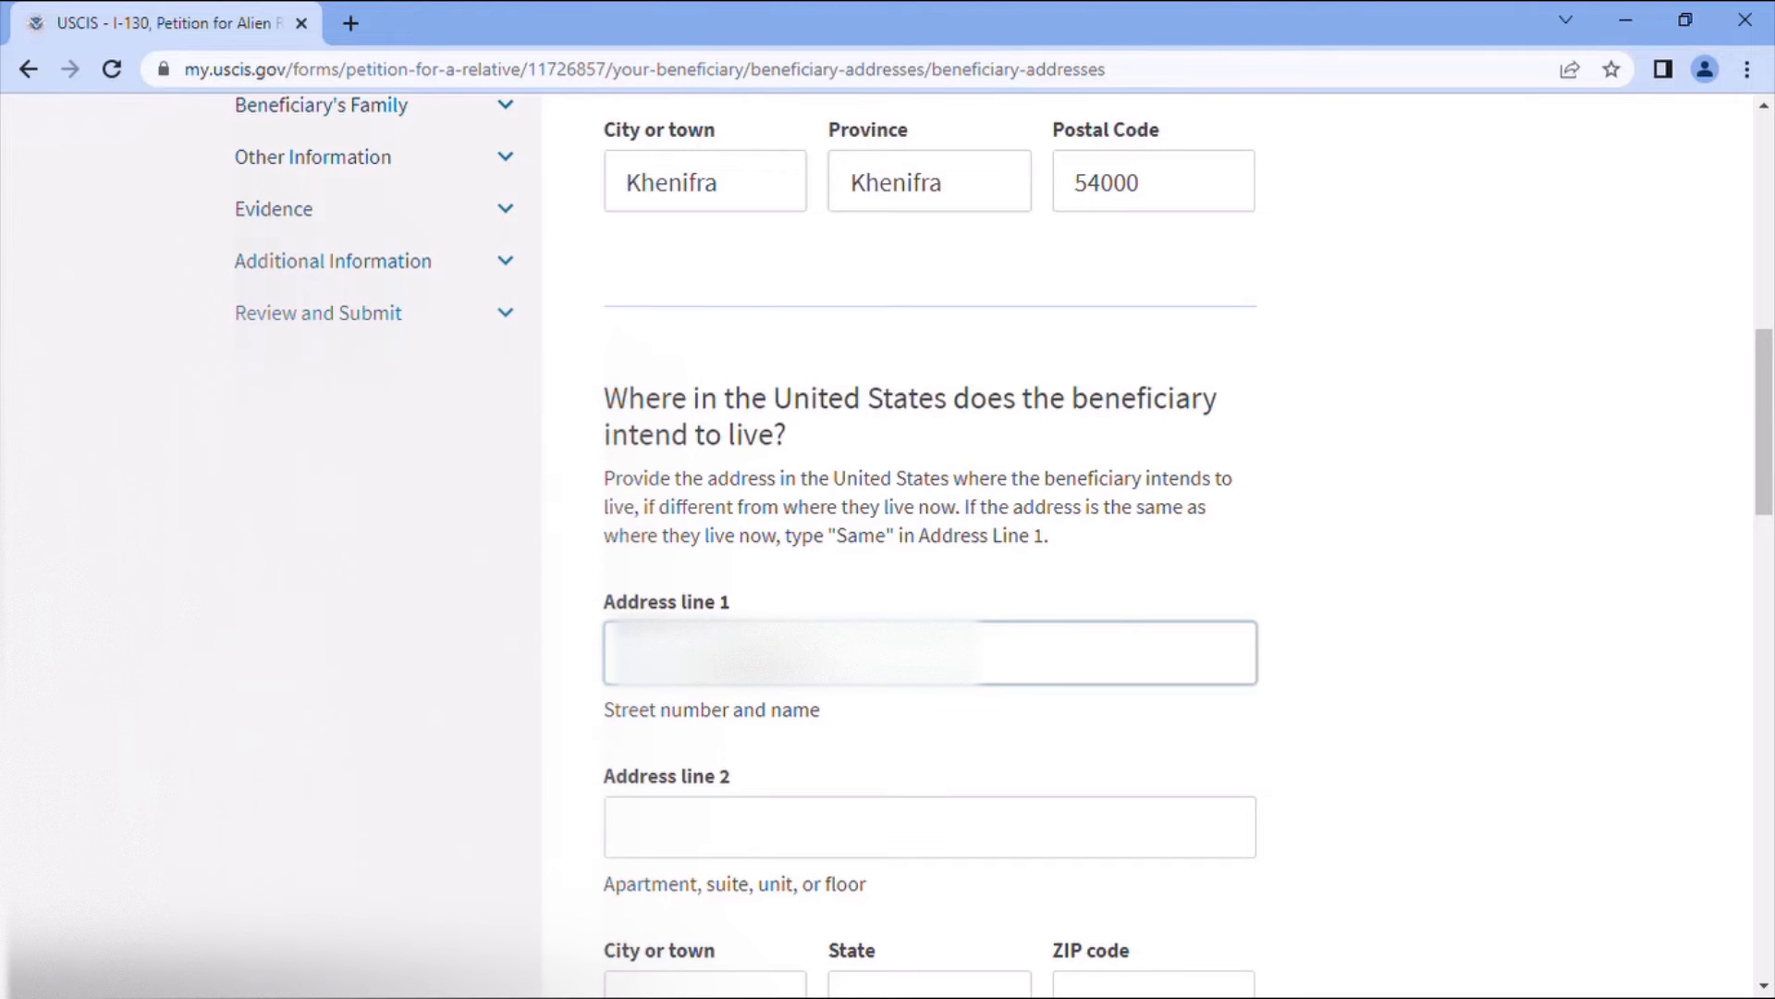
scroll(828, 840, down, 4)
click(705, 622)
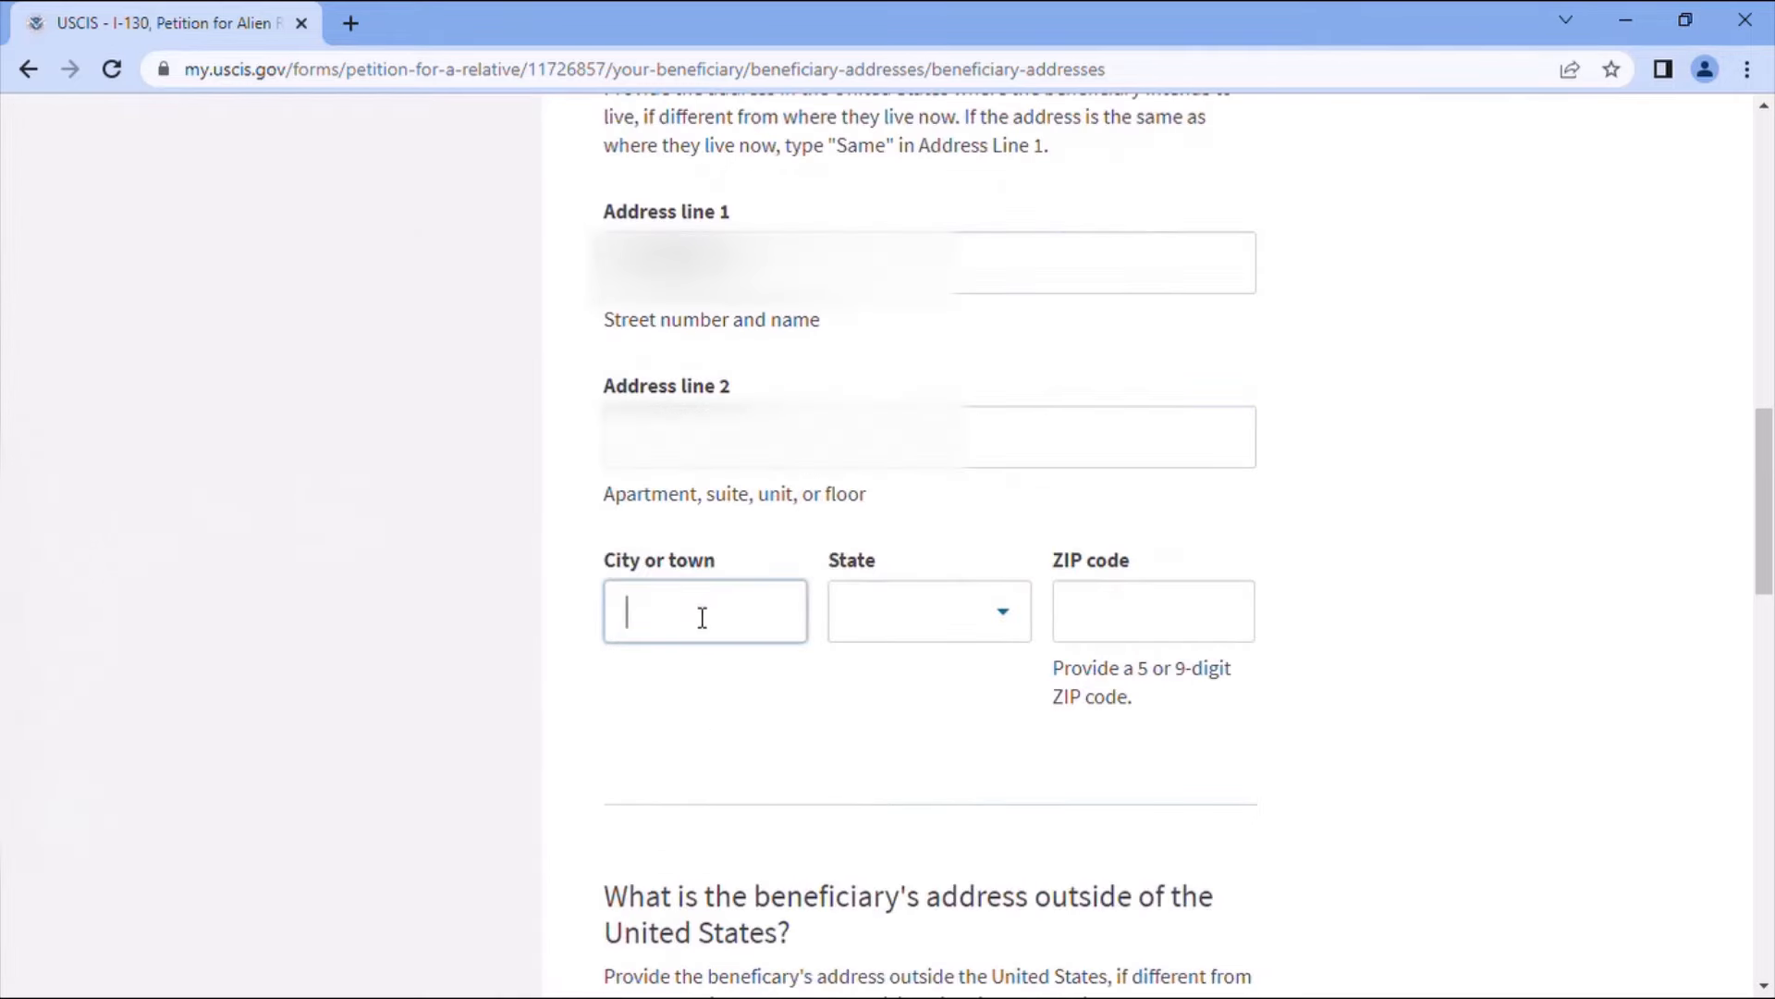
text(crothersville)
click(961, 601)
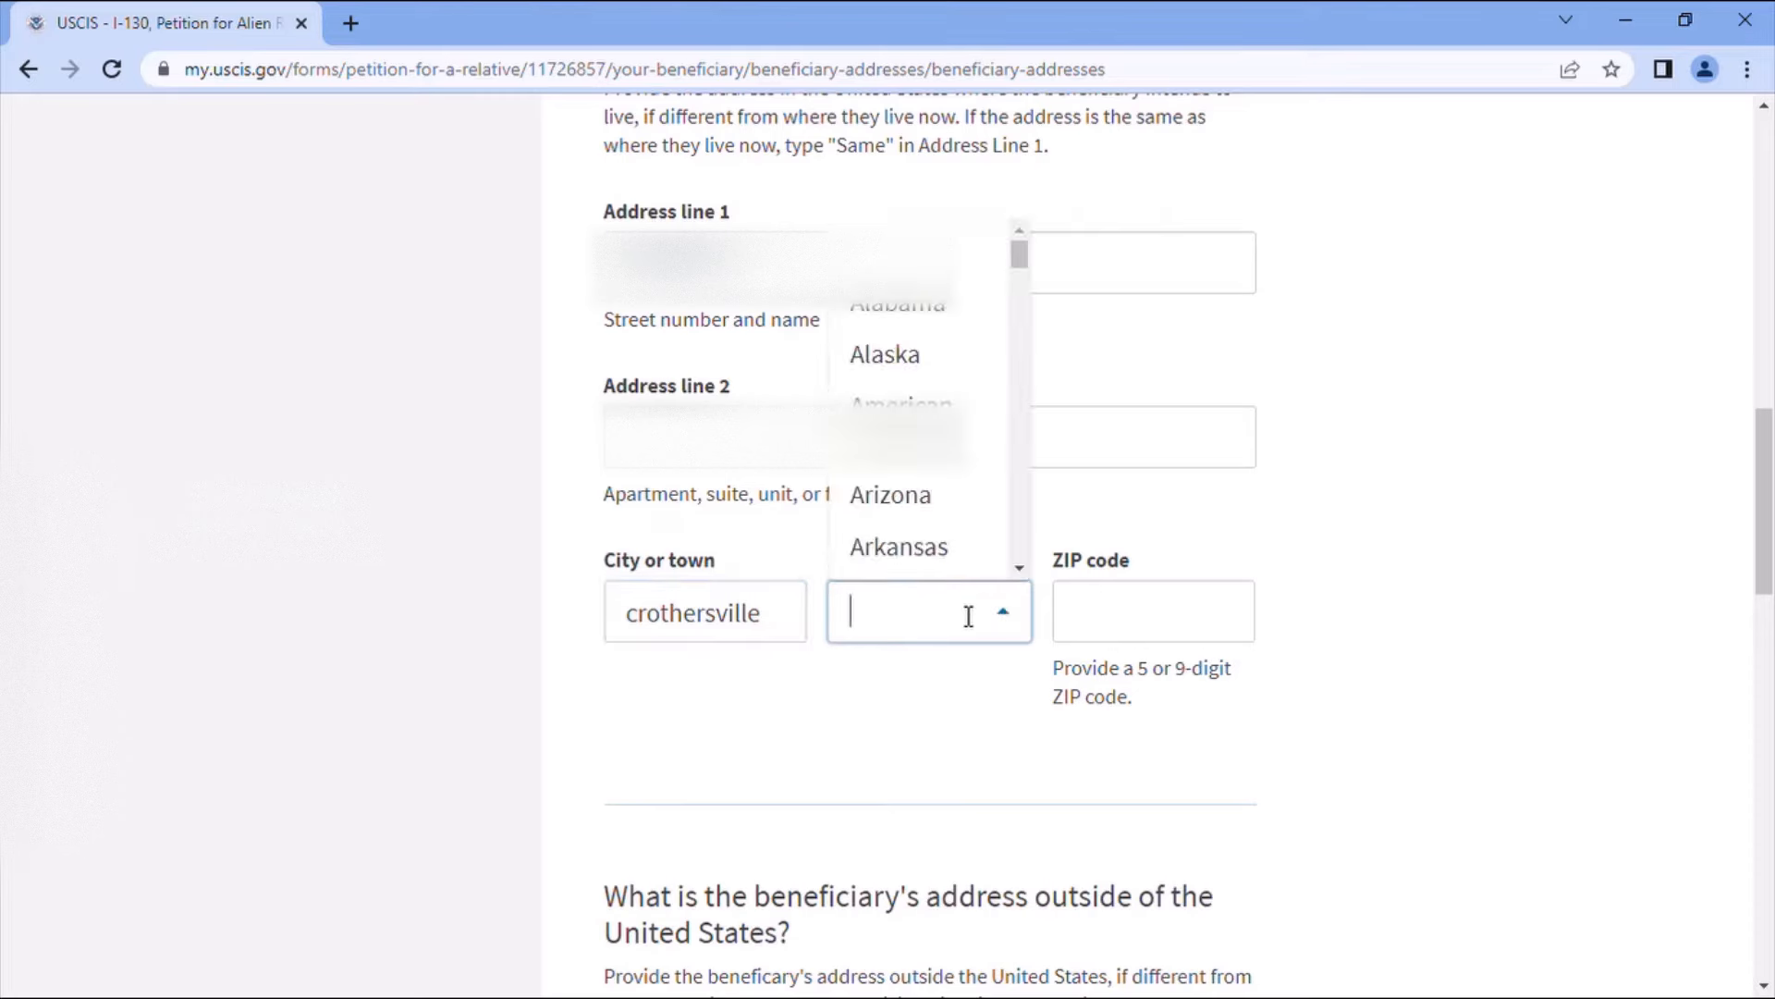
text(I)
click(936, 361)
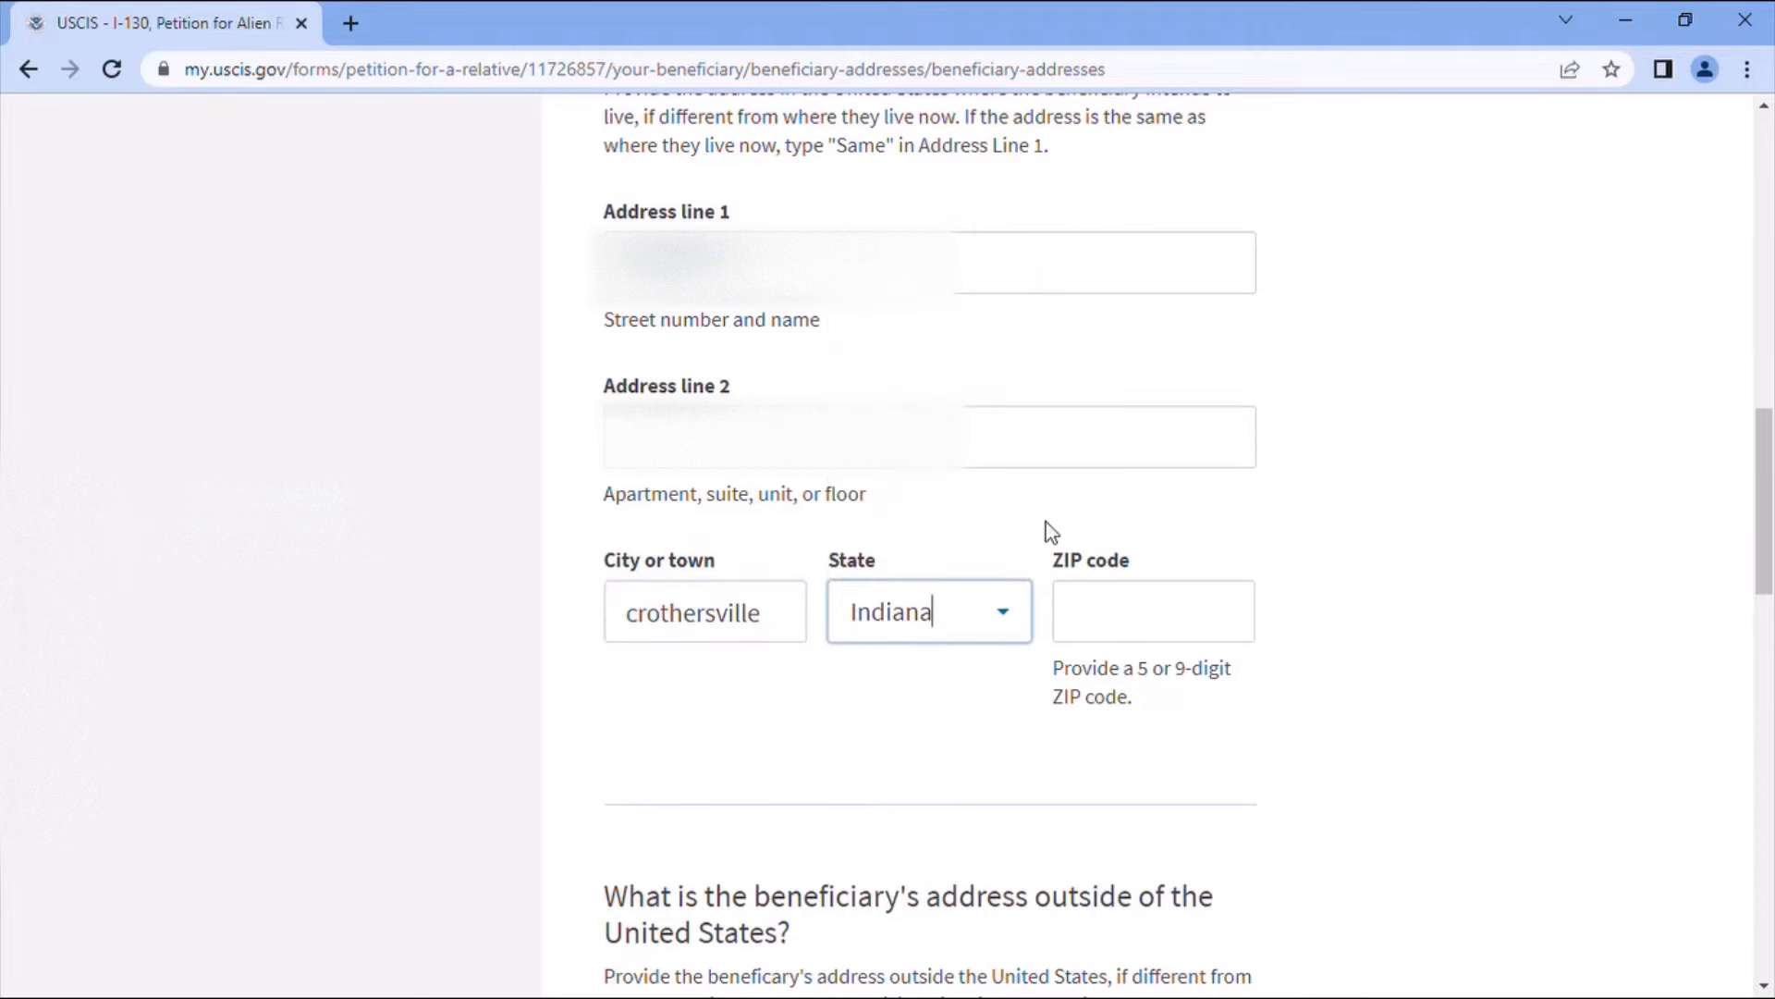
- Add the U.S. ZIP code and save the beneficiary's addresses
click(1095, 610)
text(4722)
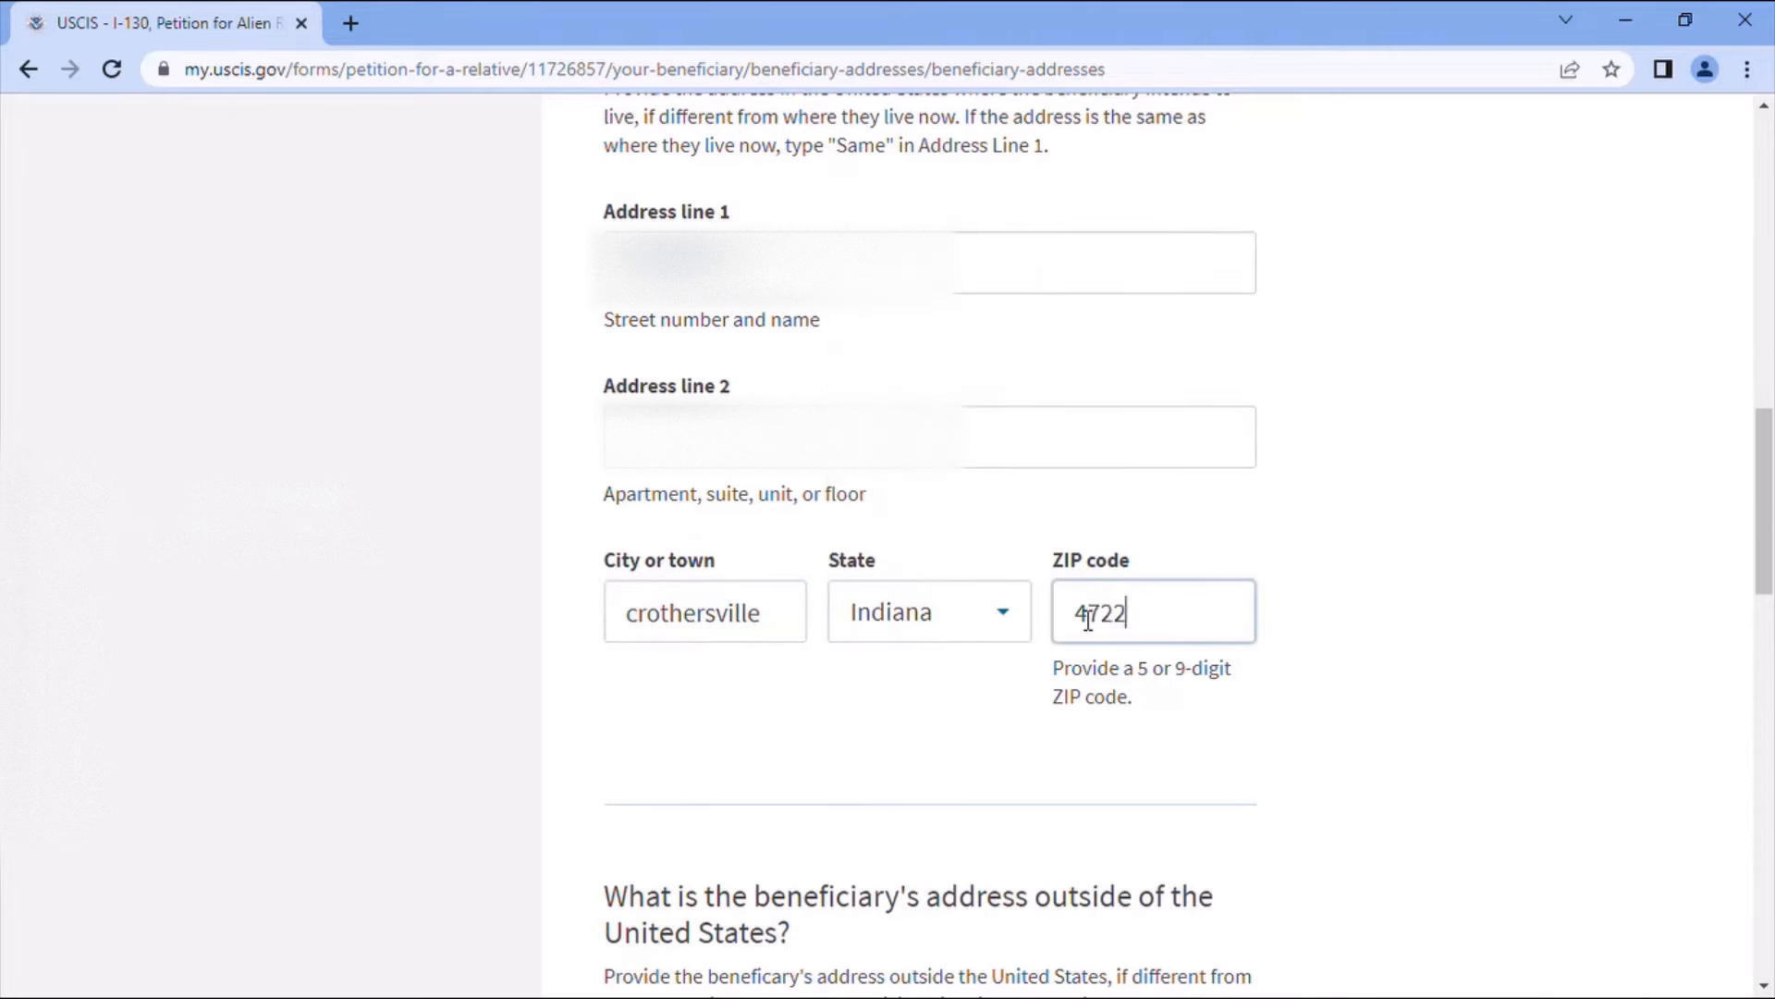
text(9)
scroll(1368, 814, down, 3)
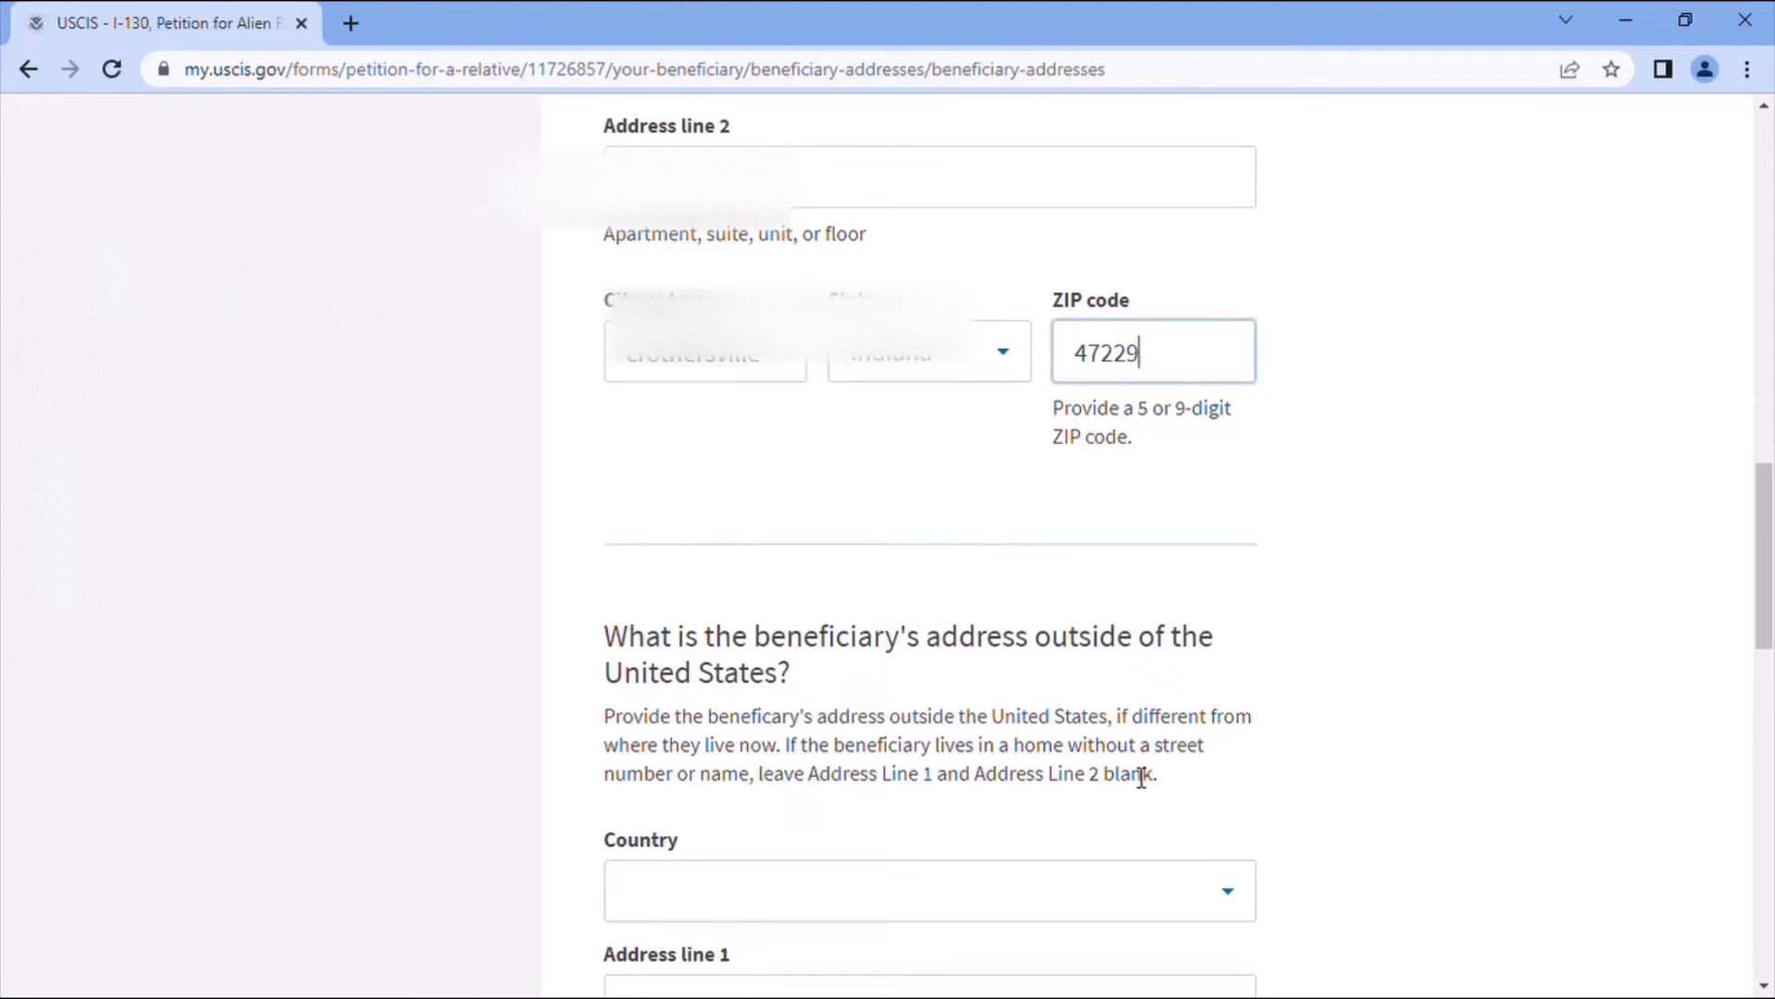
scroll(1141, 777, down, 3)
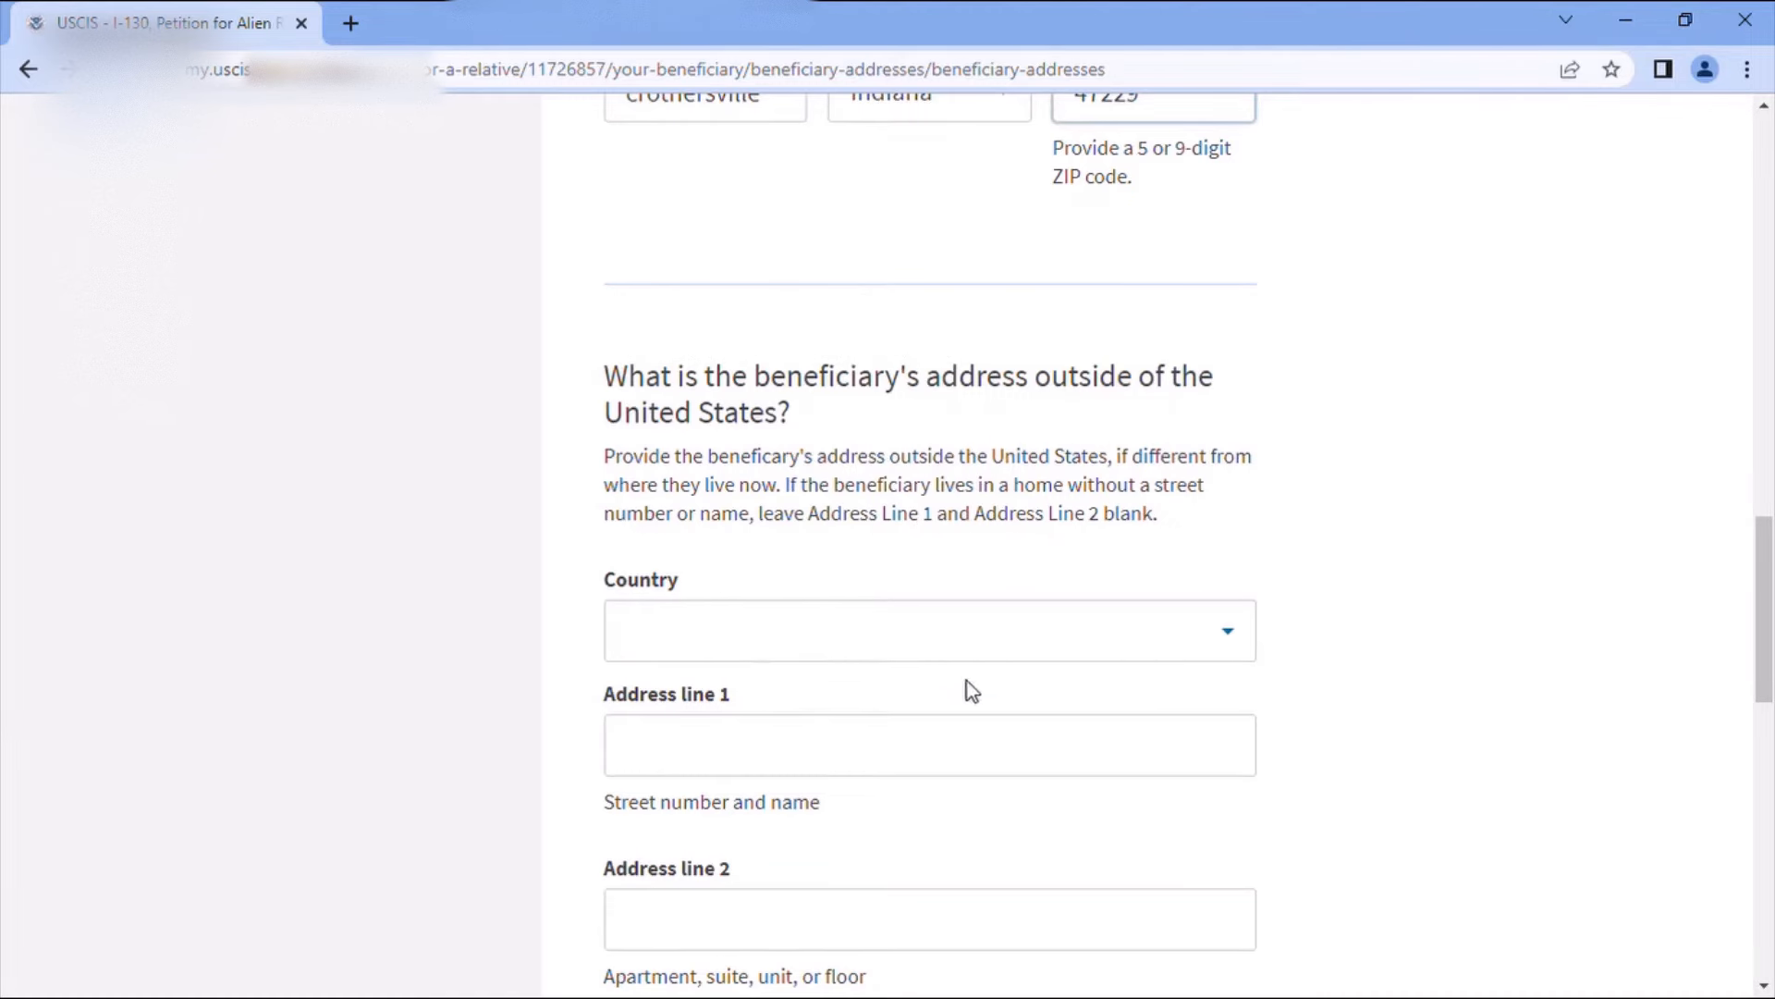
scroll(967, 689, down, 3)
scroll(995, 748, down, 3)
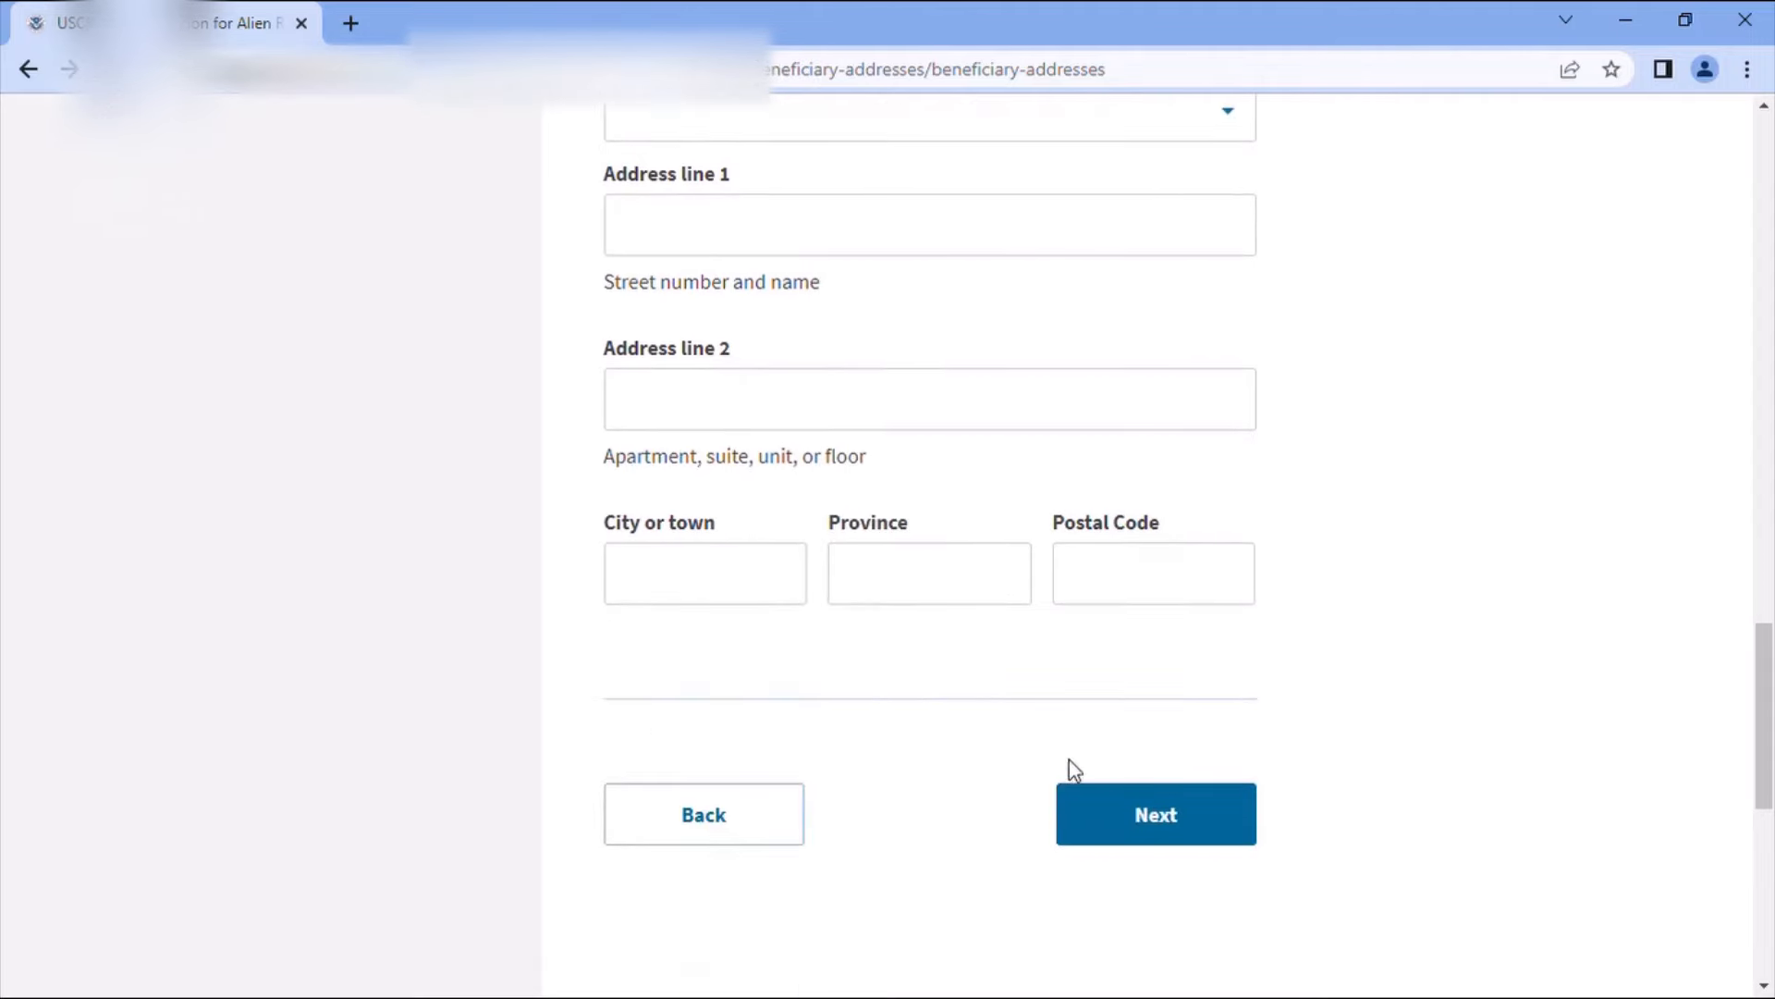
click(1149, 819)
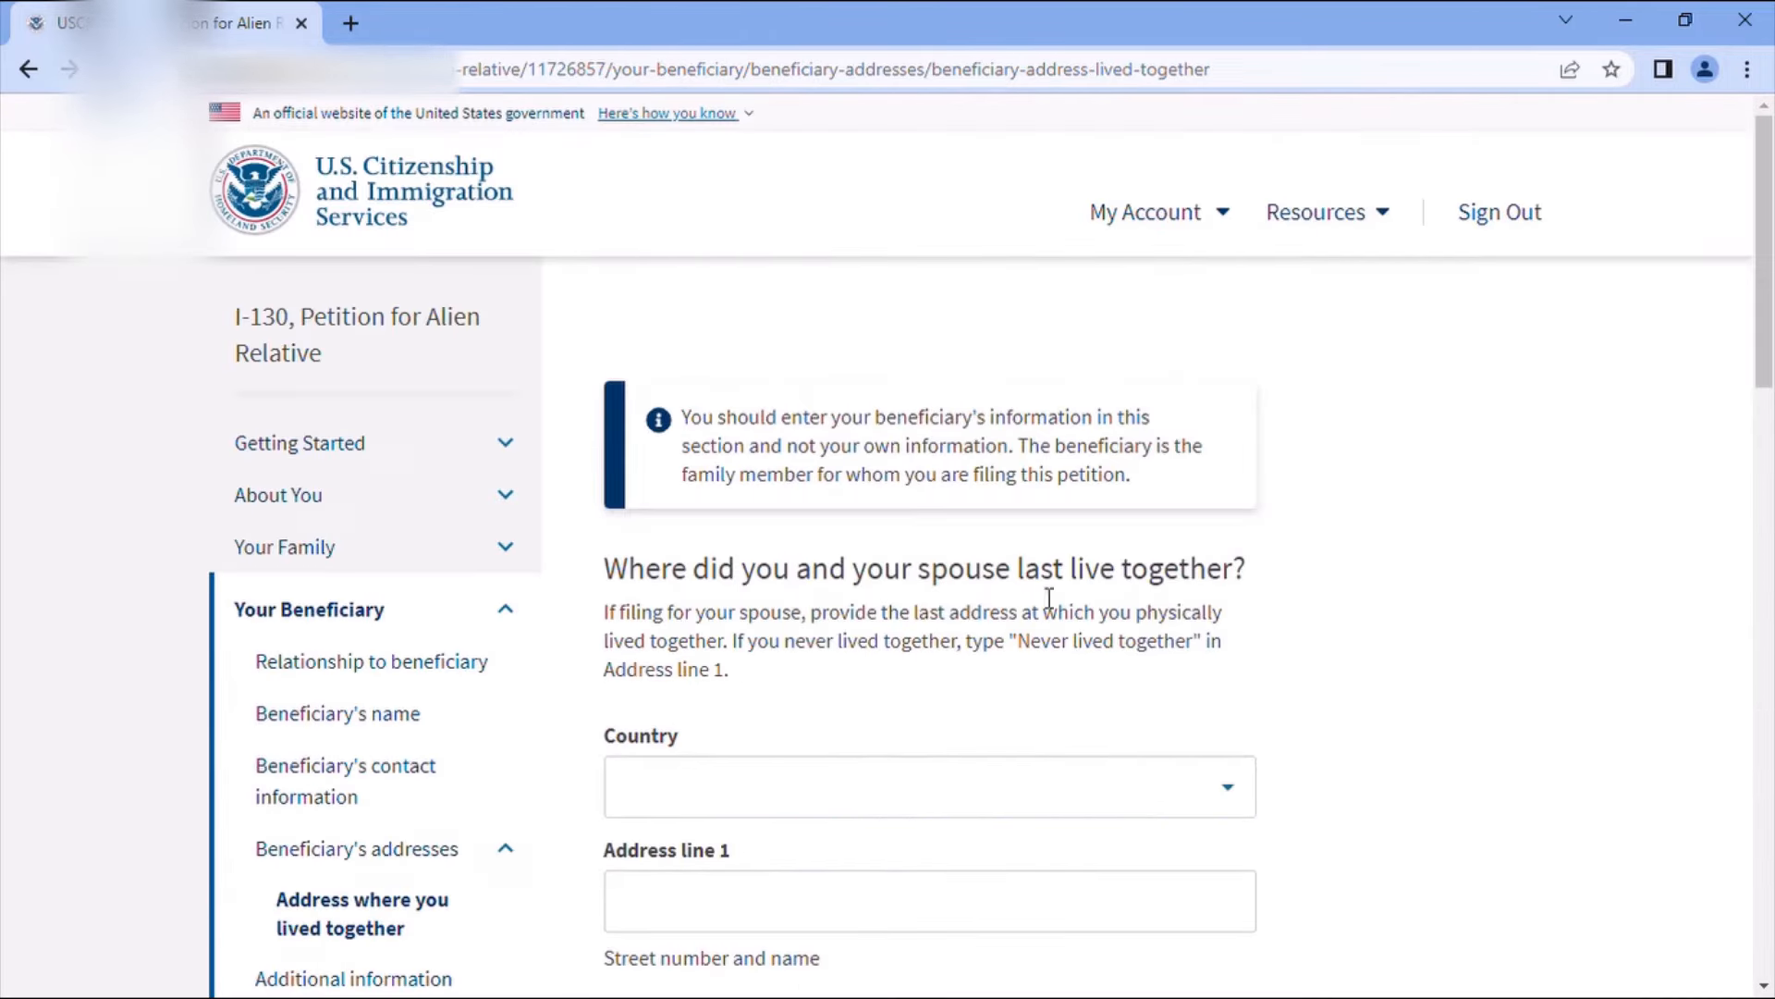
- Set the shared address country to Morocco and enter the street address
scroll(864, 559, down, 3)
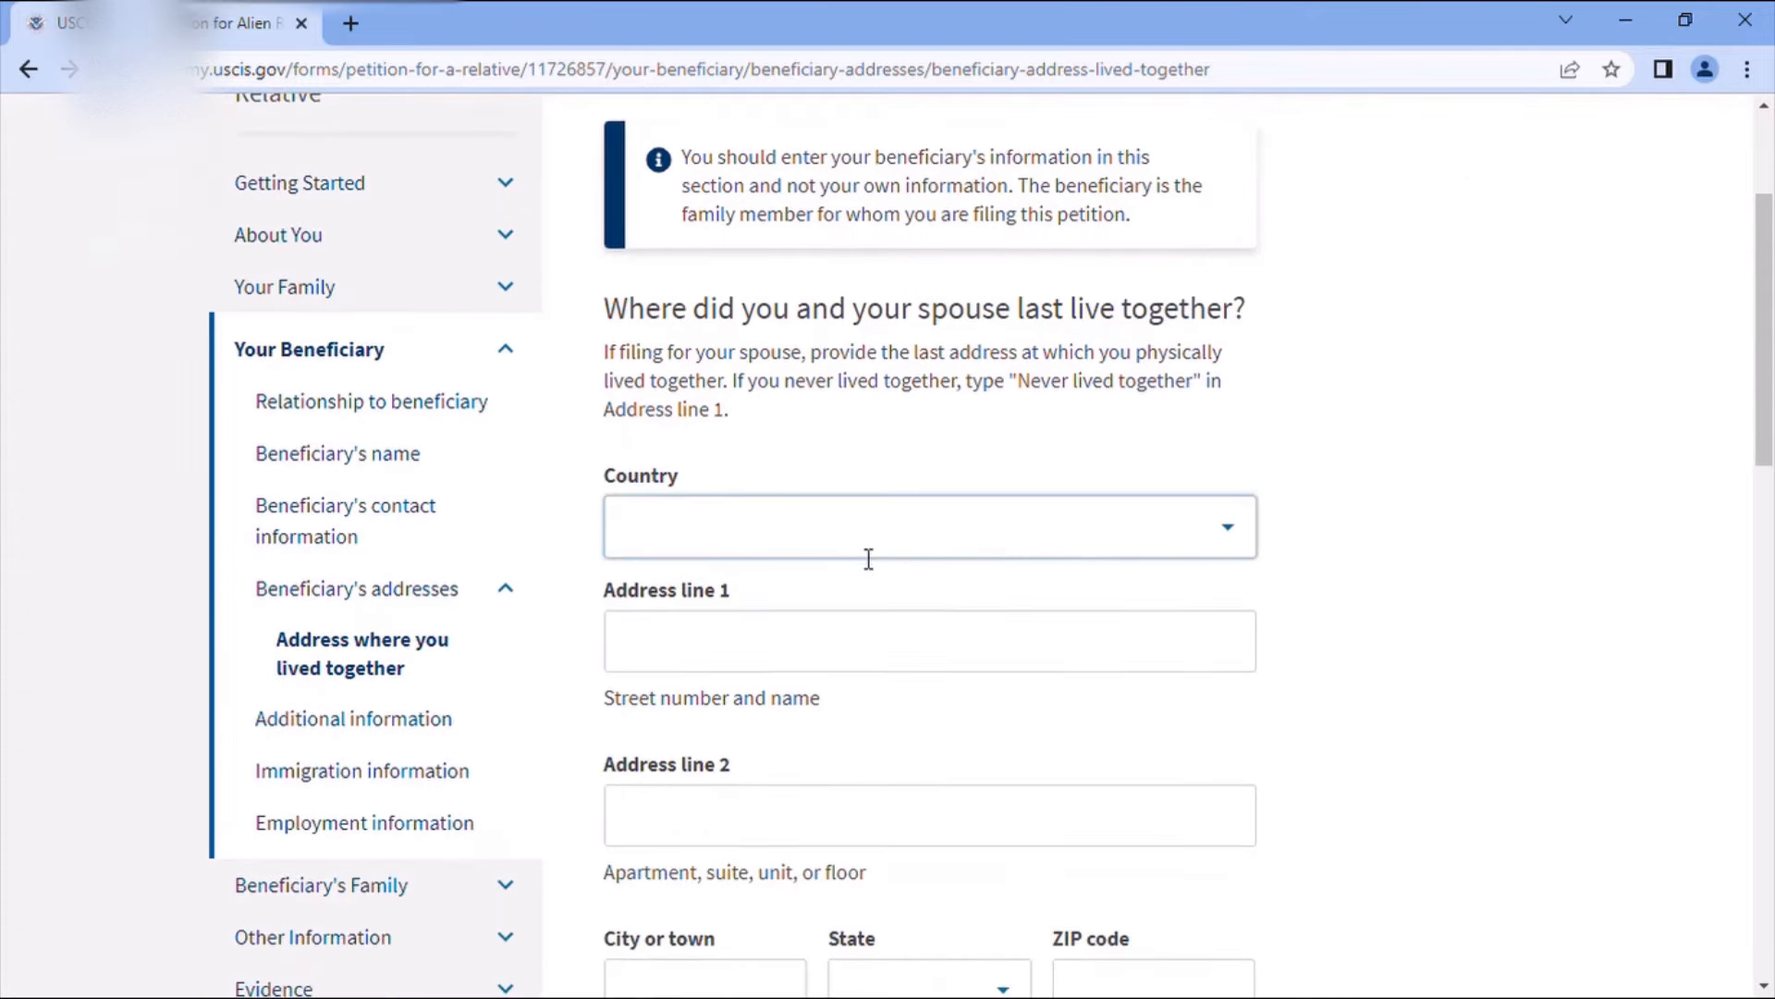
click(854, 546)
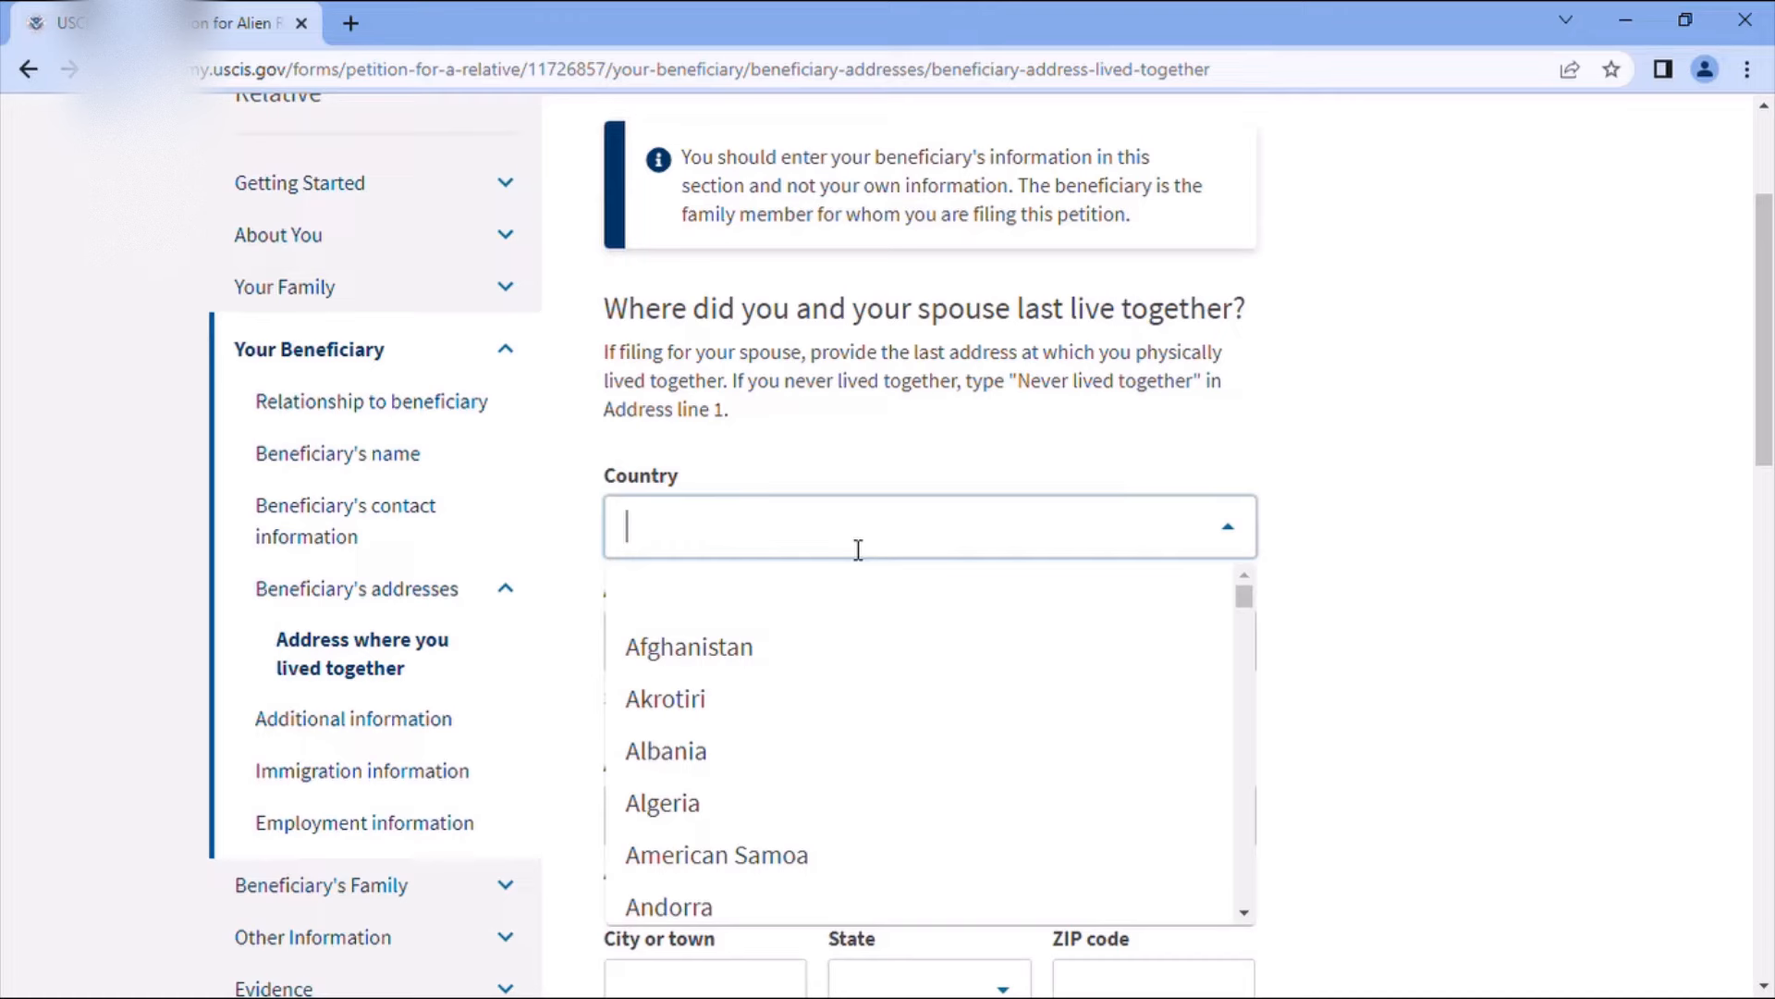
text(m)
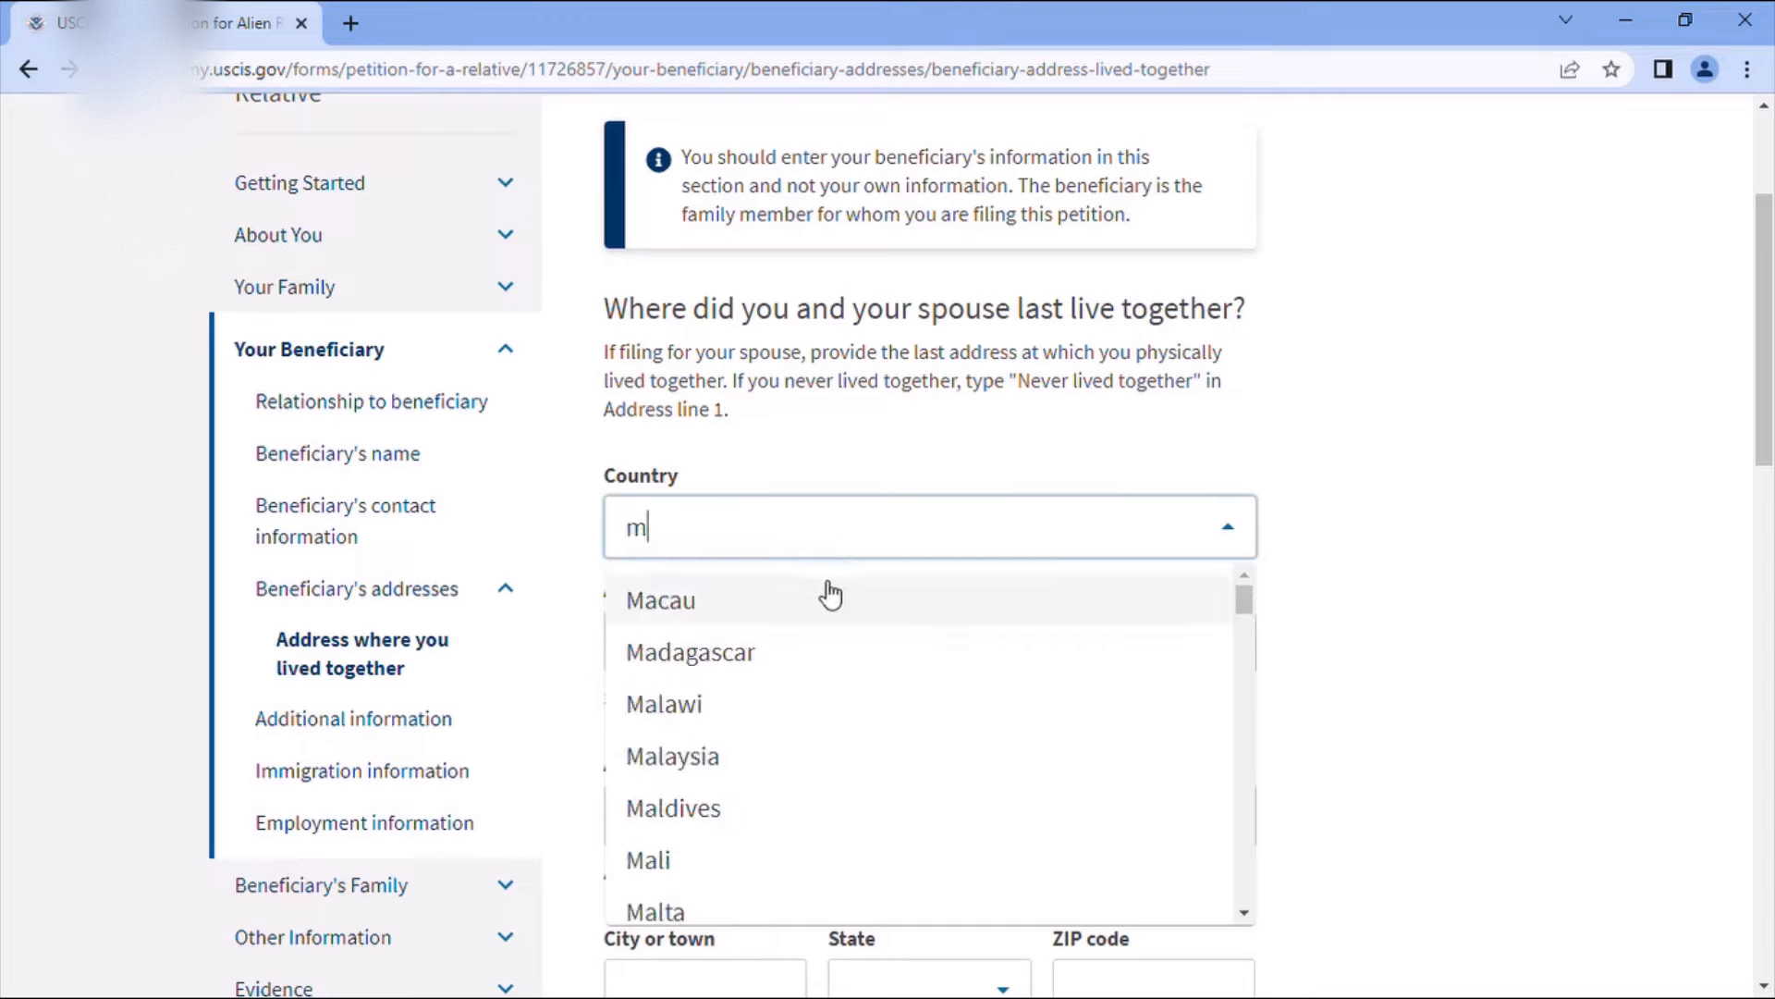
text(or)
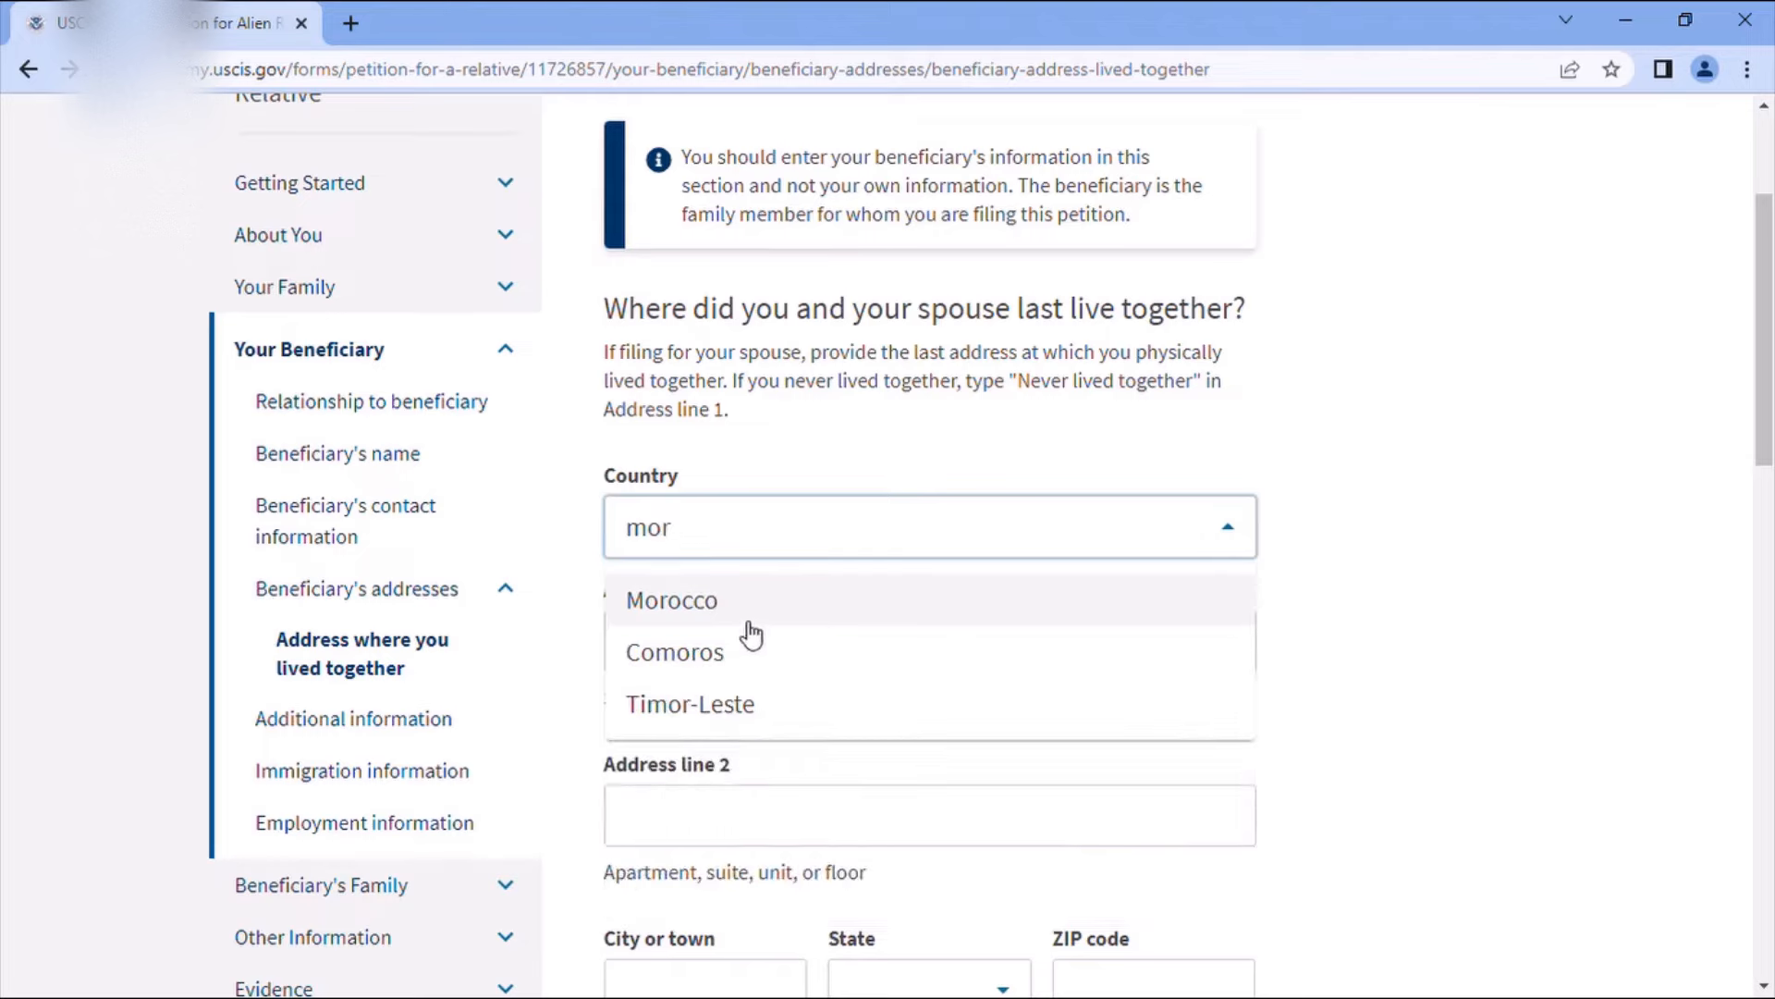
click(738, 618)
click(756, 653)
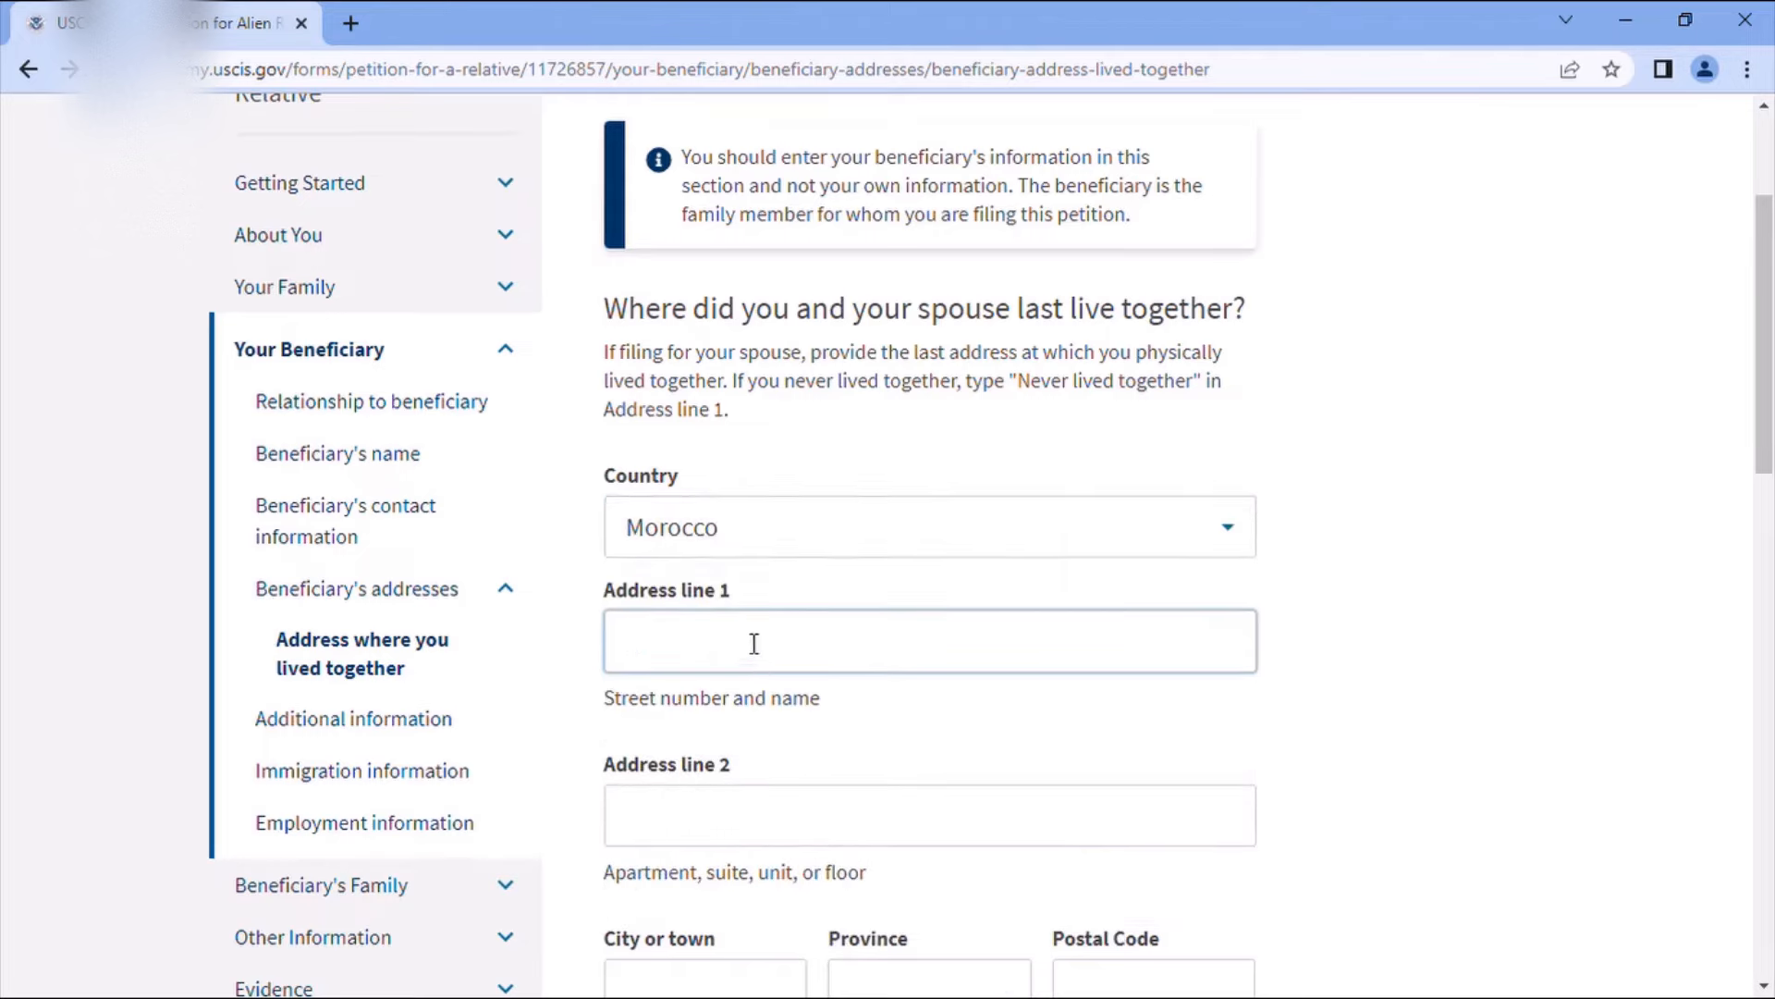
- Enter Khenifra as the city and province, then fill in the postal code
scroll(746, 638, down, 3)
click(715, 744)
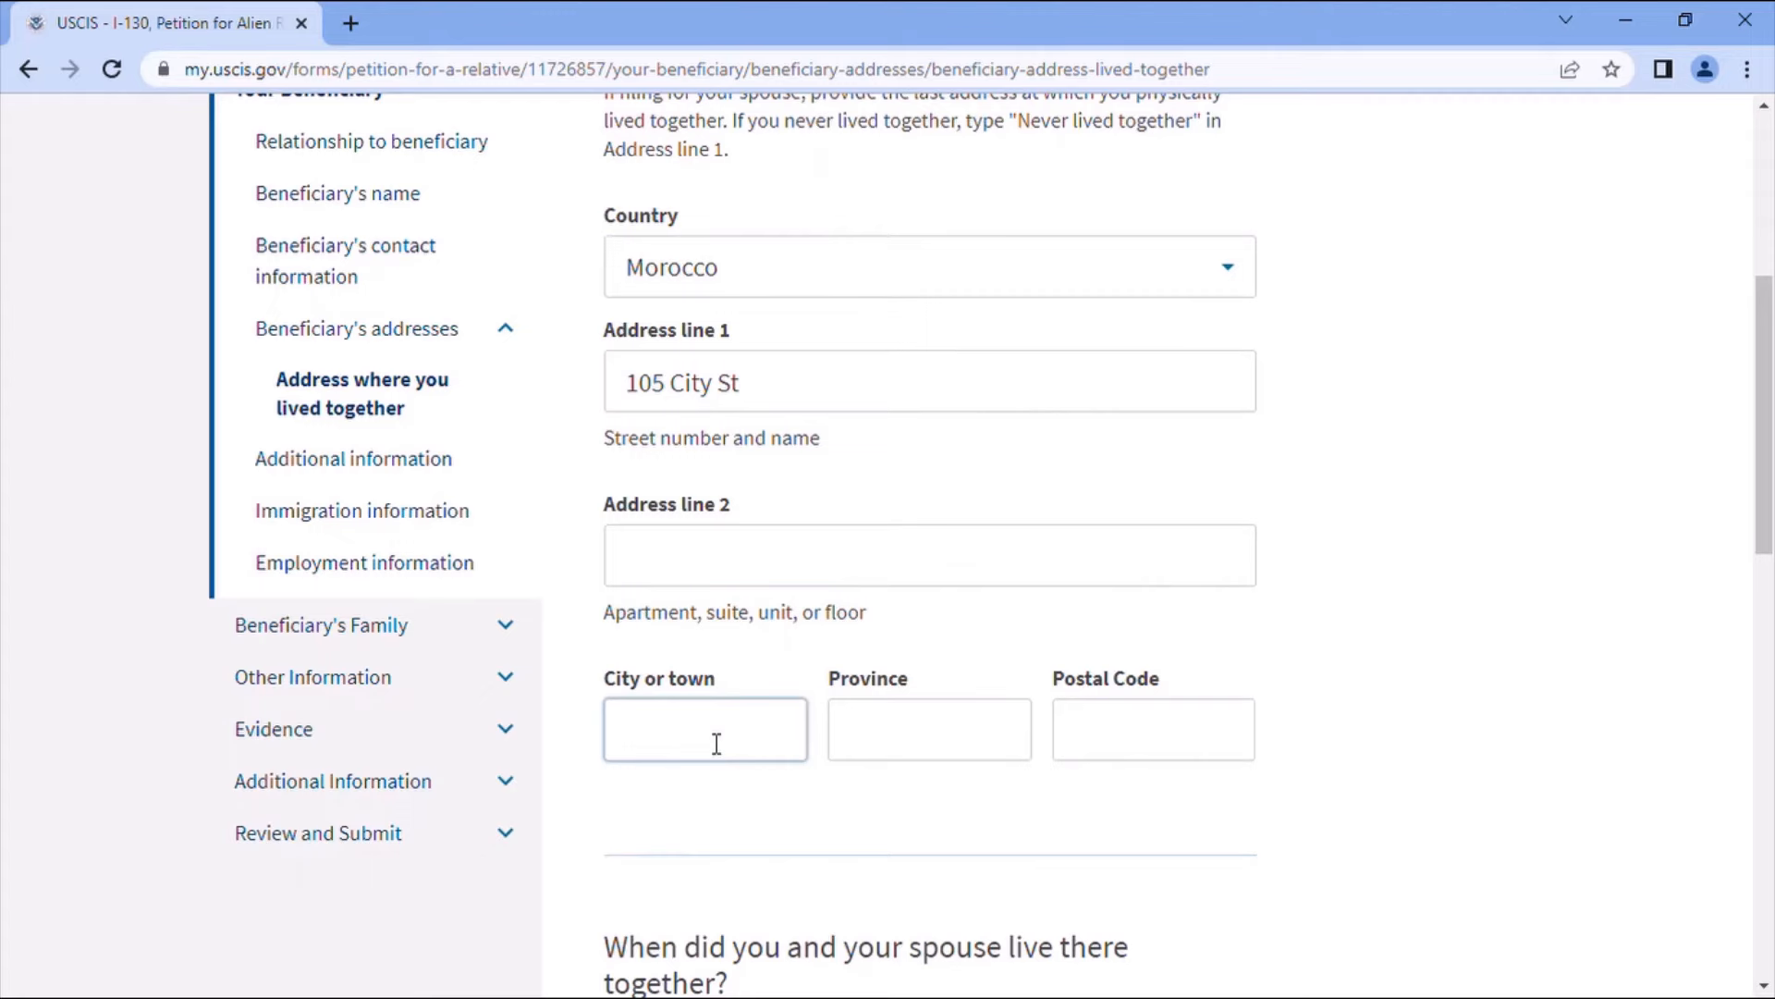
text(Khenifra)
click(858, 737)
text(Khen)
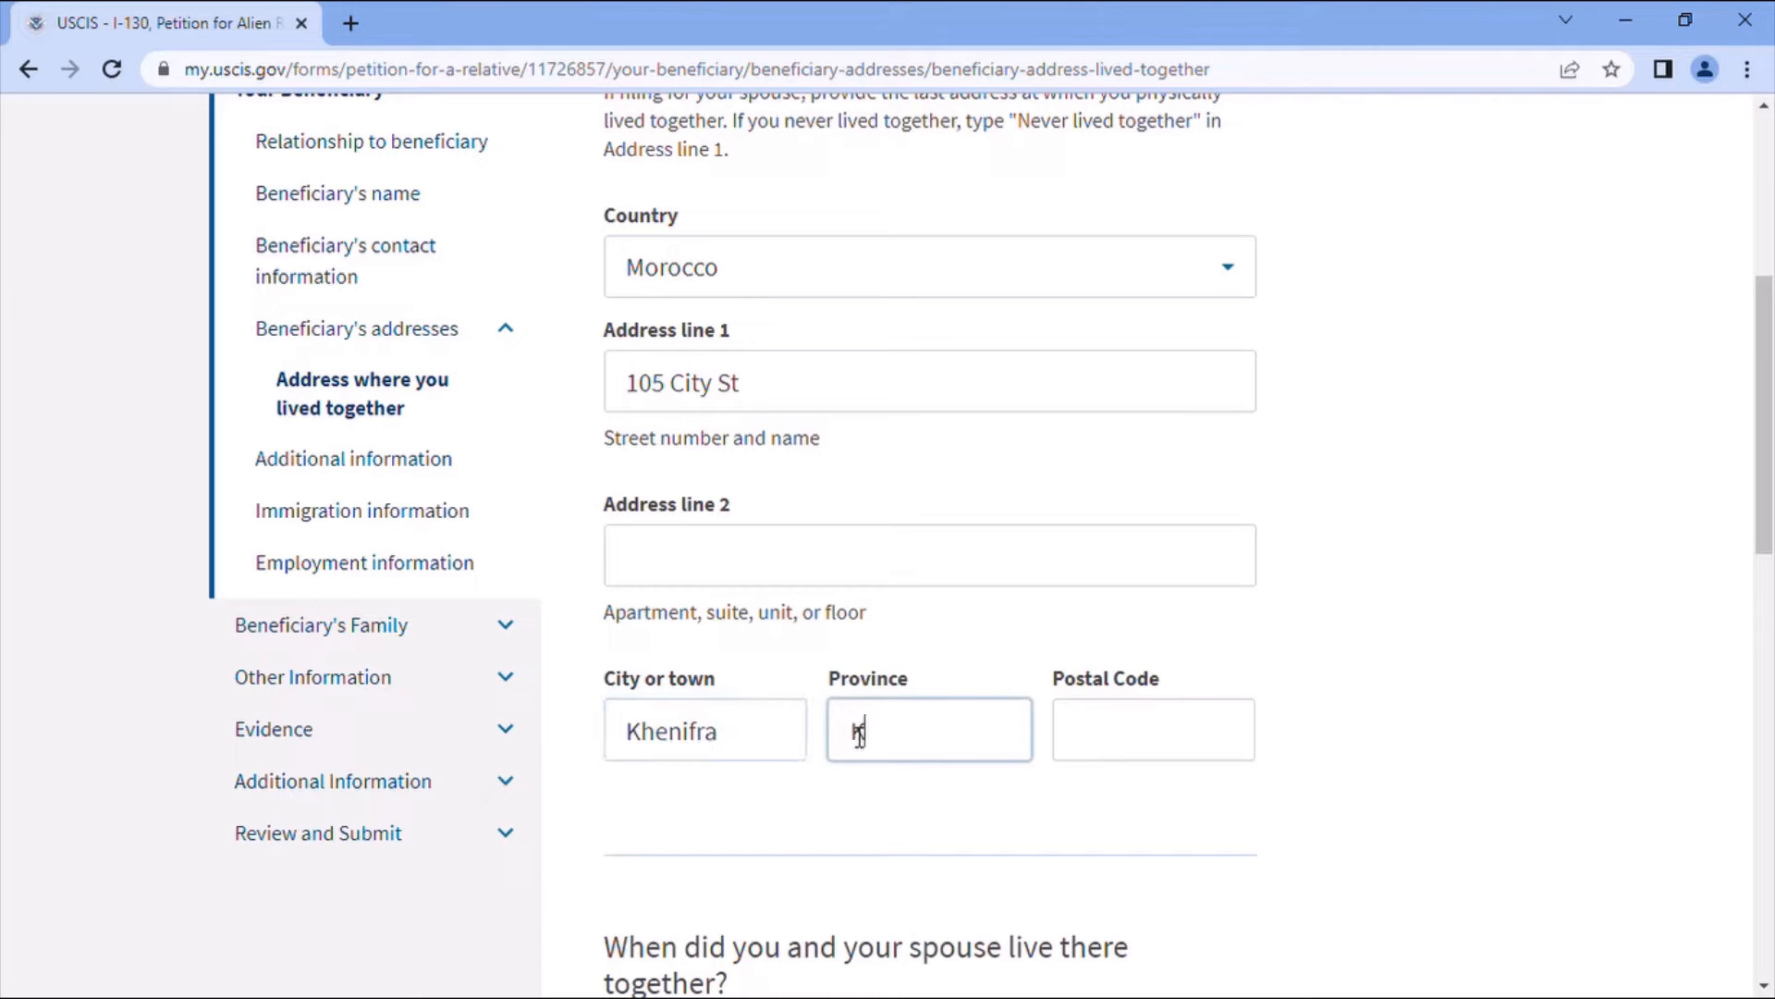
text(ifra)
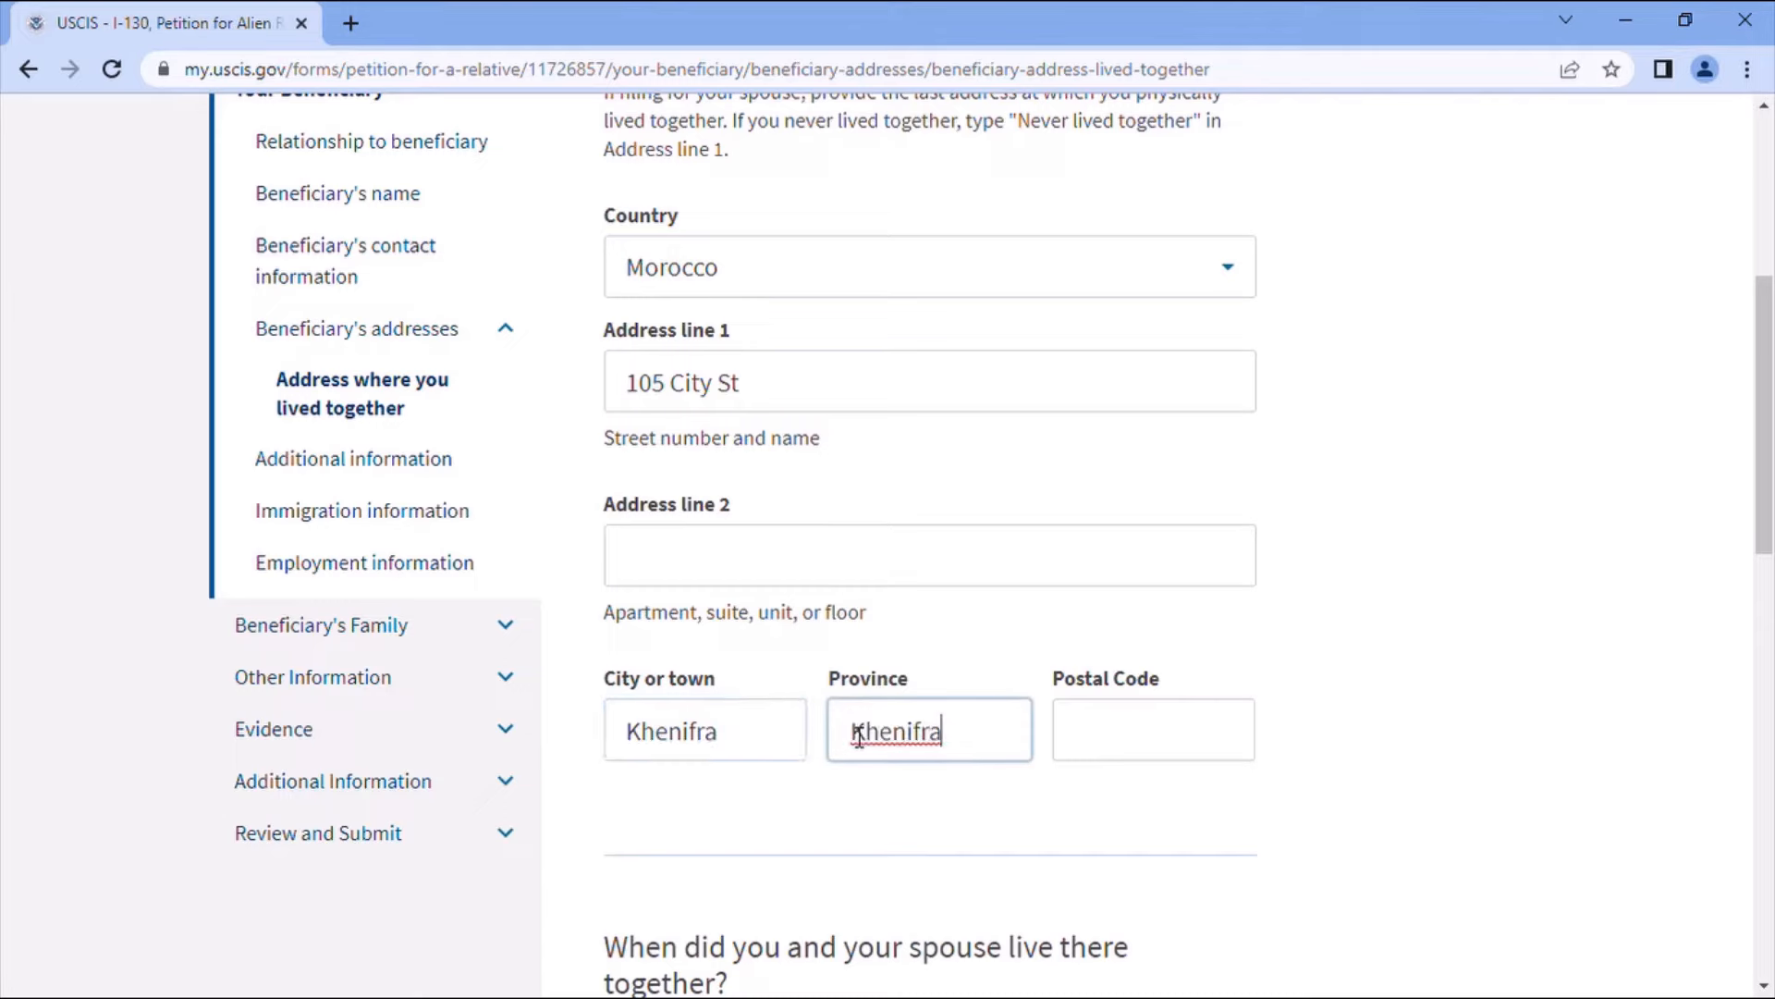
click(1122, 731)
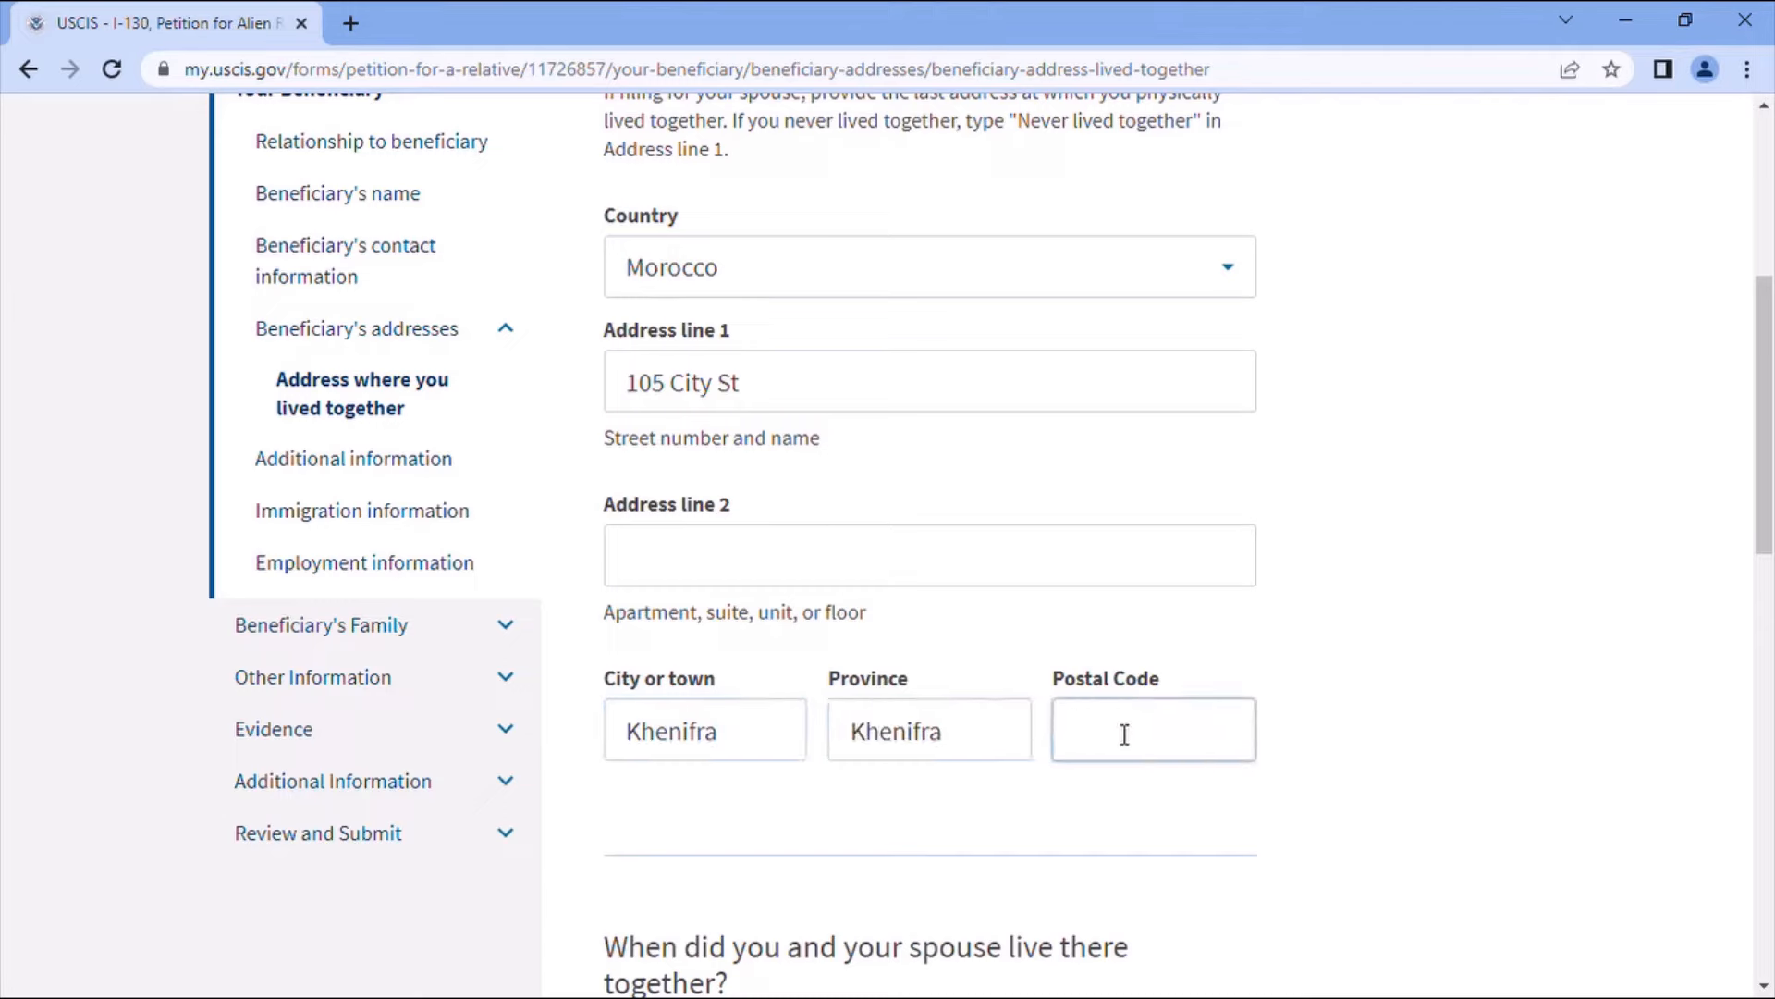
text(54000)
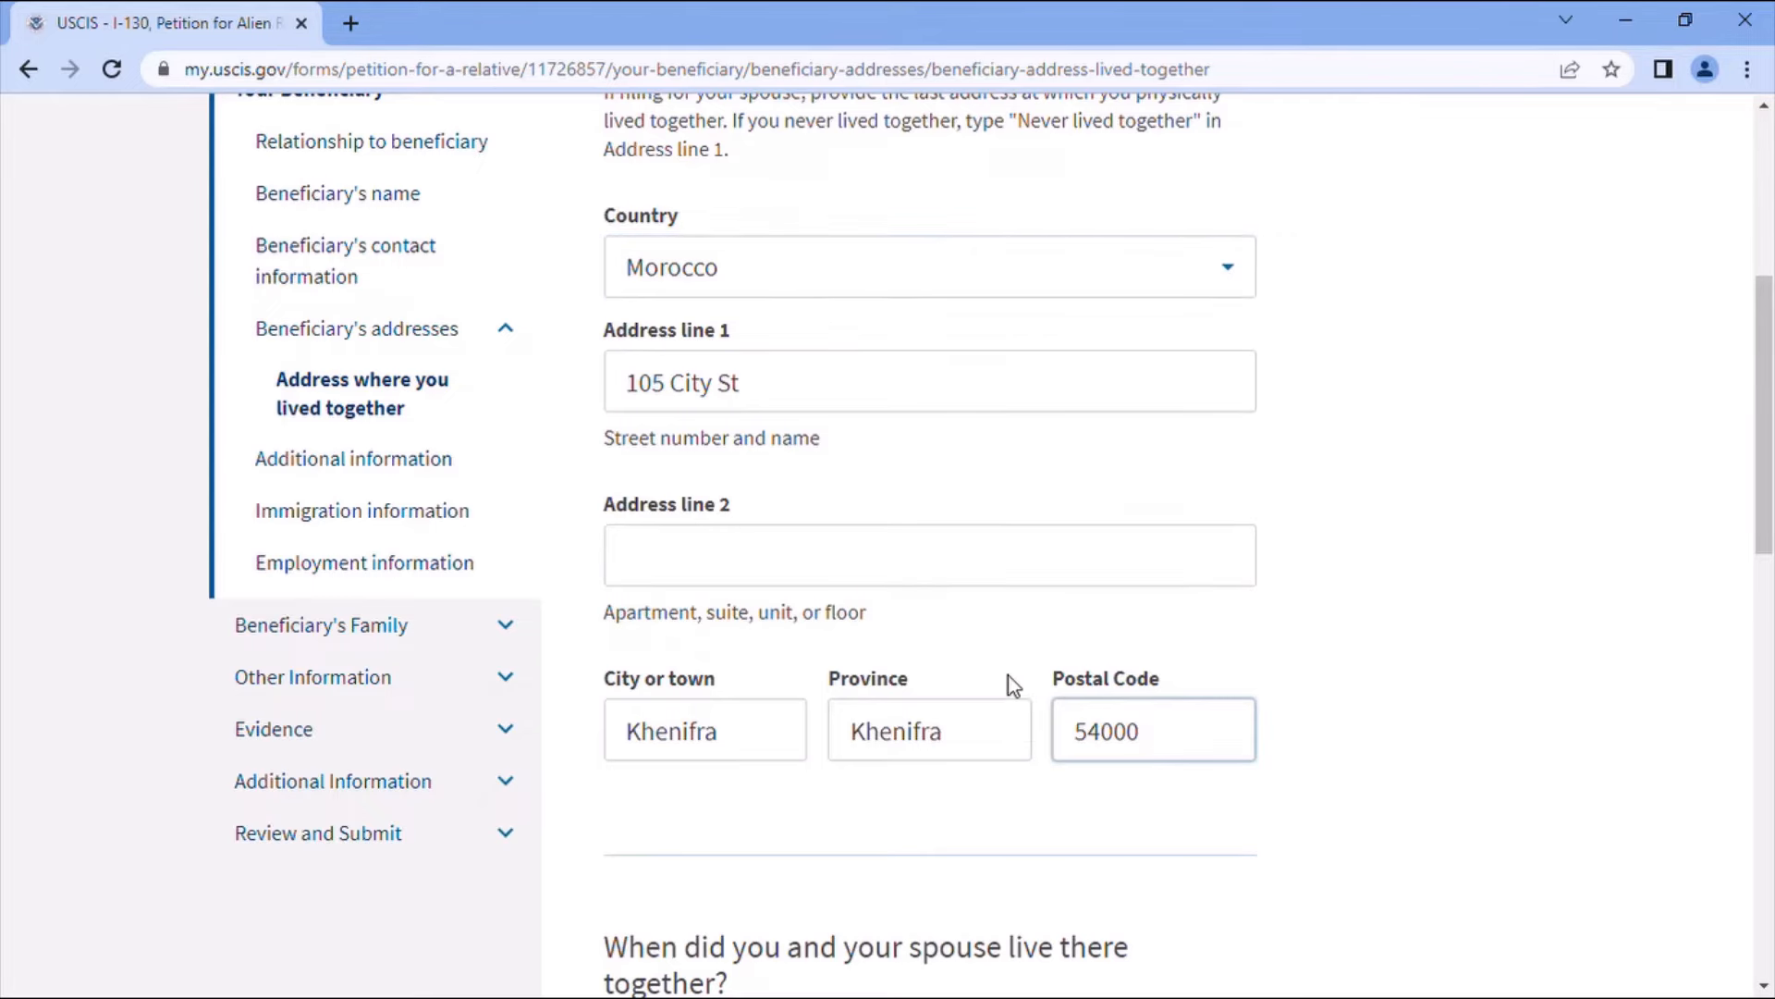
- Enter 01/01/2023 as the date the couple began living at the Khenifra address
scroll(1015, 685, down, 4)
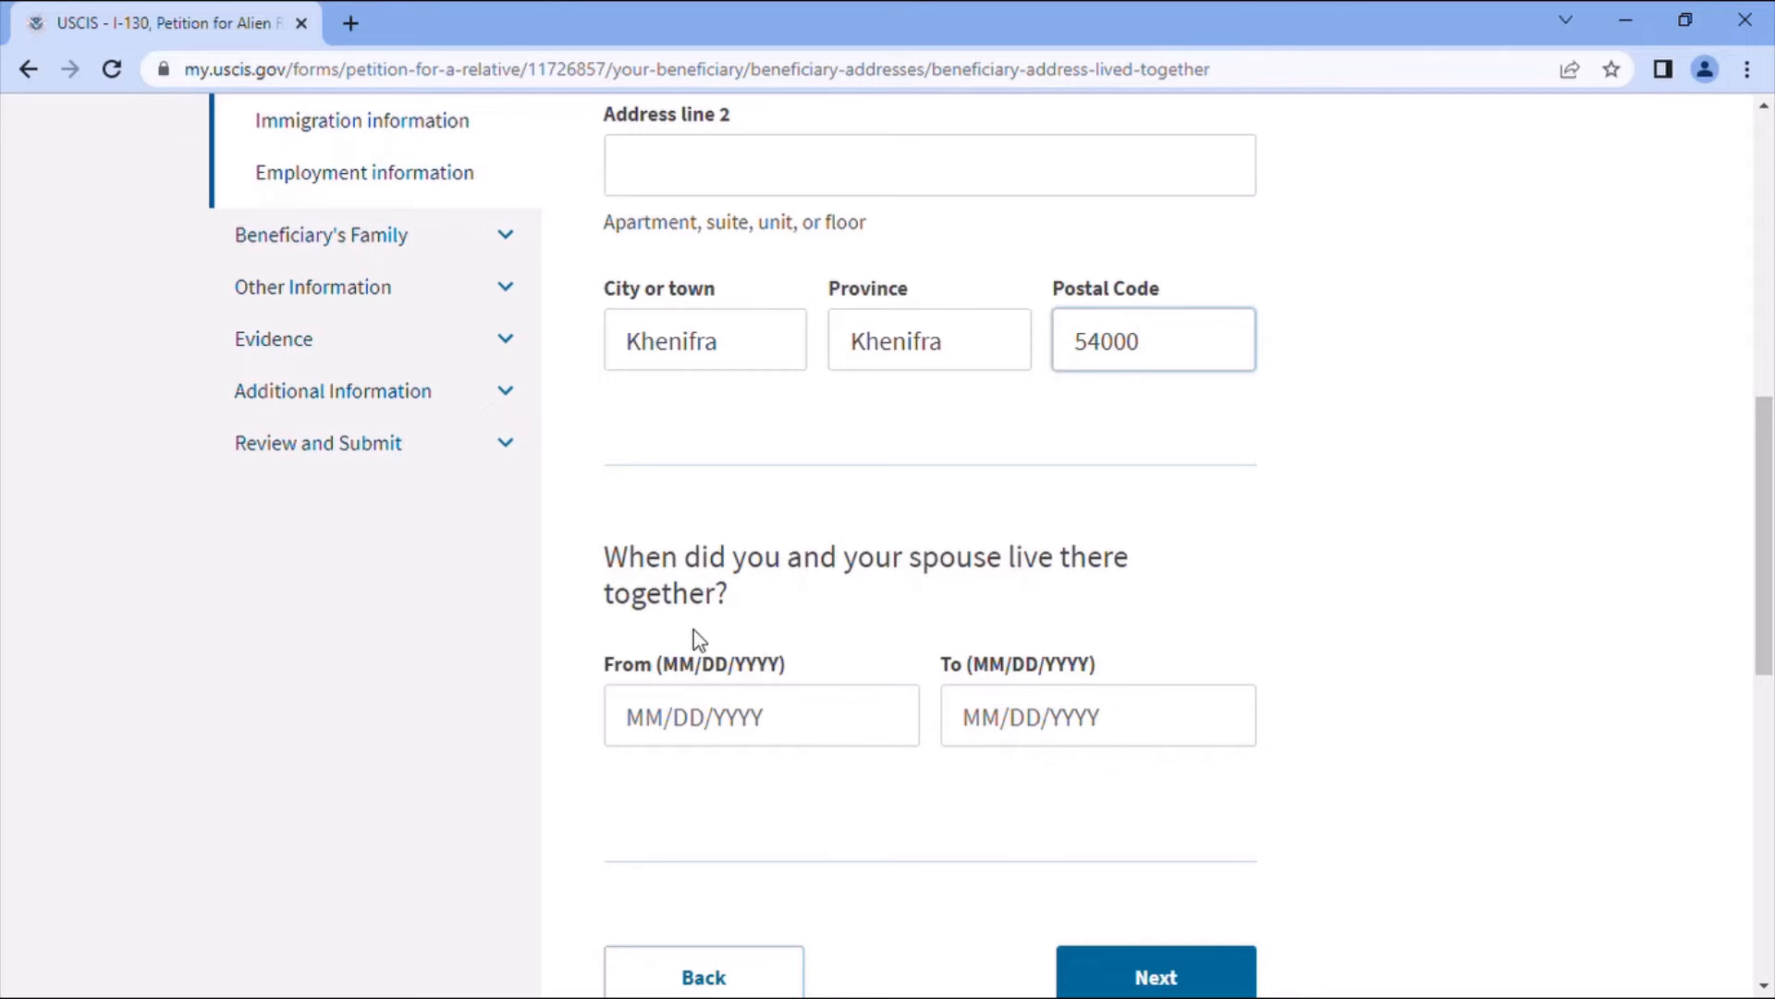
click(673, 726)
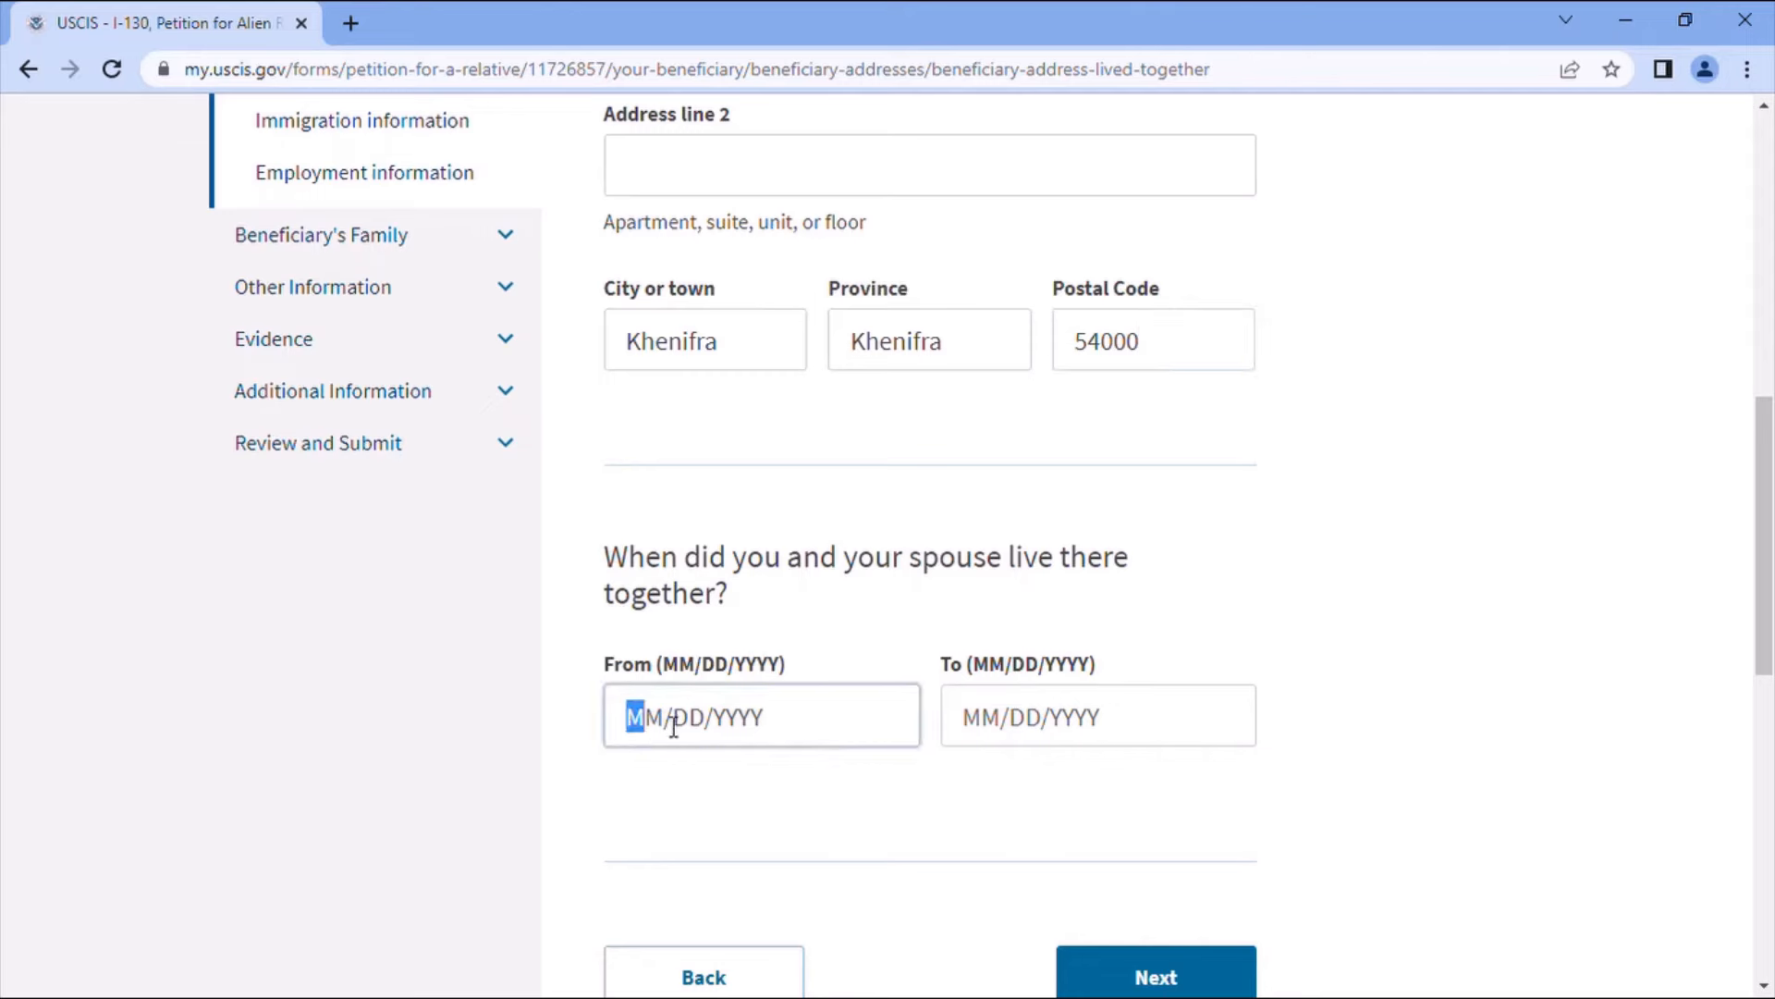
text(10/10/2)
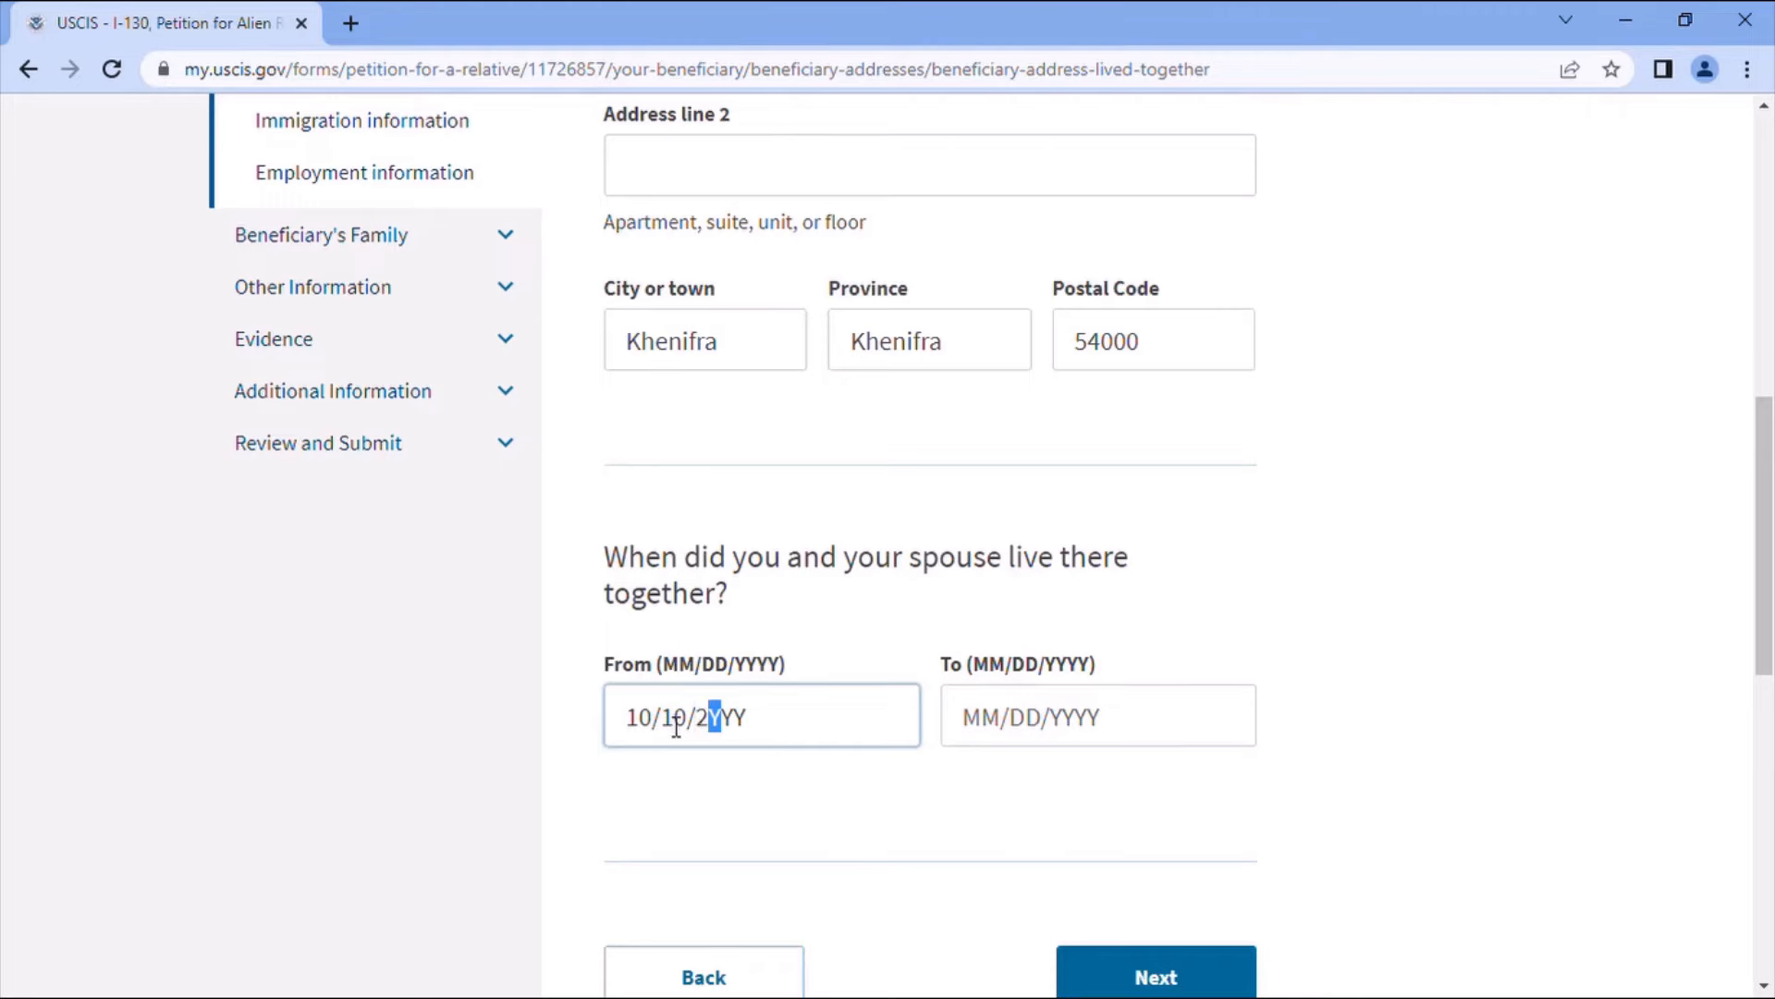
text(0)
click(654, 731)
click(653, 730)
key(BackSpace)
key(BackSpace)
text(01/01/2023)
- Enter 03/03/2023 as the end date and save the lived-together dates
click(1003, 726)
text(01)
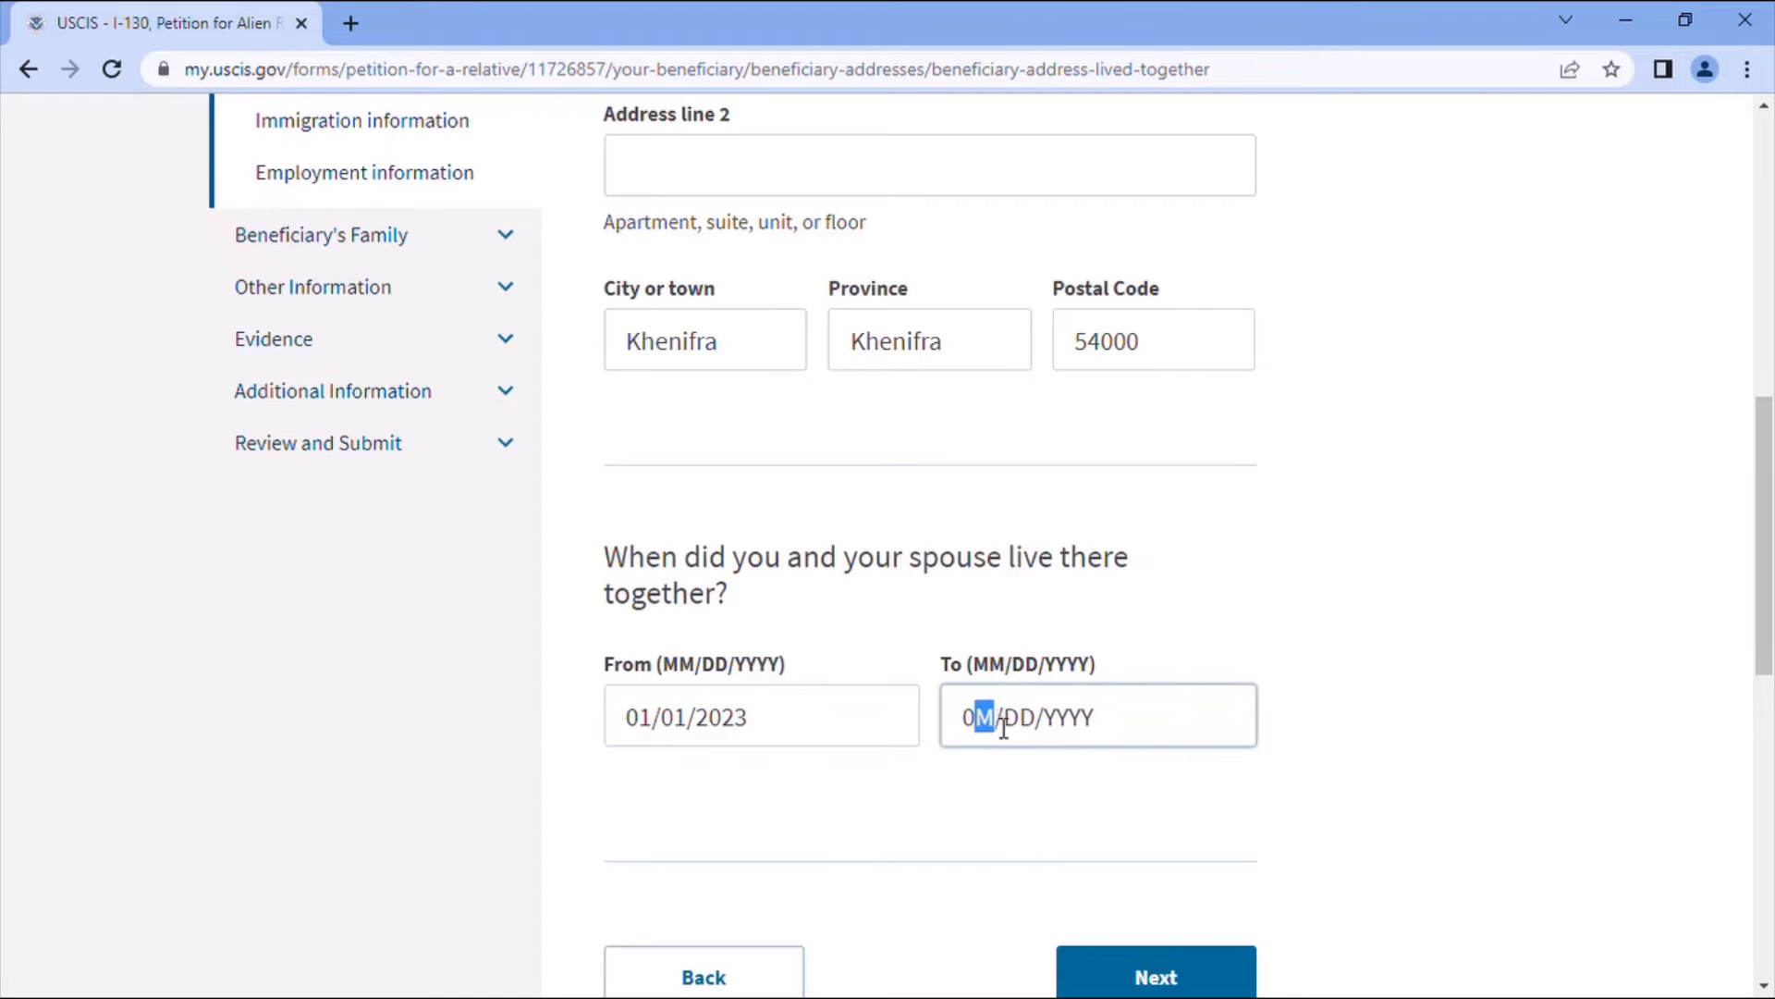
key(BackSpace)
key(BackSpace)
text(03/03/2023)
scroll(1121, 664, down, 3)
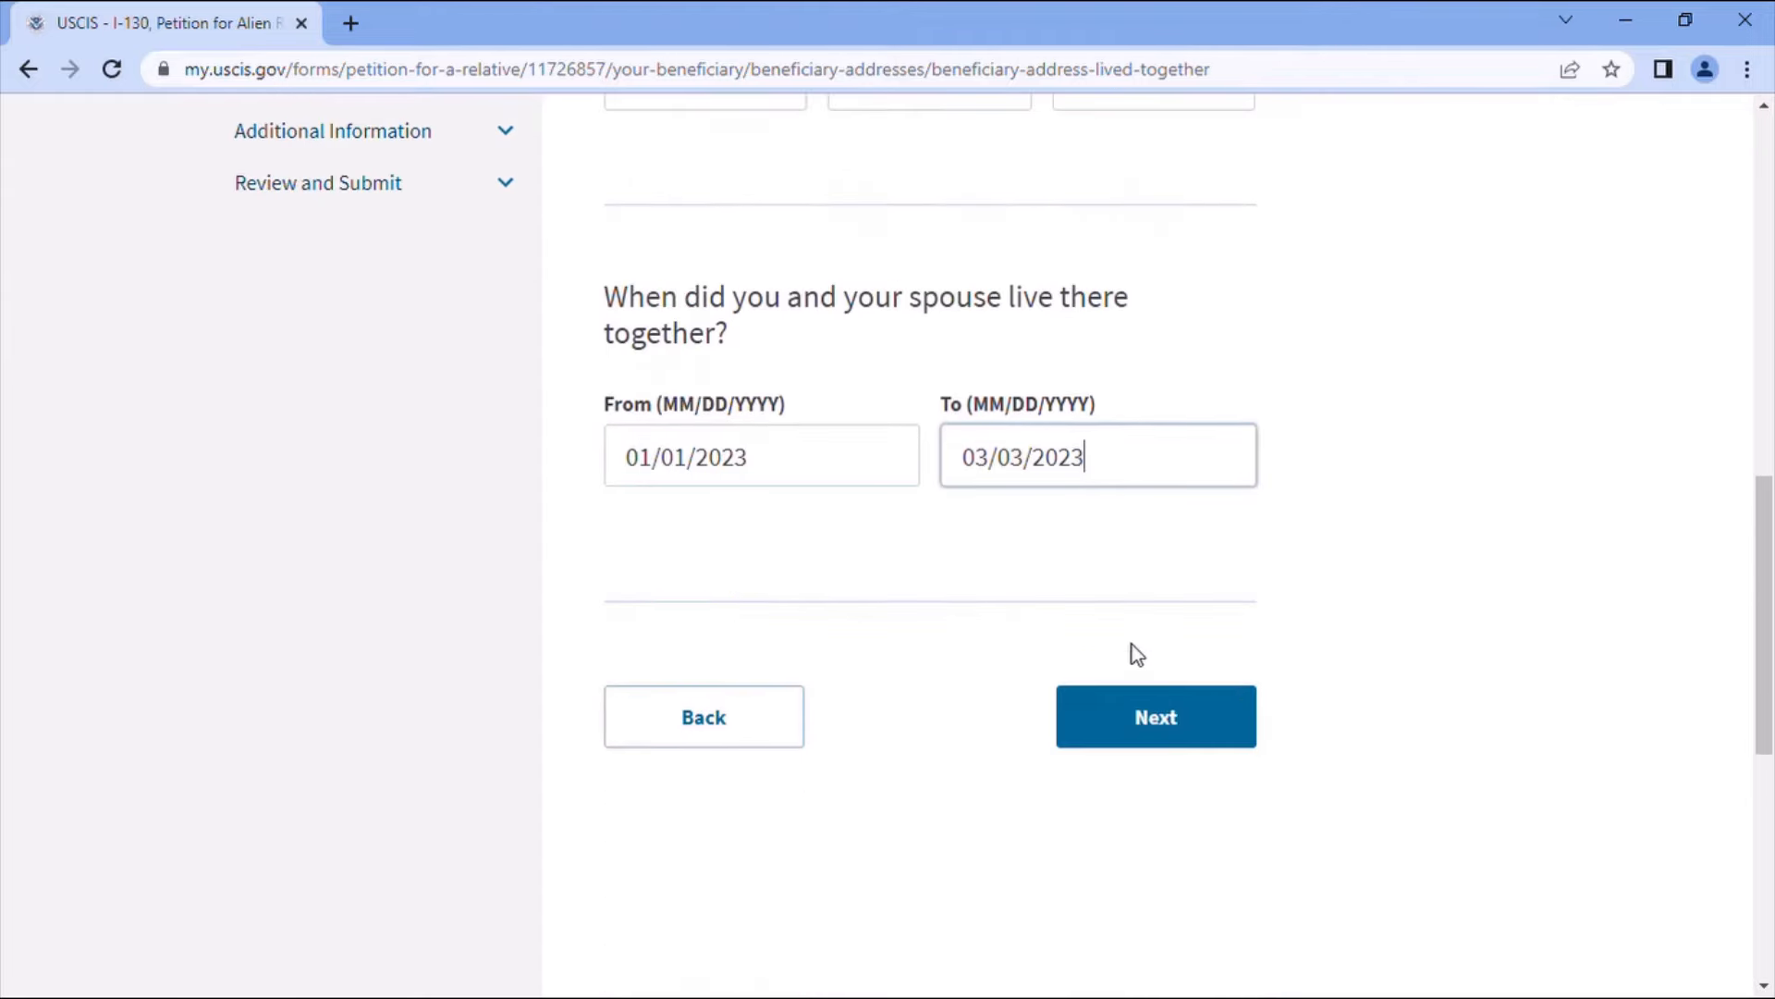
click(1194, 724)
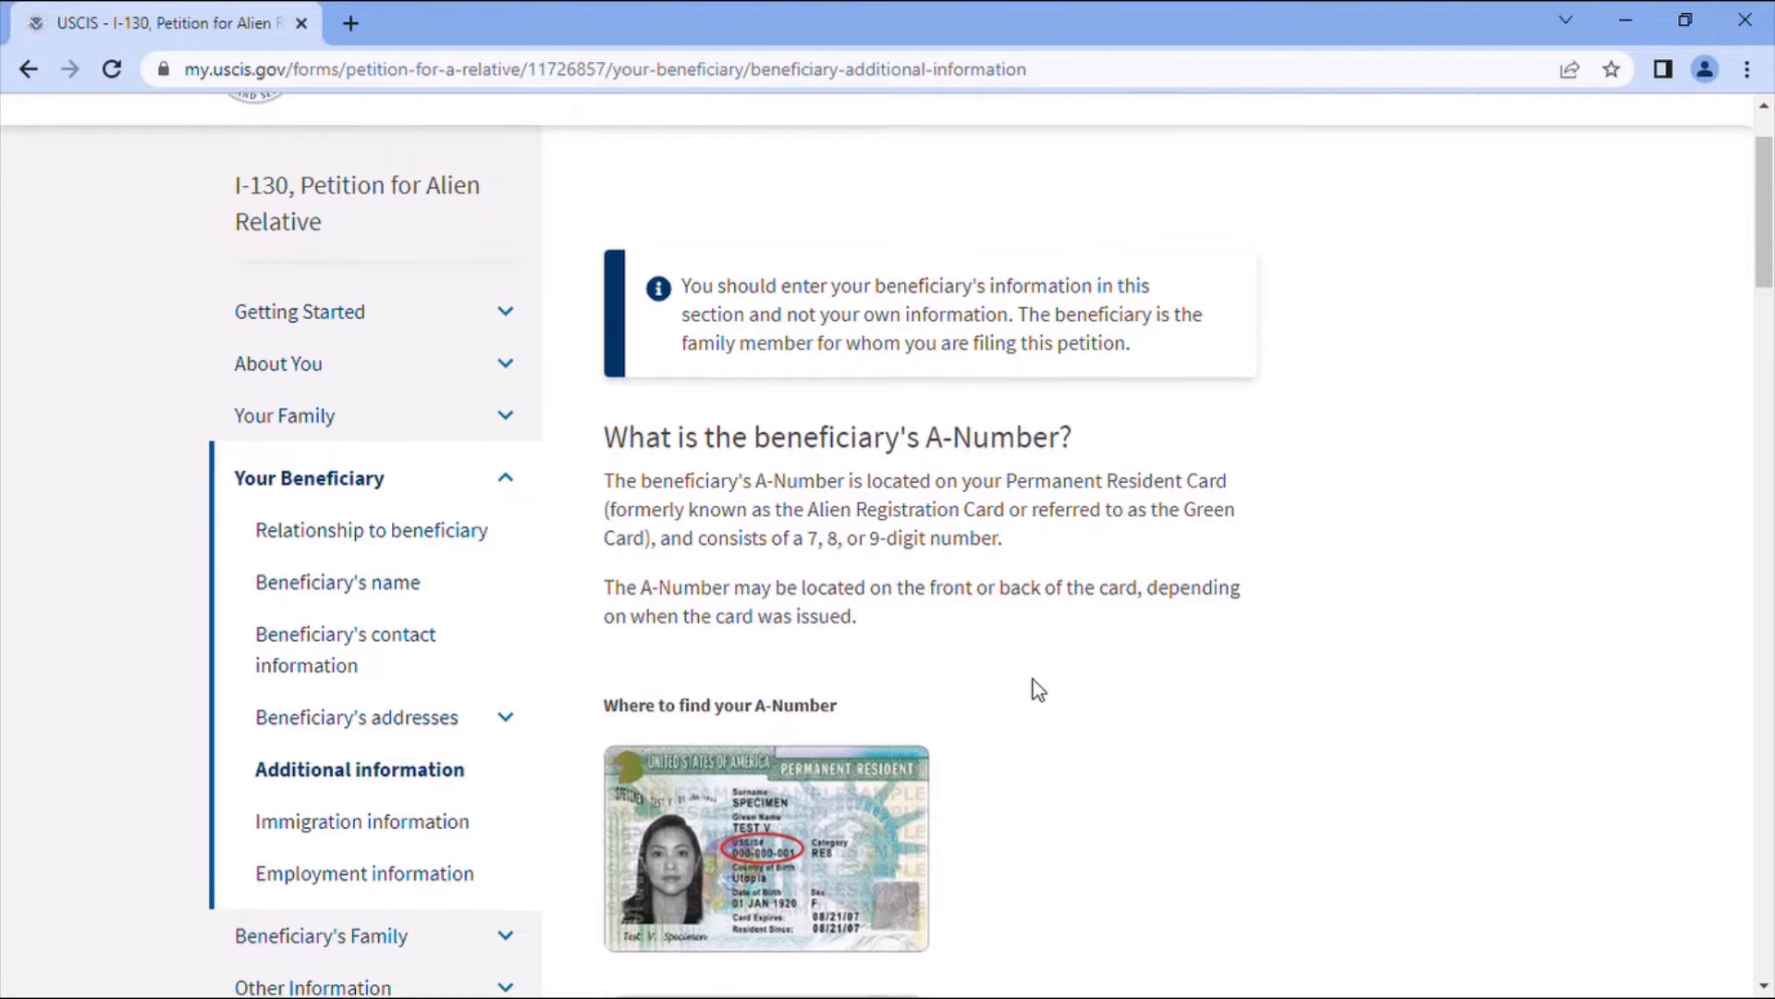
- Mark the beneficiary as having no A-Number, USCIS online account number or Social Security Number
scroll(1034, 685, down, 5)
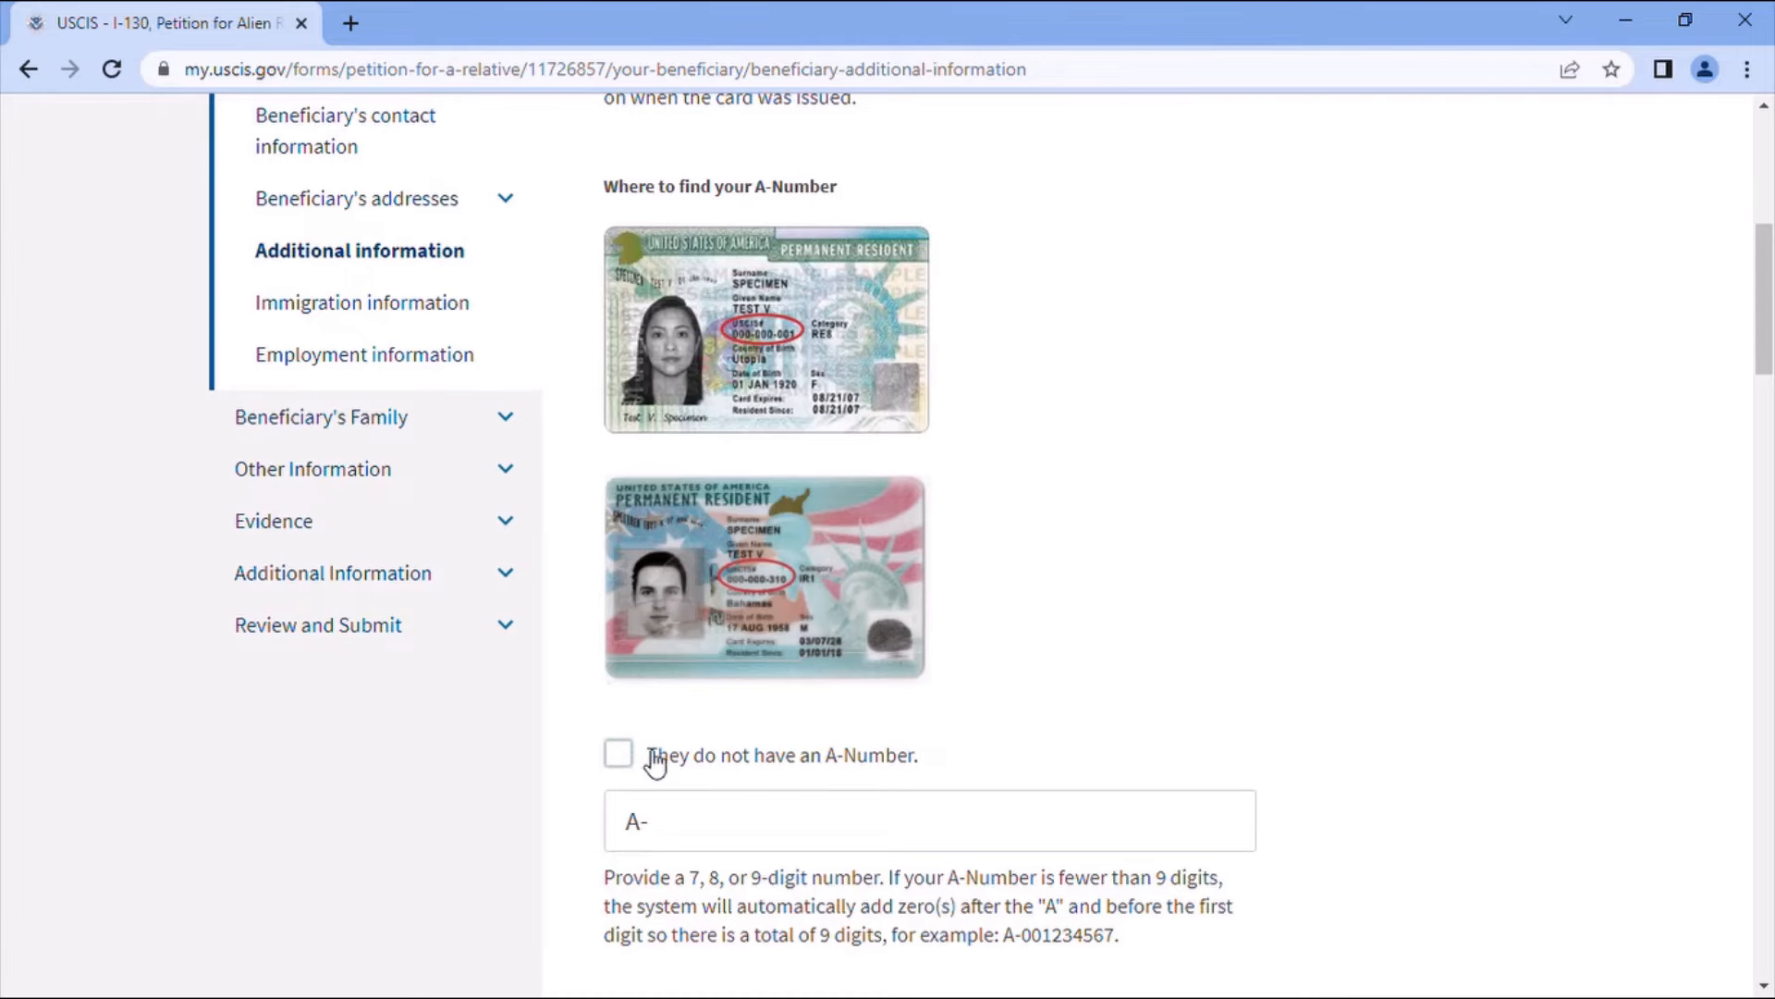
click(616, 753)
scroll(1032, 668, down, 1)
scroll(1030, 664, down, 2)
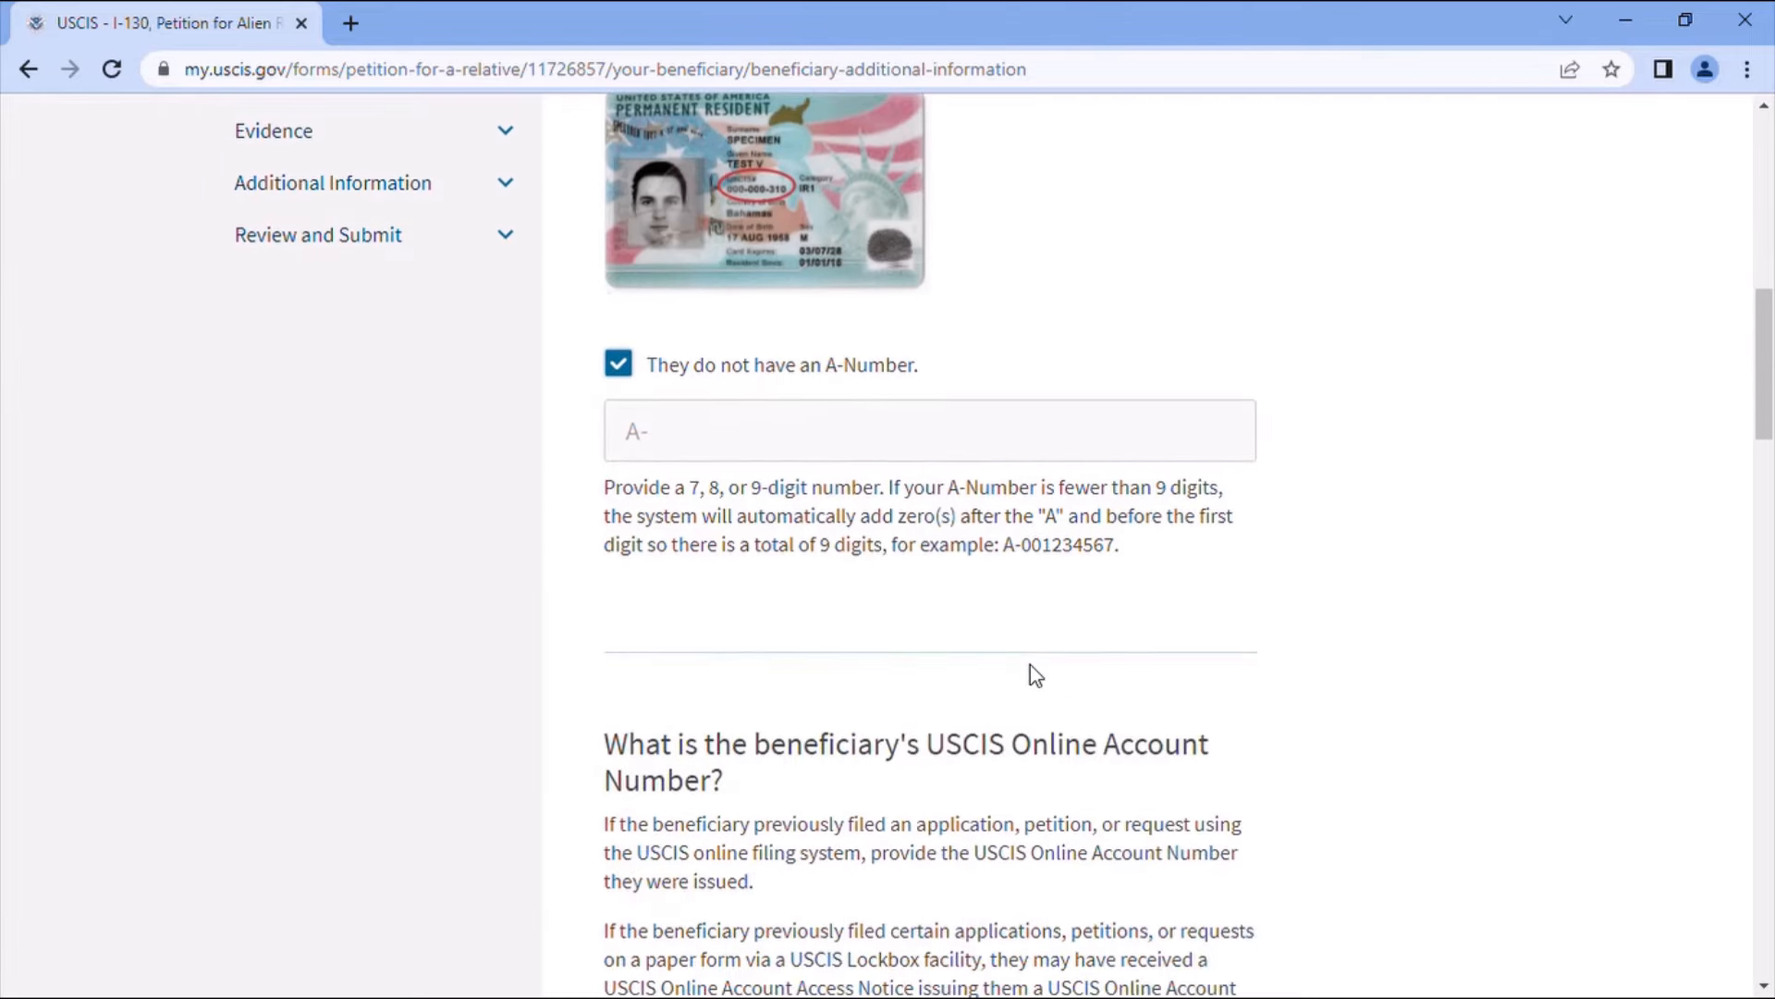
scroll(1090, 743, down, 1)
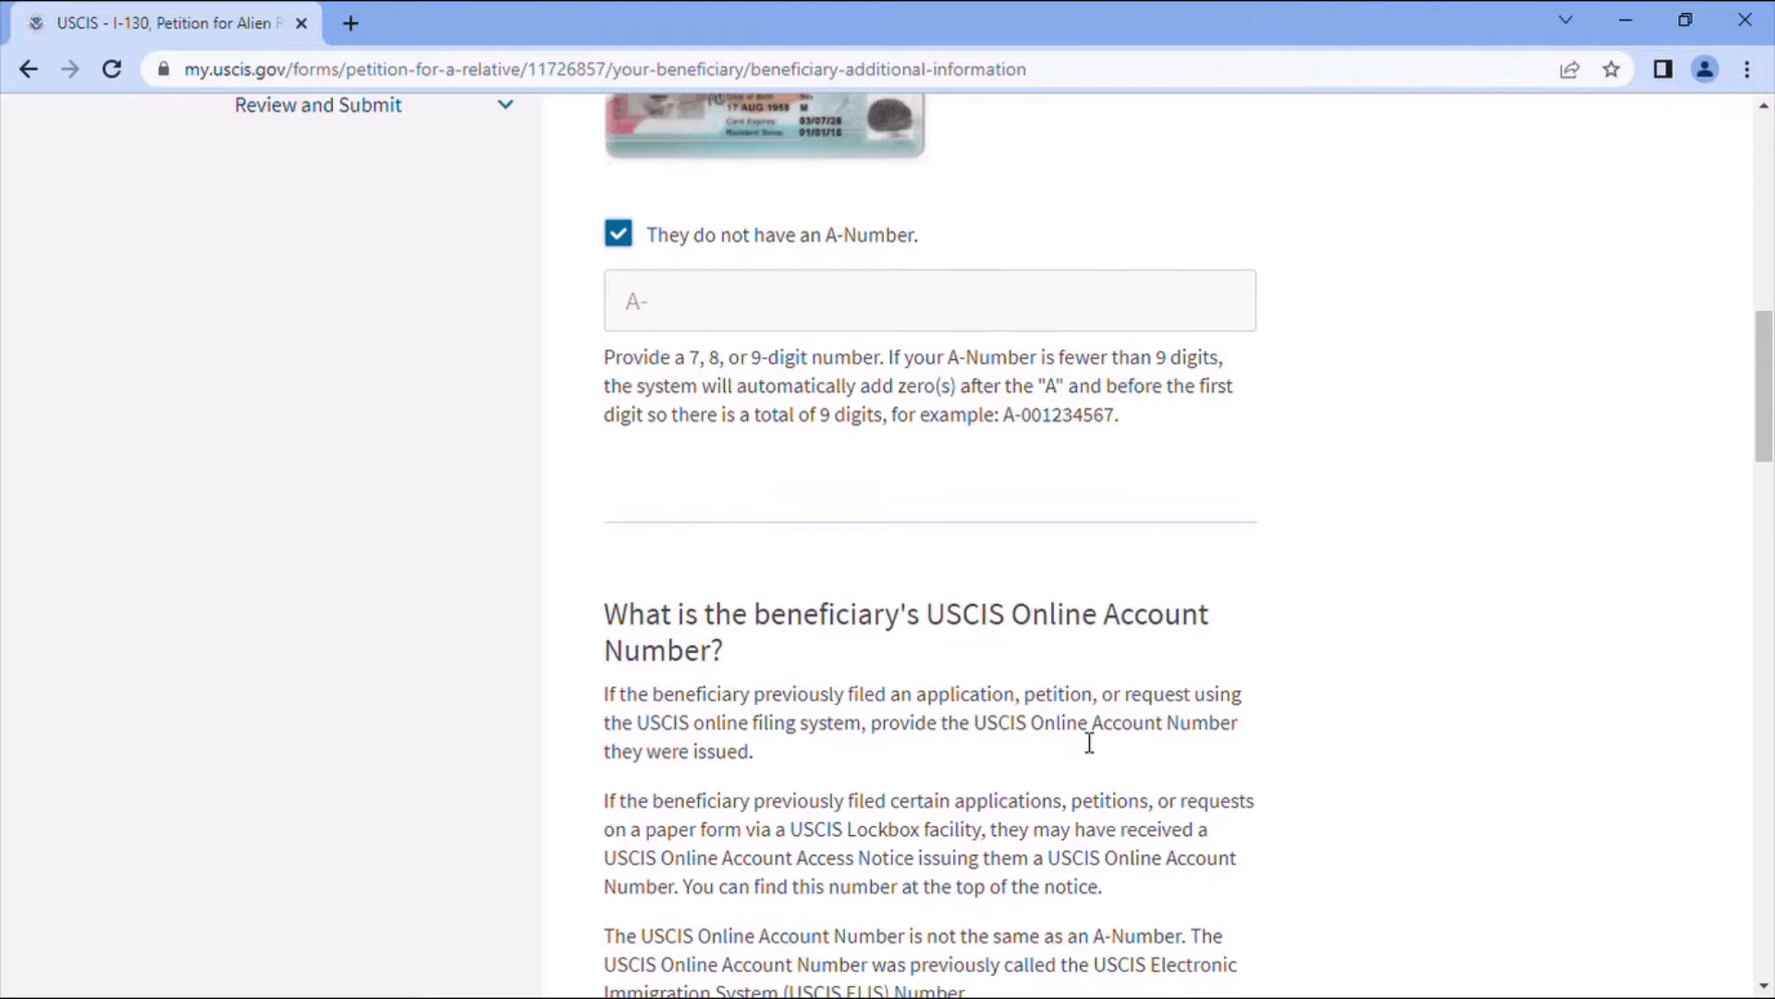
scroll(1089, 742, down, 4)
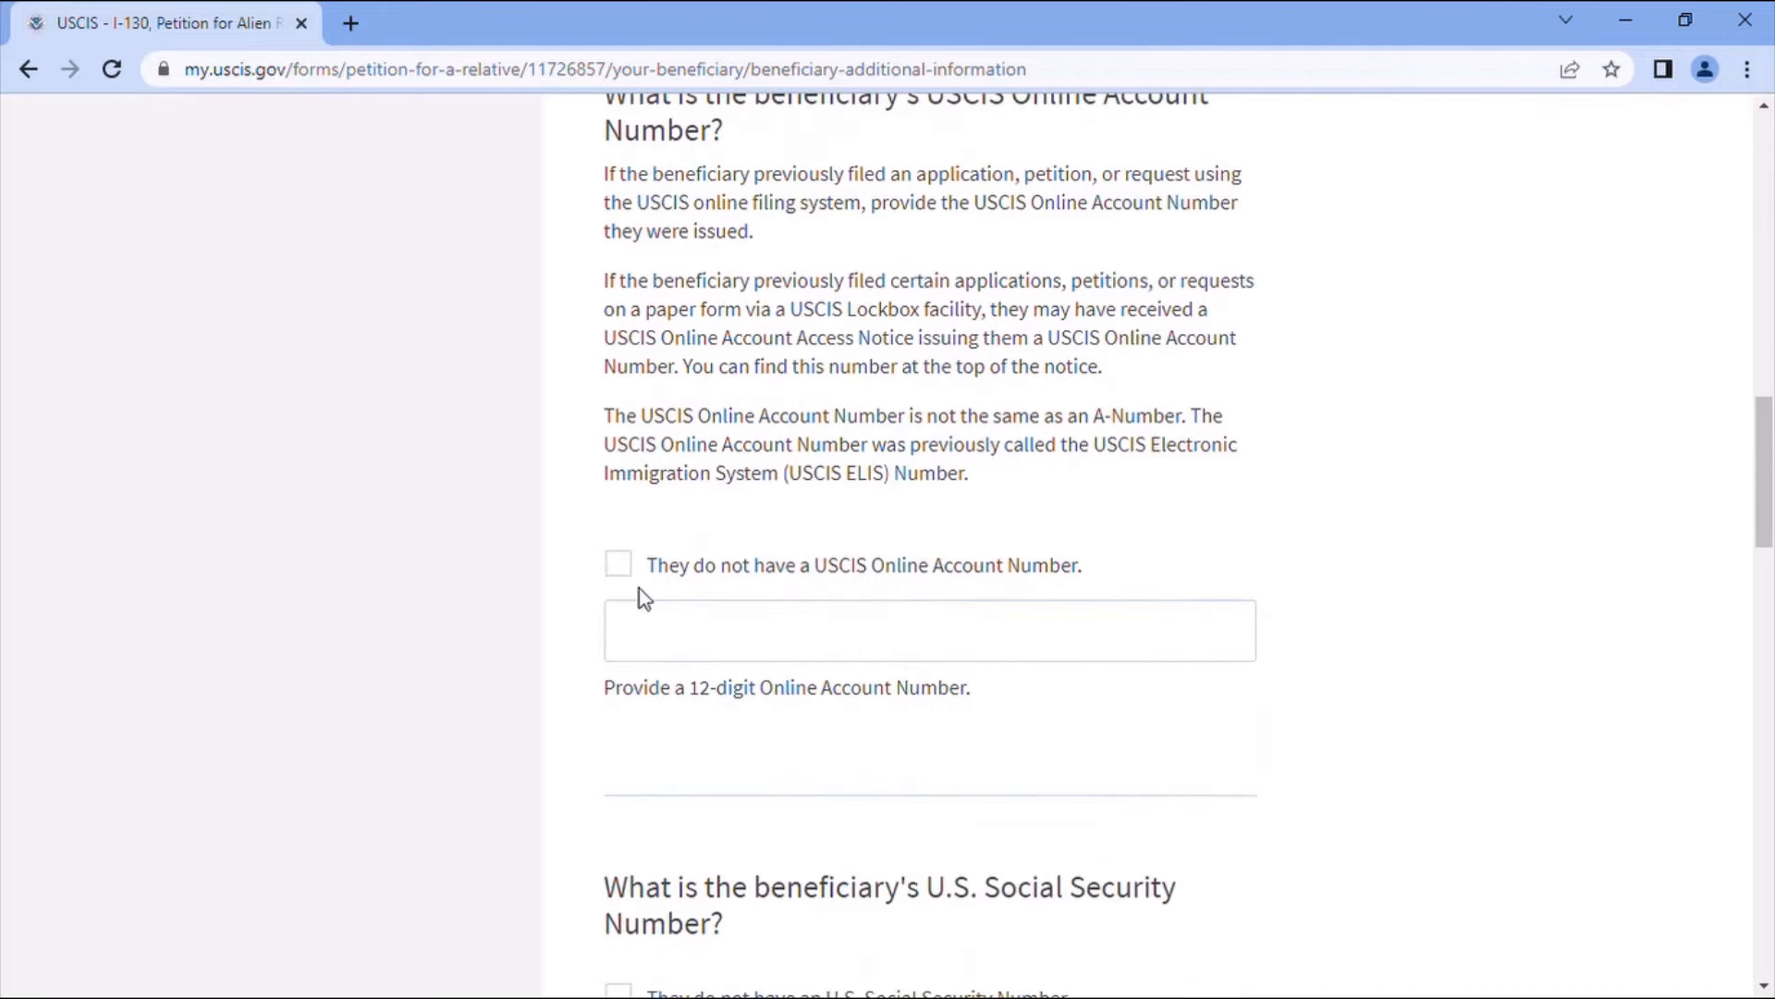
click(618, 566)
scroll(1098, 640, down, 2)
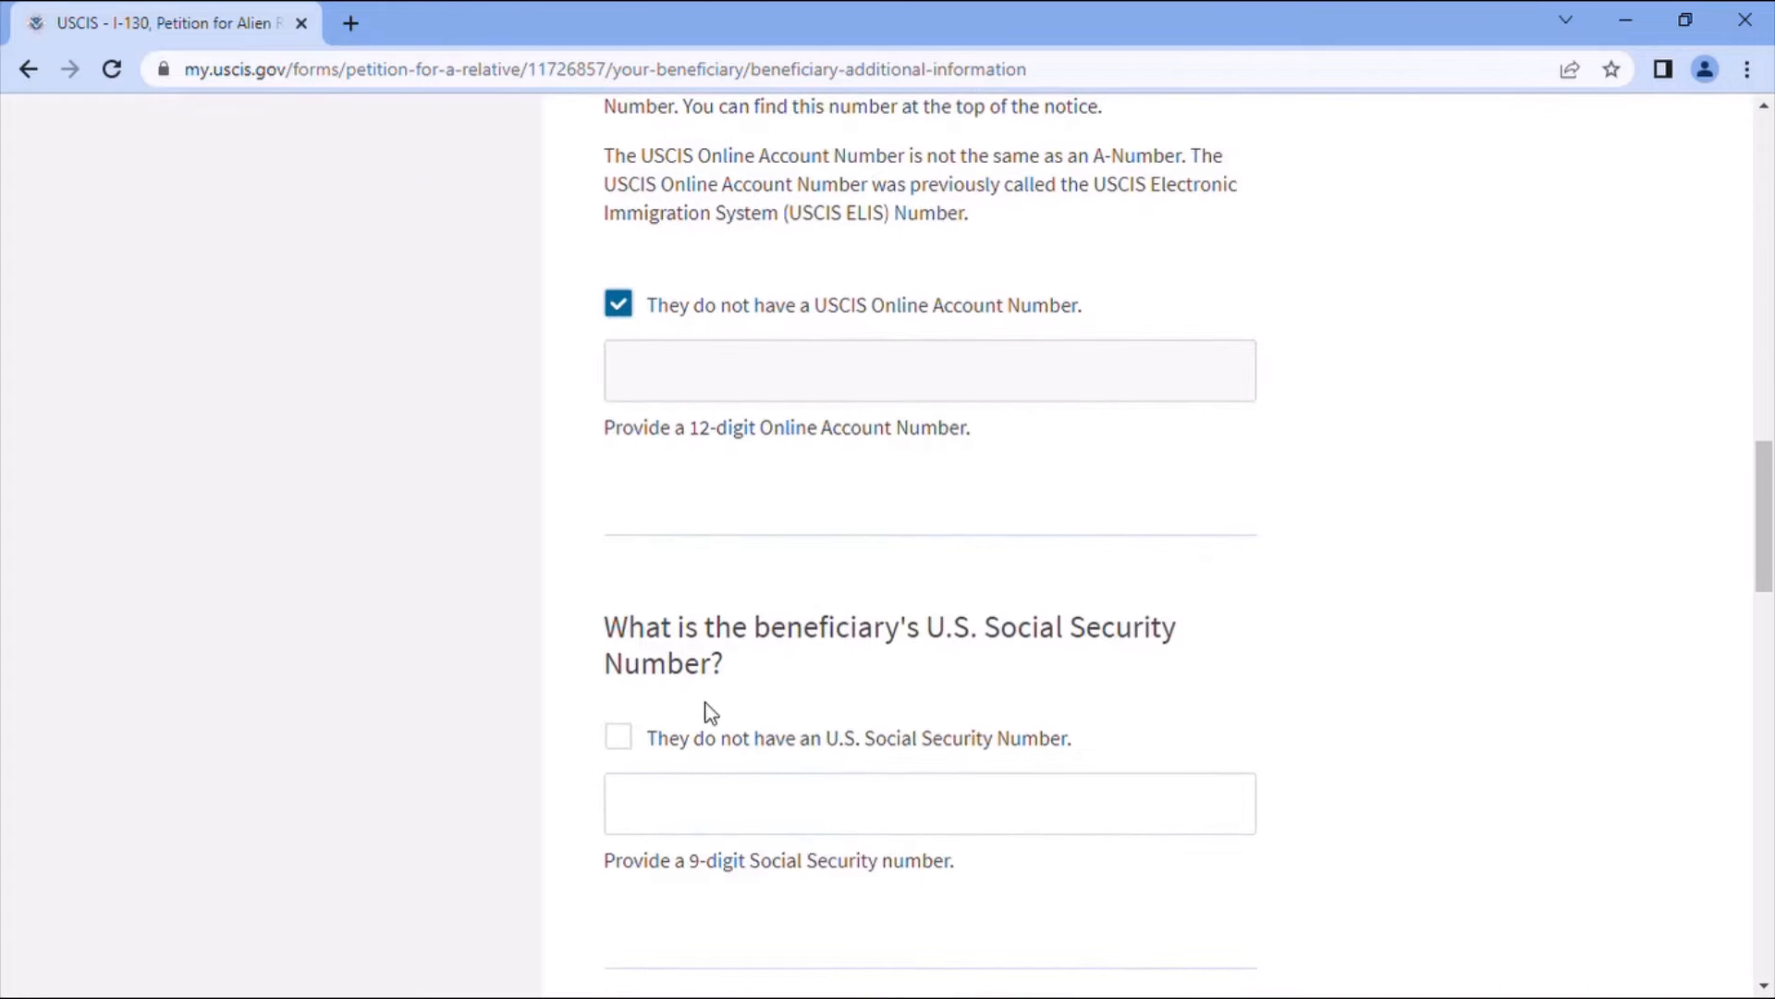
click(813, 795)
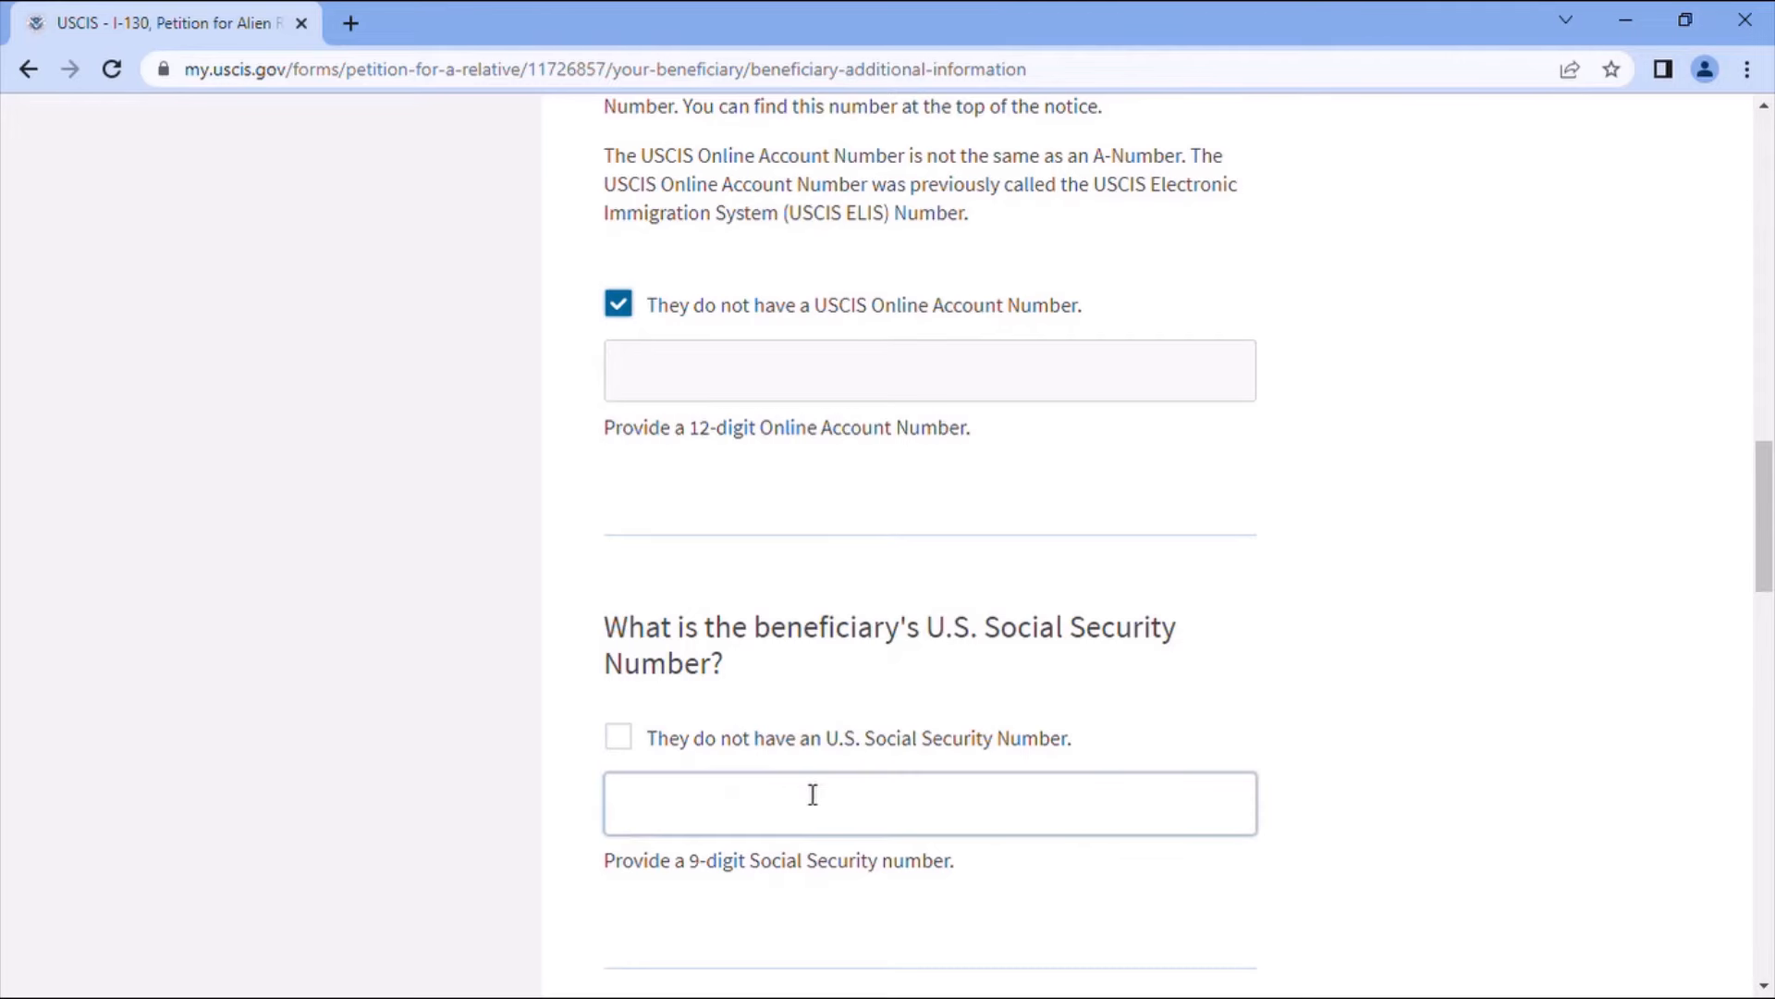
click(618, 737)
scroll(943, 721, down, 3)
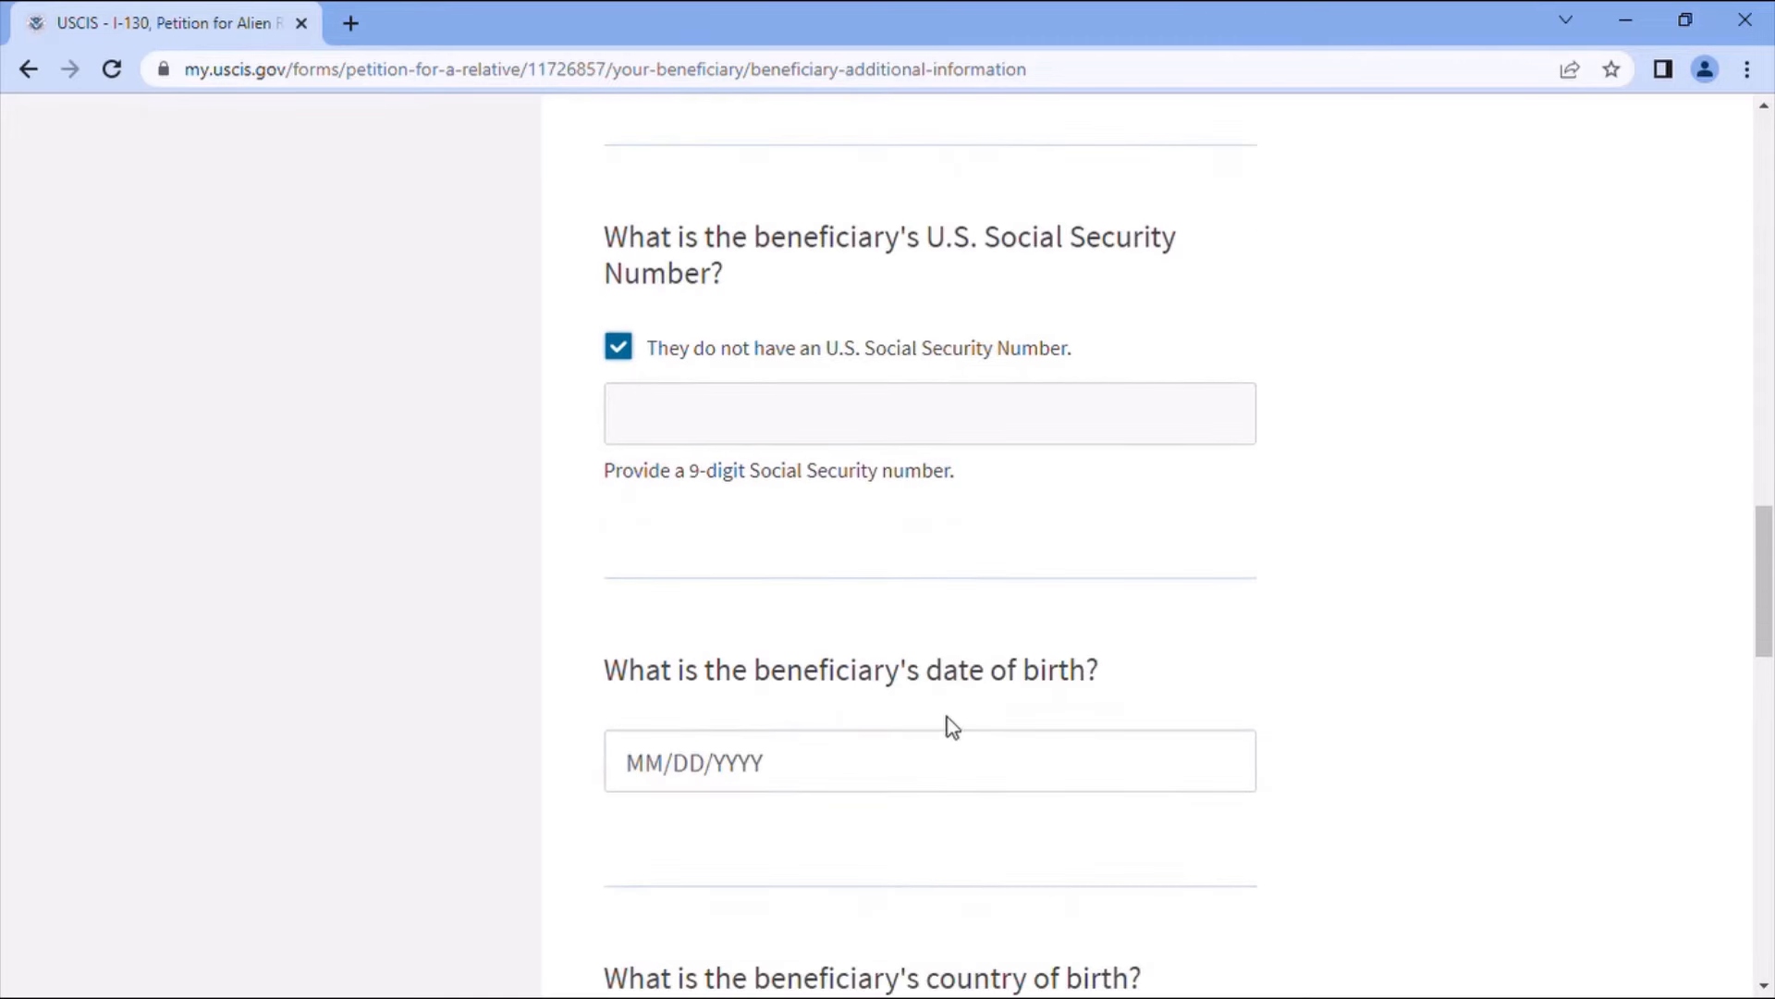
click(660, 786)
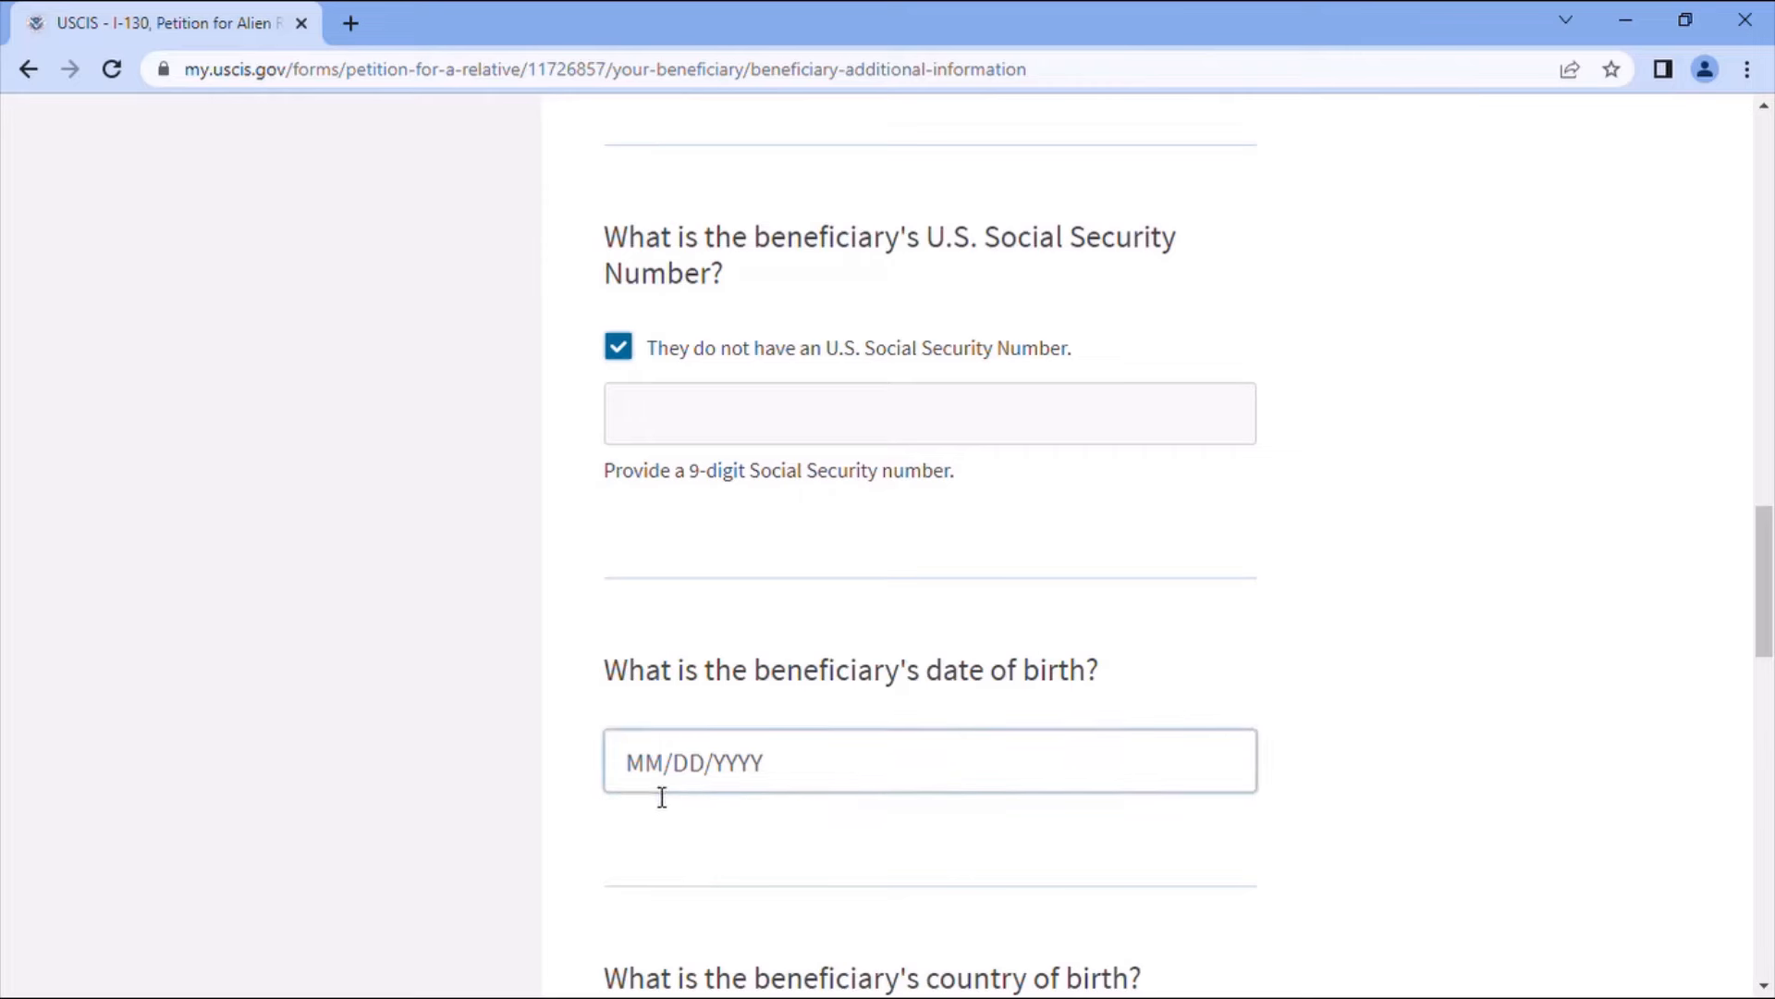
text(01/0)
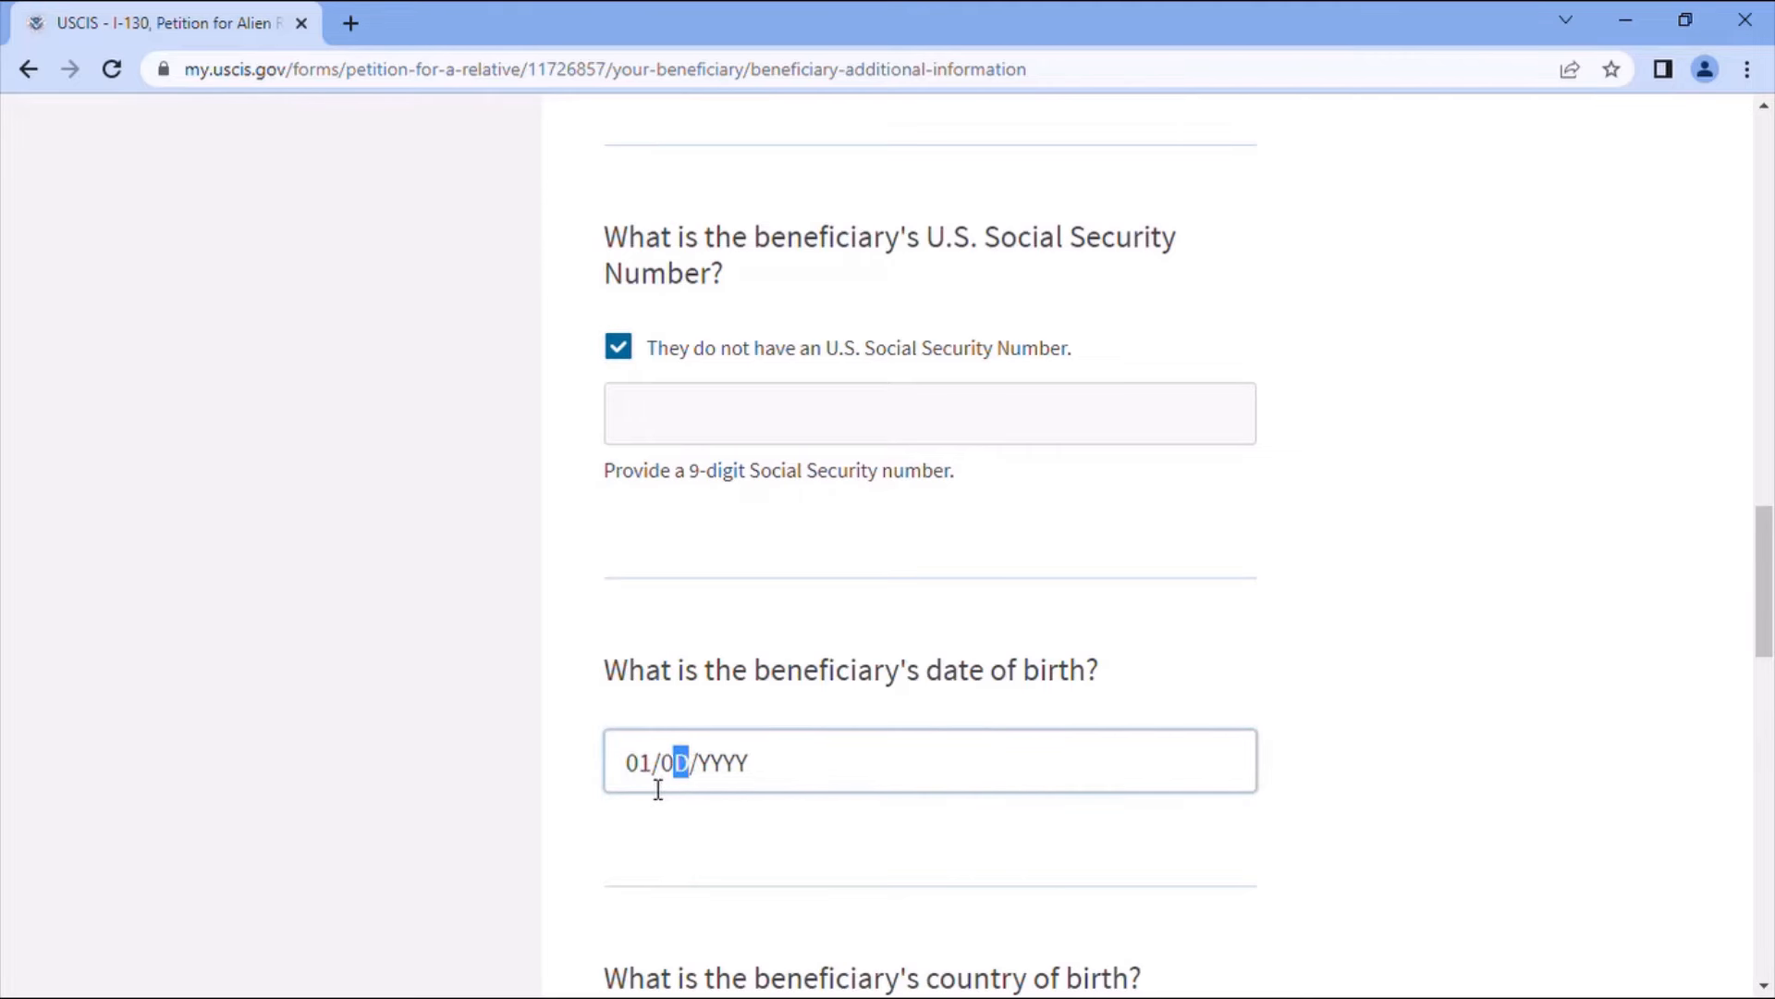
text(1/995)
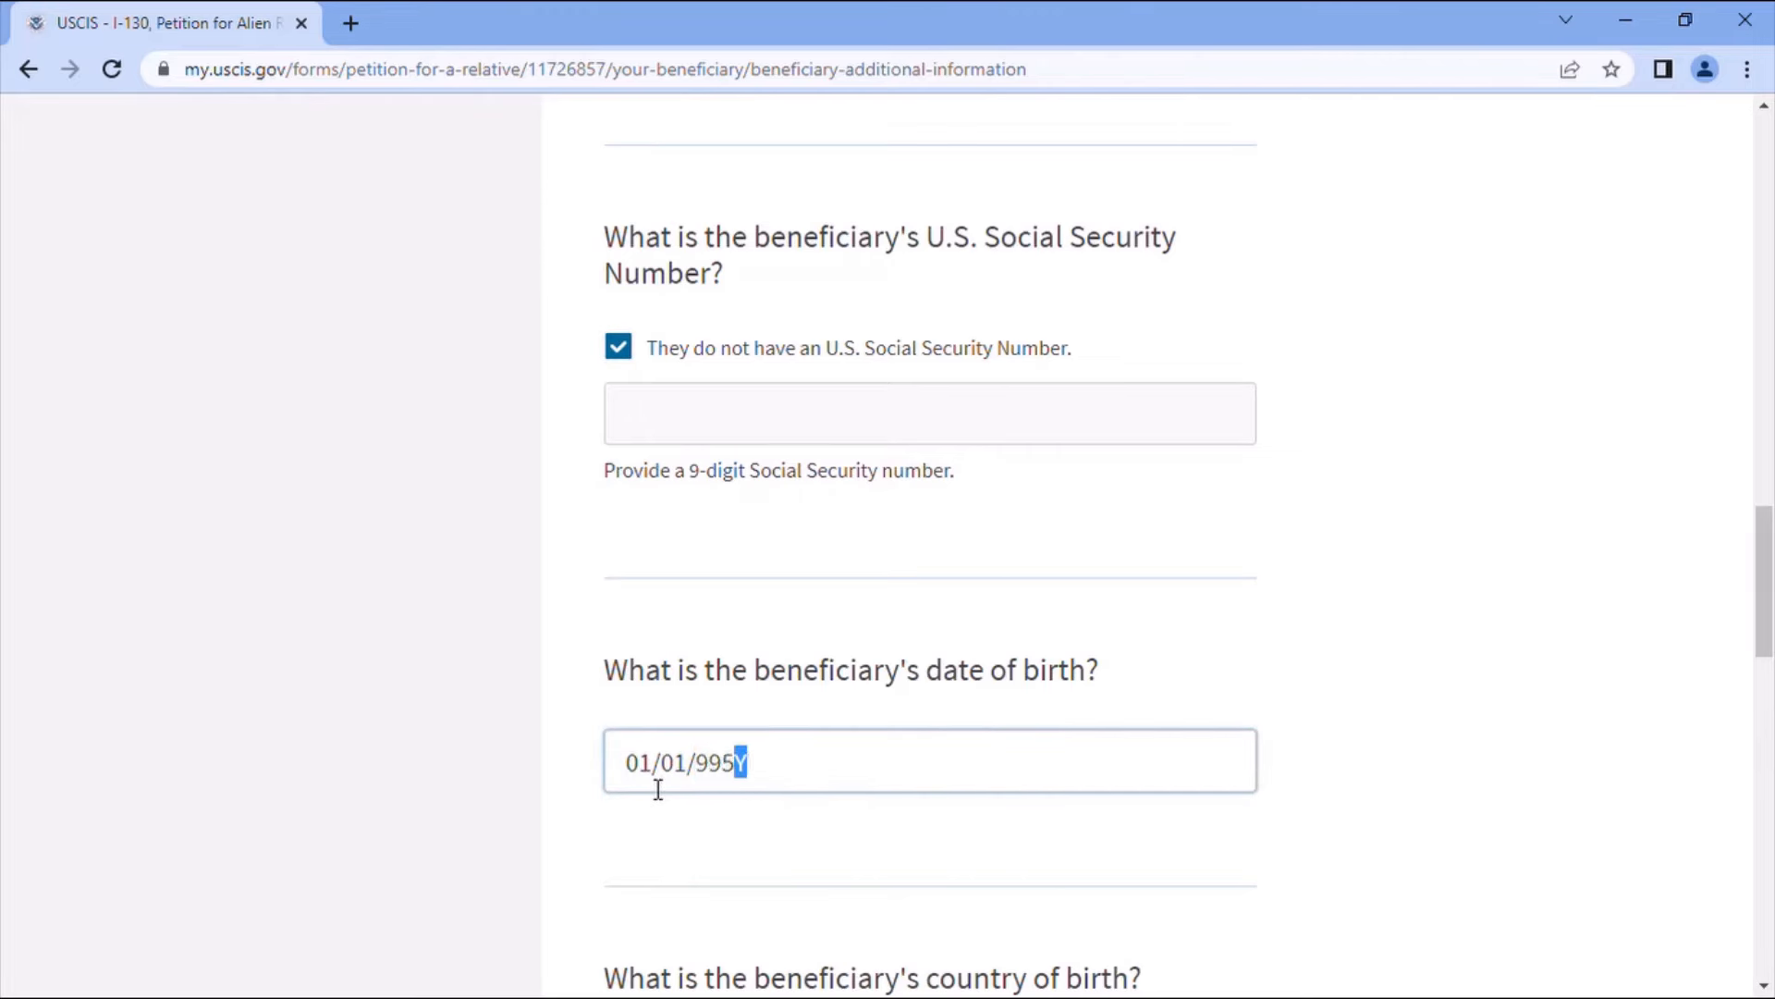
key(BackSpace)
key(BackSpace)
key(BackSpace)
text(1995)
scroll(866, 855, down, 1)
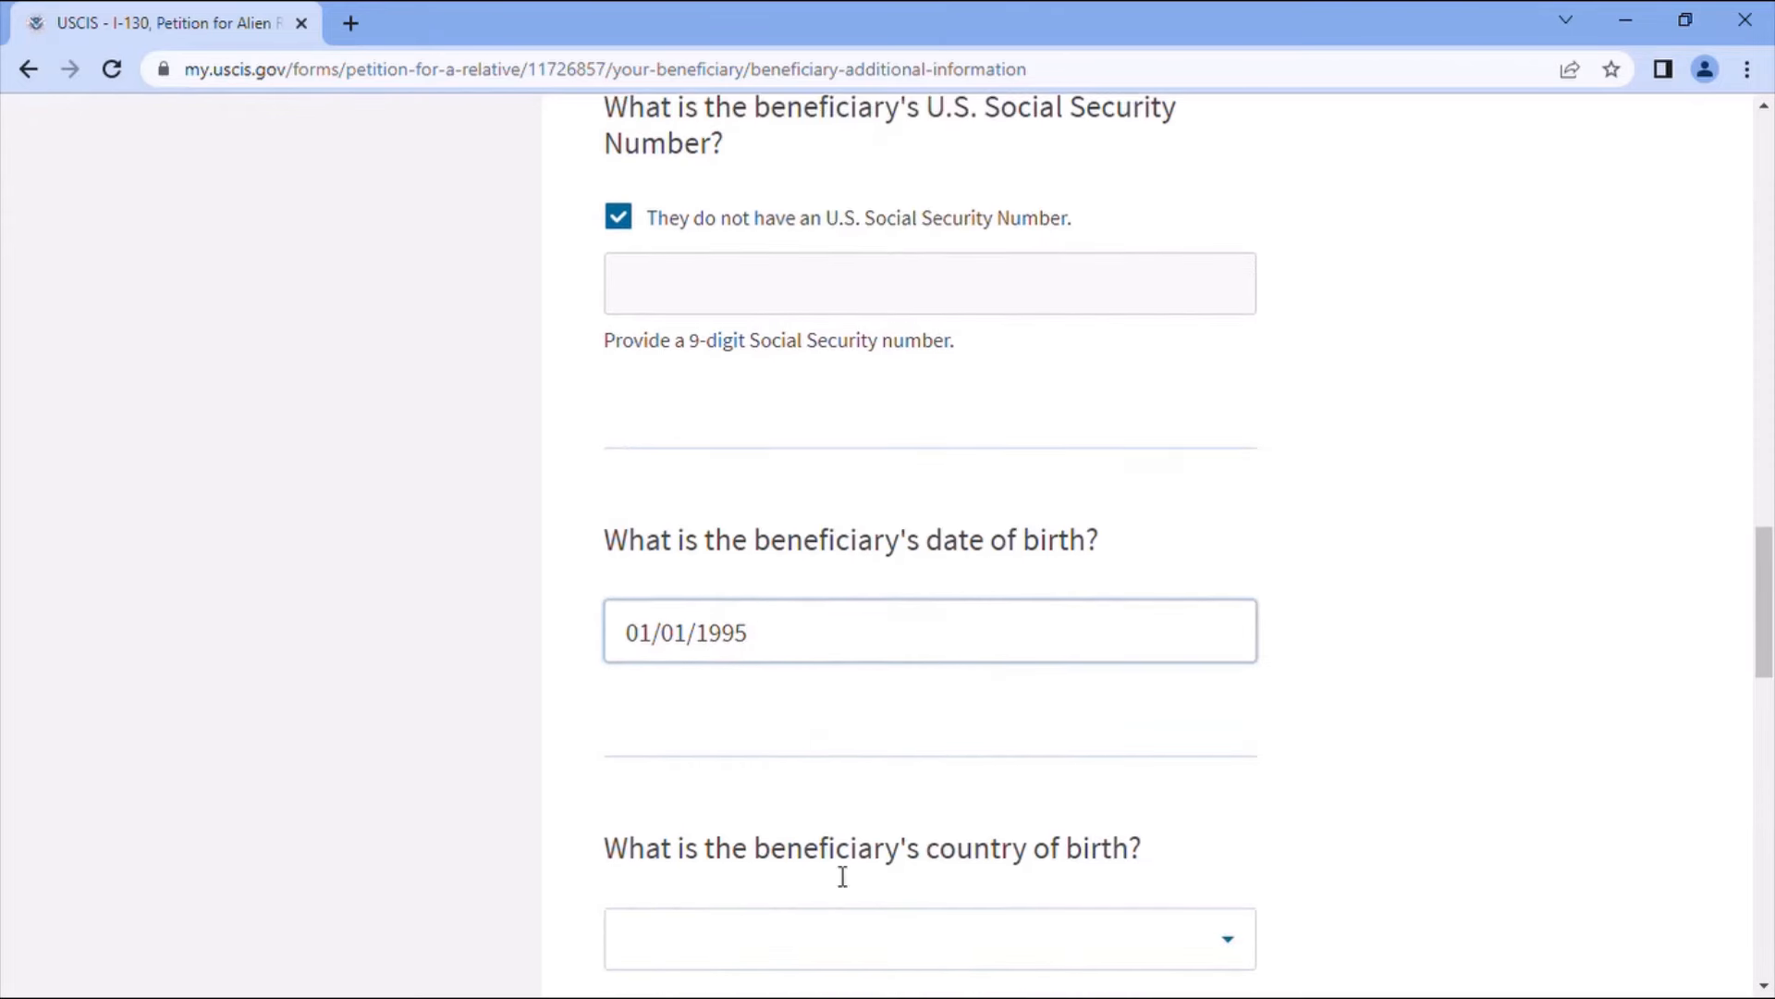
scroll(967, 892, down, 1)
click(832, 833)
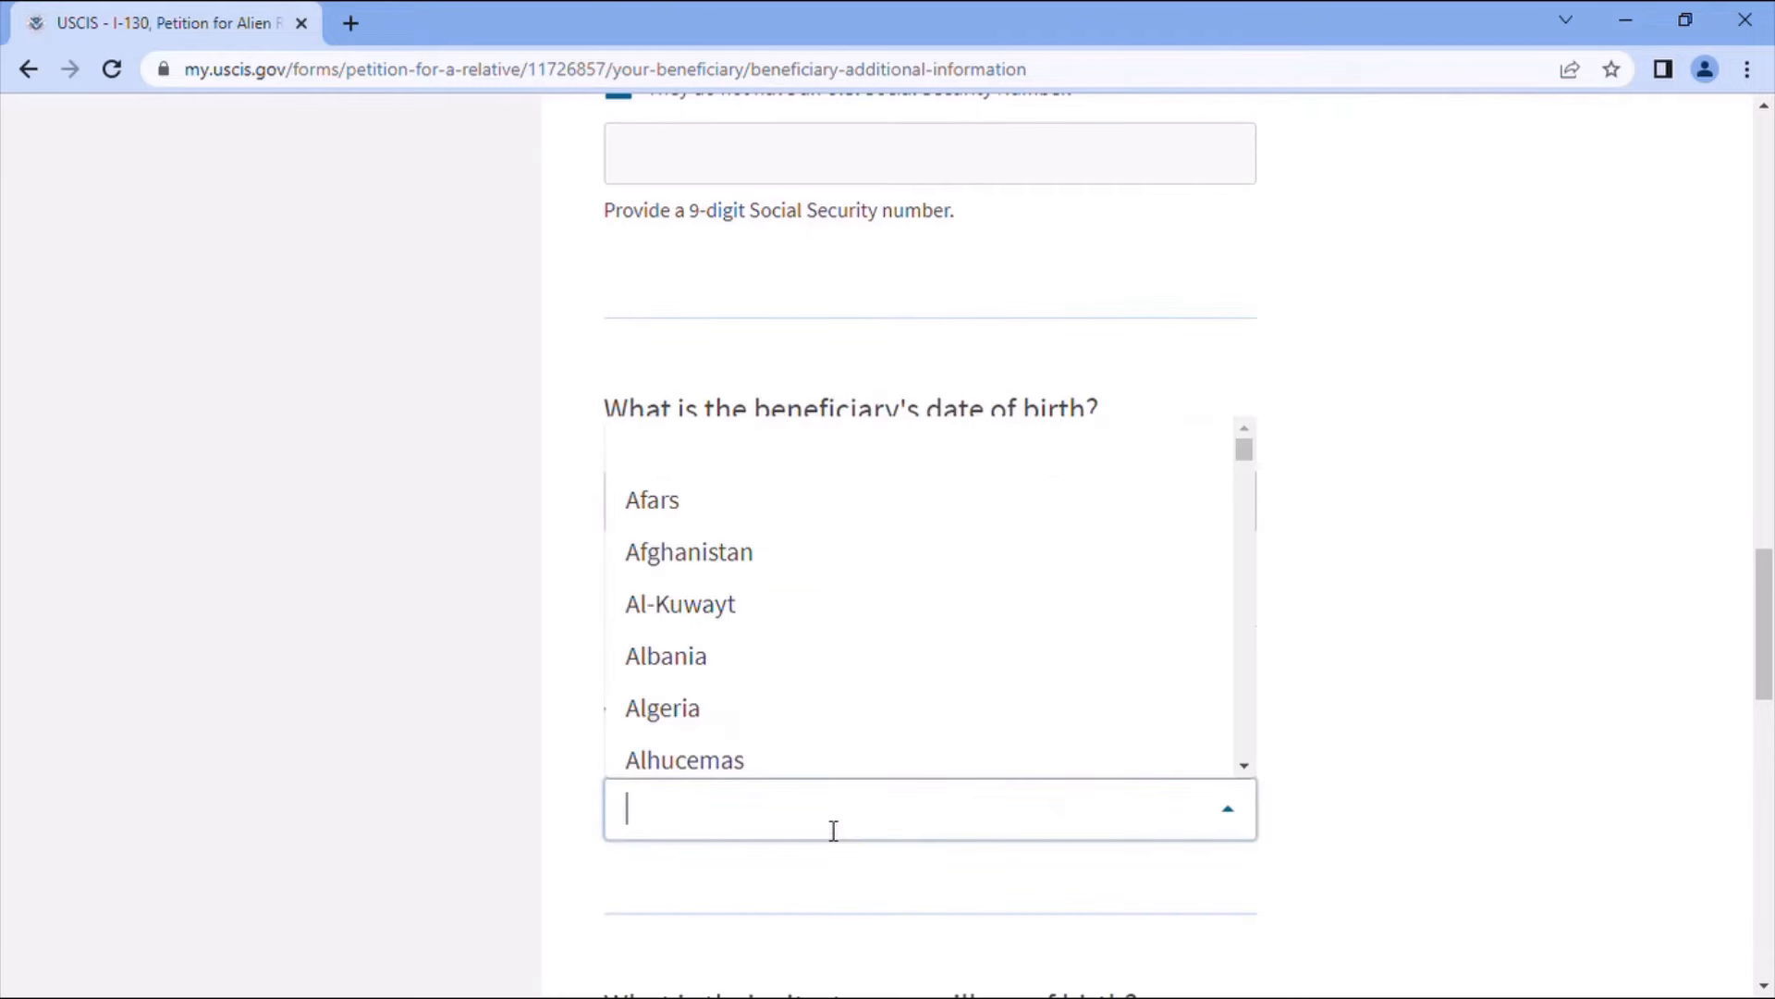
text(mo)
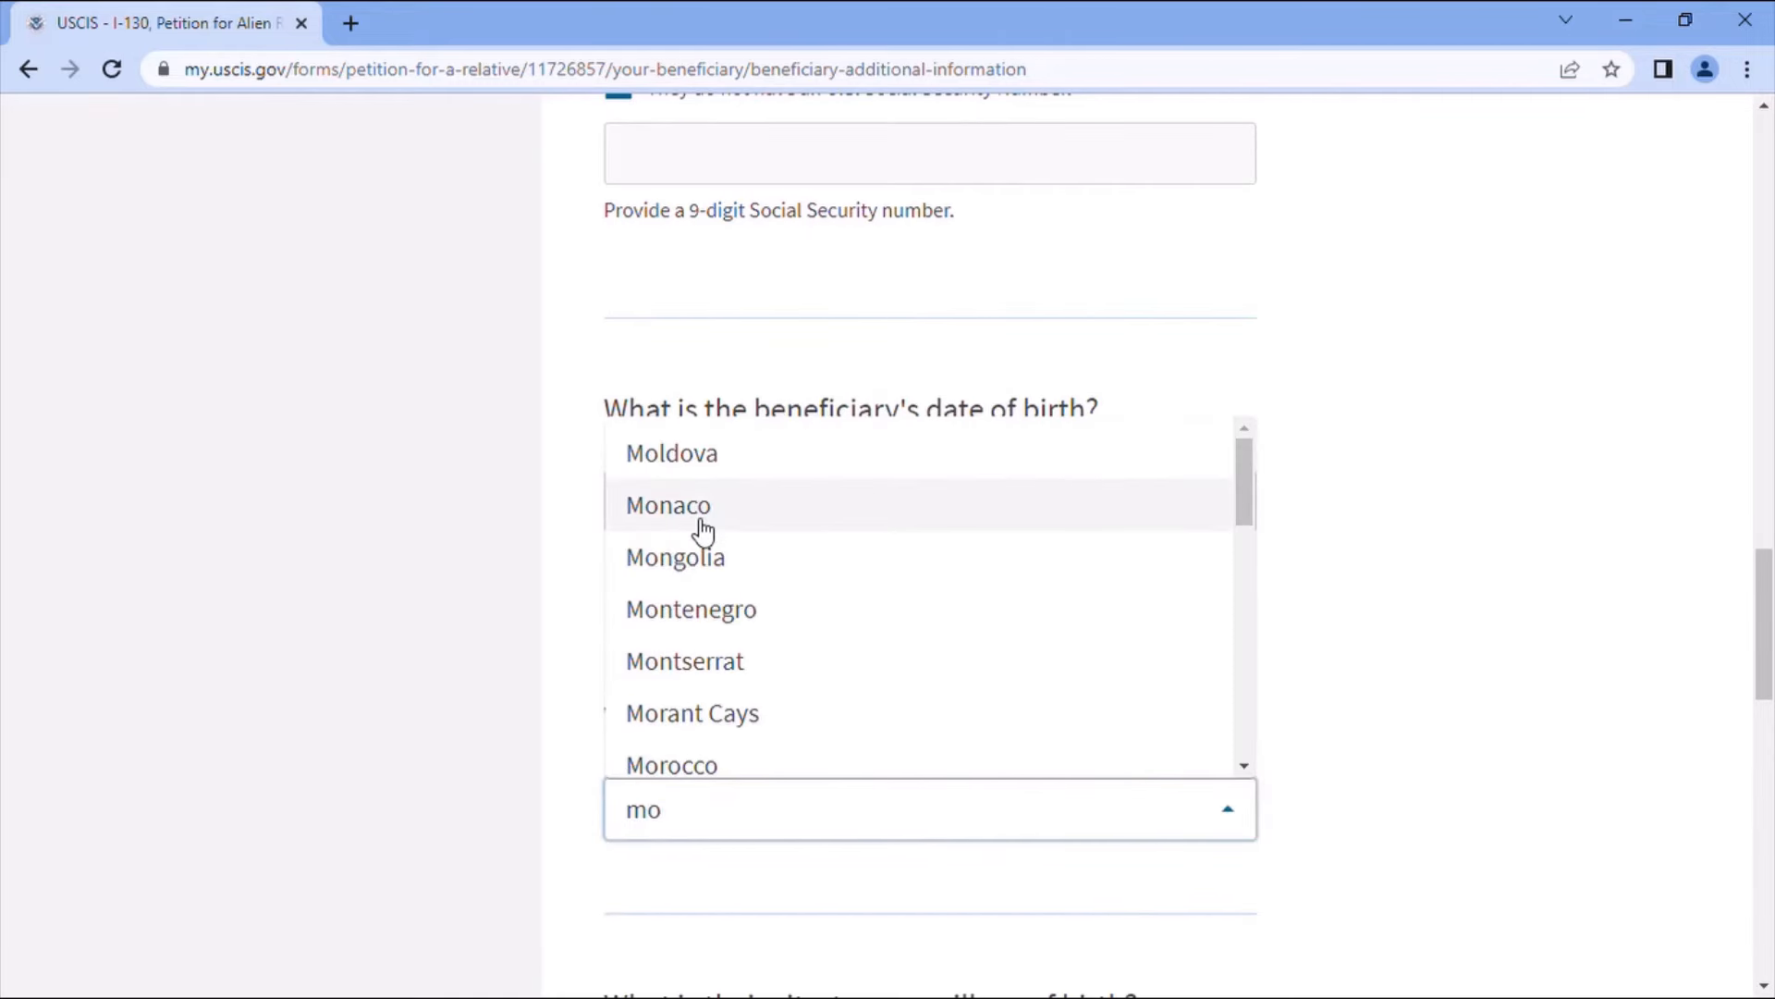
text(t)
key(BackSpace)
text(r)
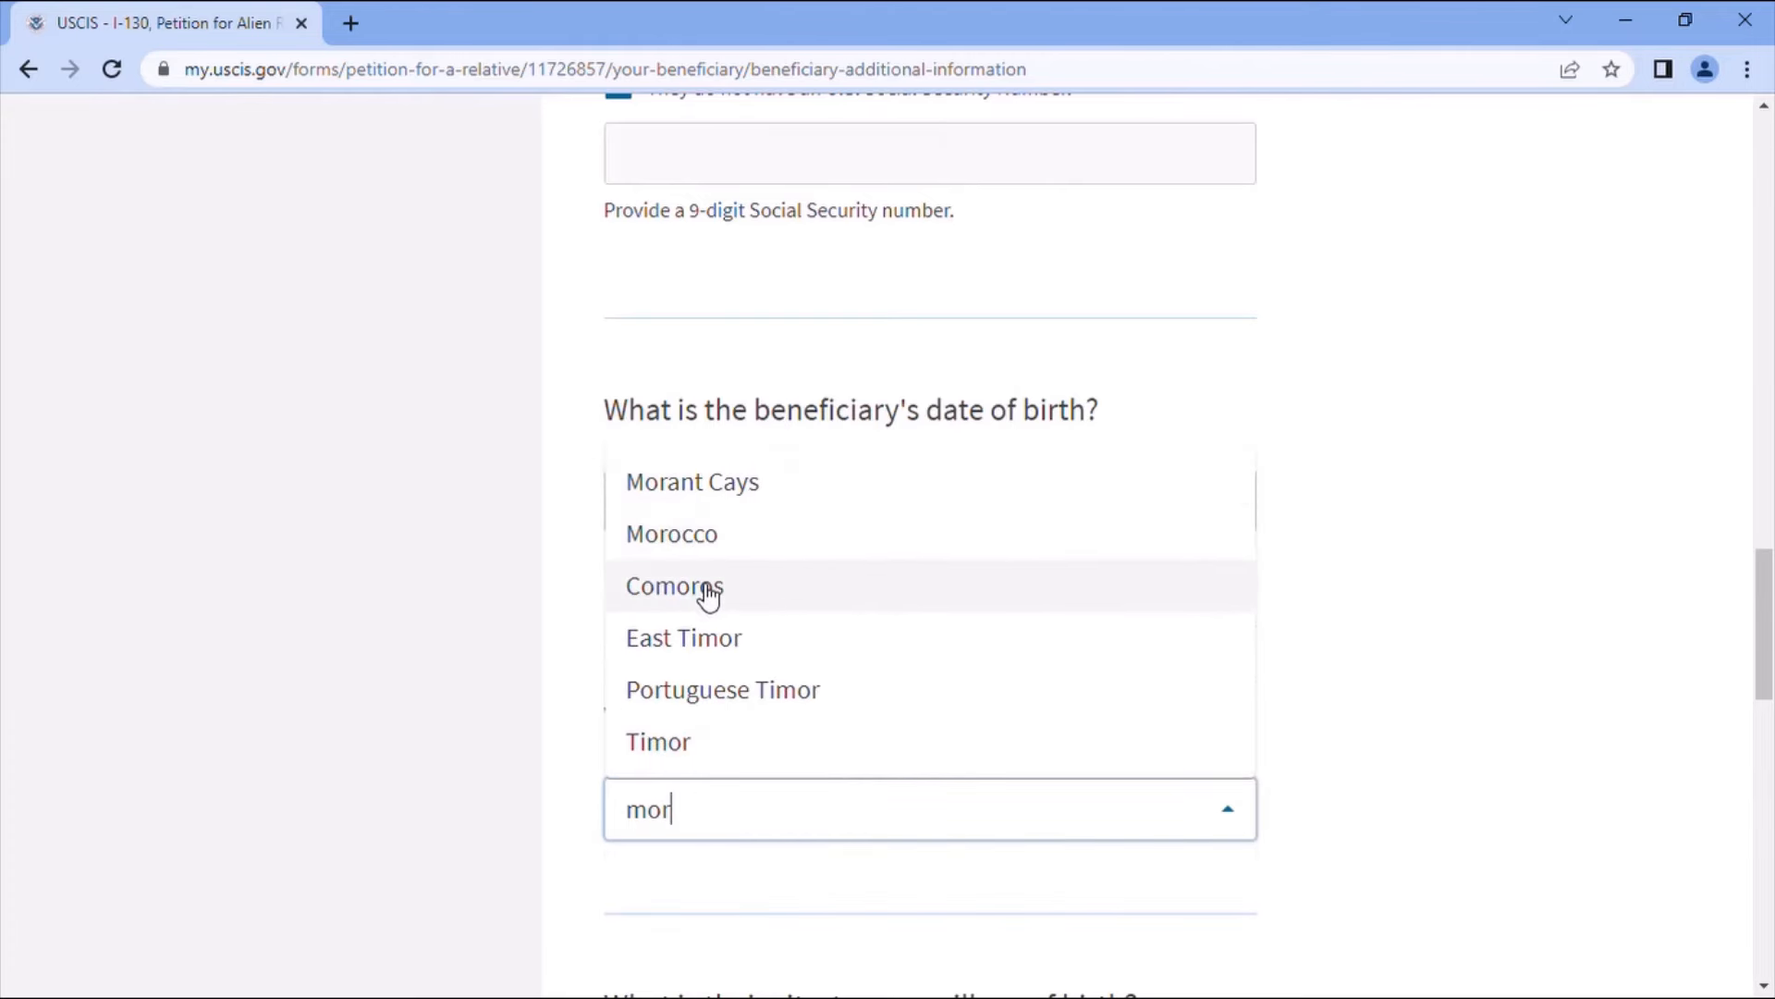
click(695, 545)
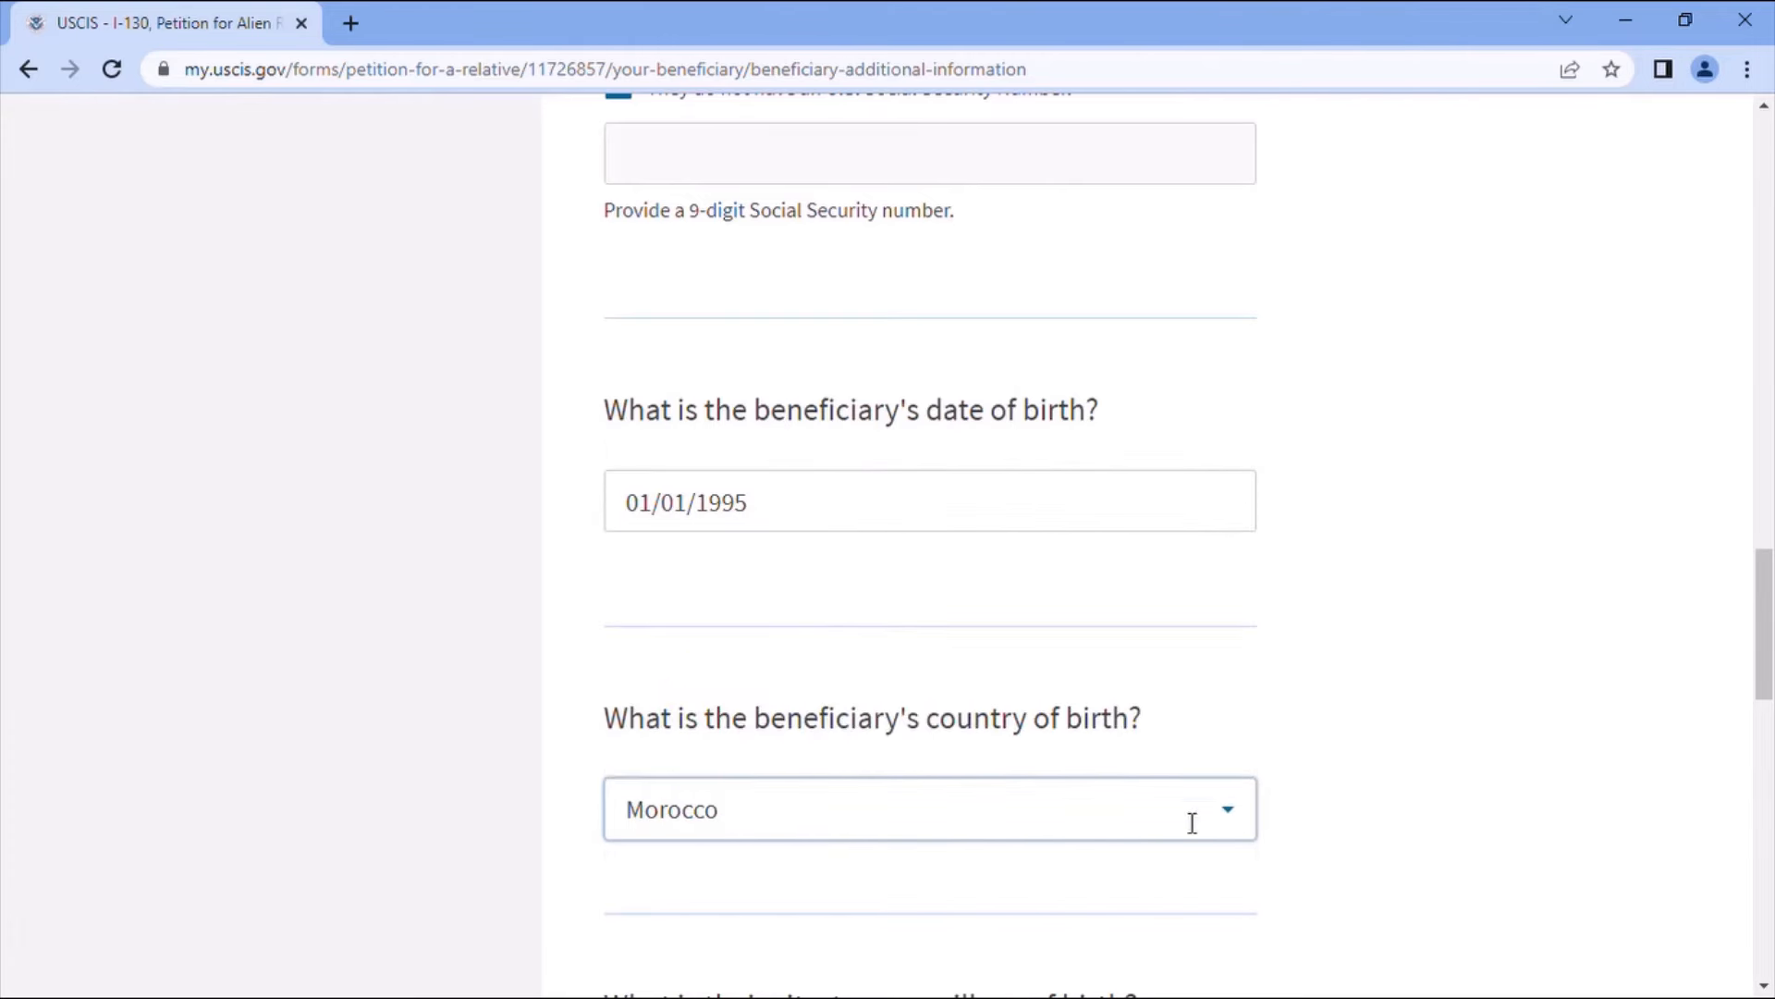
- Enter Khenifra as the city of birth, set gender to Female, and continue
scroll(1368, 785, down, 3)
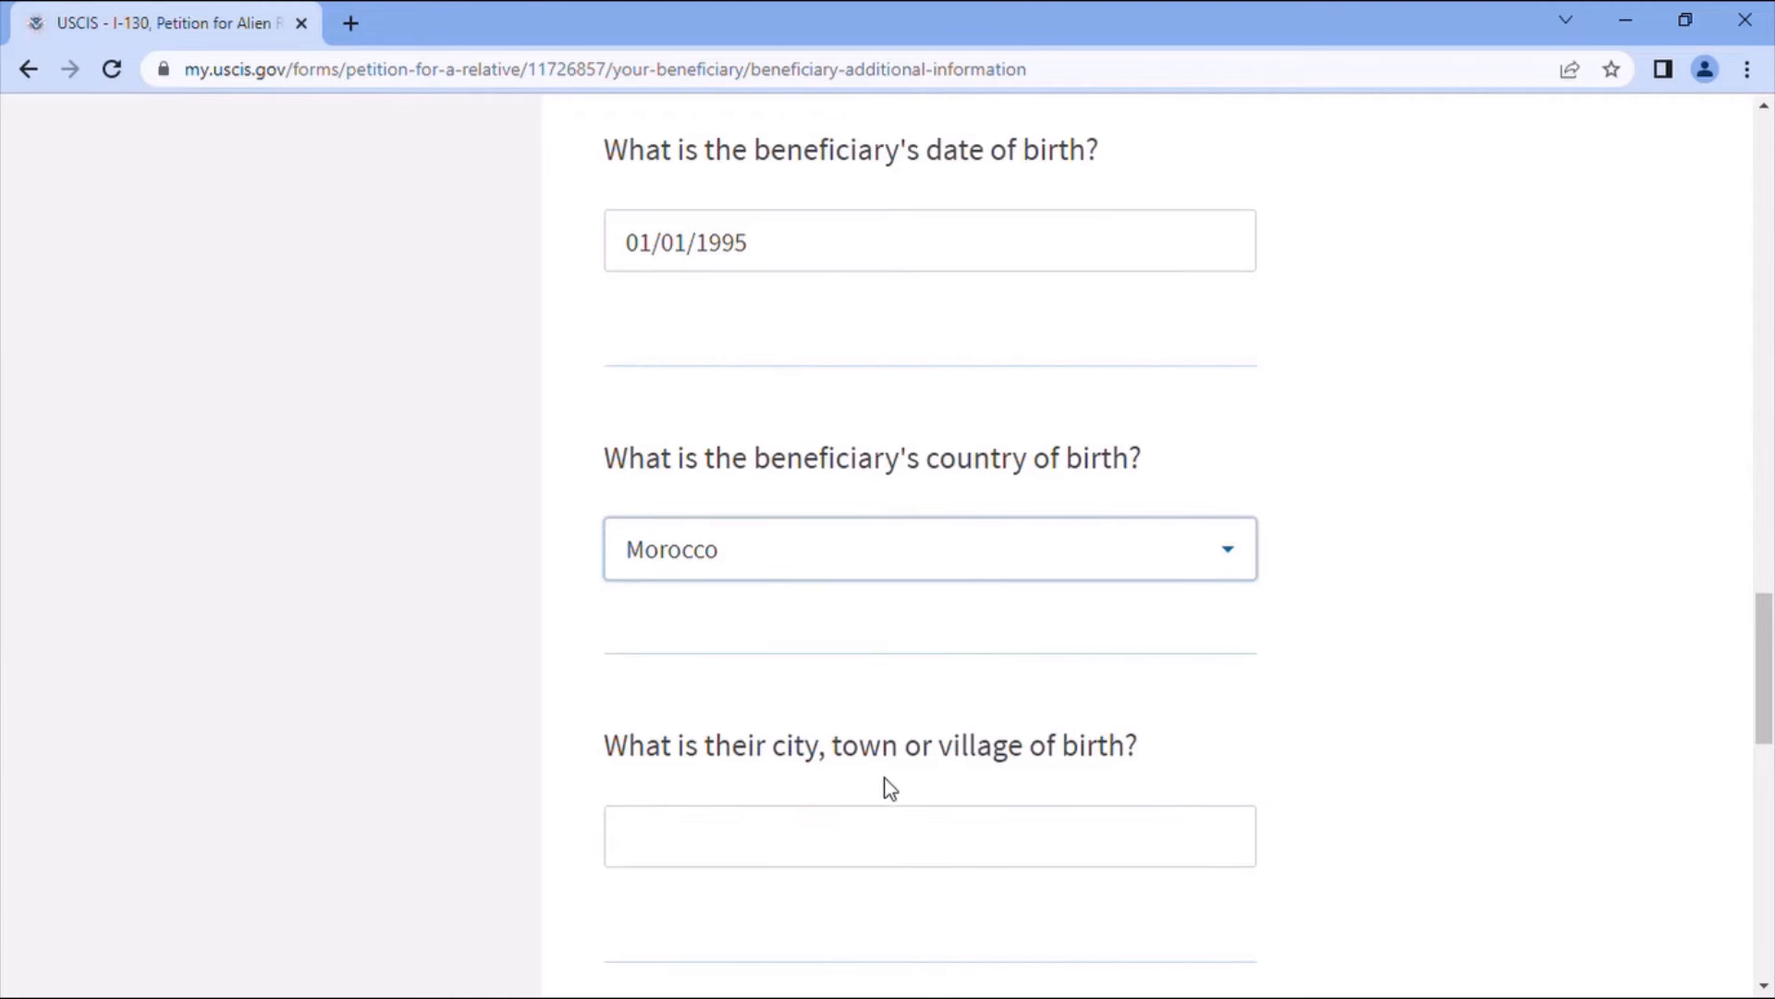
click(943, 825)
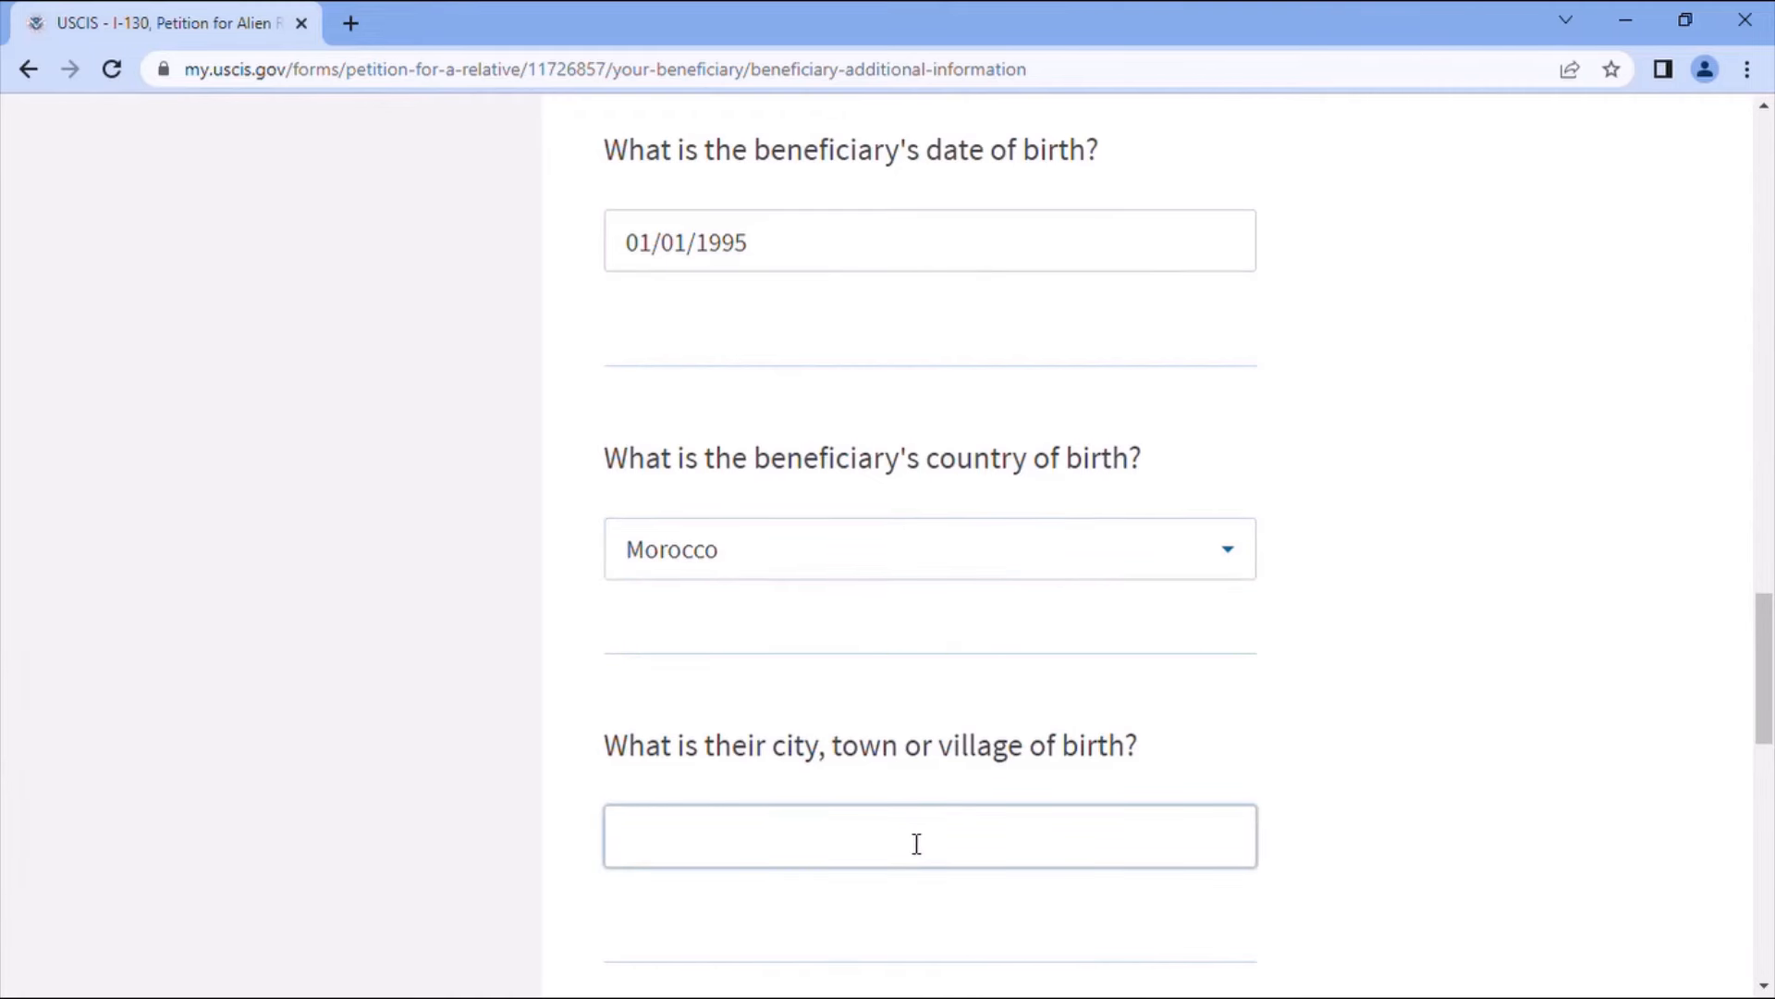
text(Khenifra)
scroll(963, 846, down, 4)
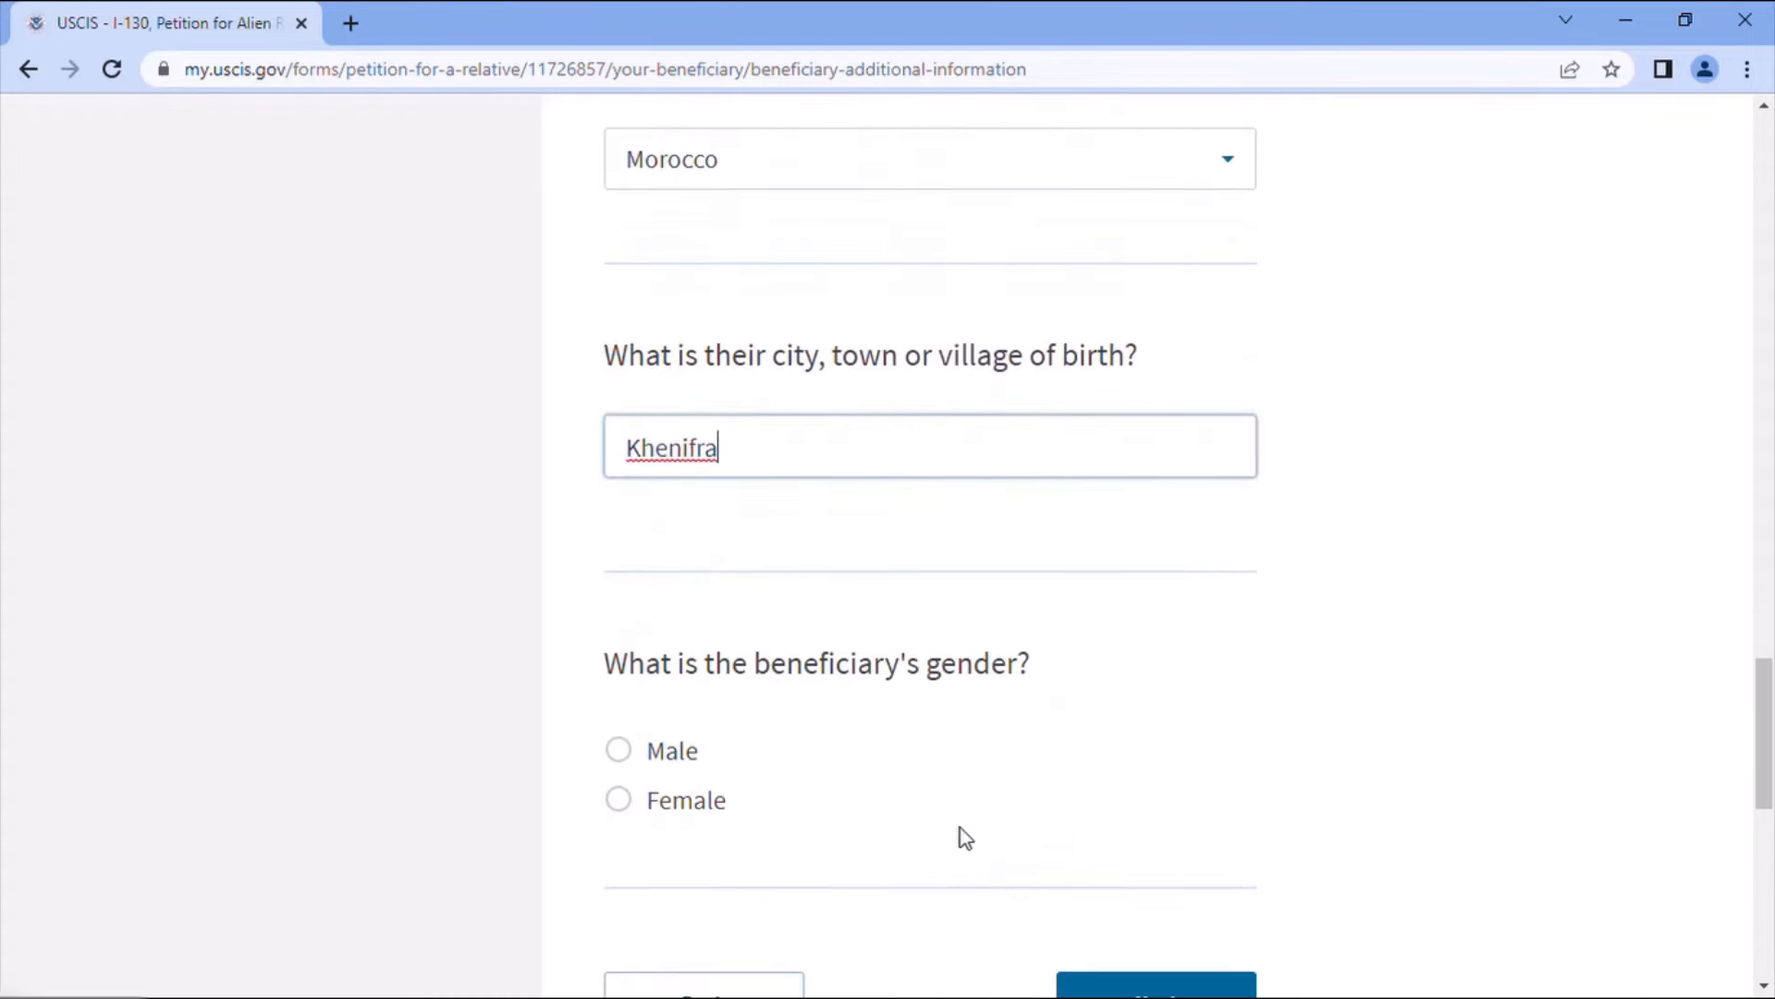
click(621, 801)
scroll(1052, 821, down, 4)
click(1167, 616)
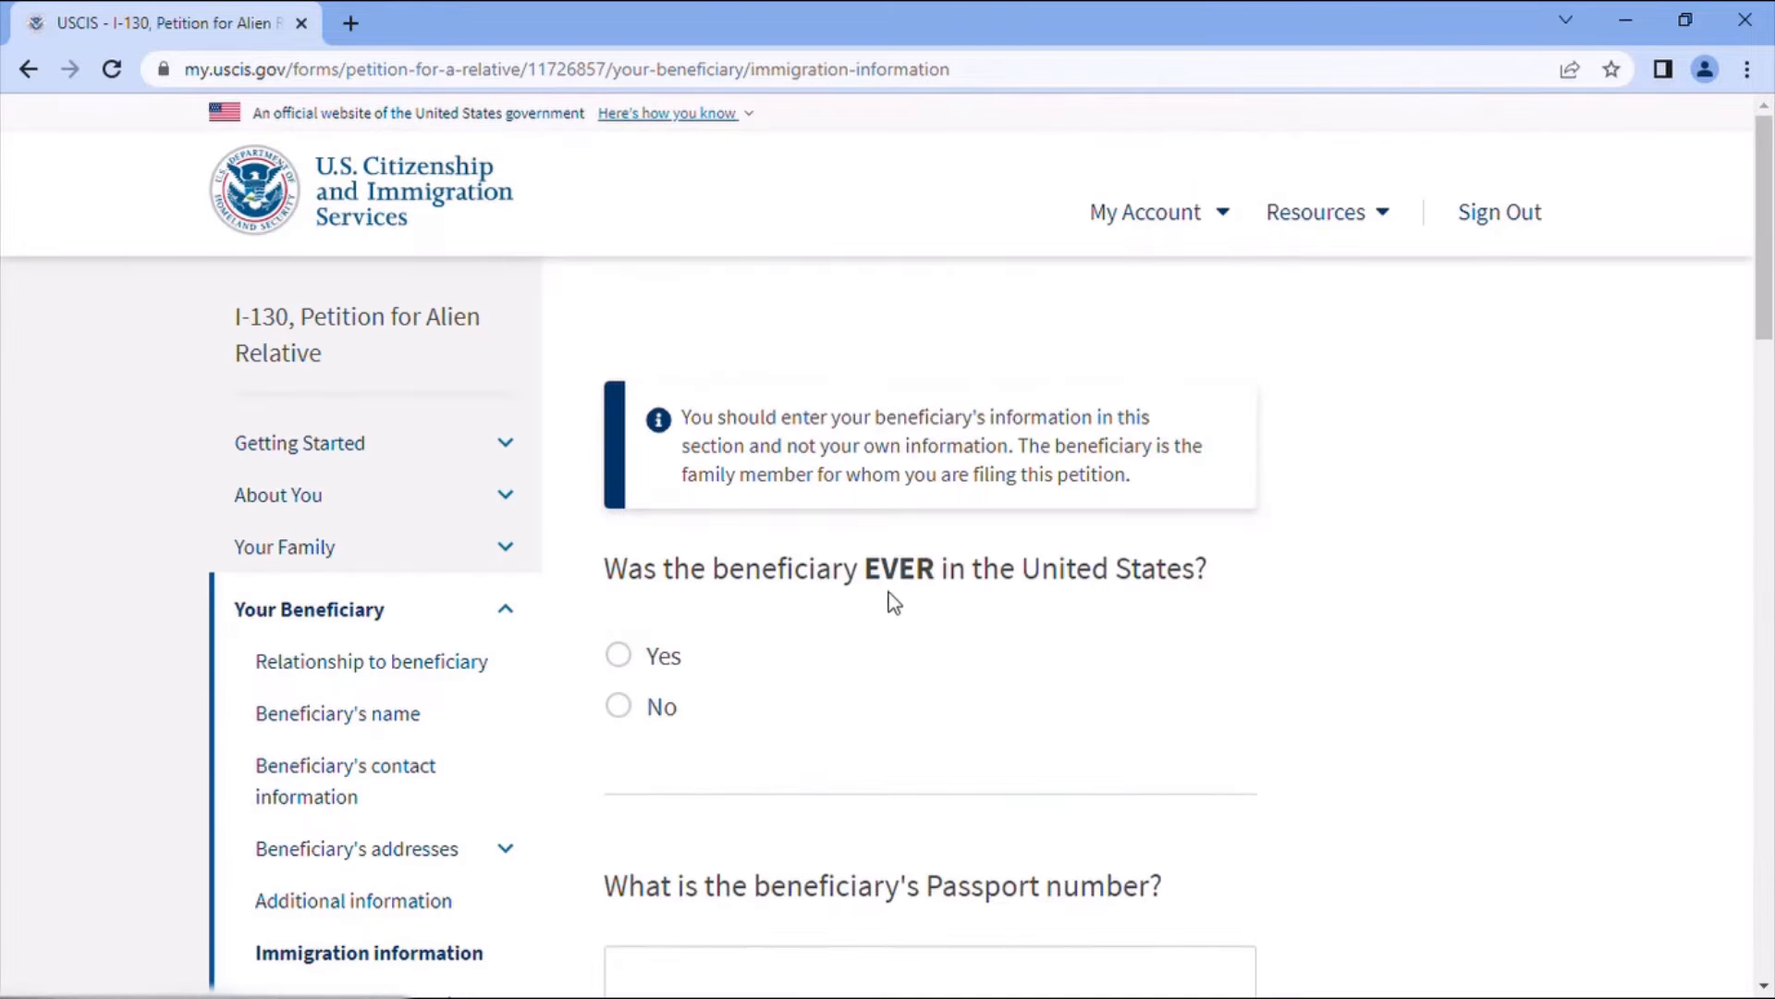
- Answer No to the beneficiary ever having been in the United States
click(619, 712)
scroll(904, 712, down, 1)
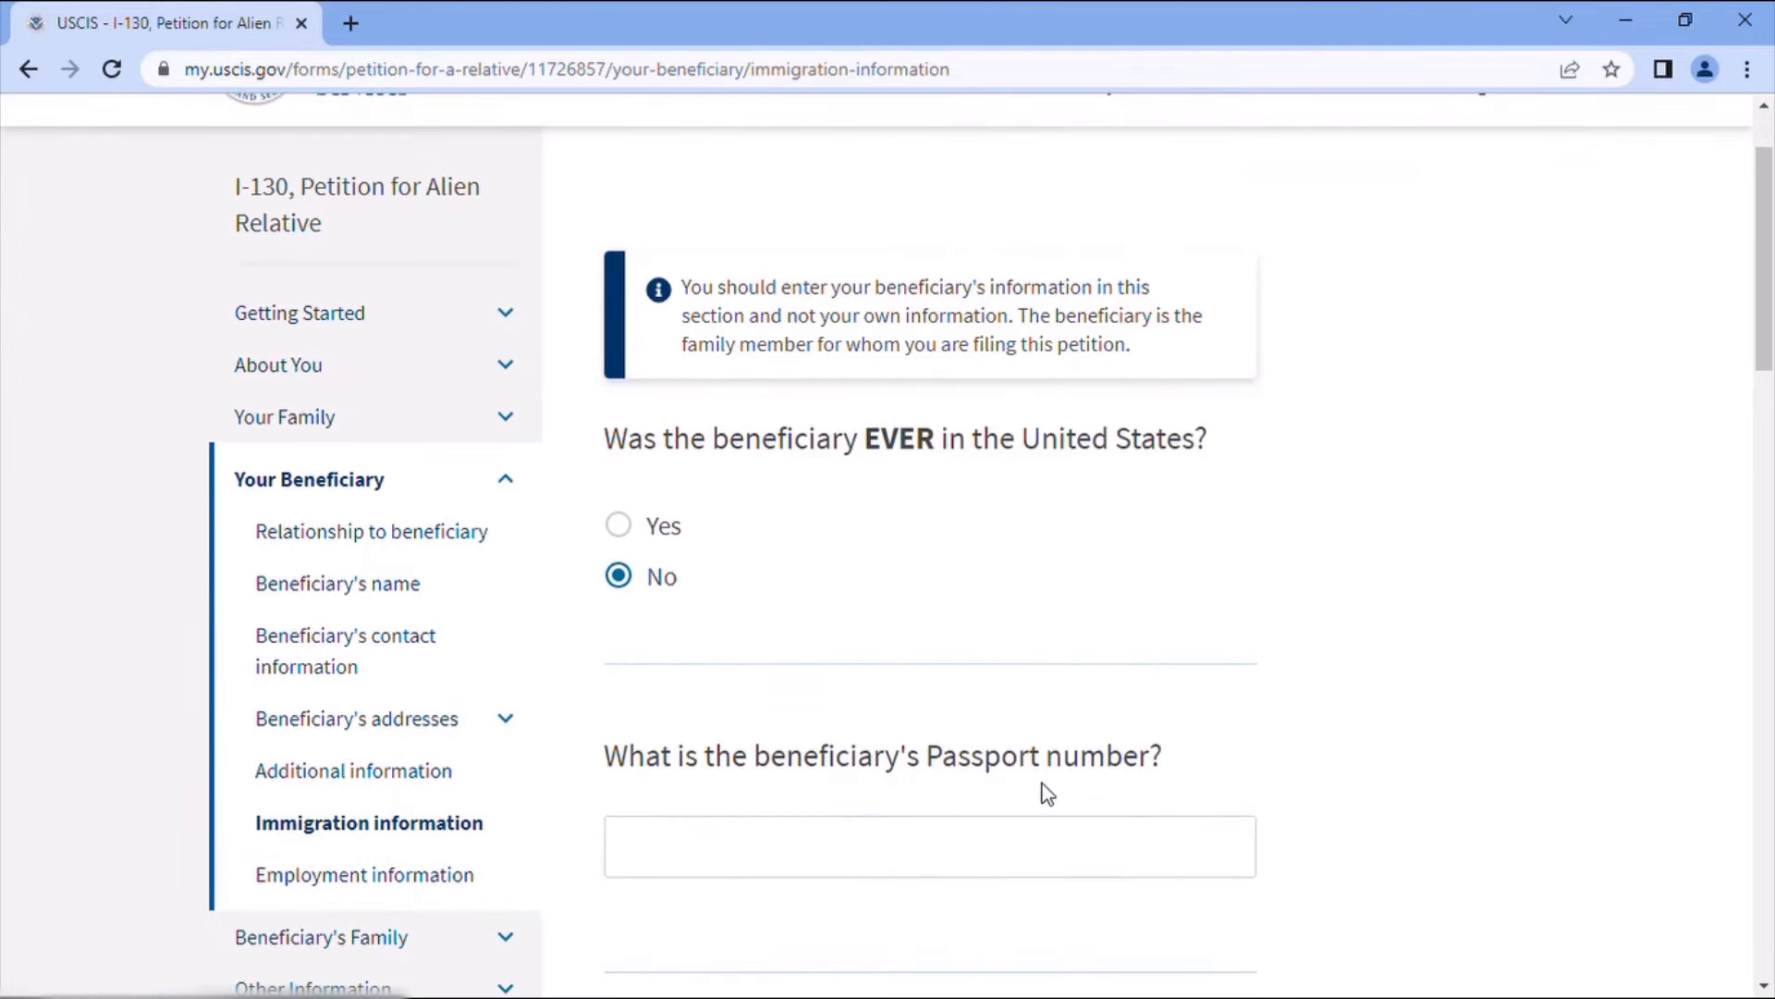
scroll(1138, 785, down, 2)
click(796, 611)
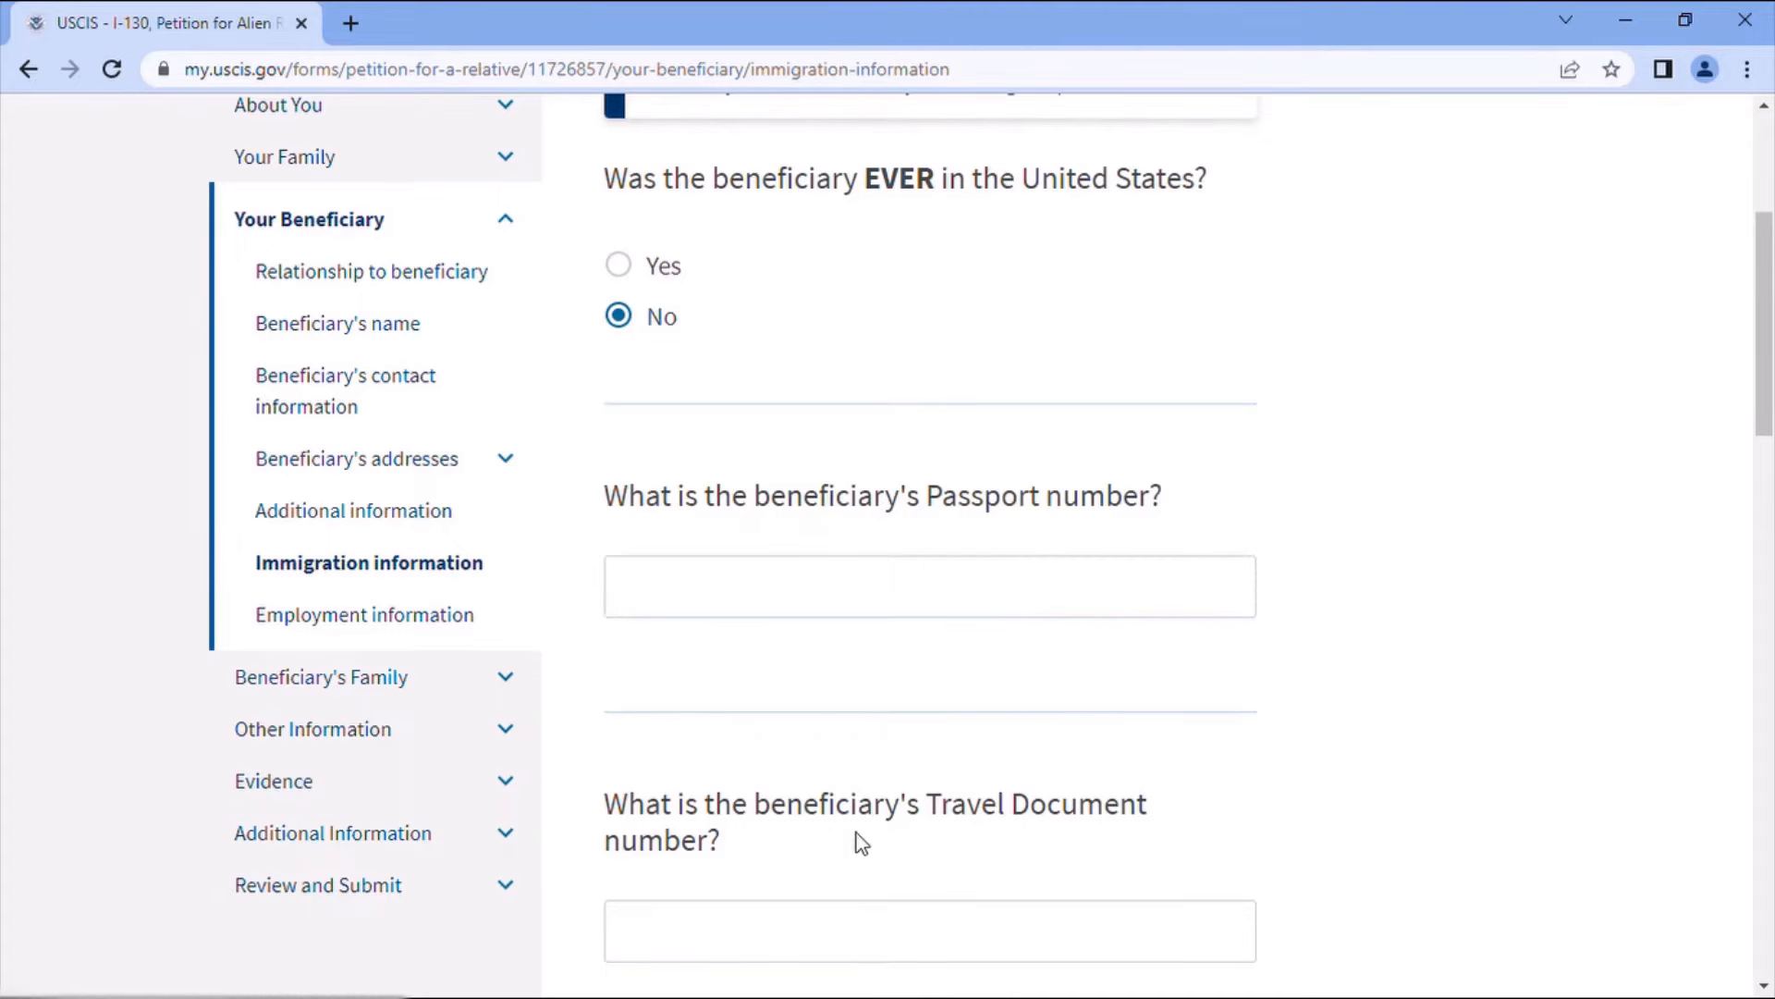
scroll(1160, 811, down, 4)
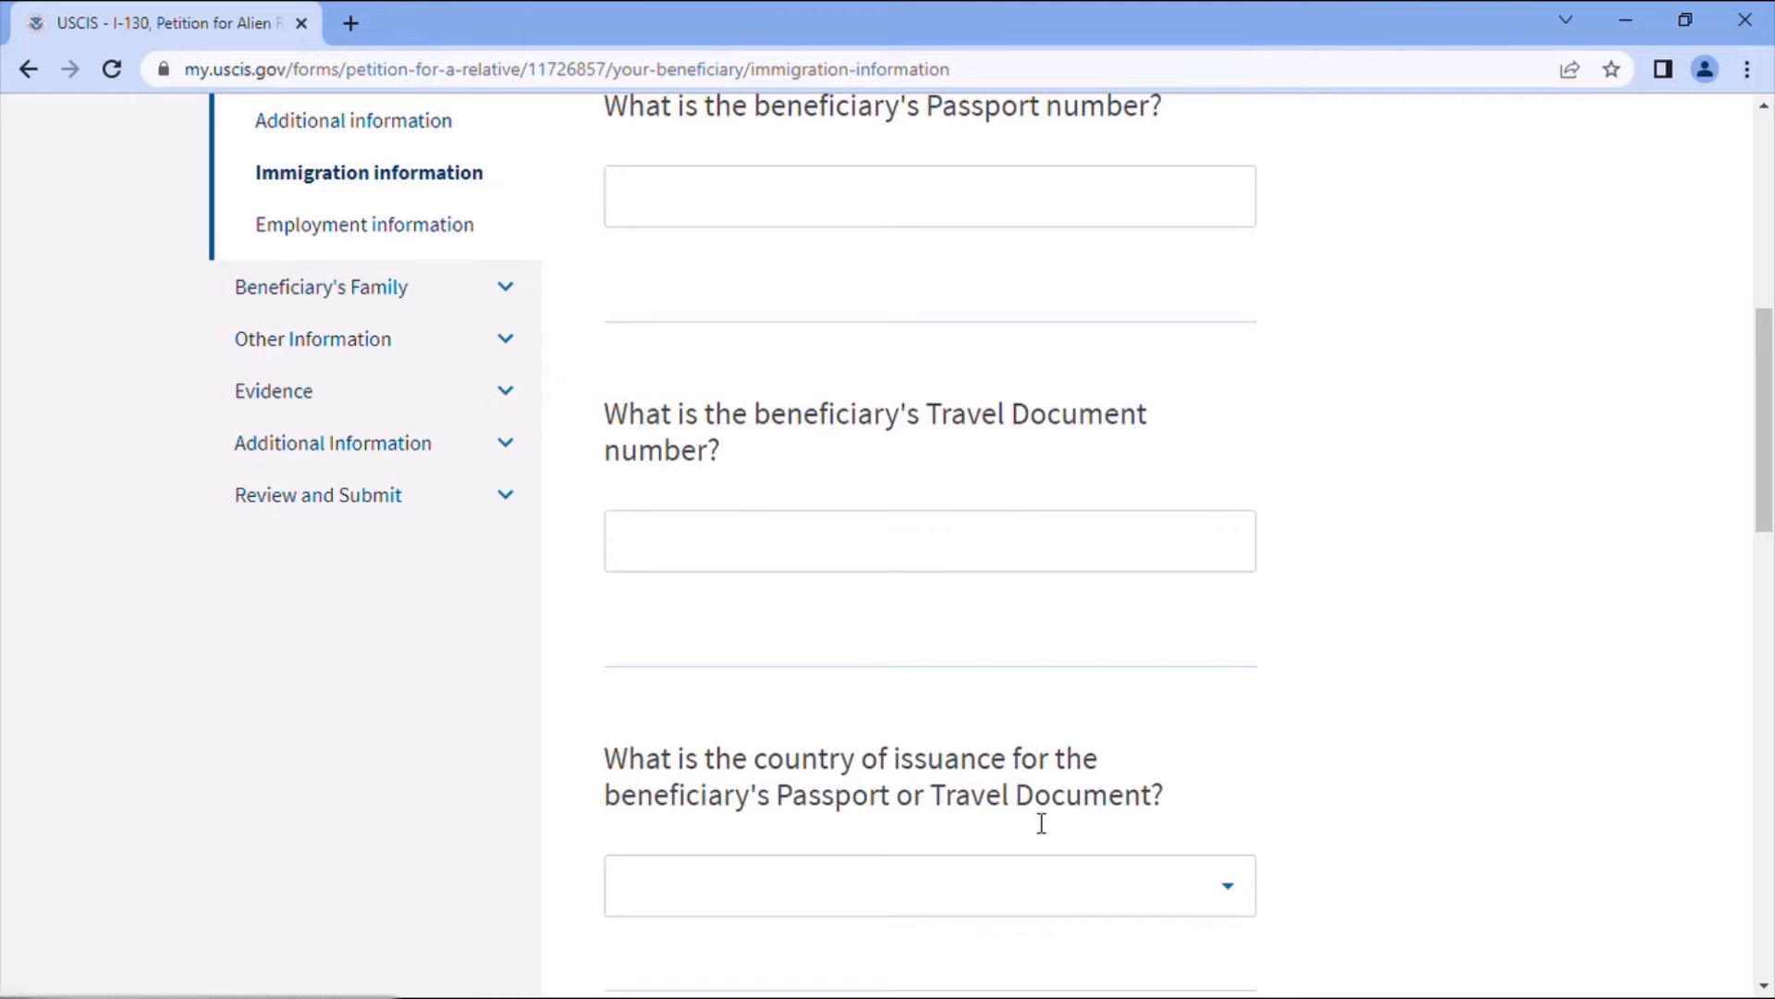
scroll(1015, 839, down, 1)
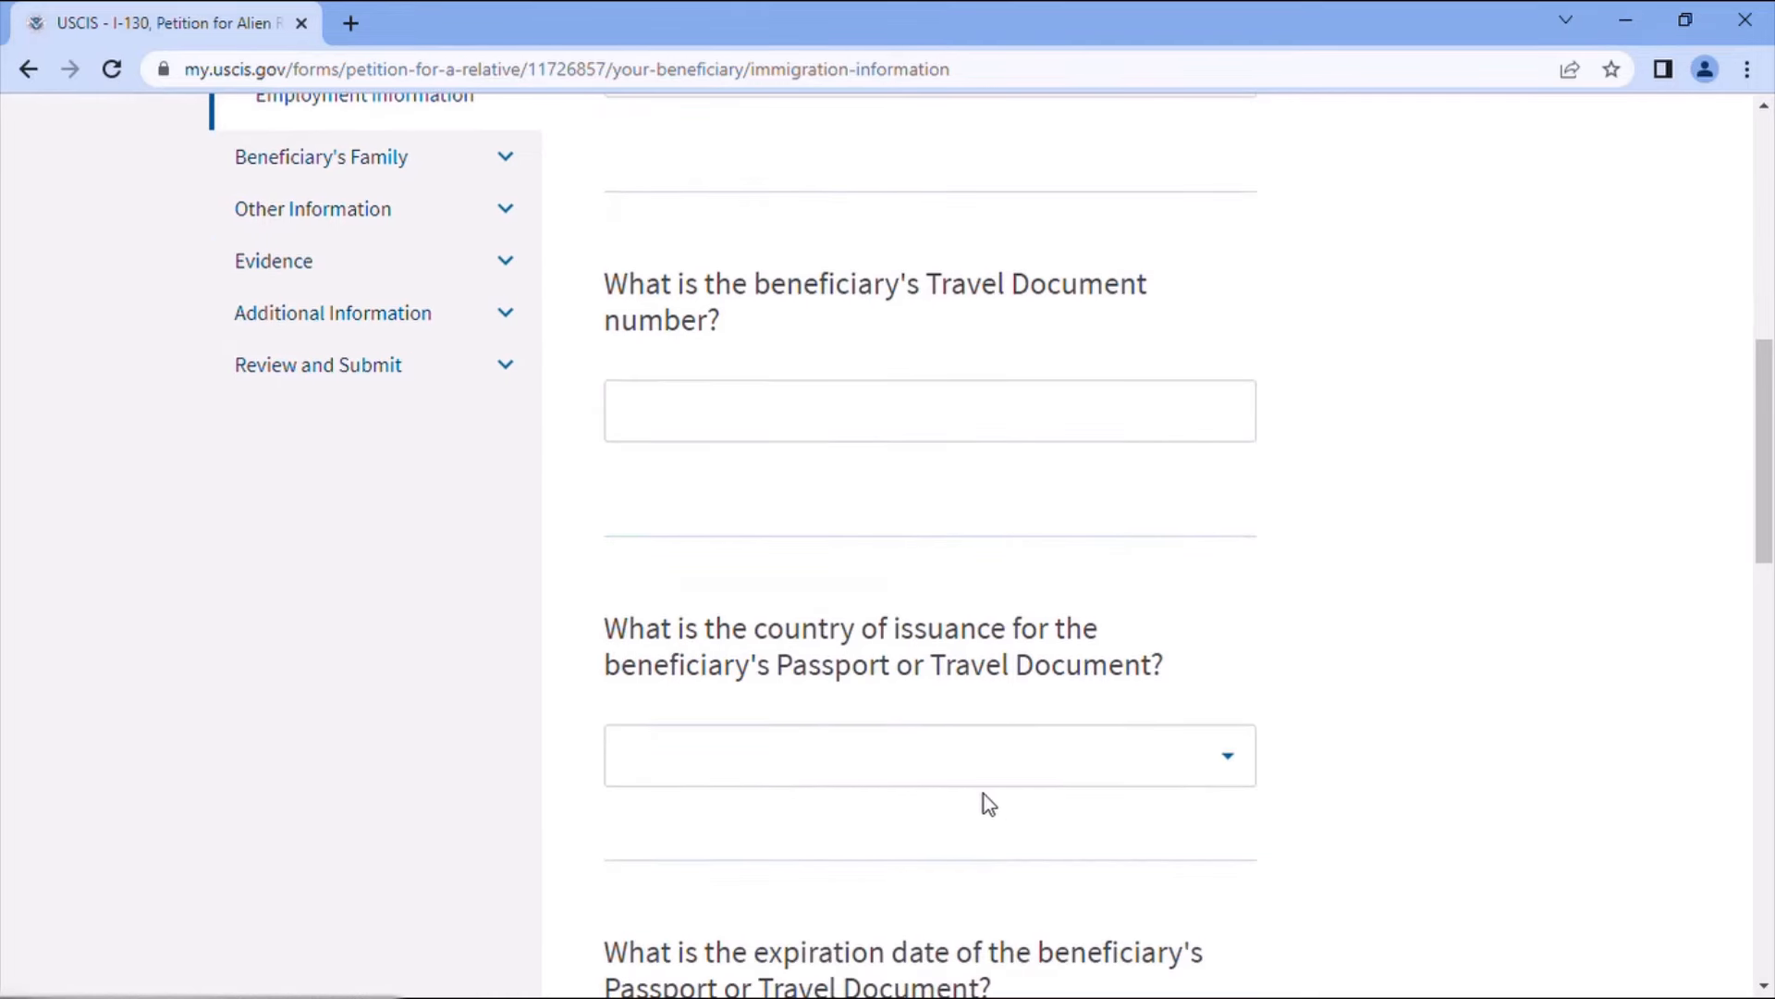
scroll(991, 812, down, 1)
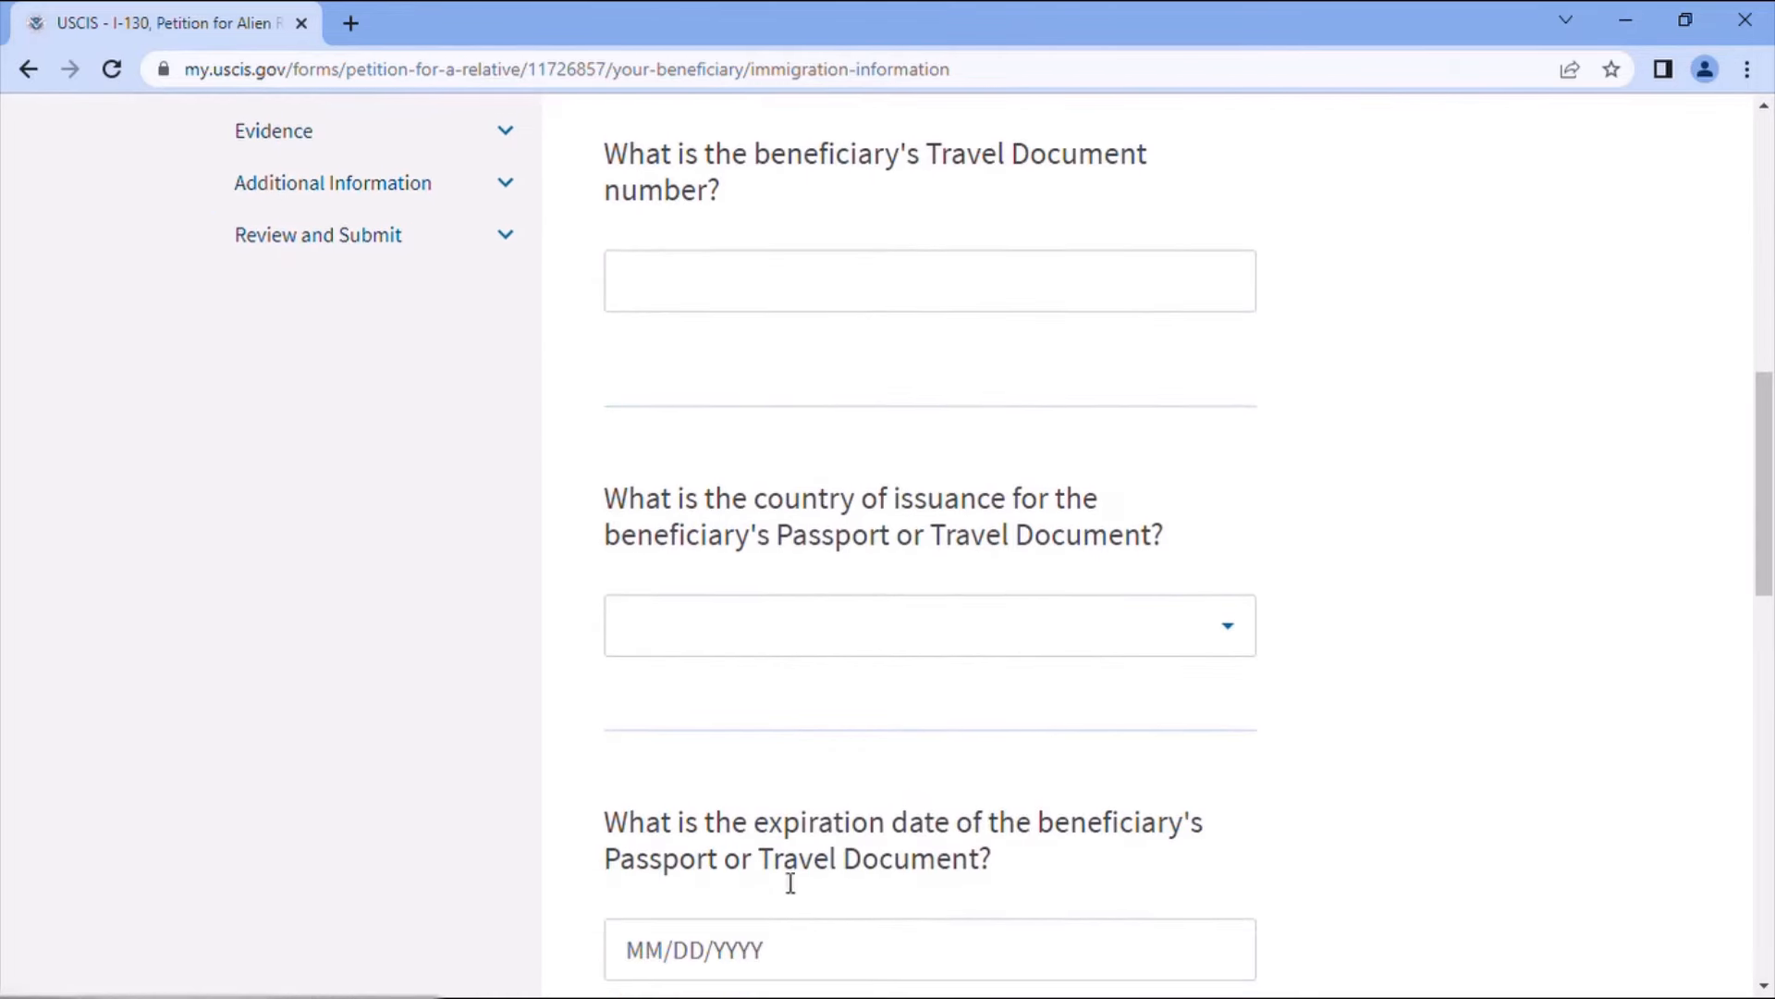
scroll(1084, 870, down, 1)
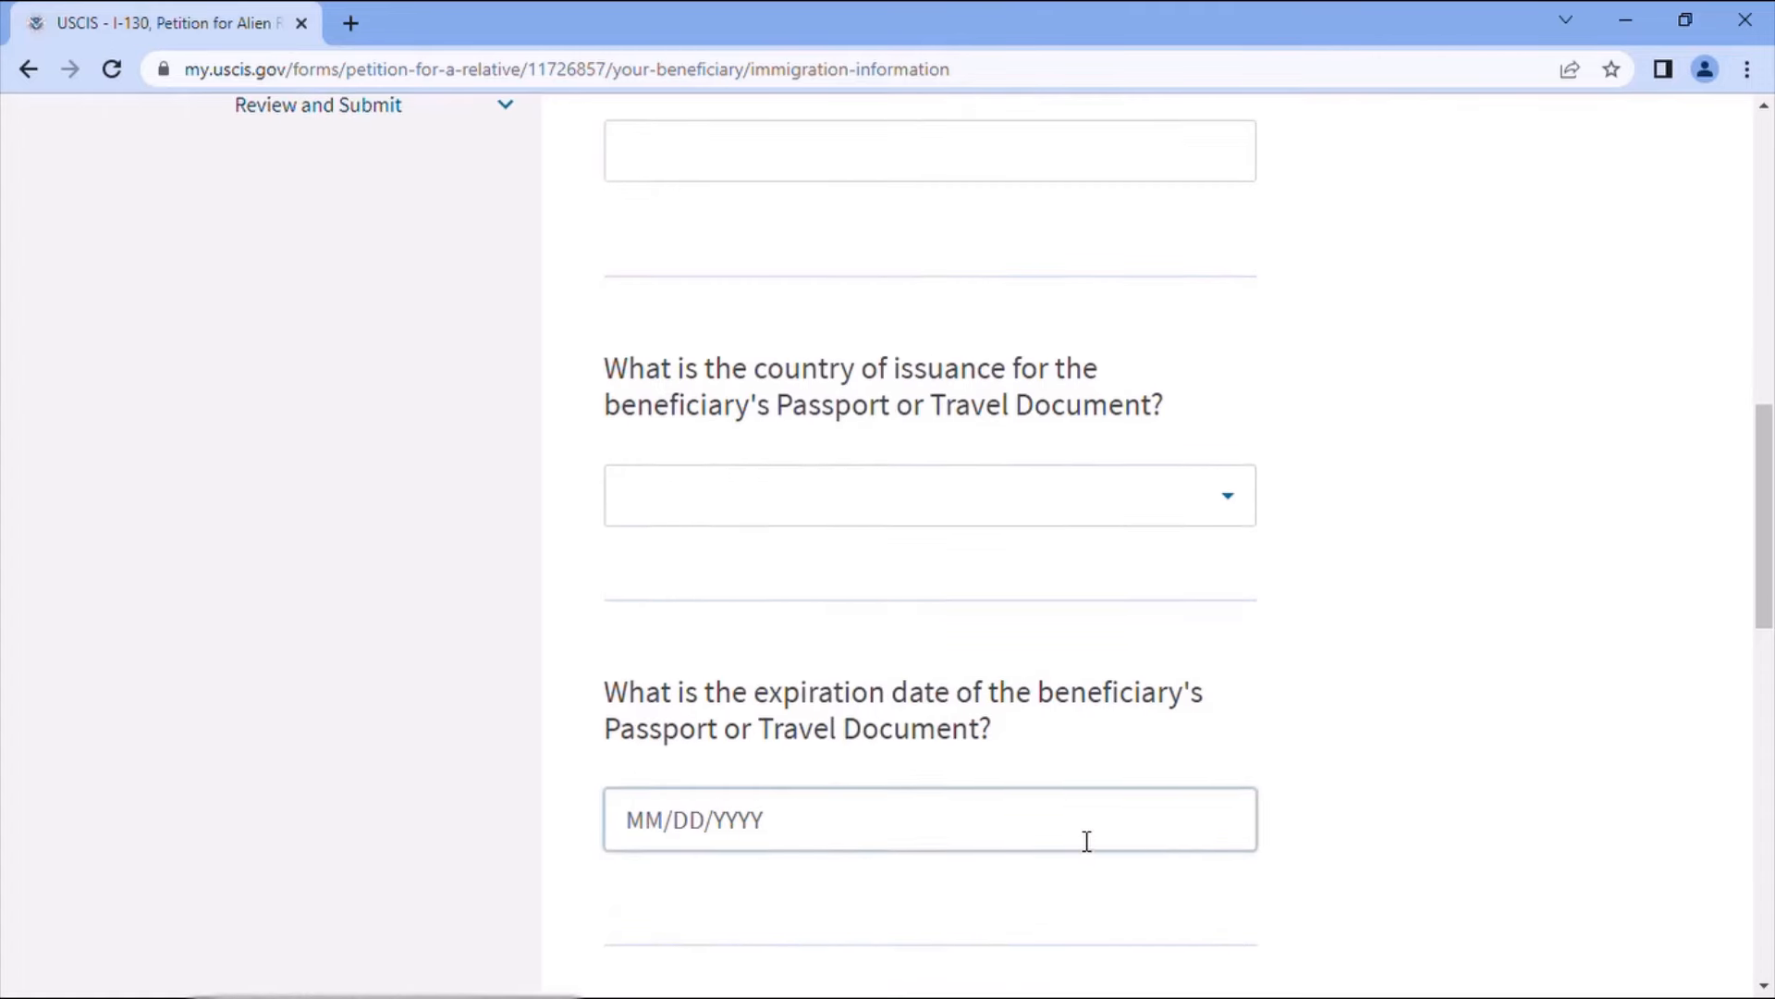
scroll(1086, 839, down, 2)
- Answer No to ever being in immigration proceedings and save the immigration information page
scroll(1105, 813, up, 4)
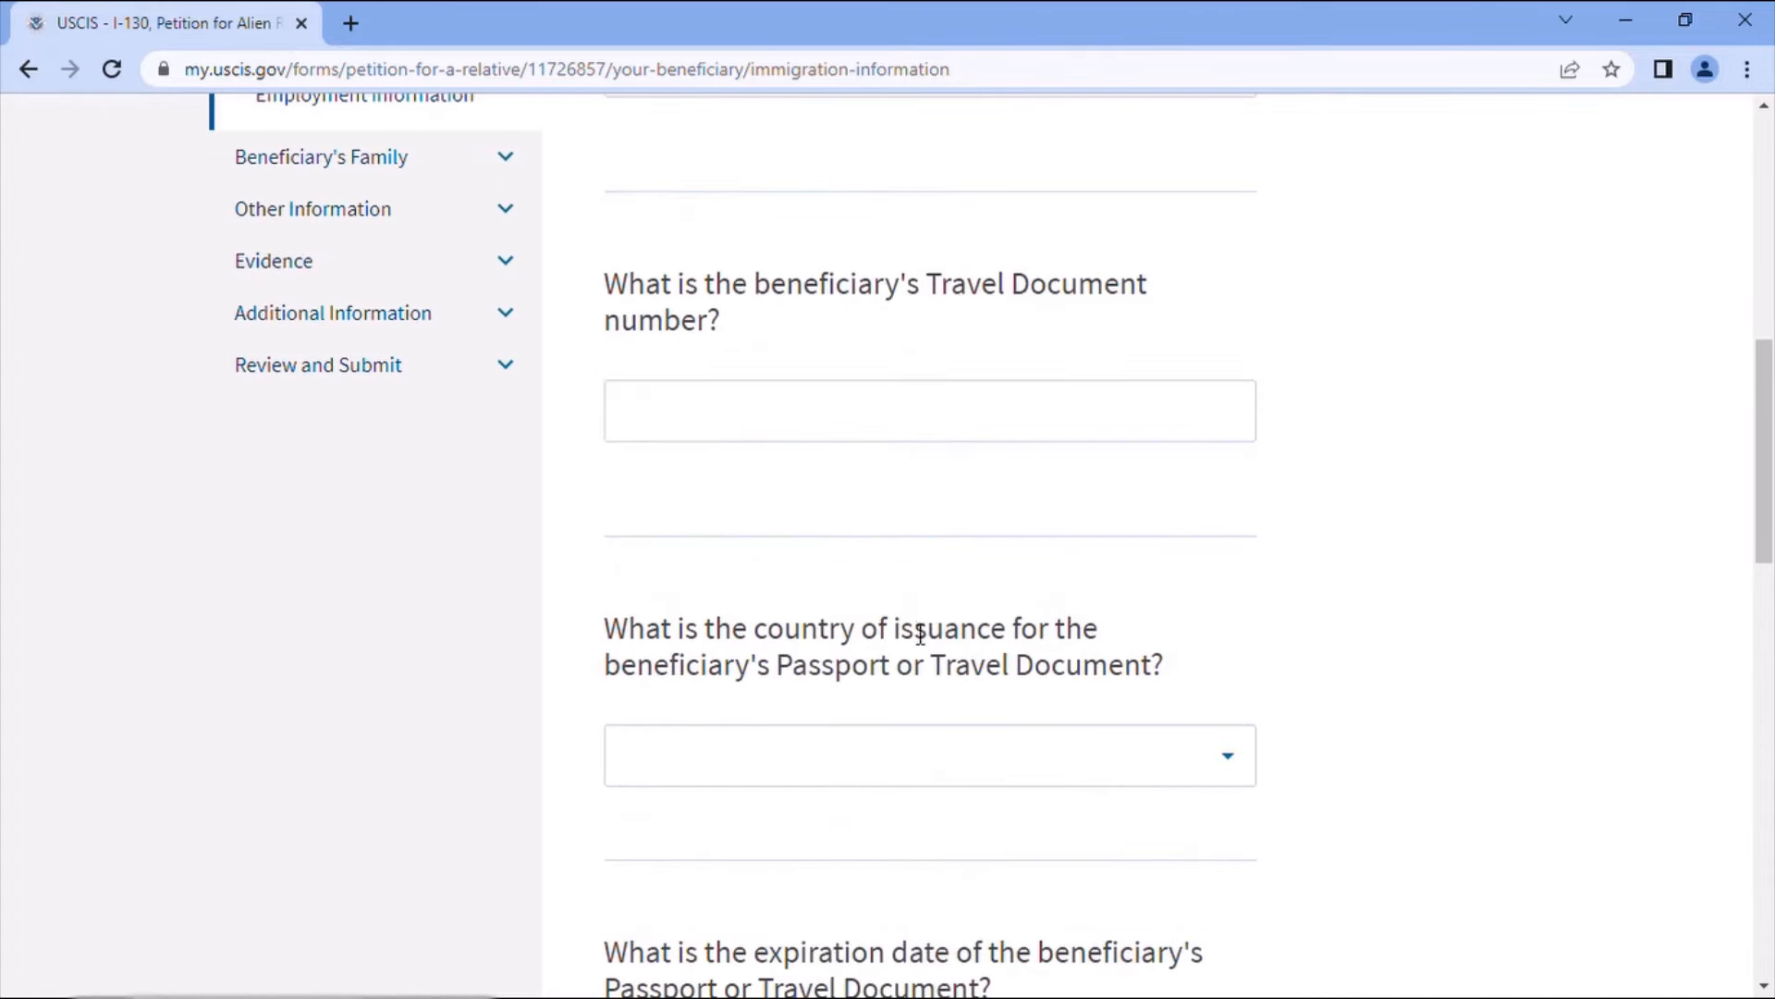
scroll(958, 718, down, 1)
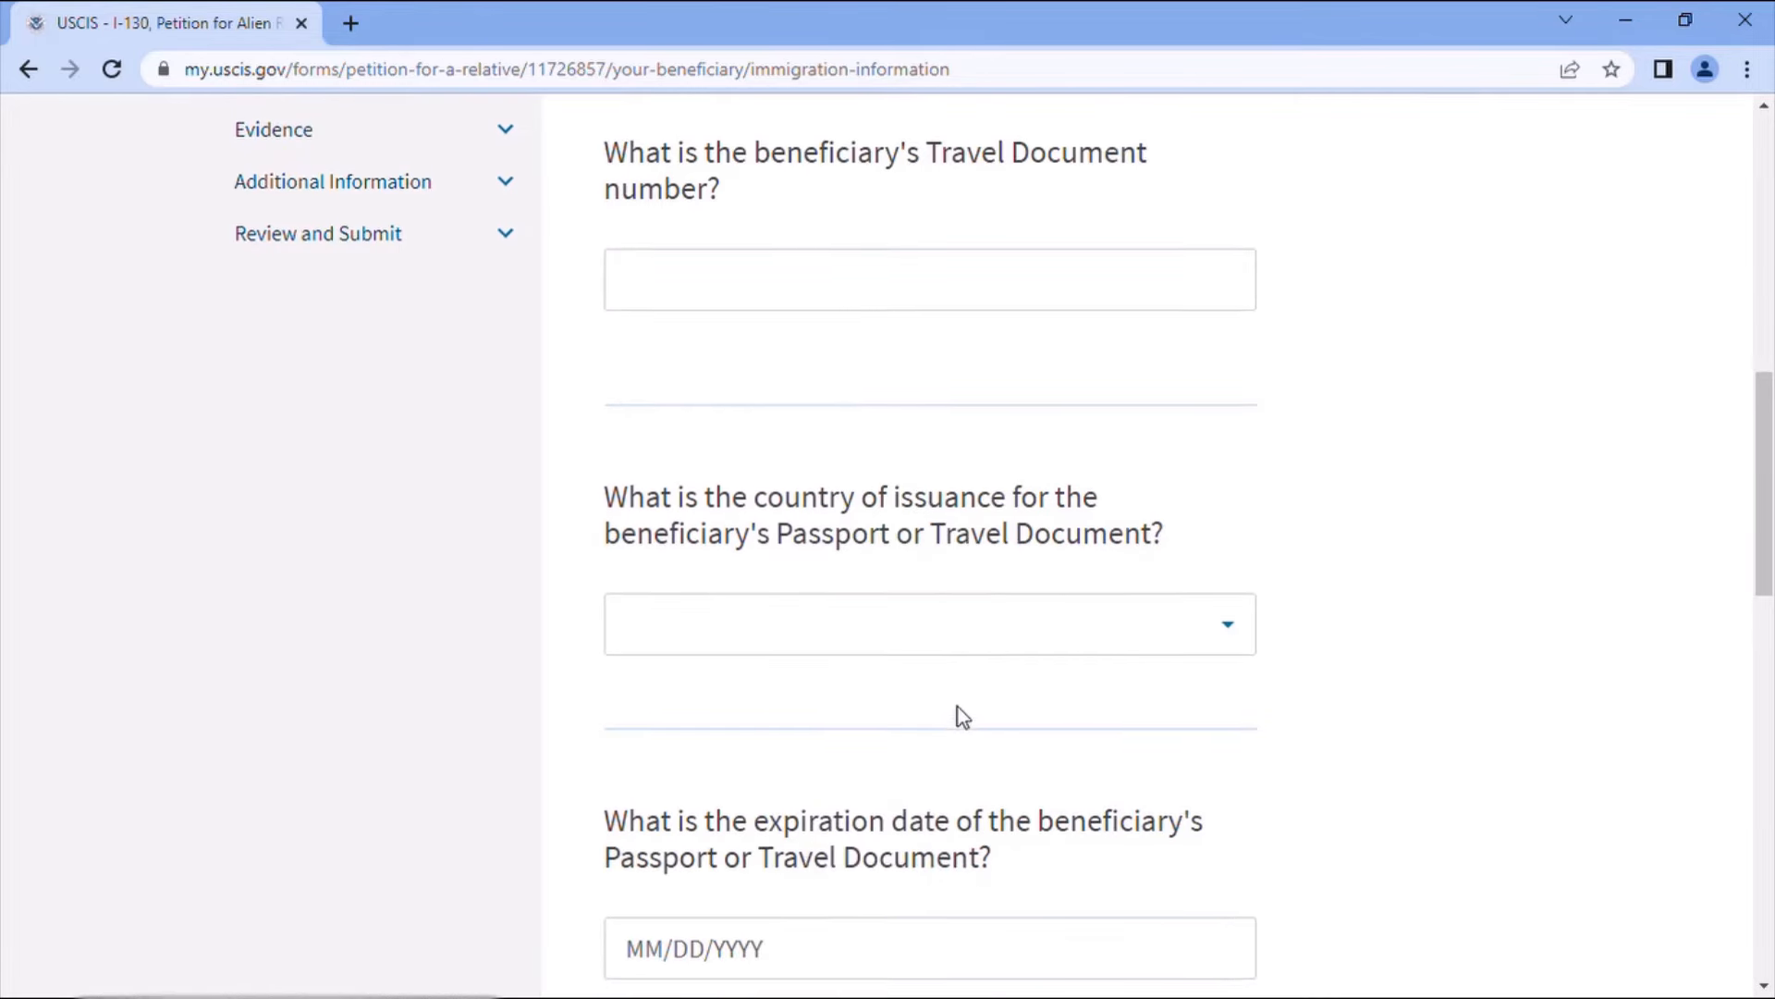
scroll(958, 707, down, 2)
scroll(958, 706, down, 1)
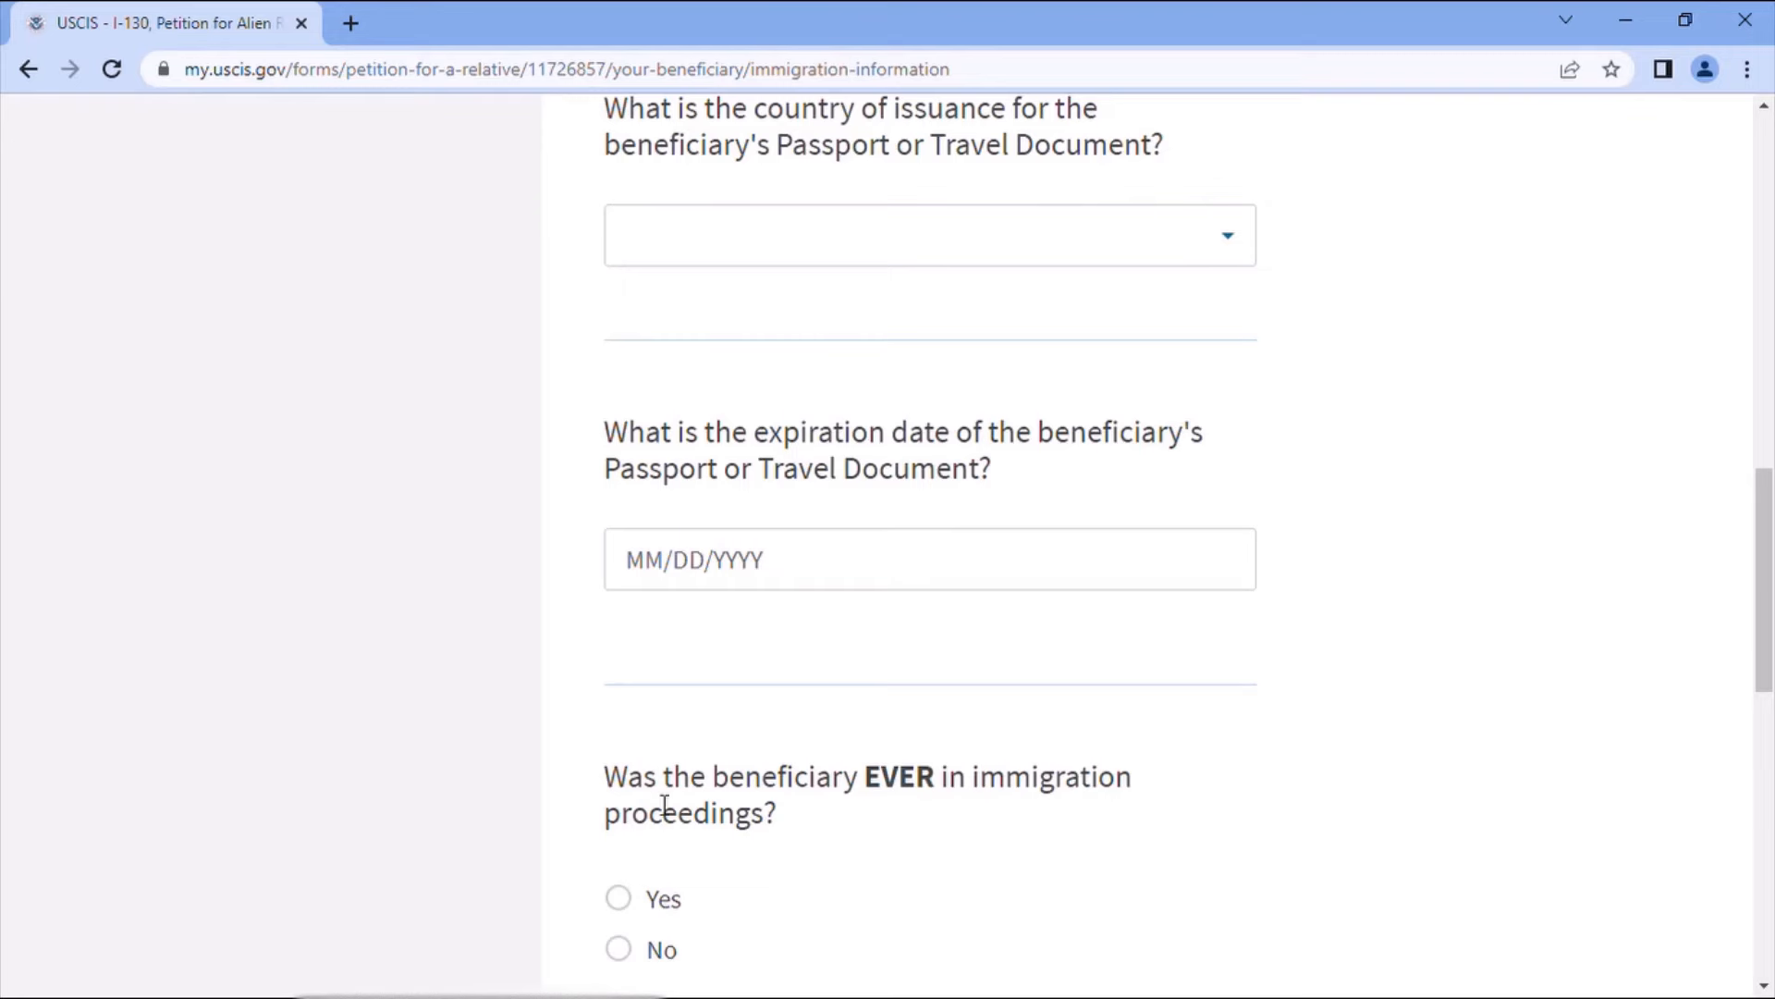
scroll(773, 844, down, 1)
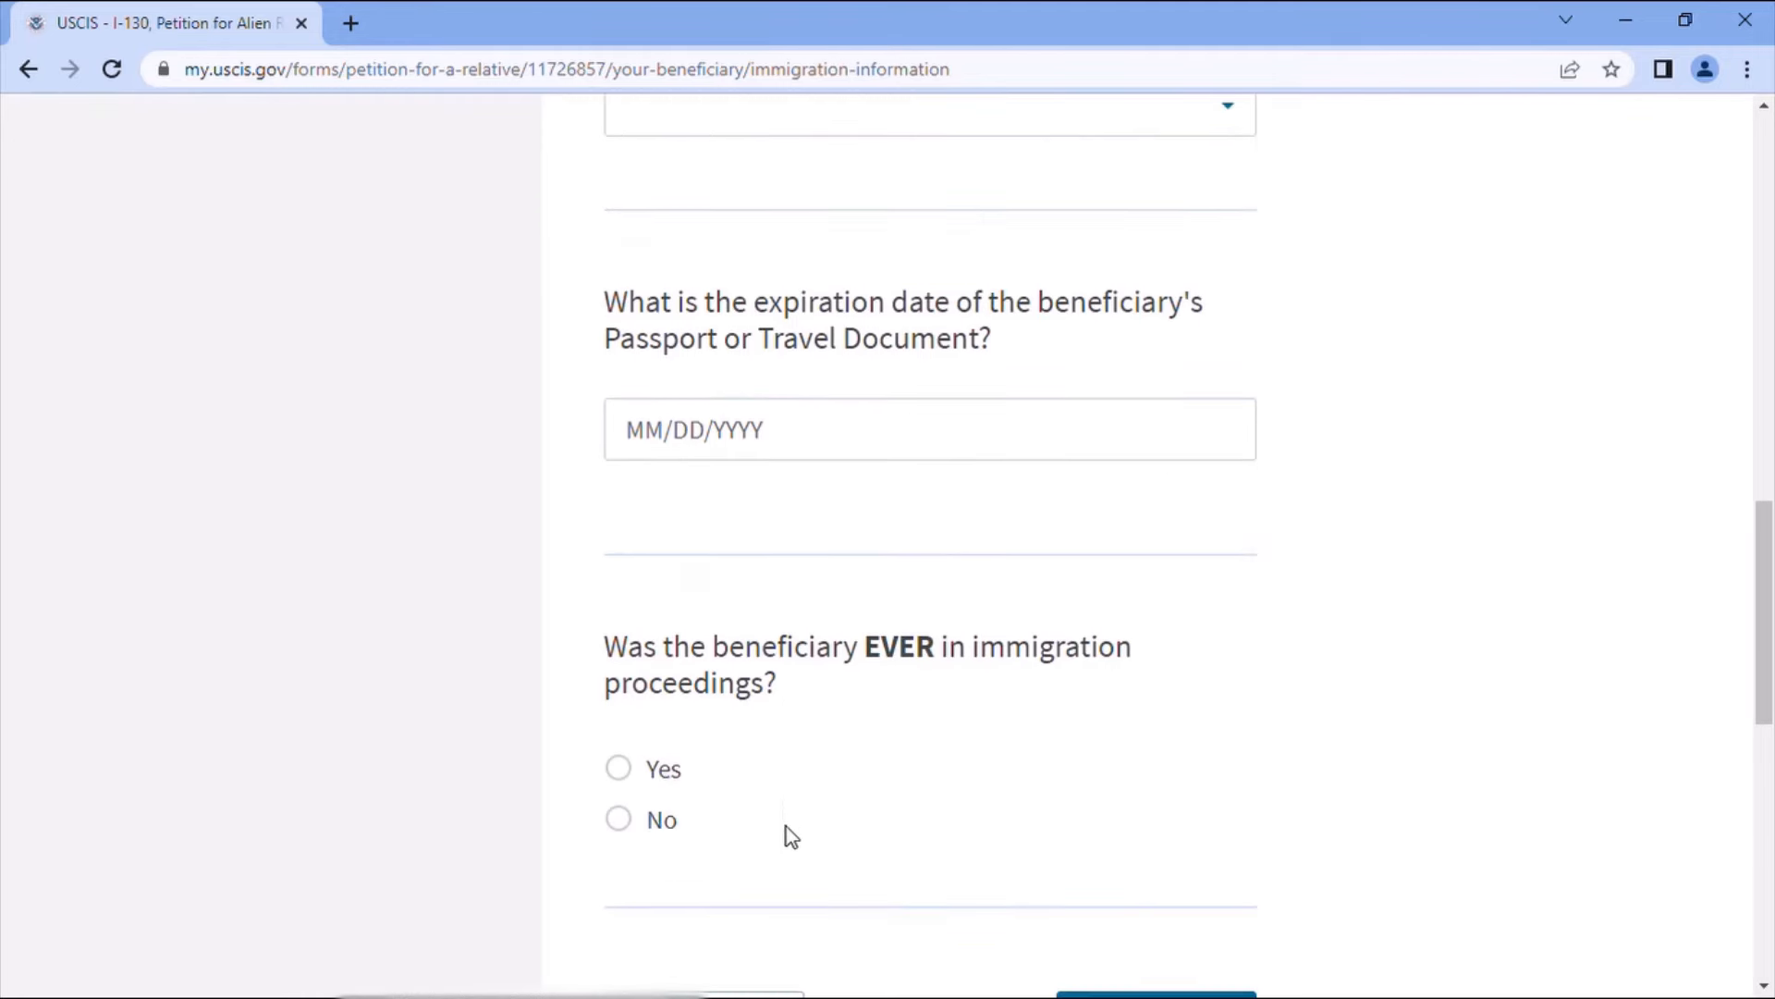
click(620, 813)
scroll(990, 778, down, 2)
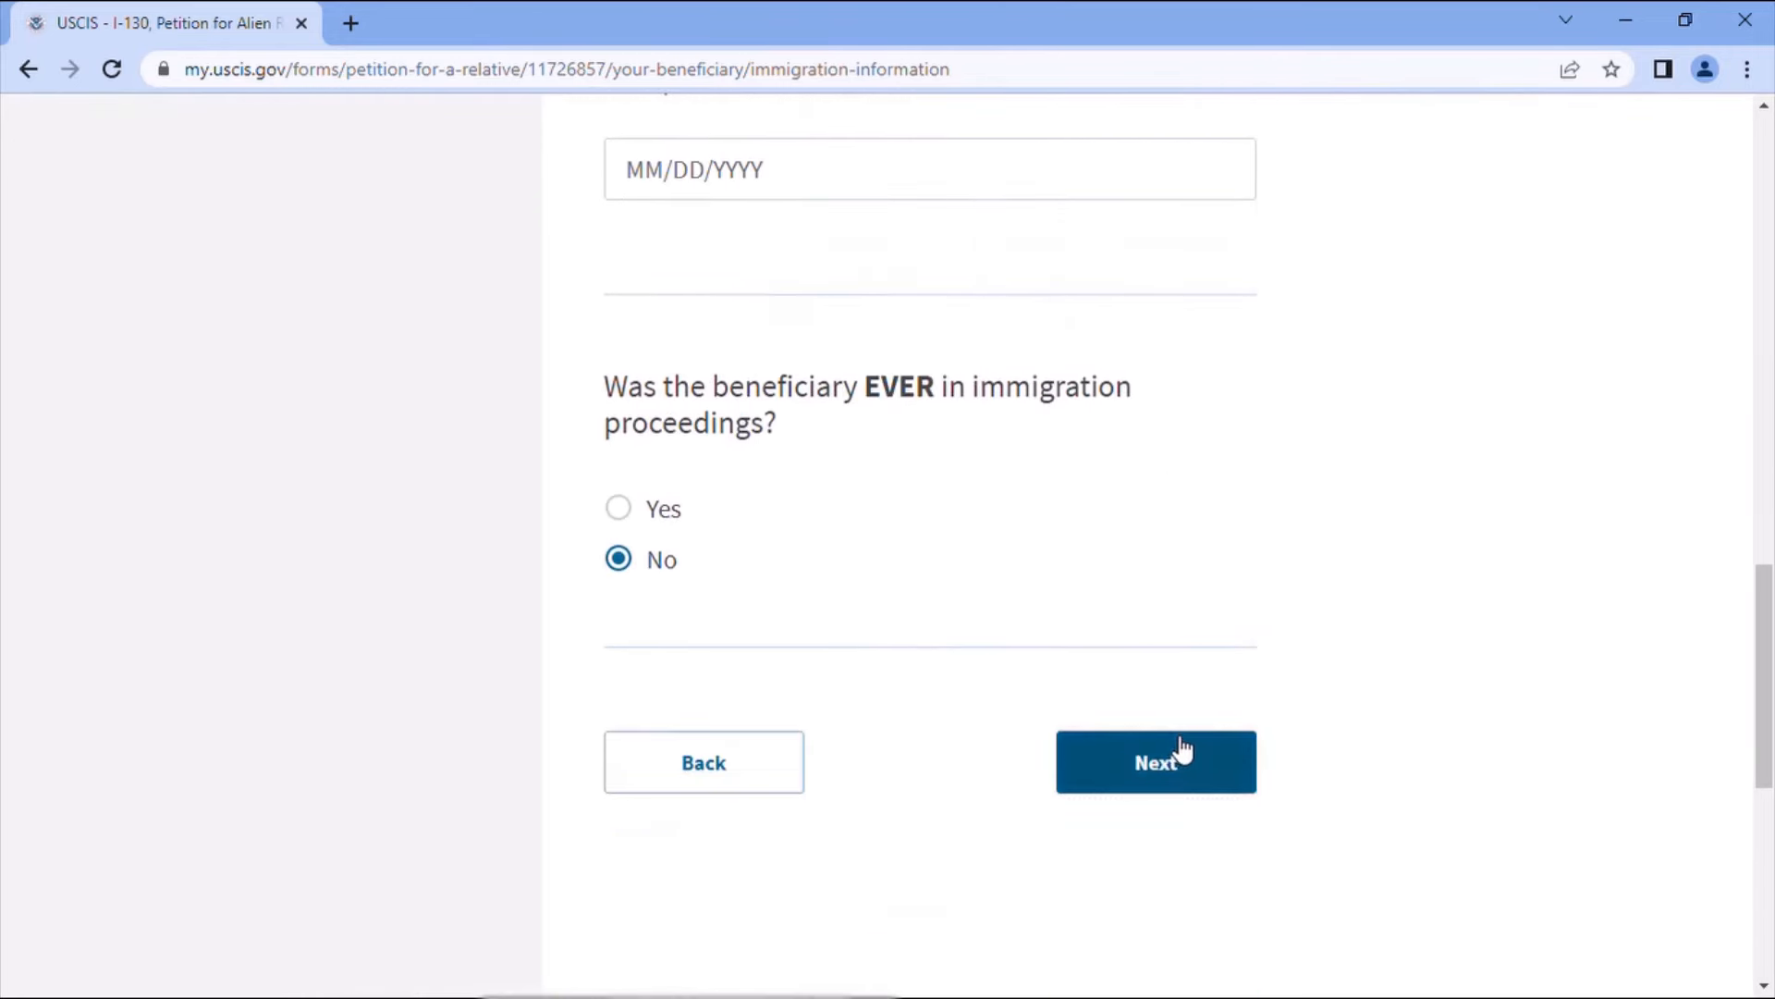
click(1183, 756)
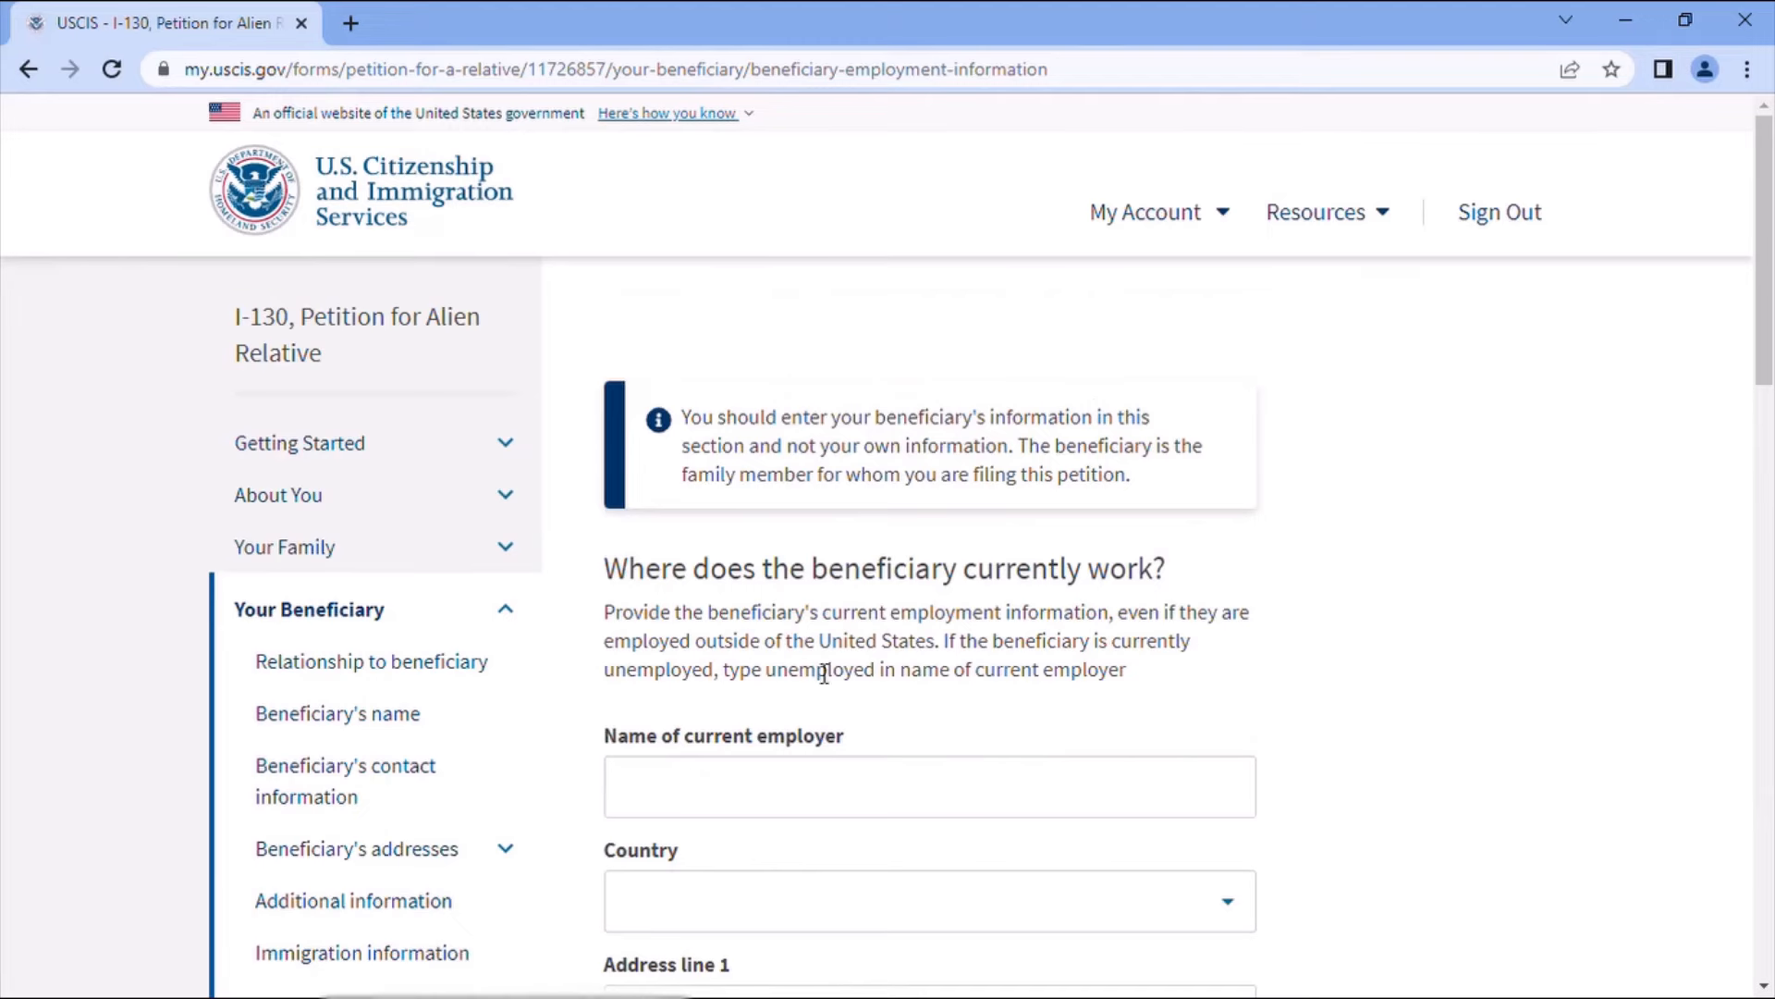
- Enter 'Not Employed' as the beneficiary's current employer and save the employment page
scroll(1156, 614, down, 3)
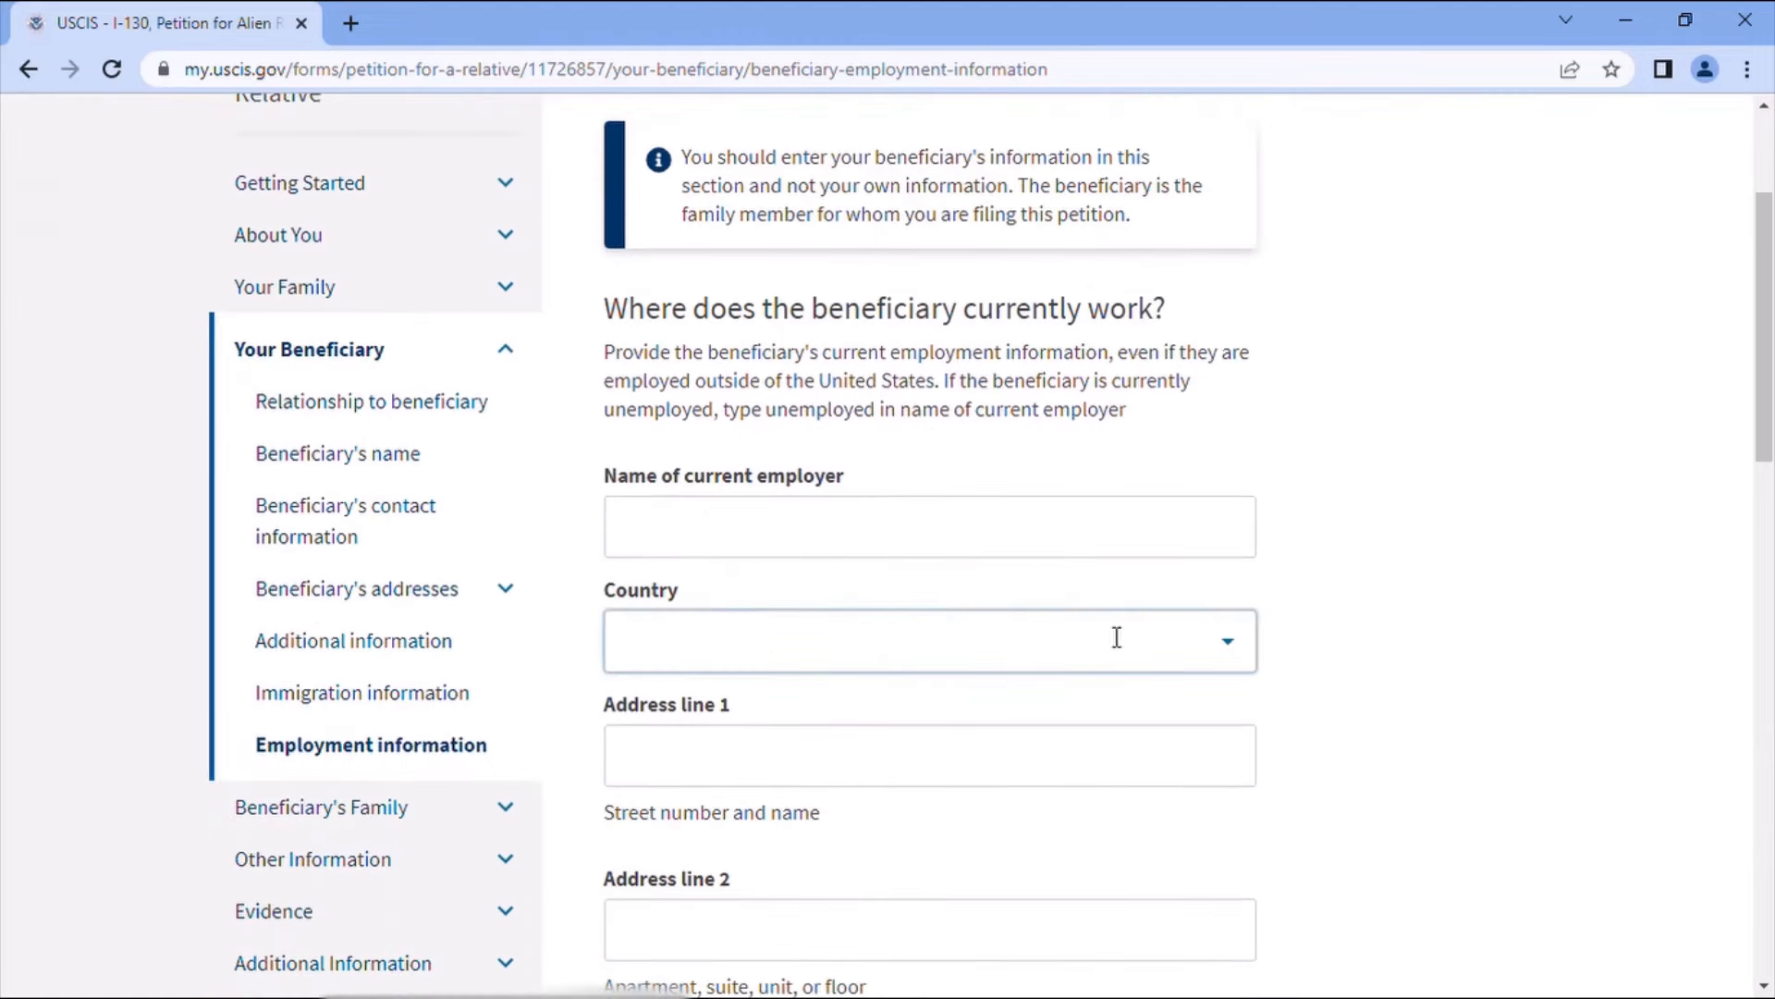
click(713, 543)
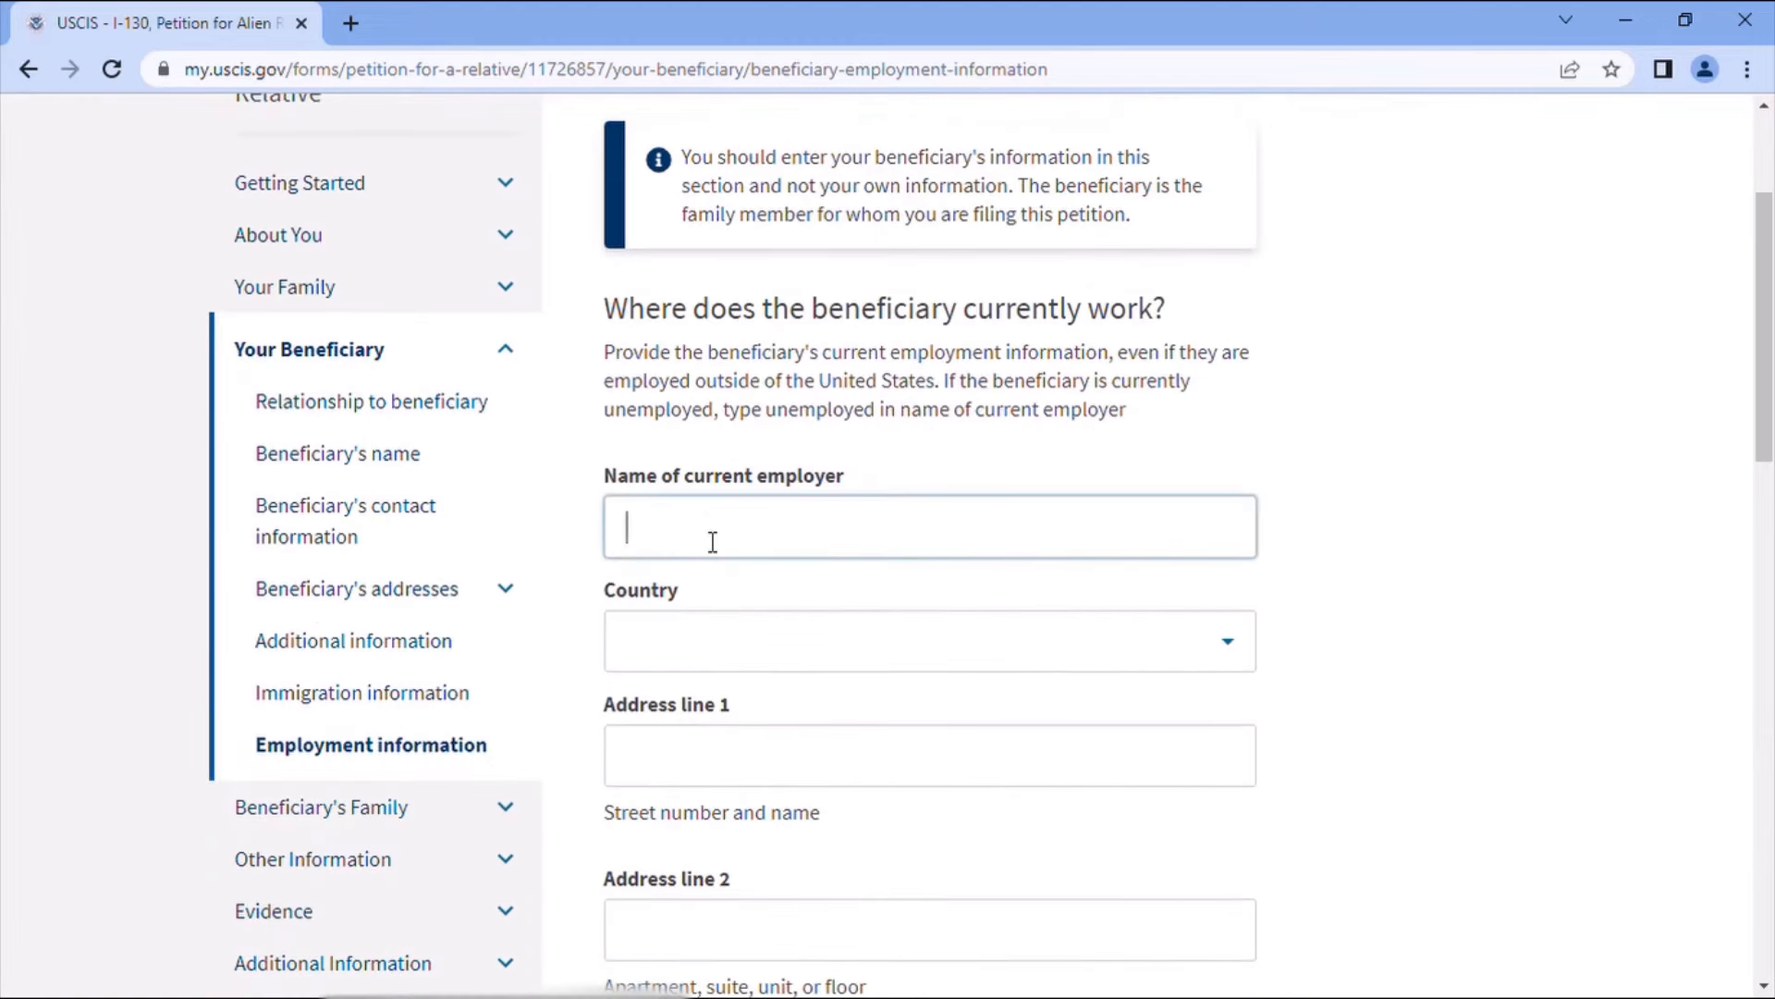
text(Not Employed)
scroll(1007, 638, down, 4)
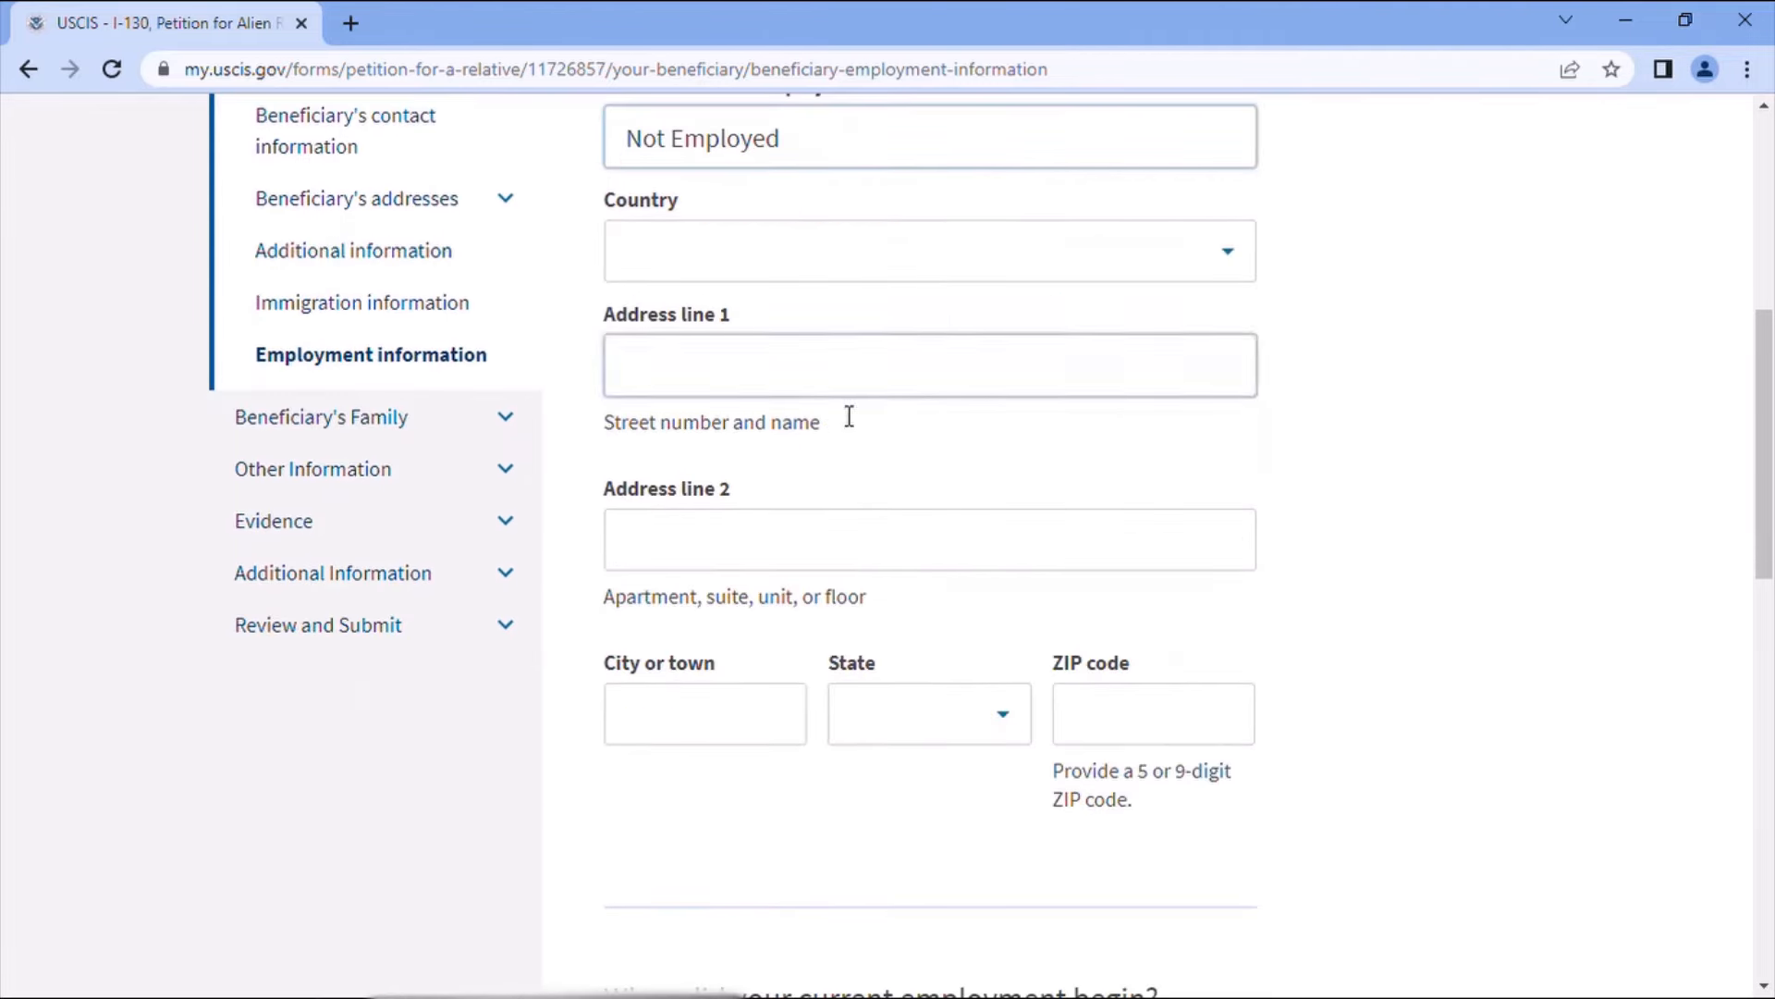
scroll(1019, 807, down, 1)
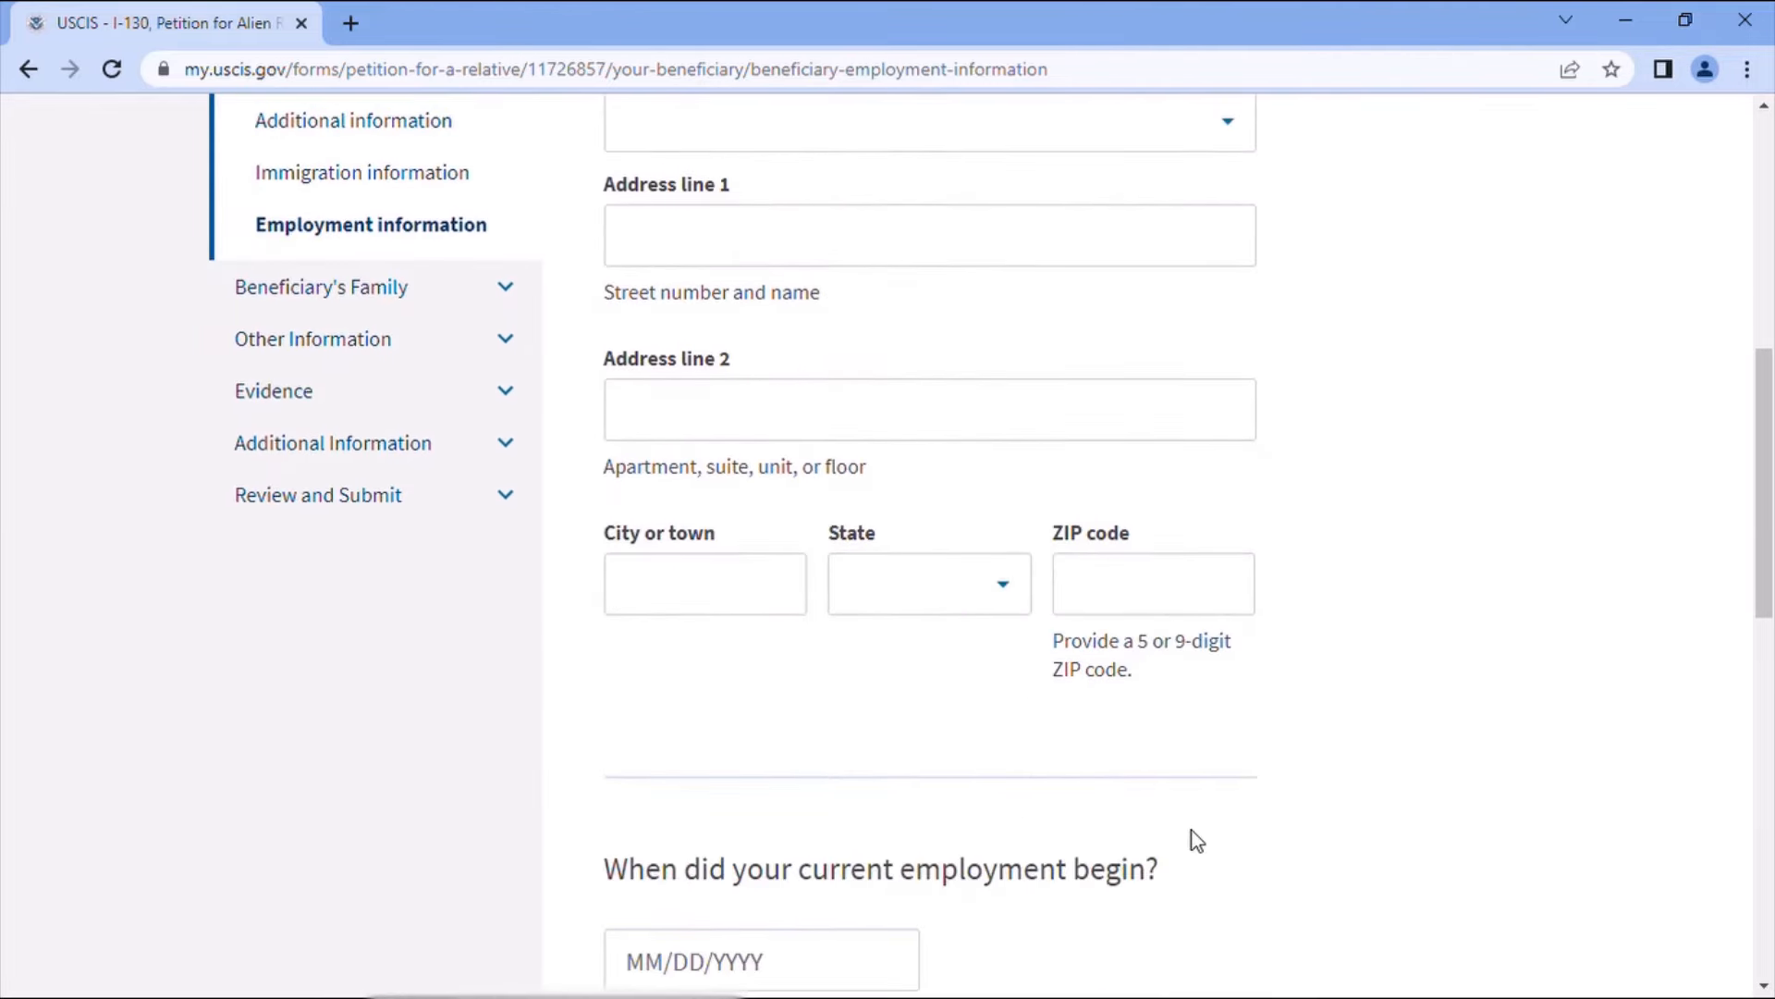
scroll(1197, 840, down, 1)
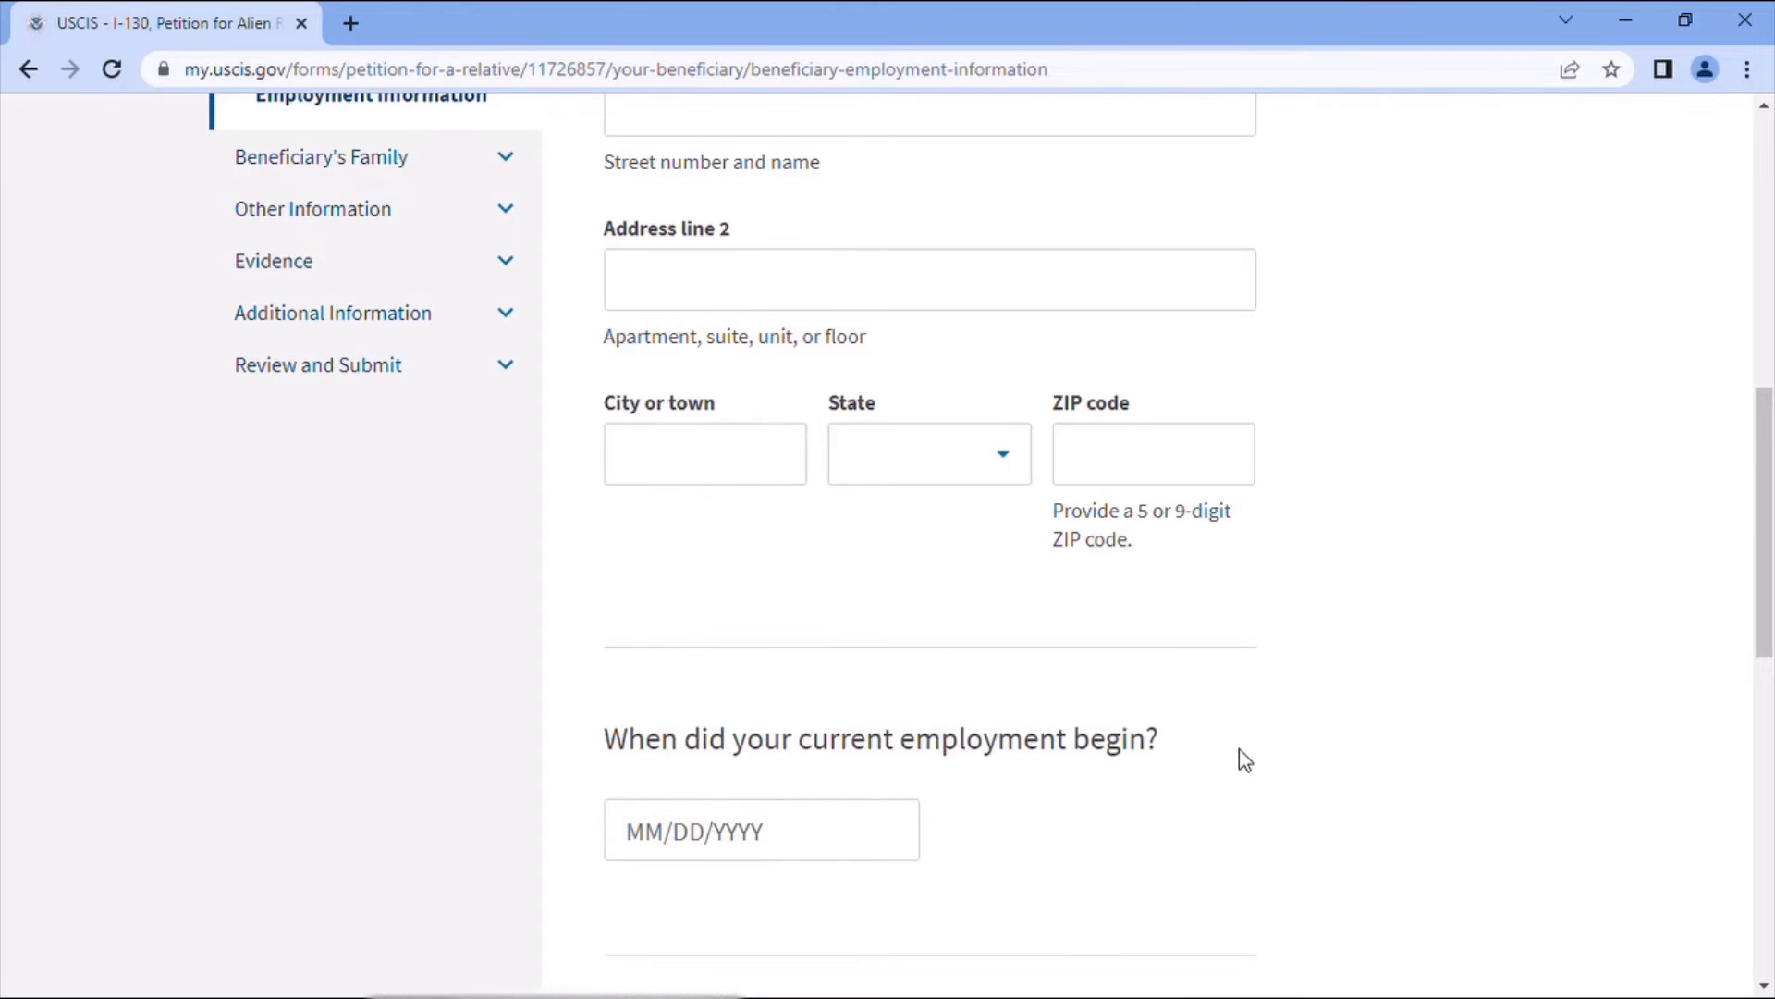
scroll(1244, 758, down, 3)
click(1197, 705)
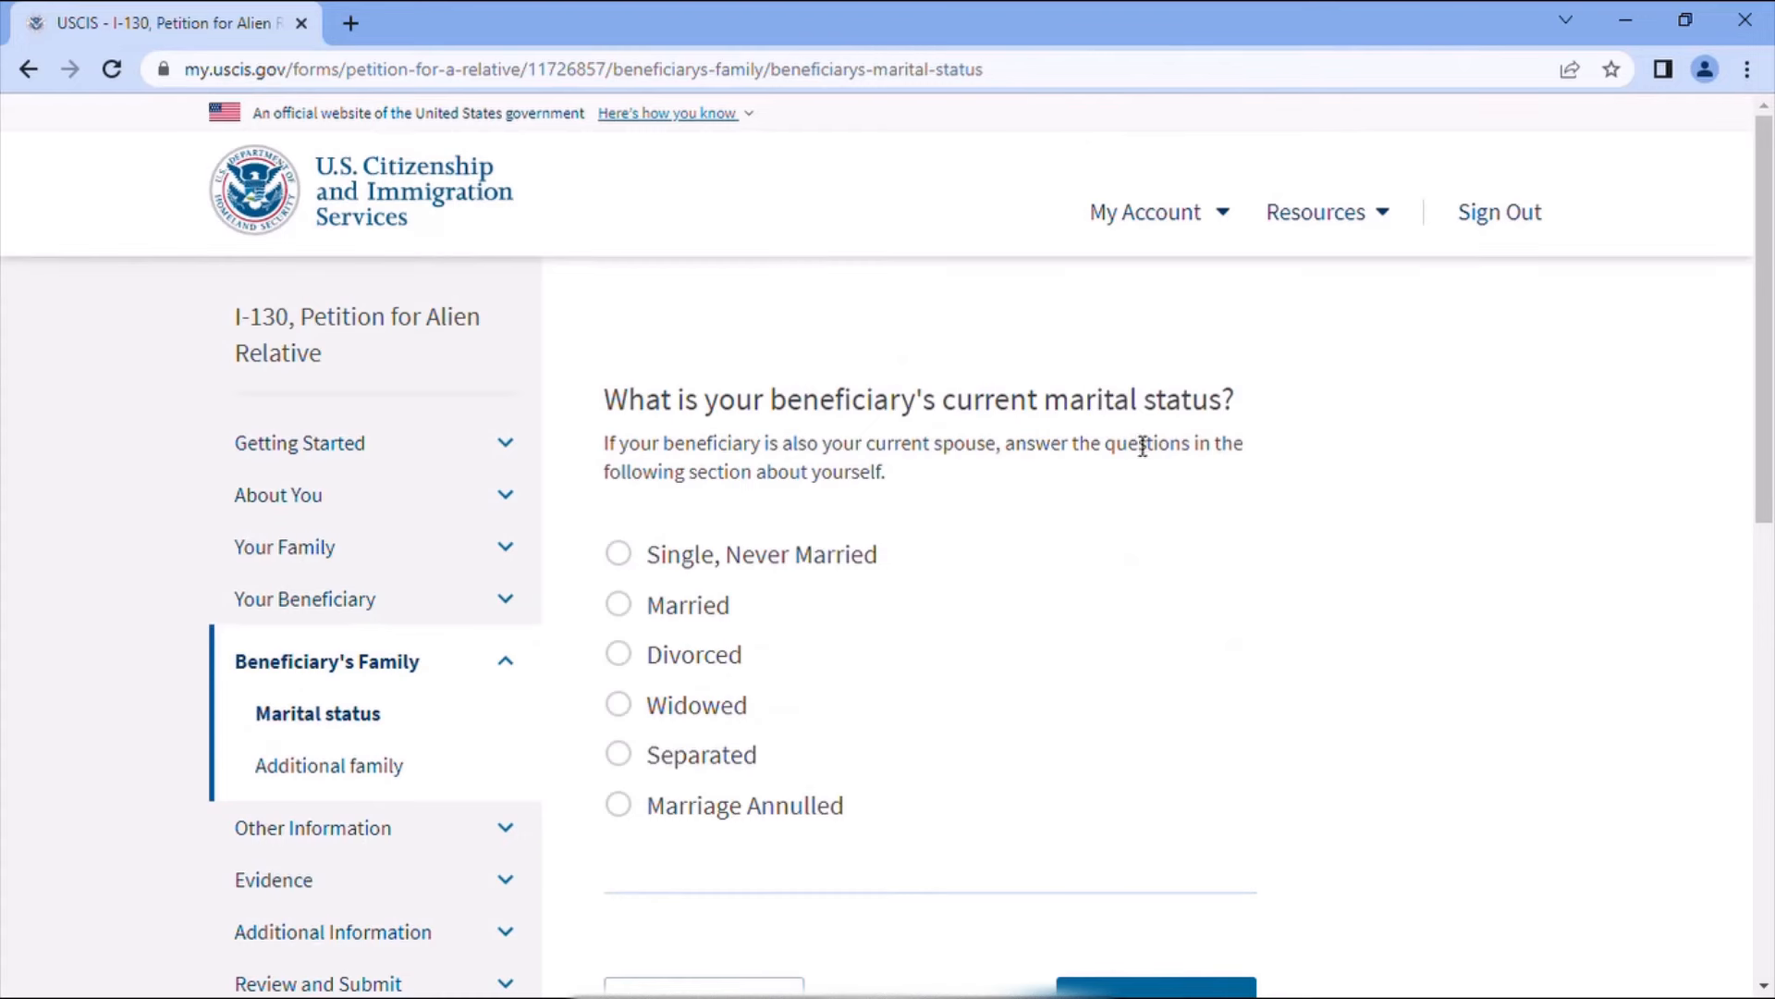
- Set the beneficiary's marital status to Married, married 1 time, and save the page
click(655, 606)
scroll(1066, 657, down, 4)
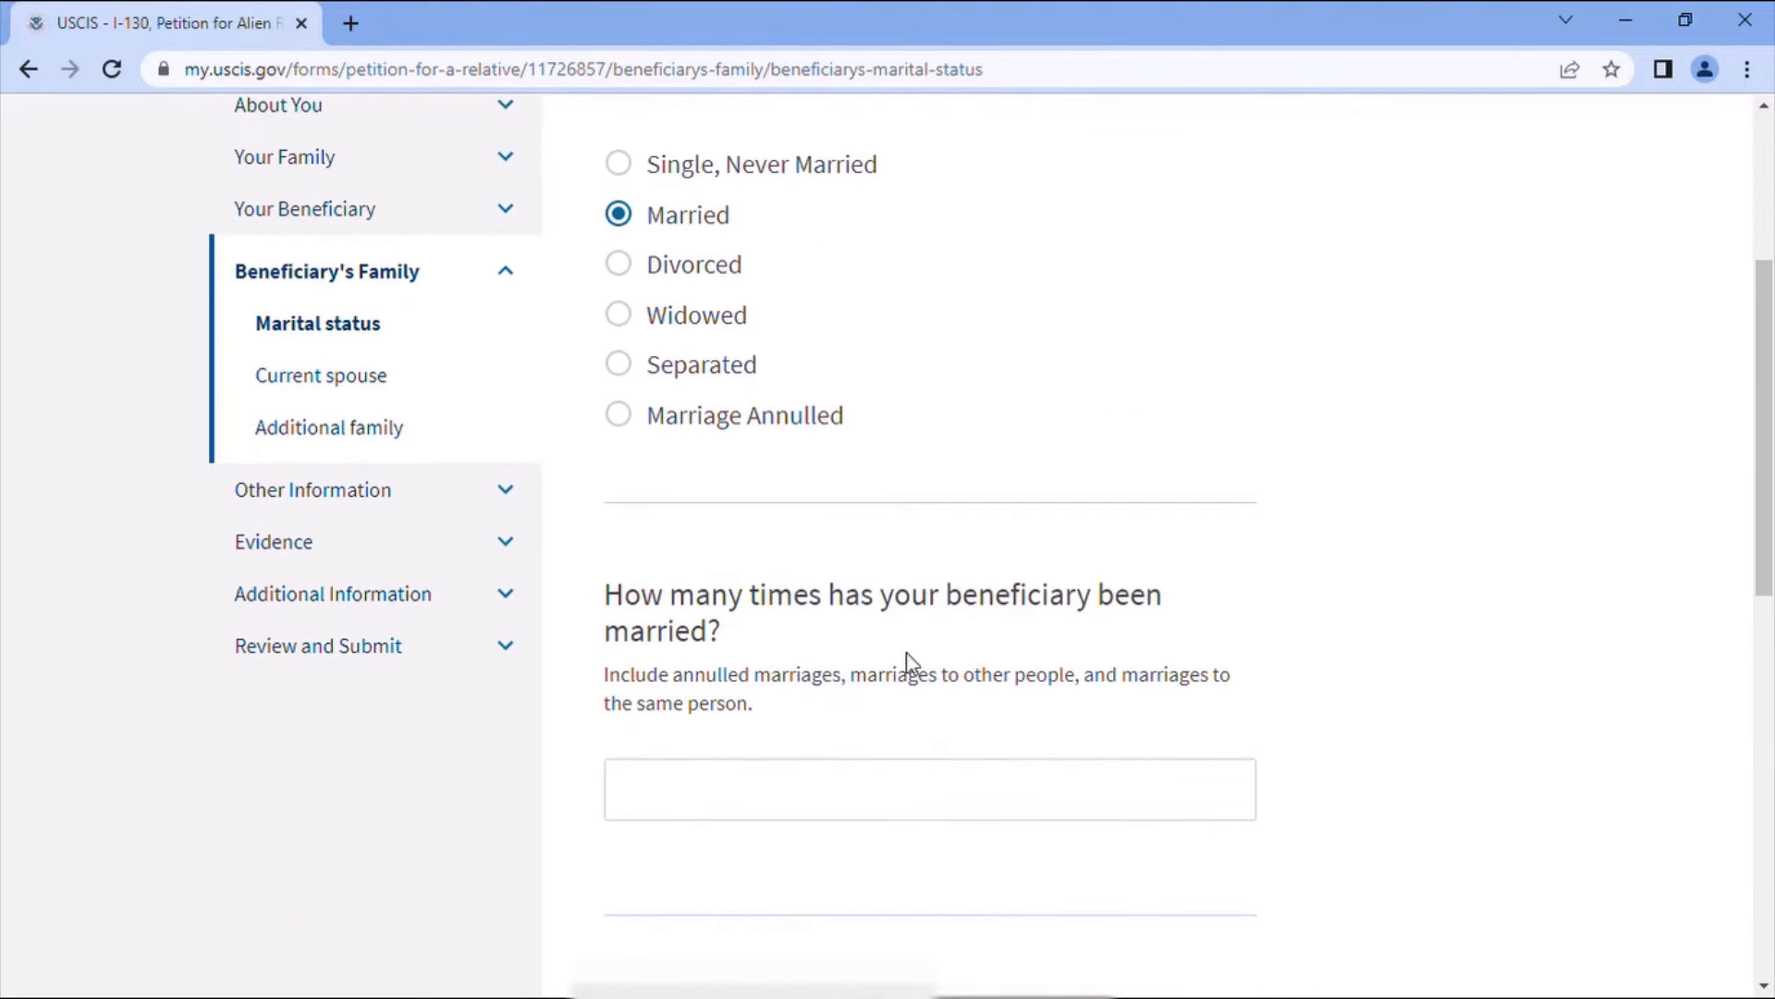
click(719, 801)
text(1)
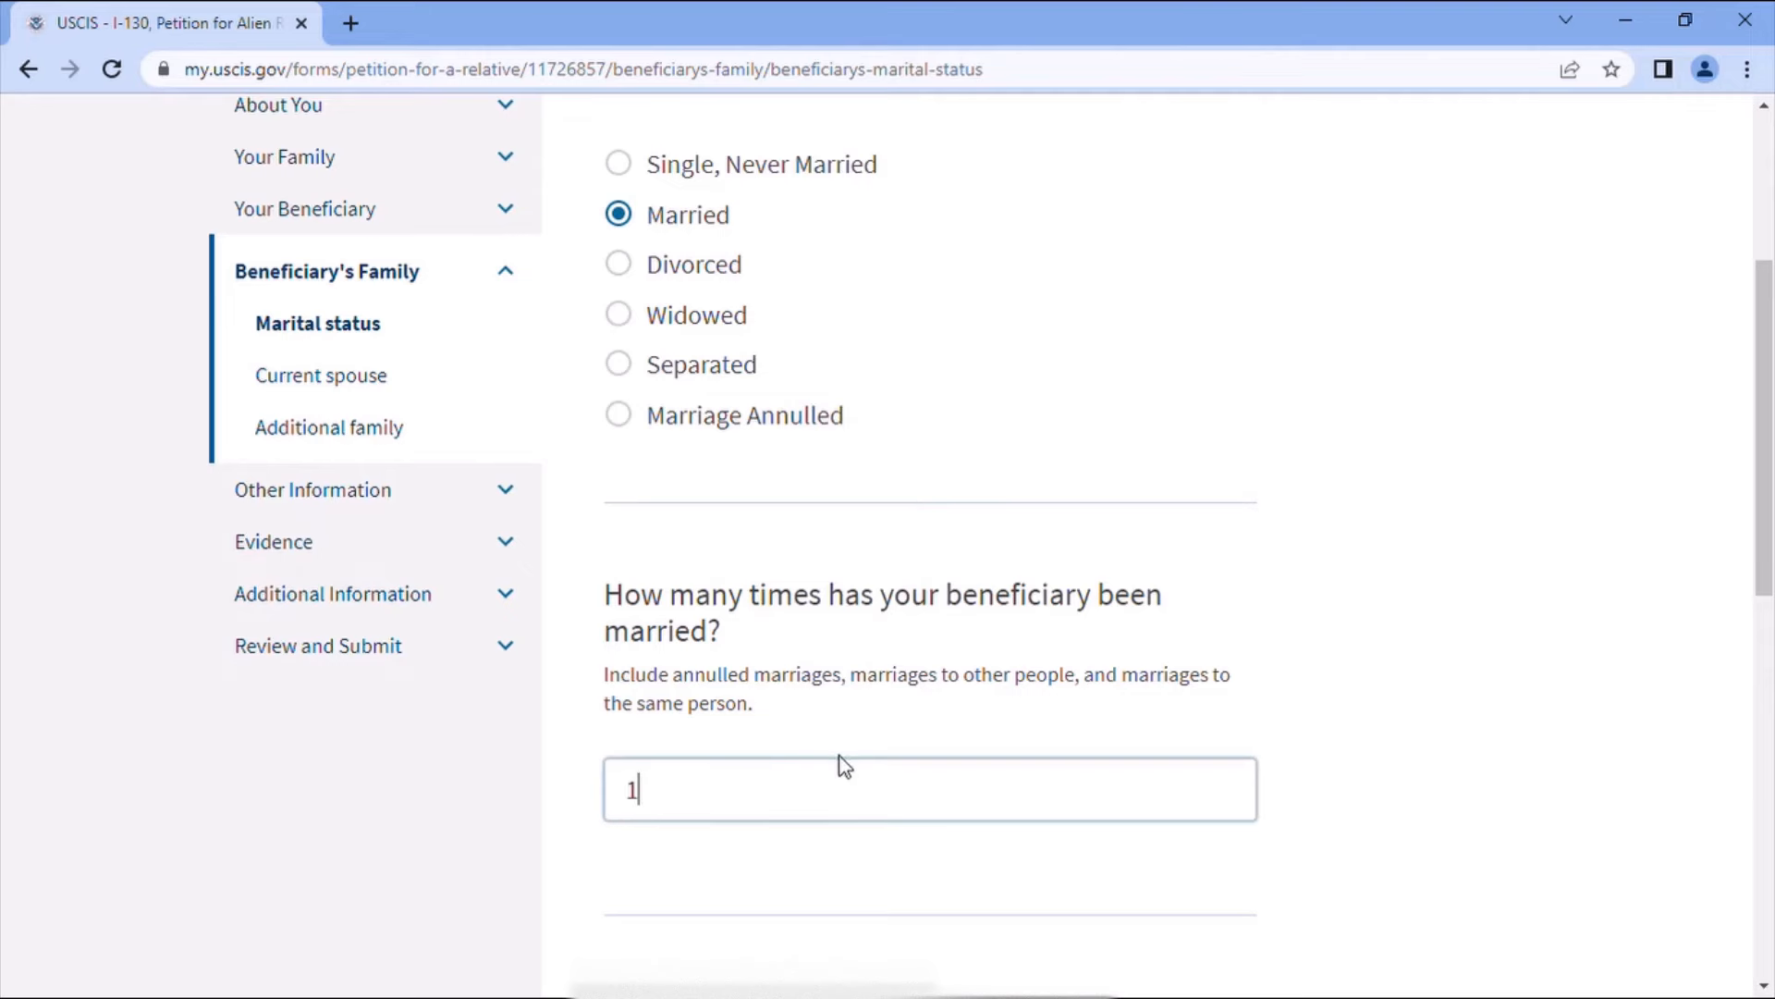
scroll(839, 765, down, 3)
click(1141, 762)
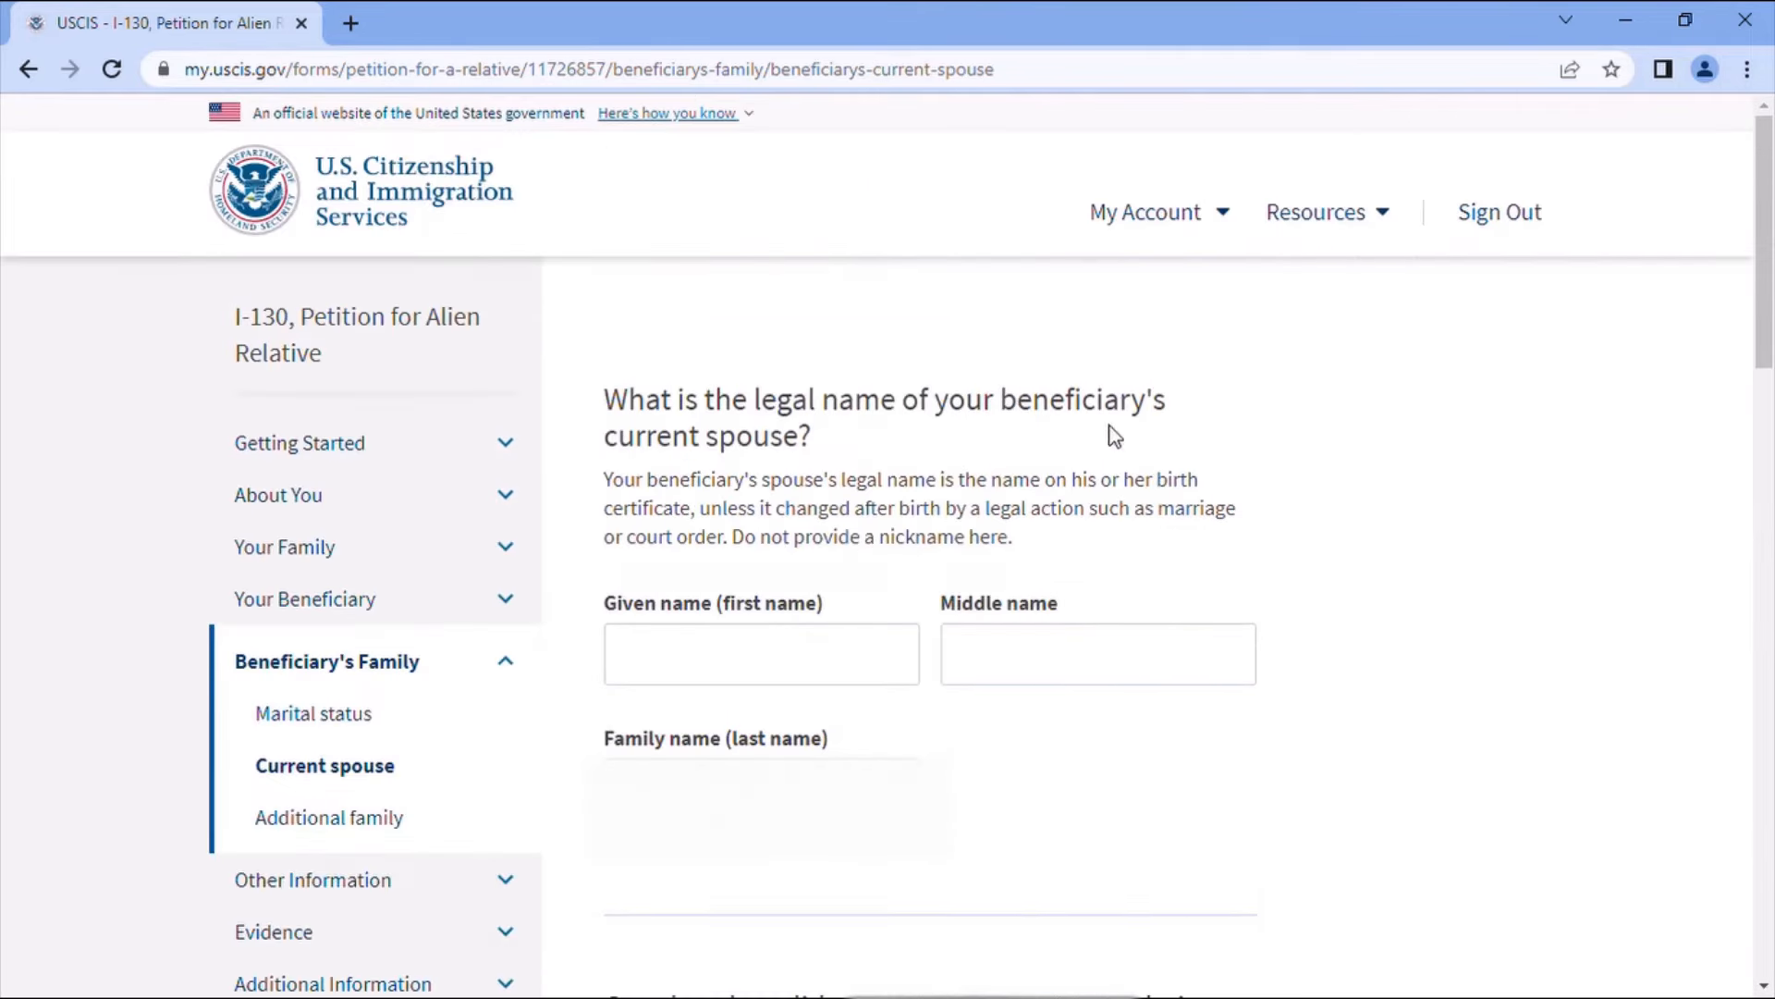
- Enter the current spouse's given and family names and the marriage date 10/10/2022
click(735, 684)
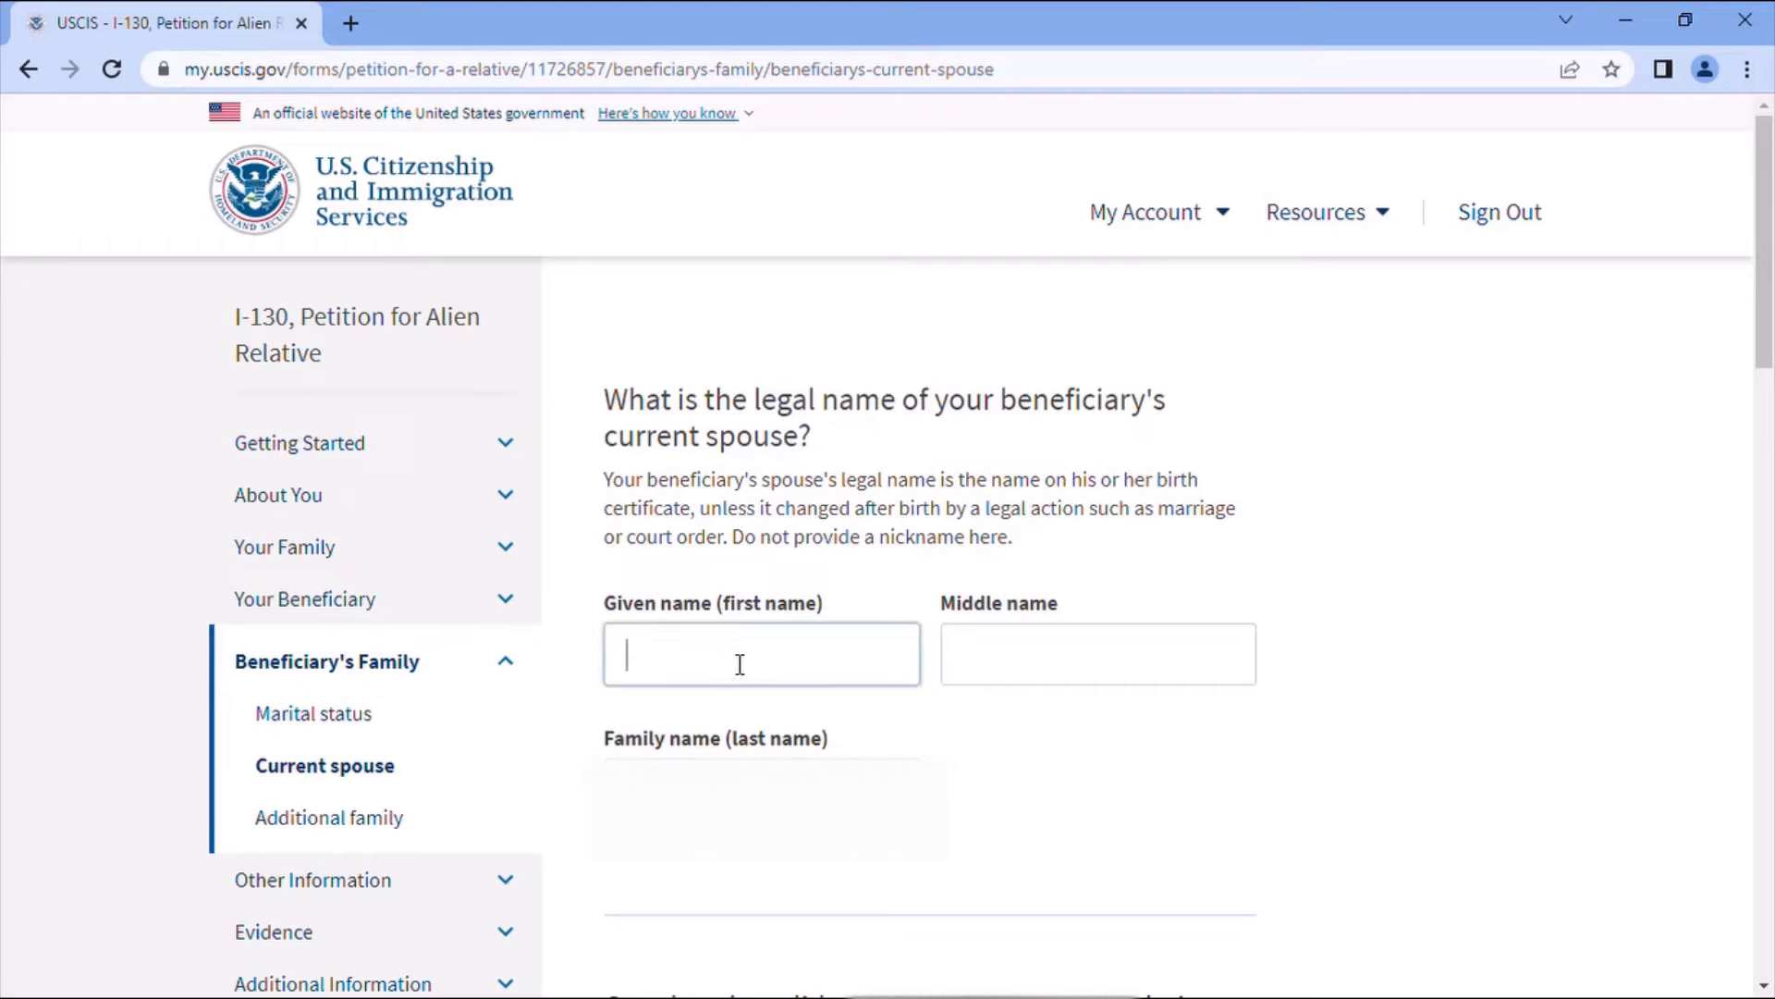
text(Sliman)
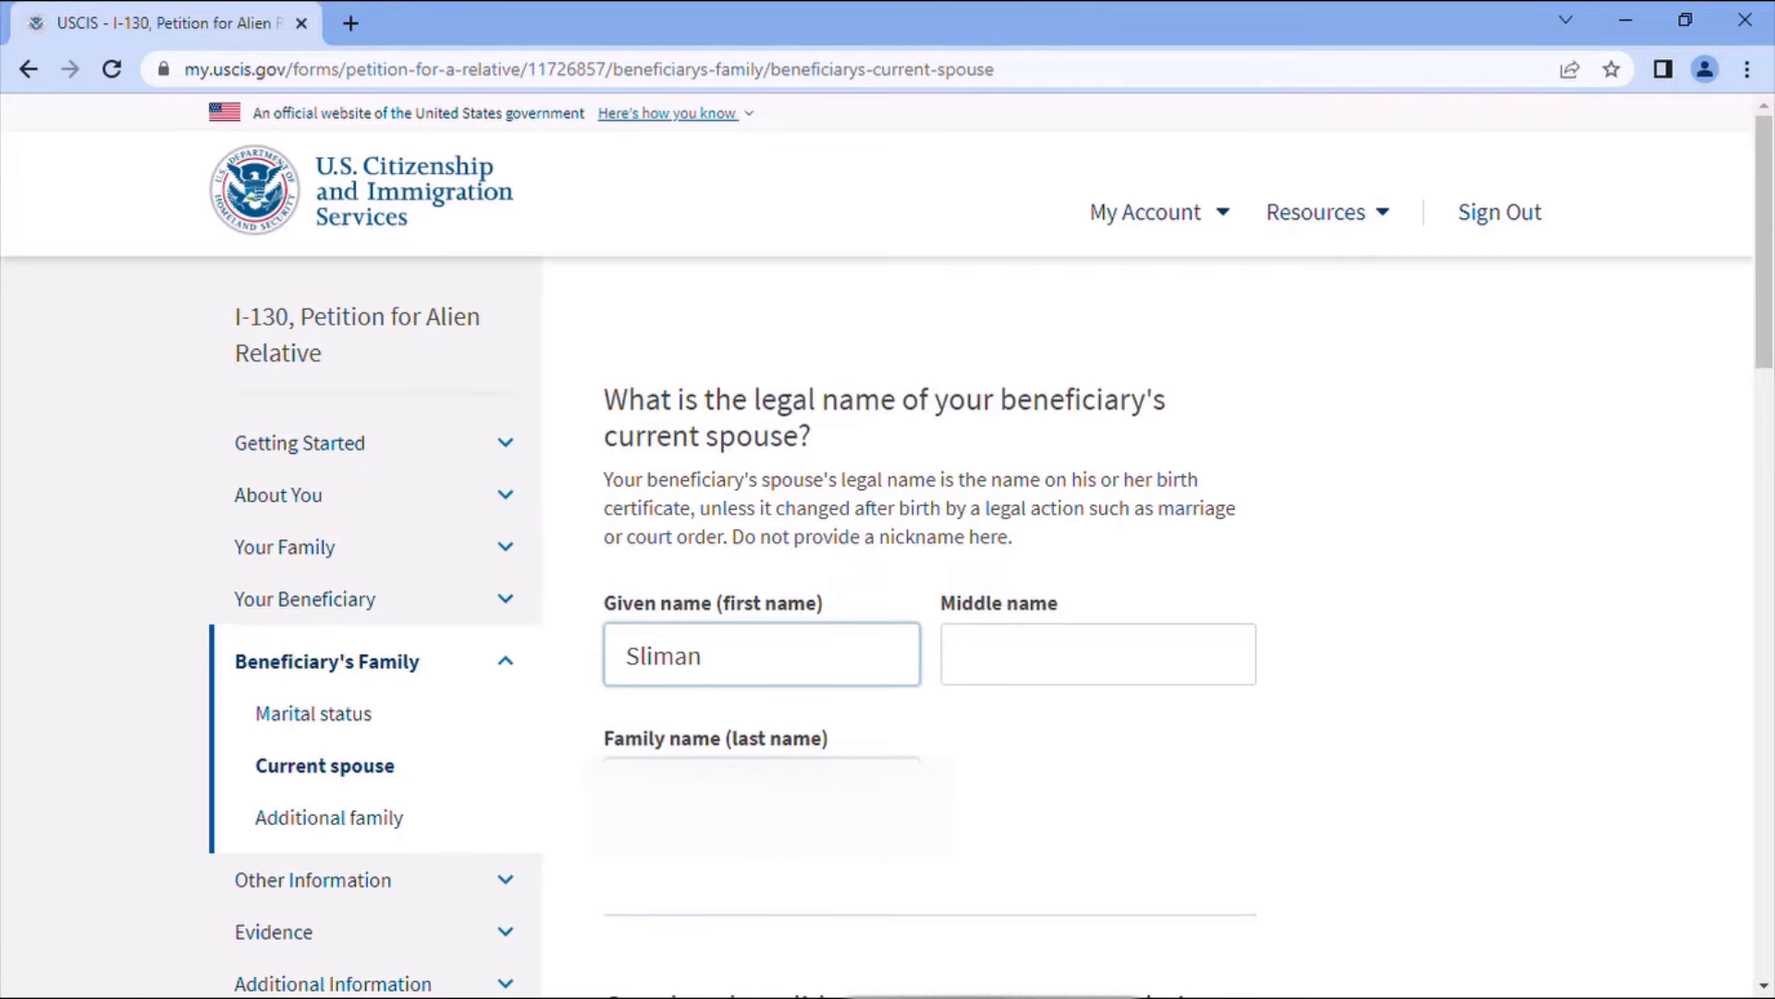
click(786, 793)
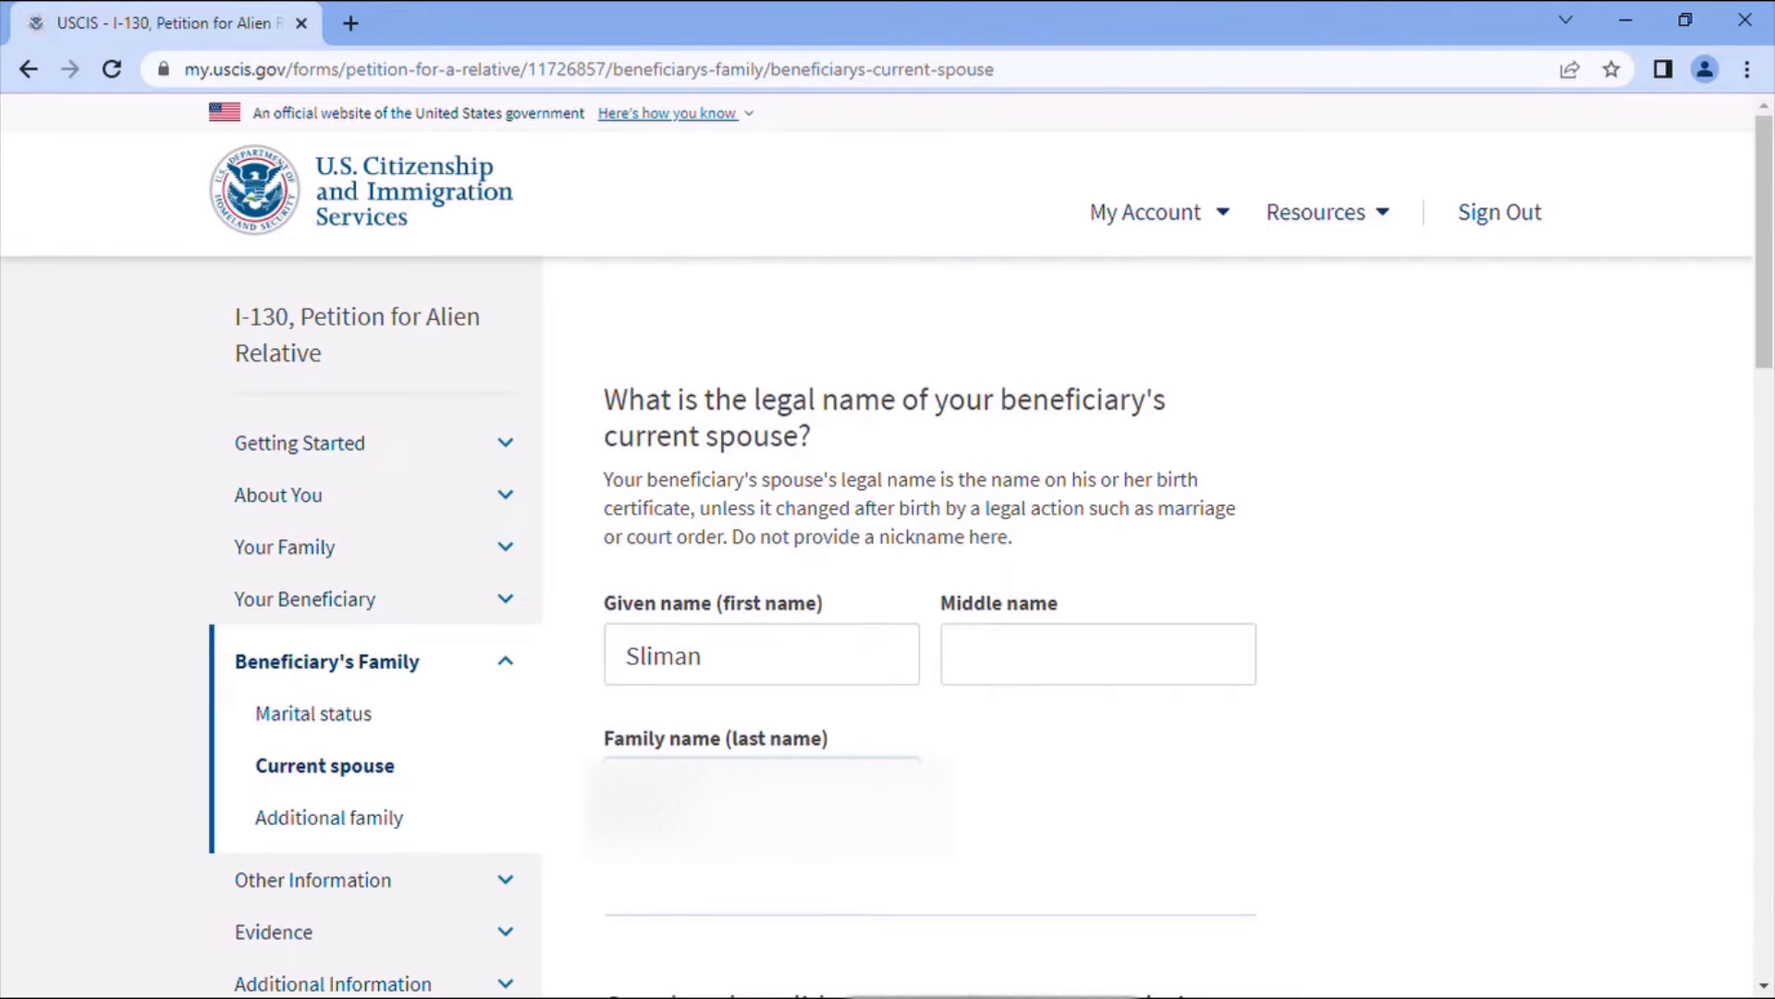
text(S)
scroll(804, 781, down, 4)
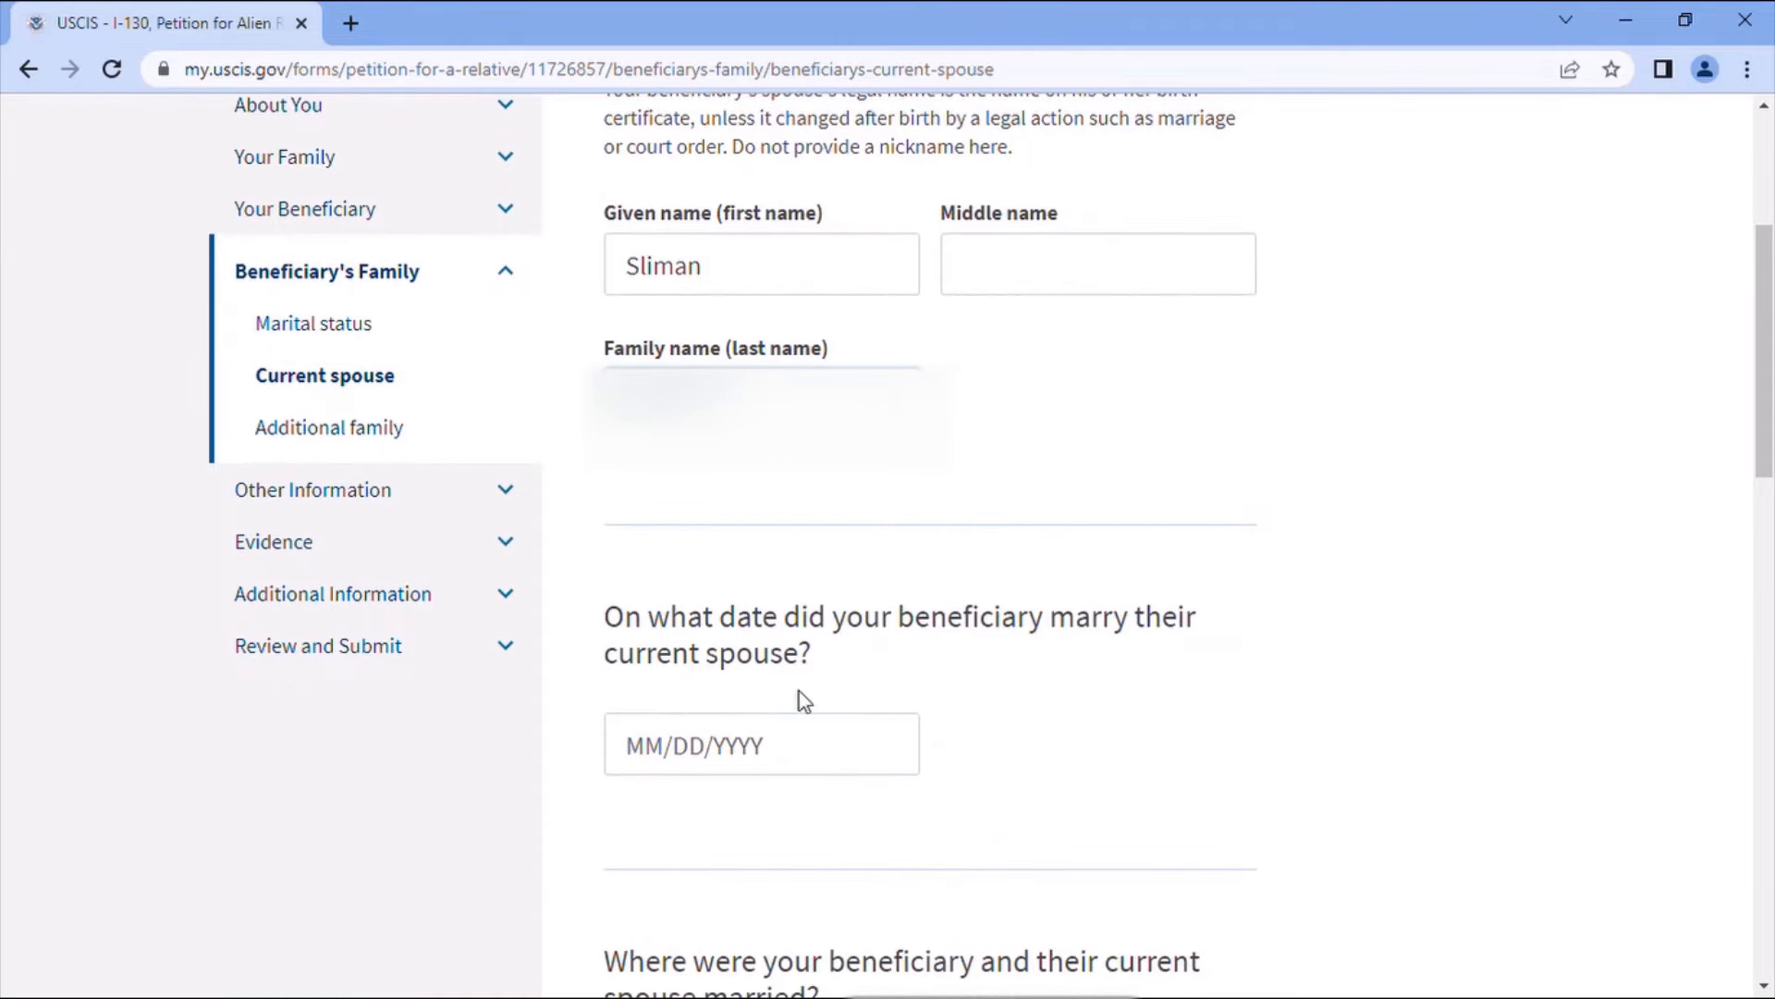
click(656, 769)
text(10/)
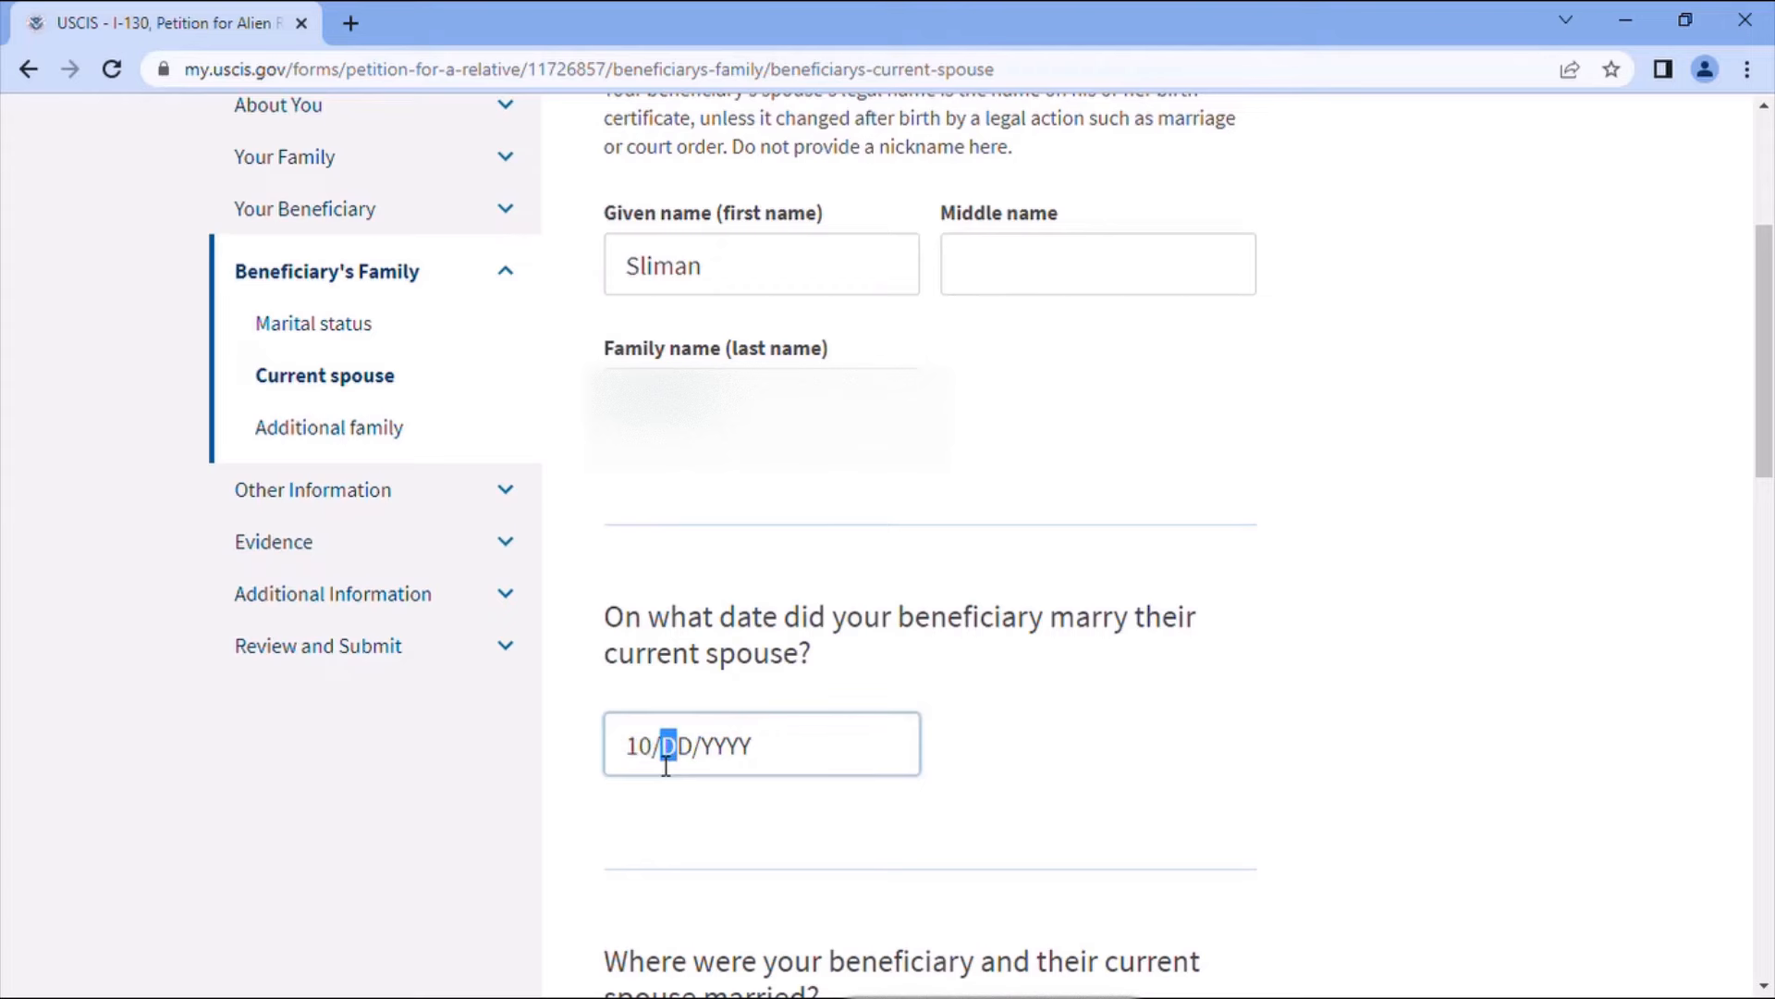
text(10/2022)
scroll(804, 767, down, 1)
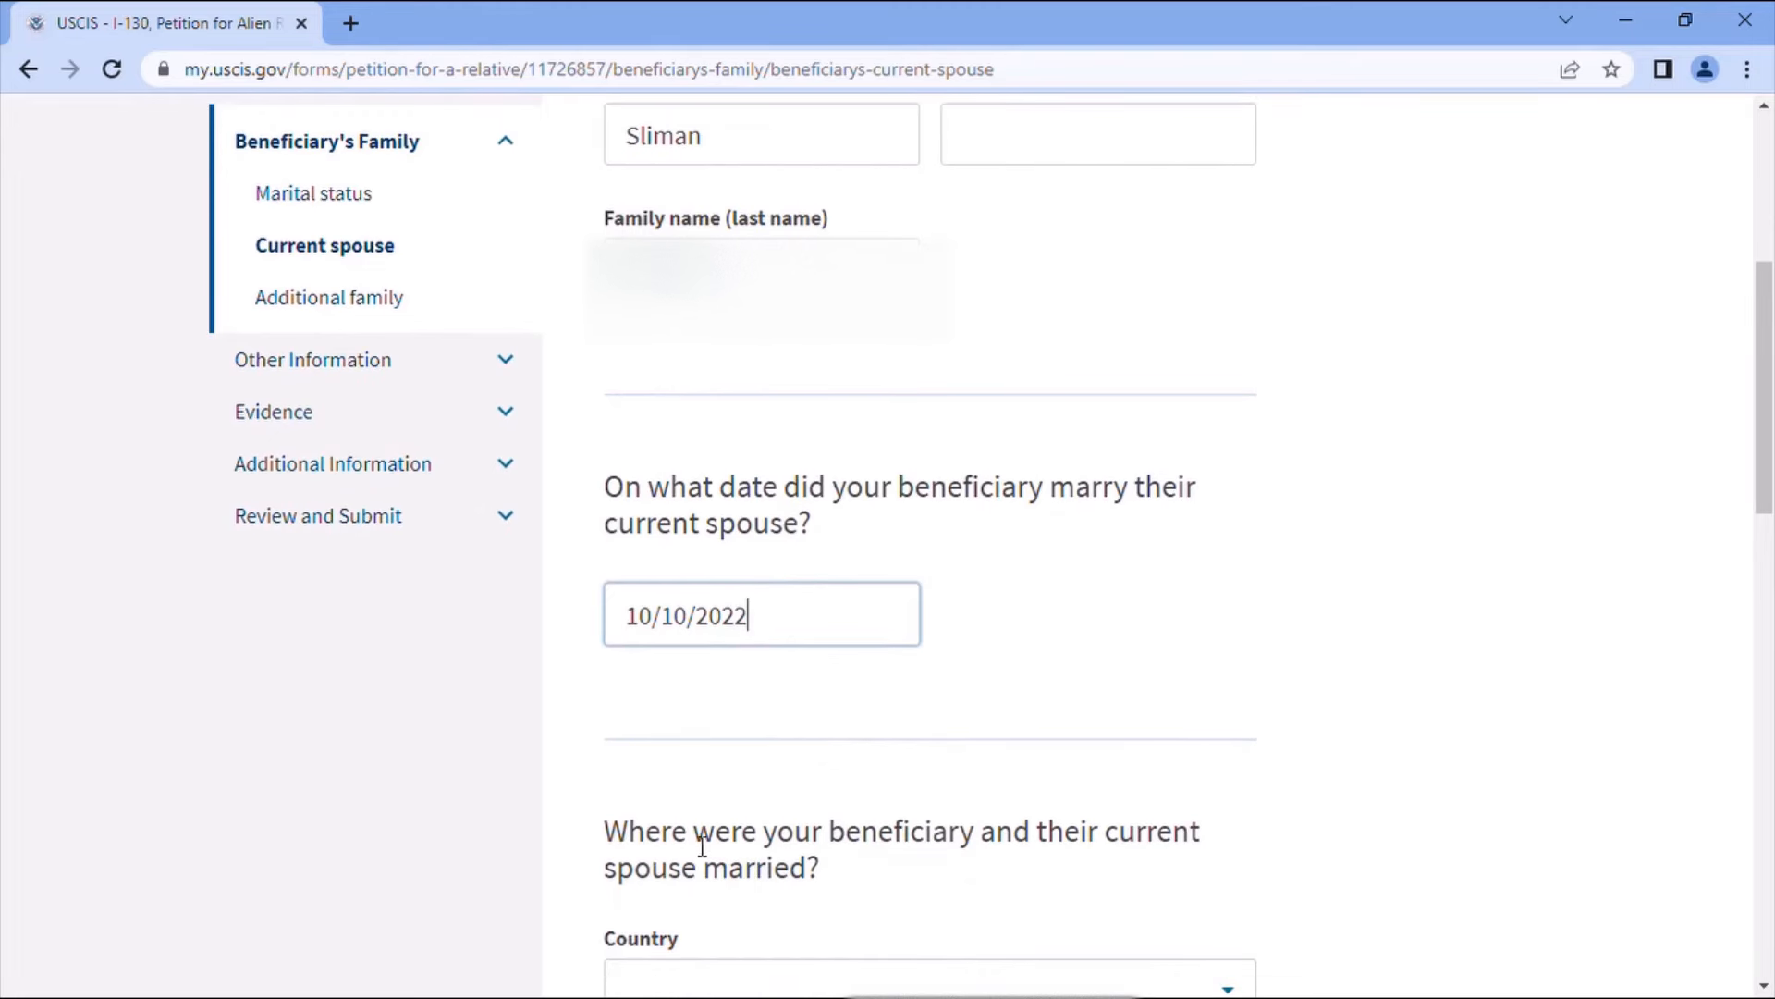
scroll(1017, 849, down, 3)
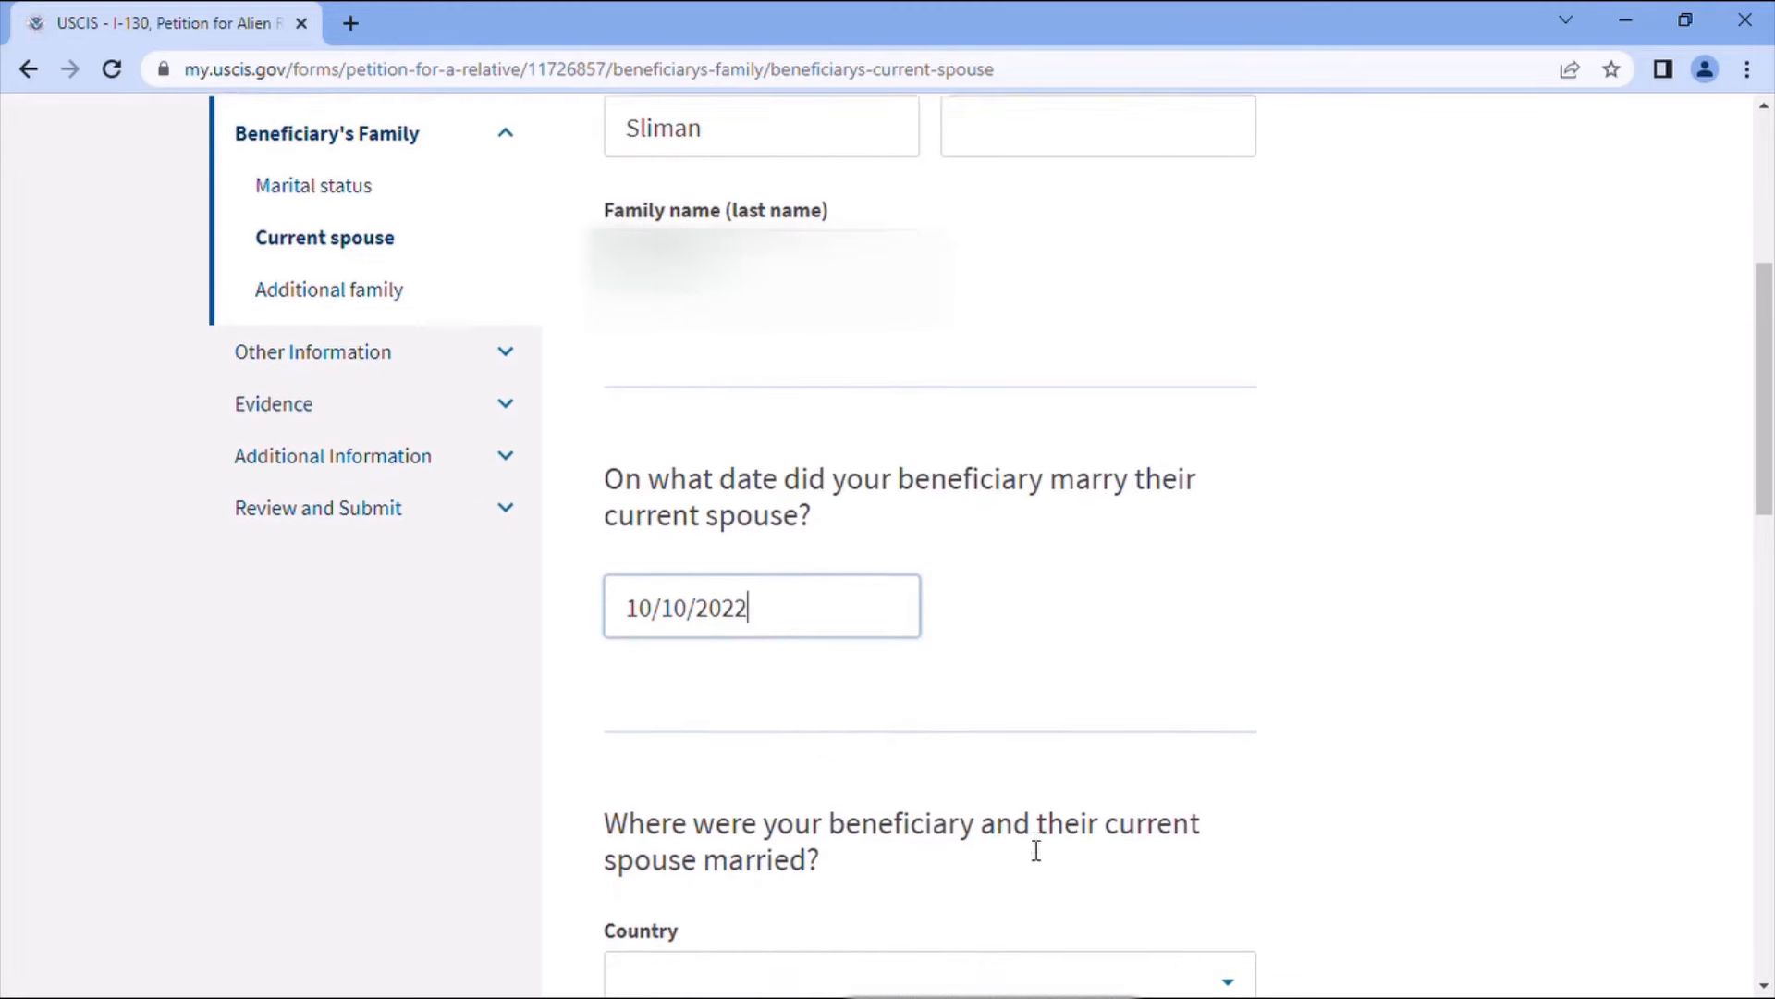
- Set the marriage place to Khenifra, Khenifra province, Morocco and save the spouse details
click(1077, 757)
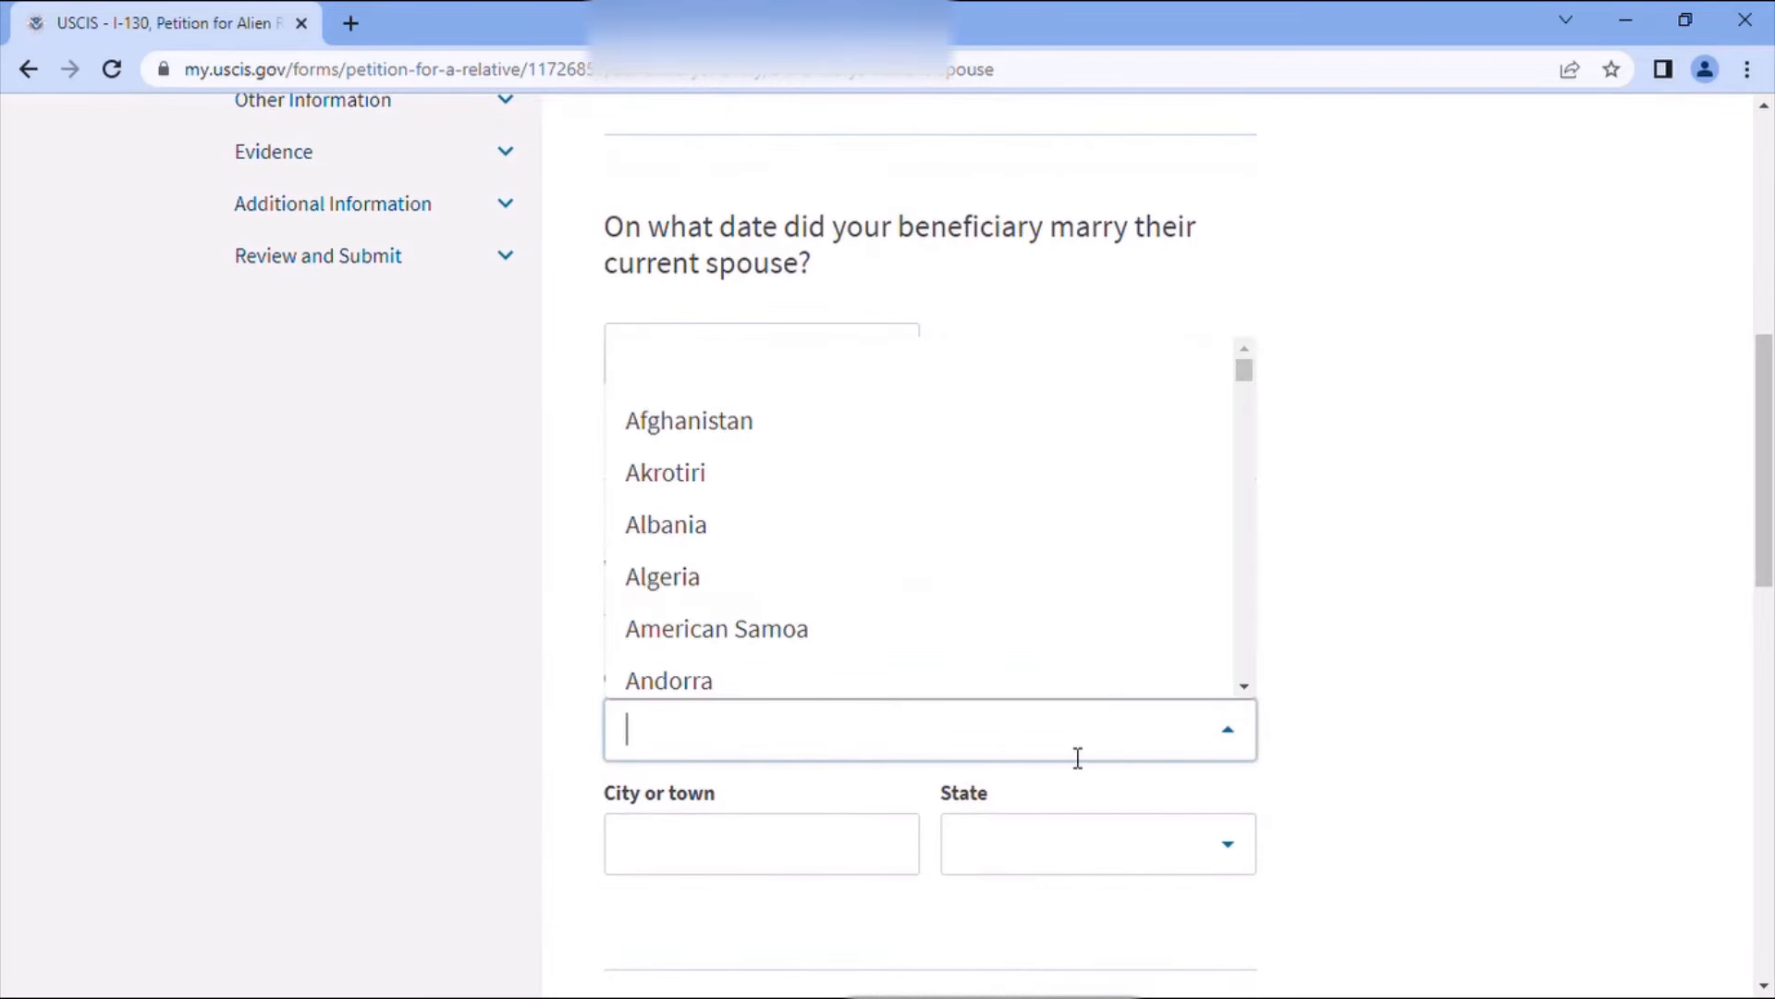
text(Moro)
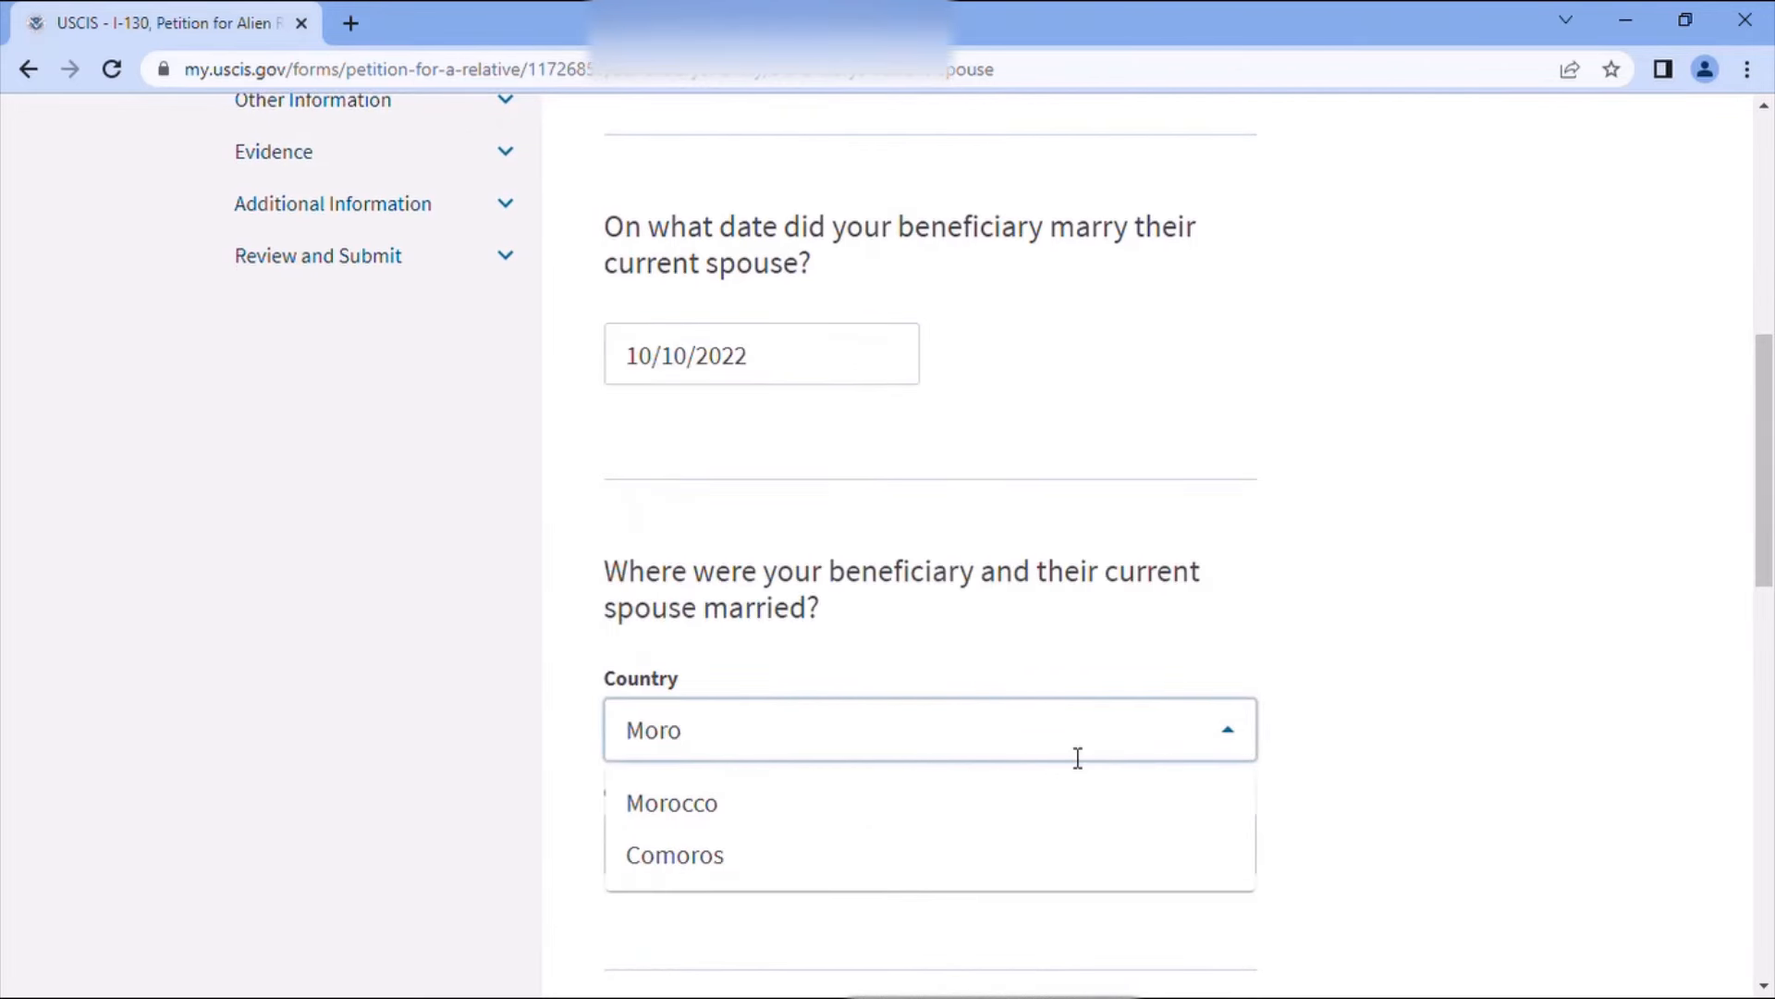
click(693, 818)
scroll(900, 856, down, 1)
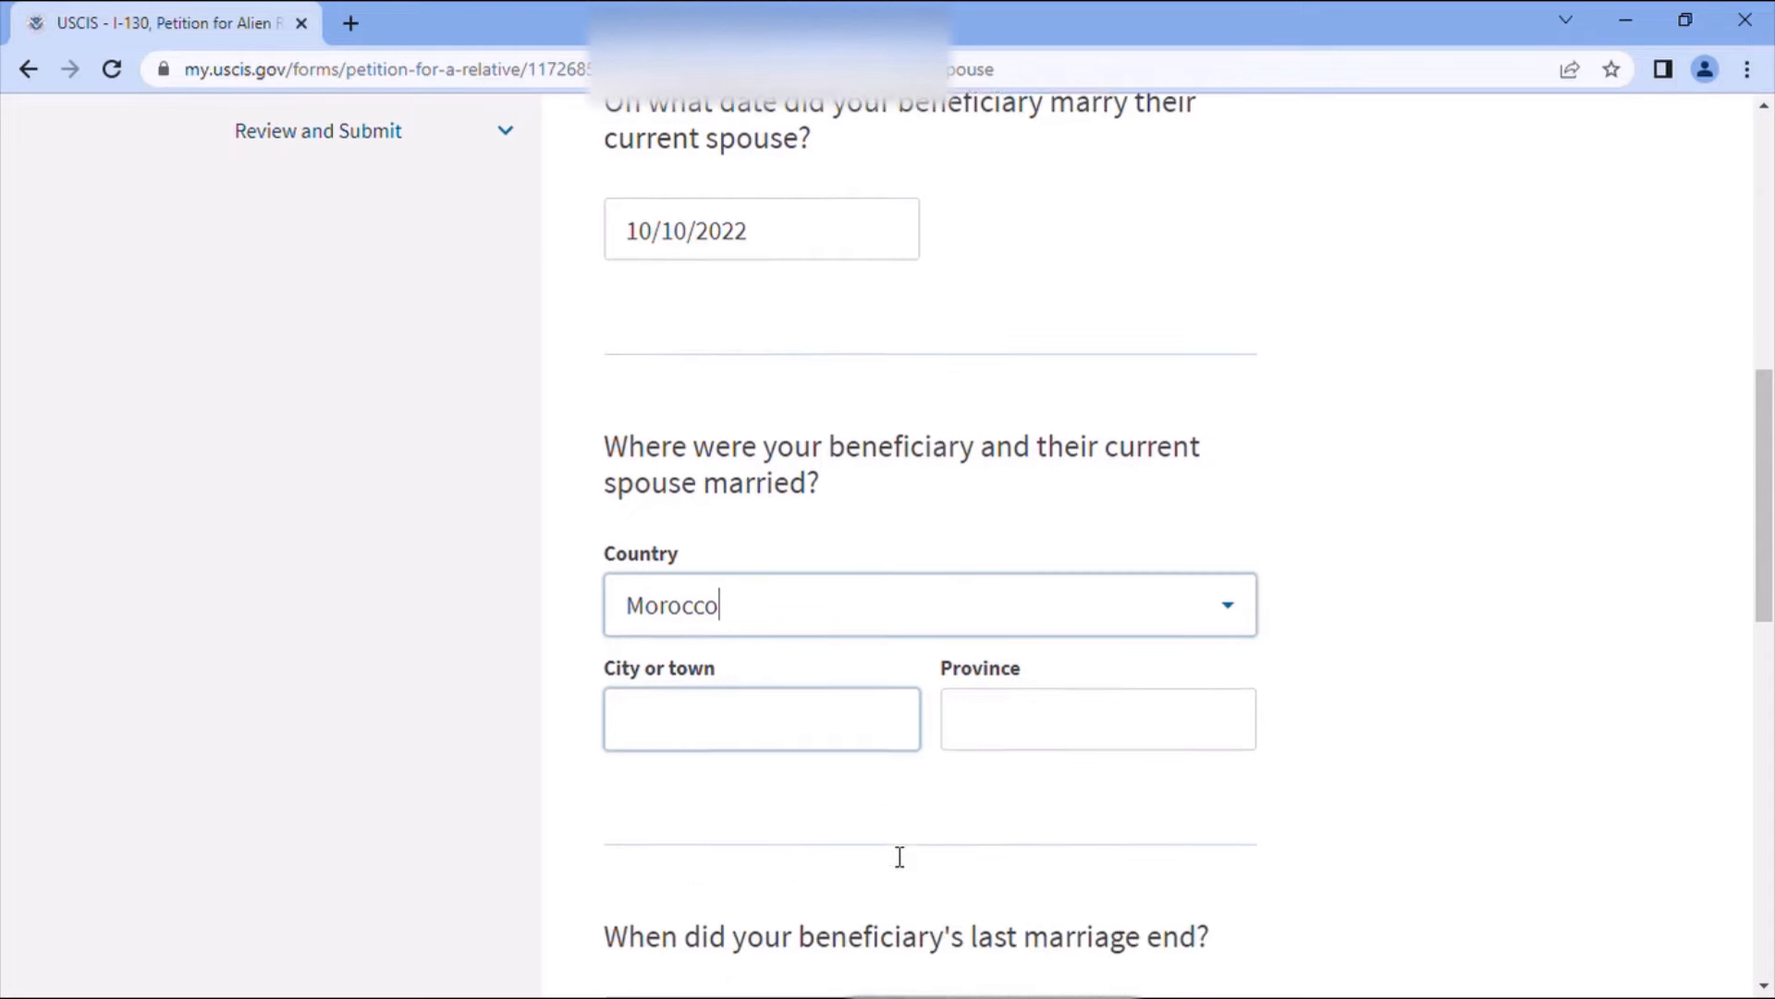
click(813, 718)
text(Khen)
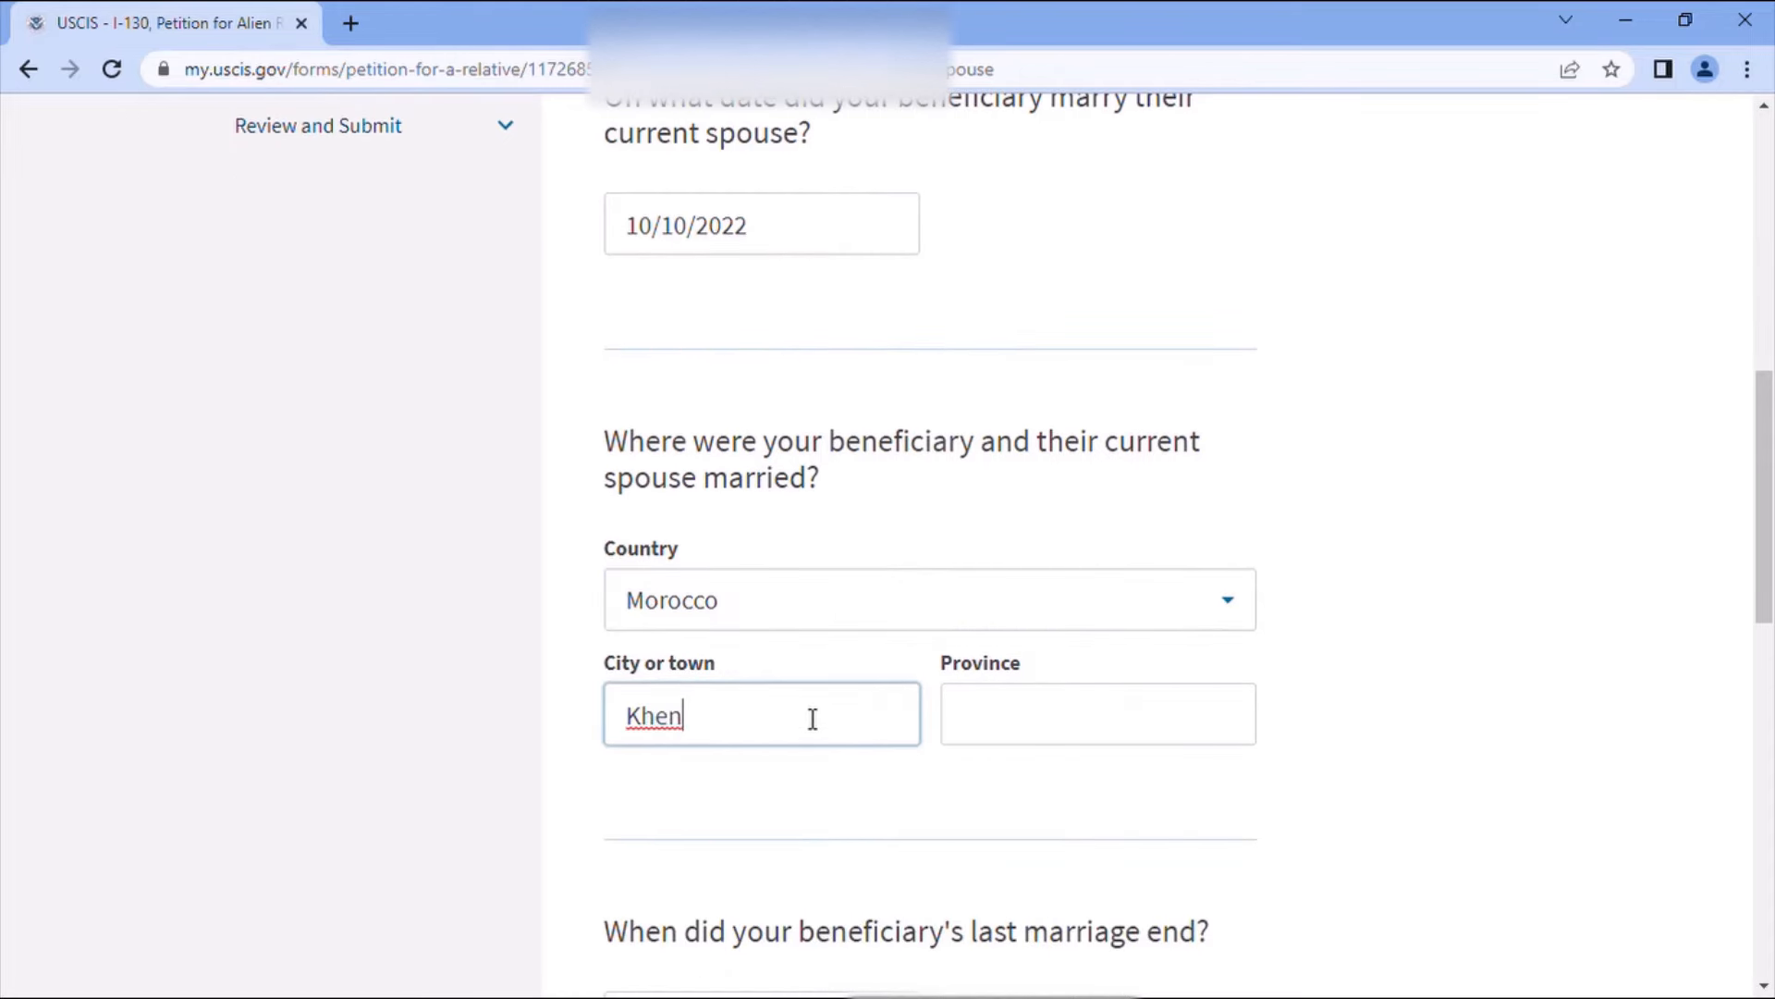
text(ifra)
click(966, 719)
text(Khe)
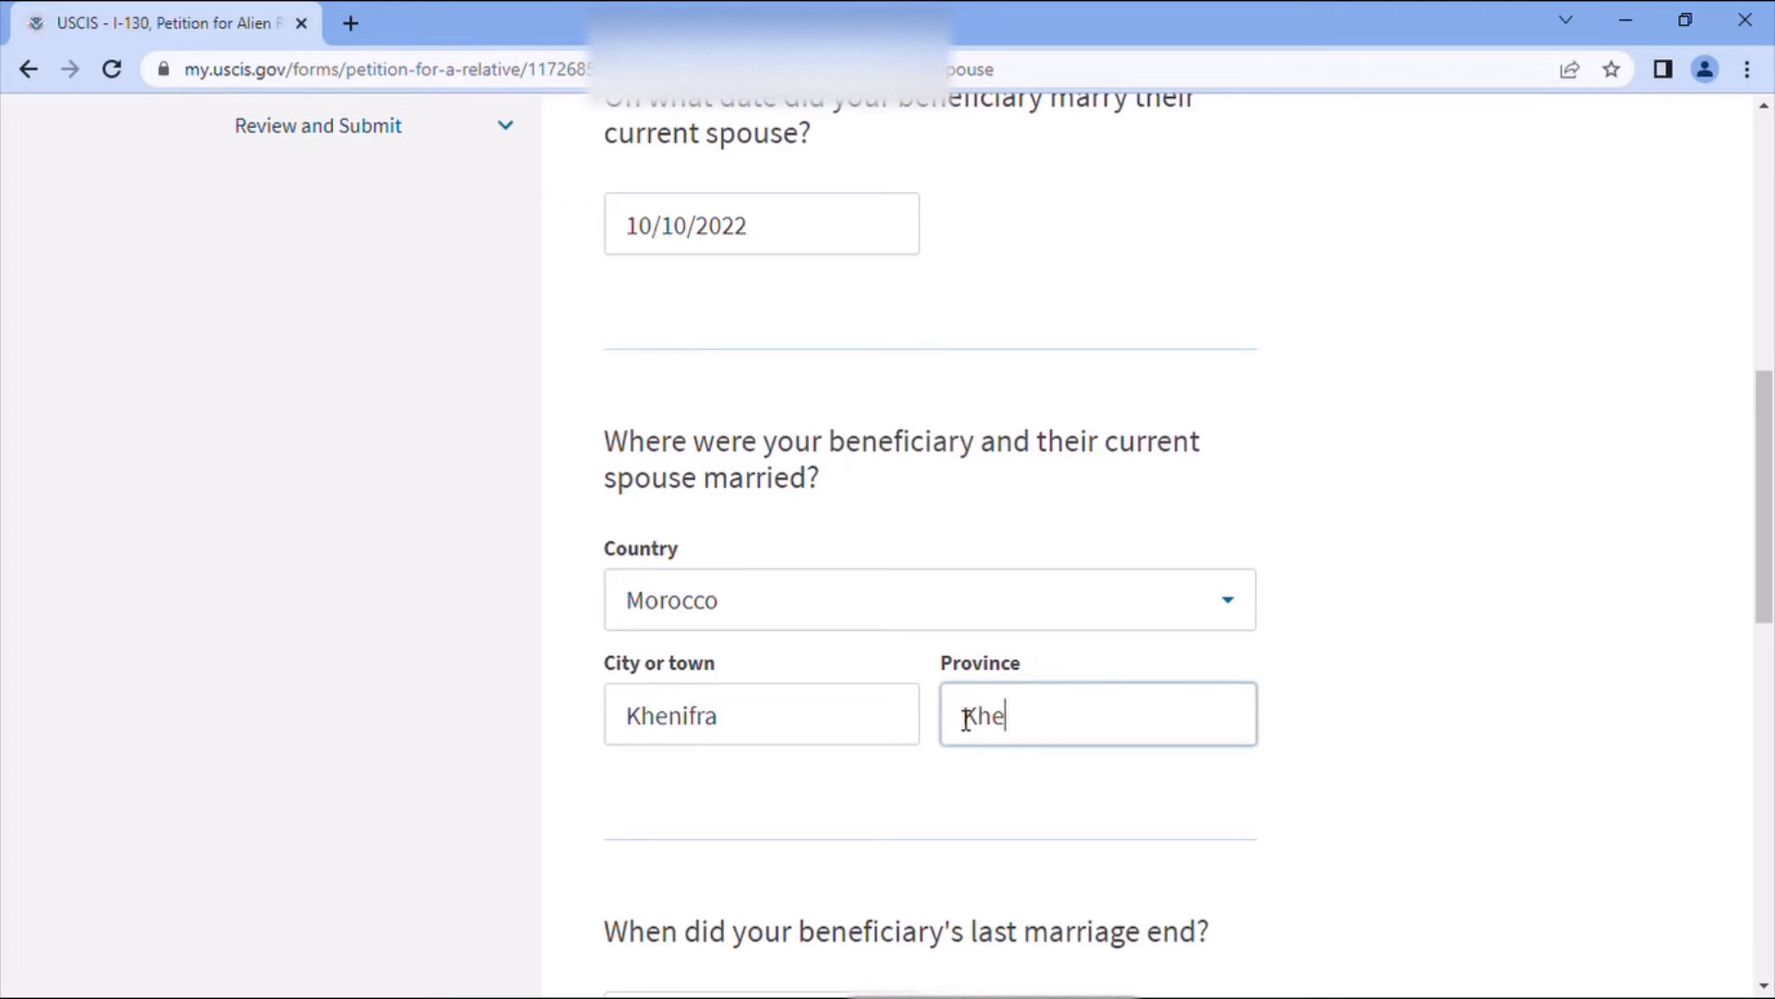
text(nifra)
scroll(1145, 847, down, 3)
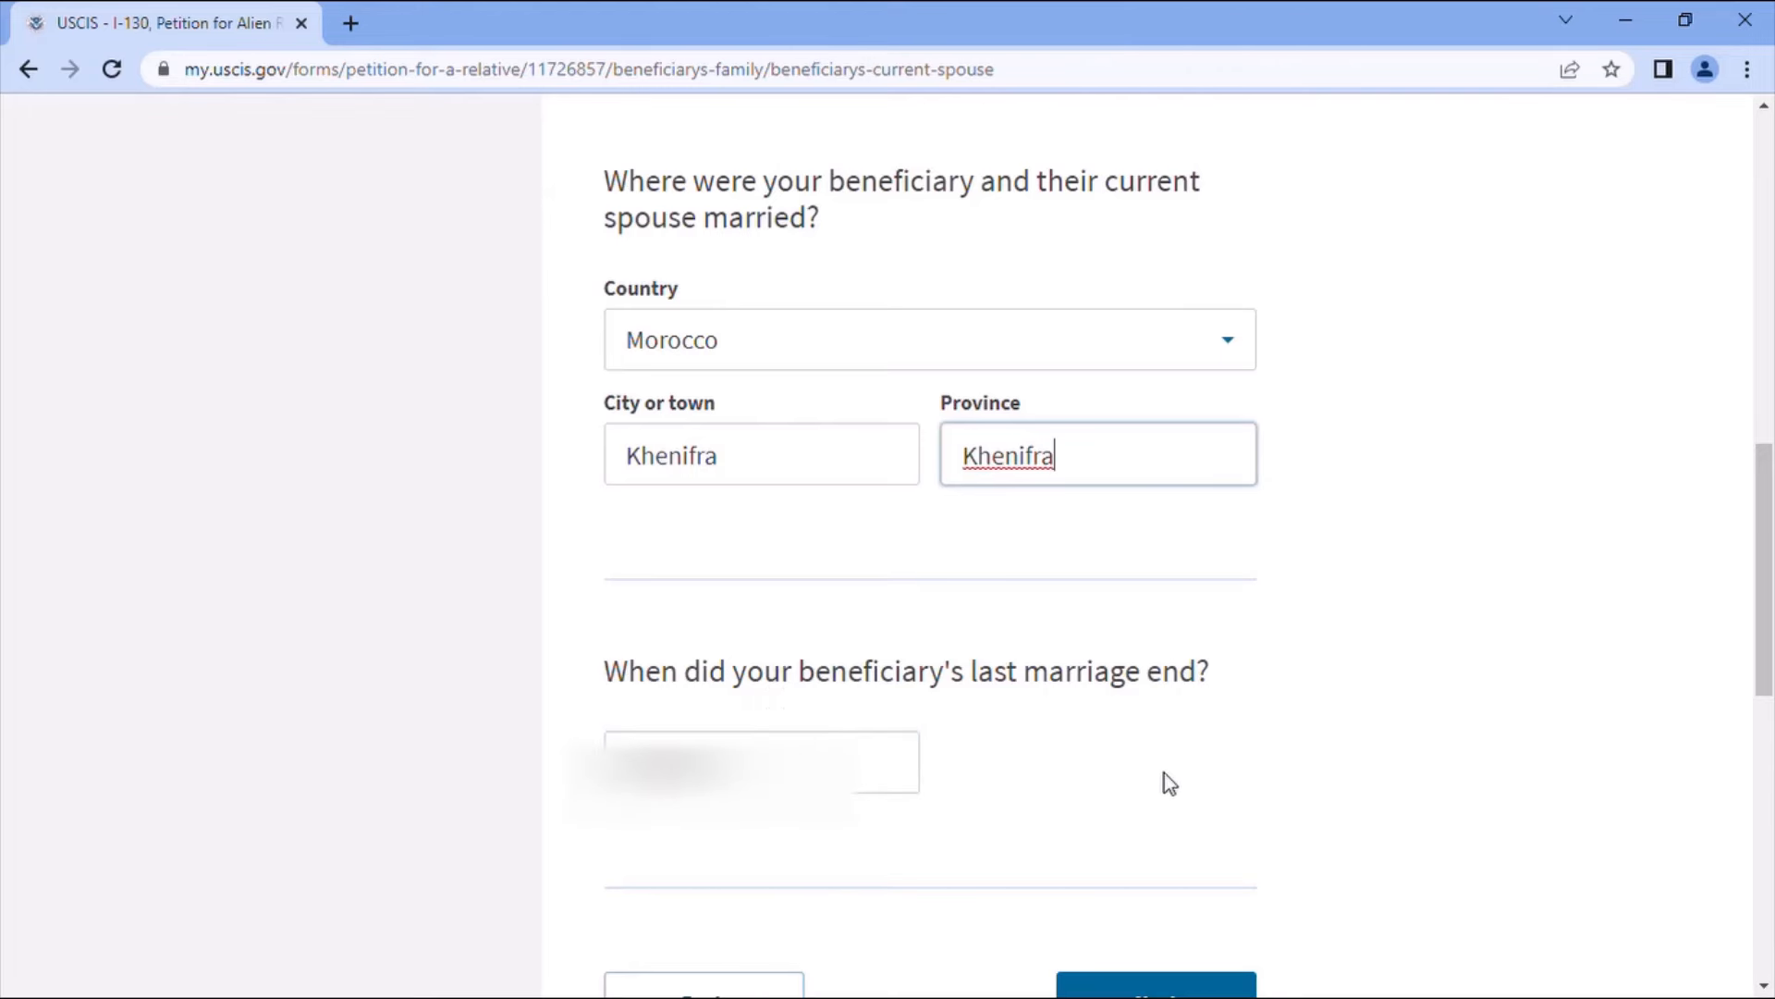
scroll(1163, 784, down, 2)
click(1189, 874)
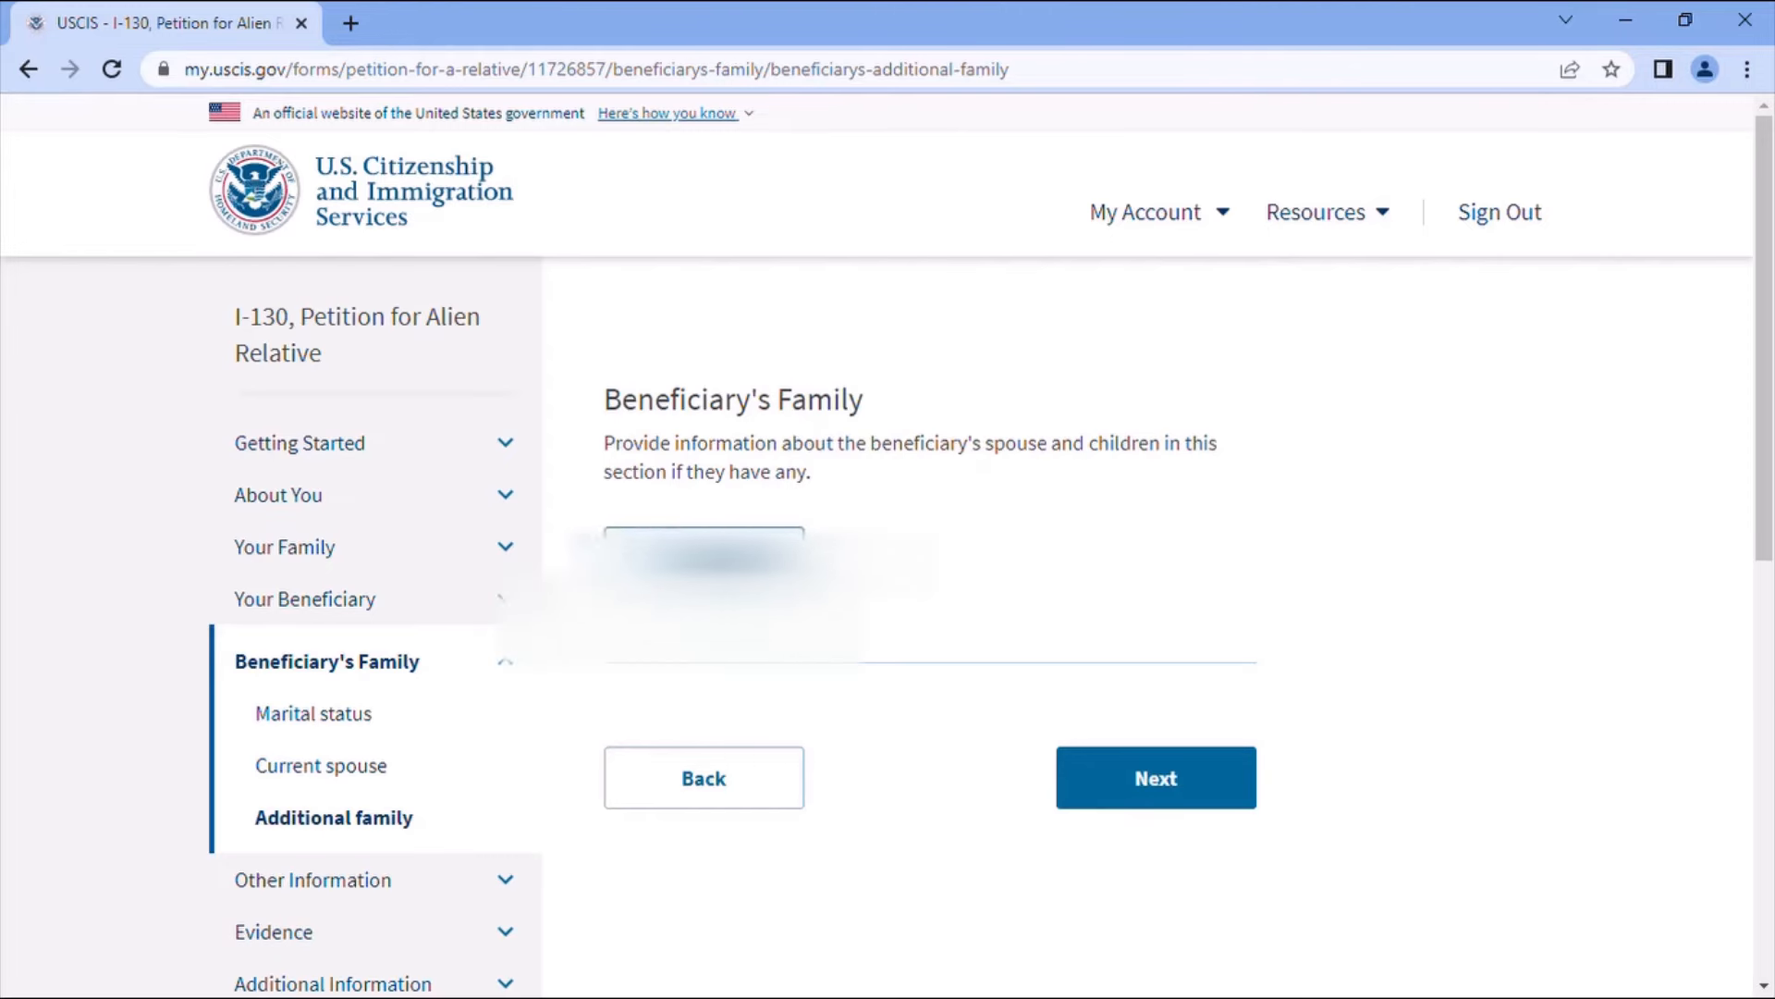
- Start a new family member entry with the spouse's names and relationship Spouse
click(721, 559)
scroll(1062, 640, down, 3)
scroll(1062, 654, up, 3)
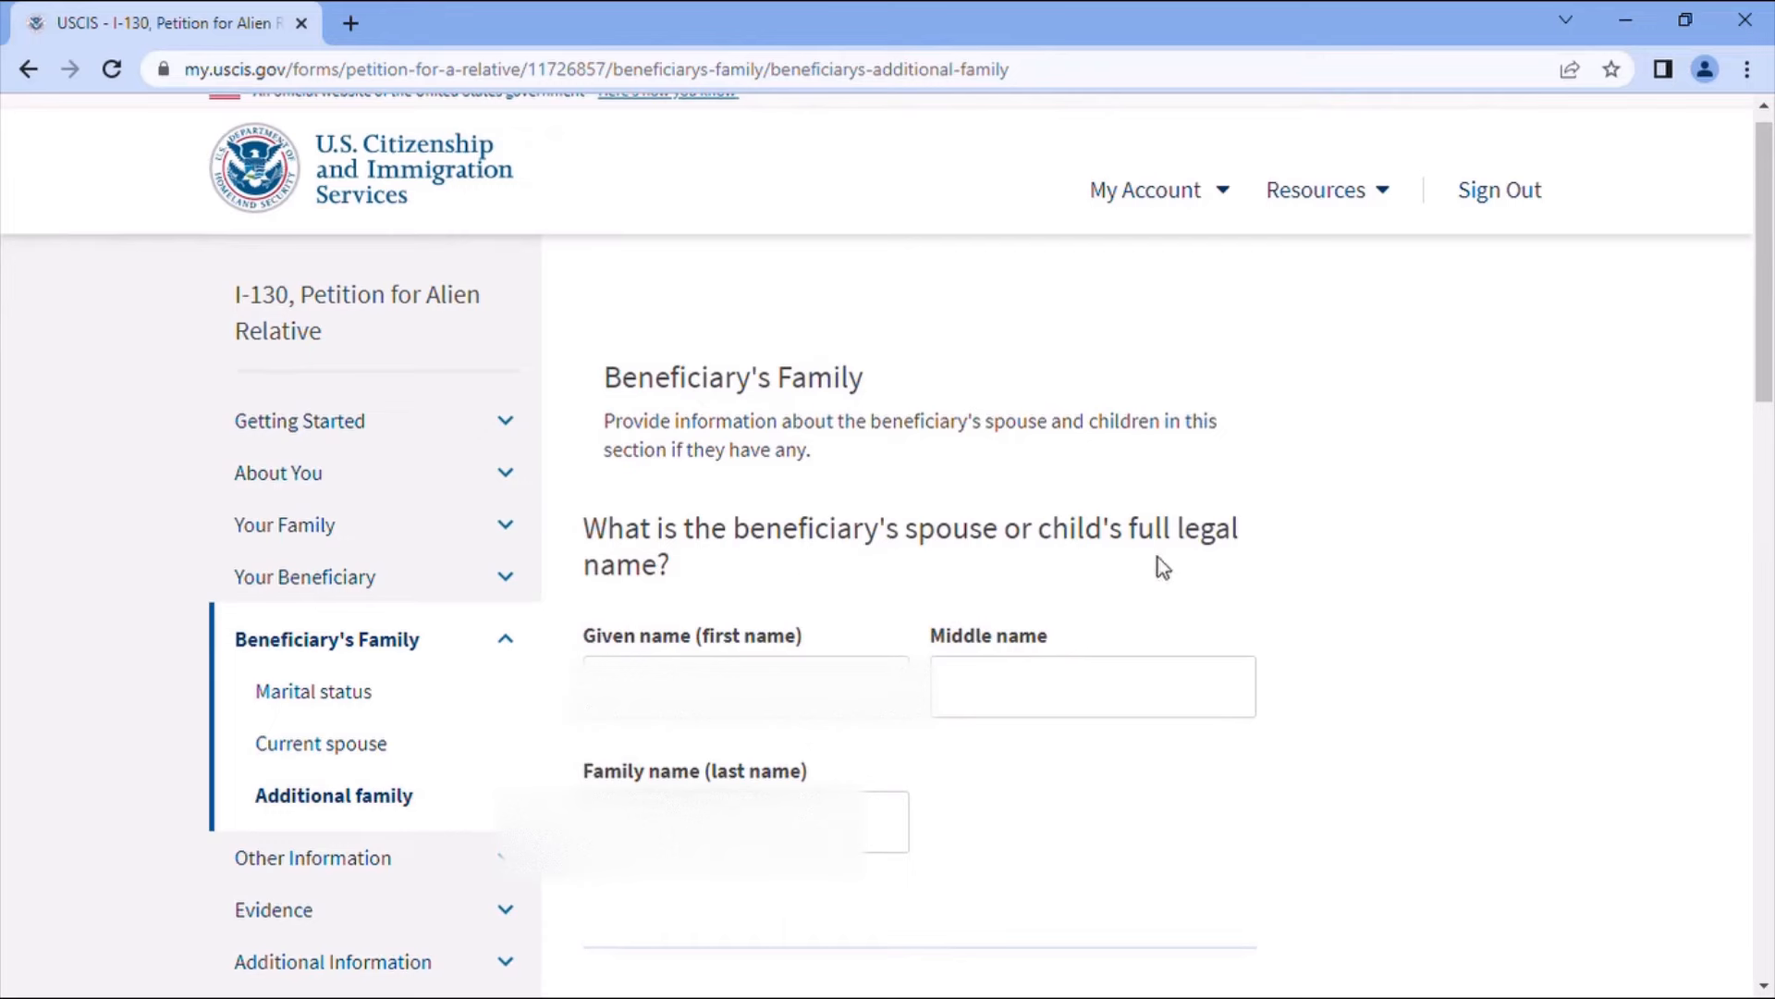
click(775, 686)
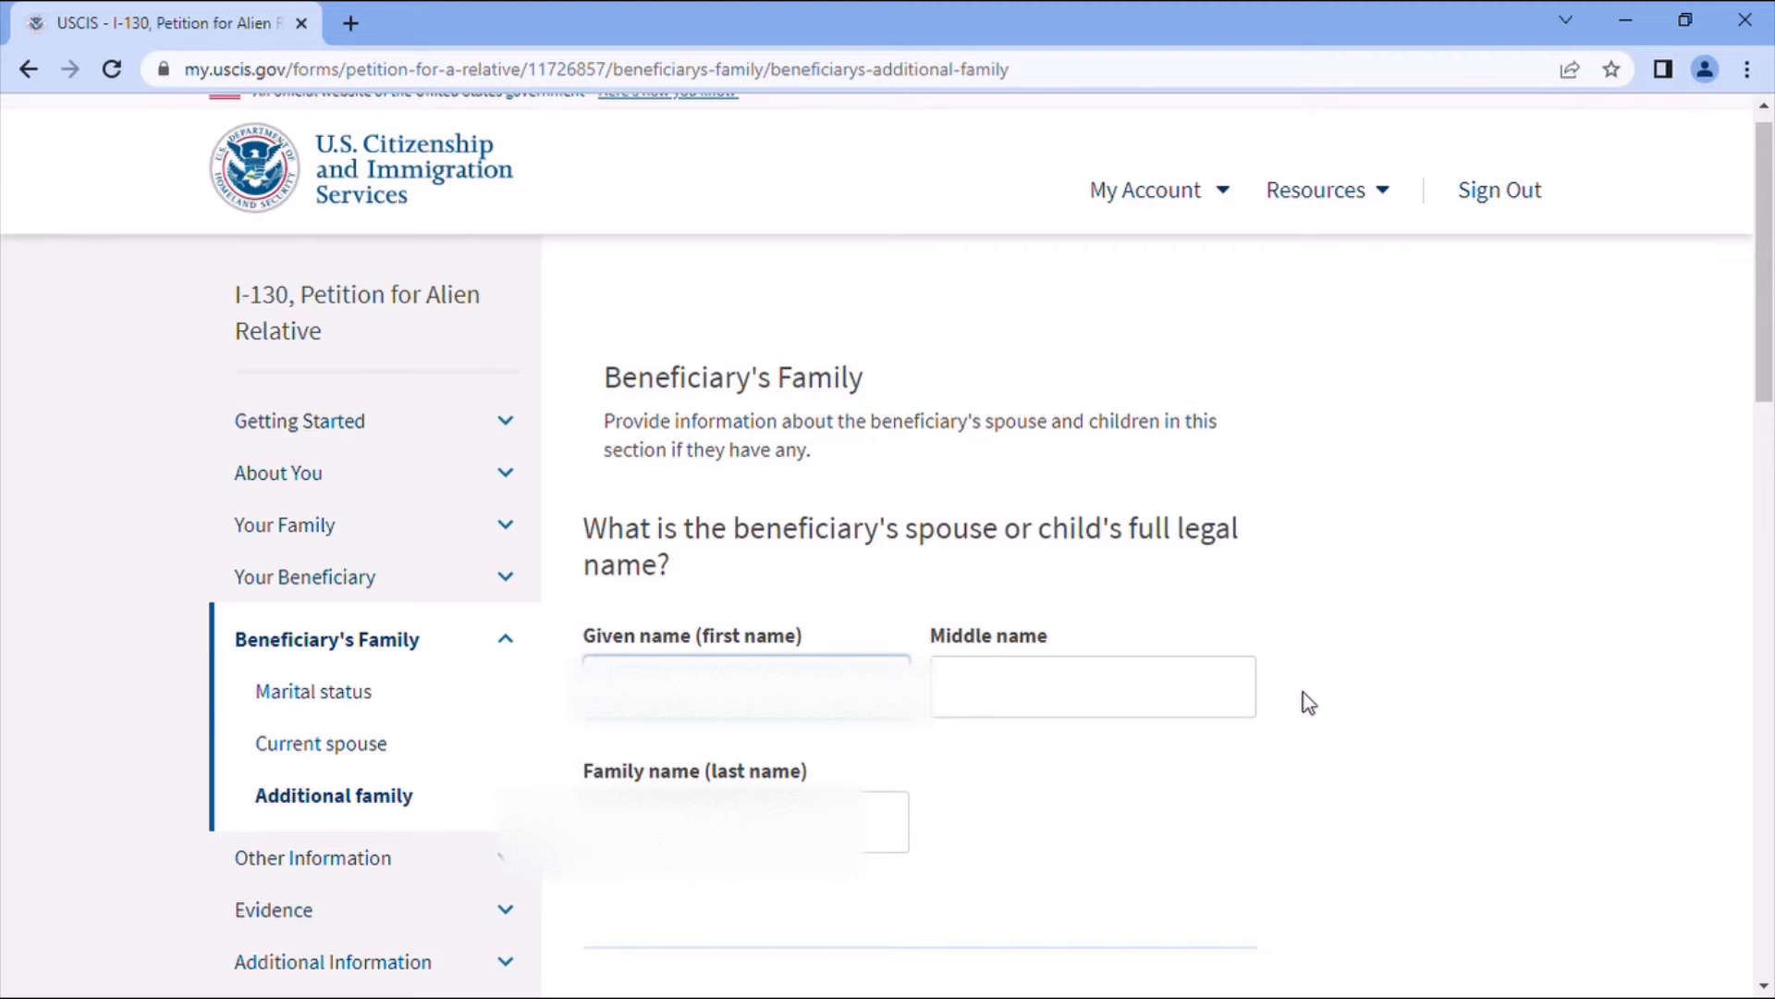
text(?)
text(liman)
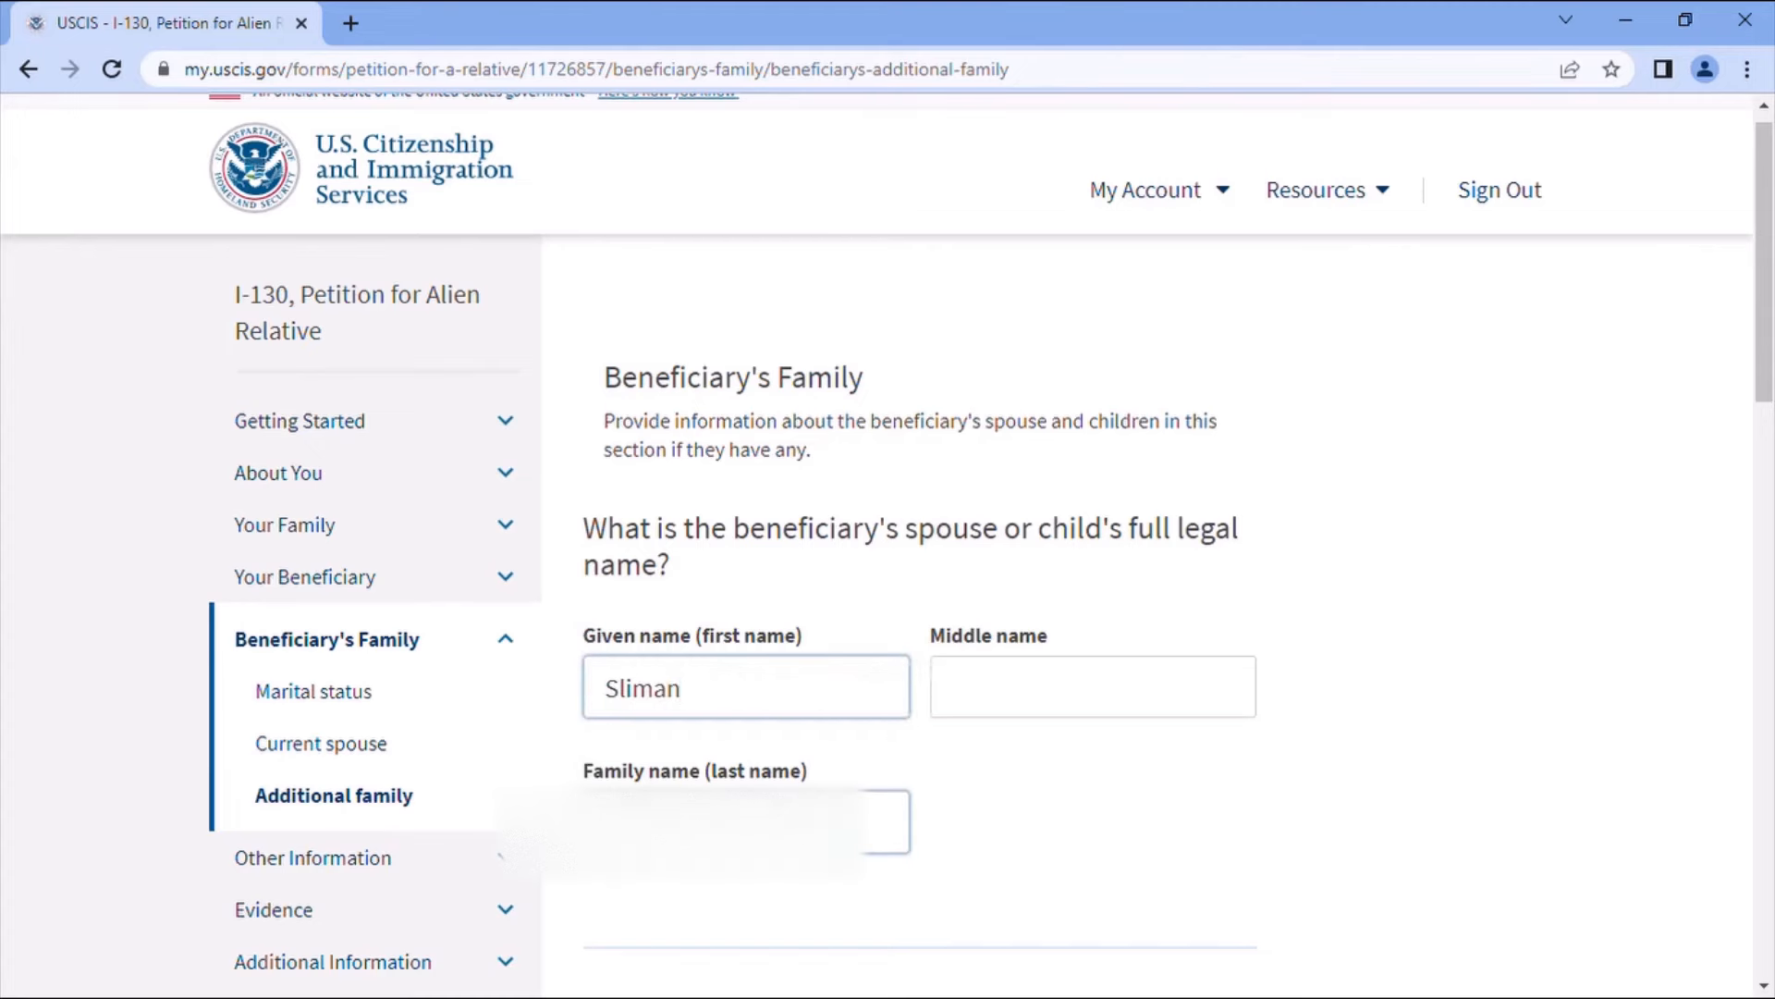
key(Tab)
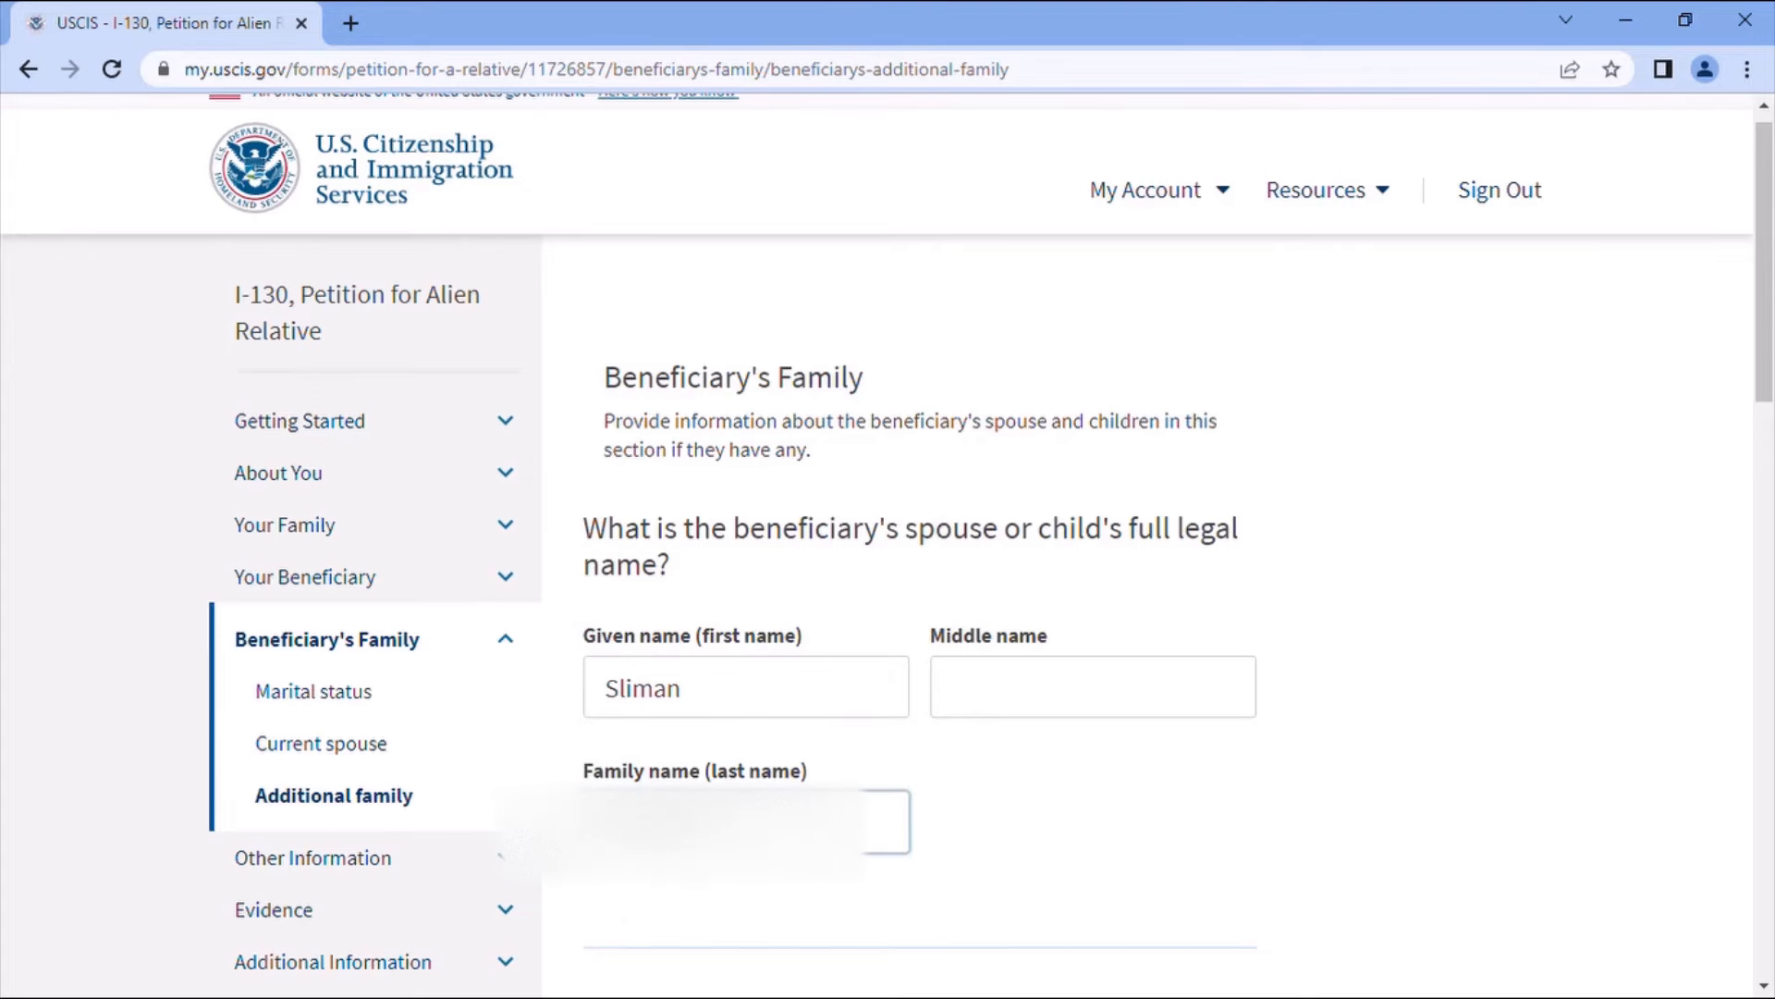
scroll(789, 784, down, 4)
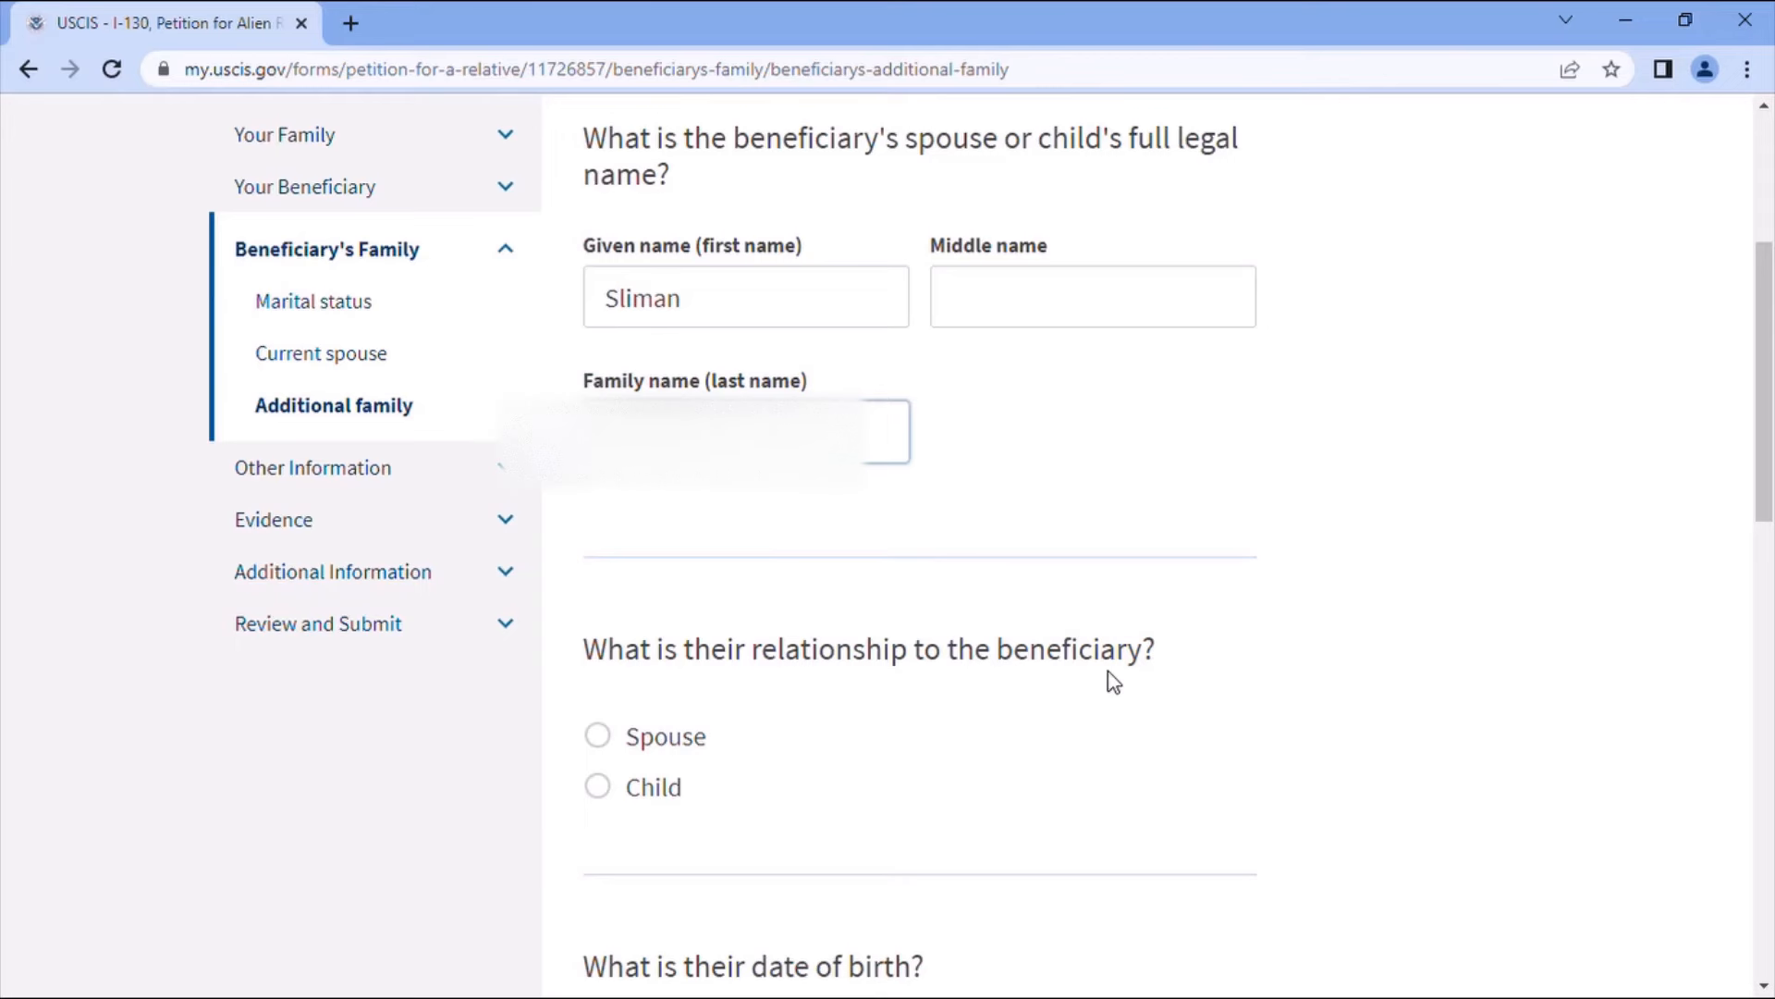
click(610, 737)
scroll(876, 737, down, 3)
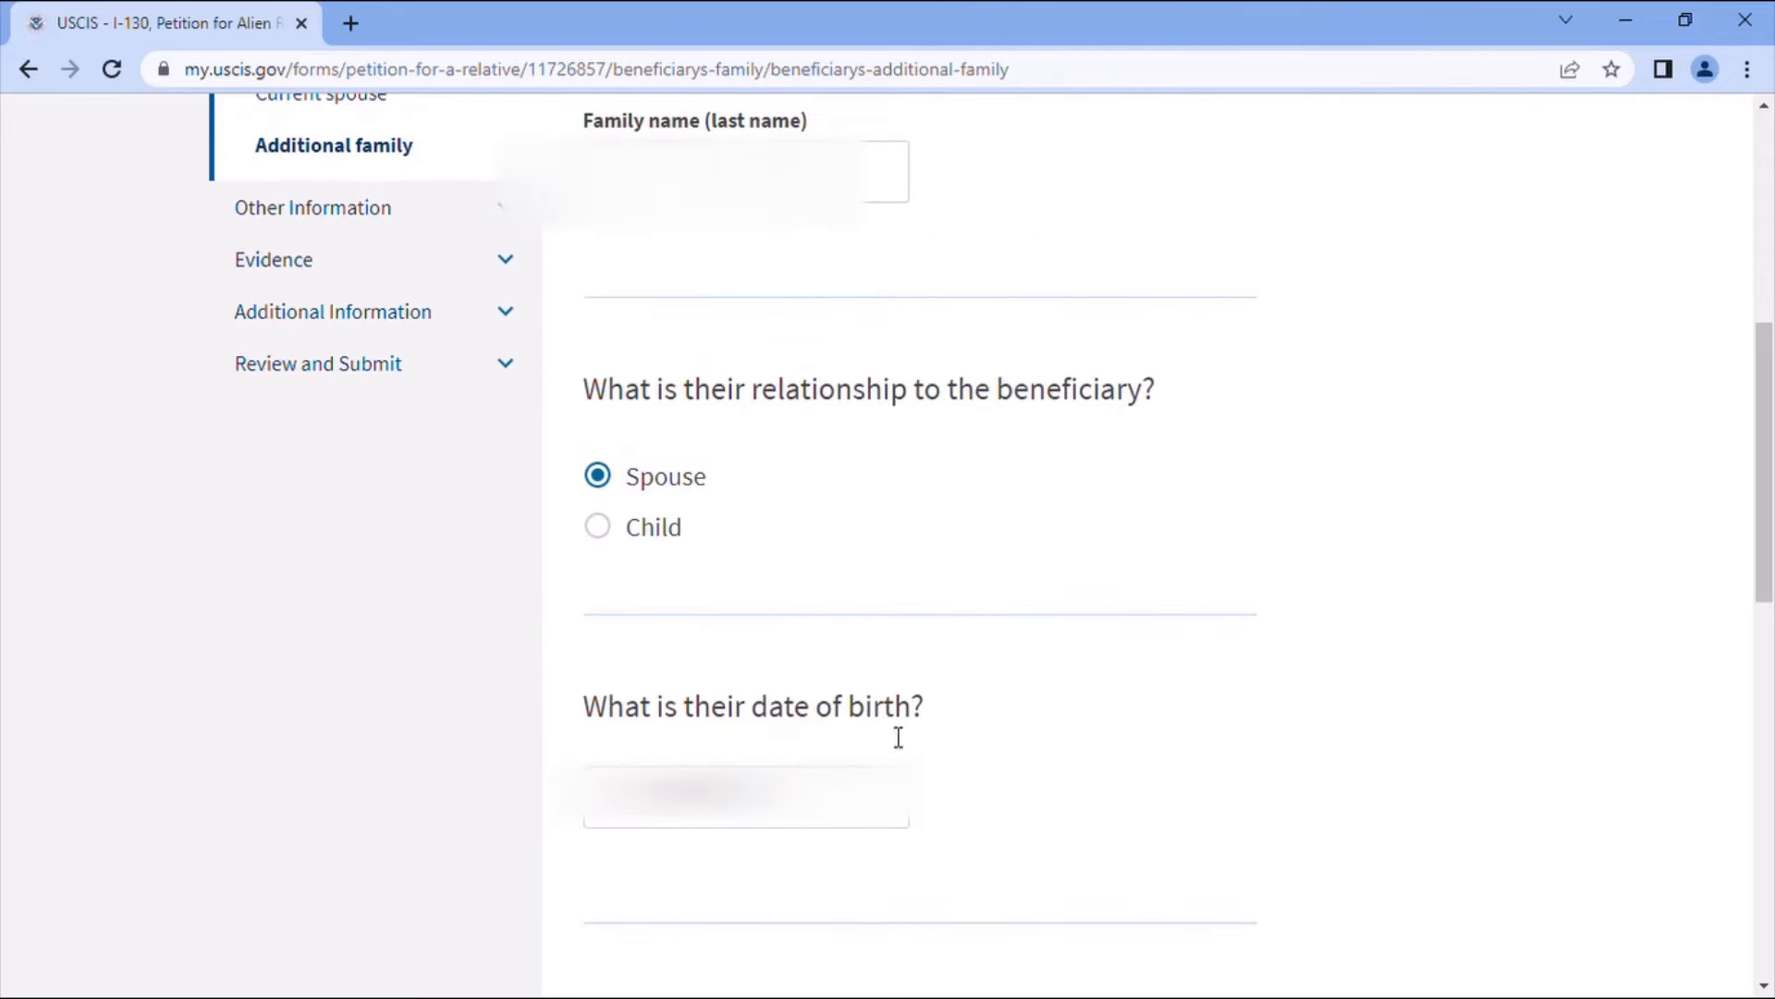
- Enter the spouse's date of birth, choose Morocco as country of birth, and save the entry
click(649, 803)
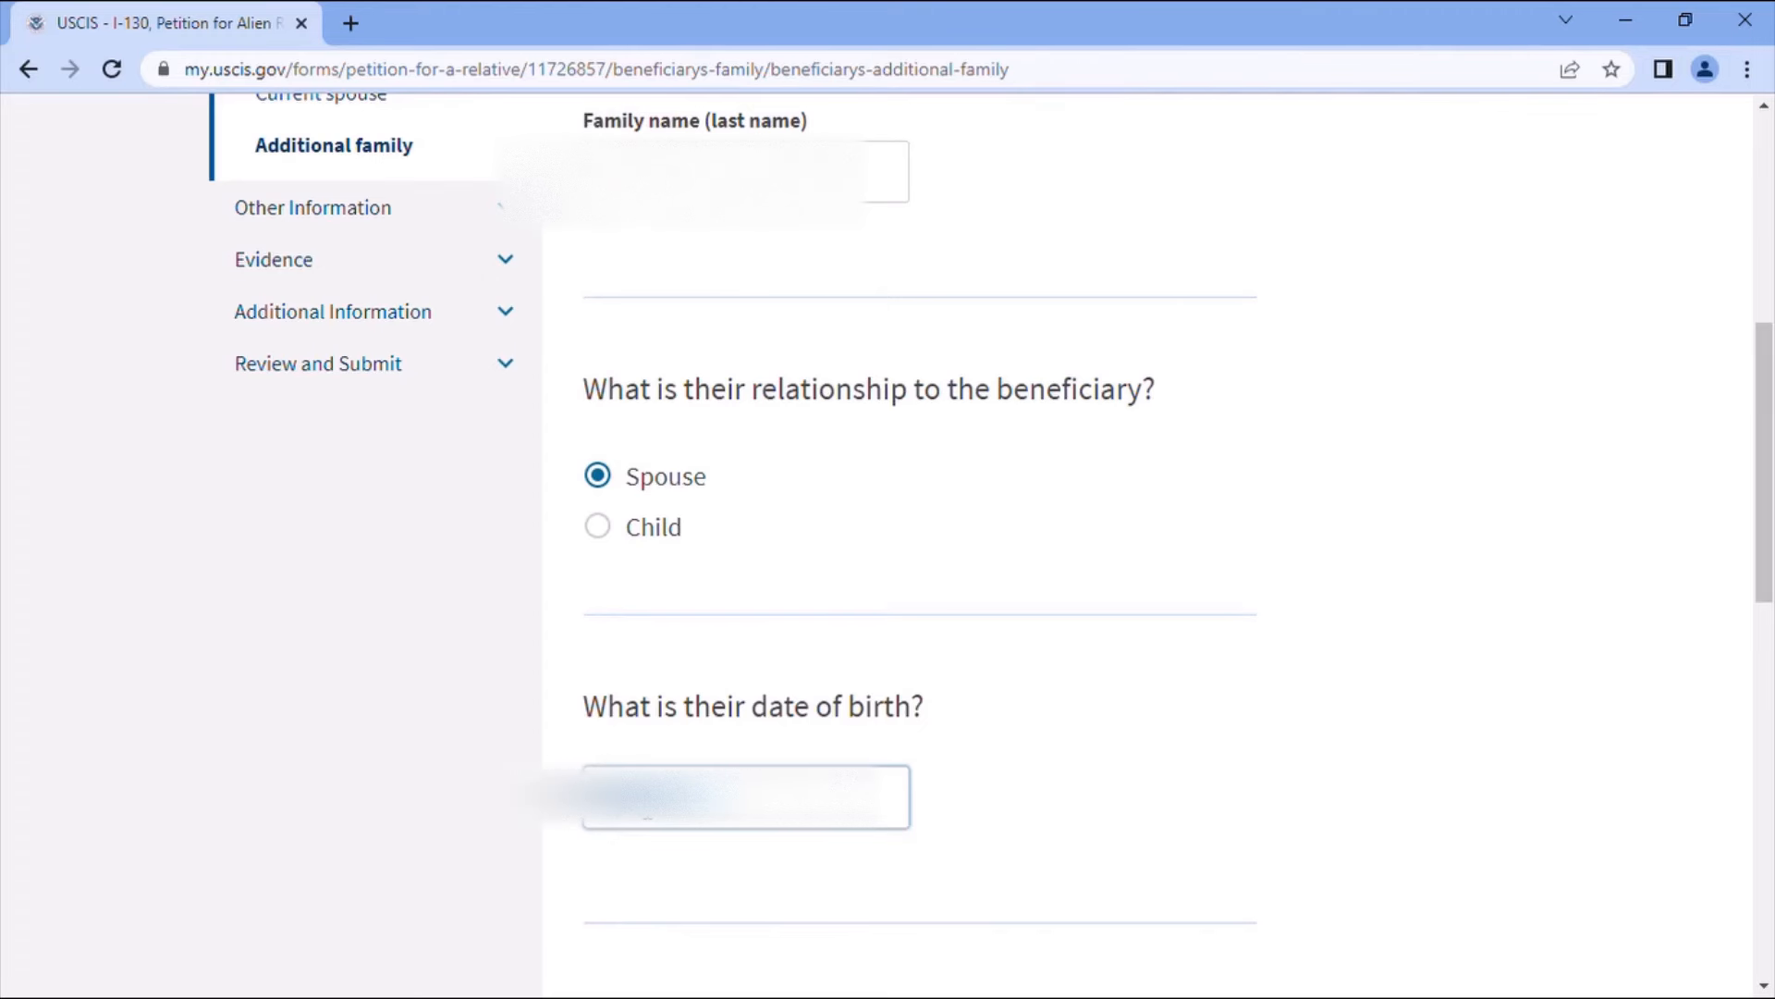
key(BackSpace)
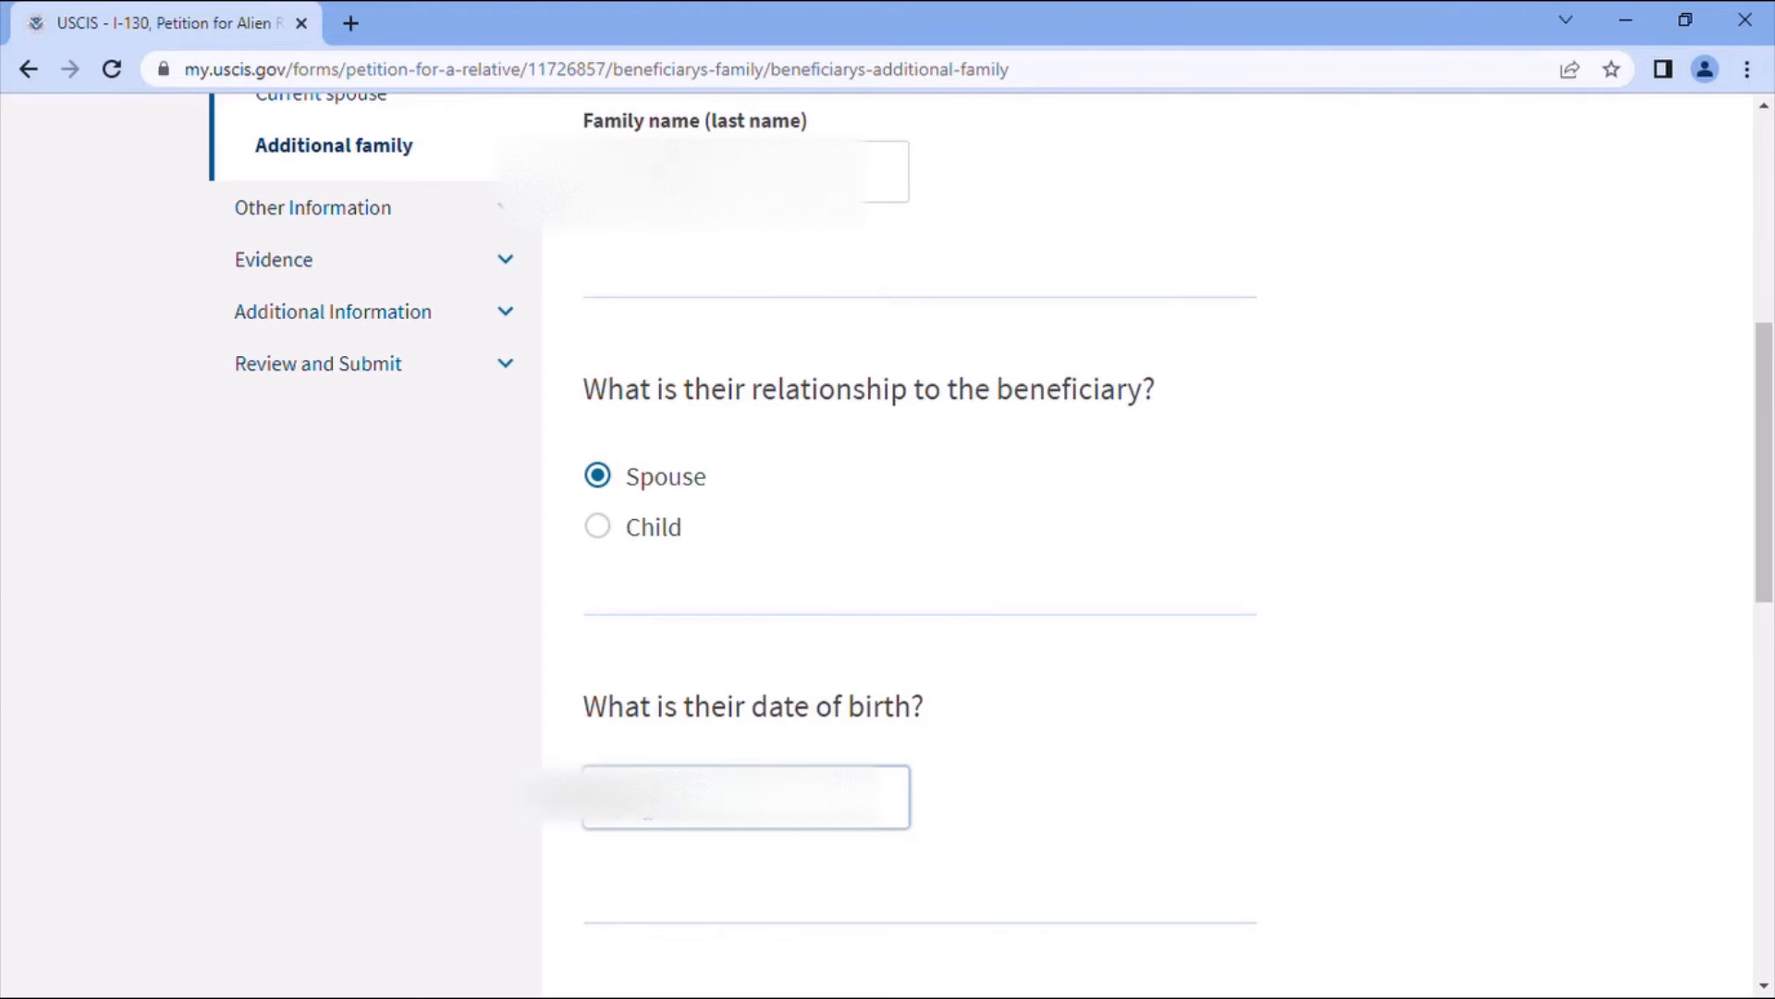
text(01)
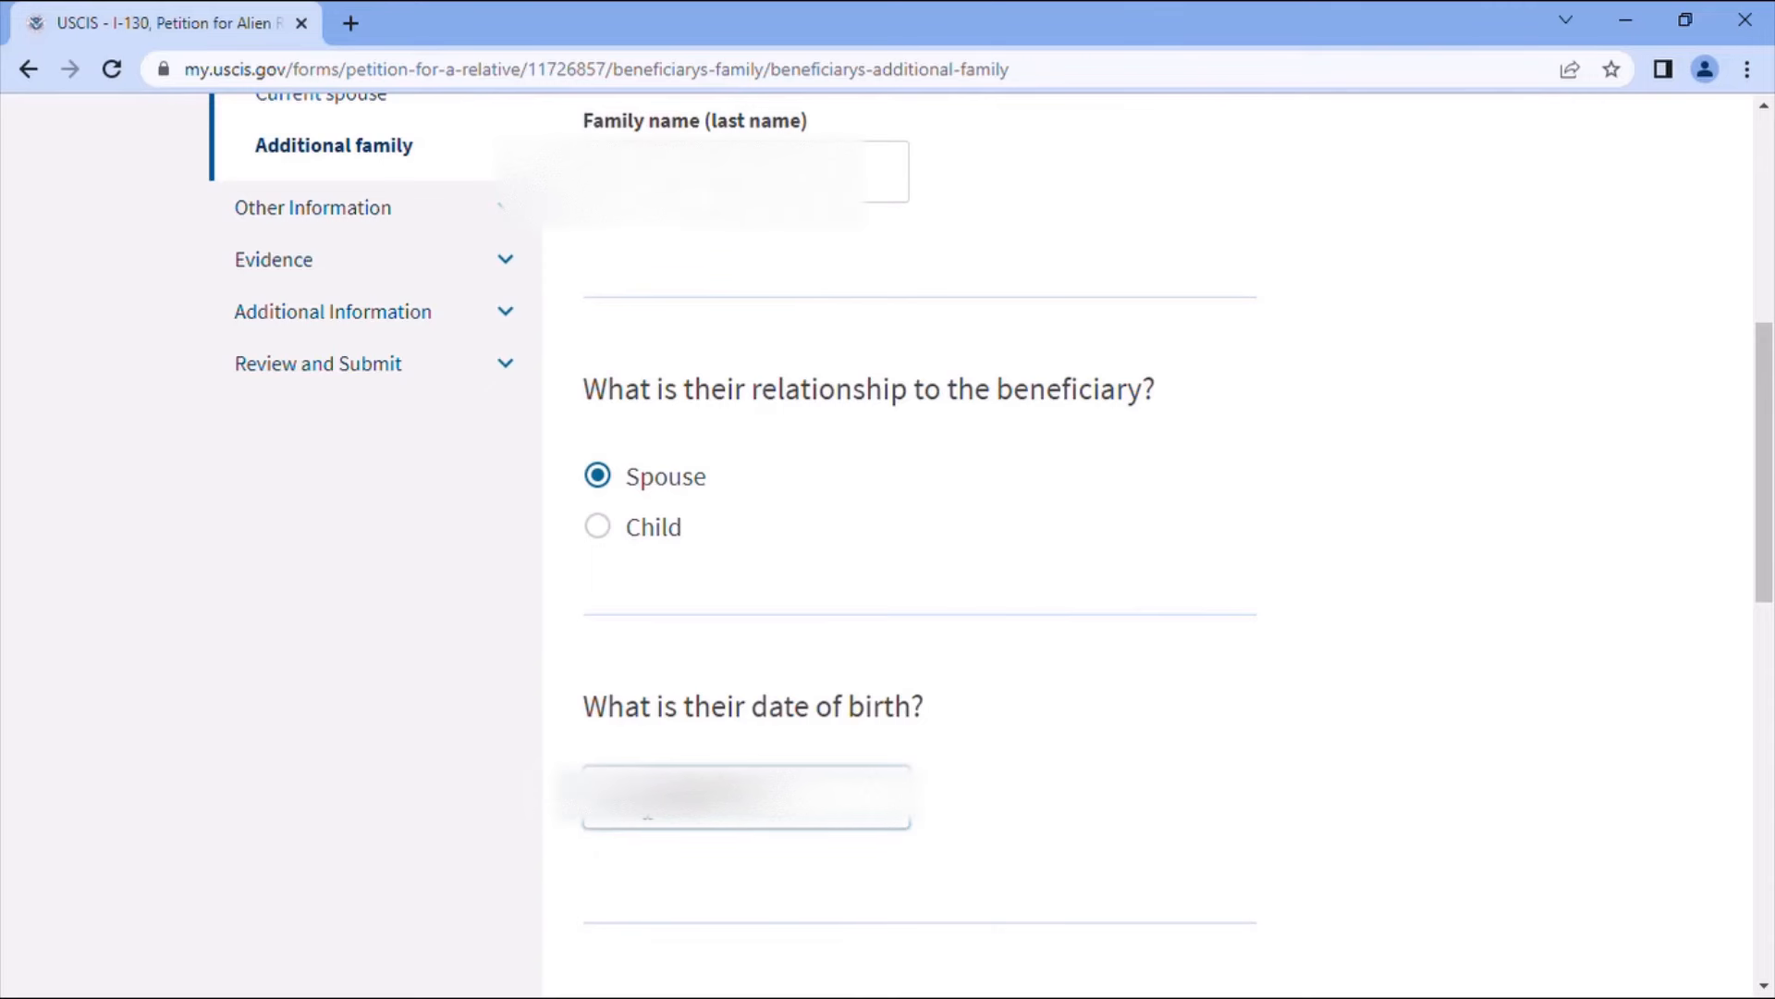
key(BackSpace)
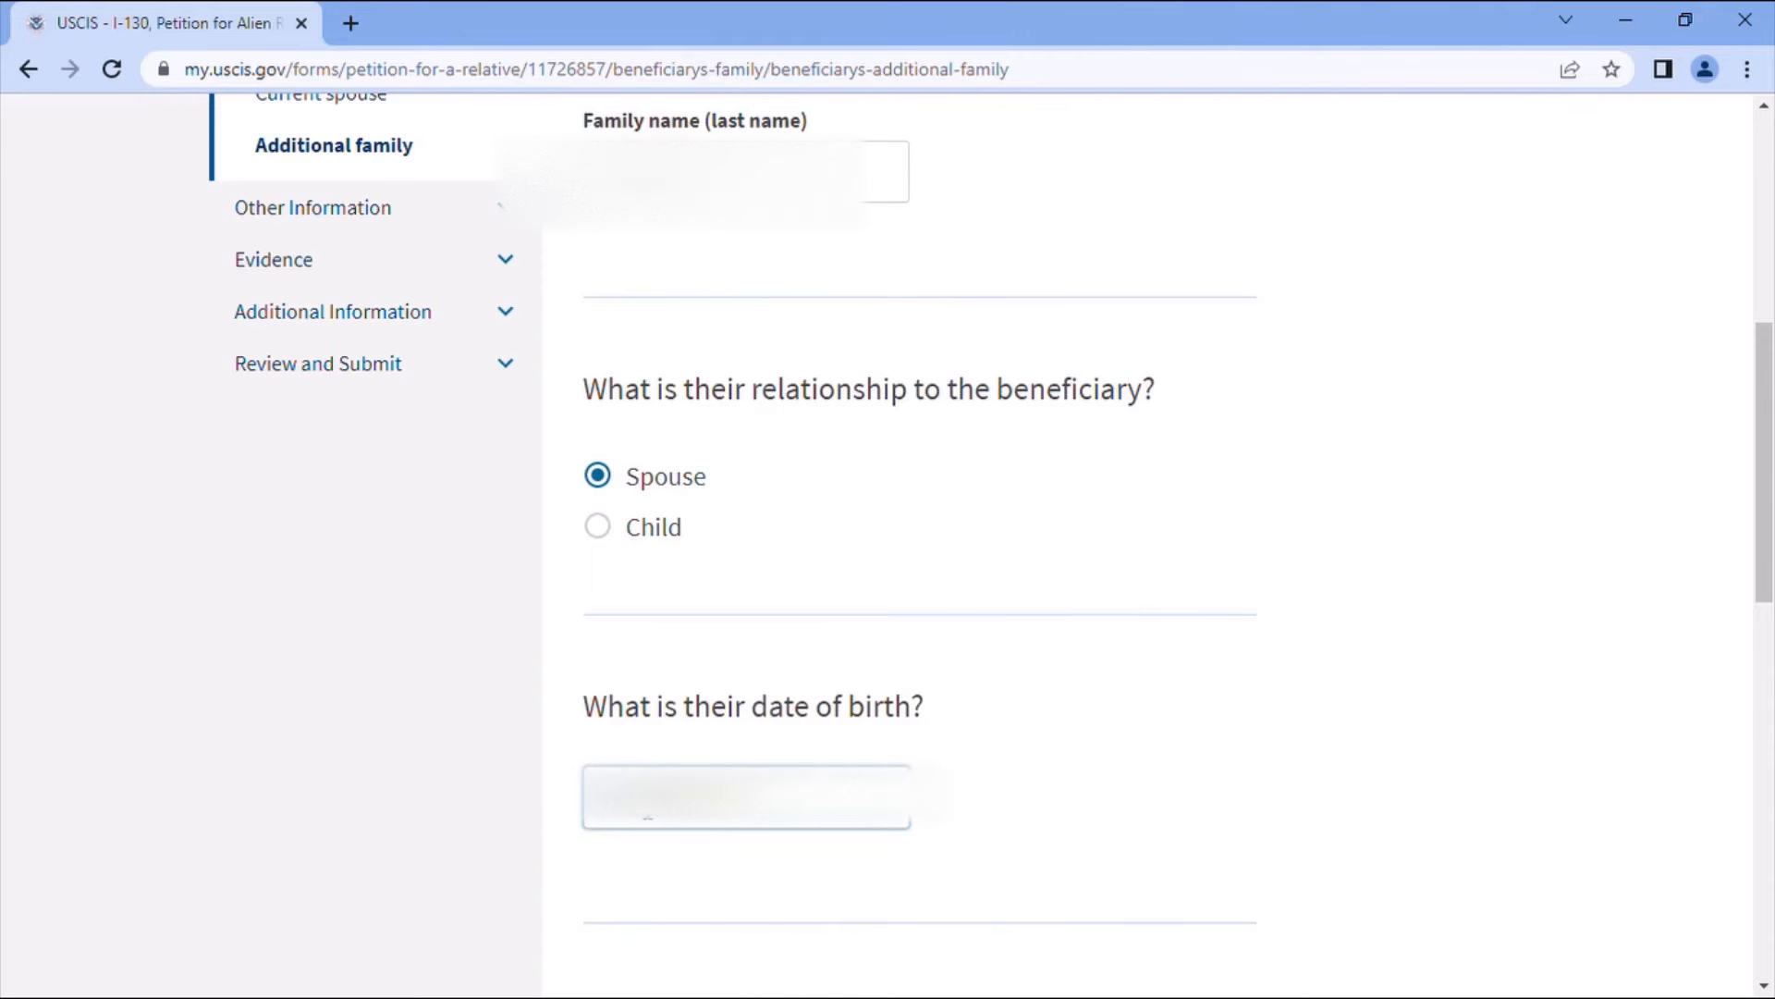
scroll(892, 737, down, 3)
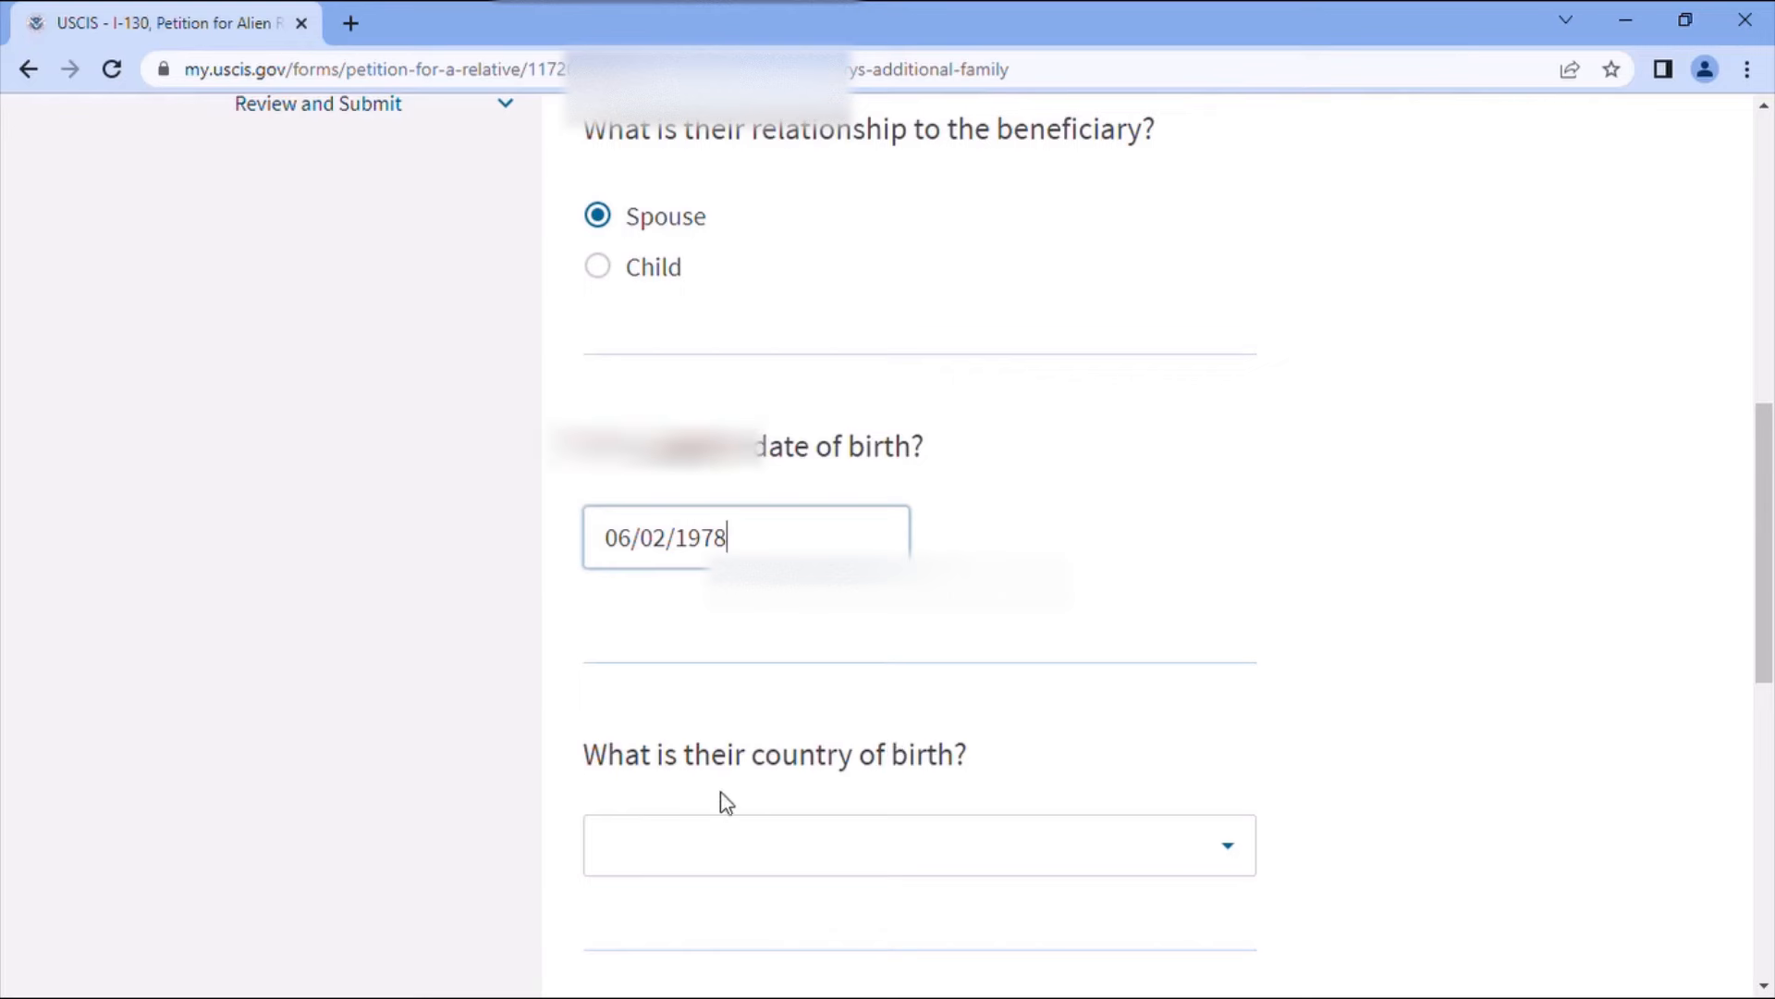
click(937, 846)
text(m)
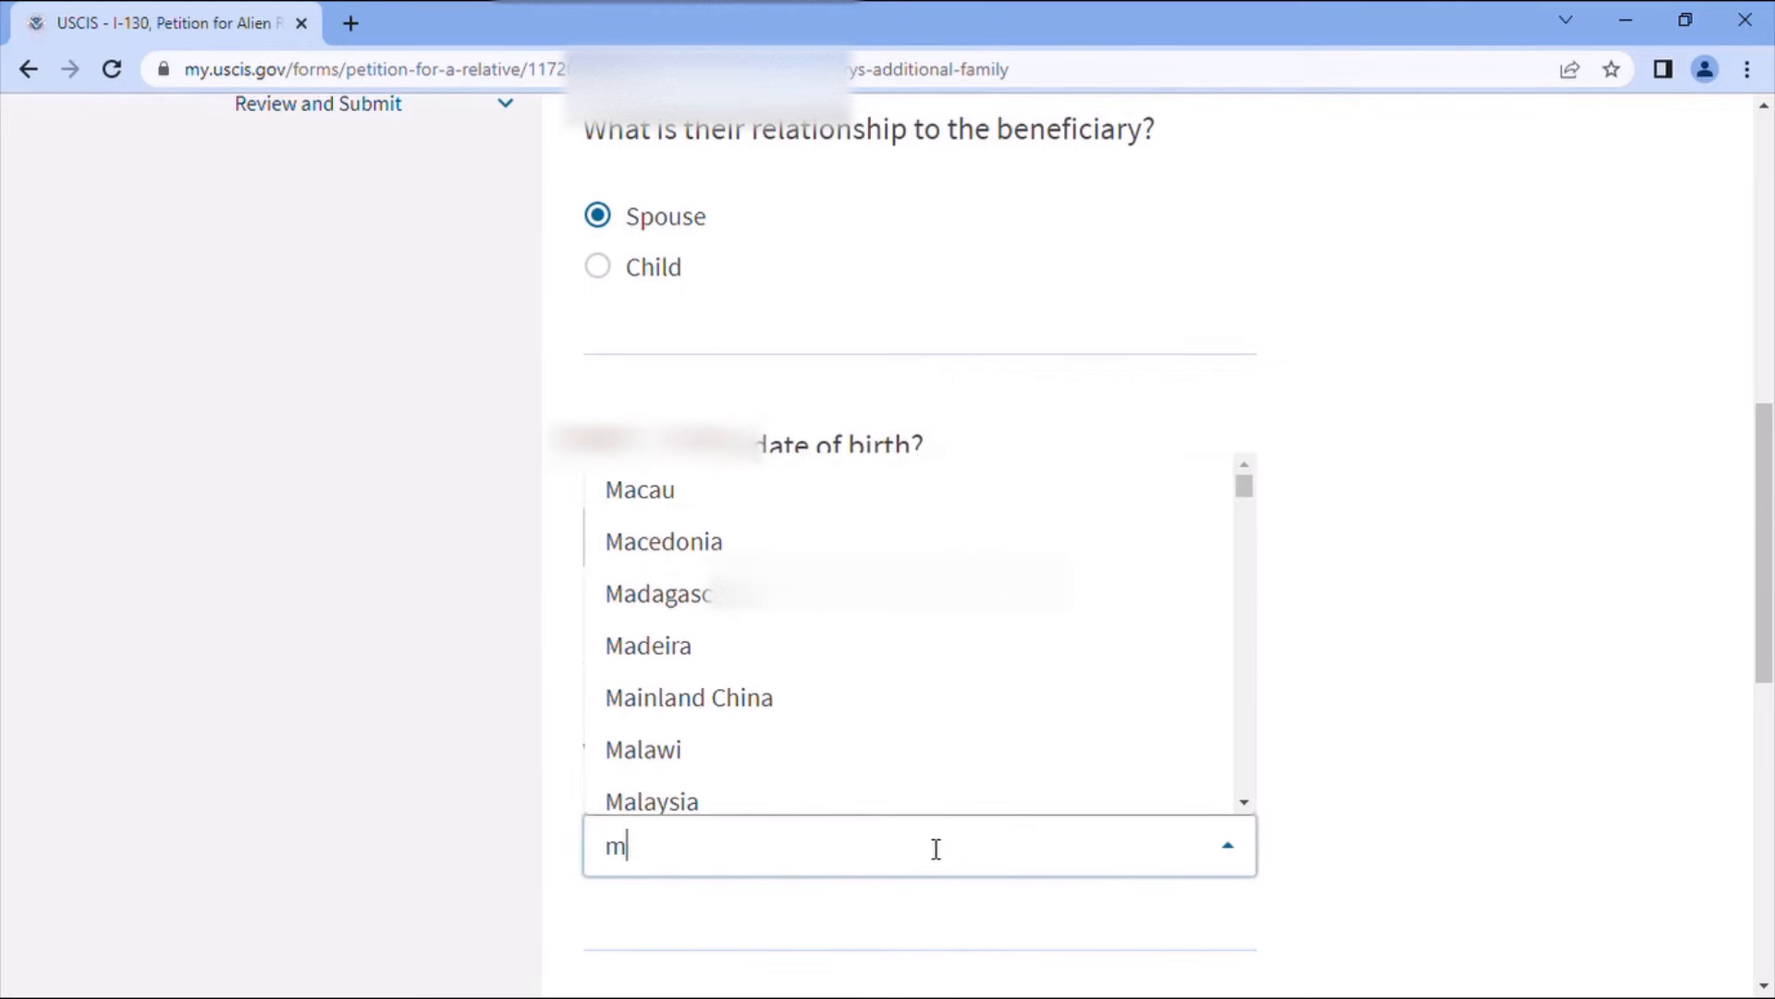
text(or)
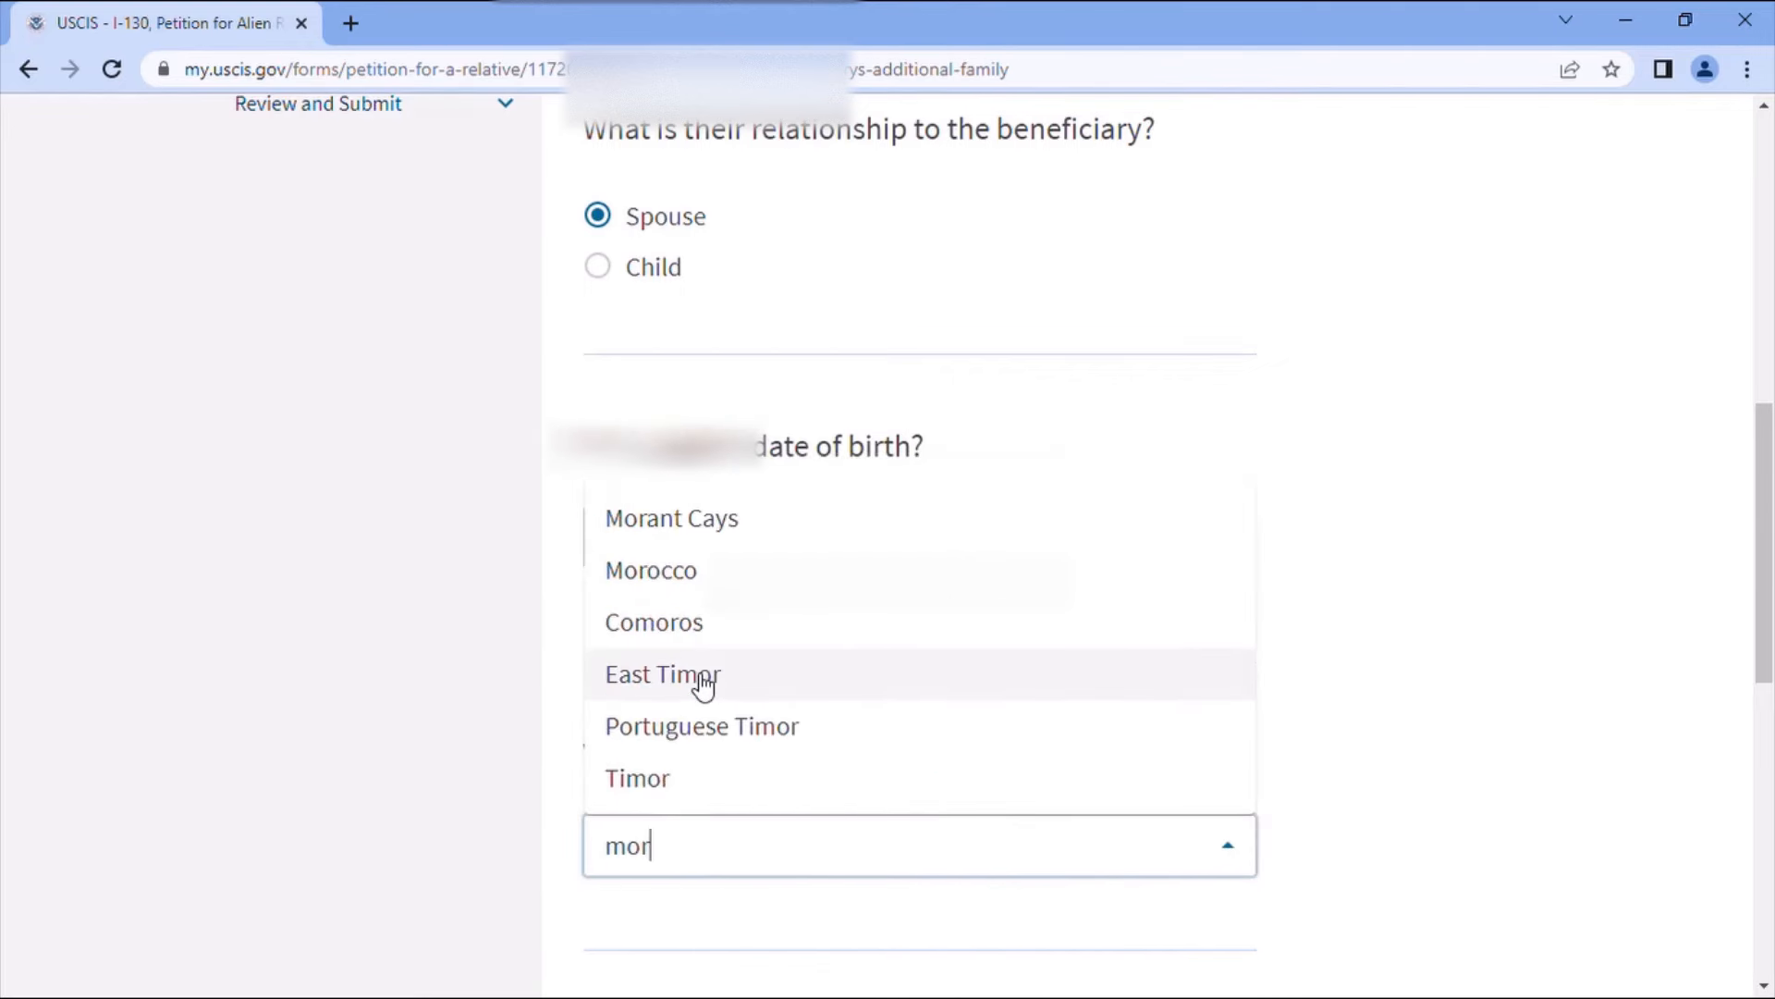
click(662, 583)
scroll(1018, 693, down, 4)
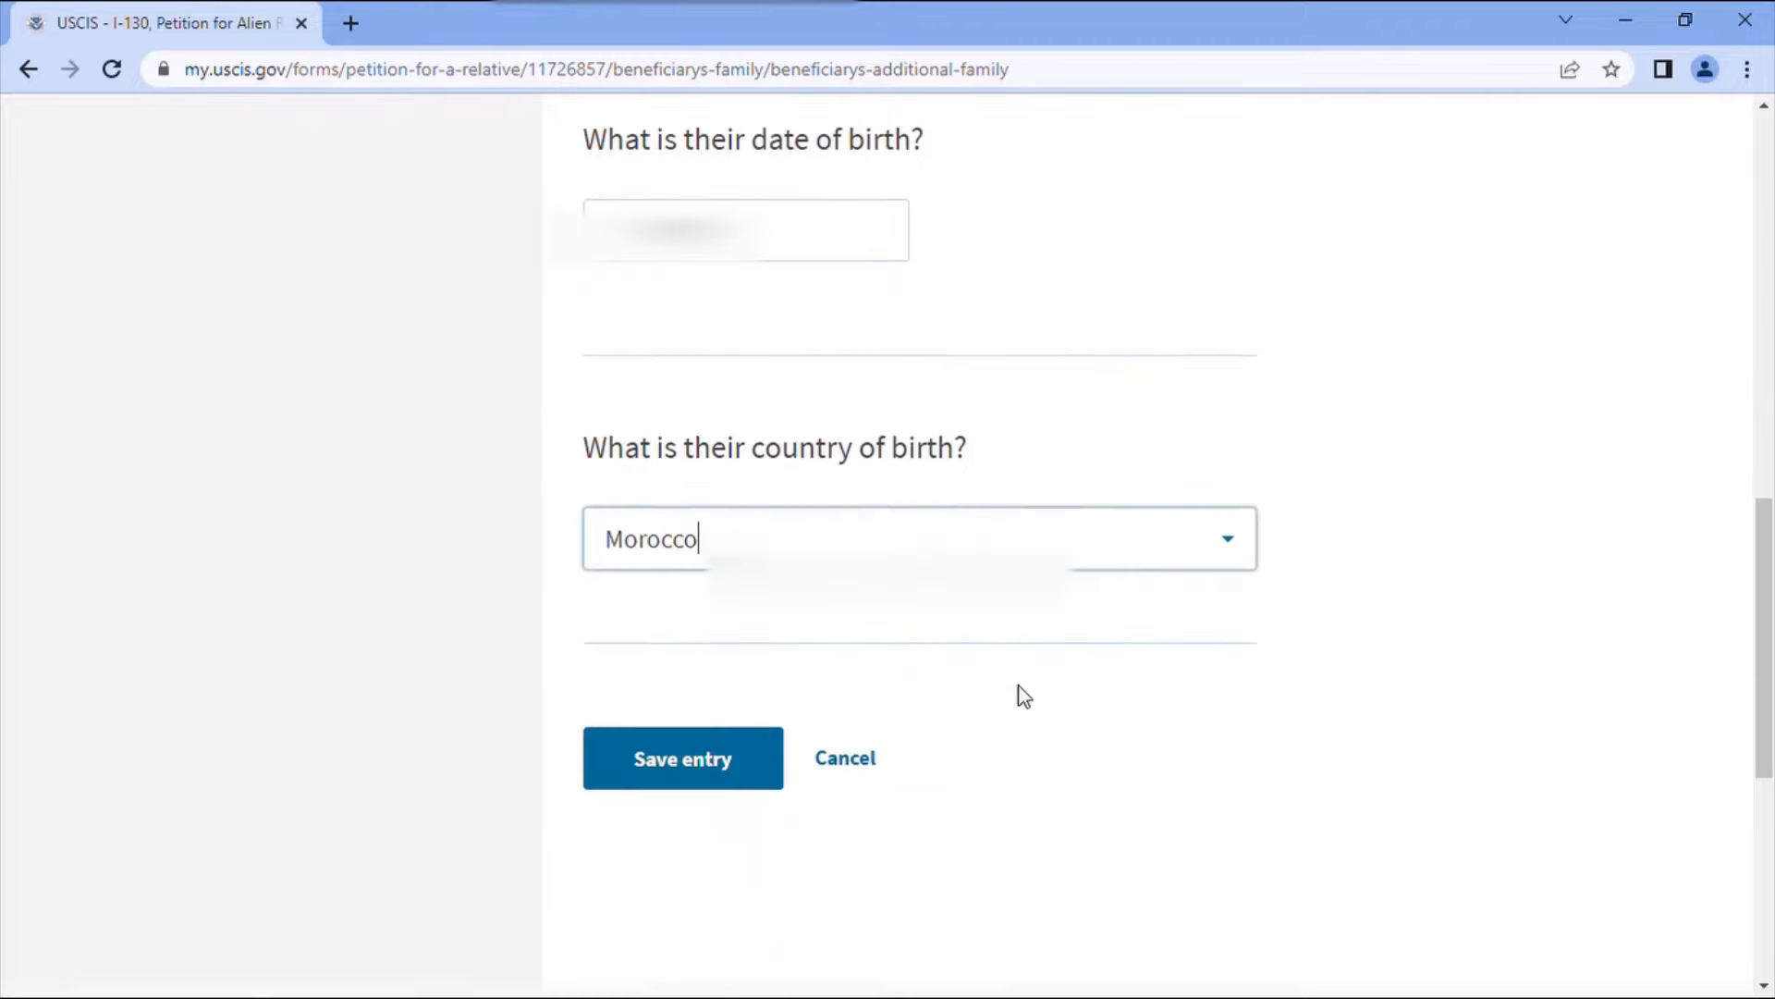
click(757, 696)
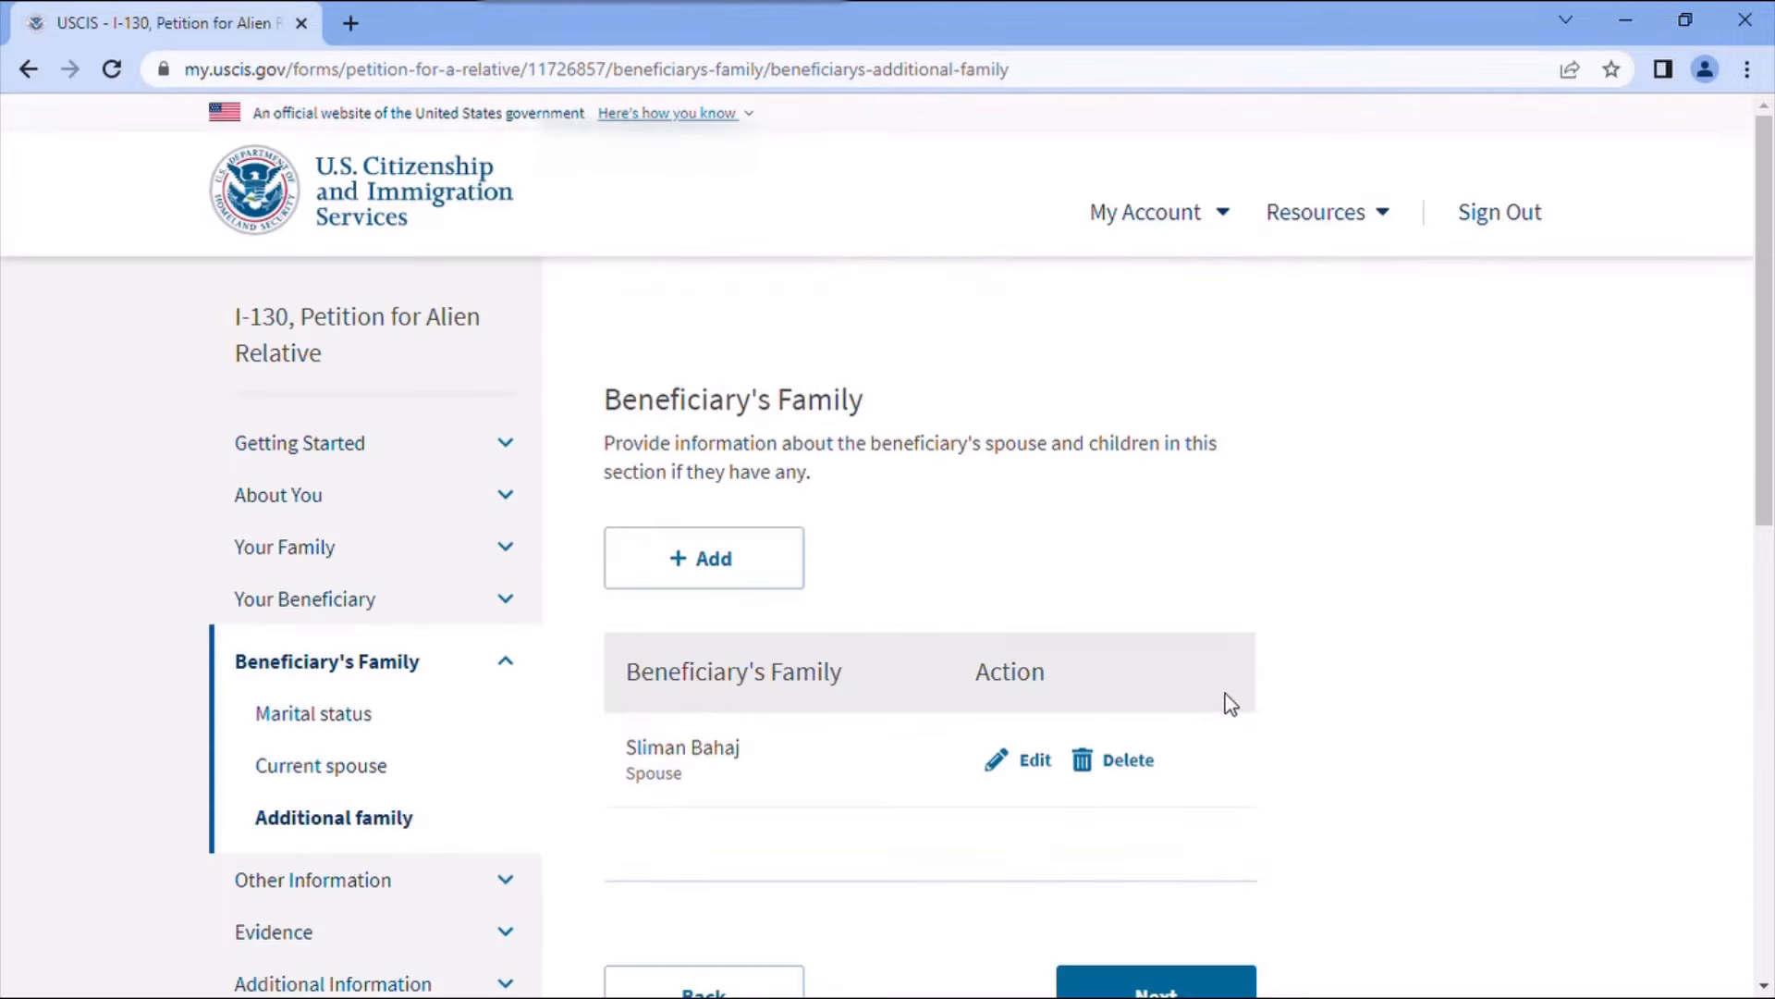
- Proceed from the Beneficiary's Family list to the Adjustment of status embassy question
scroll(1230, 698, down, 3)
click(1252, 728)
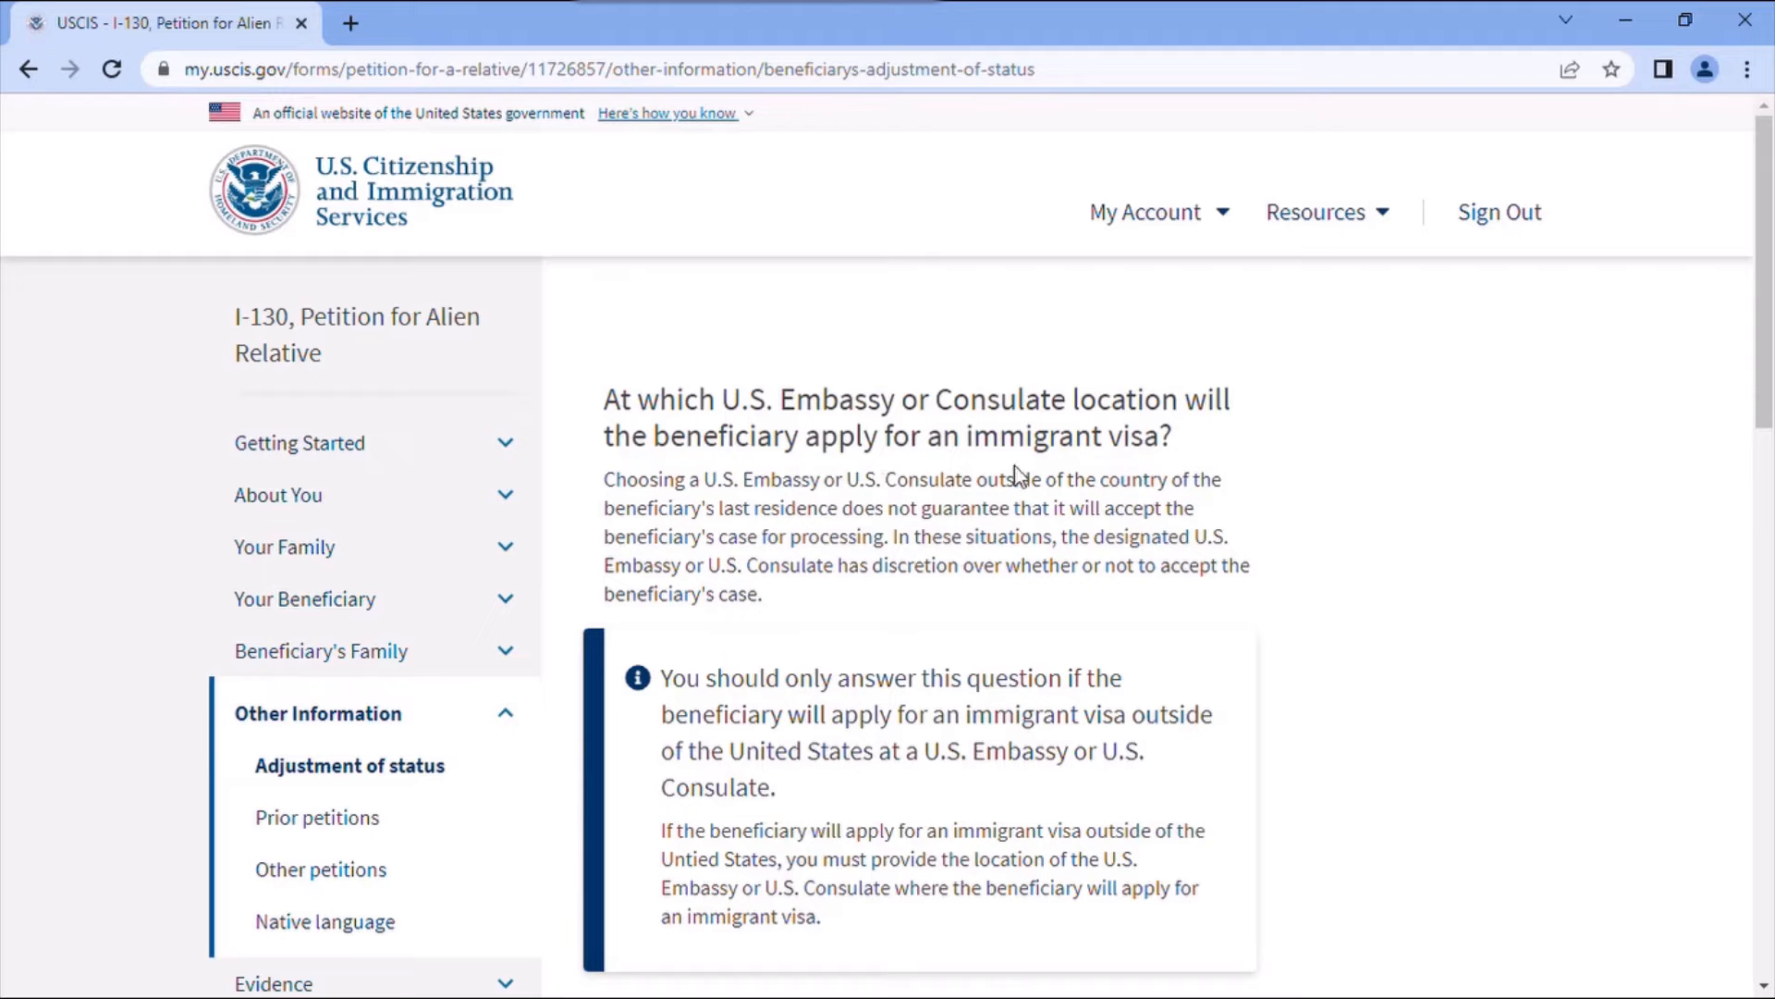
- Set the consulate location to Morocco with casablanca as both city and province, then save
scroll(1168, 553, down, 3)
scroll(1168, 559, down, 3)
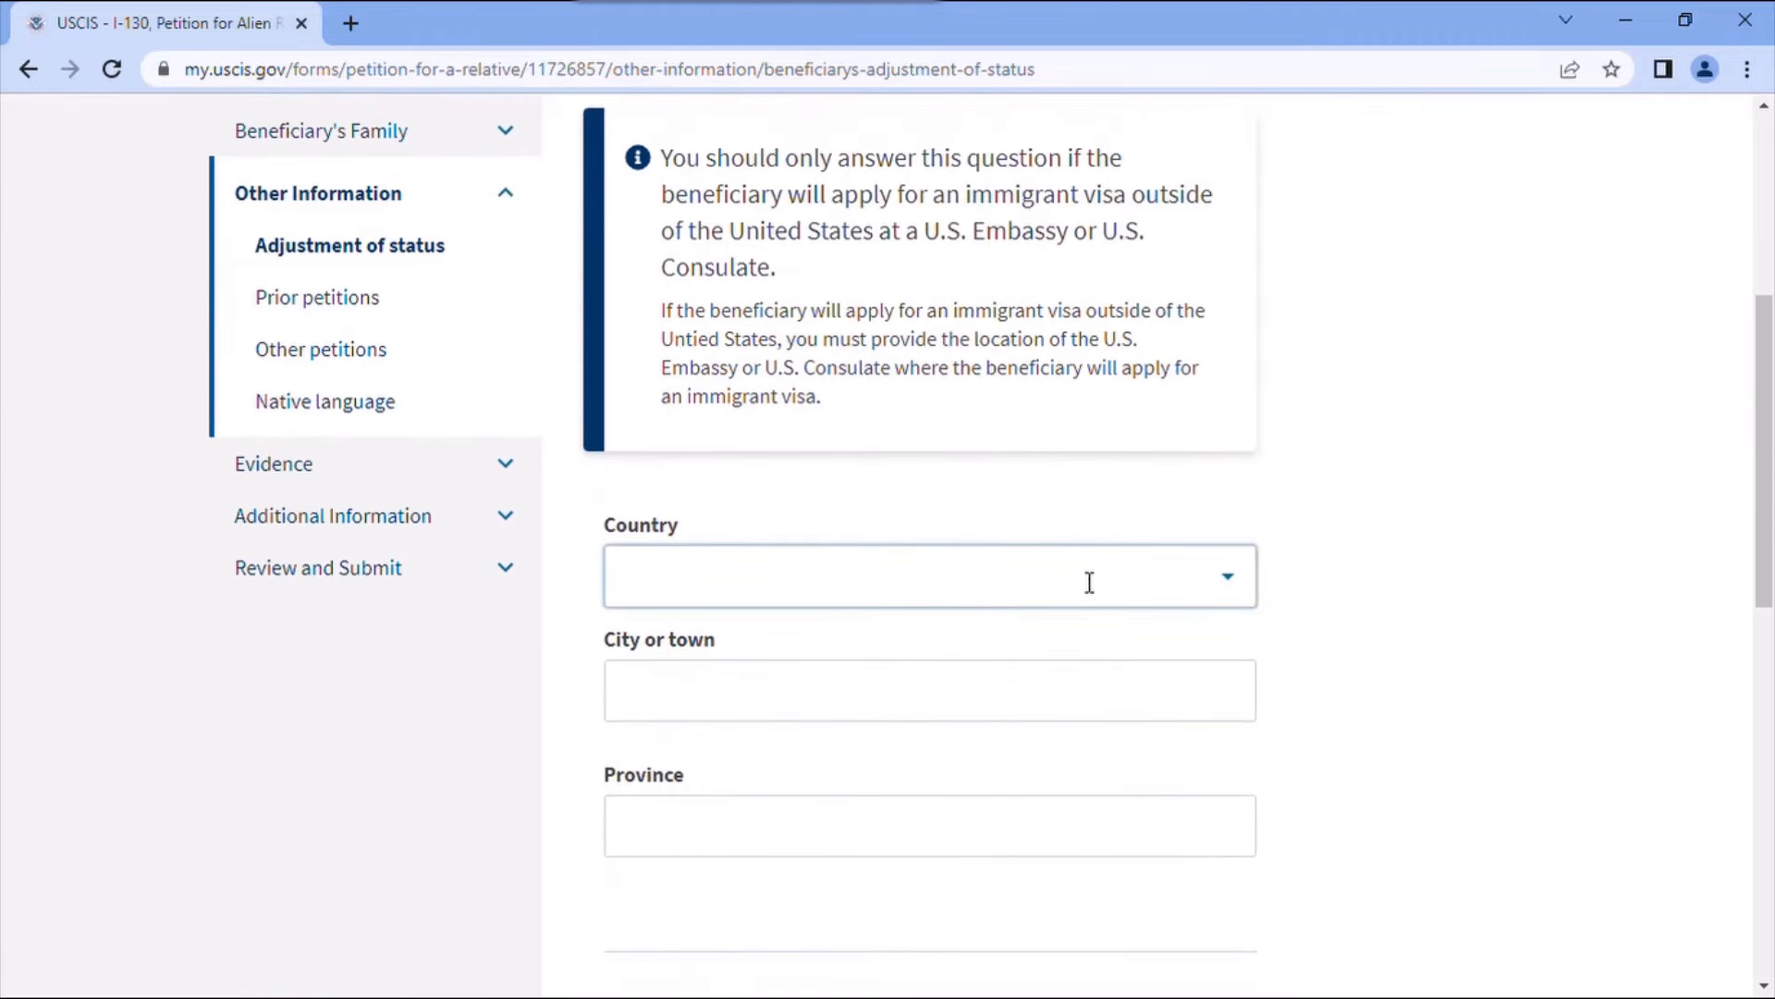
text(mor)
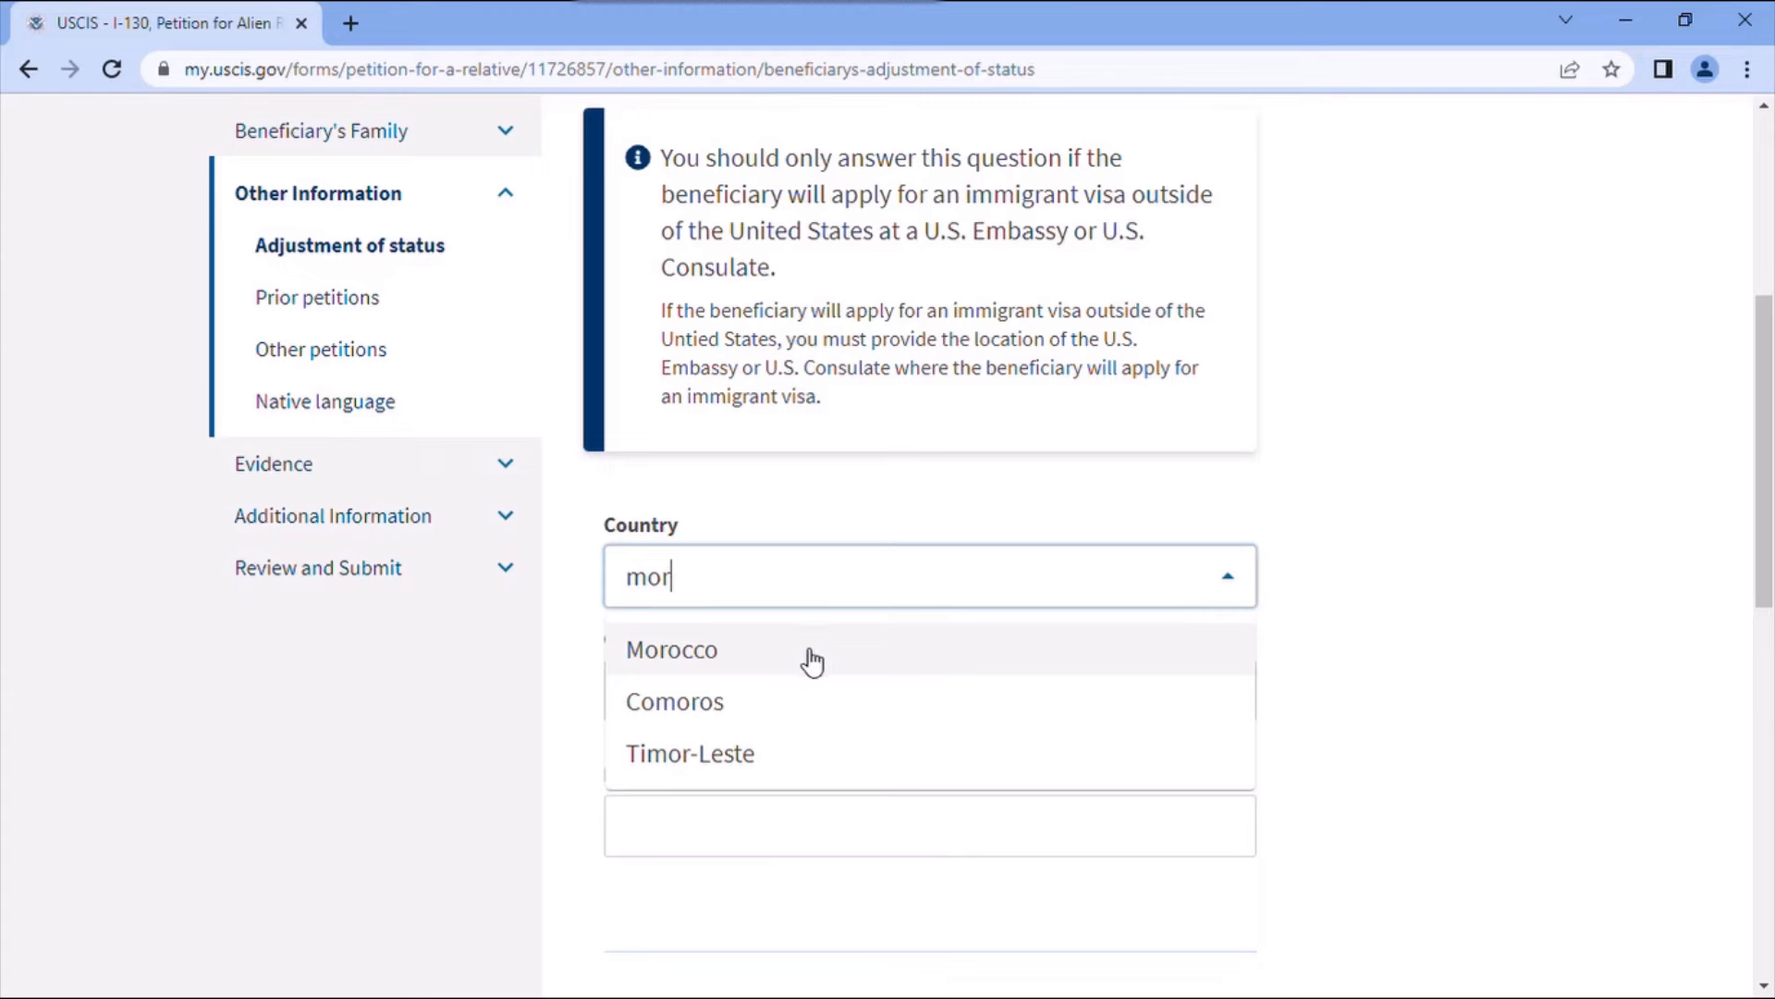
click(703, 662)
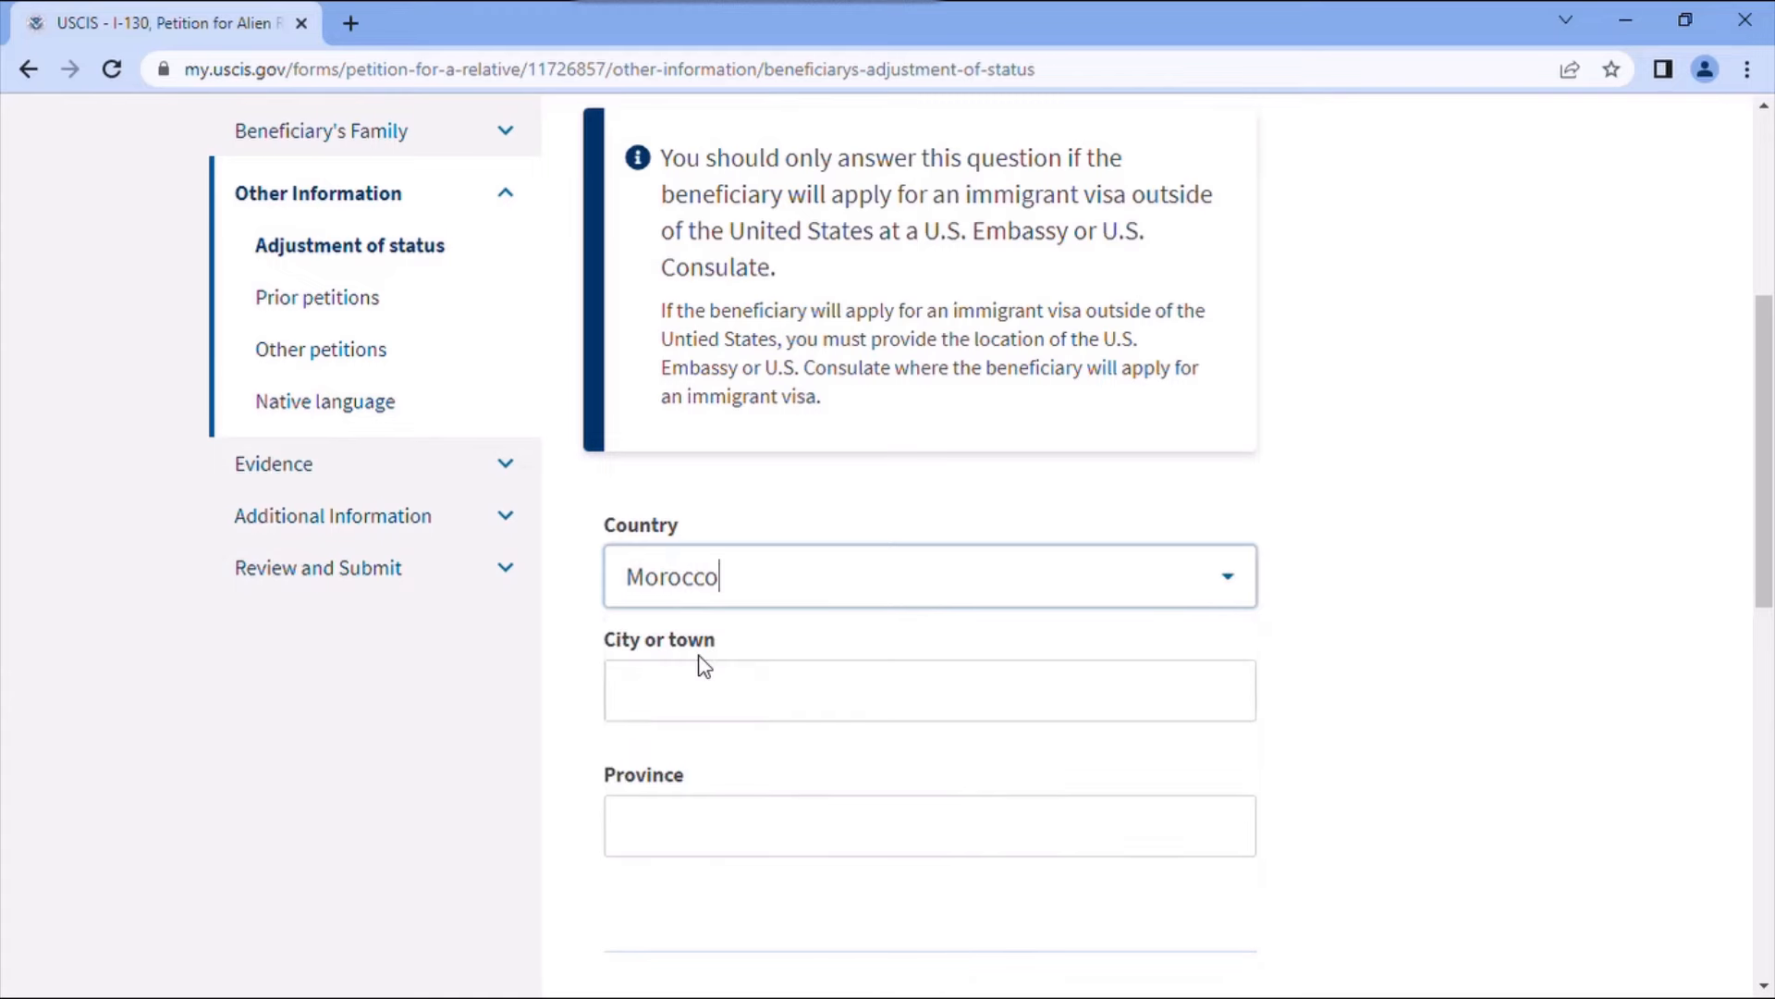
click(731, 703)
text(cas)
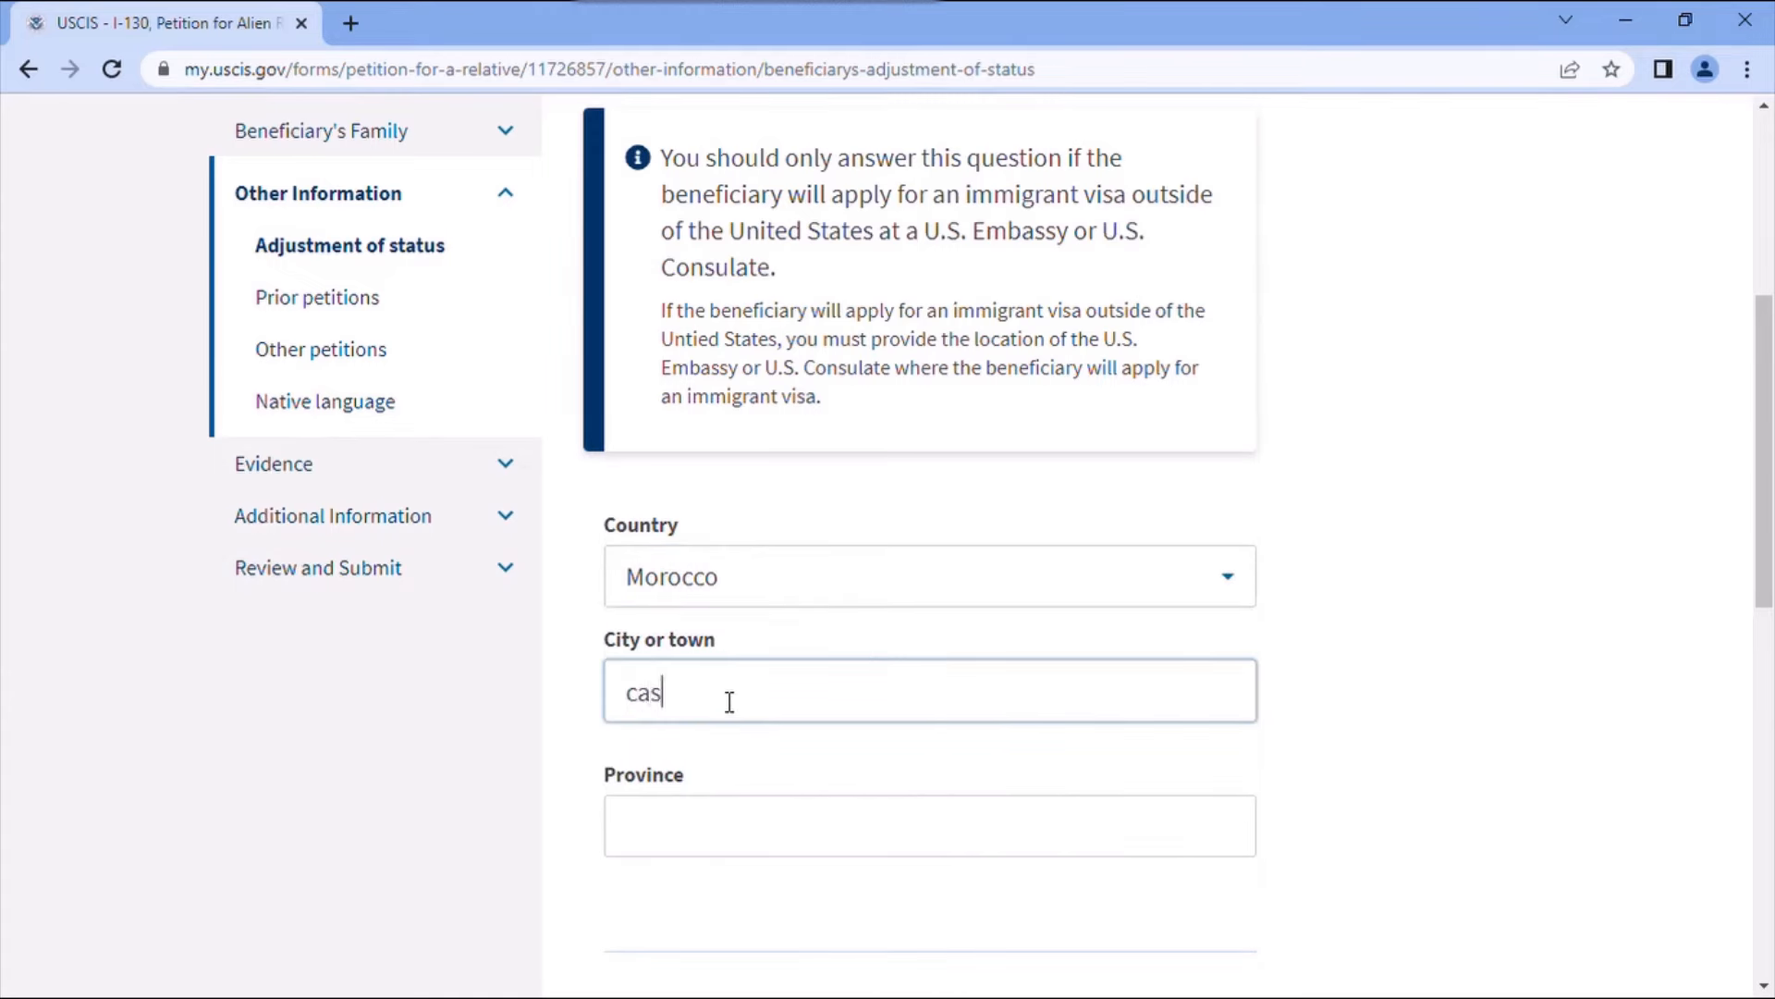
text(ablanca)
click(731, 831)
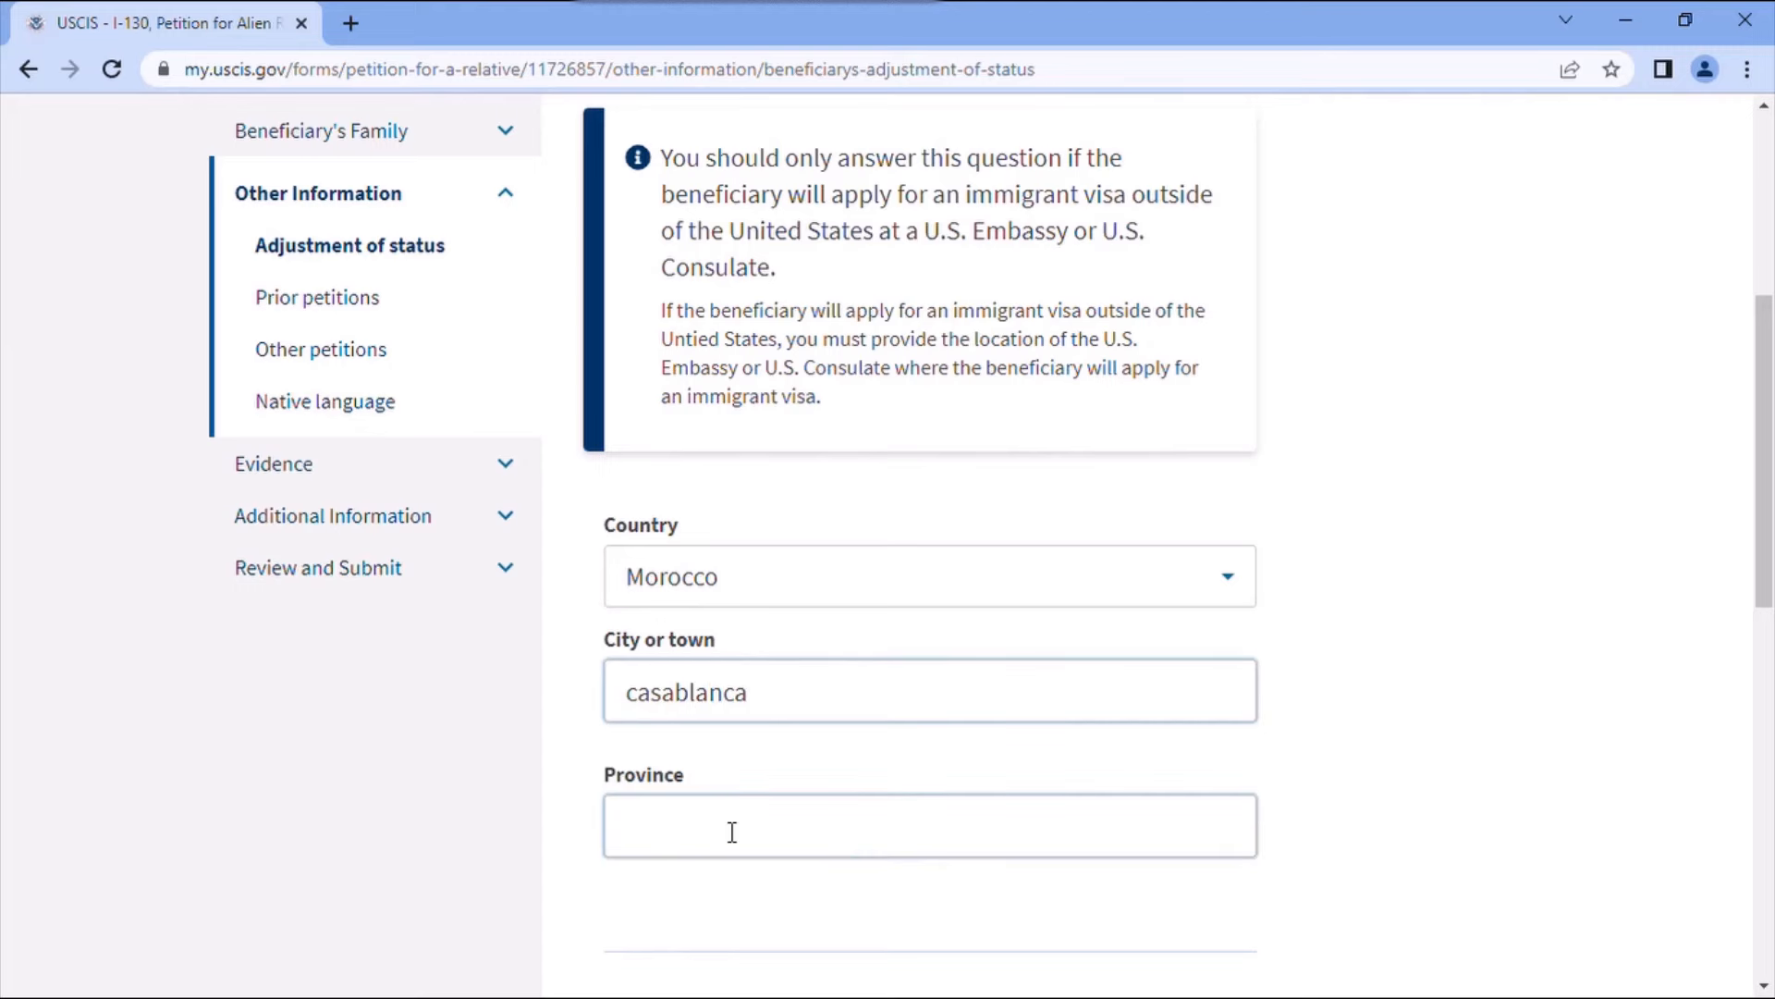
text(casav)
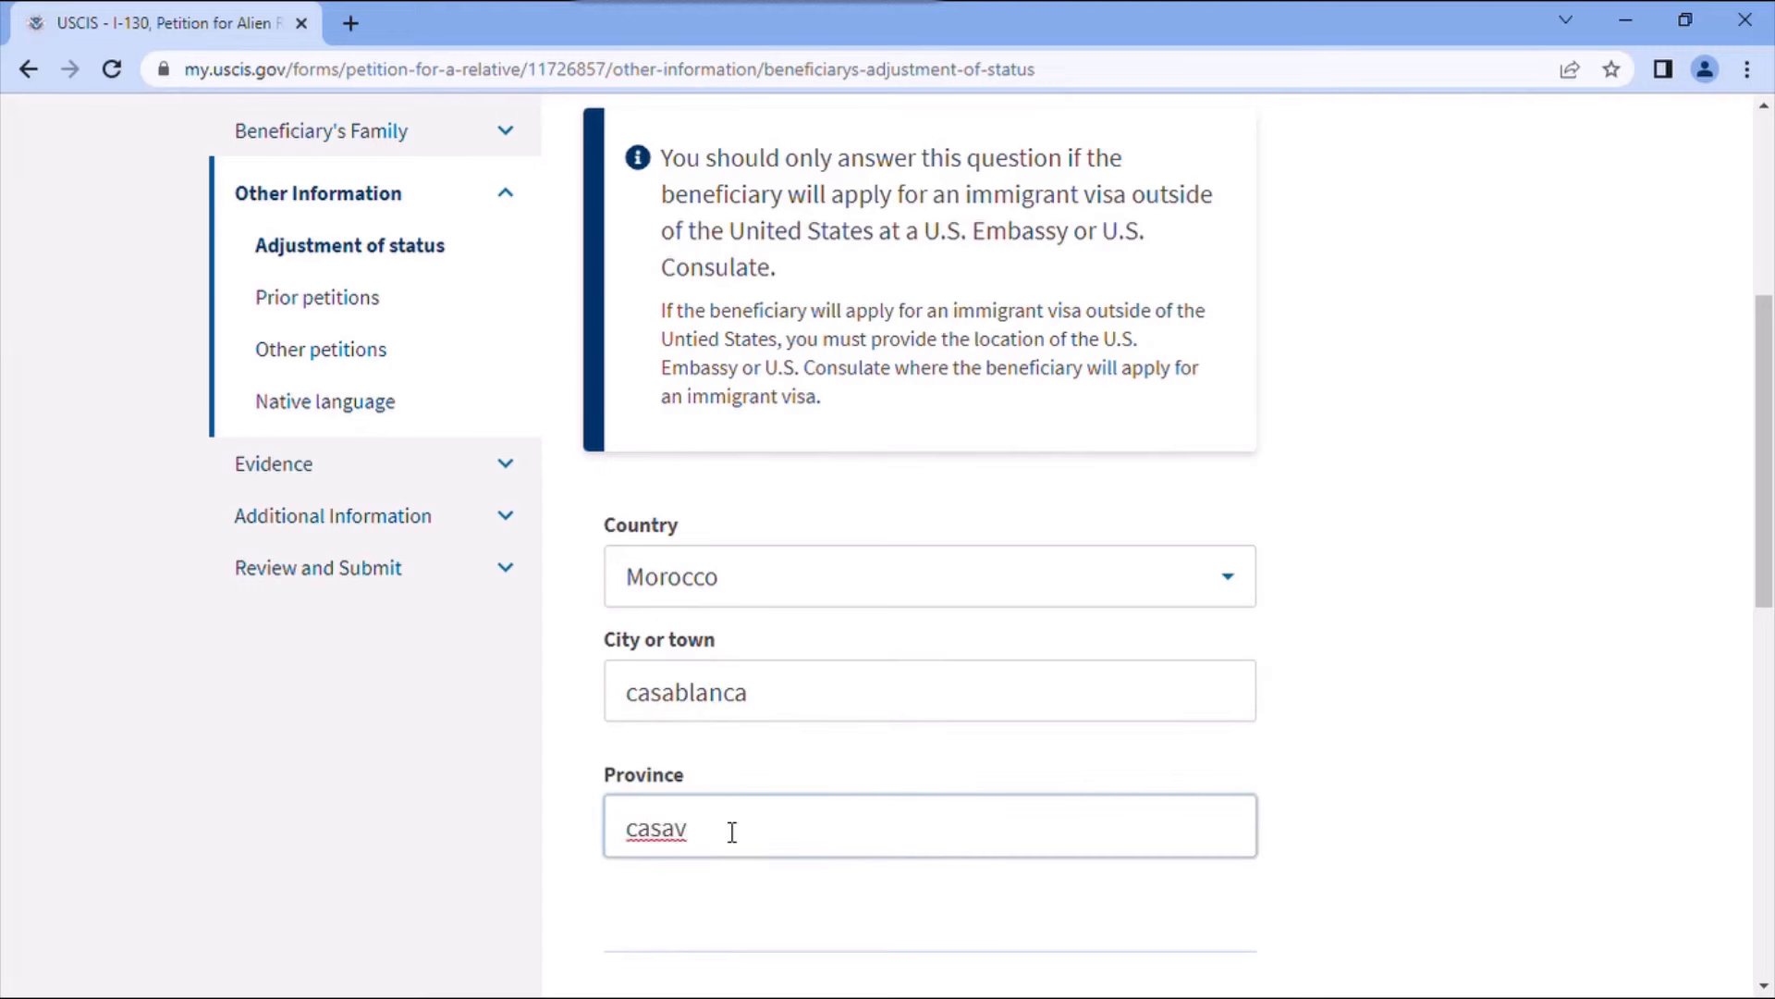
key(BackSpace)
text(blanca)
scroll(797, 785, down, 4)
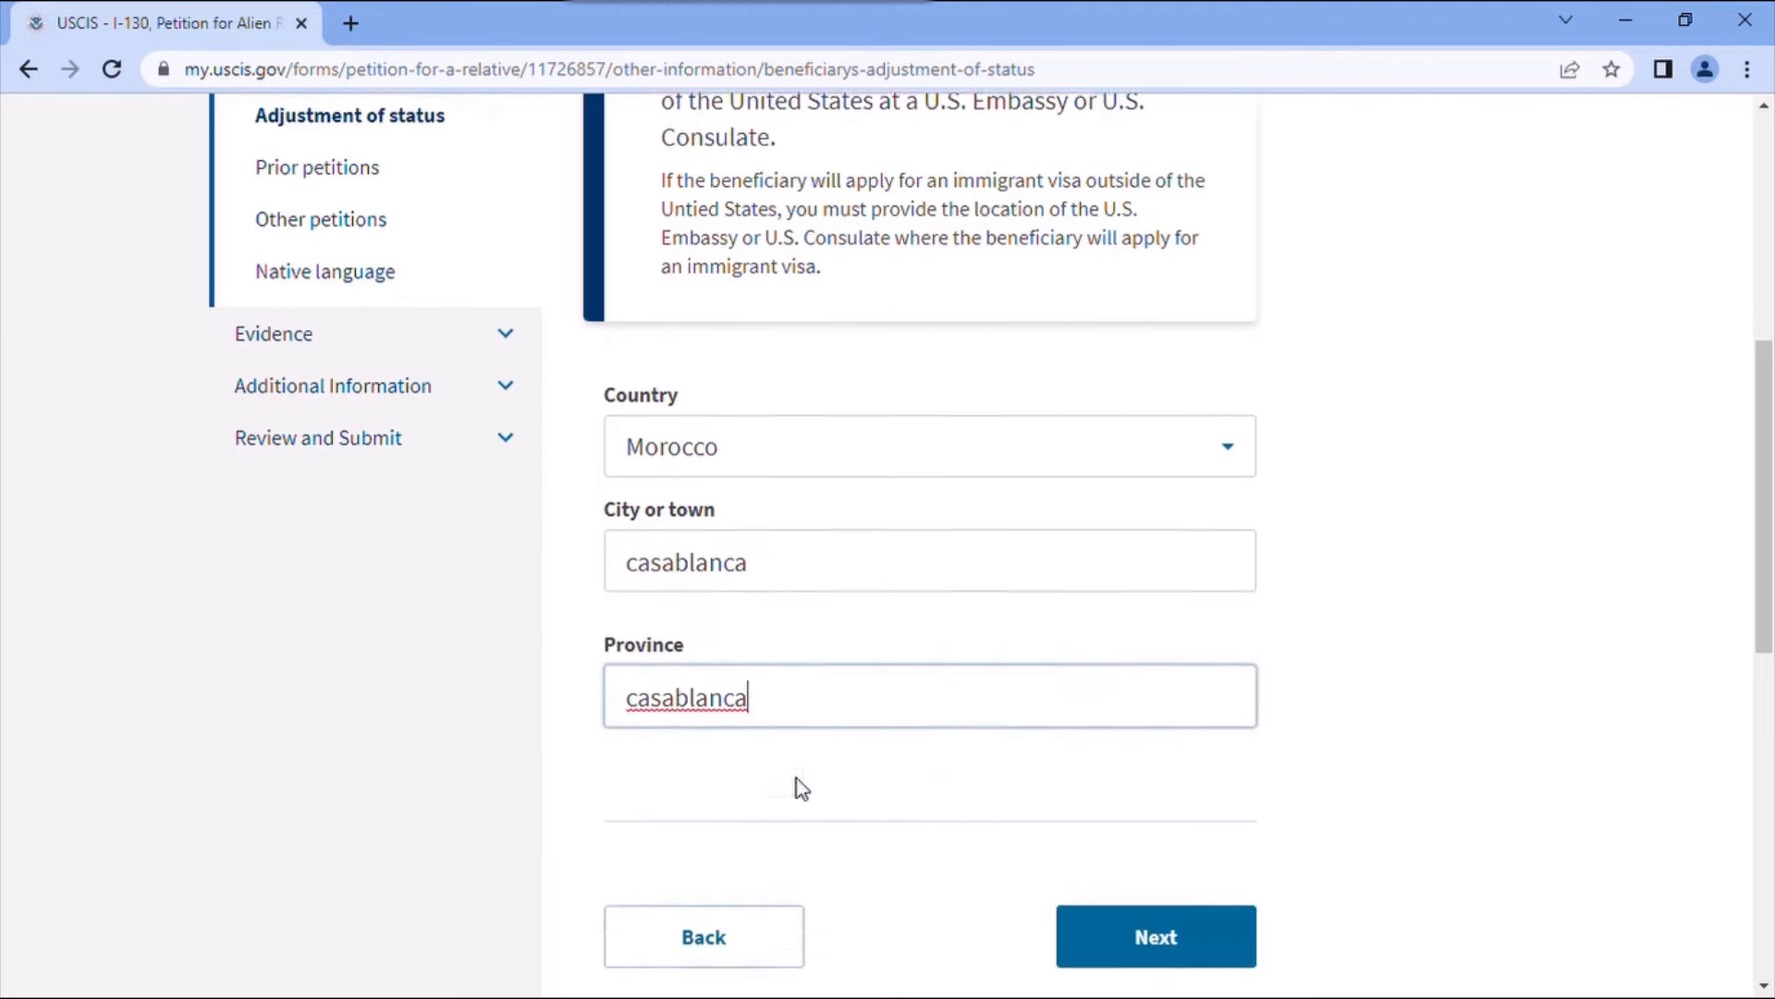
click(1168, 684)
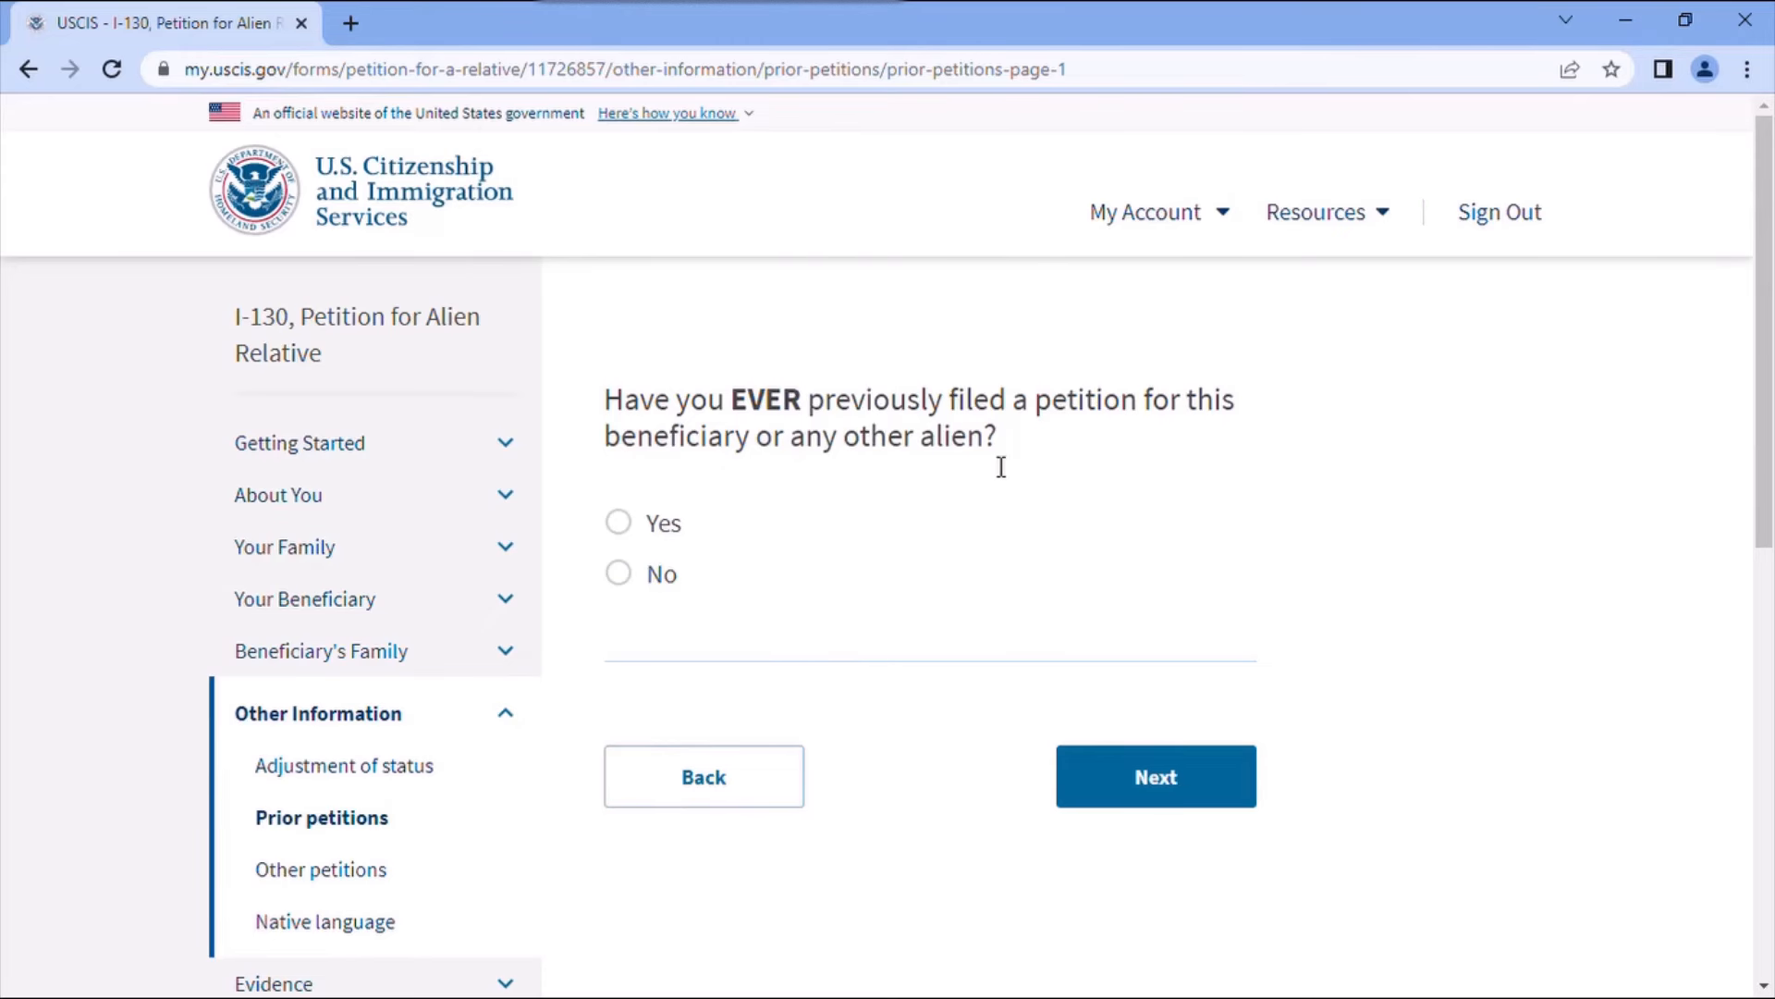
- Answer No to prior petitions, skip other relatives' petitions, and review the Native language page
click(632, 581)
click(1146, 779)
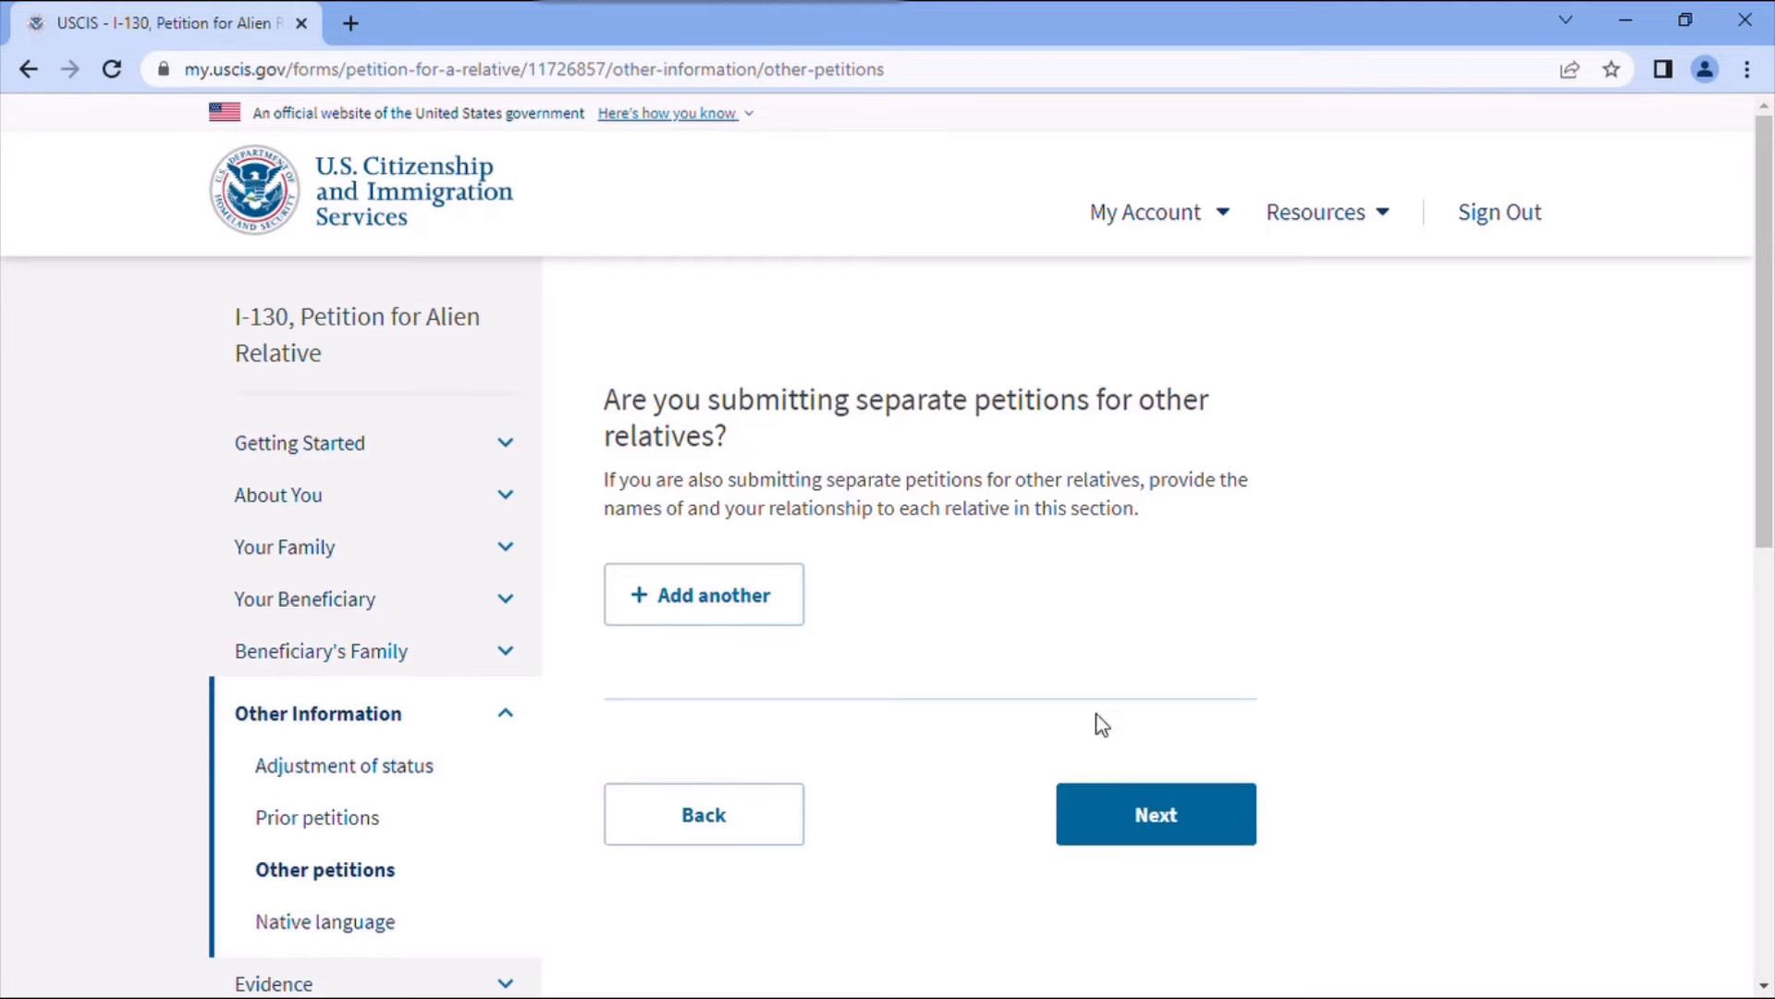
click(1167, 818)
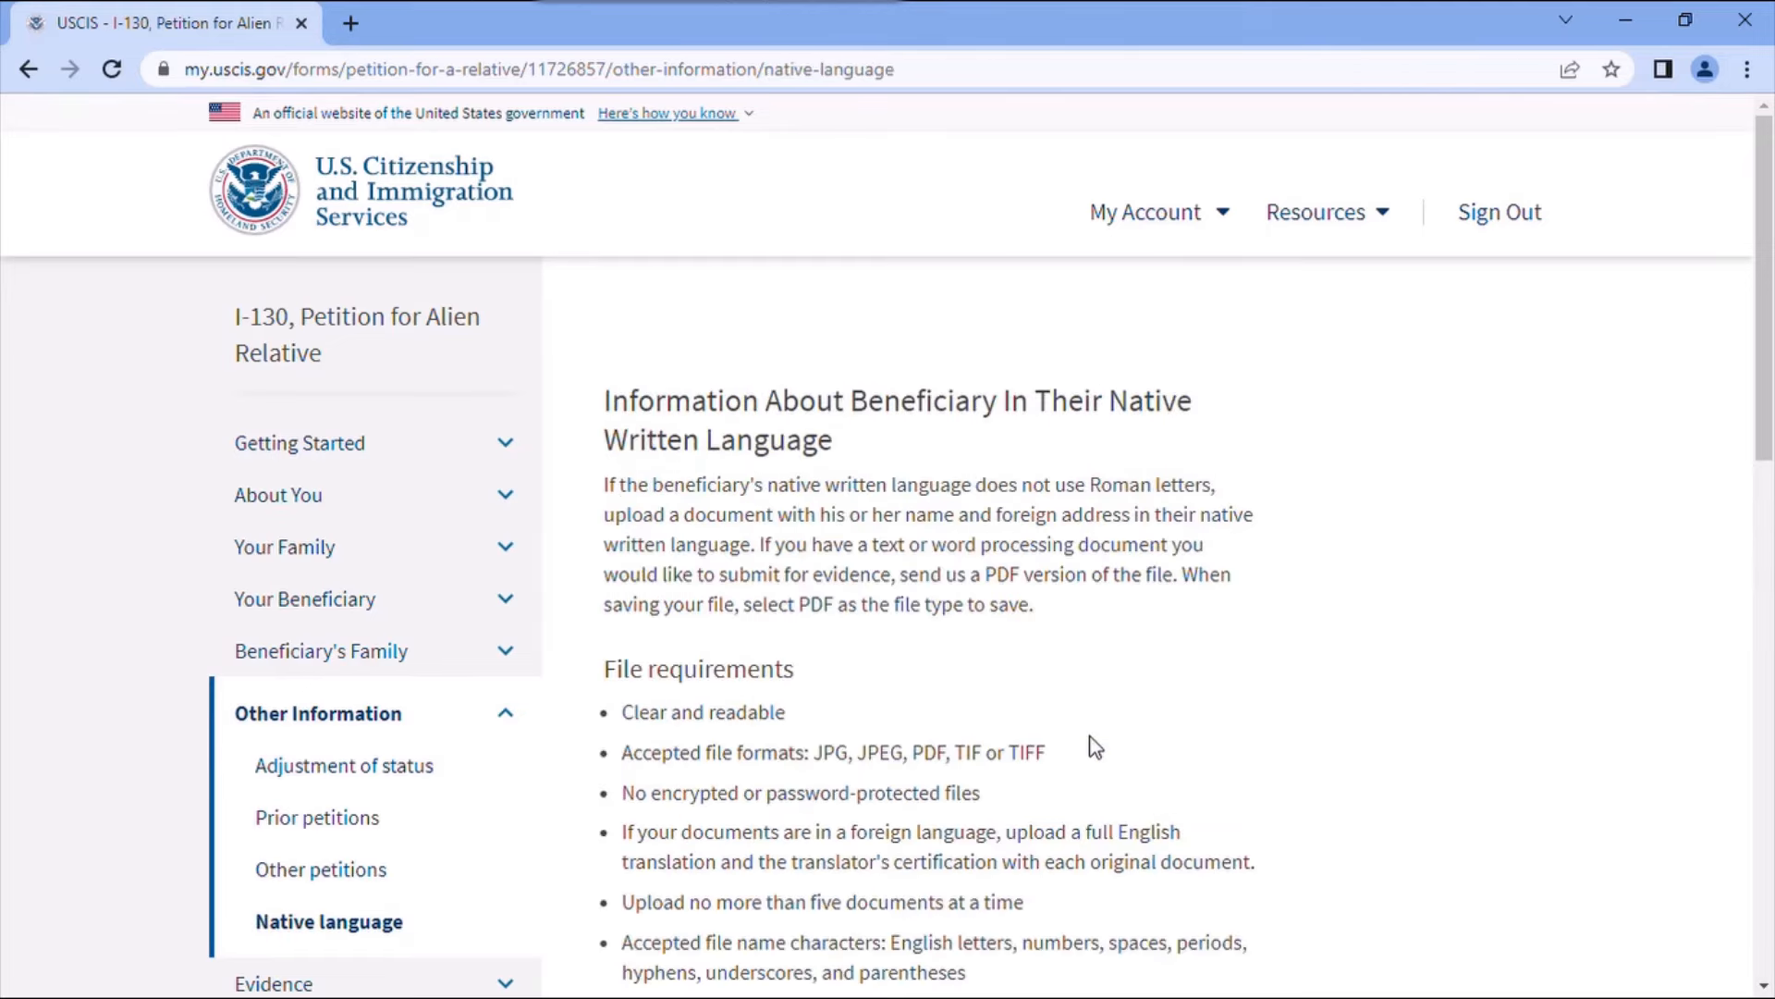
scroll(1095, 747, down, 4)
scroll(1109, 749, up, 1)
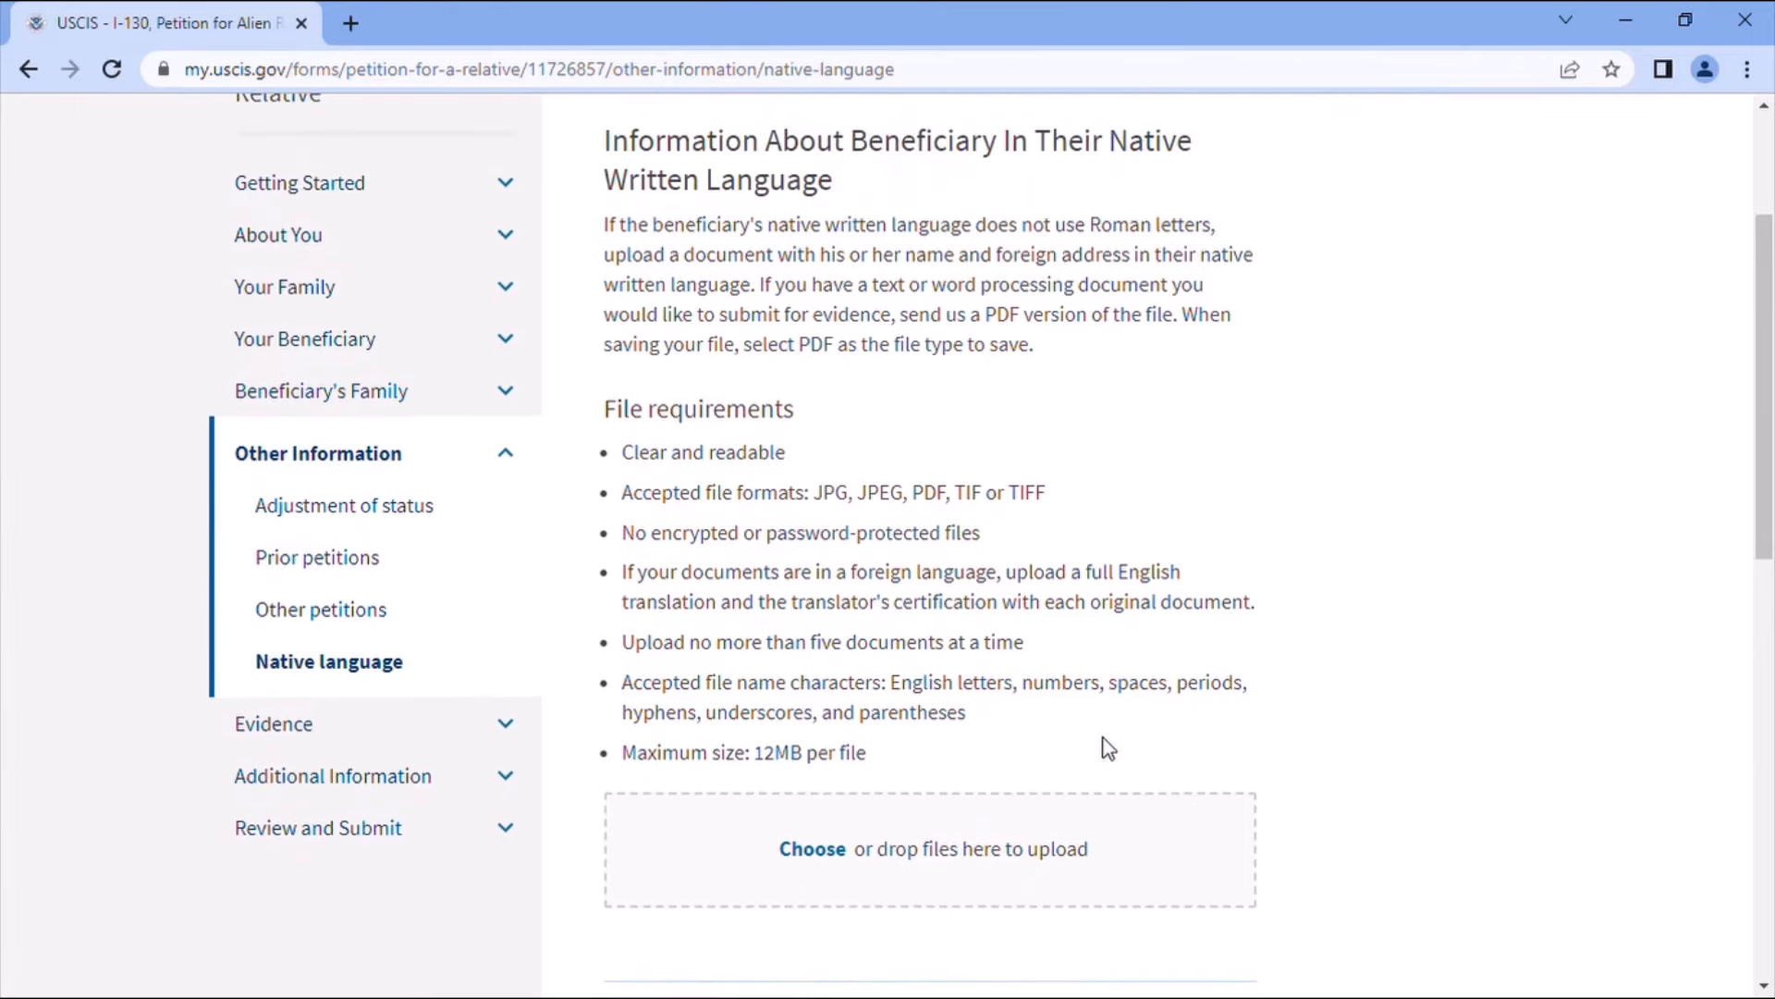
scroll(1109, 749, up, 3)
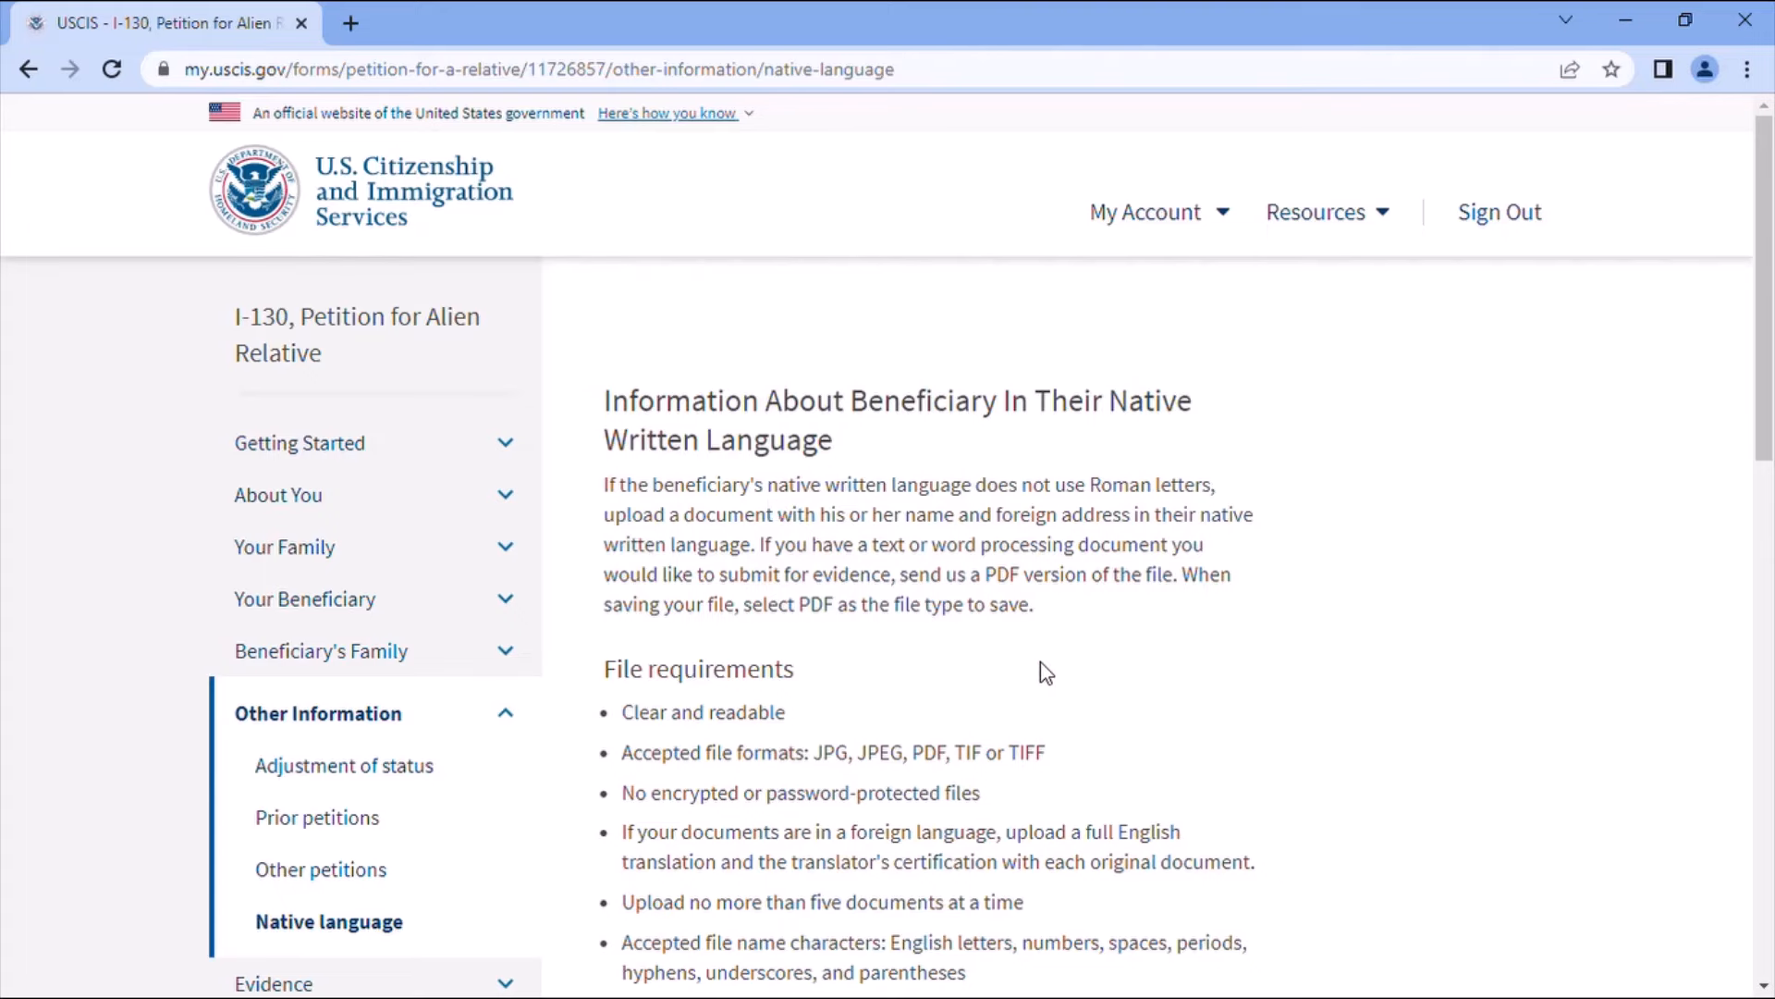
scroll(1007, 691, down, 4)
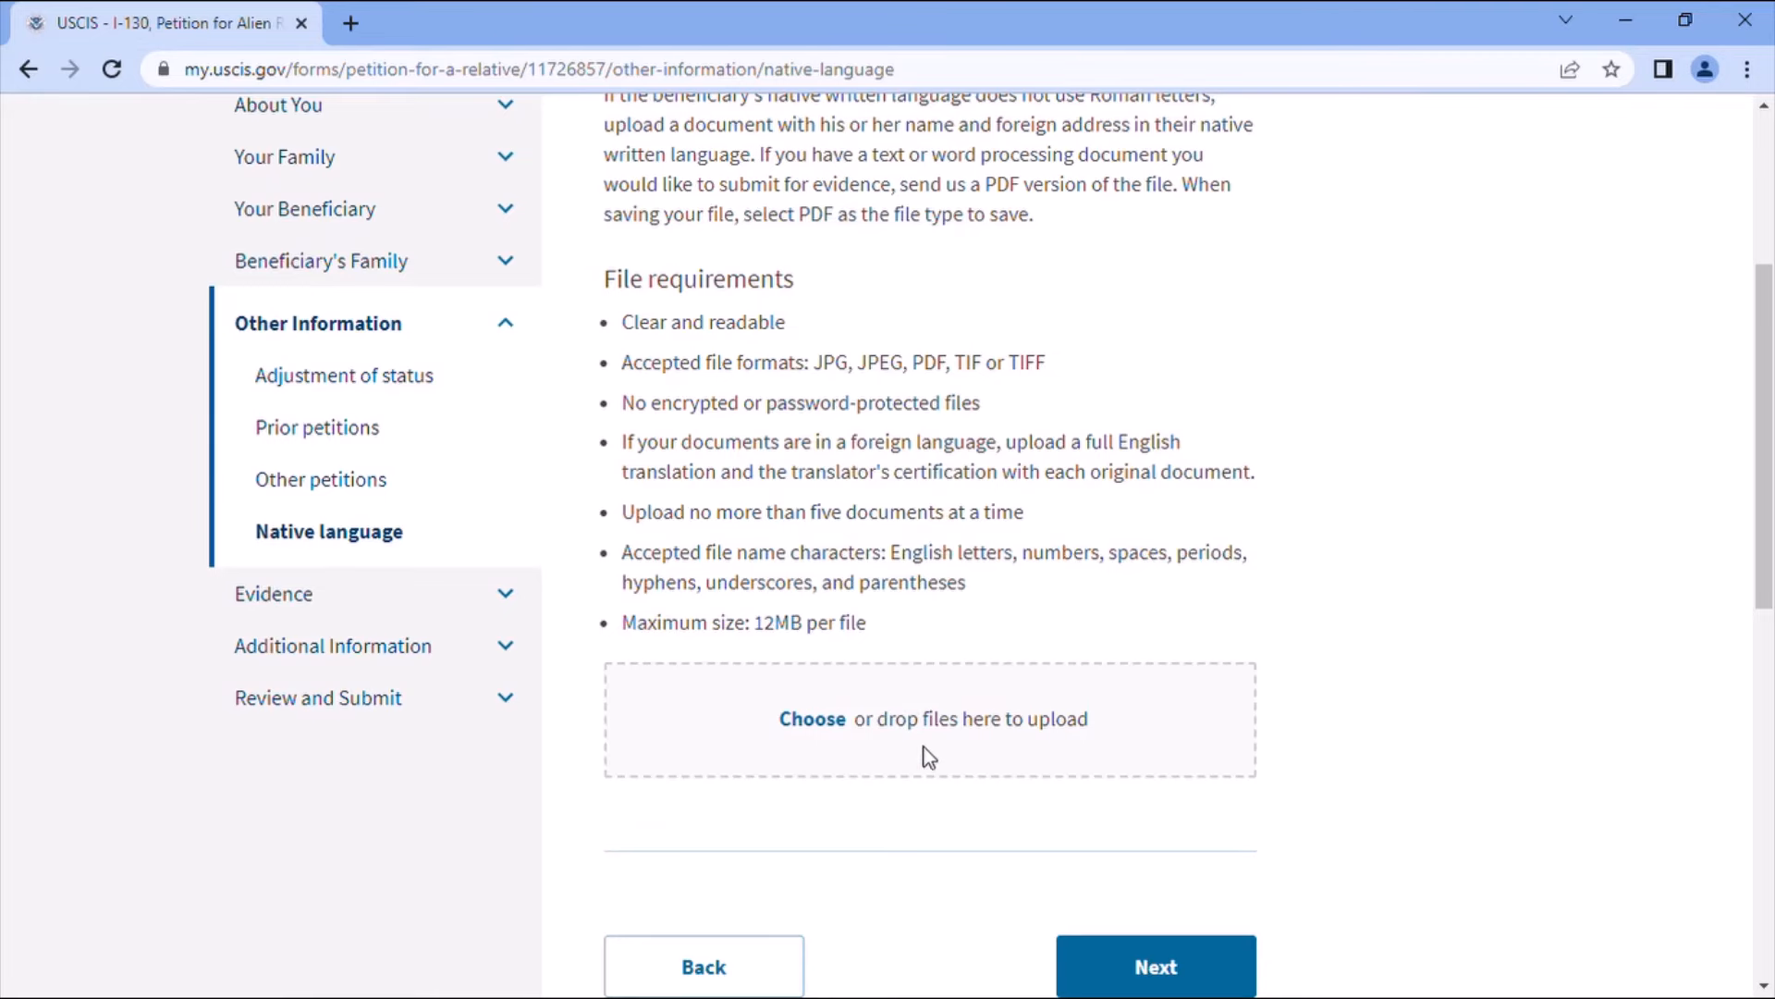
scroll(1004, 675, up, 2)
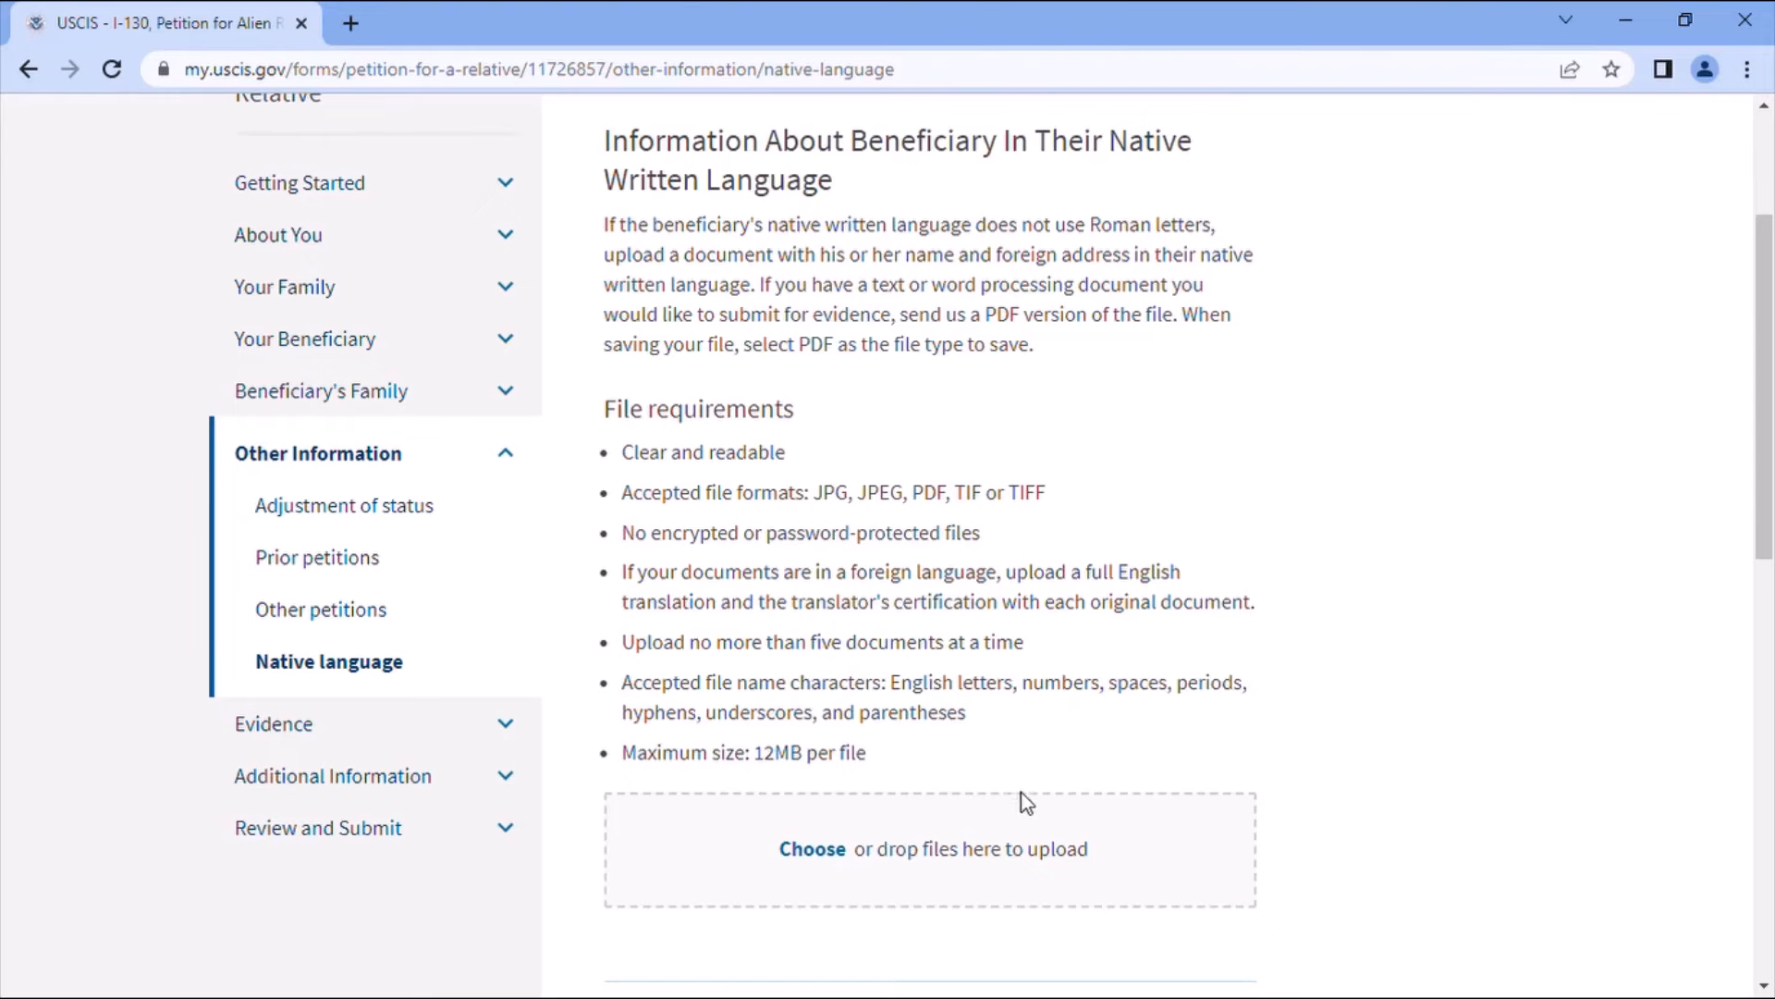
scroll(1070, 785, down, 3)
- Enter the Evidence section and continue past Proof of U.S. Citizenship without uploading a document
click(1153, 835)
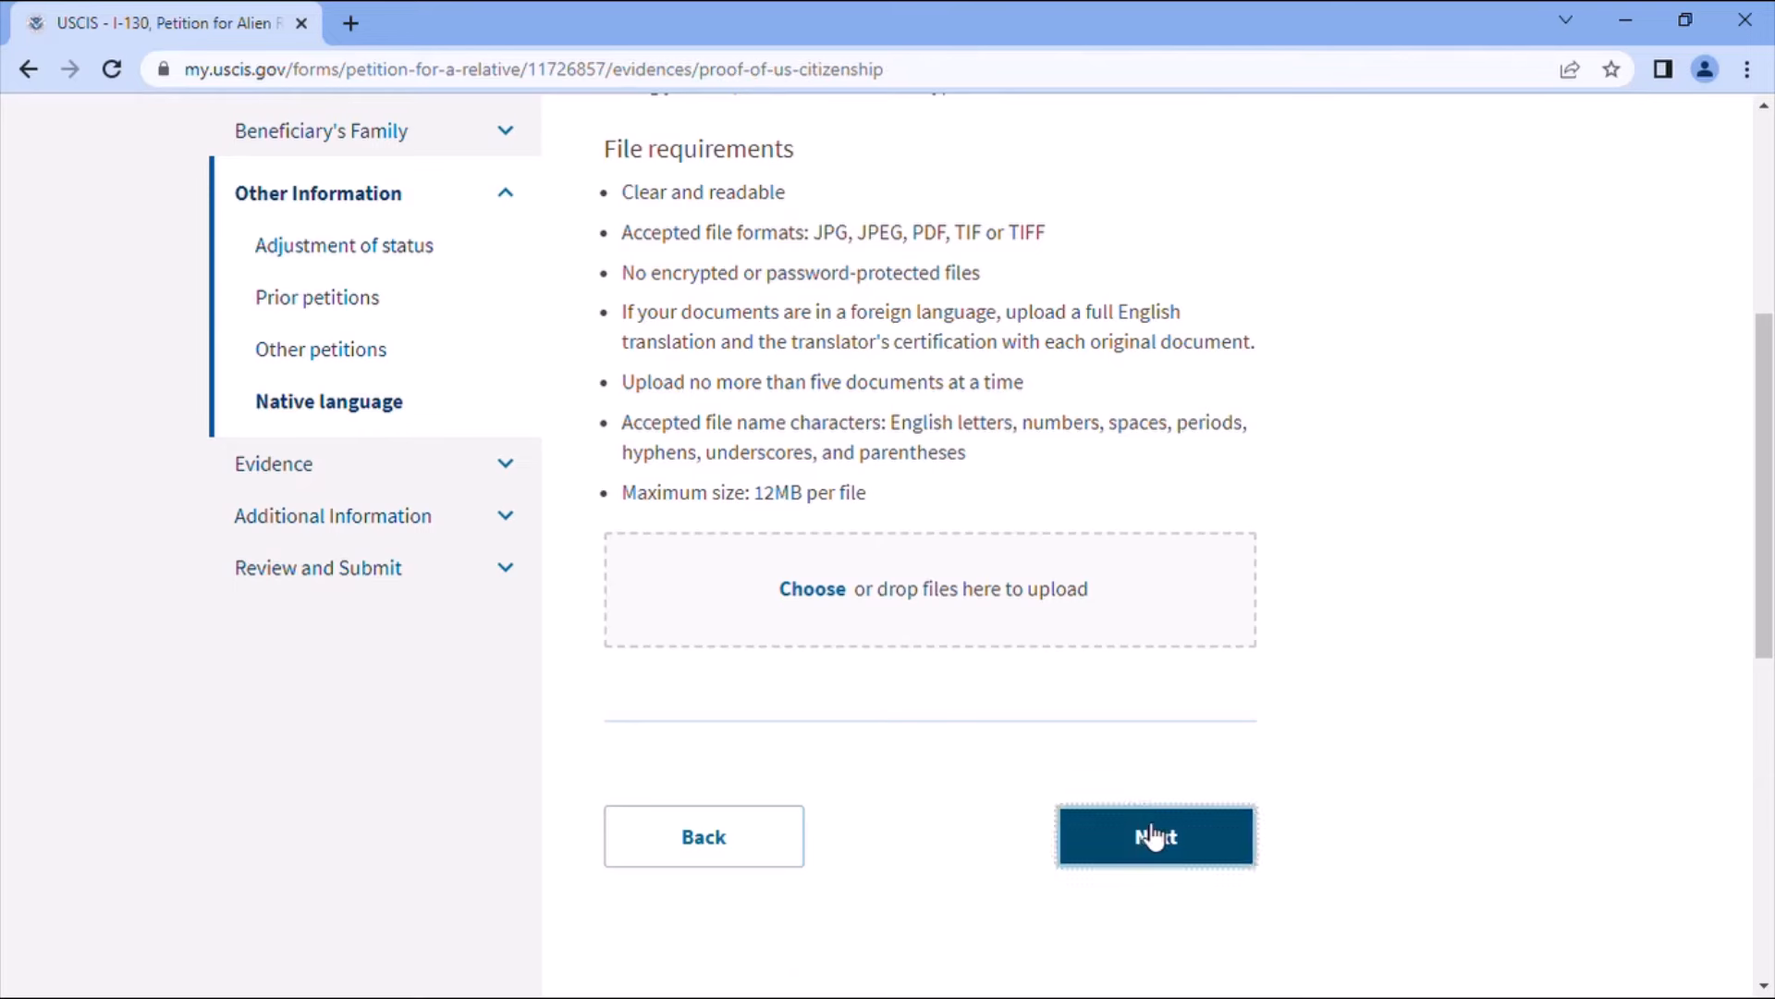
scroll(1108, 809, down, 2)
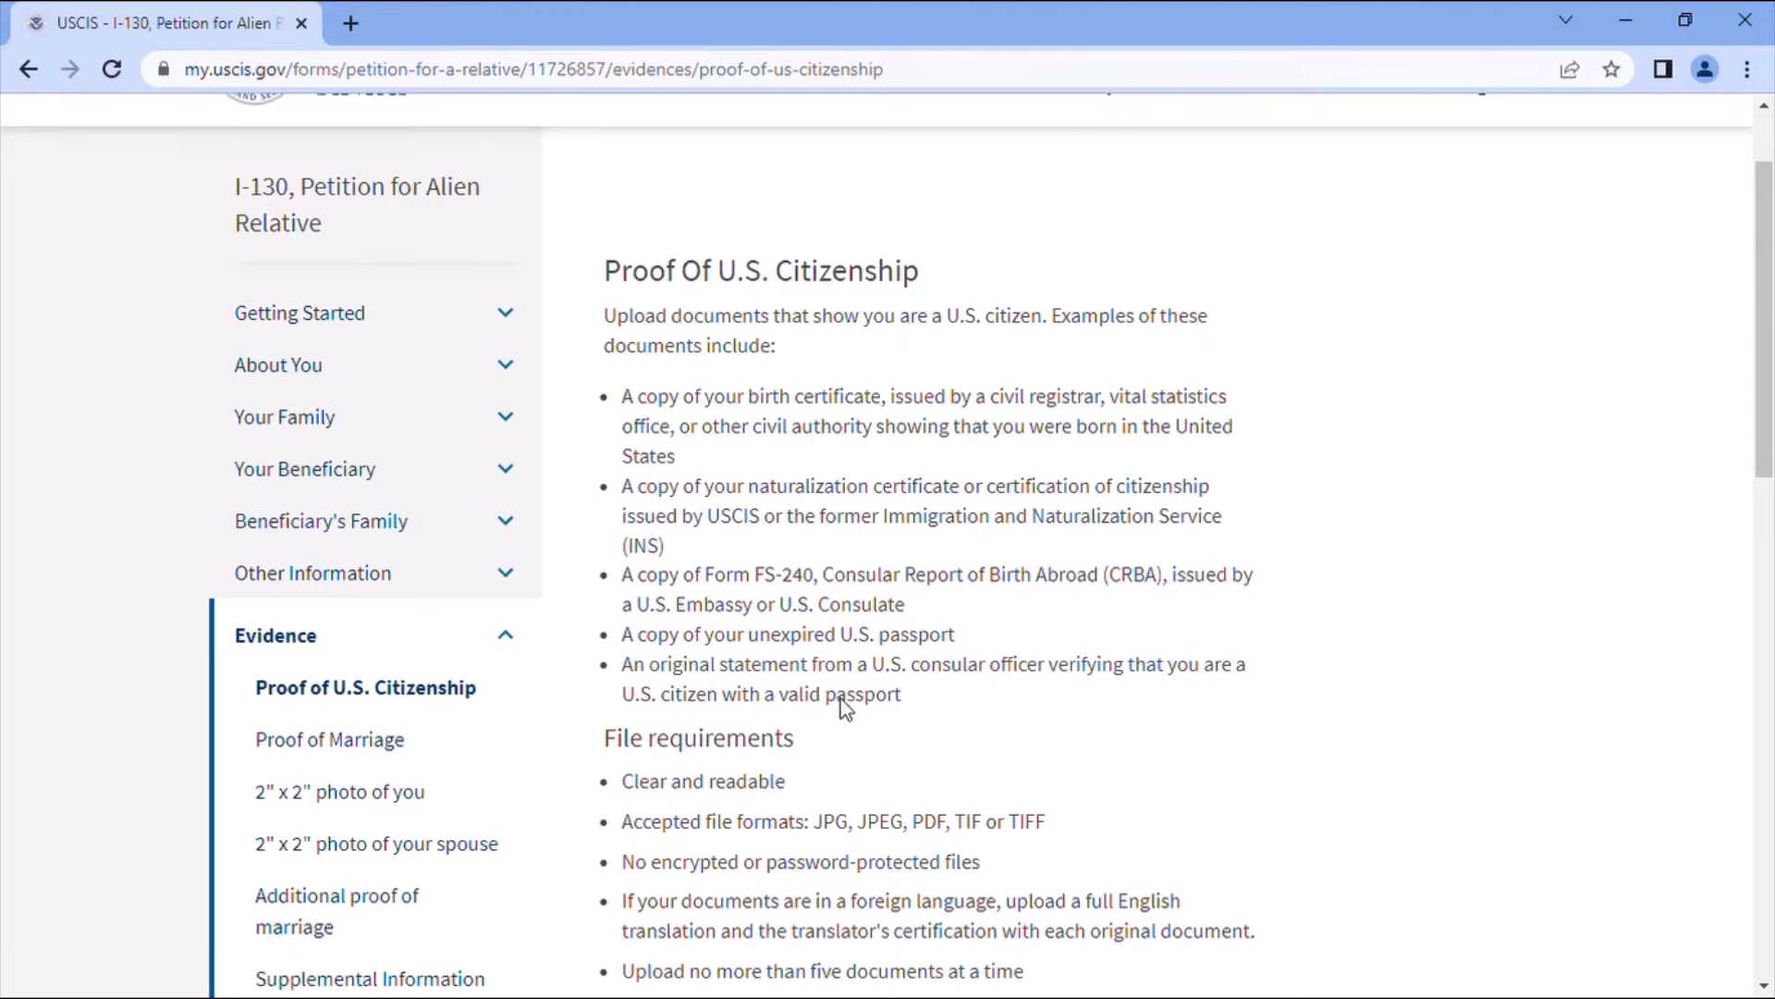
scroll(860, 731, down, 3)
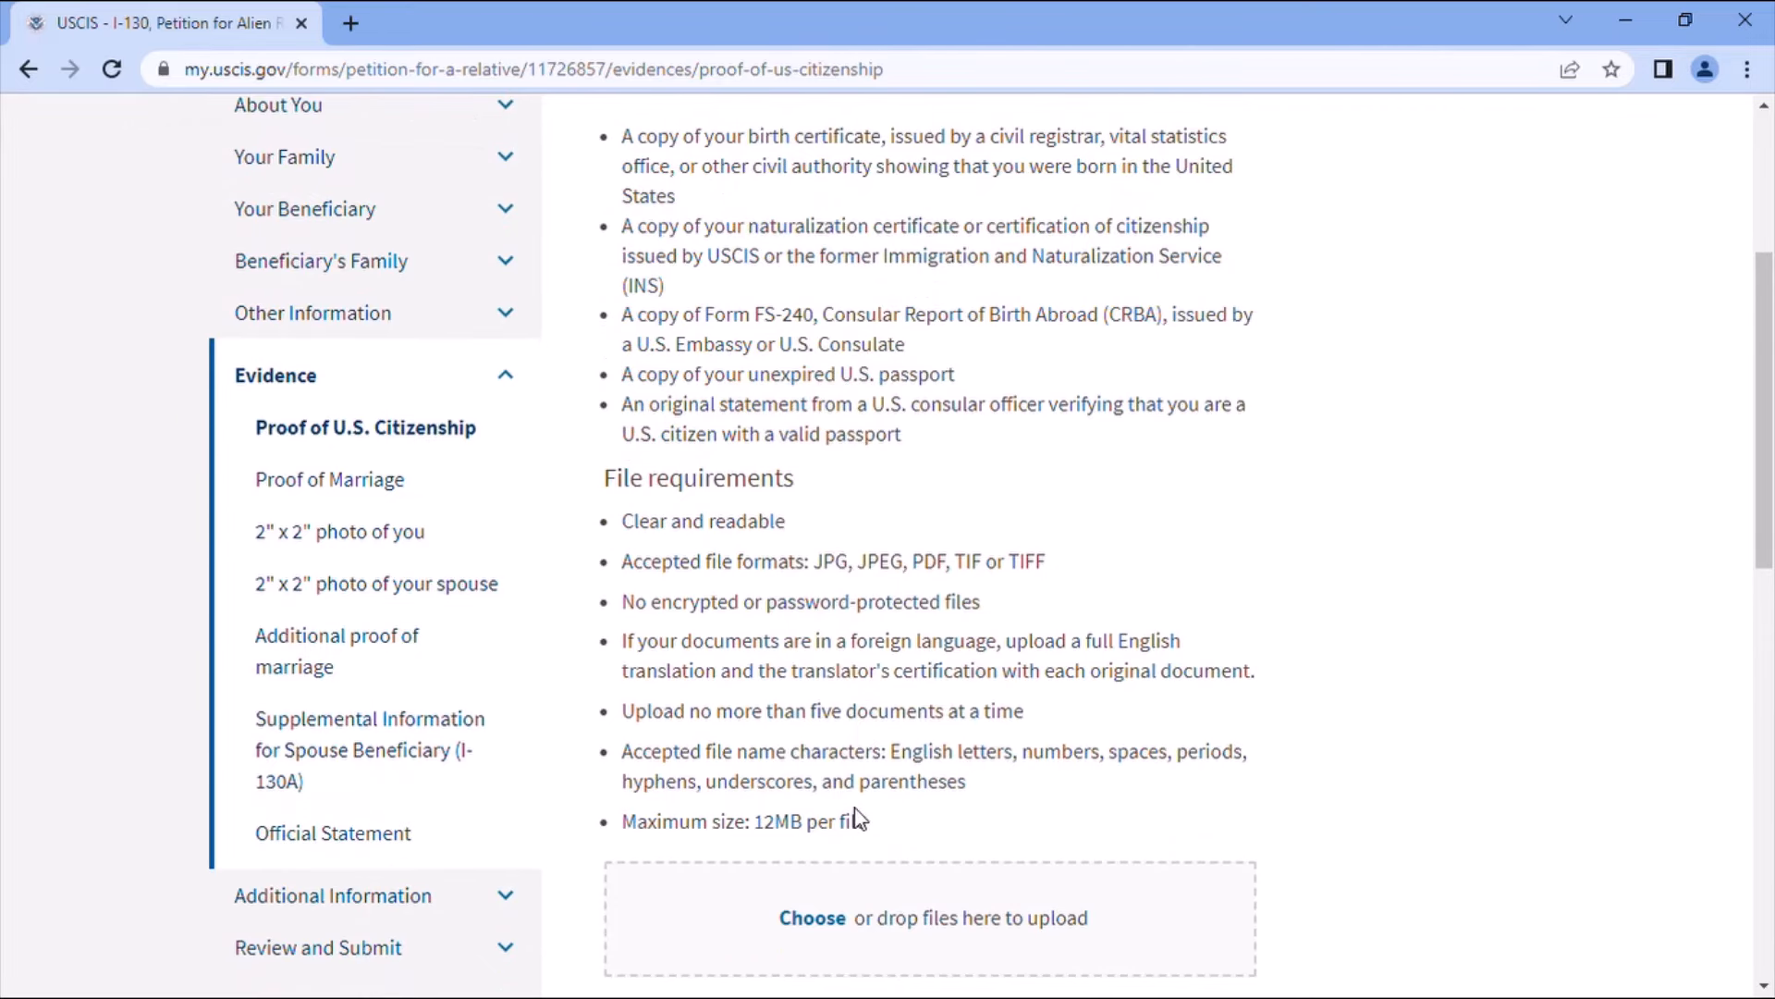
scroll(846, 818, down, 1)
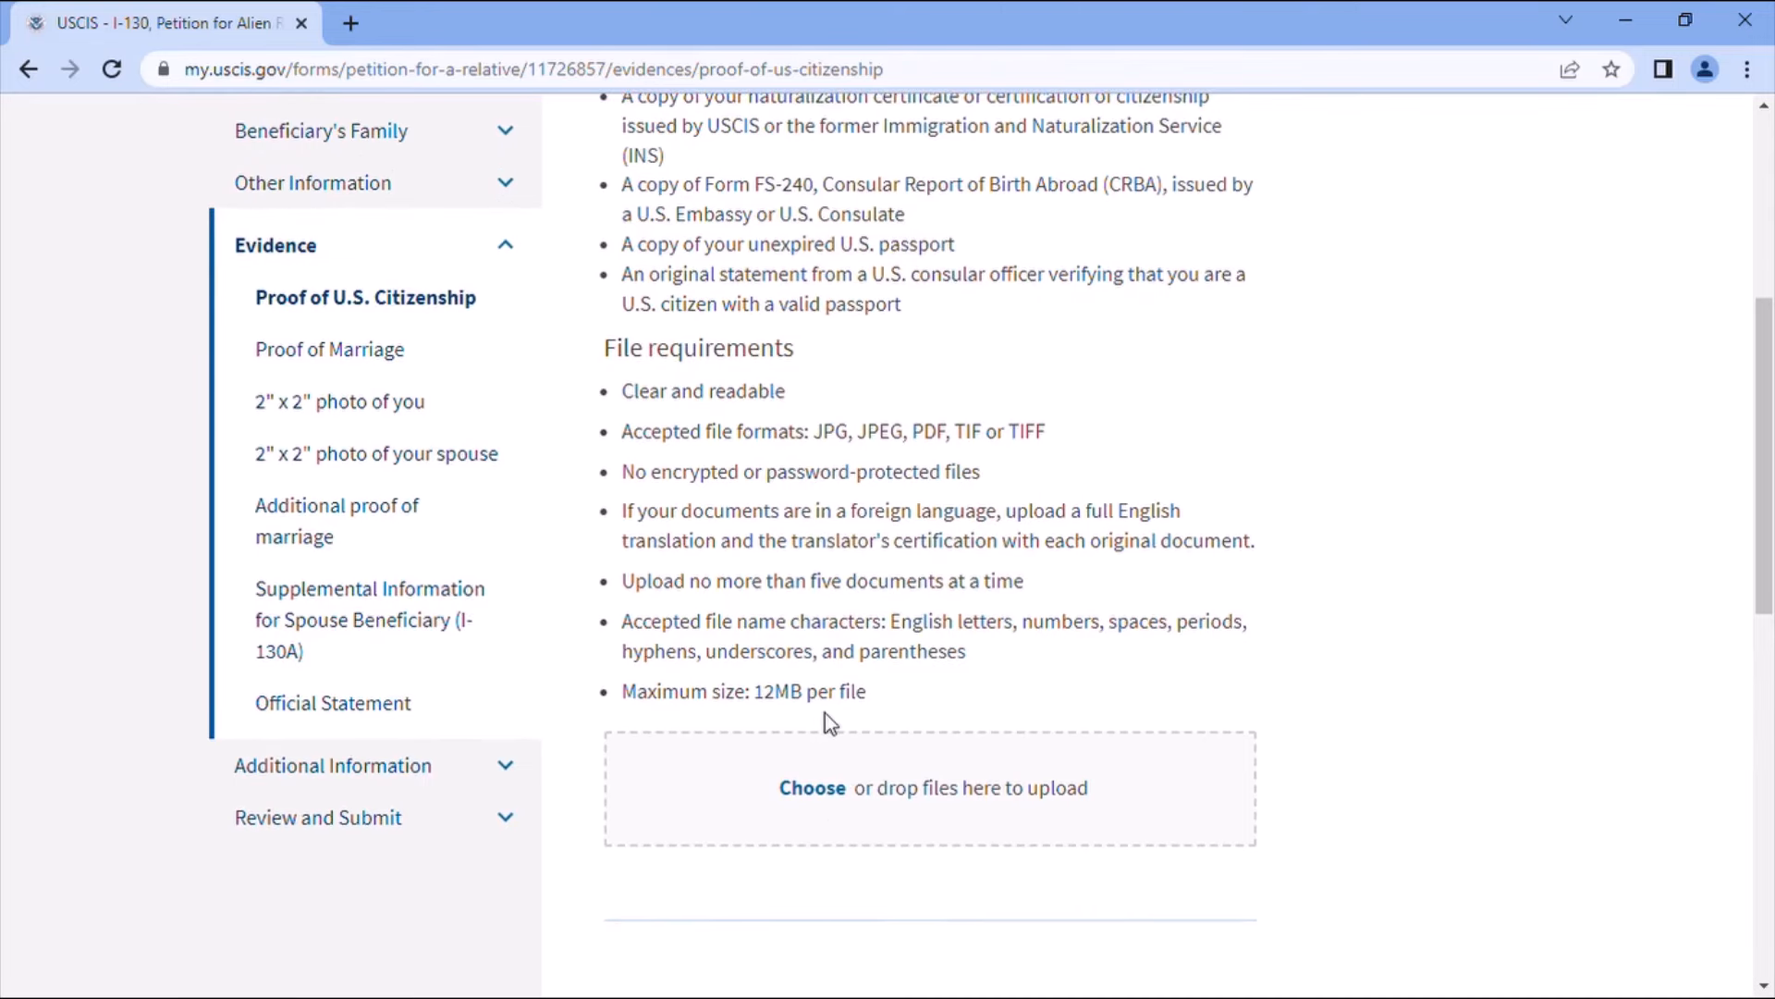
scroll(1018, 709, down, 2)
click(1167, 801)
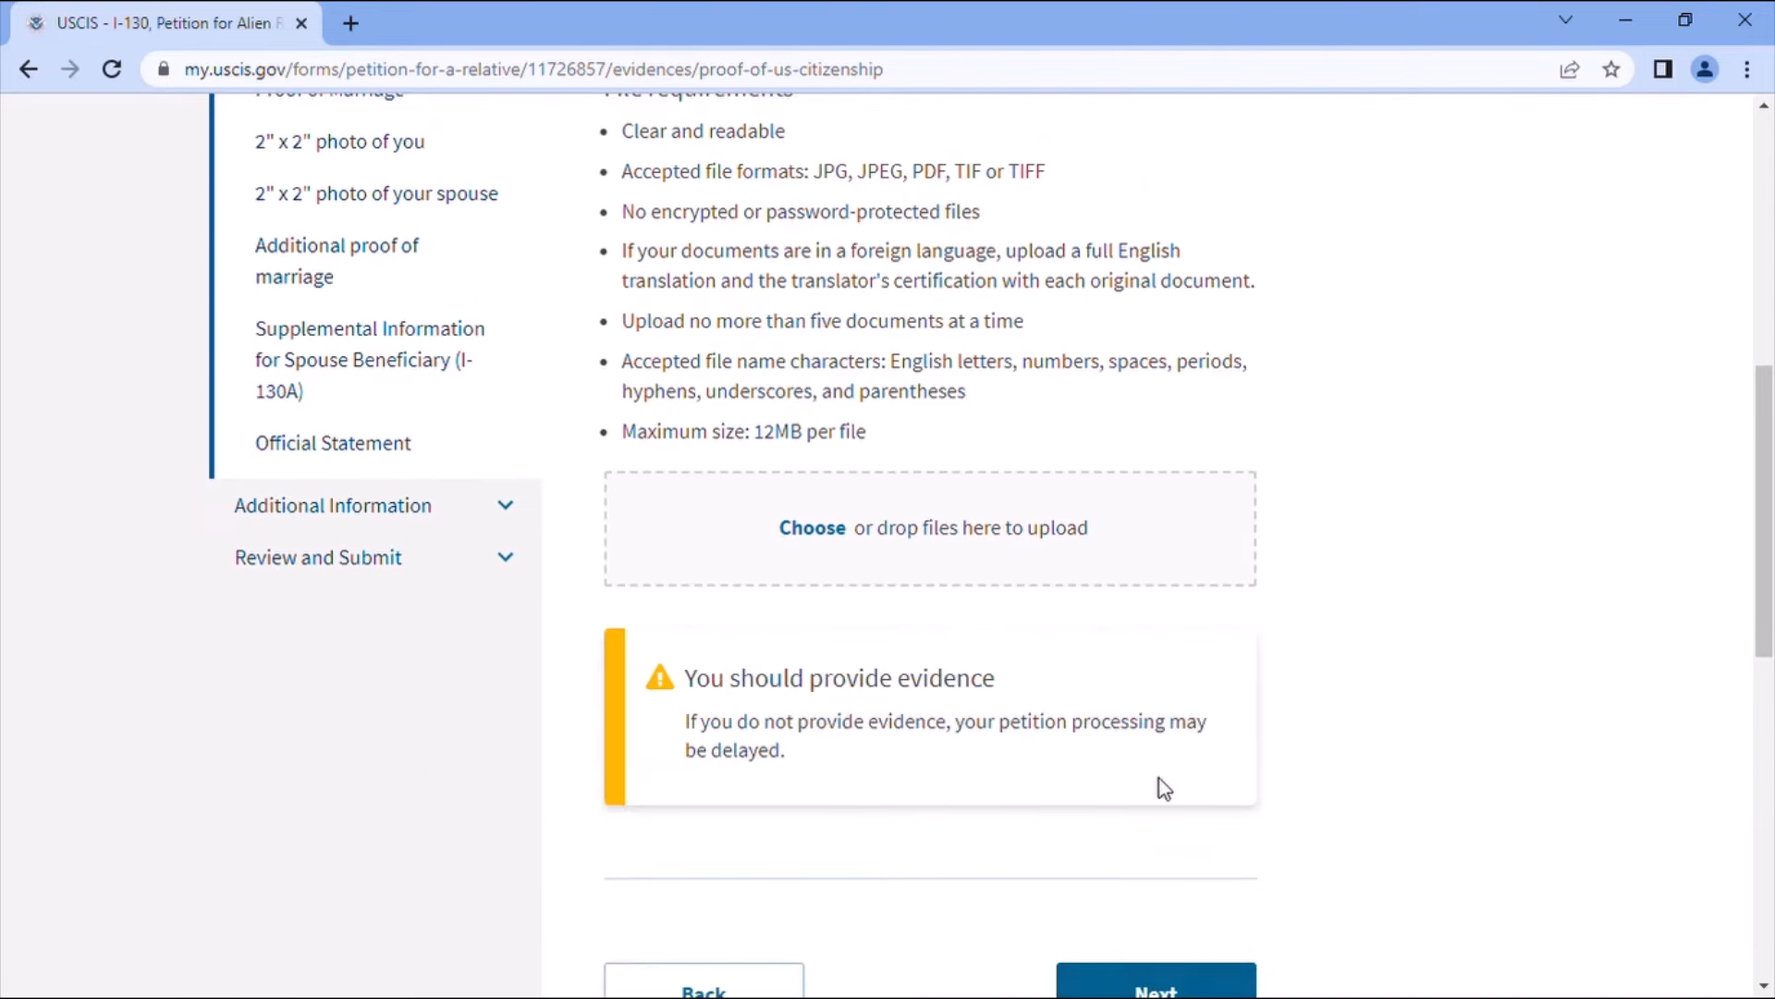
scroll(1141, 752, down, 2)
- Accept the citizenship evidence warning, then skip the marriage certificate upload past its warning
click(1151, 758)
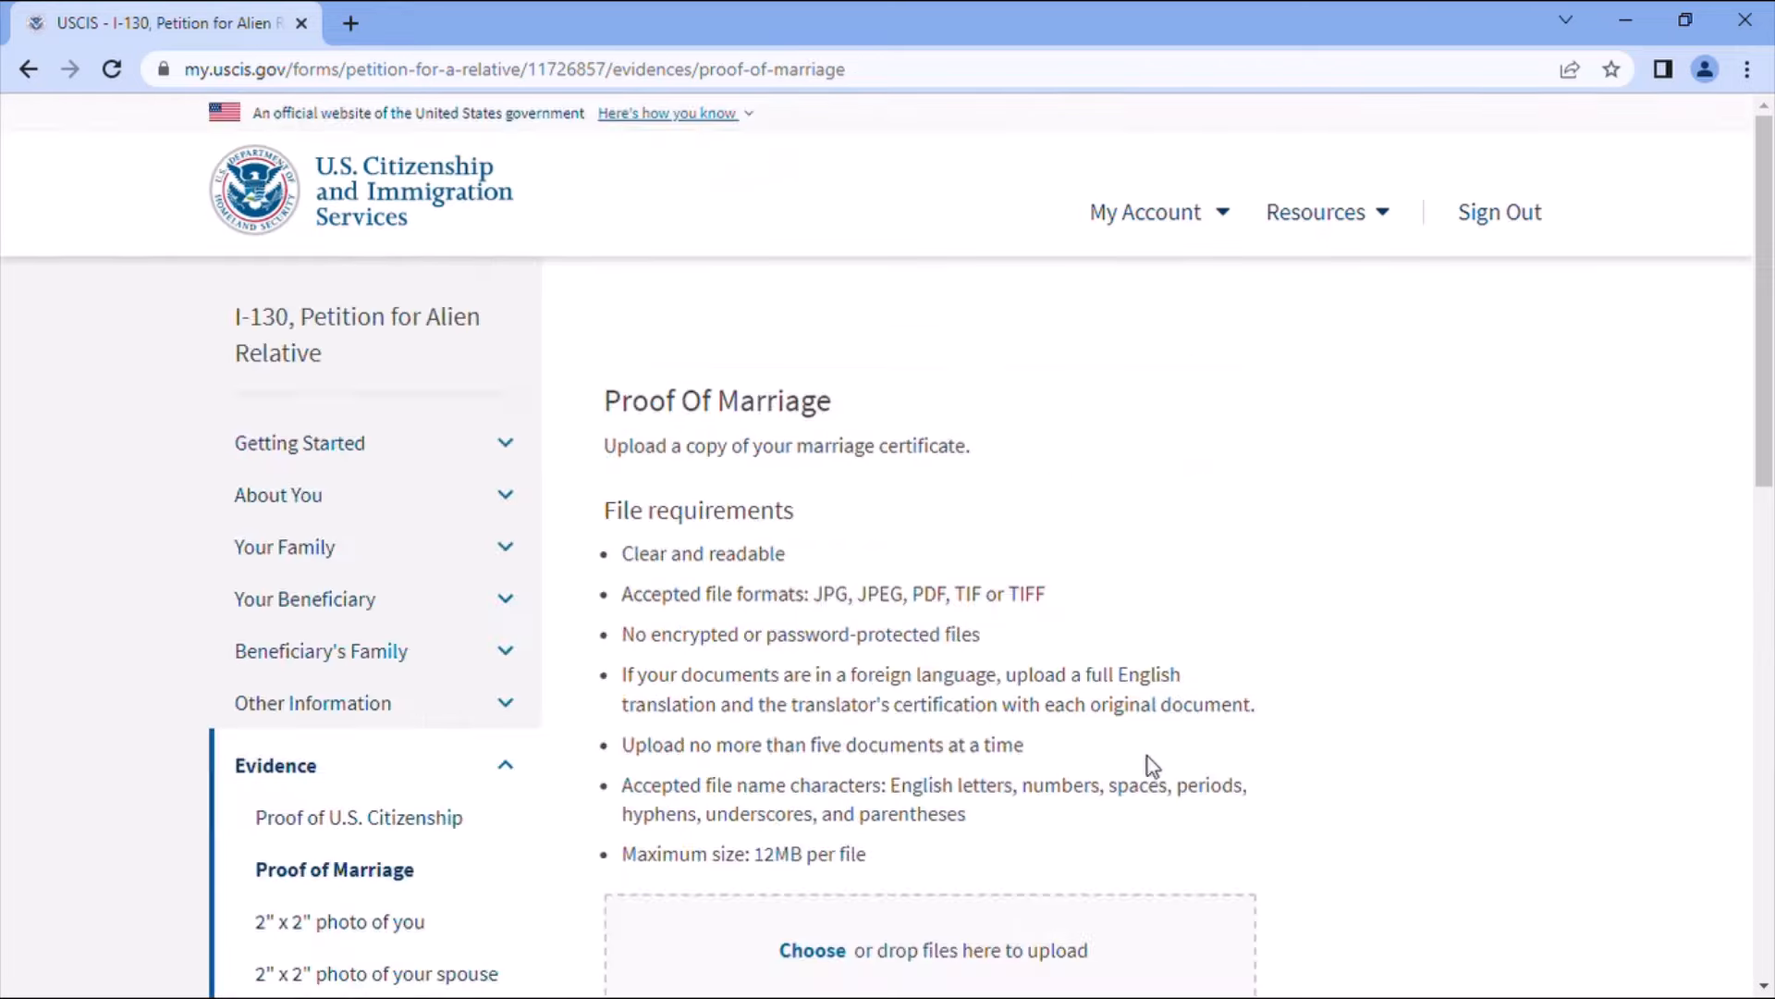
scroll(1127, 749, down, 1)
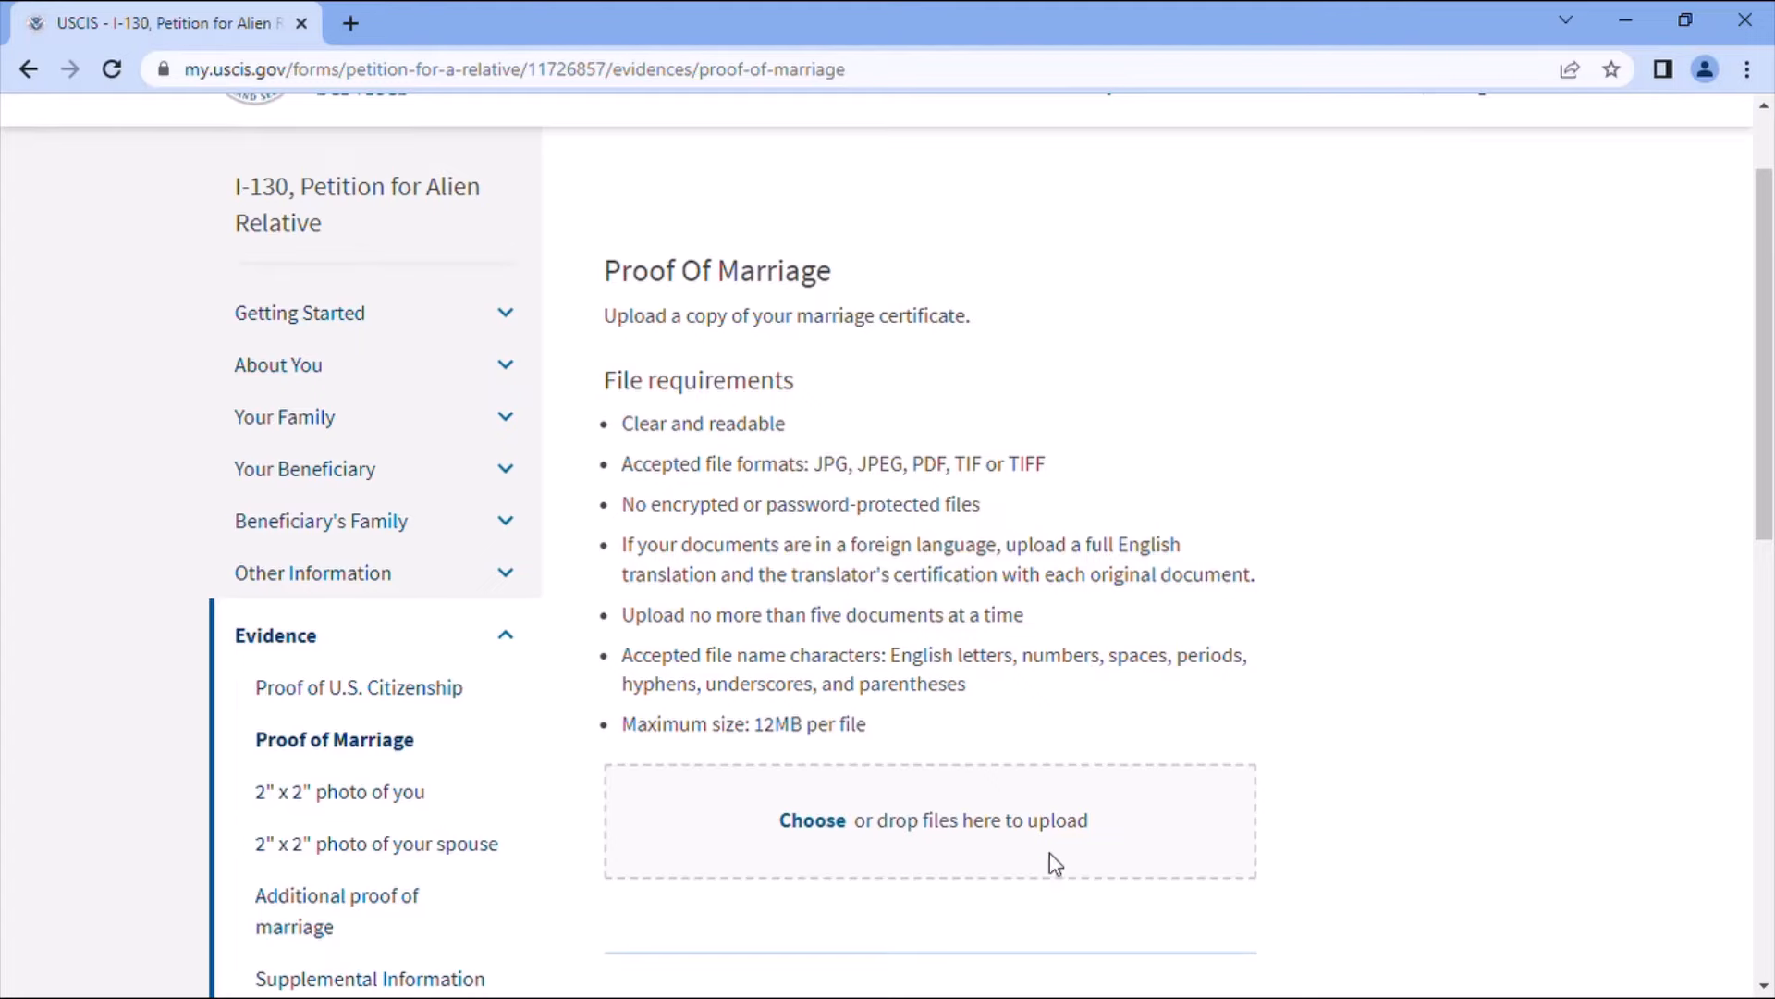
scroll(1050, 853, down, 3)
click(1127, 832)
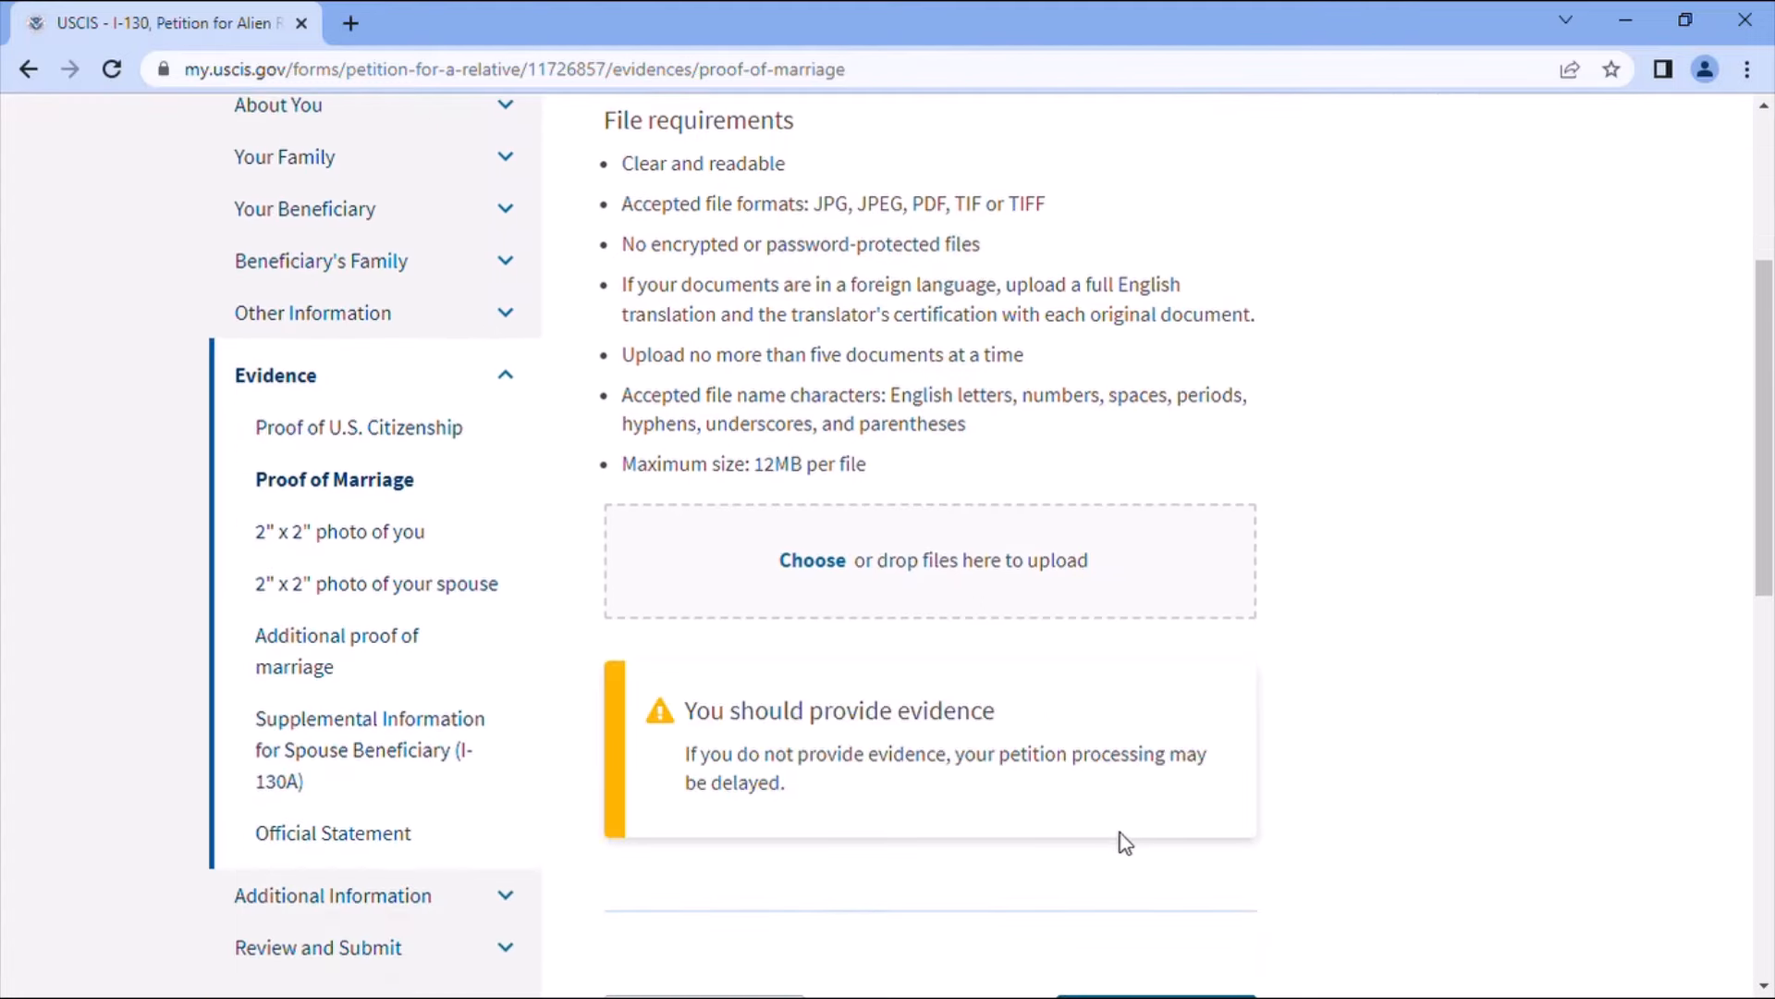
scroll(1211, 821, down, 3)
click(1190, 784)
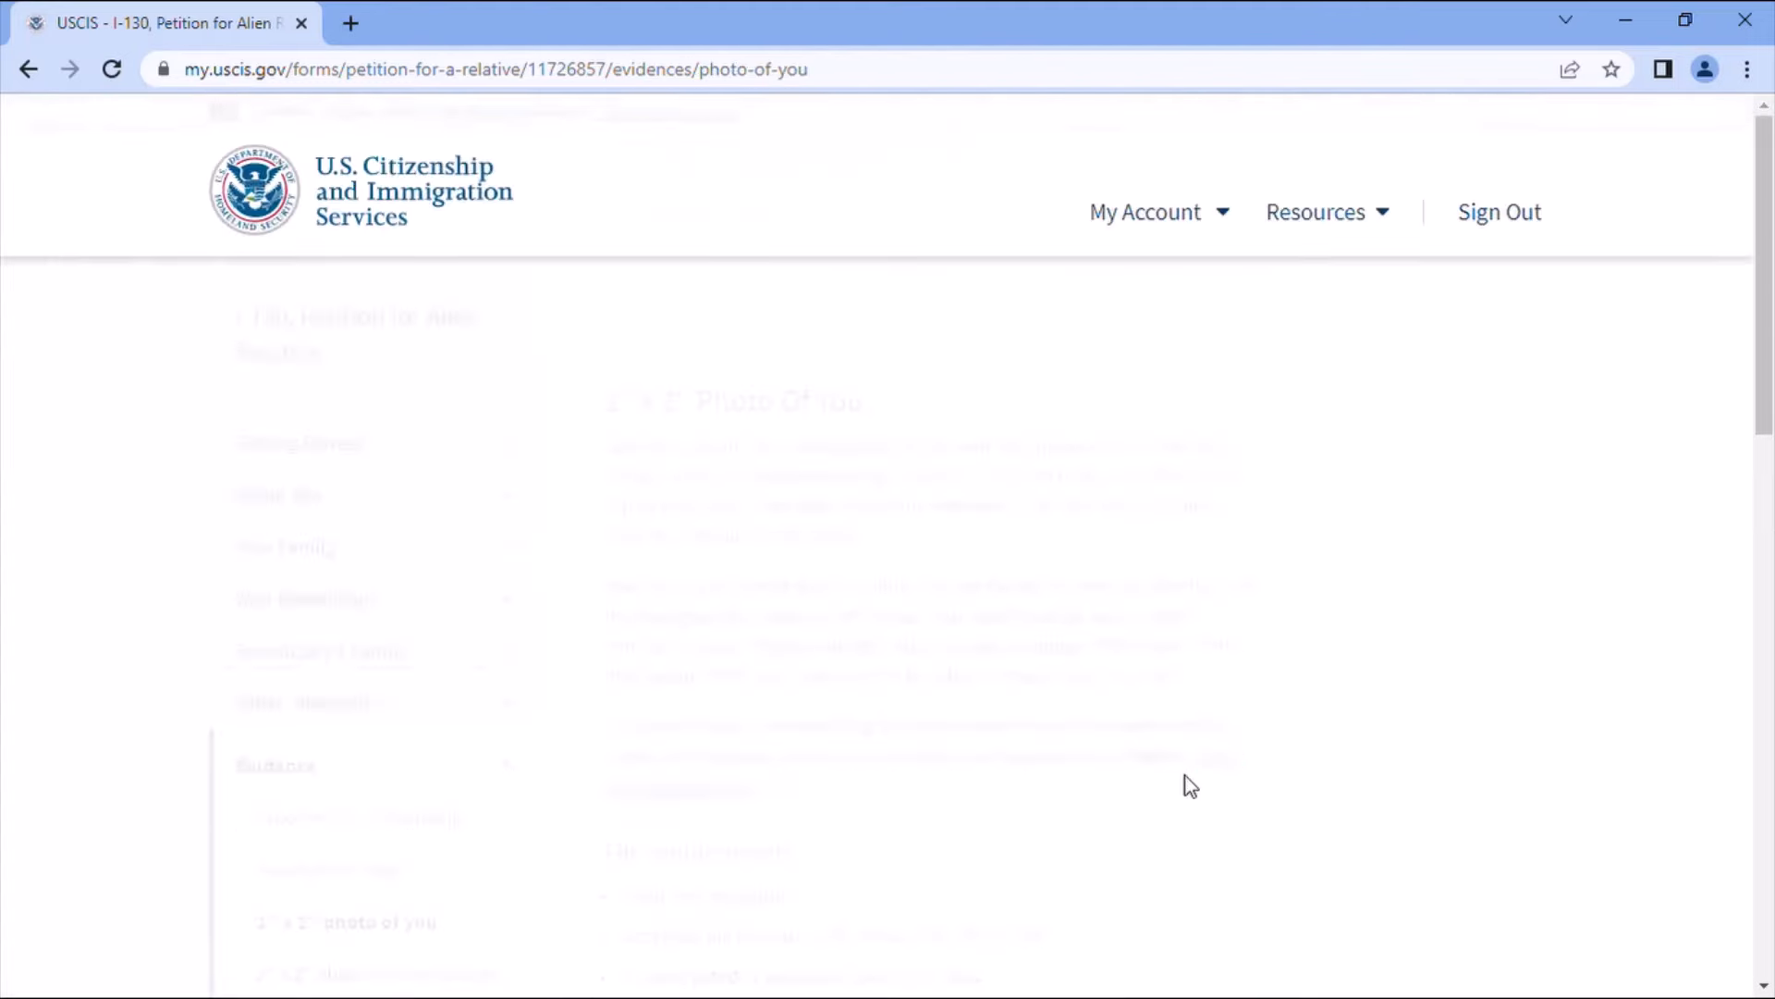
- Skip the 2" x 2" Photo Of You upload, accepting its evidence warning
scroll(1190, 785, down, 2)
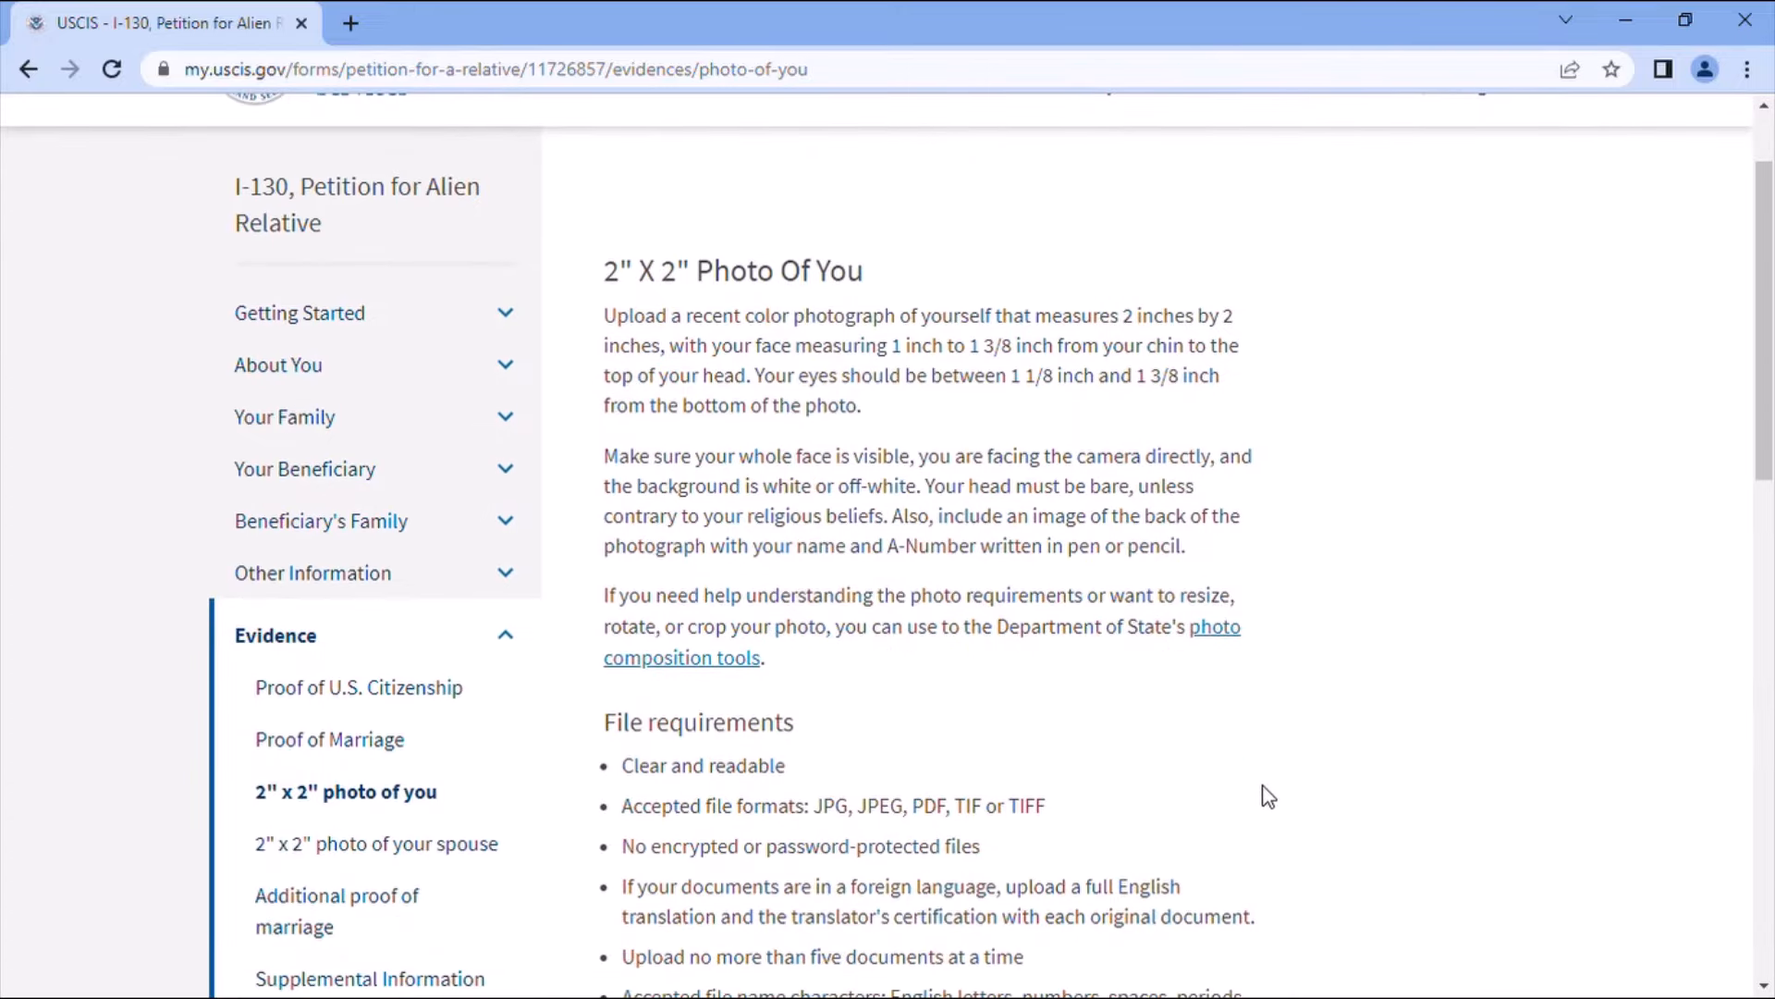
scroll(1264, 791, down, 4)
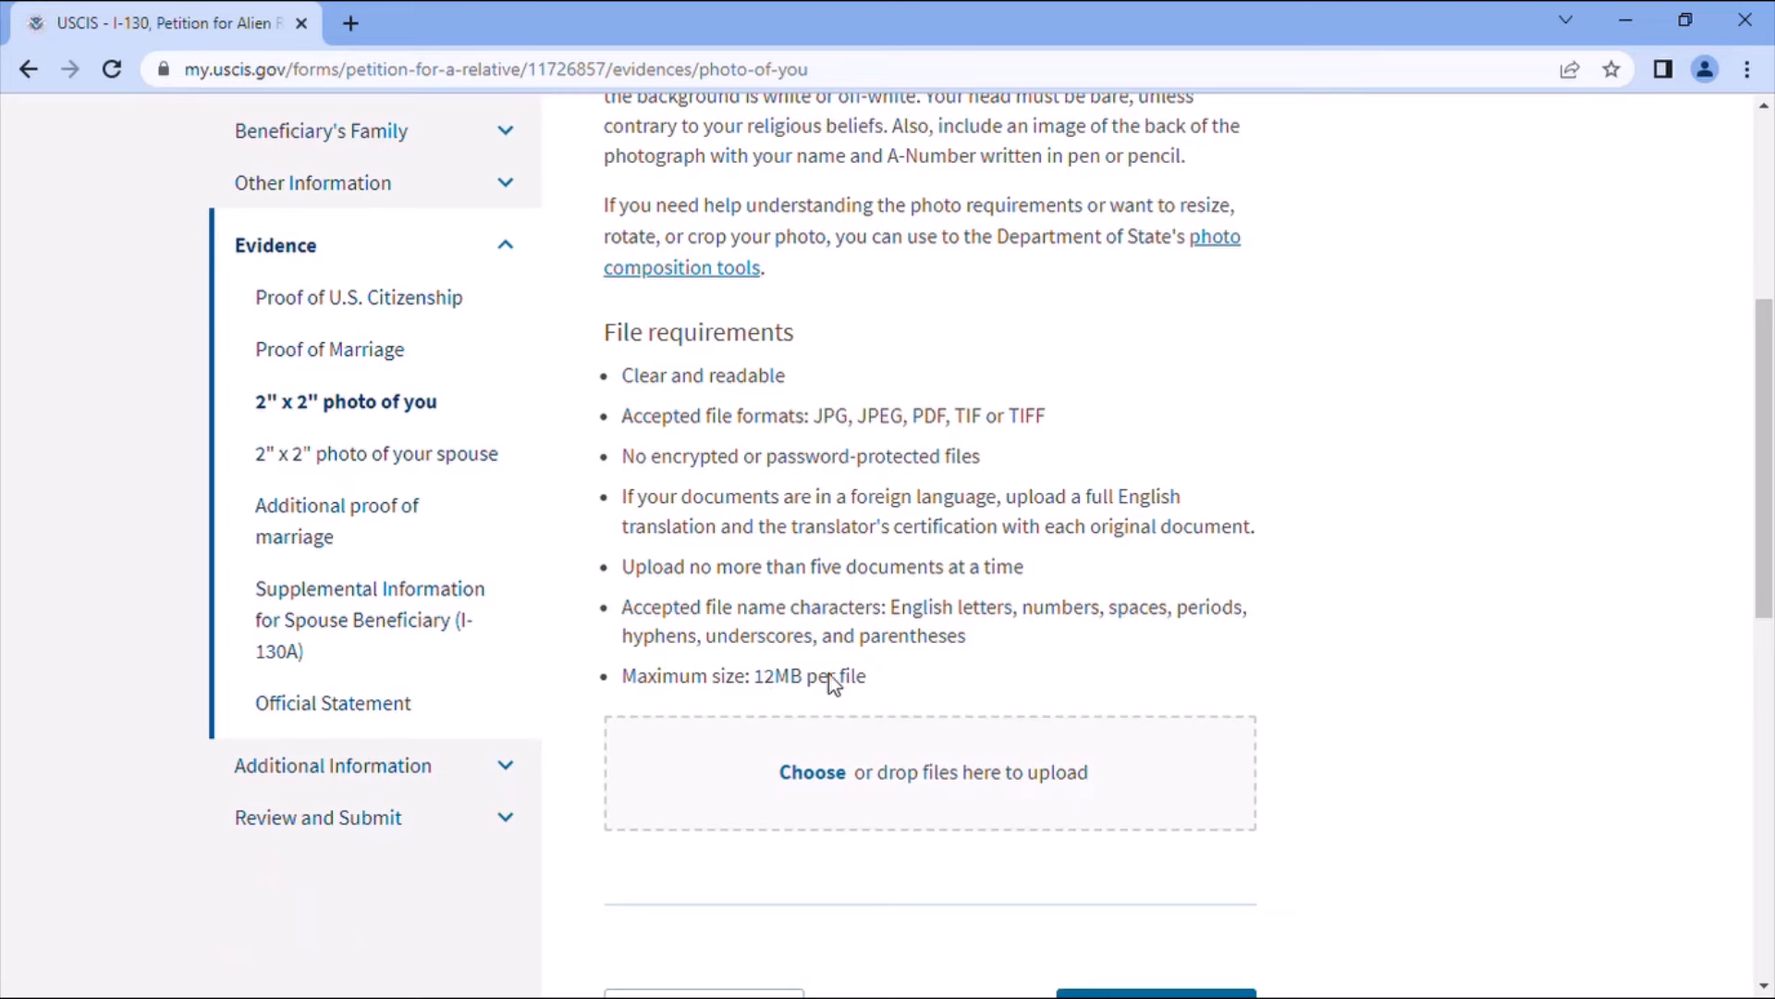
scroll(1091, 697, up, 1)
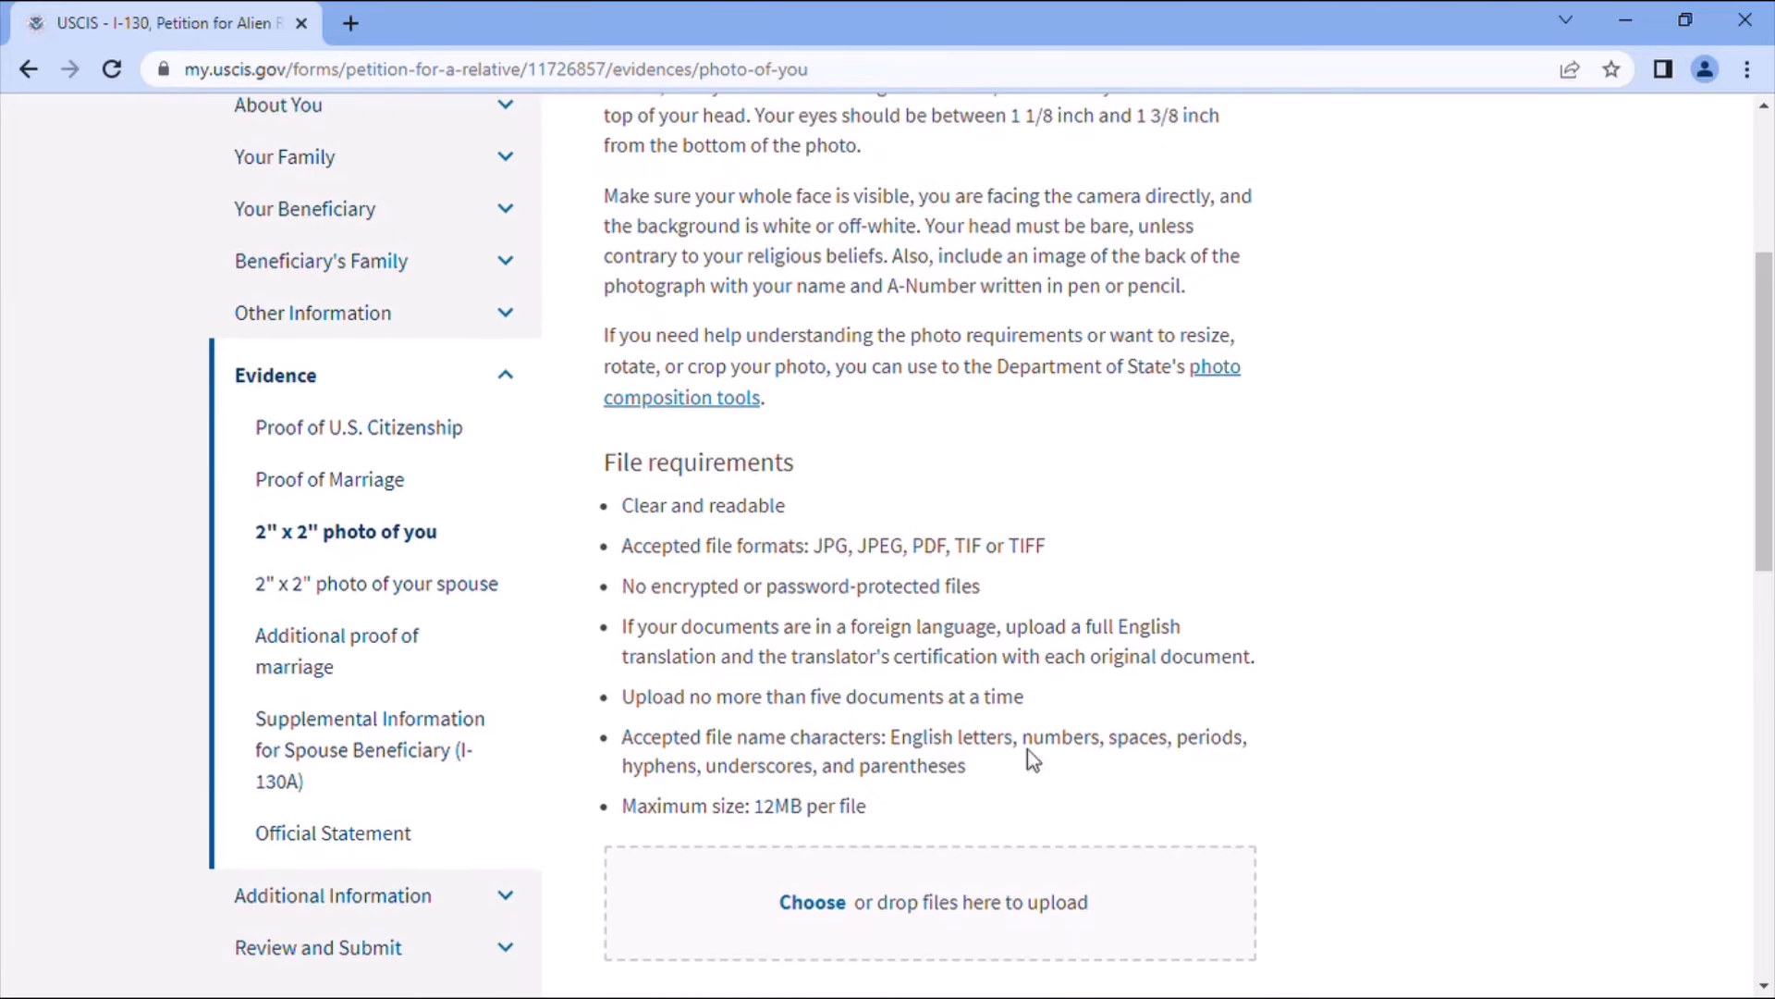
scroll(1121, 739, down, 4)
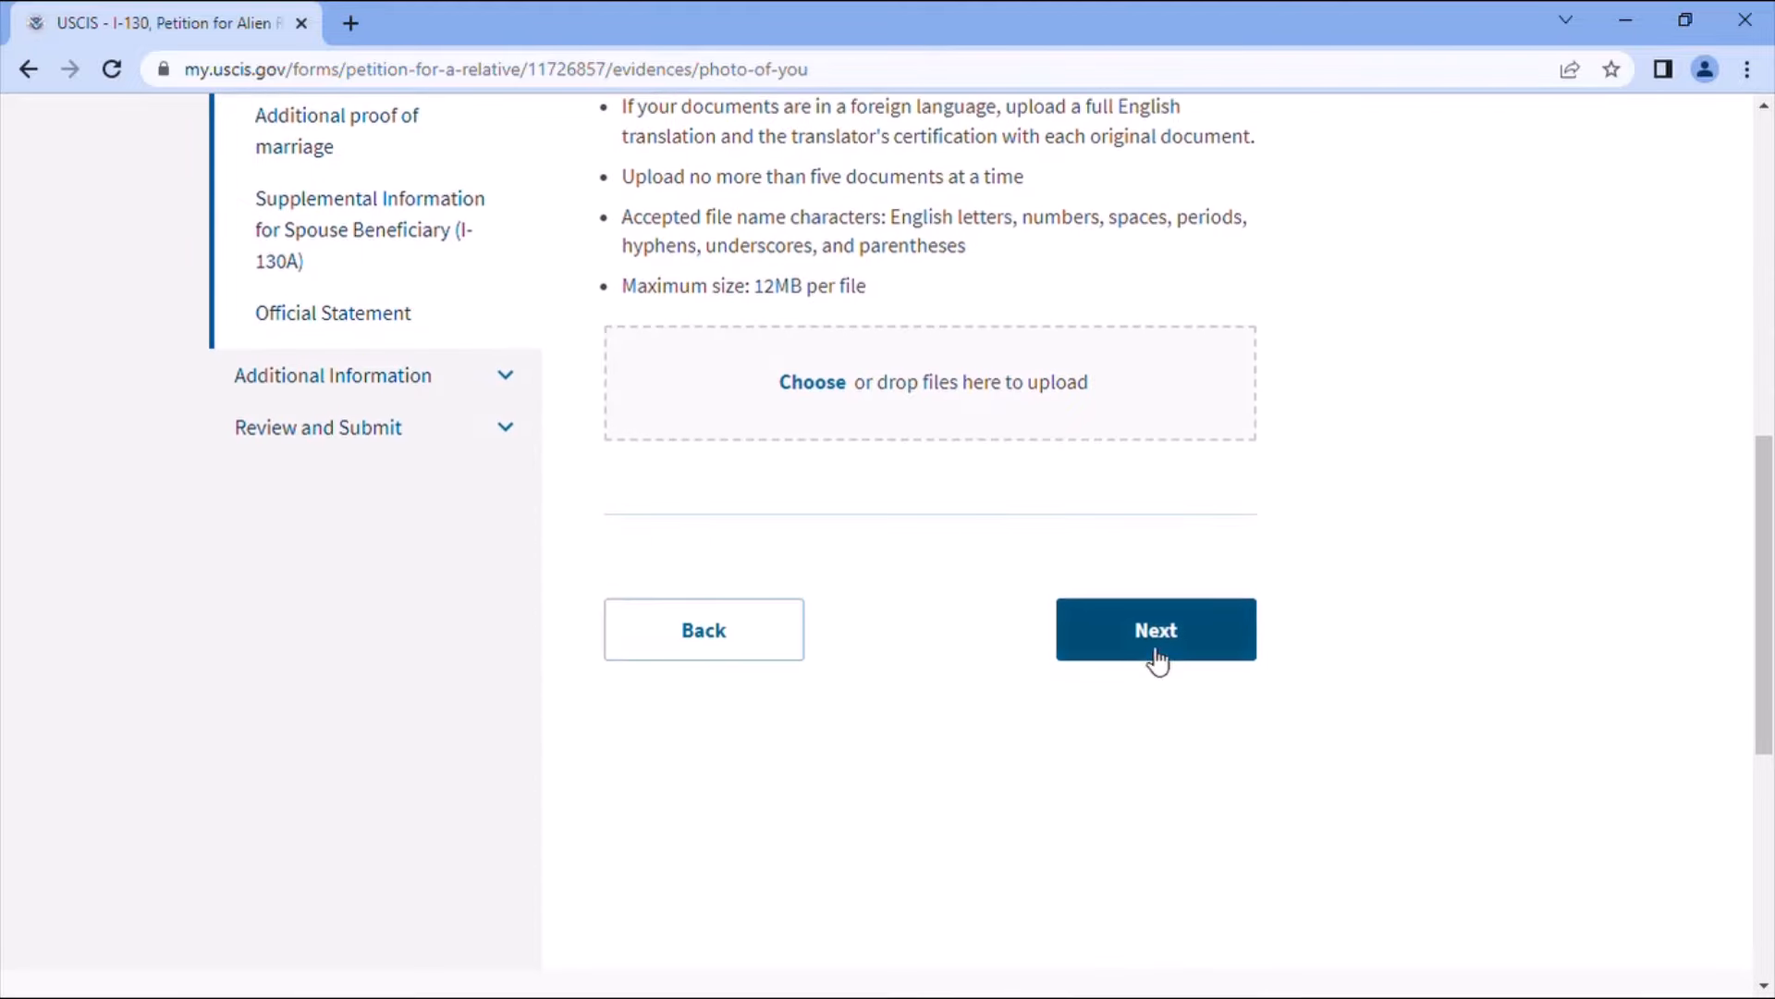
click(1151, 654)
click(1189, 857)
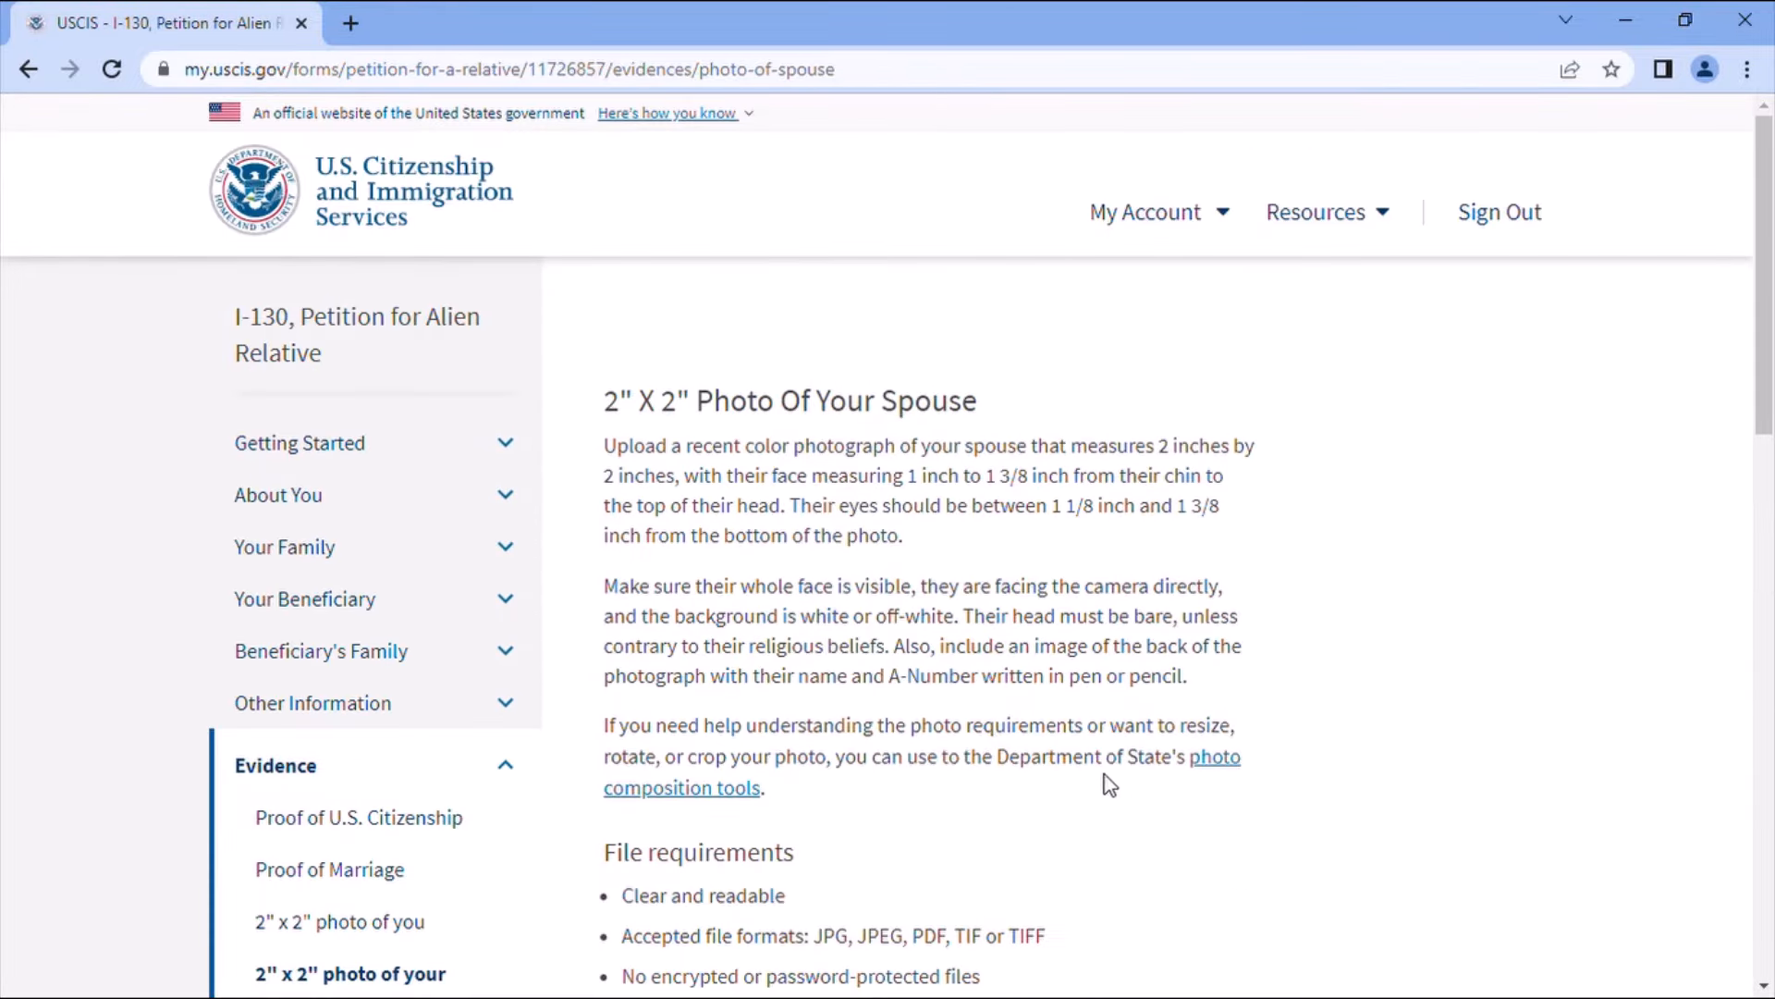
- Skip the 2" x 2" Photo Of Your Spouse upload, continuing past the evidence warning
scroll(1103, 779, down, 1)
scroll(1103, 780, down, 2)
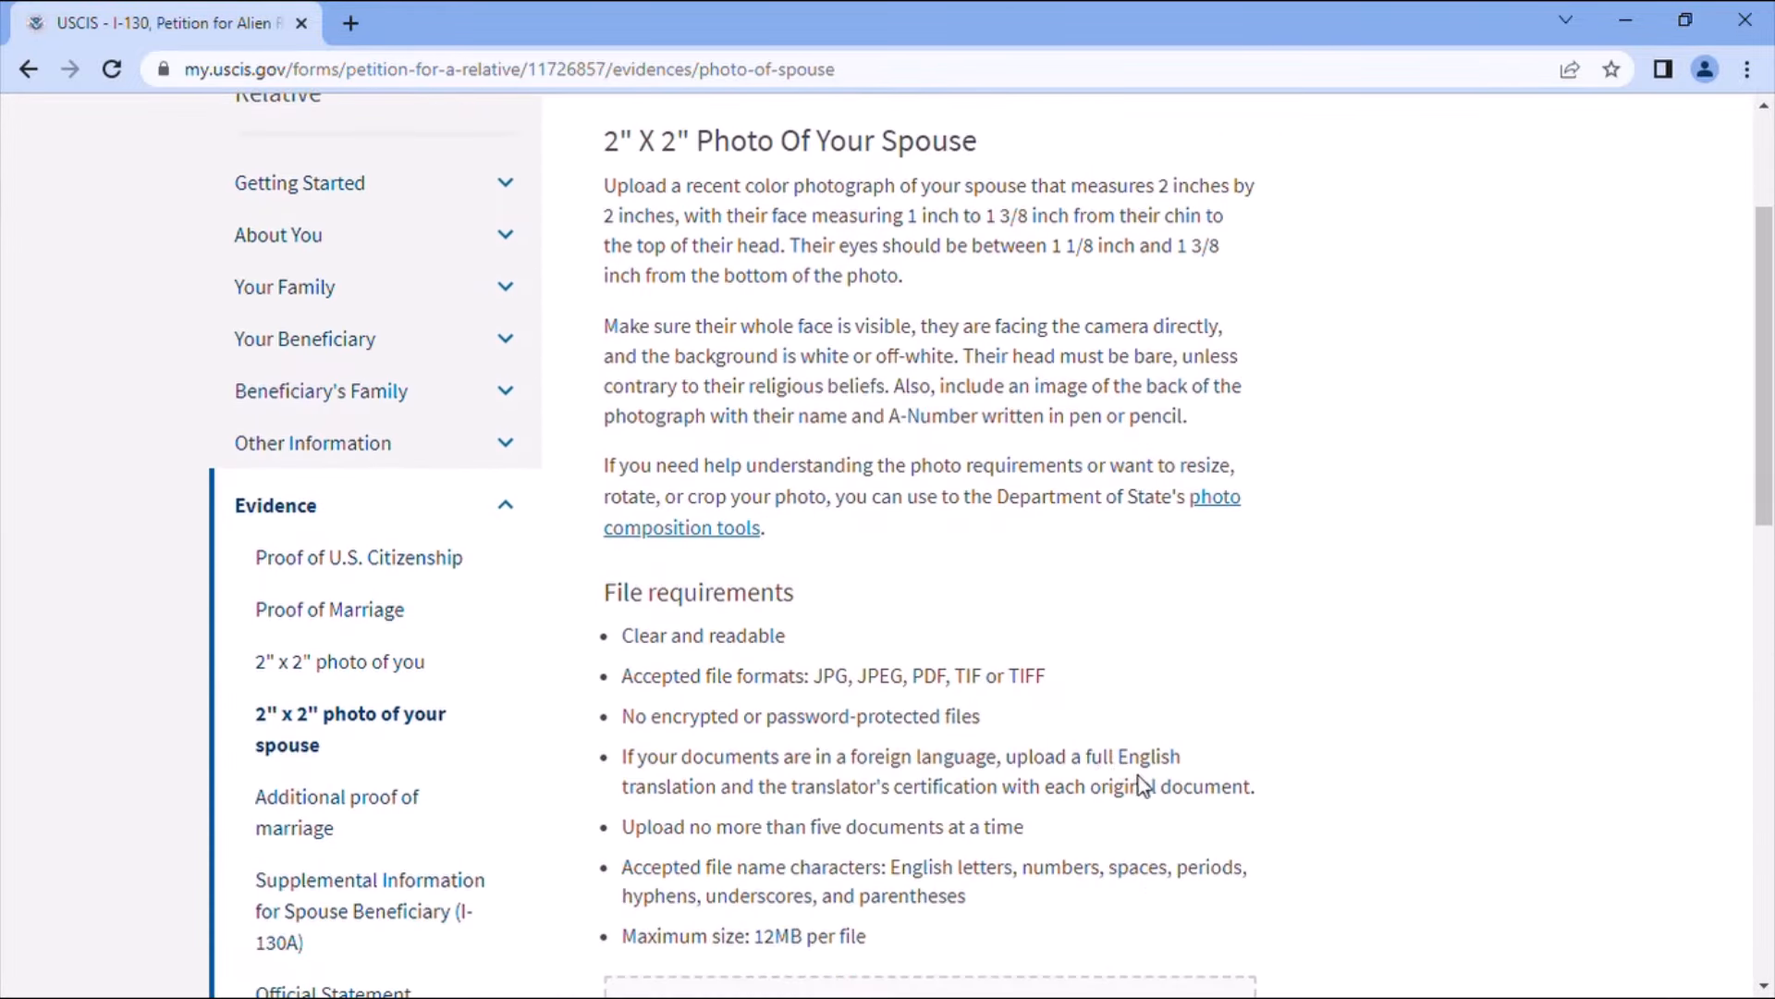
scroll(1173, 760, down, 2)
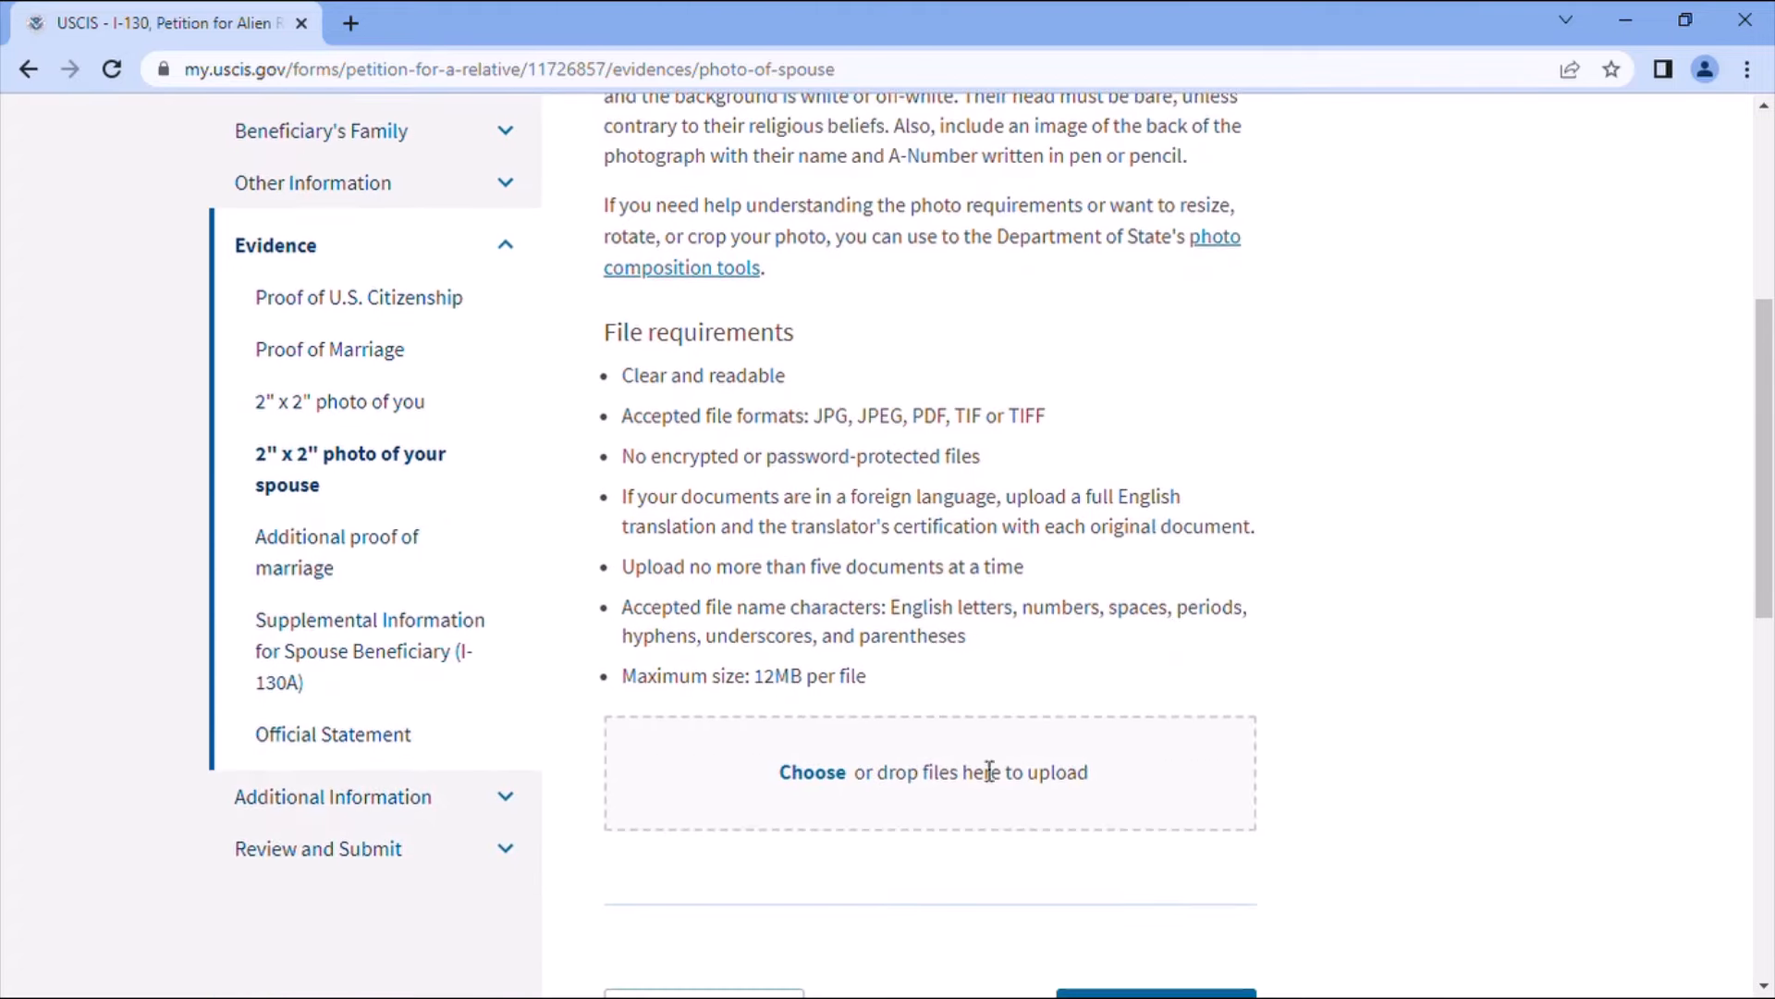
scroll(1389, 812, down, 2)
click(1196, 780)
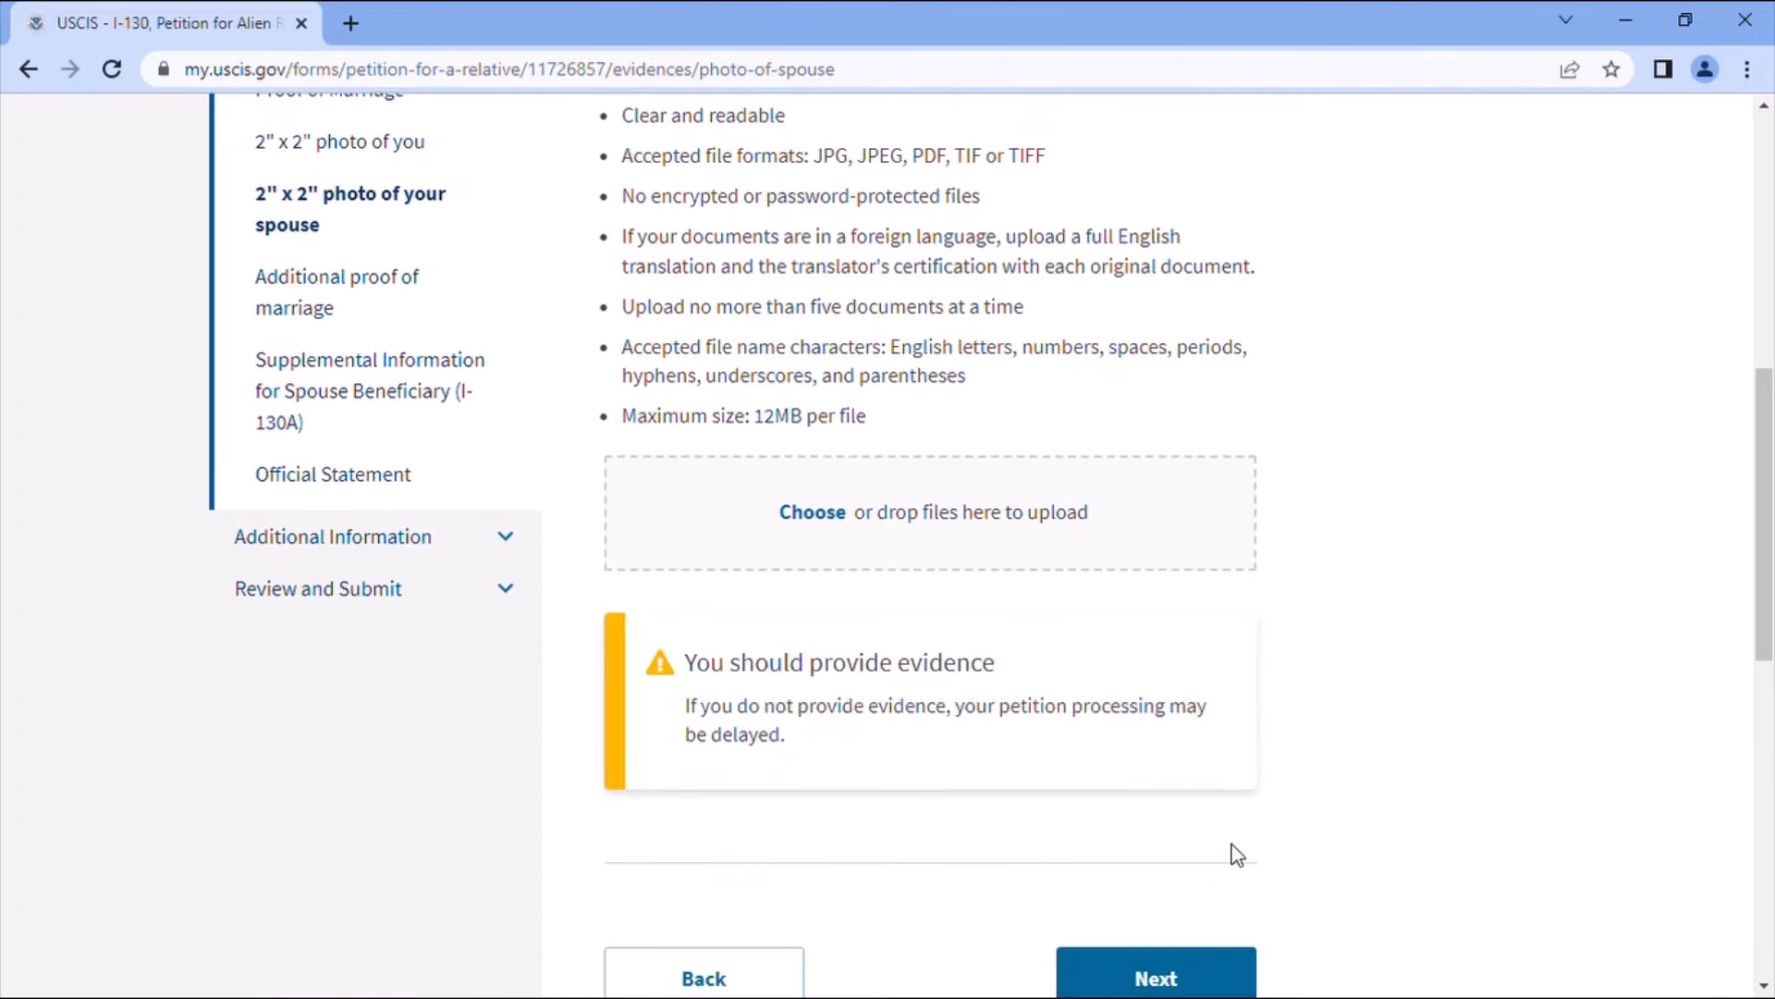
scroll(1196, 718, up, 4)
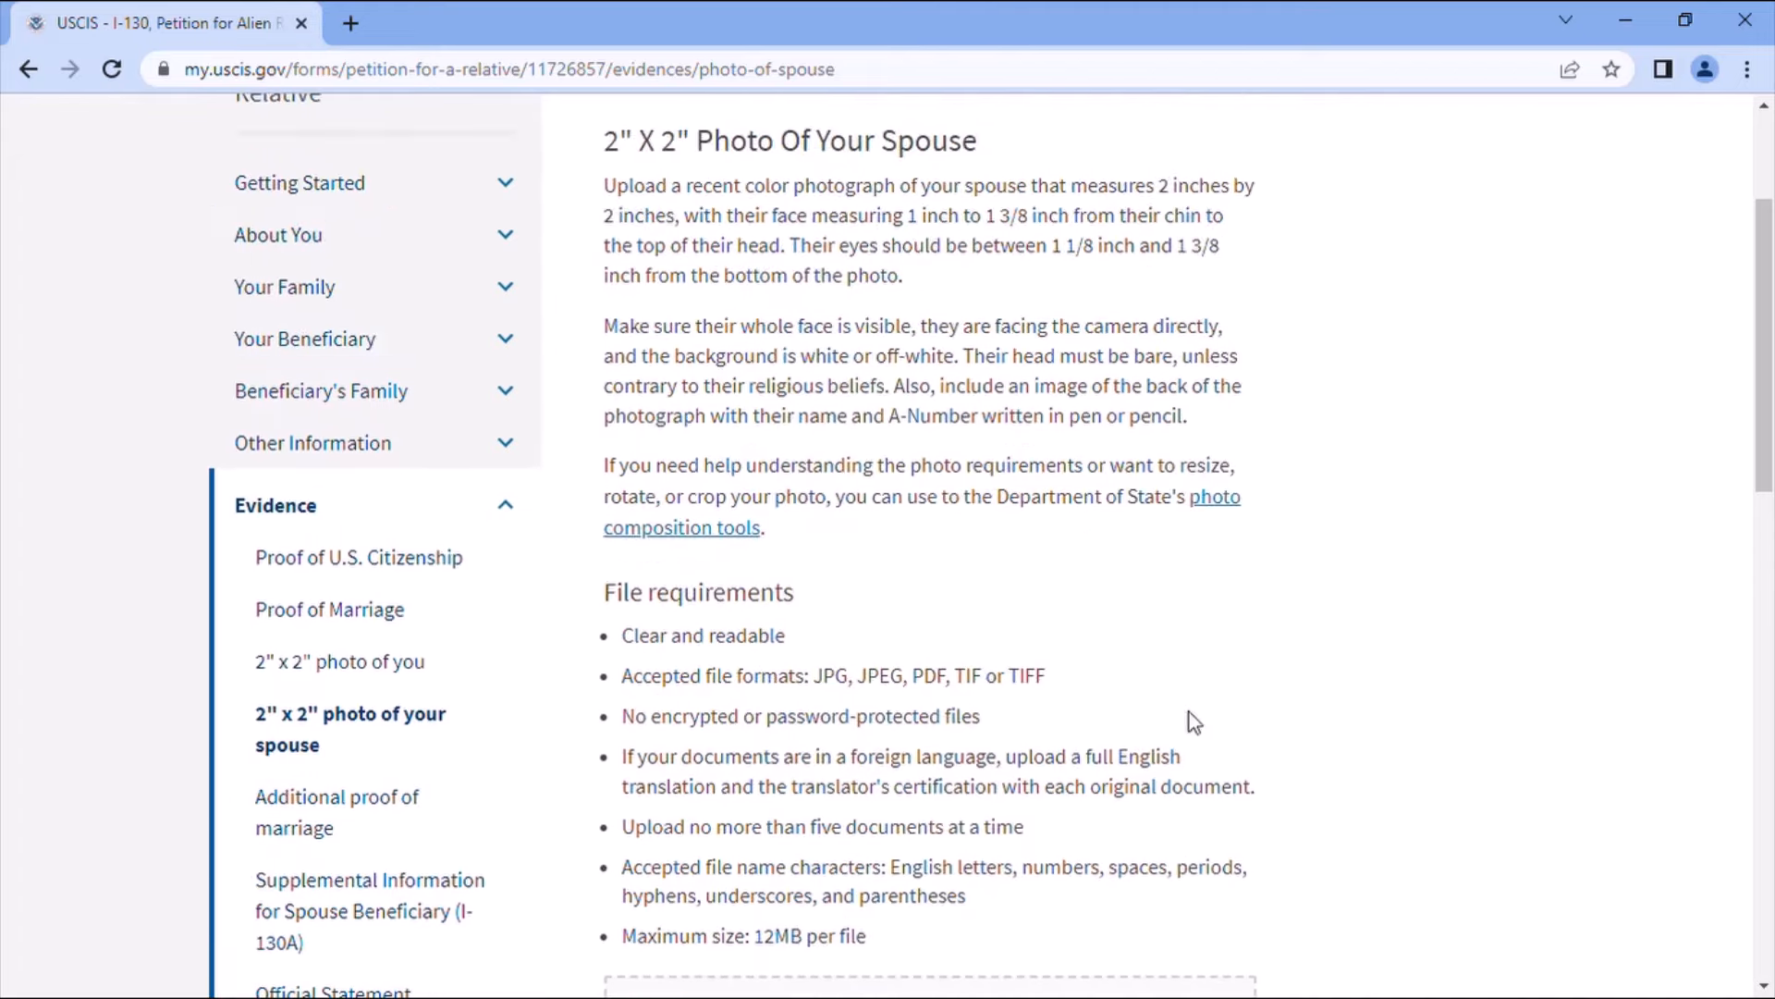
scroll(1109, 670, down, 4)
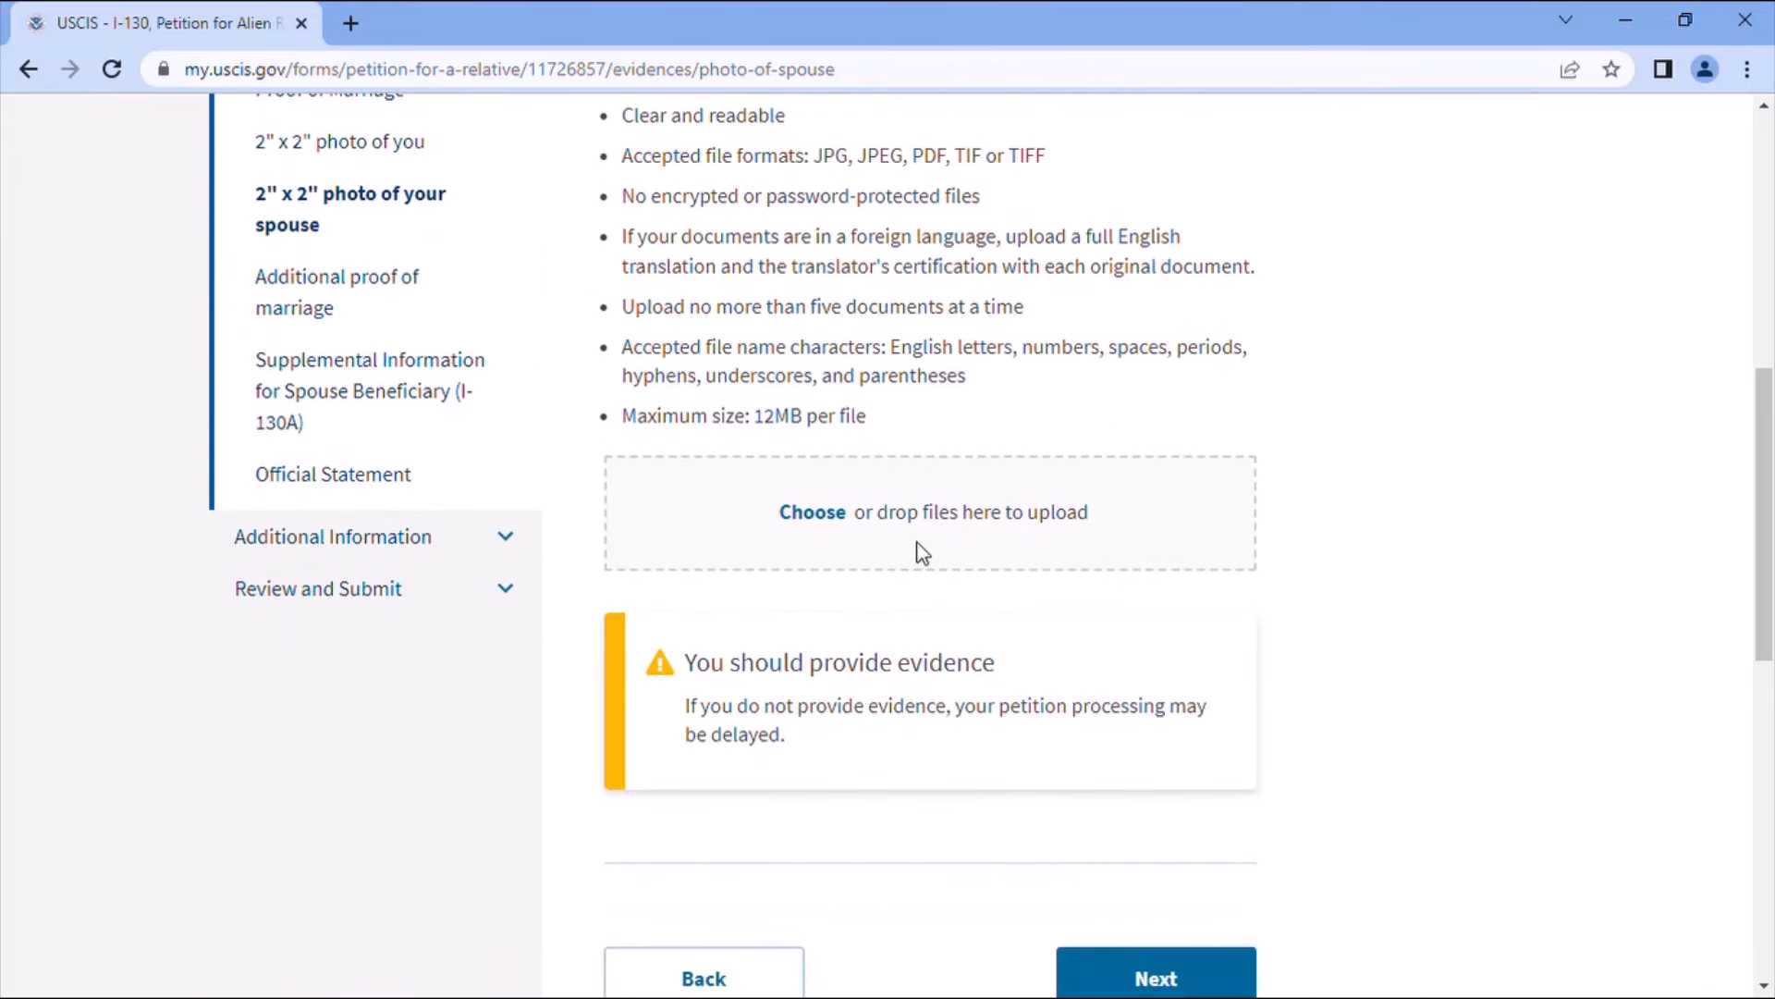
scroll(1279, 760, down, 2)
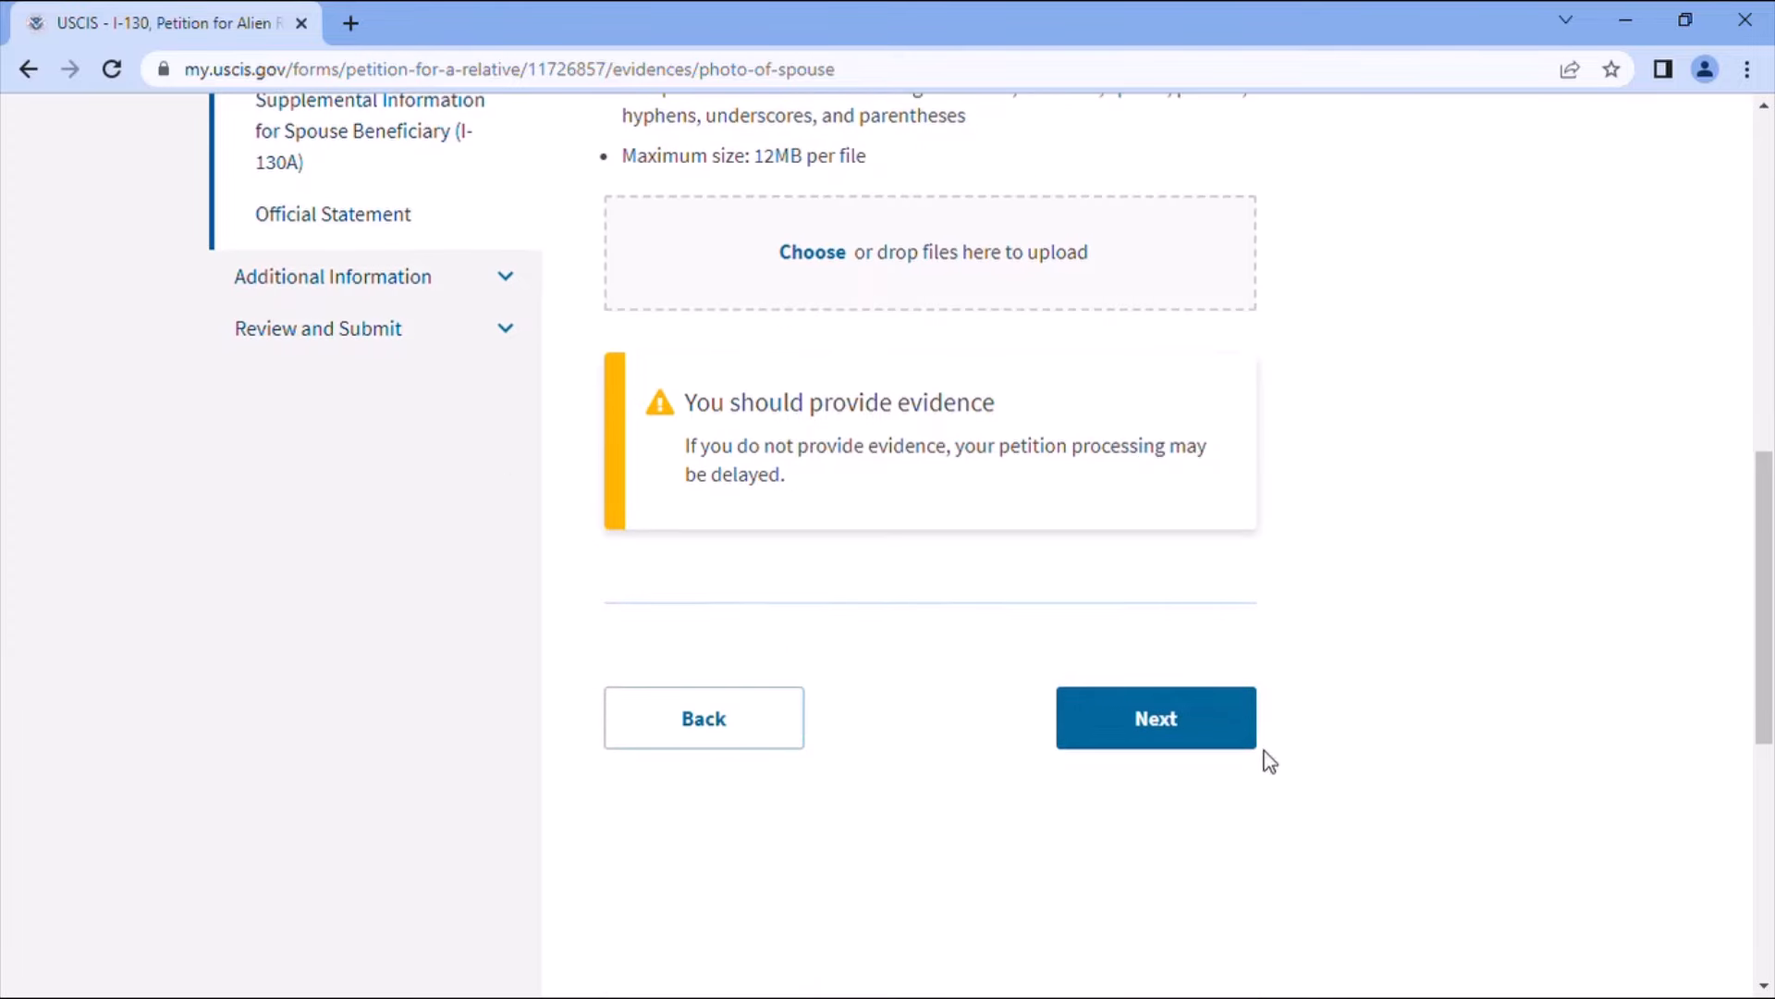
click(1145, 725)
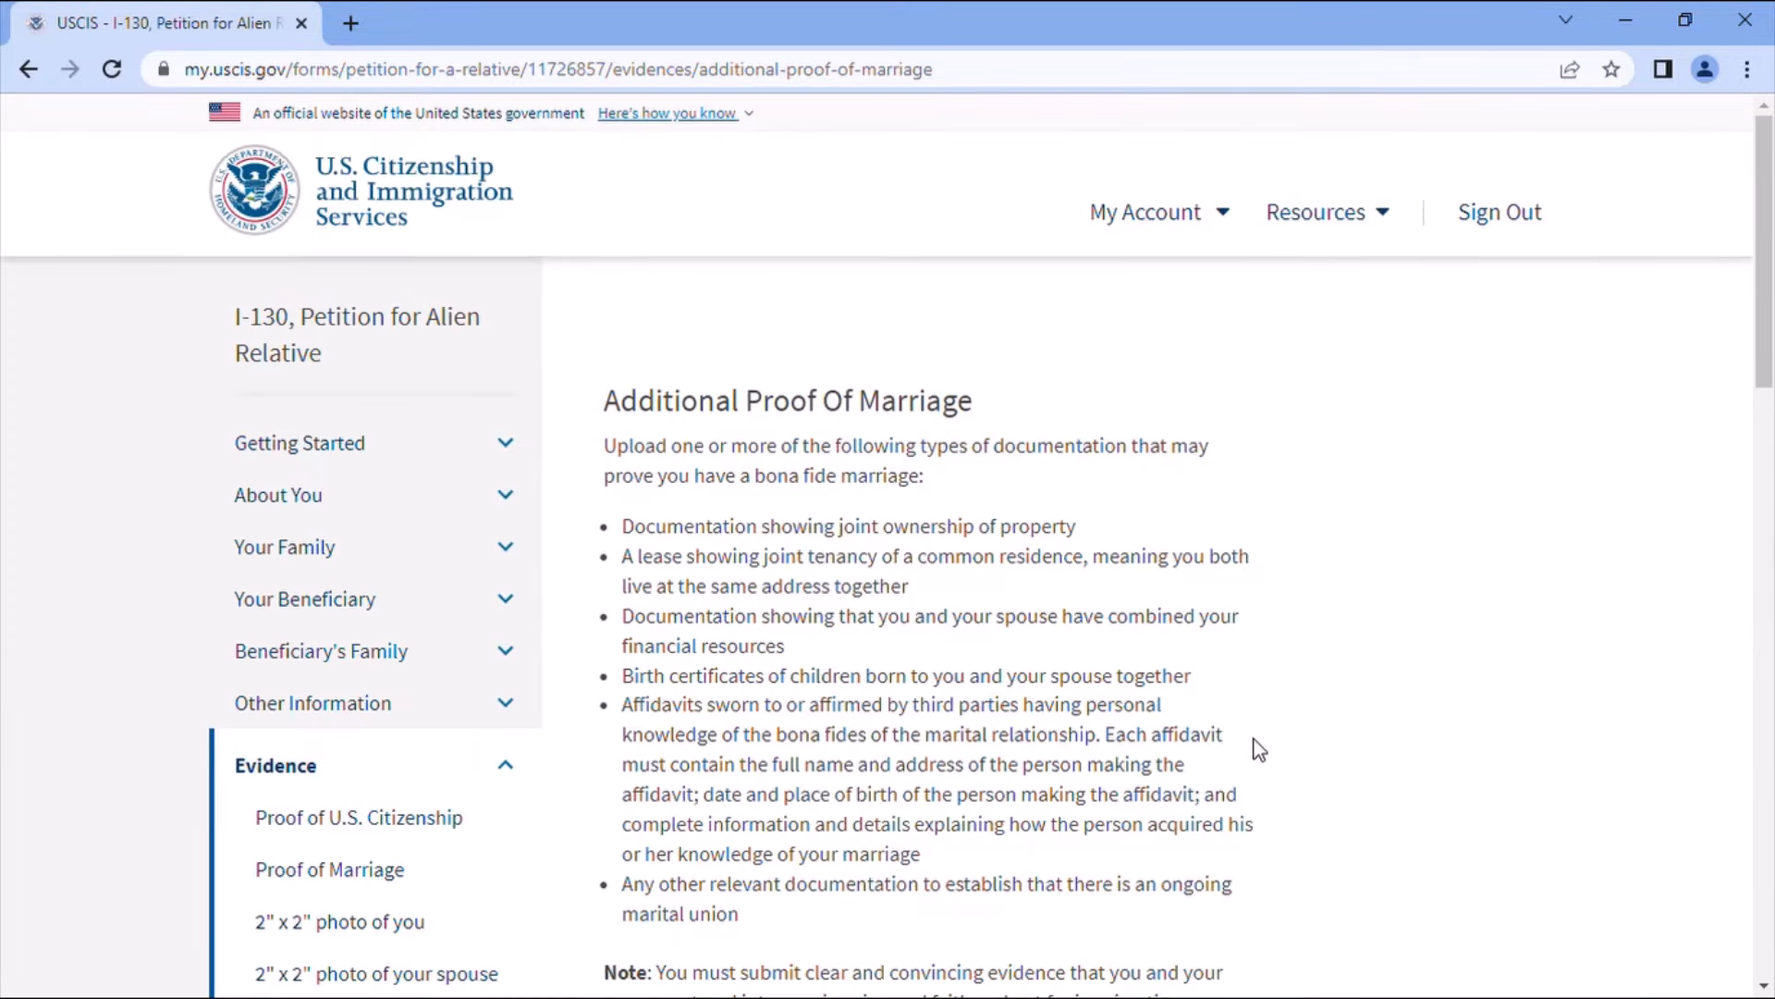
- Leave Additional Proof Of Marriage with no upload, confirming past the evidence warning to the I-130A page
scroll(1254, 745, down, 1)
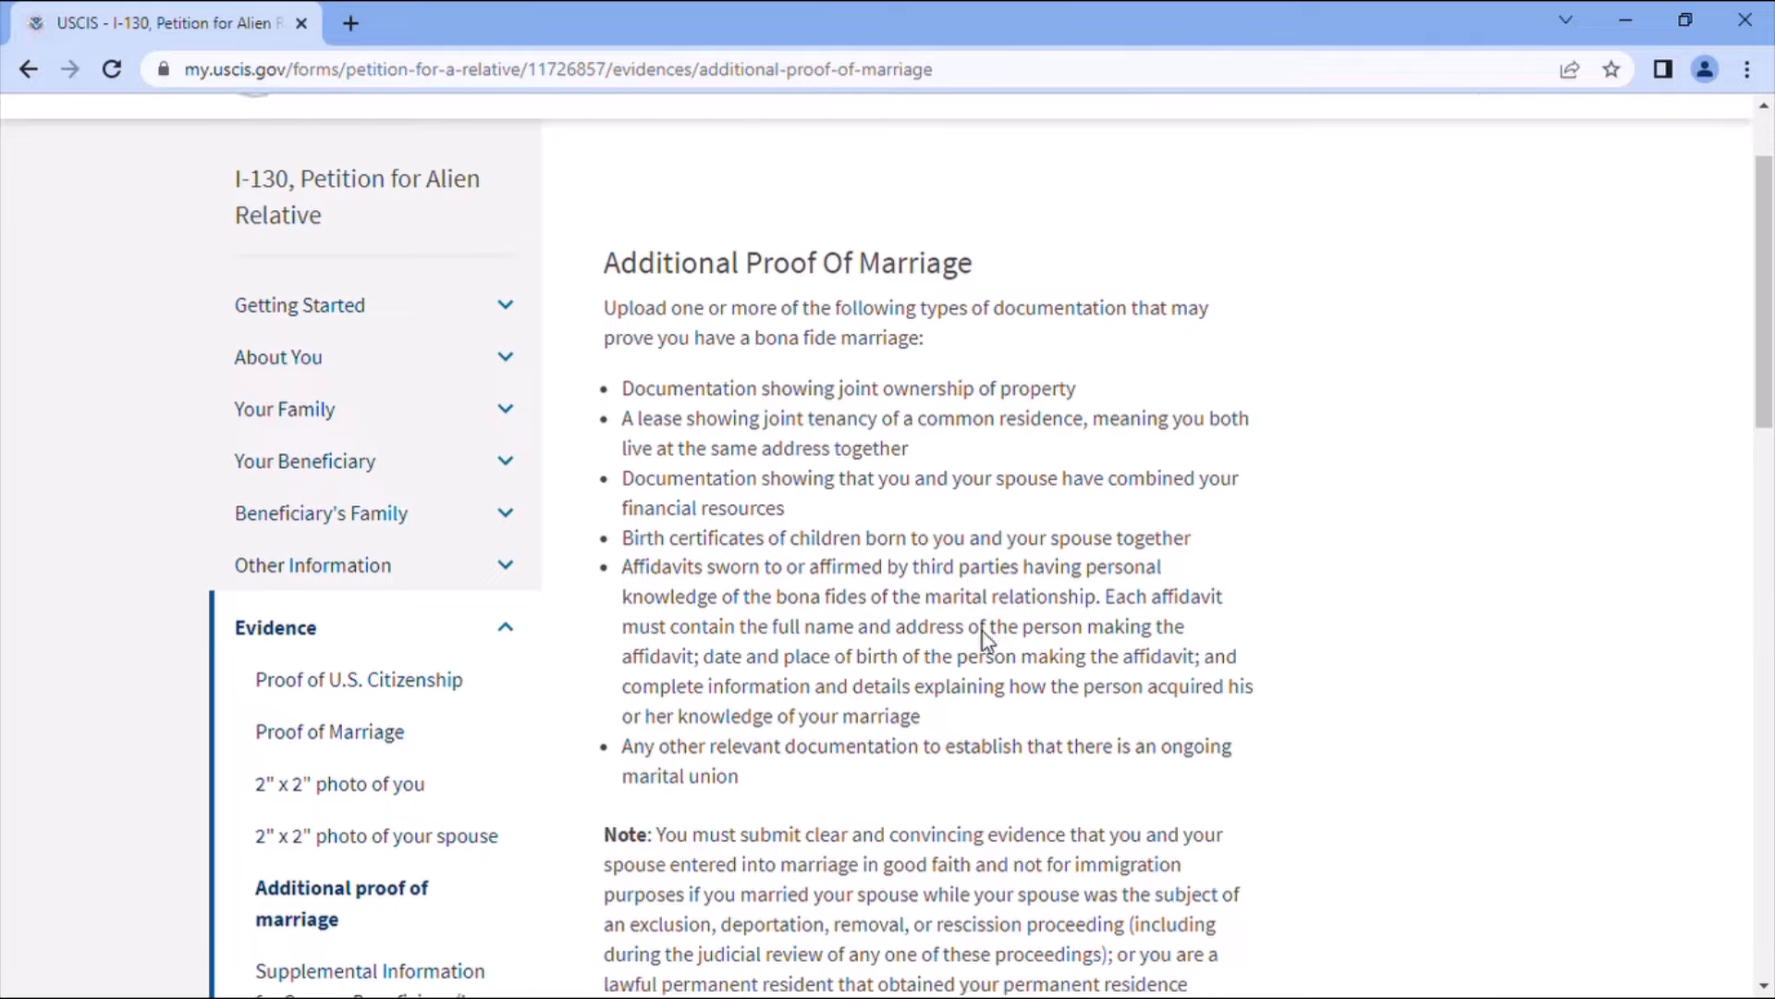
scroll(980, 638, down, 3)
scroll(985, 638, down, 4)
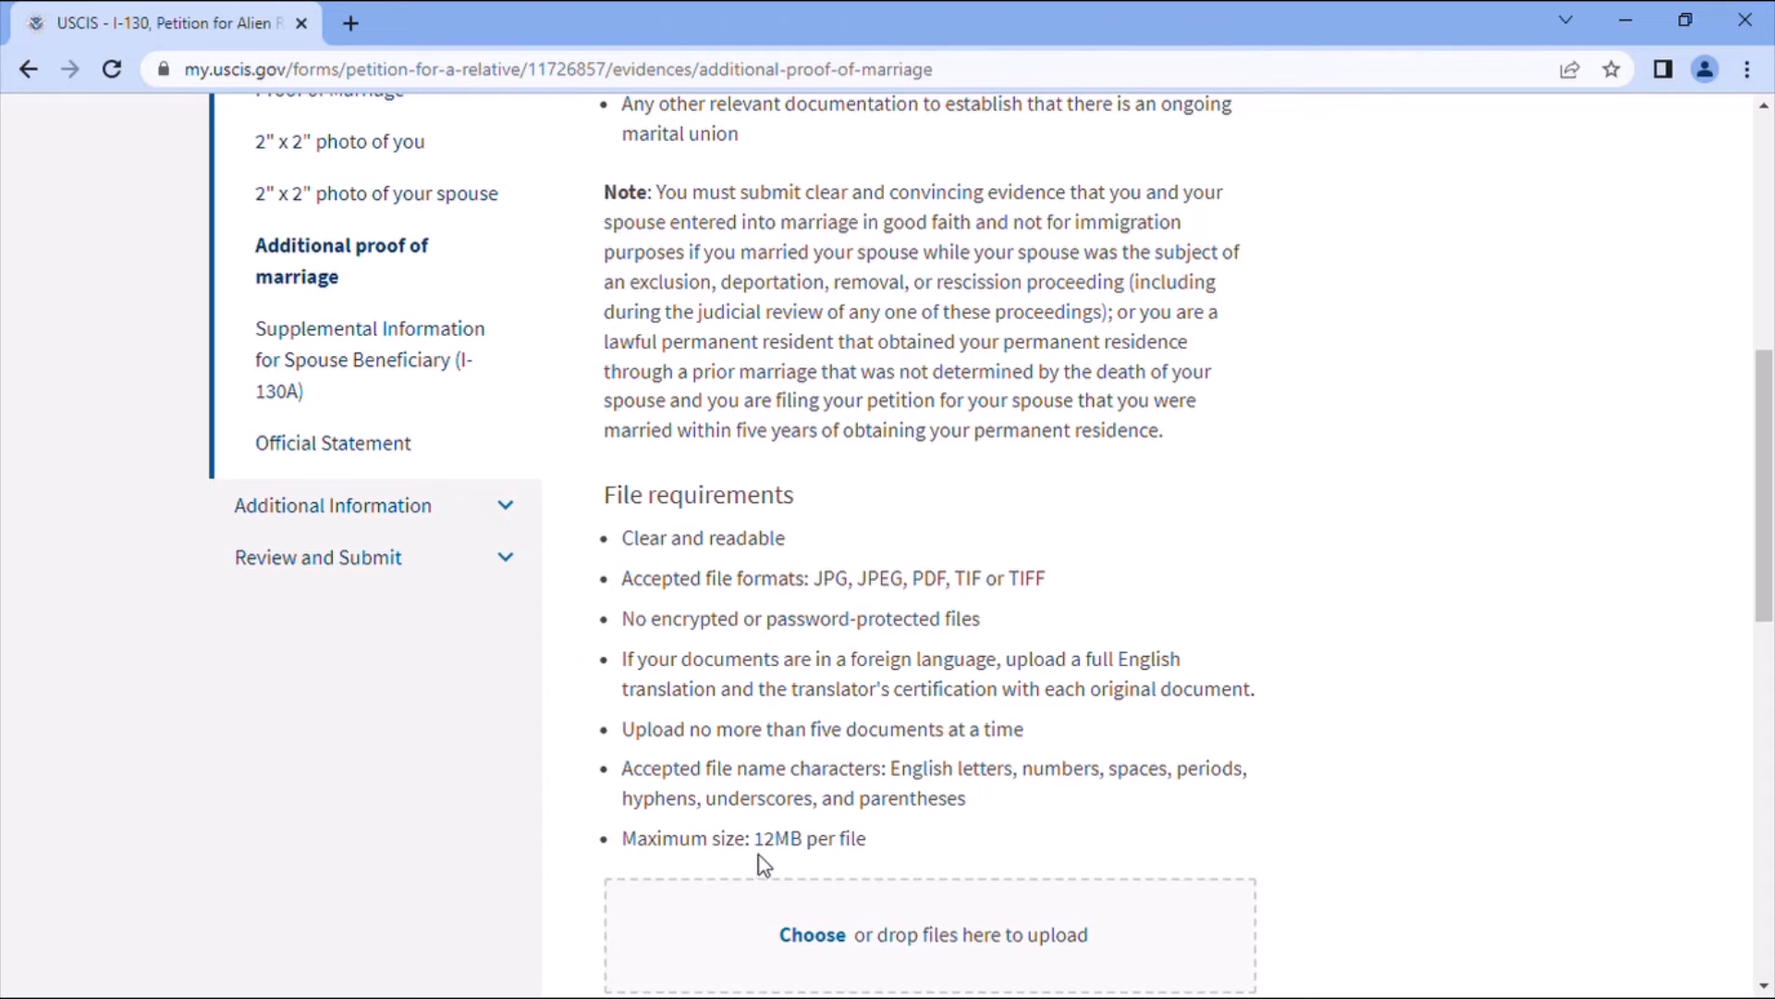
scroll(791, 853, down, 2)
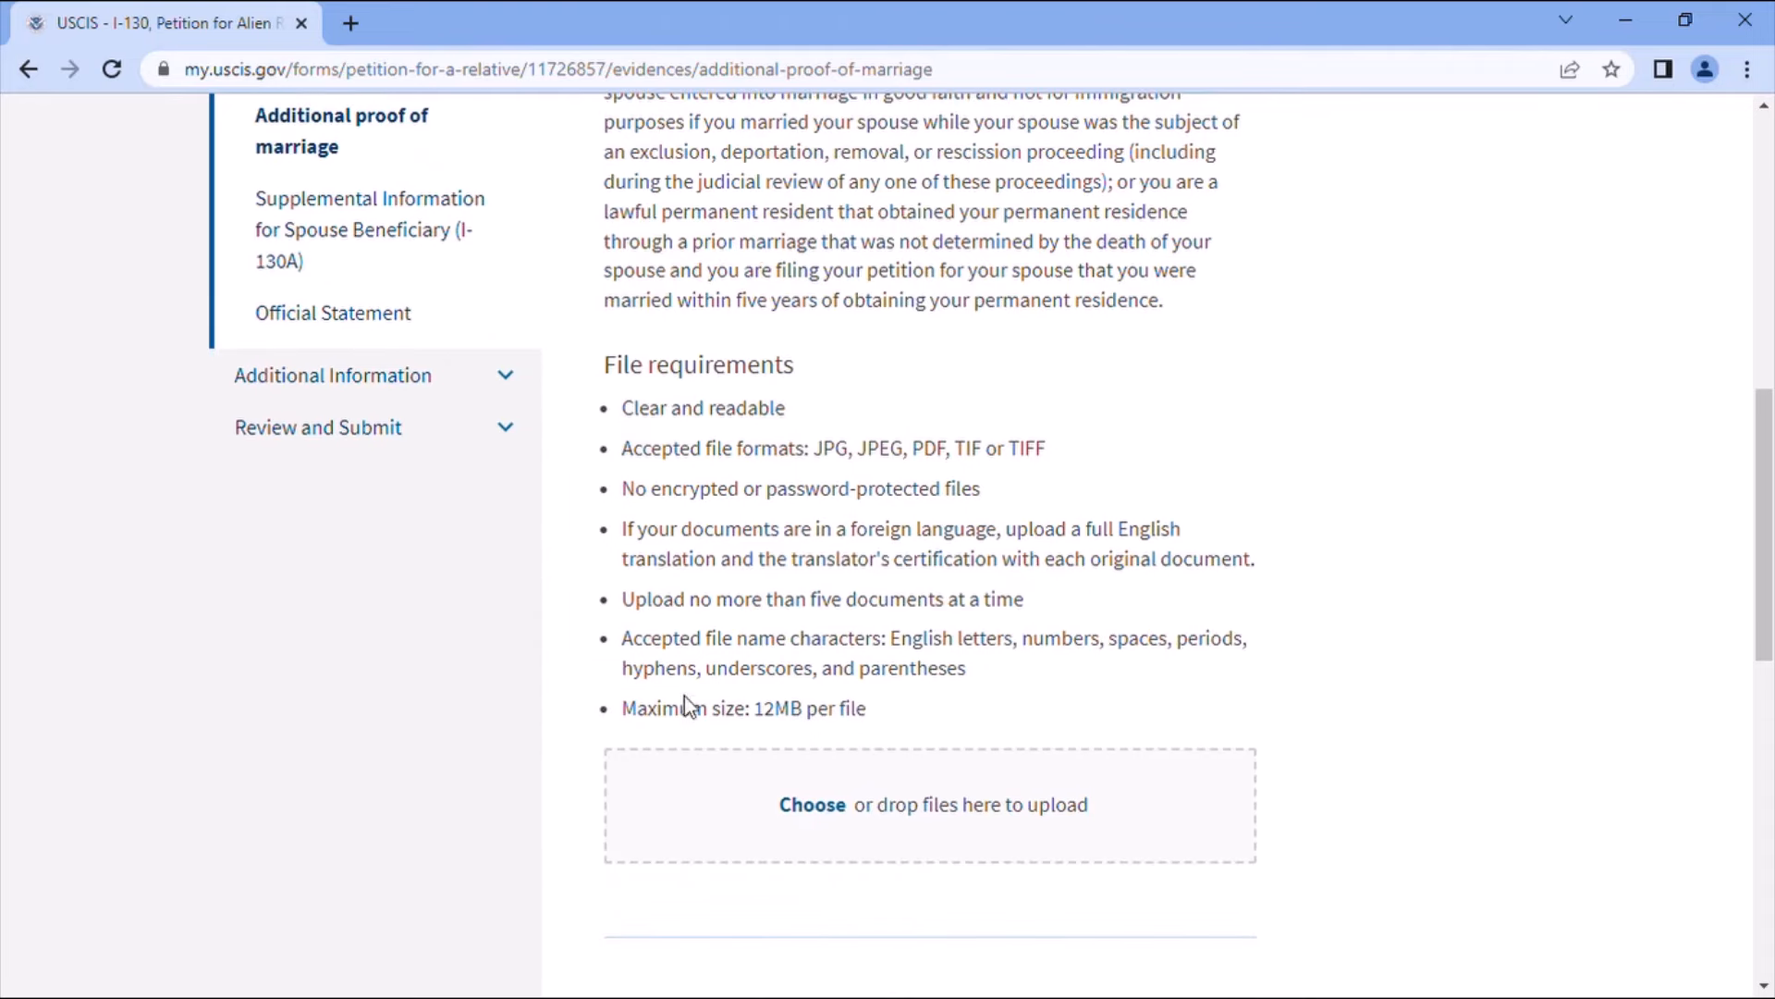
scroll(1082, 804, down, 3)
click(1189, 919)
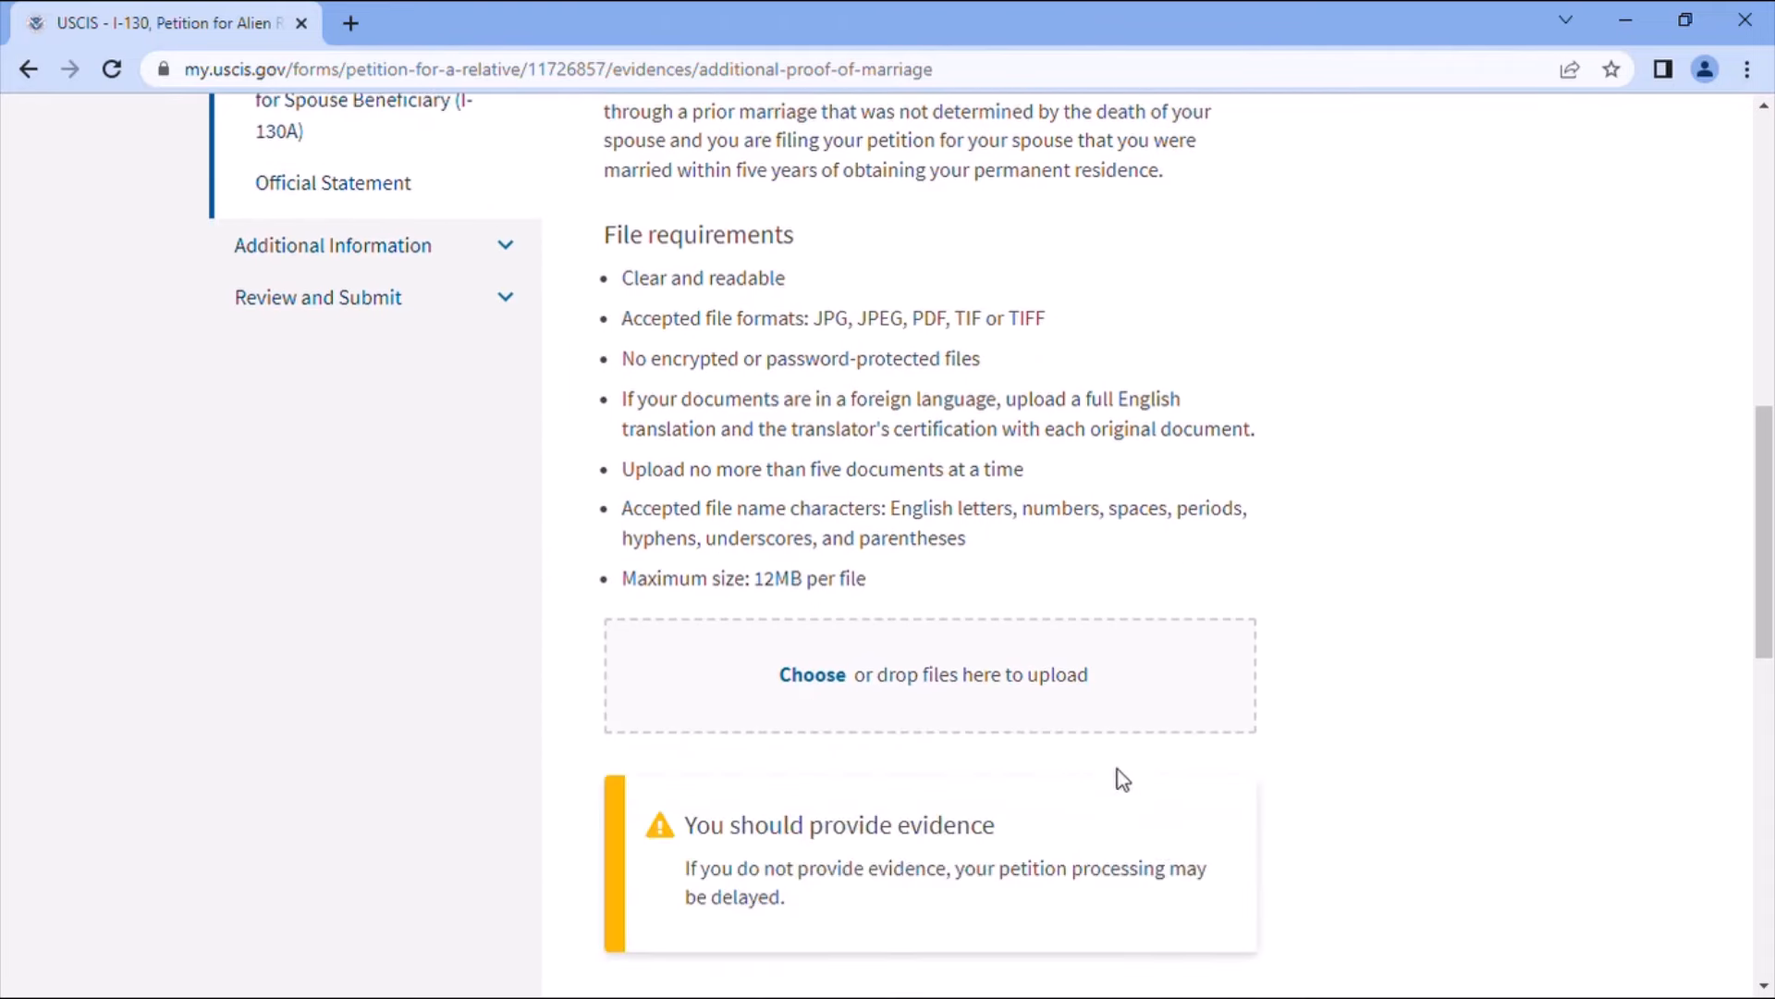
scroll(1121, 772, down, 1)
scroll(1121, 754, down, 2)
click(1159, 843)
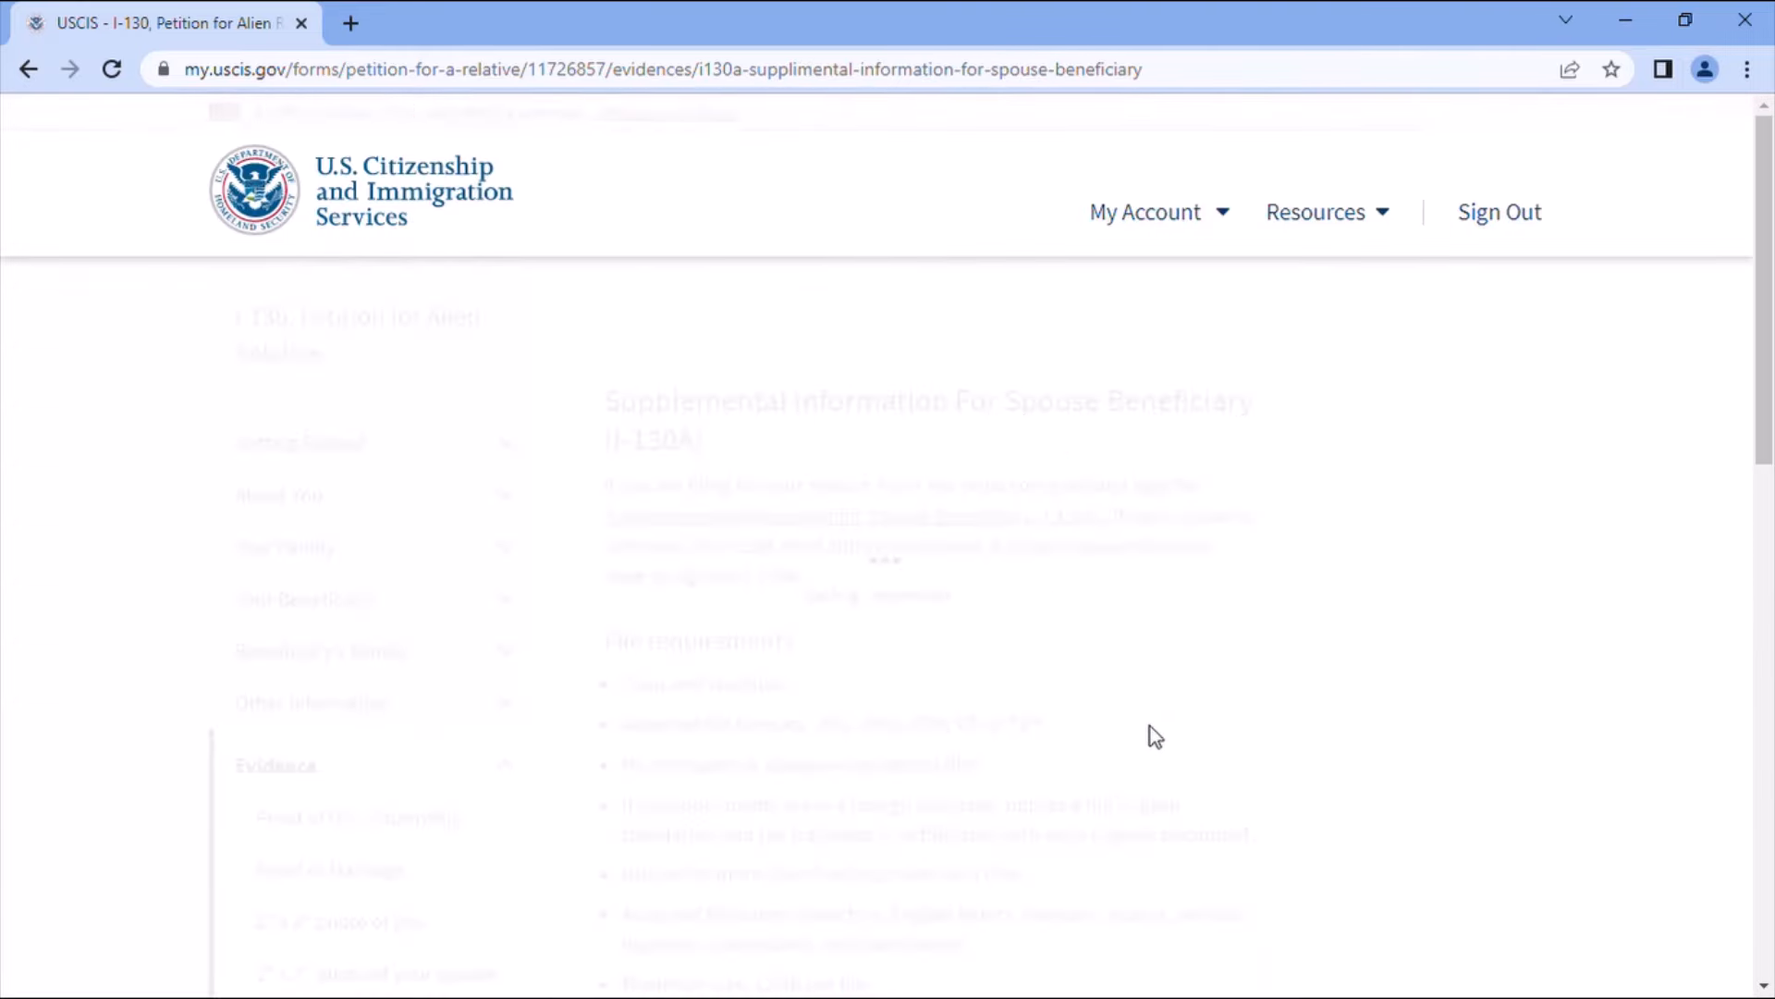
- Pass the I-130A supplemental page without uploading the form, accepting the evidence warning
scroll(1150, 727, down, 2)
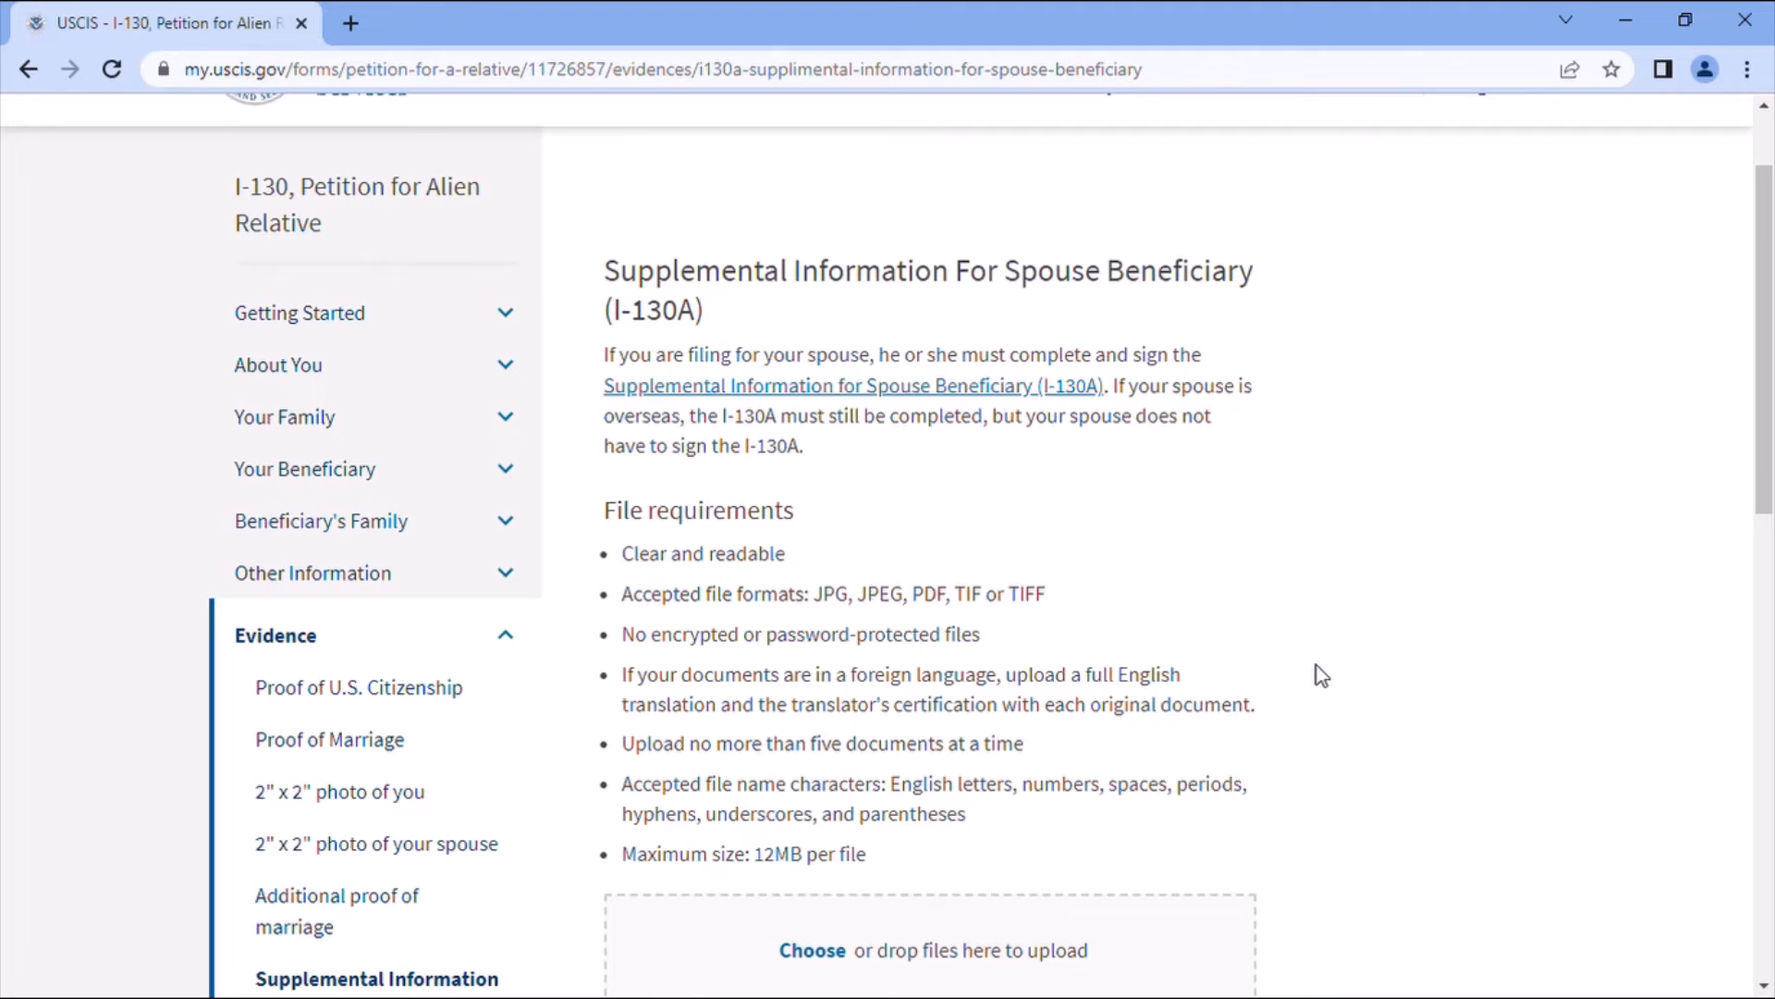
scroll(1288, 737, down, 3)
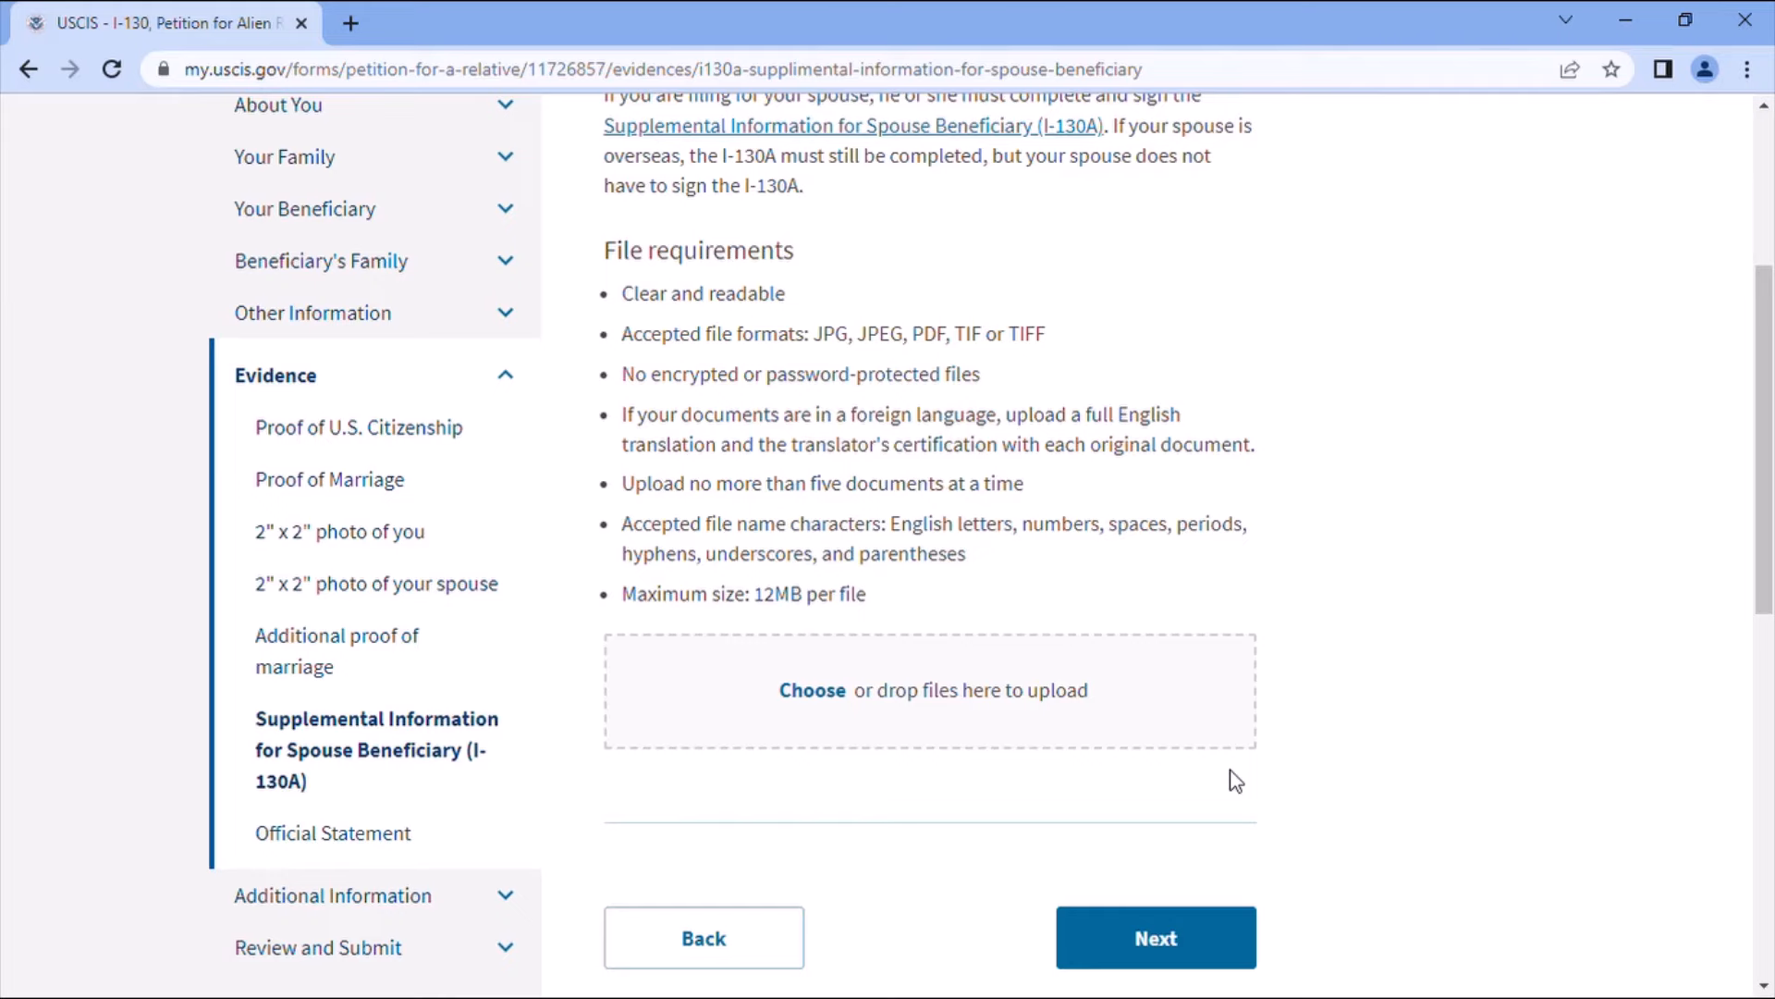
click(1170, 941)
scroll(1275, 732, down, 1)
scroll(1181, 879, down, 2)
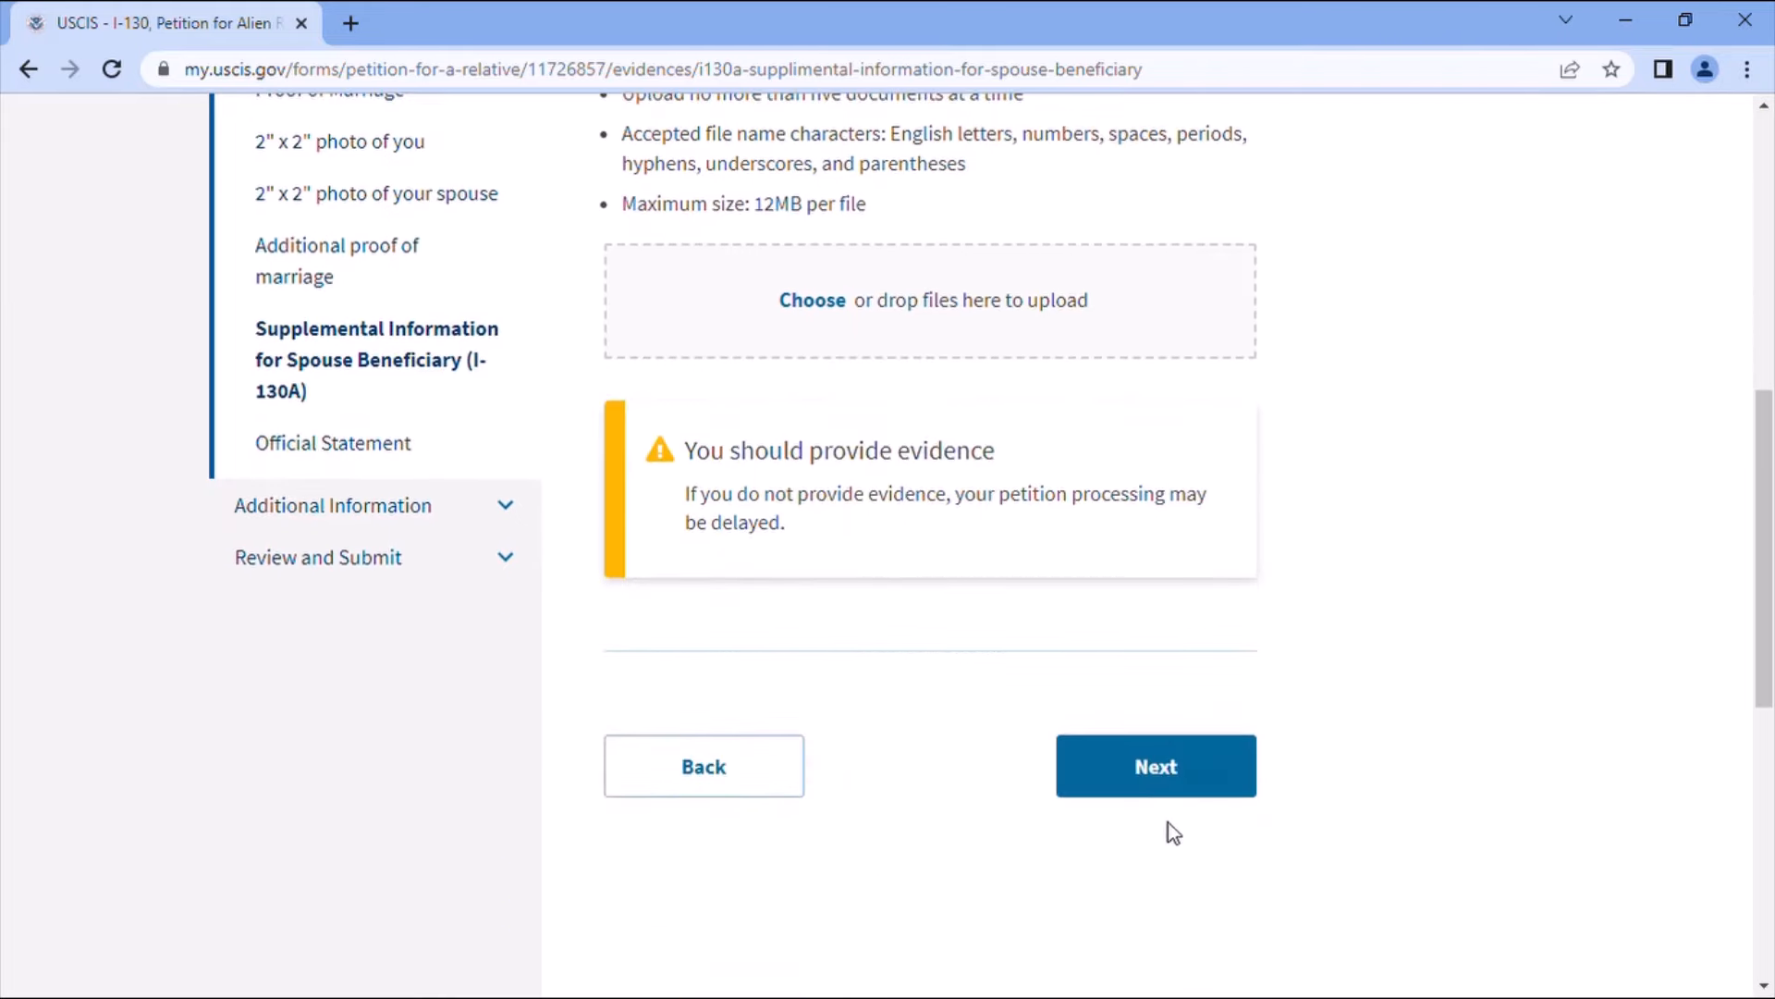
click(1188, 793)
- Skip the Official Statement upload, continuing past the 'You should provide evidence' warning
scroll(1372, 694, down, 1)
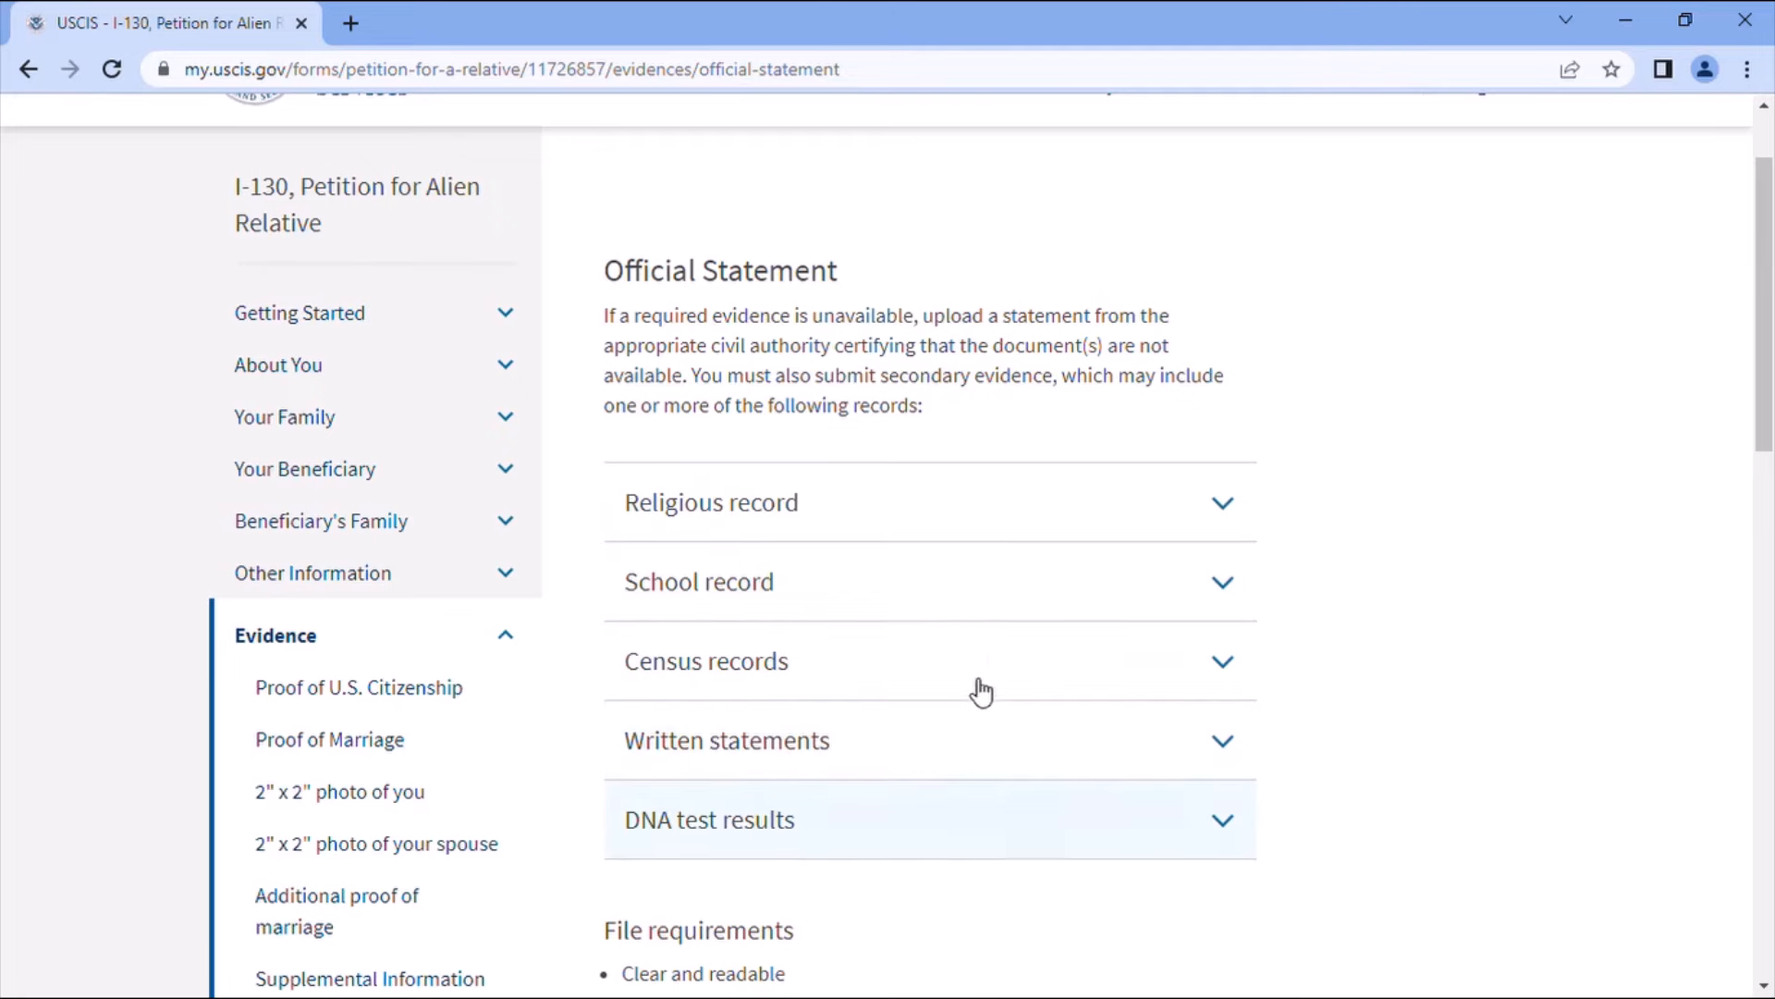
scroll(844, 812, down, 4)
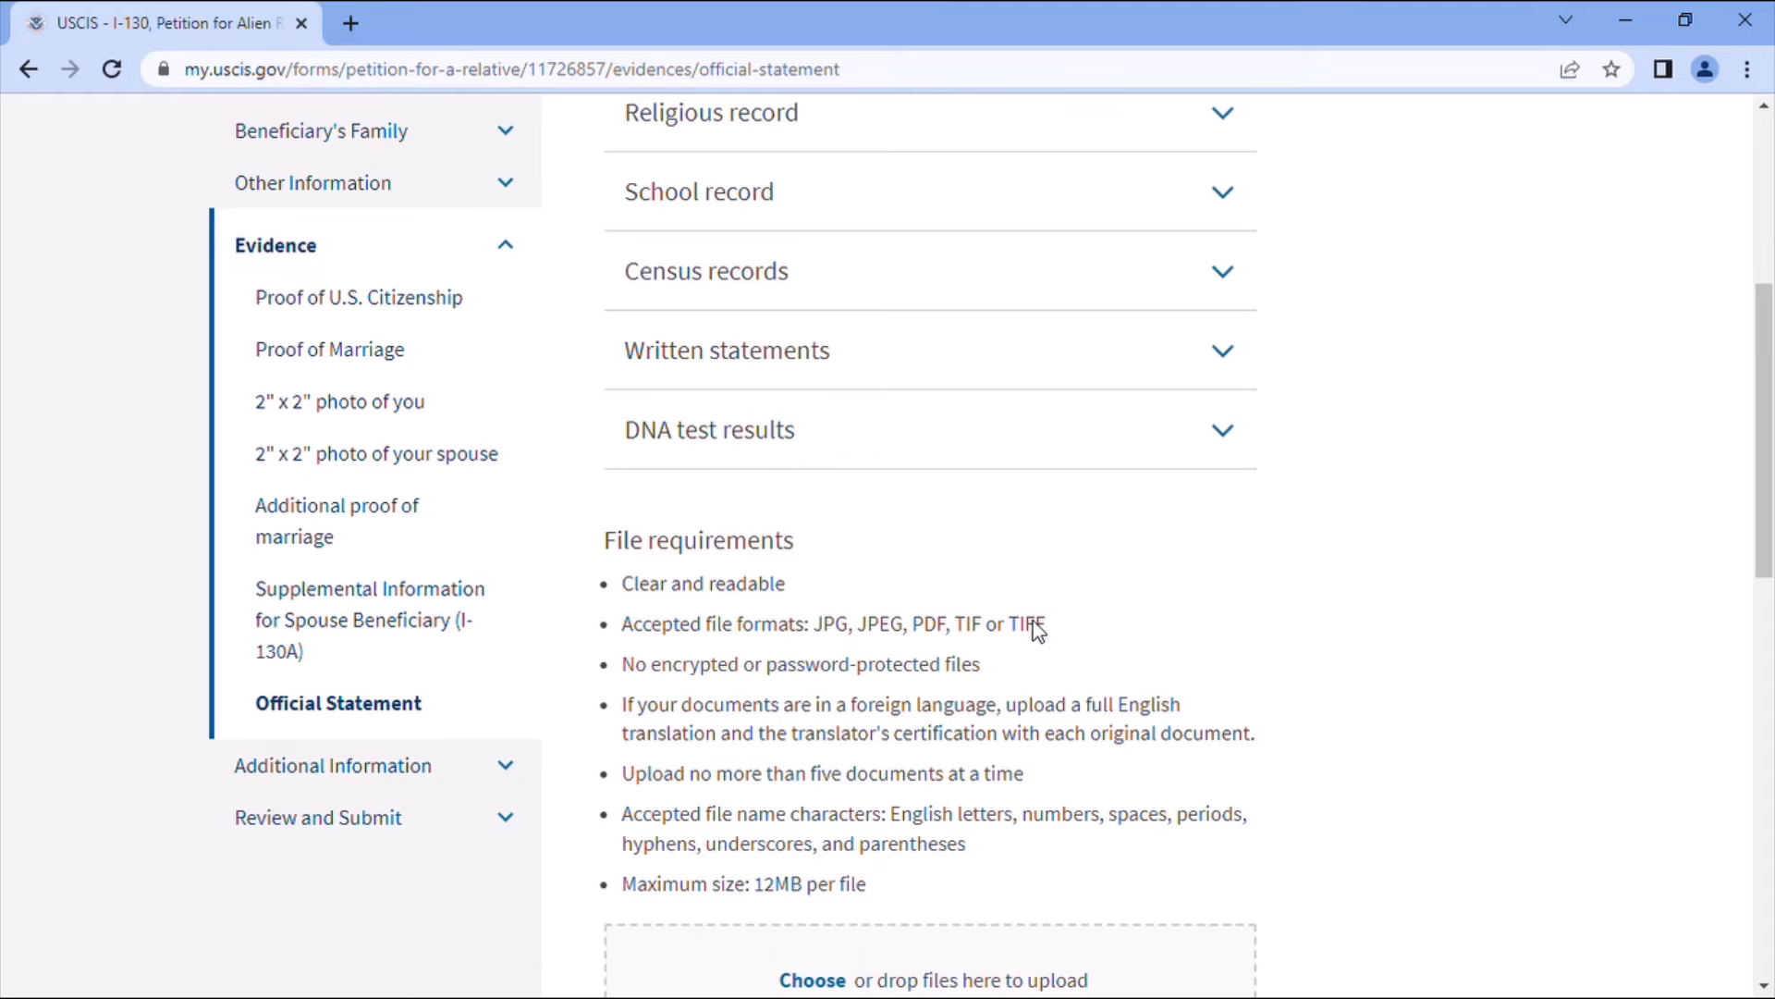
scroll(1034, 620, down, 1)
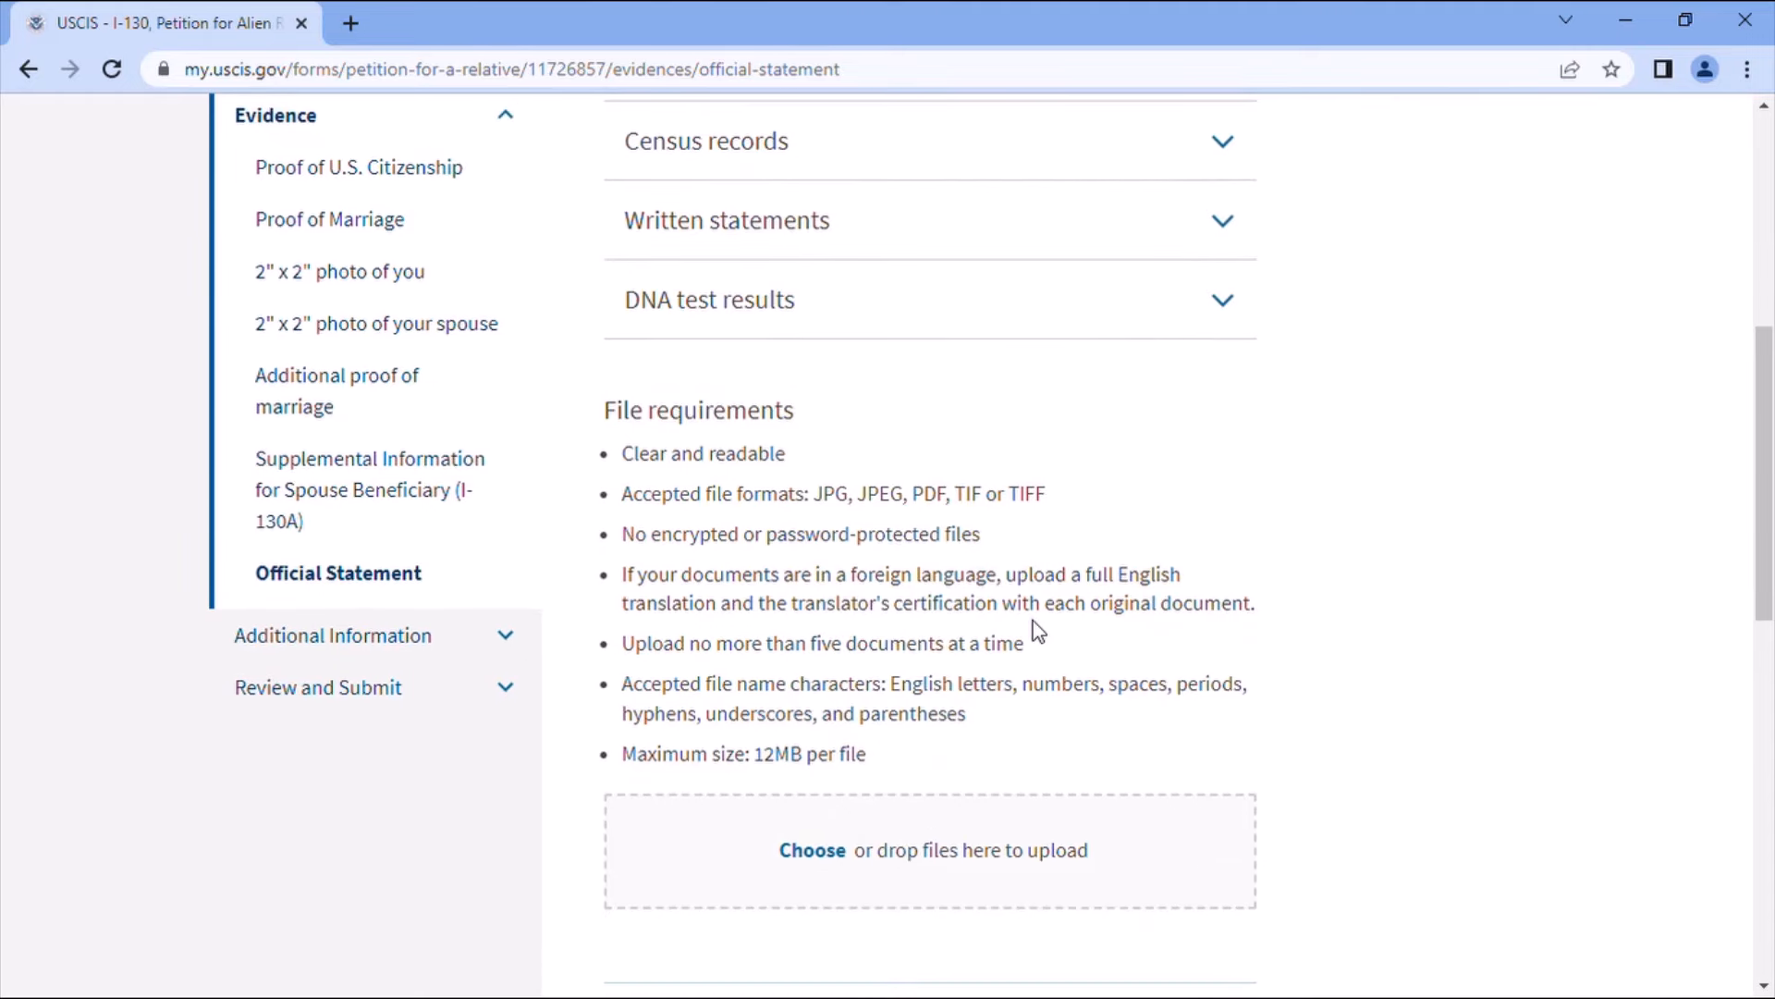
scroll(1034, 620, down, 3)
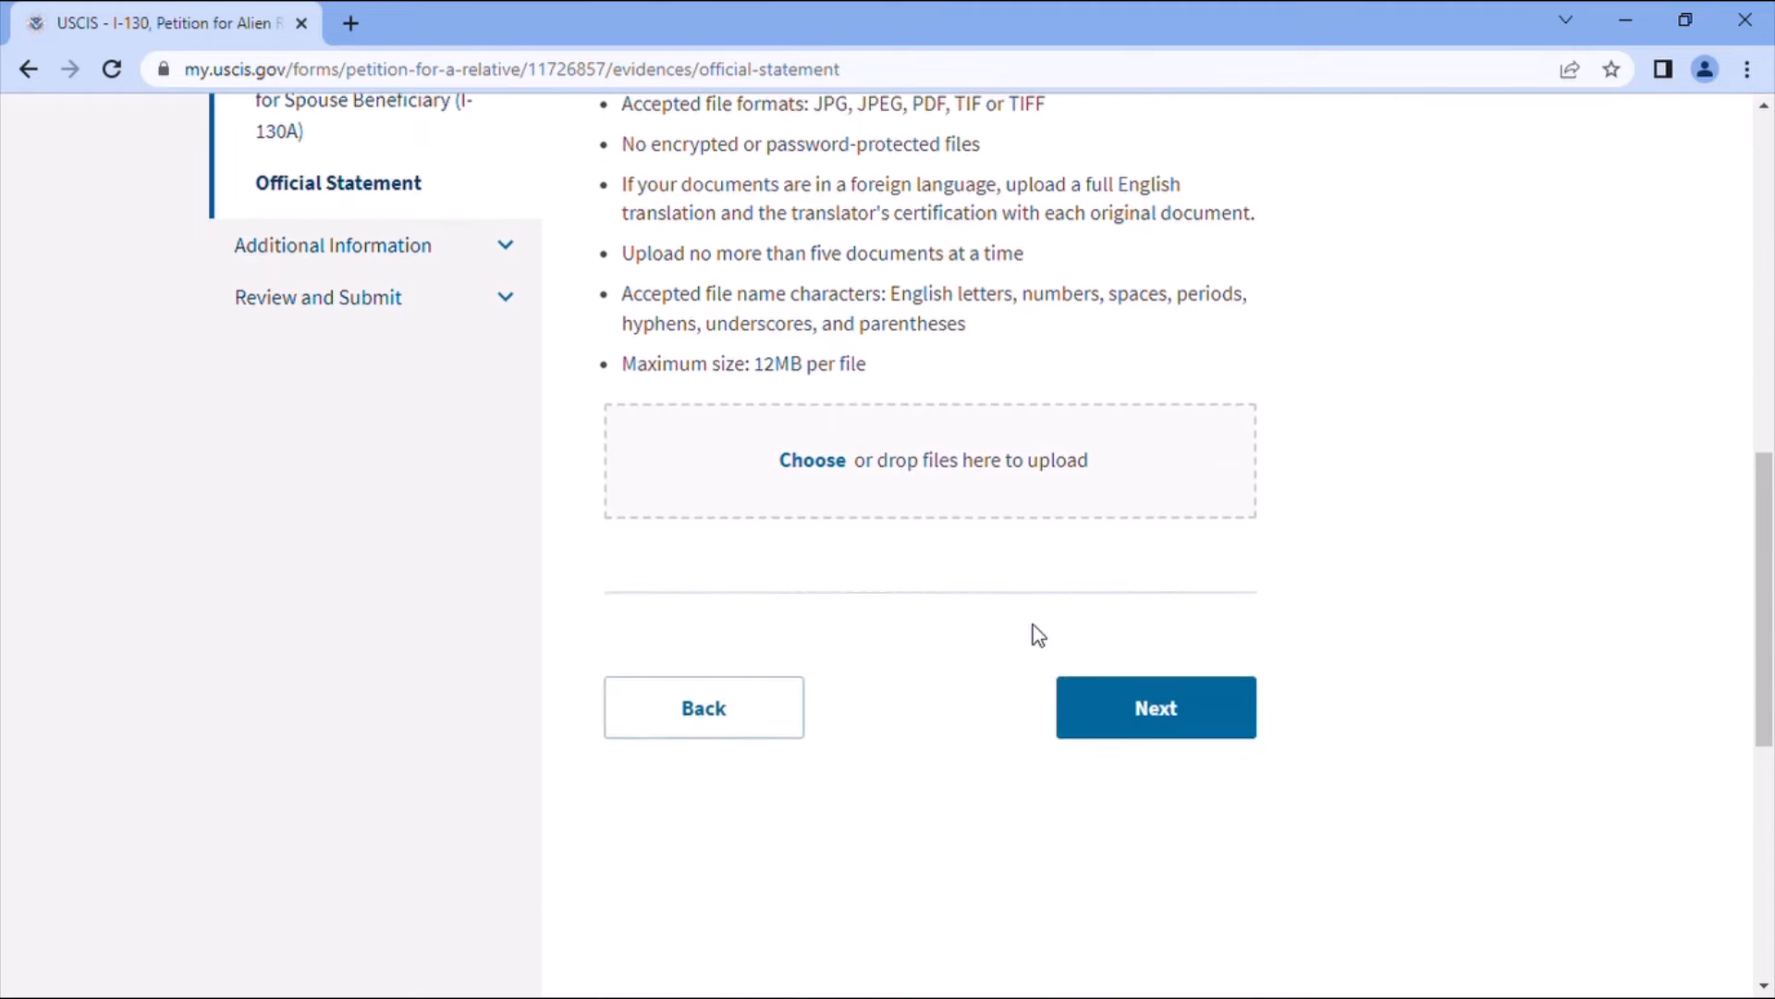
click(1212, 721)
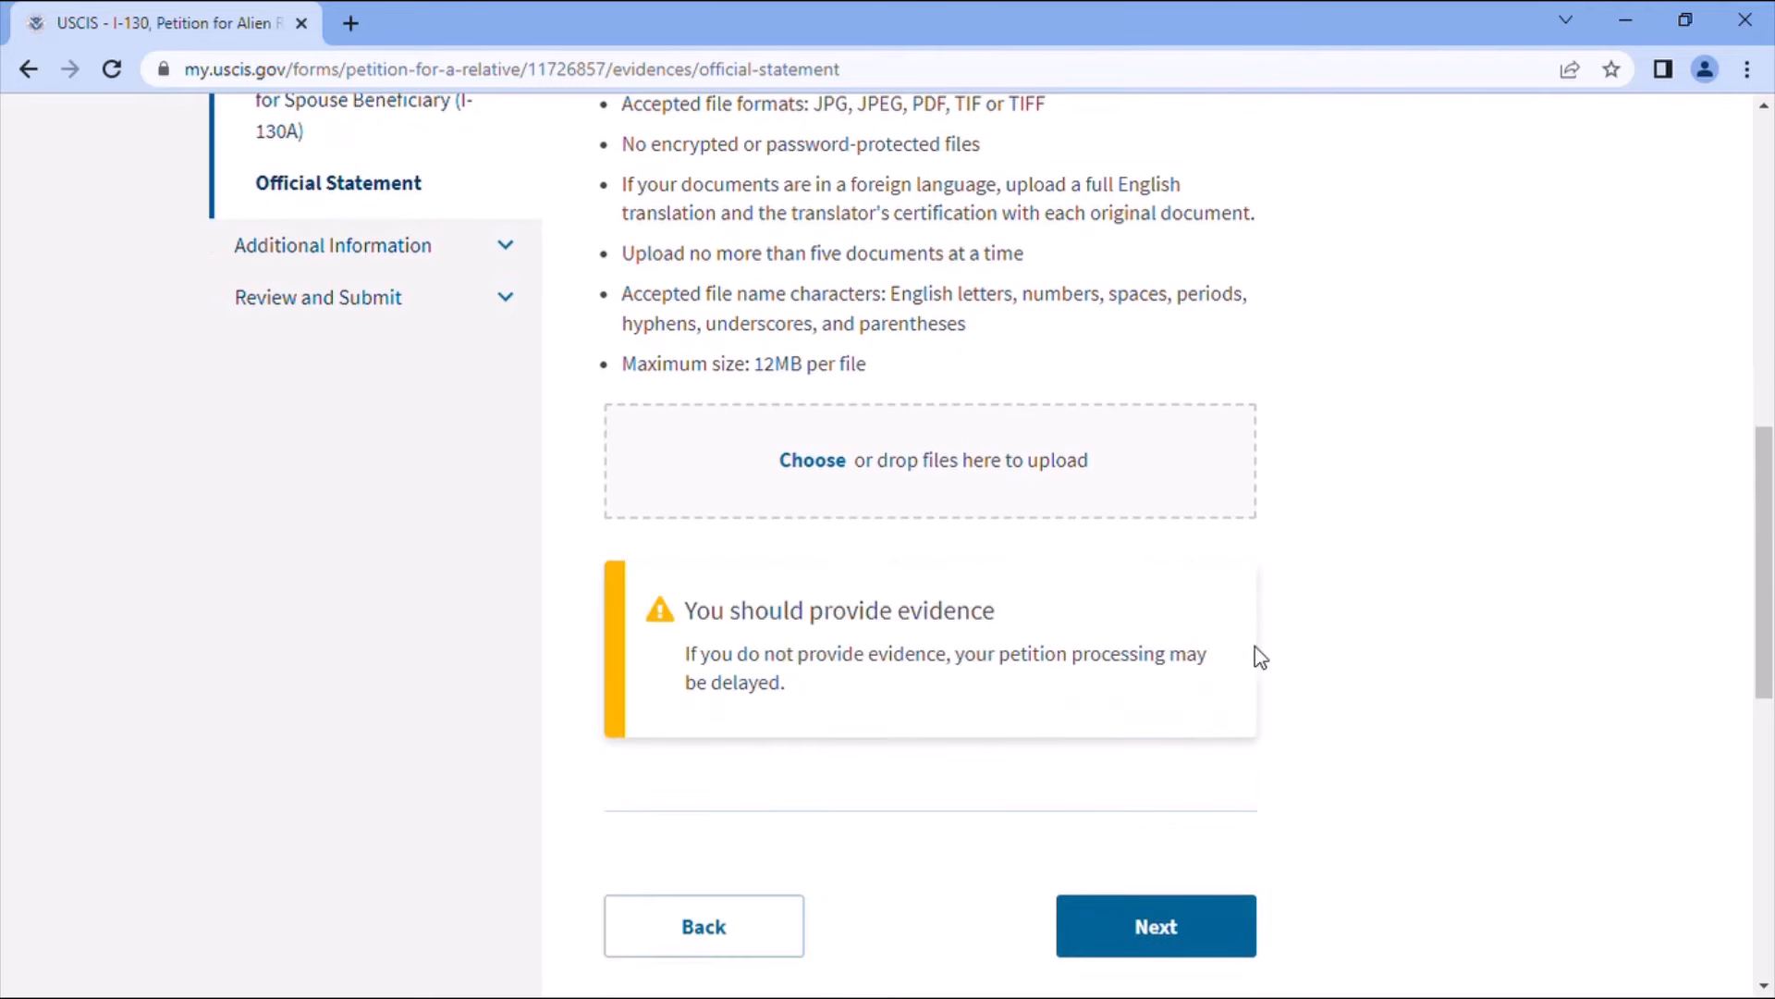
click(1188, 926)
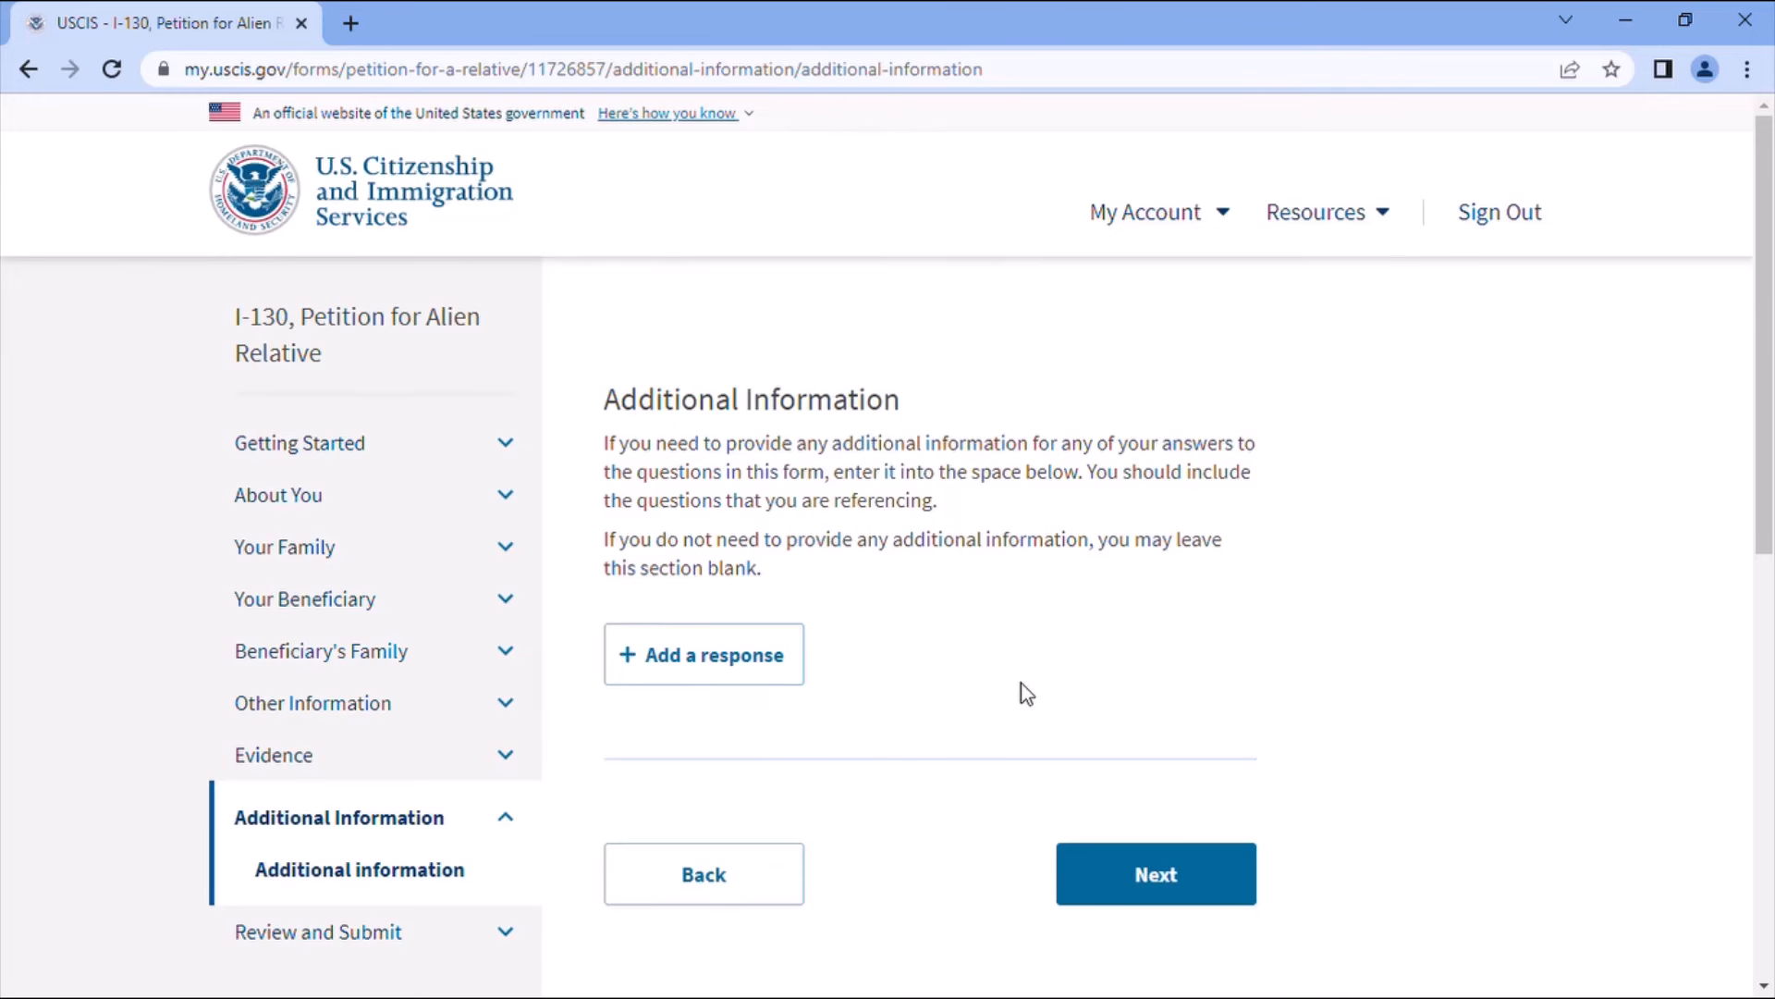
- Leave Additional Information empty and confirm the review page shows a $535 fee and no alerts
click(1149, 870)
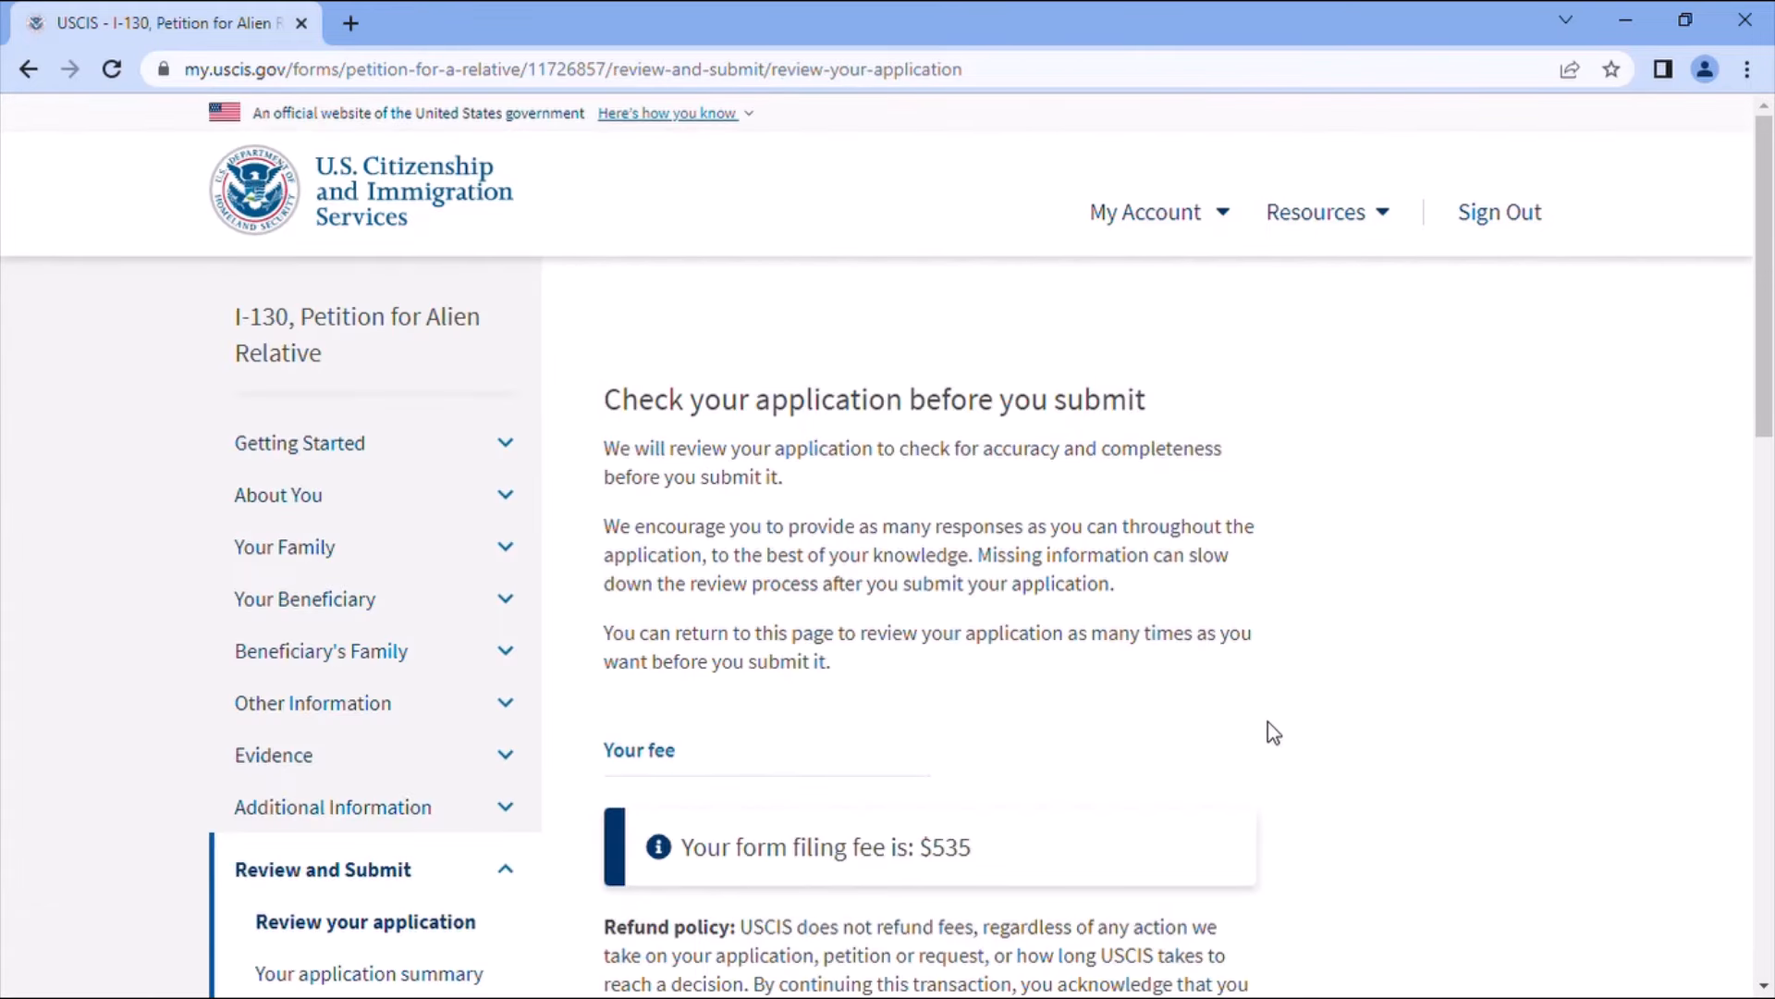
scroll(1268, 731, down, 2)
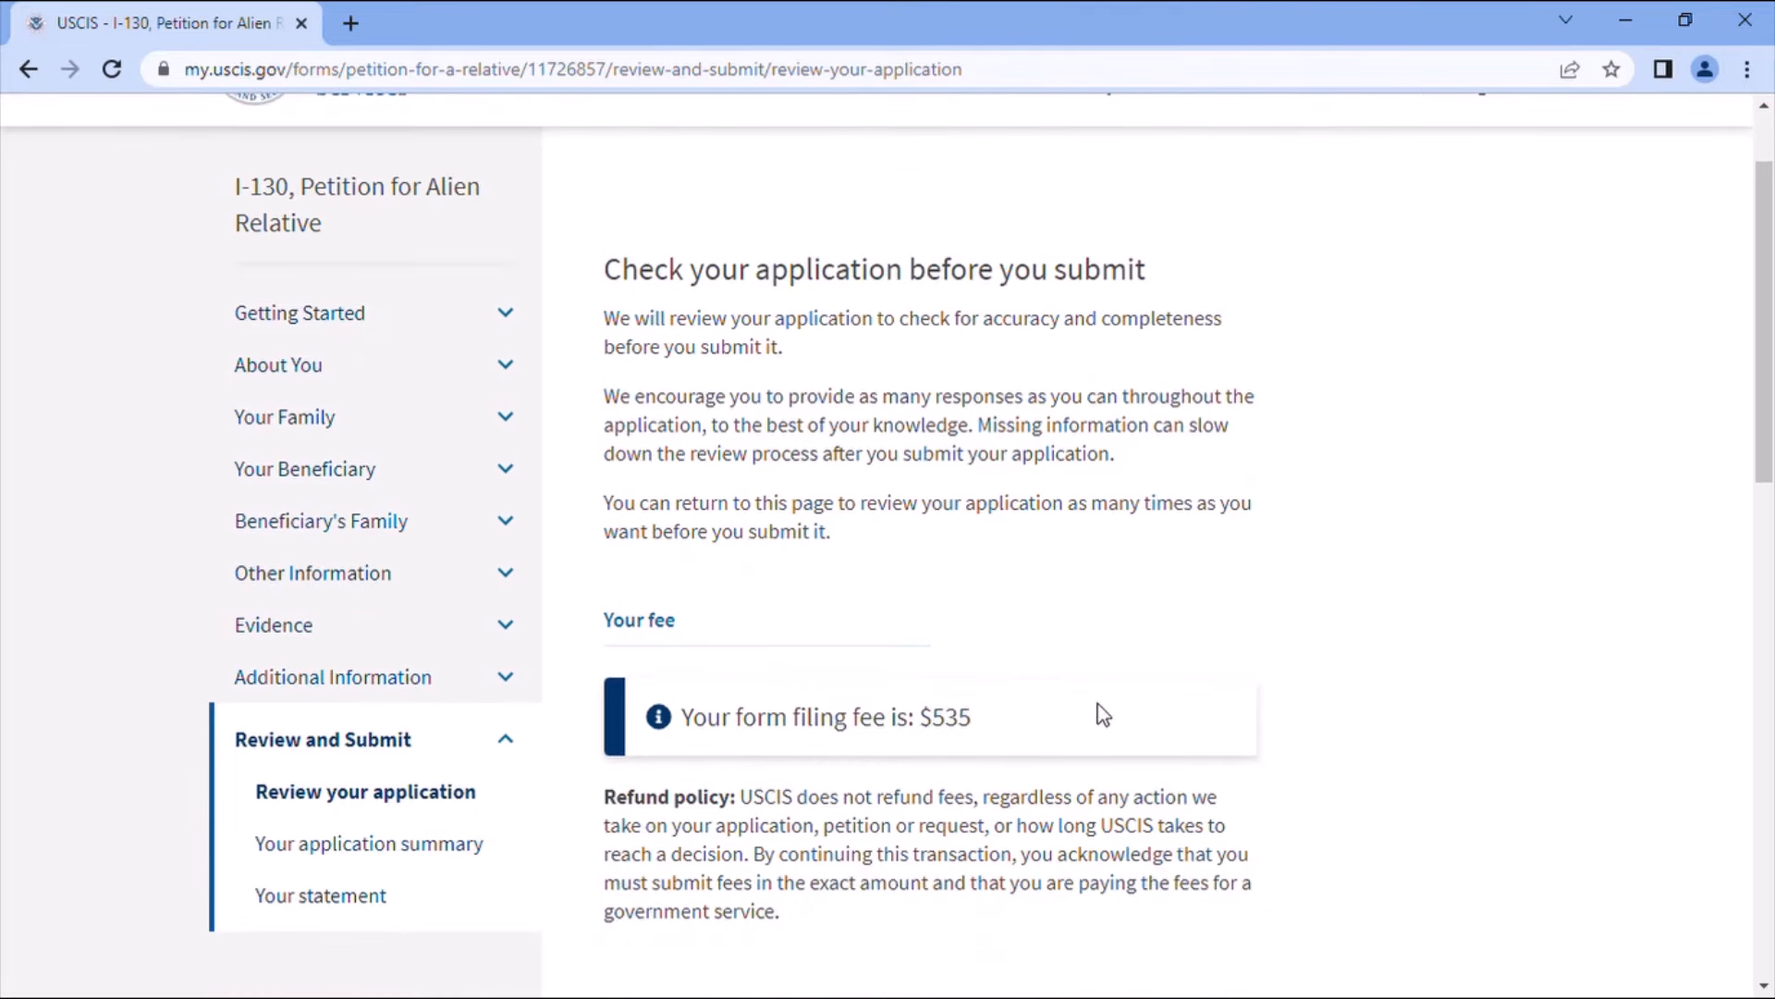
scroll(1097, 713, down, 3)
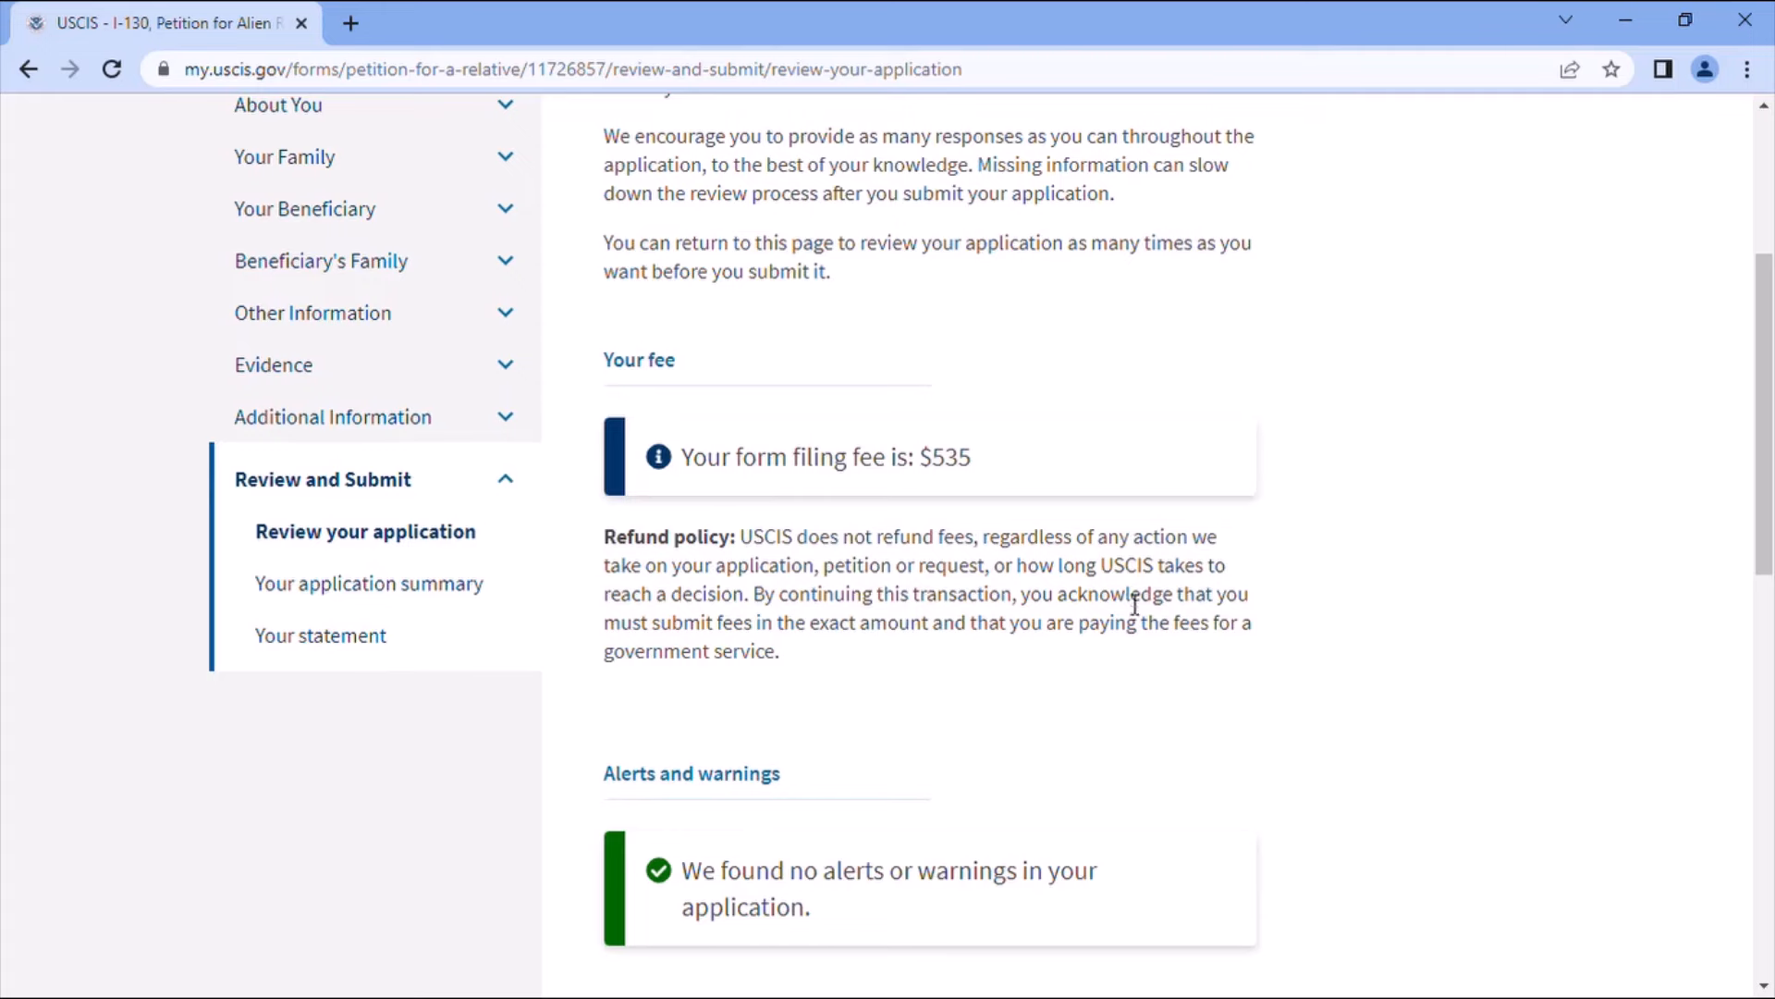
scroll(1114, 659, down, 1)
scroll(1117, 659, down, 3)
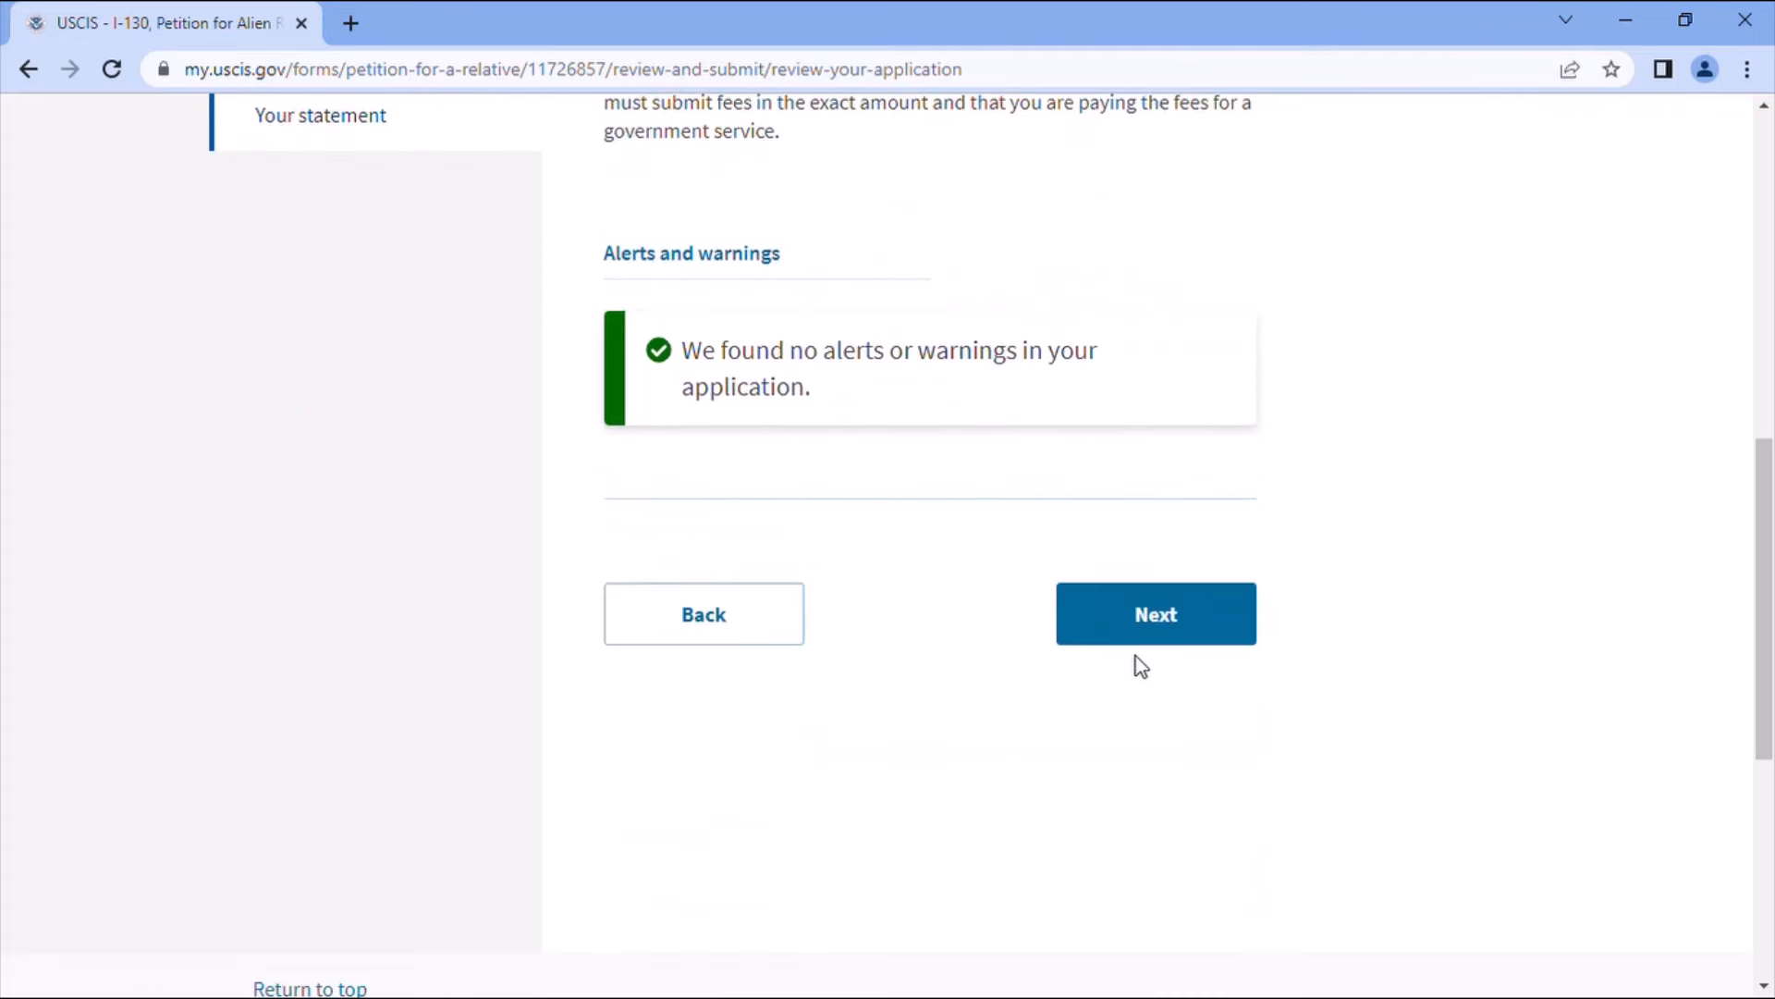